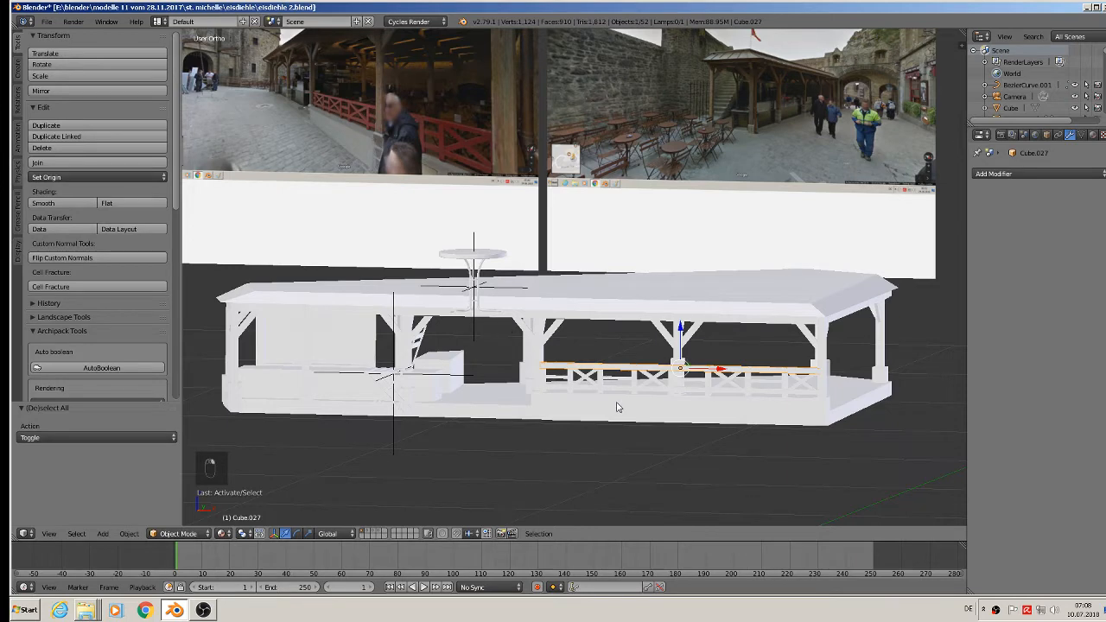
# - Select all the front railing's rails, posts and crossed braces along its full length and join them into one object
pyautogui.scroll(5, 637, 413)
pyautogui.moveTo(634, 410); pyautogui.dragTo(588, 409, button='middle')
pyautogui.scroll(2, 499, 298)
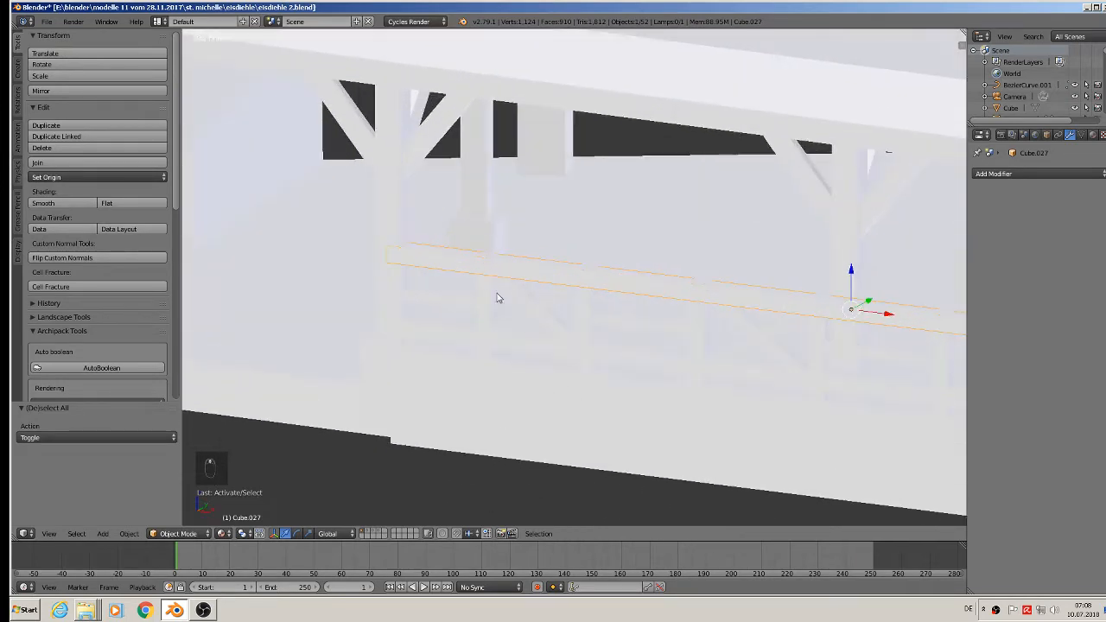
pyautogui.moveTo(497, 293)
pyautogui.mouseDown(button='middle')
pyautogui.moveTo(558, 307)
pyautogui.moveTo(490, 312)
pyautogui.mouseUp(button='middle')
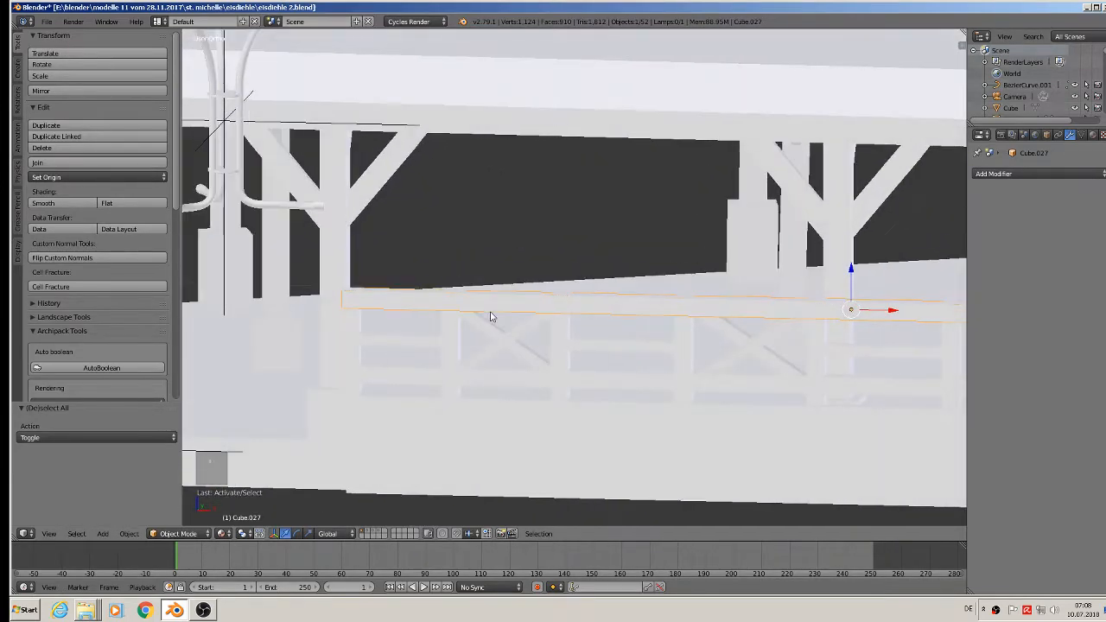
pyautogui.scroll(2, 420, 329)
pyautogui.rightClick(333, 345)
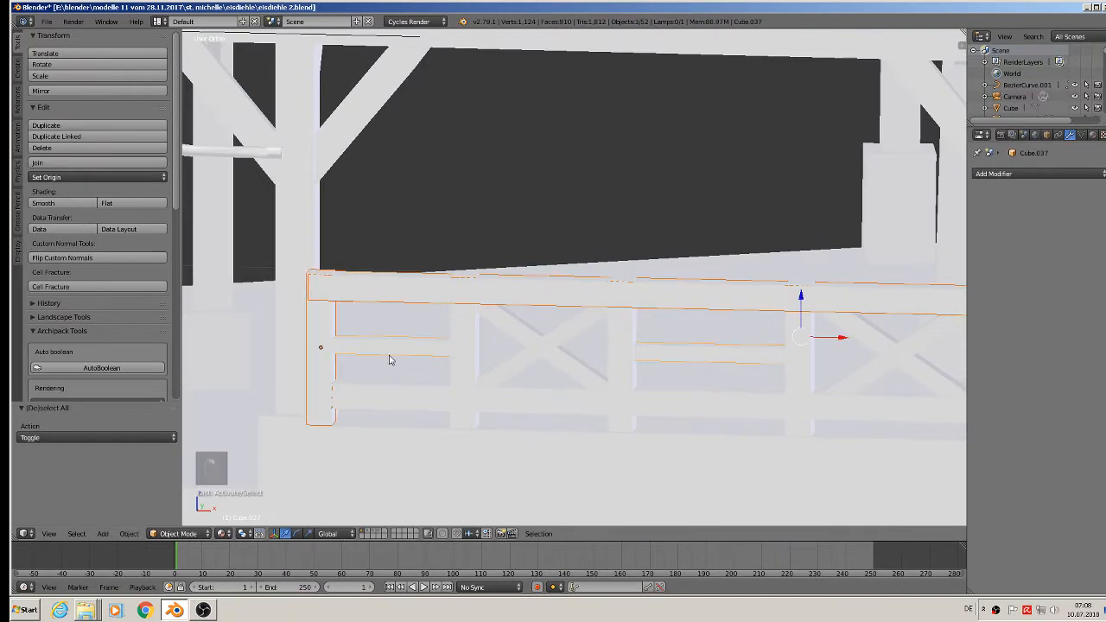
pyautogui.keyDown('shift'); pyautogui.rightClick(400, 401); pyautogui.keyUp('shift')
pyautogui.keyDown('shift'); pyautogui.rightClick(473, 369); pyautogui.keyUp('shift')
pyautogui.keyDown('shift'); pyautogui.rightClick(533, 359); pyautogui.keyUp('shift')
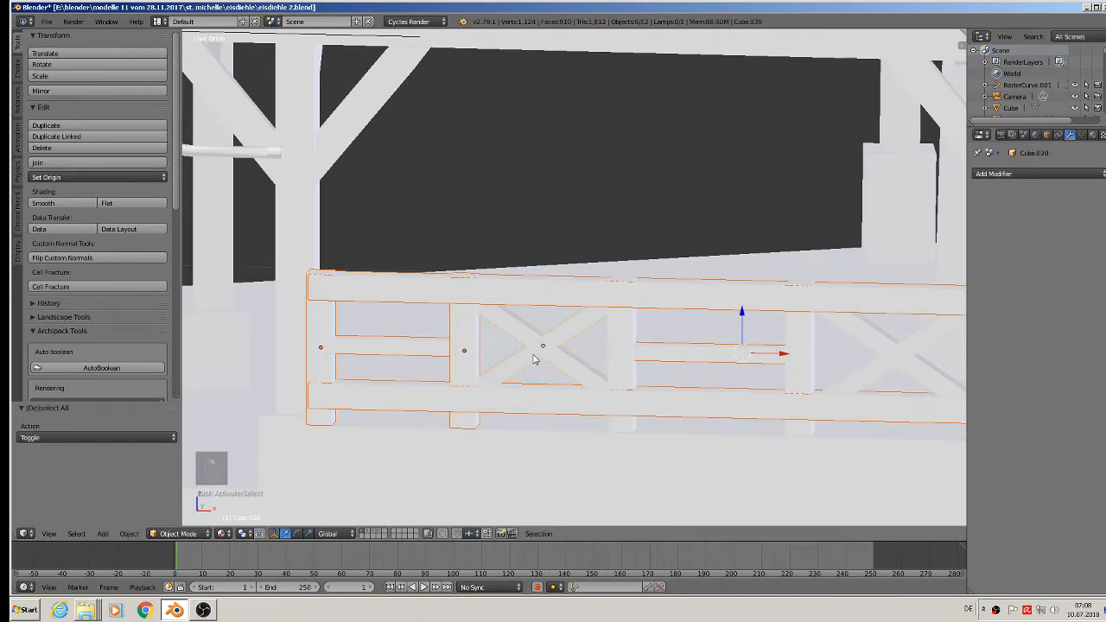
pyautogui.keyDown('shift'); pyautogui.moveTo(714, 427); pyautogui.dragTo(394, 395, button='middle'); pyautogui.keyUp('shift')
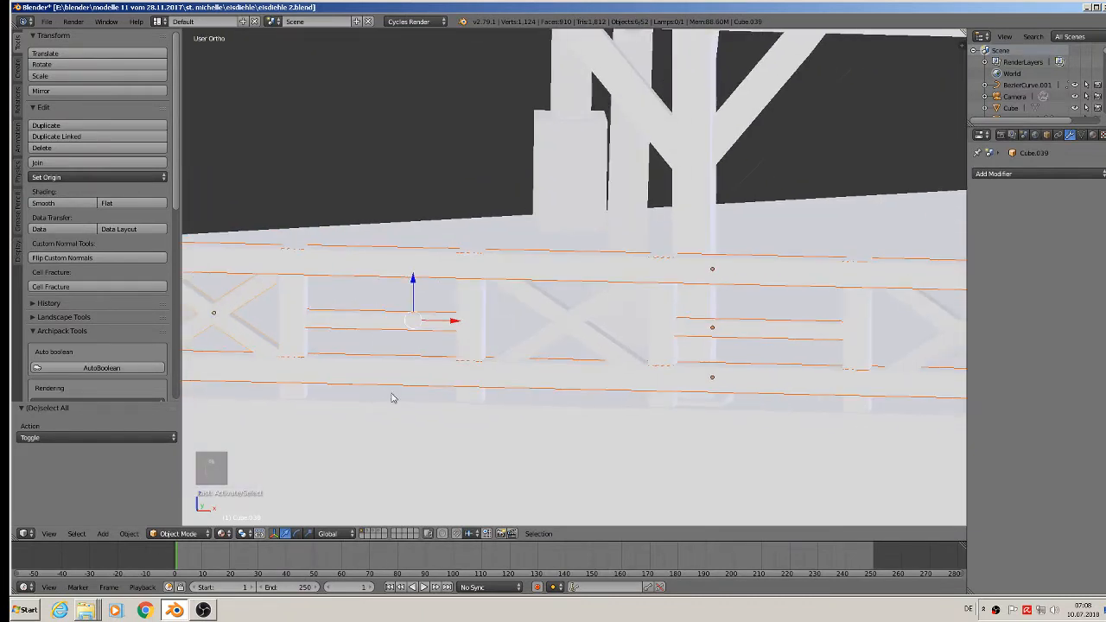
pyautogui.keyDown('shift'); pyautogui.moveTo(494, 369); pyautogui.dragTo(635, 349, button='middle'); pyautogui.keyUp('shift')
pyautogui.keyDown('shift'); pyautogui.rightClick(497, 352); pyautogui.keyUp('shift')
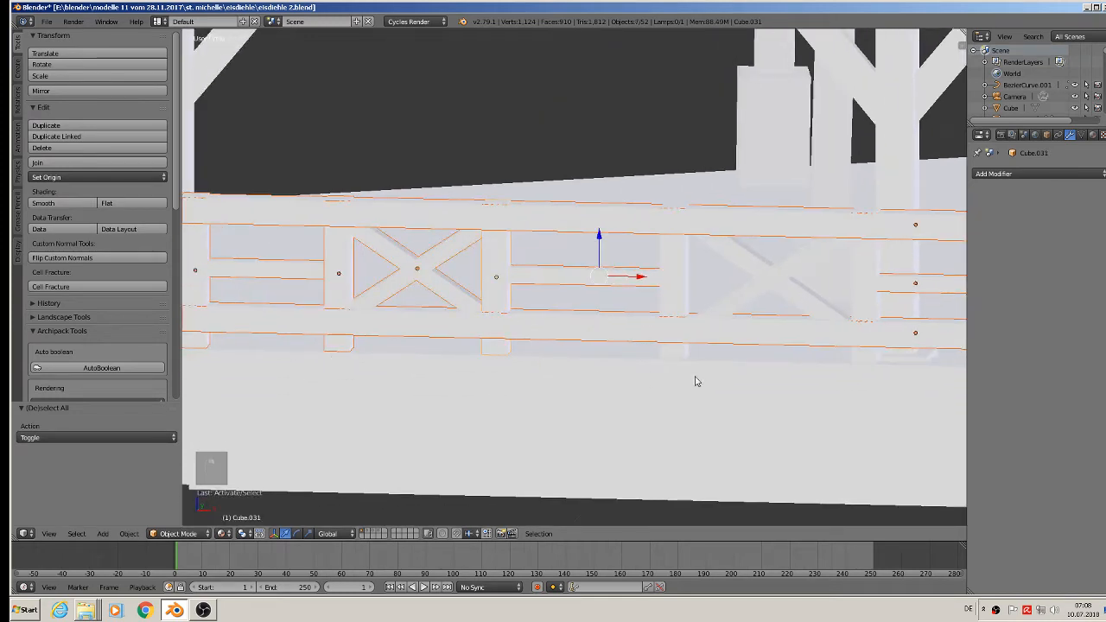
pyautogui.keyDown('shift'); pyautogui.rightClick(676, 354); pyautogui.keyUp('shift')
pyautogui.keyDown('shift'); pyautogui.rightClick(751, 297); pyautogui.keyUp('shift')
pyautogui.keyDown('shift'); pyautogui.moveTo(790, 378); pyautogui.dragTo(554, 343, button='middle'); pyautogui.keyUp('shift')
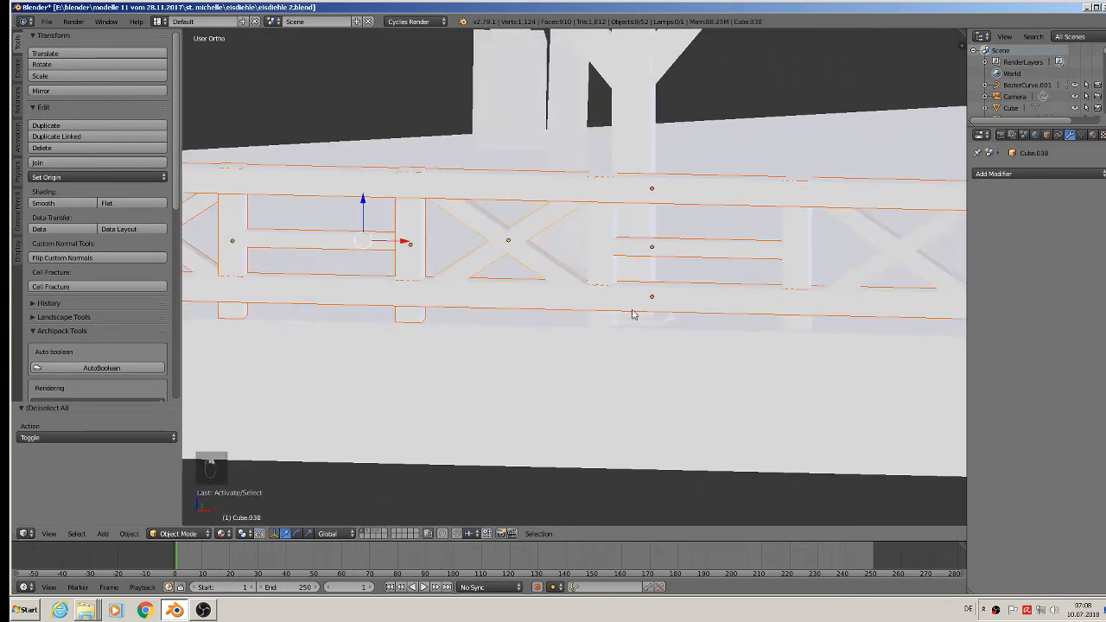
pyautogui.keyDown('shift'); pyautogui.rightClick(801, 253); pyautogui.keyUp('shift')
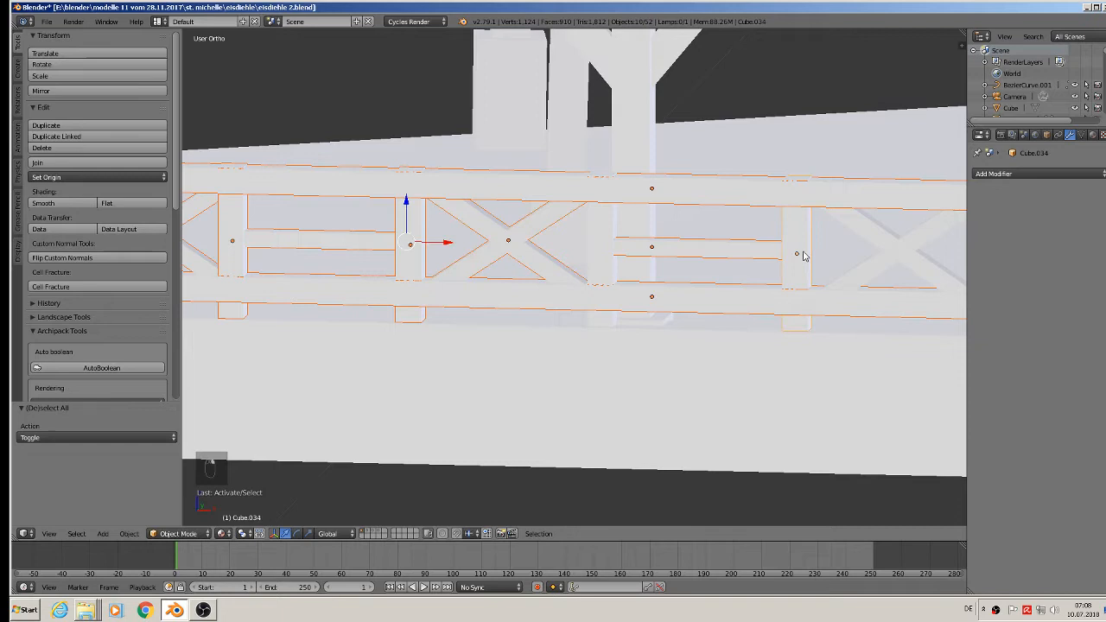
pyautogui.keyDown('shift'); pyautogui.rightClick(891, 244); pyautogui.keyUp('shift')
pyautogui.keyDown('shift'); pyautogui.rightClick(603, 237); pyautogui.keyUp('shift')
pyautogui.keyDown('shift'); pyautogui.moveTo(736, 295); pyautogui.dragTo(356, 337, button='middle'); pyautogui.keyUp('shift')
pyautogui.keyDown('shift'); pyautogui.rightClick(623, 311); pyautogui.keyUp('shift')
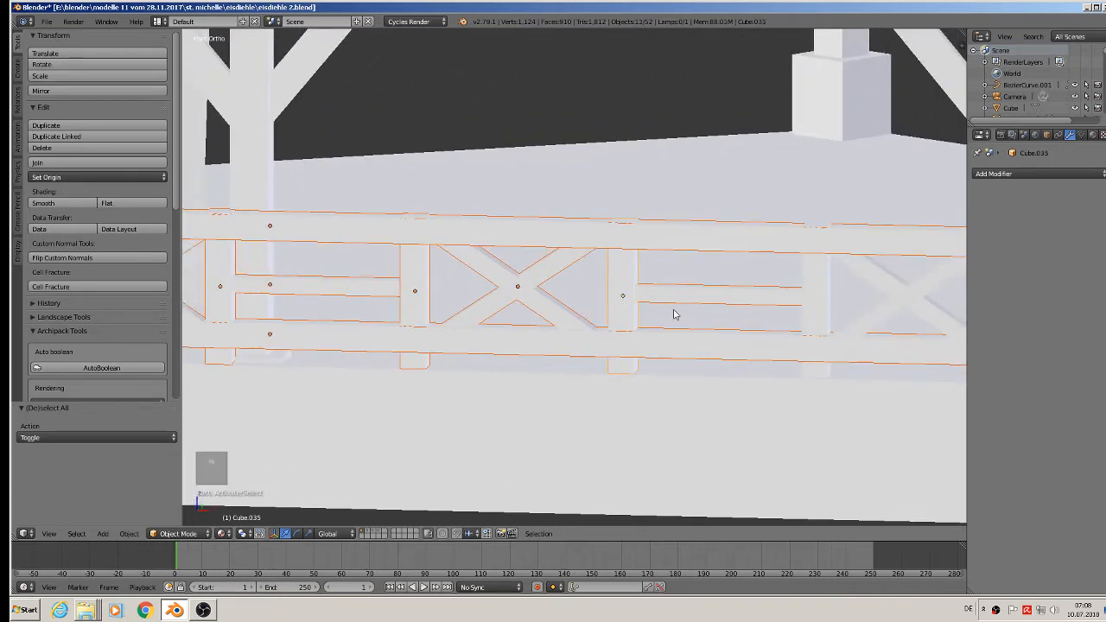
pyautogui.keyDown('shift'); pyautogui.rightClick(817, 291); pyautogui.keyUp('shift')
pyautogui.moveTo(859, 354); pyautogui.dragTo(610, 336, button='middle')
pyautogui.keyDown('shift'); pyautogui.rightClick(700, 284); pyautogui.keyUp('shift')
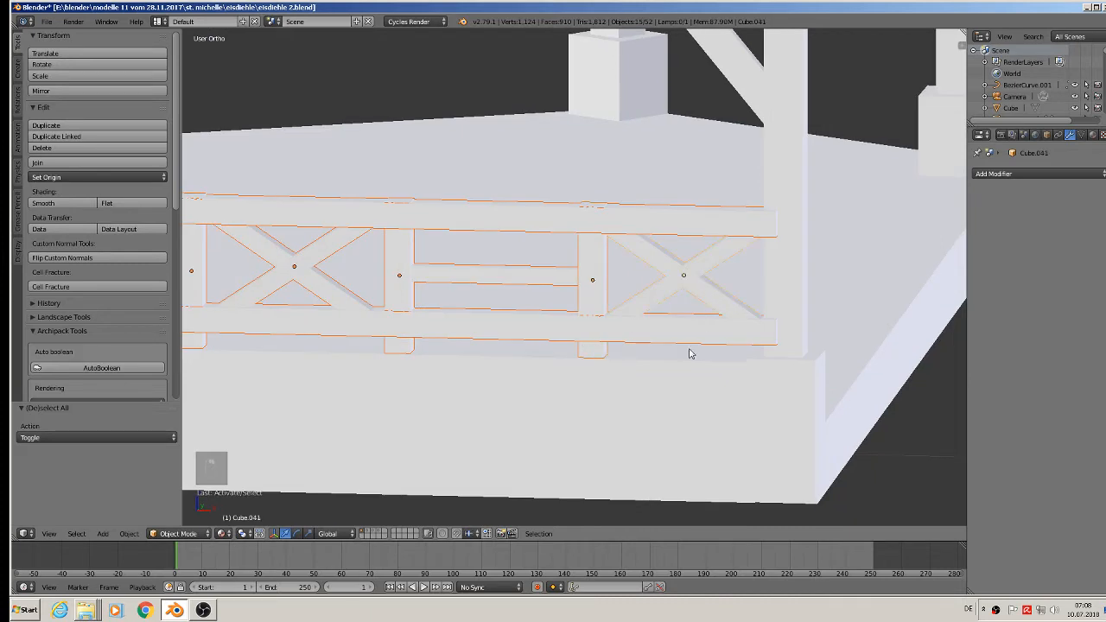
pyautogui.click(69, 164)
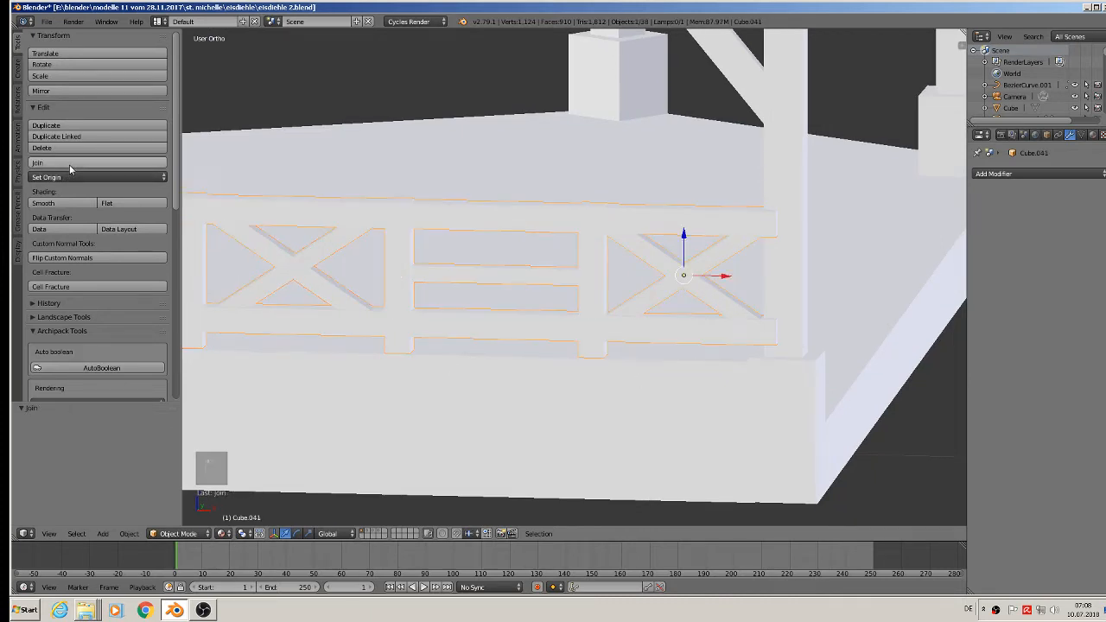
# - Try moving the joined railing slightly along the vertical axis, and undo the move
pyautogui.scroll(-5, 449, 334)
pyautogui.moveTo(449, 334); pyautogui.dragTo(847, 359, button='middle')
pyautogui.moveTo(798, 282); pyautogui.dragTo(800, 299)
pyautogui.hotkey('ctrl', 'z')
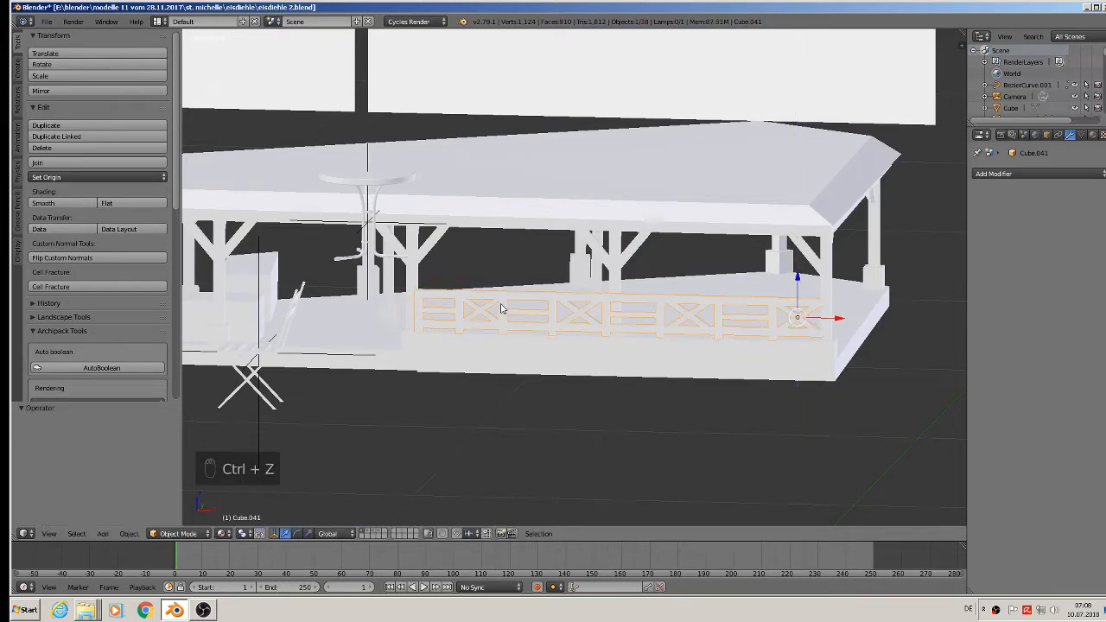
# - Select the joined railing's entire mesh in Edit Mode and mark all its edges as seams
pyautogui.scroll(6, 493, 306)
pyautogui.scroll(3, 558, 272)
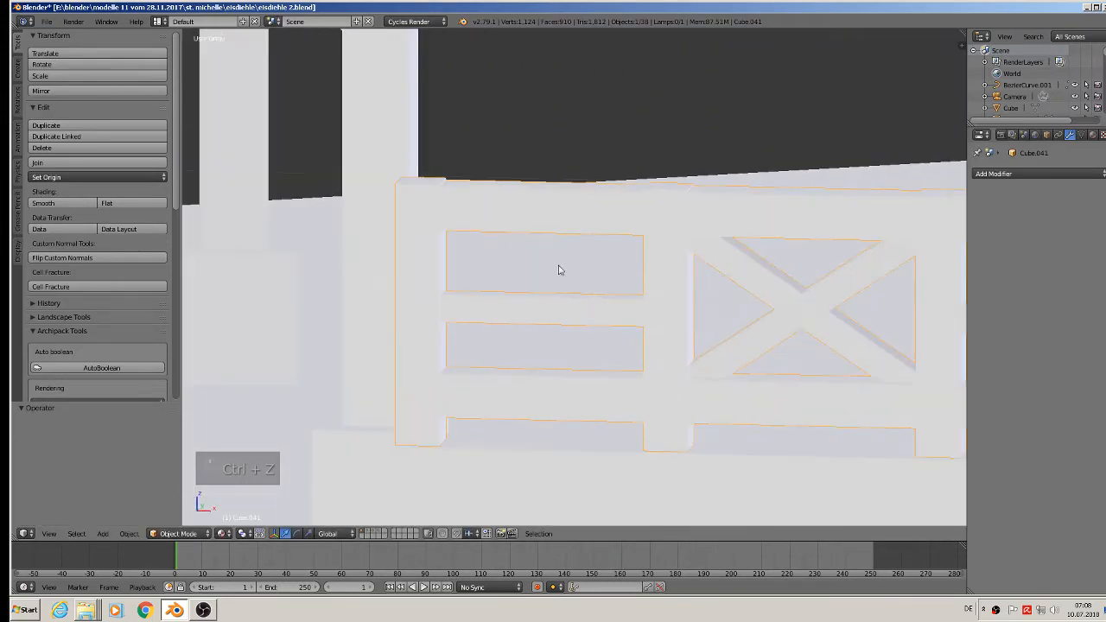
pyautogui.press('Tab')
pyautogui.scroll(3, 462, 246)
pyautogui.scroll(-1, 445, 241)
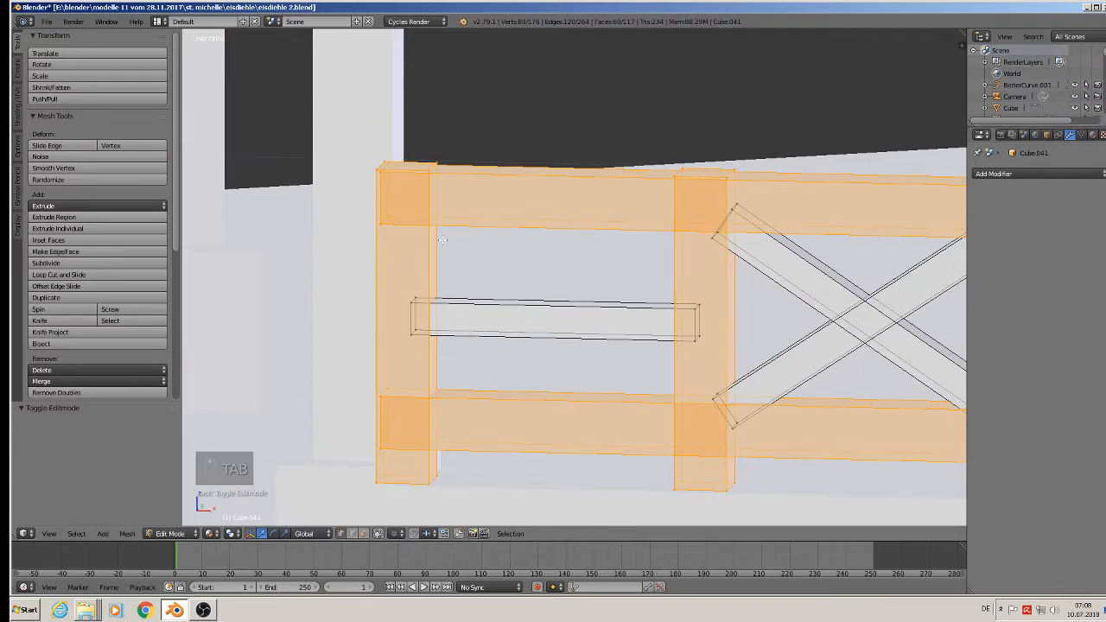
pyautogui.scroll(-6, 484, 215)
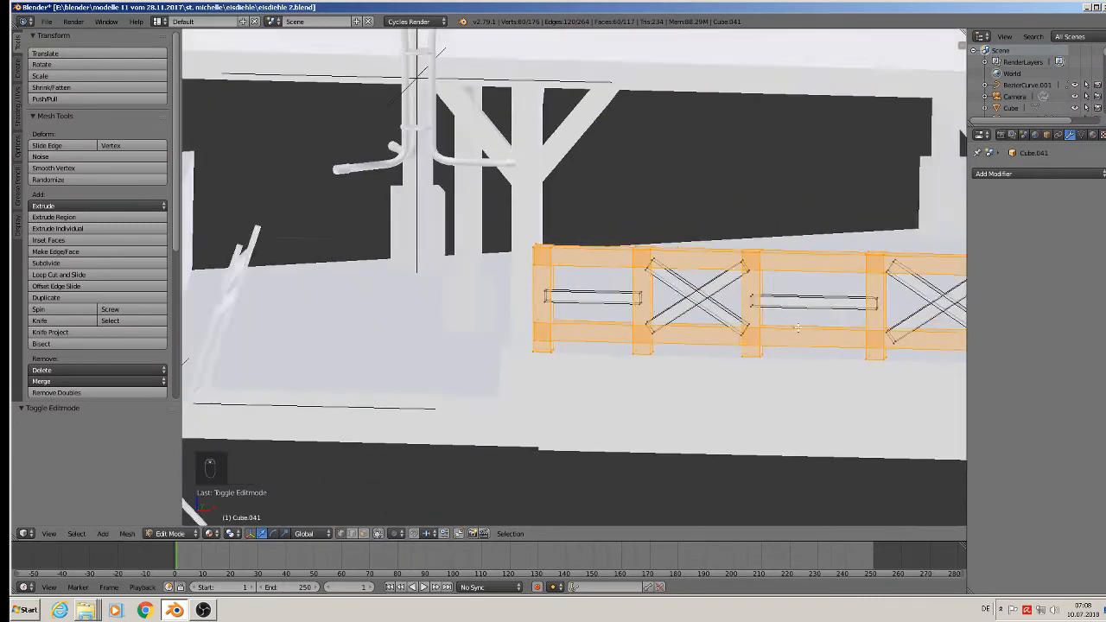
pyautogui.moveTo(760, 310); pyautogui.dragTo(646, 312, button='middle')
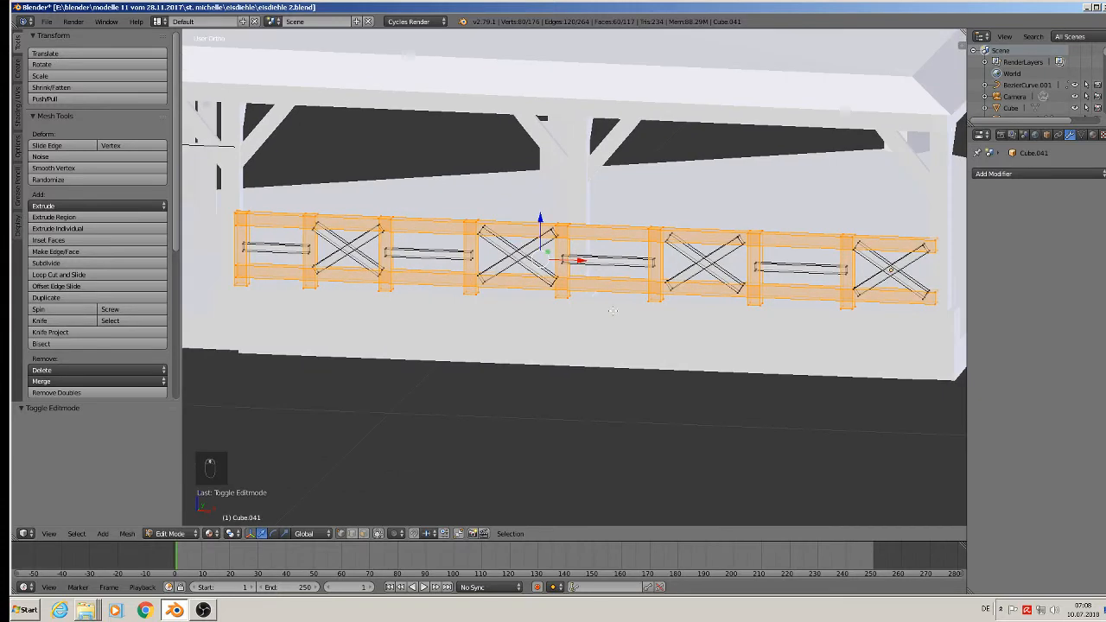
pyautogui.press('a')
pyautogui.press('a')
pyautogui.press('a')
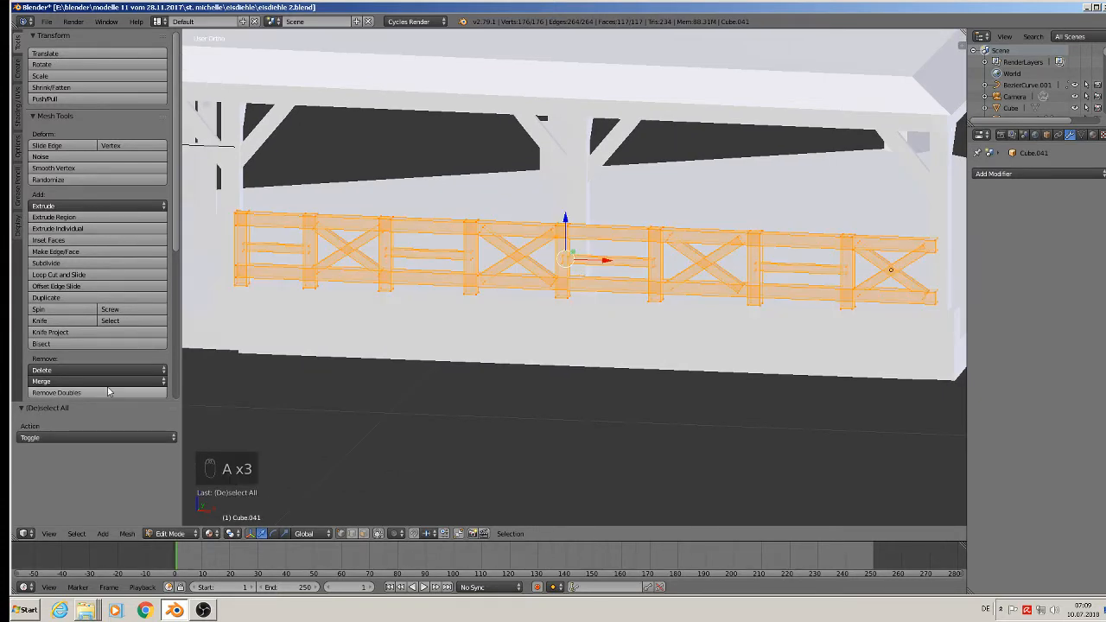
pyautogui.click(21, 93)
pyautogui.click(61, 216)
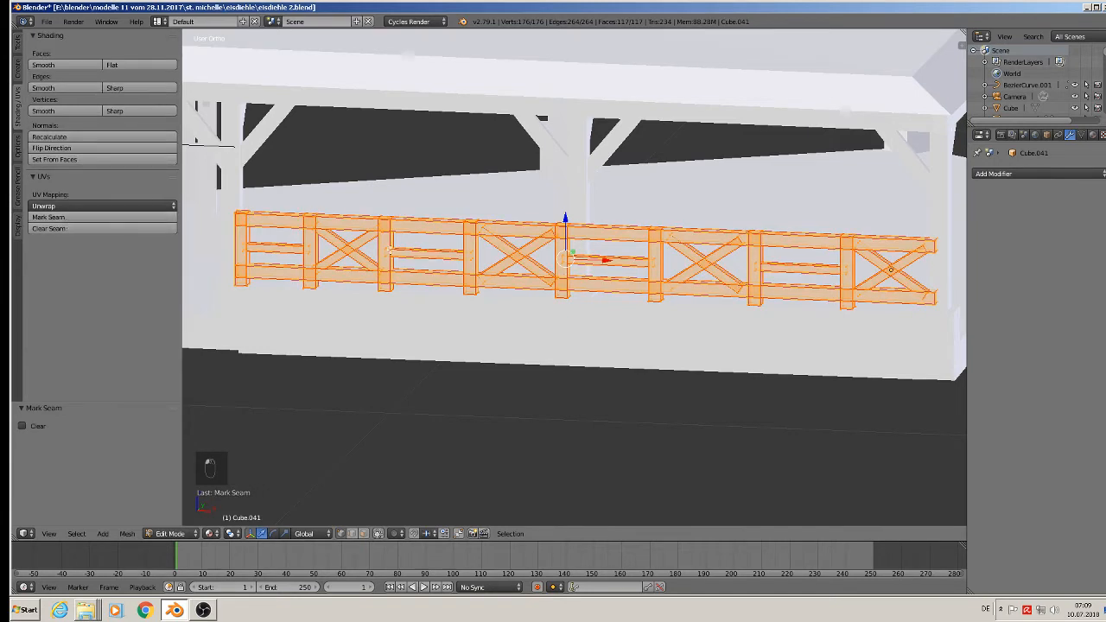
# - Return to Object Mode, apply the railing's rotation and scale, and set its origin to its geometry
pyautogui.press('Tab')
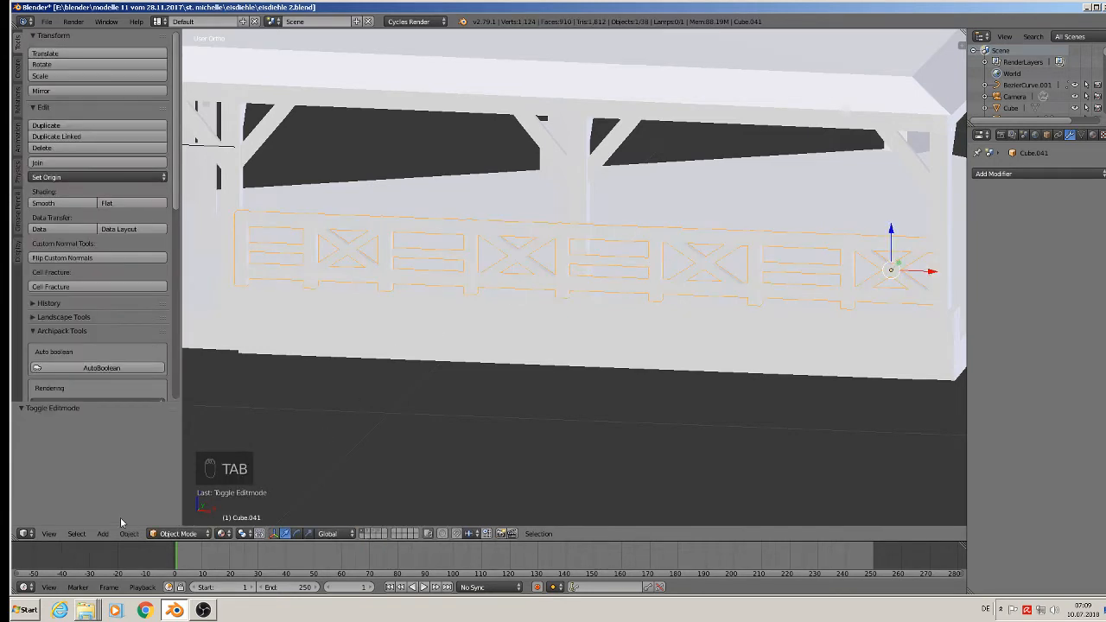
pyautogui.click(128, 534)
pyautogui.moveTo(153, 446)
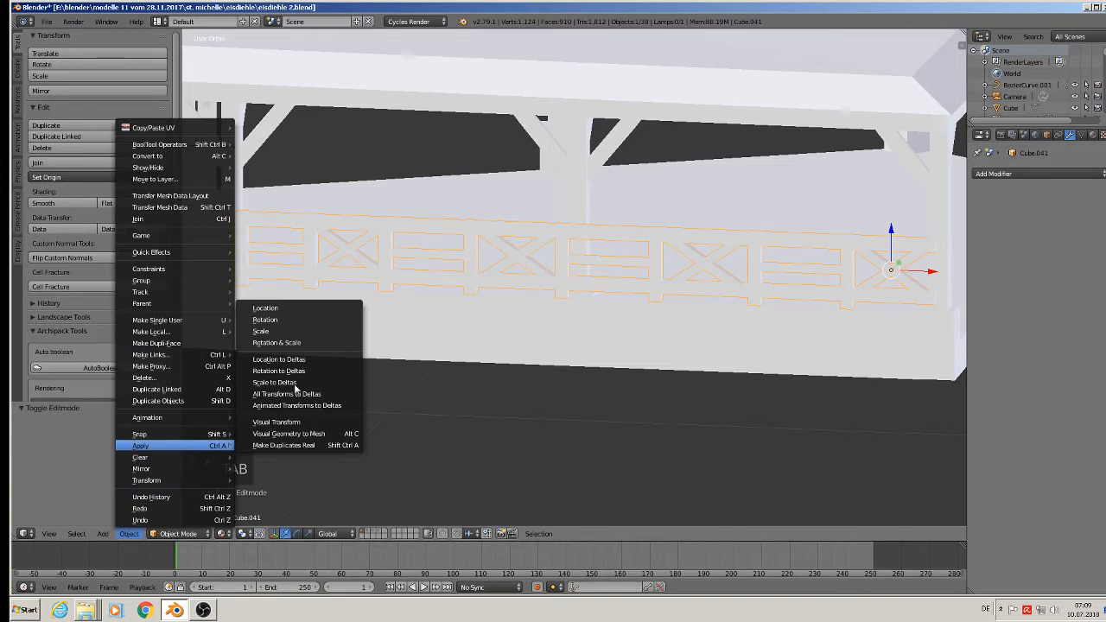
pyautogui.click(295, 344)
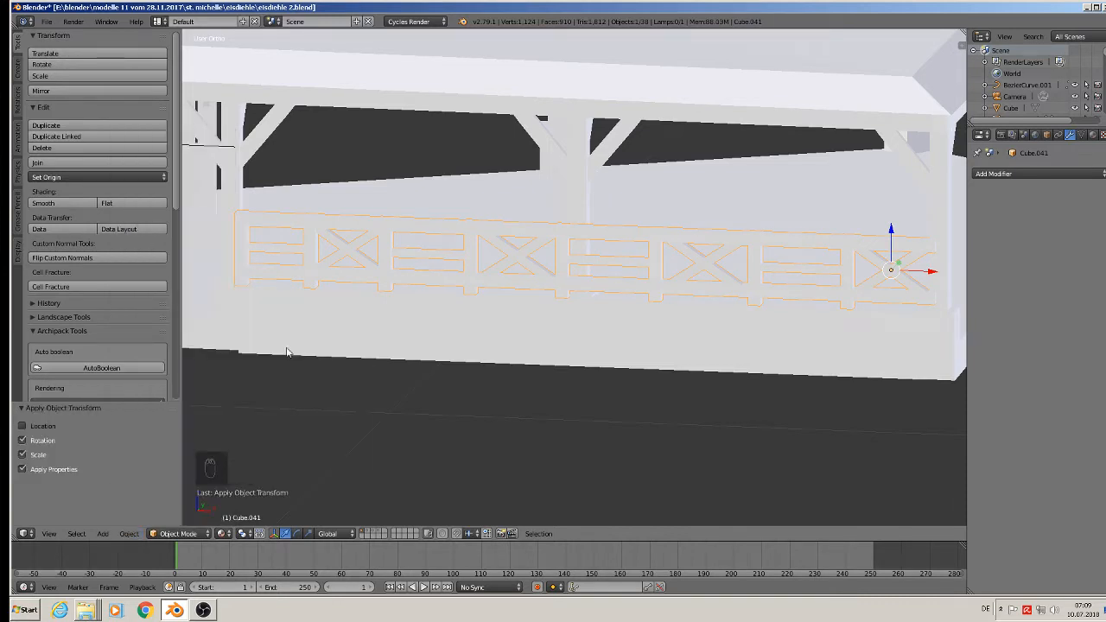
pyautogui.click(70, 177)
pyautogui.click(91, 205)
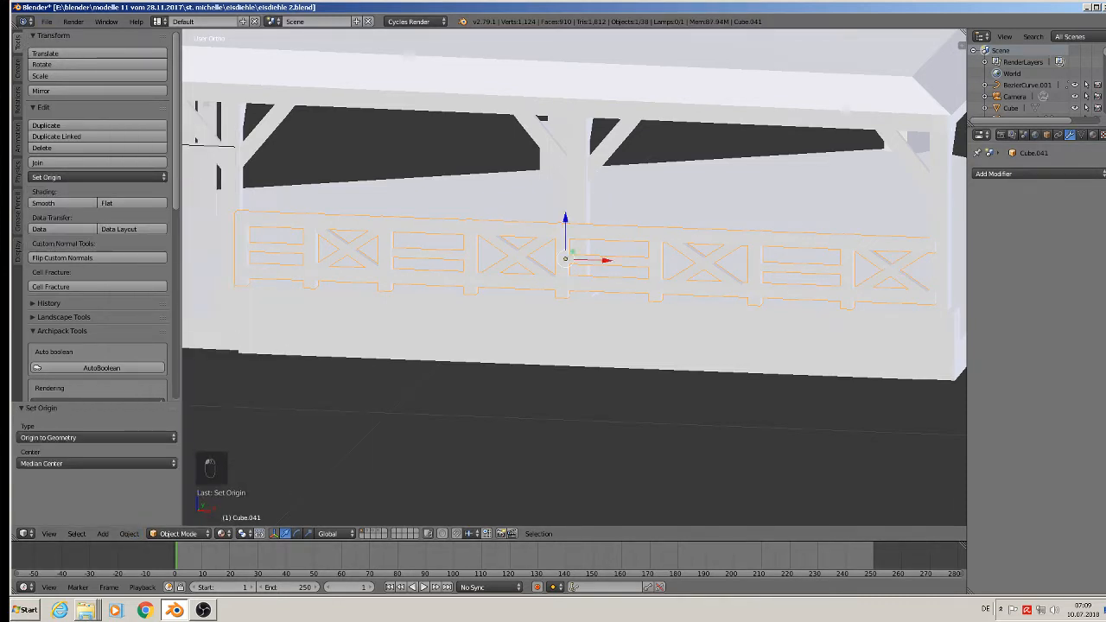
# - Create a new material for the railing and name it "railing red"
pyautogui.click(1093, 136)
pyautogui.click(1004, 211)
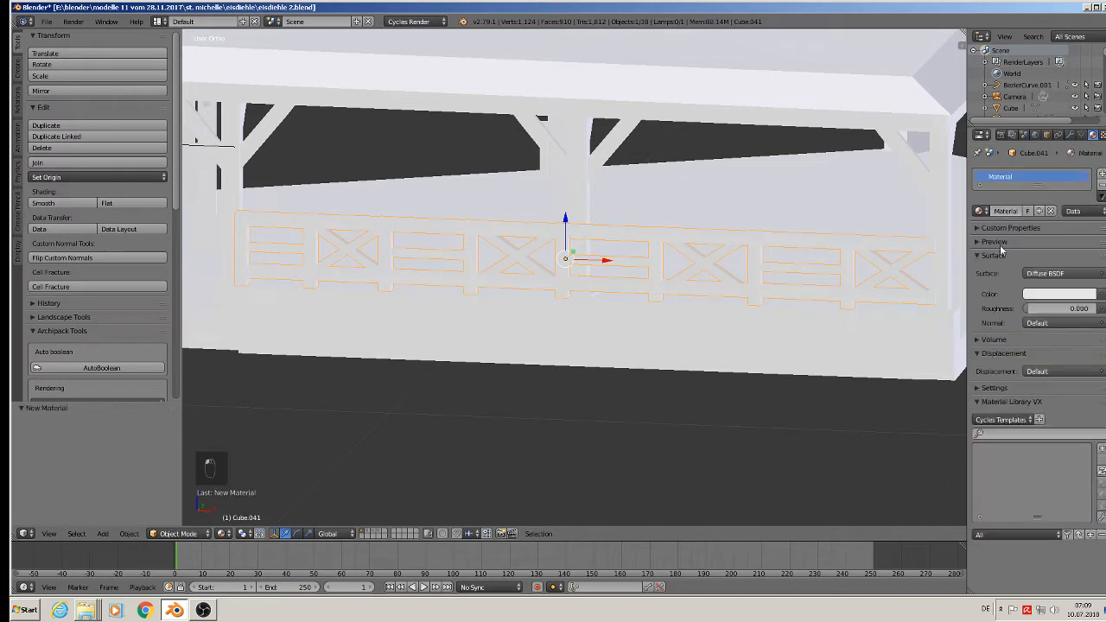
pyautogui.click(1005, 212)
pyautogui.write('railing red')
pyautogui.press('Return')
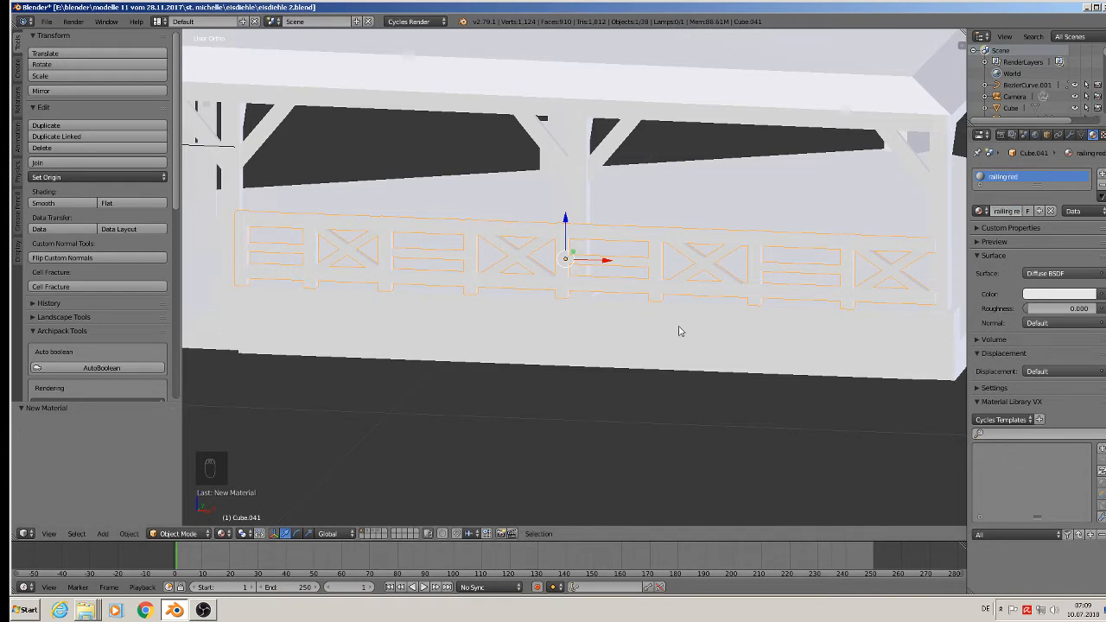
# - Set the material's surface to Principled BSDF and sample its base color from the red railing in the reference photo
pyautogui.keyDown('shift'); pyautogui.moveTo(542, 353); pyautogui.dragTo(318, 363, button='middle'); pyautogui.keyUp('shift')
pyautogui.scroll(-6, 354, 330)
pyautogui.scroll(-1, 460, 237)
pyautogui.keyDown('shift'); pyautogui.moveTo(459, 237); pyautogui.dragTo(520, 380, button='middle'); pyautogui.keyUp('shift')
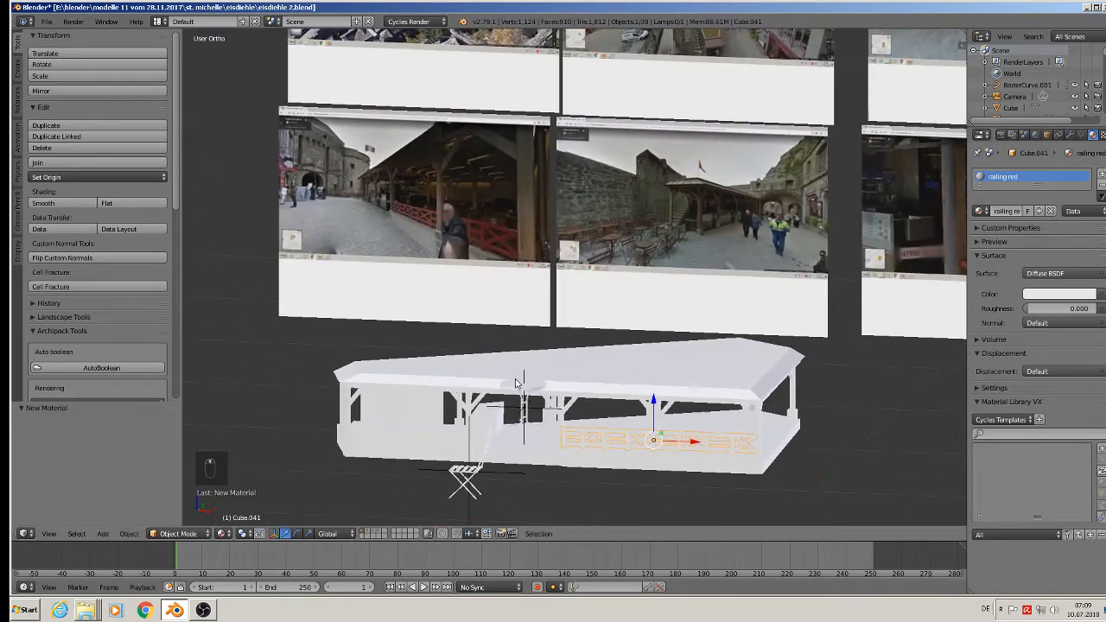
pyautogui.scroll(8, 439, 245)
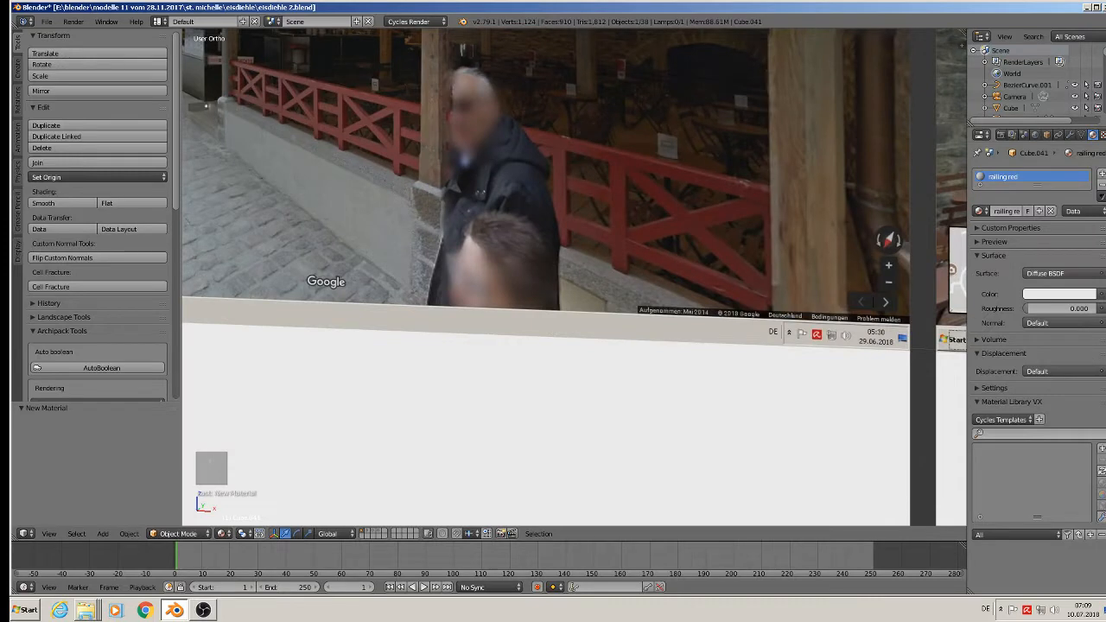
pyautogui.click(1046, 273)
pyautogui.click(1045, 273)
pyautogui.click(979, 445)
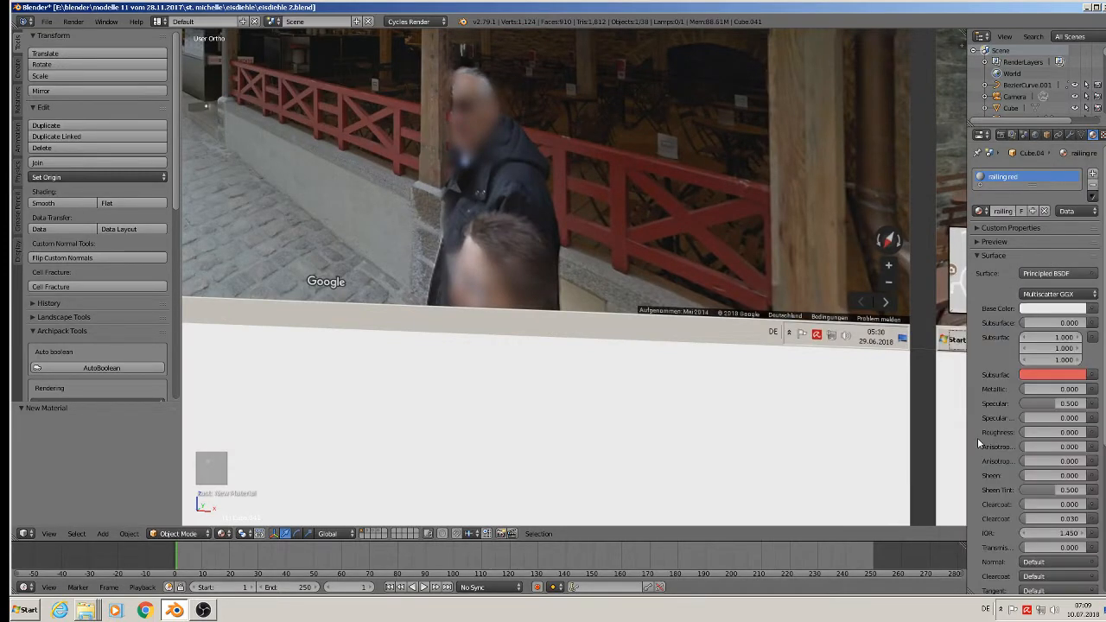
pyautogui.click(1054, 308)
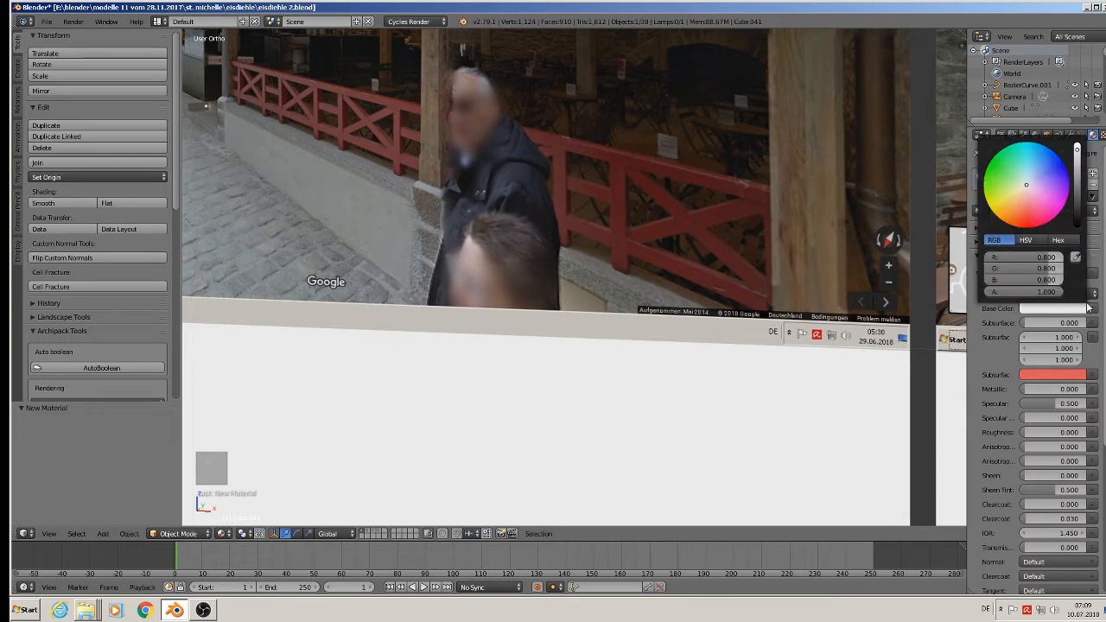
pyautogui.click(1075, 259)
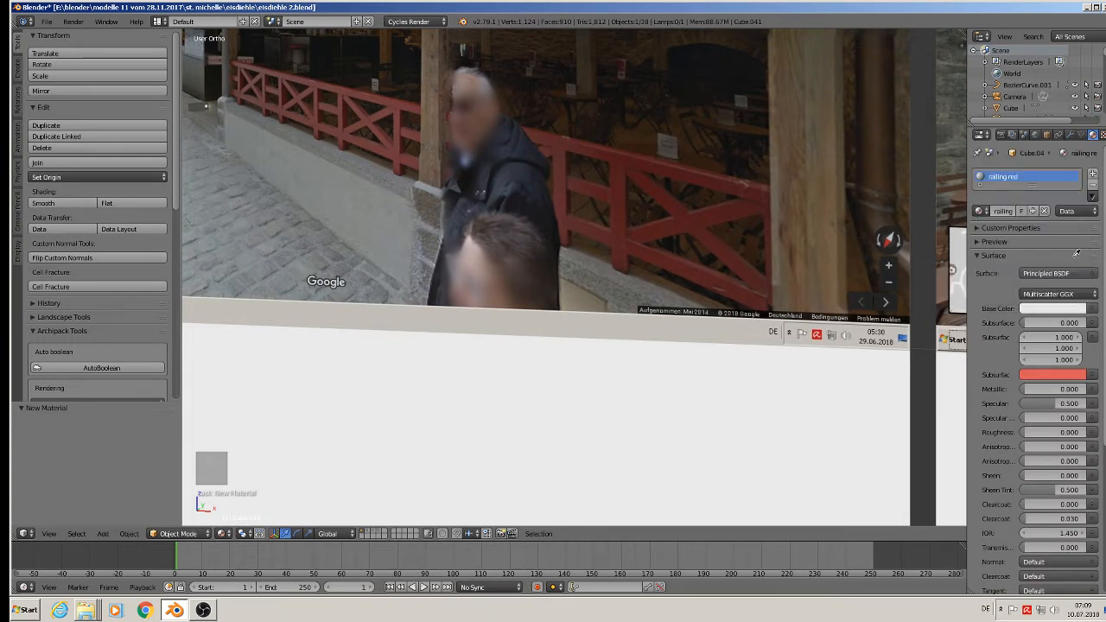
pyautogui.click(342, 97)
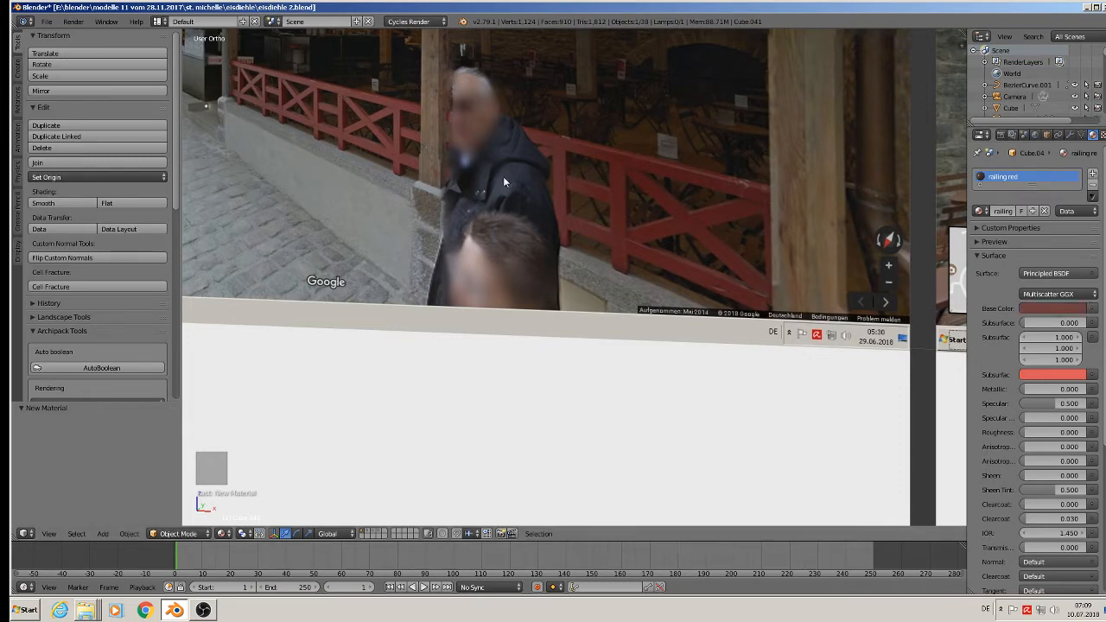
# - Brighten the material's base color and make it a more saturated red
pyautogui.scroll(-7, 772, 338)
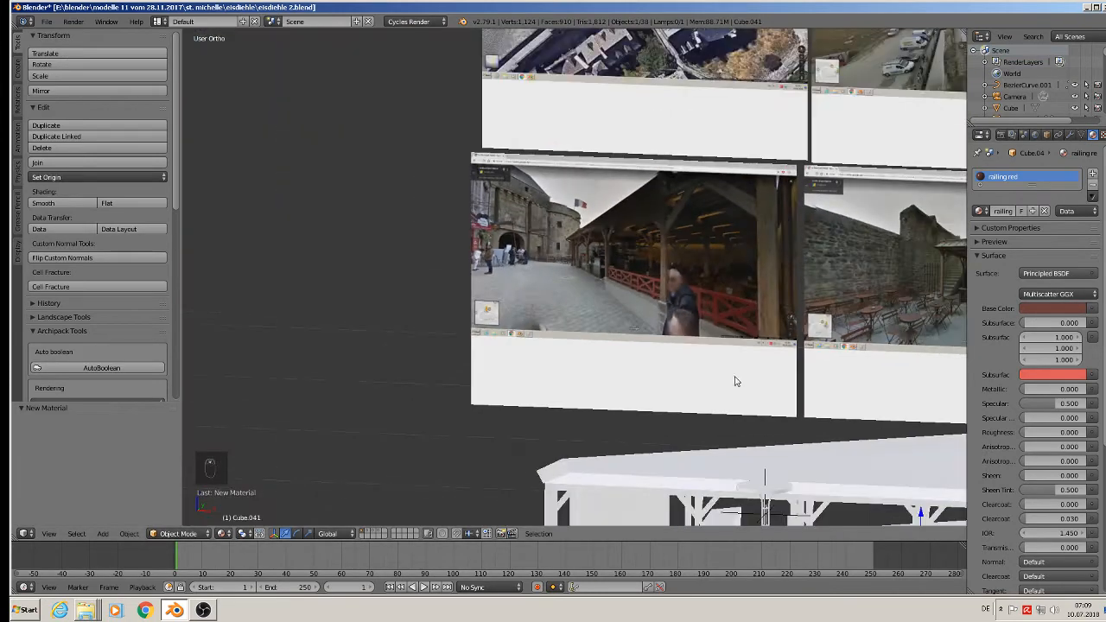
pyautogui.keyDown('shift'); pyautogui.moveTo(735, 380); pyautogui.dragTo(652, 344, button='middle'); pyautogui.keyUp('shift')
pyautogui.scroll(1, 536, 176)
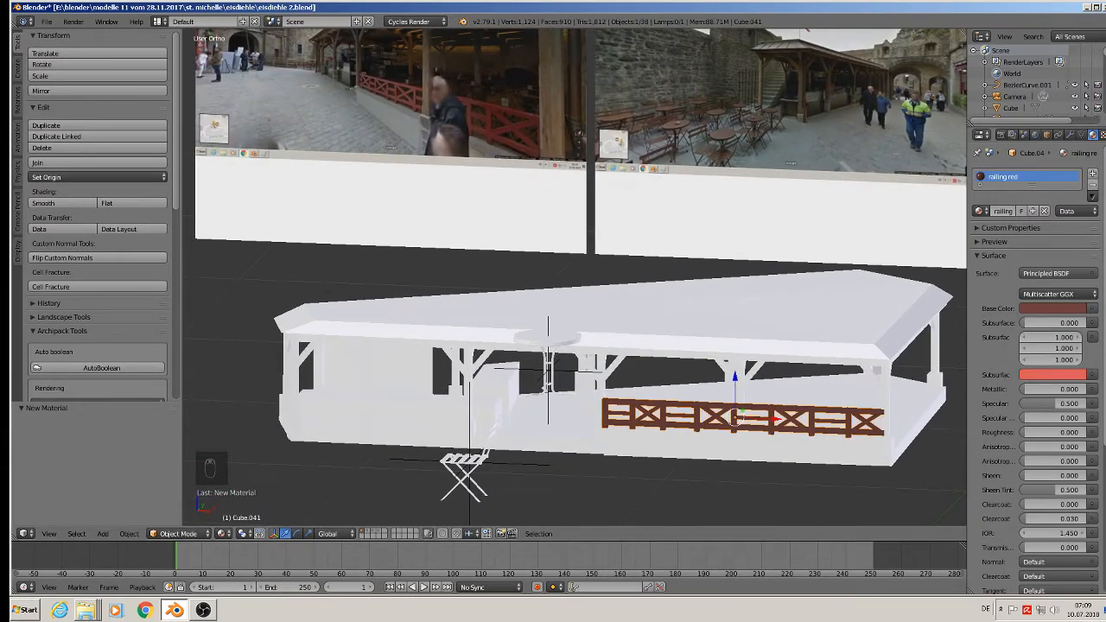
pyautogui.click(1068, 310)
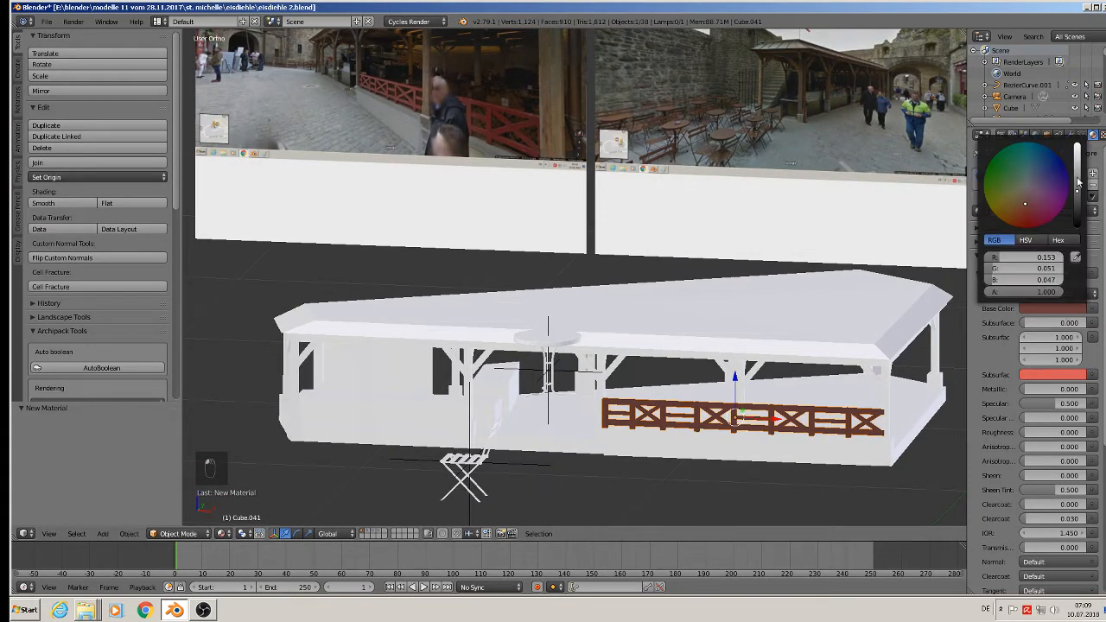
pyautogui.moveTo(1078, 181); pyautogui.dragTo(1078, 177)
pyautogui.click(1026, 223)
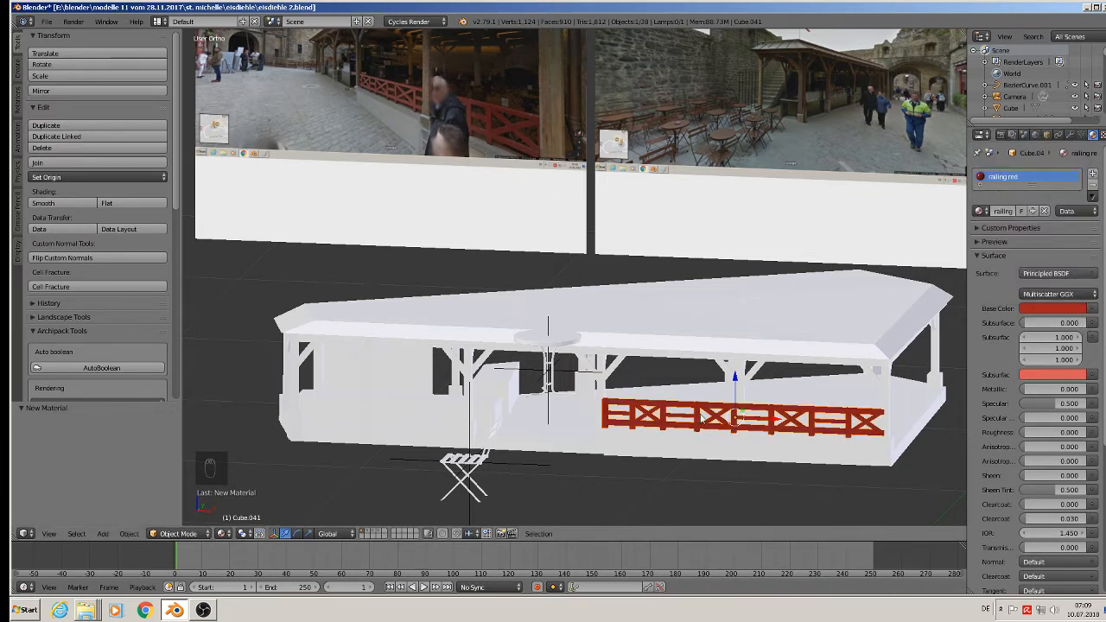
pyautogui.scroll(7, 702, 419)
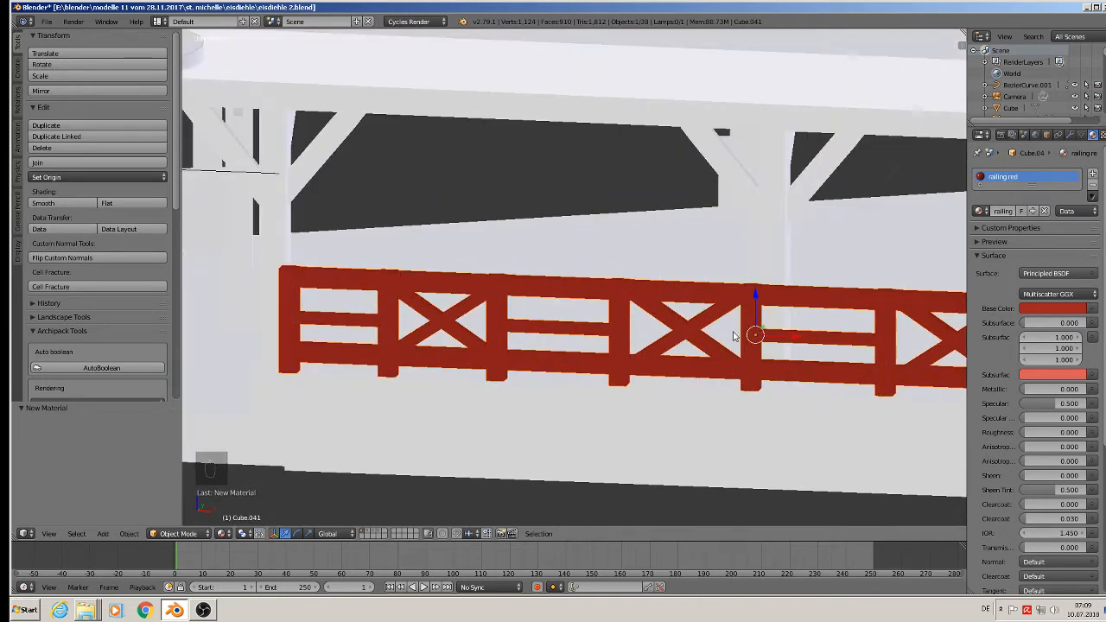
# - Set the roughness of the railing's red material to 0.796
pyautogui.scroll(-9, 737, 386)
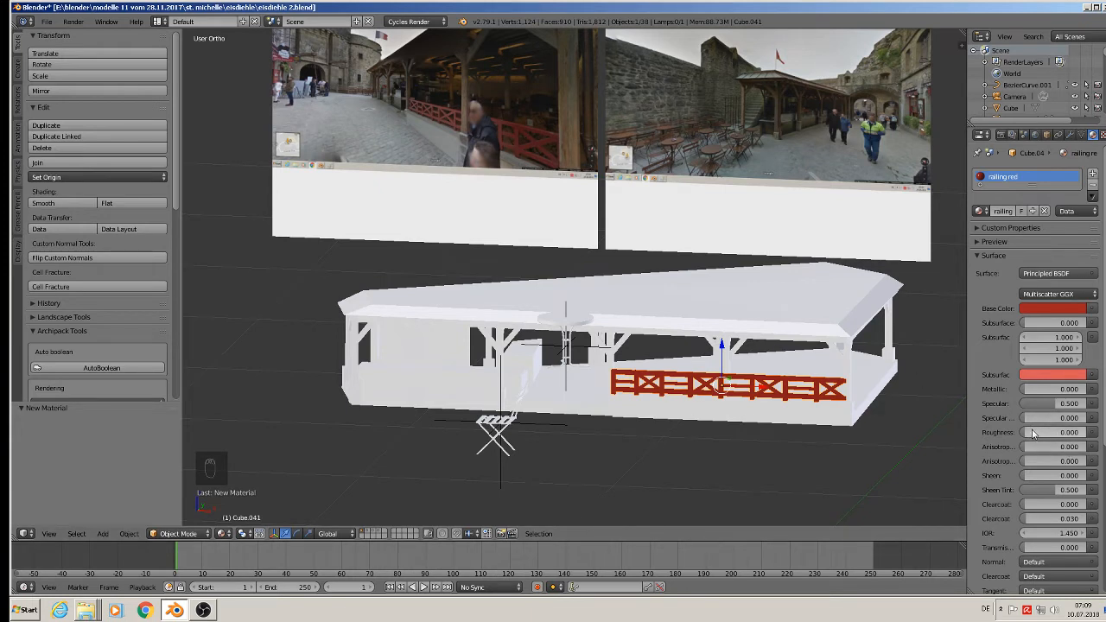
pyautogui.moveTo(1033, 433); pyautogui.dragTo(1090, 434)
# - Examine the street reference photo for the look of the pavilion's wooden posts and their stone bases
pyautogui.scroll(8, 522, 123)
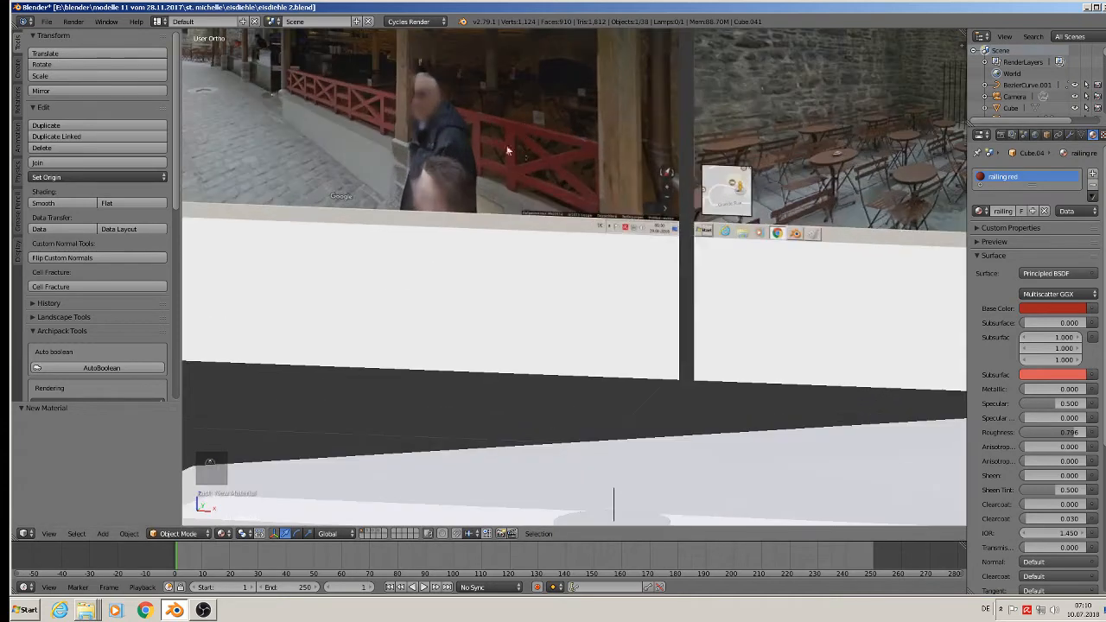
pyautogui.scroll(-3, 360, 144)
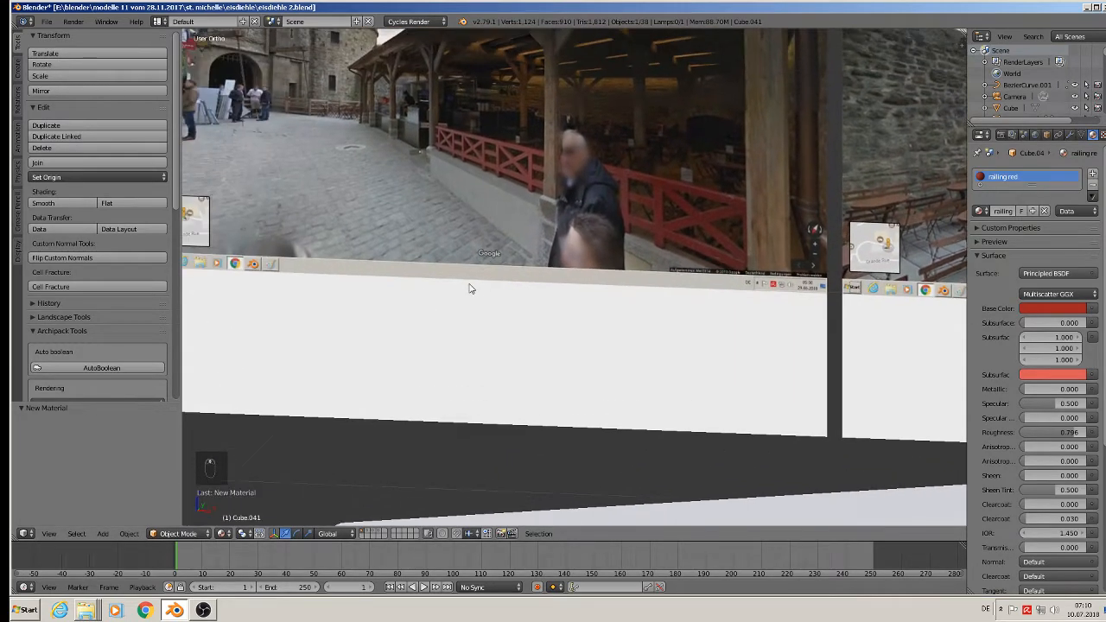
pyautogui.scroll(4, 363, 192)
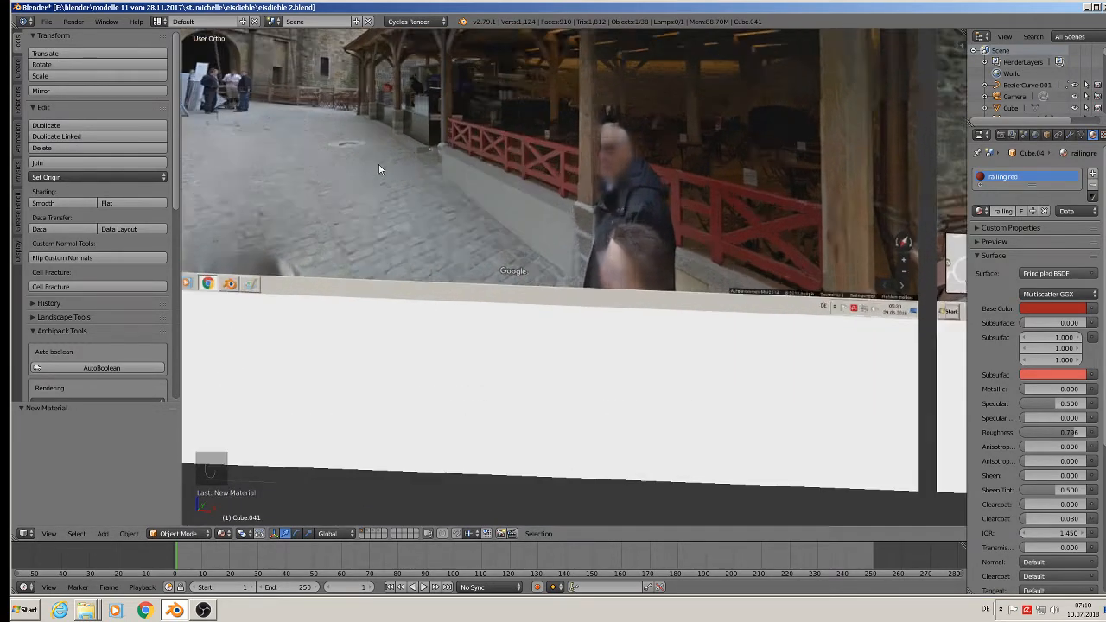
pyautogui.scroll(-3, 499, 245)
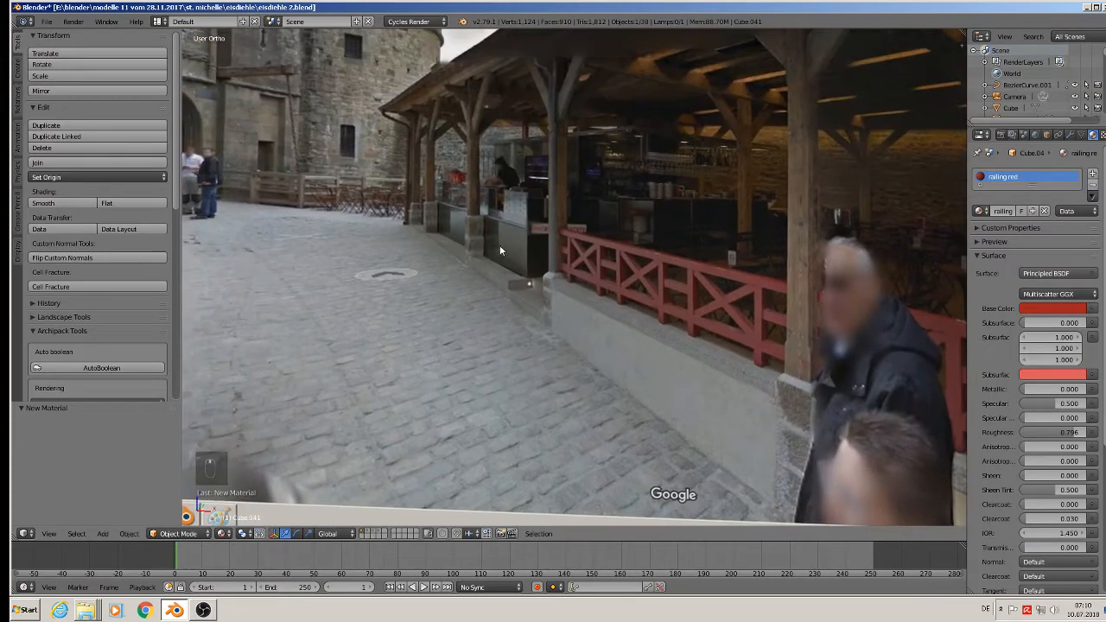
pyautogui.scroll(3, 456, 223)
pyautogui.scroll(-7, 536, 251)
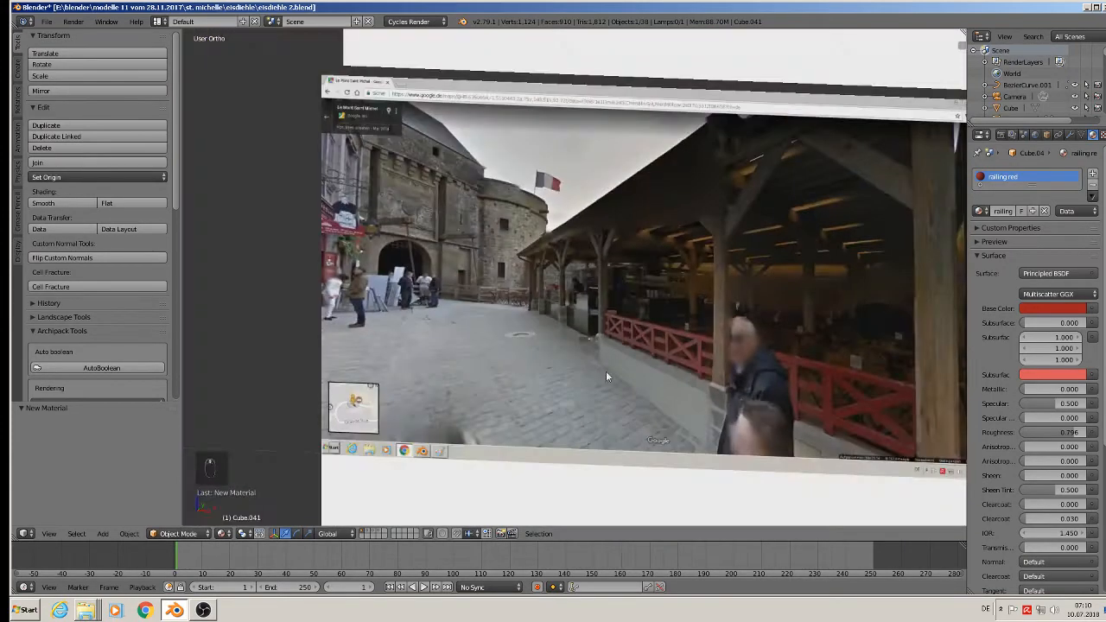
pyautogui.keyDown('shift'); pyautogui.moveTo(607, 375); pyautogui.dragTo(501, 85, button='middle'); pyautogui.keyUp('shift')
pyautogui.scroll(-3, 526, 139)
pyautogui.scroll(4, 588, 171)
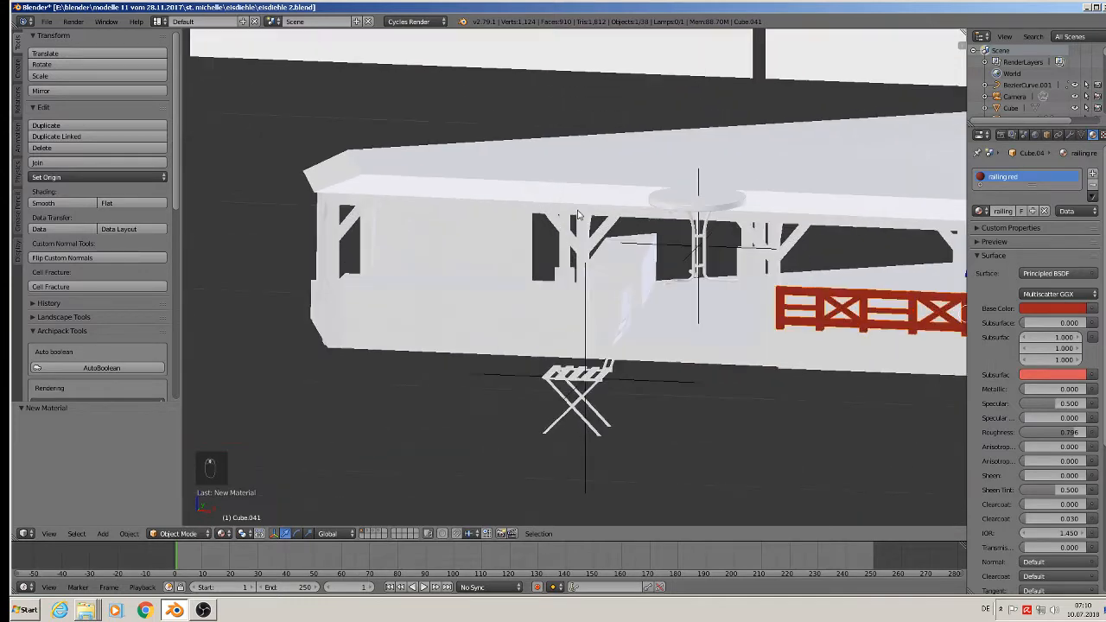
# - Select the pavilion's front corner post and give it a new material named "wood1"
pyautogui.rightClick(327, 312)
pyautogui.moveTo(326, 313); pyautogui.dragTo(356, 312, button='middle')
pyautogui.scroll(5, 309, 332)
pyautogui.scroll(1, 356, 312)
pyautogui.press('Tab')
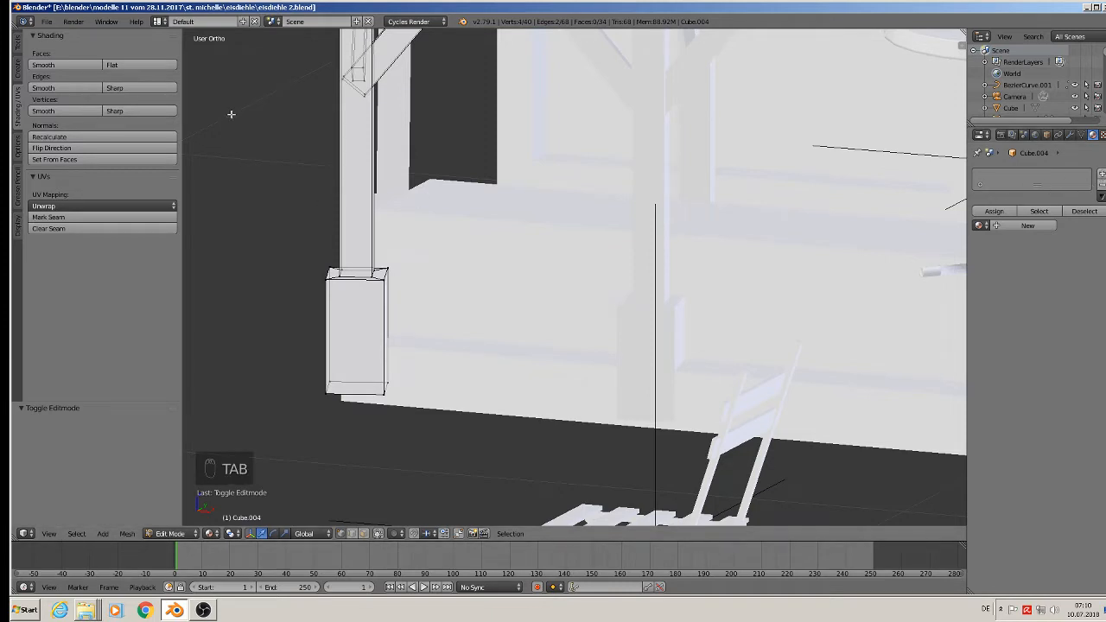
pyautogui.press('Tab')
pyautogui.click(1027, 210)
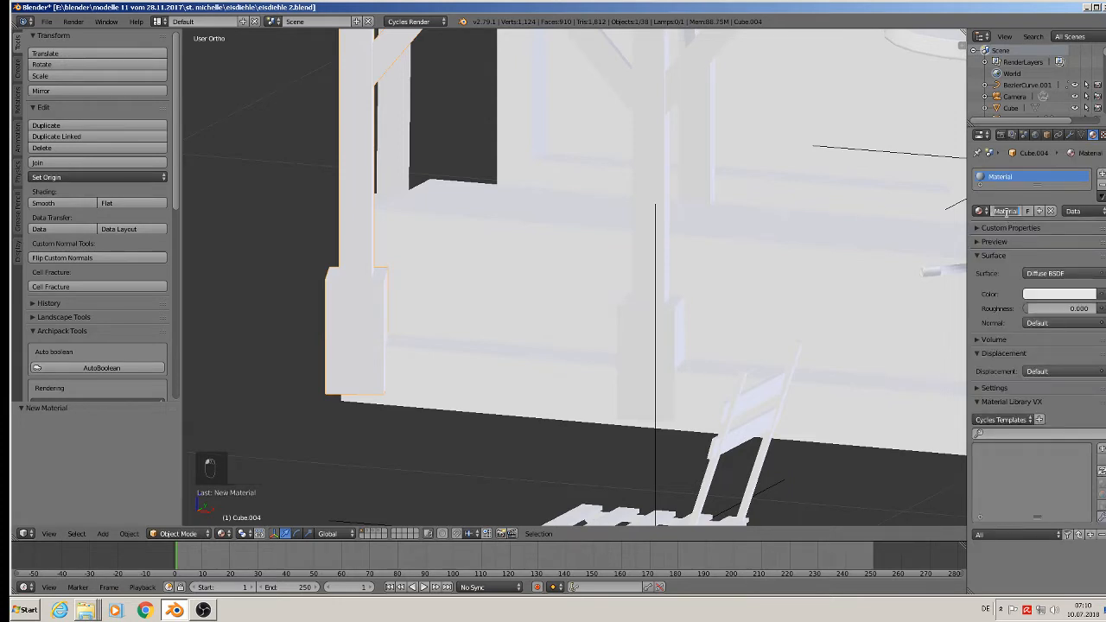
pyautogui.write('wo')
pyautogui.write('d')
pyautogui.write('d1')
pyautogui.press('Return')
pyautogui.click(1007, 213)
pyautogui.click(1007, 211)
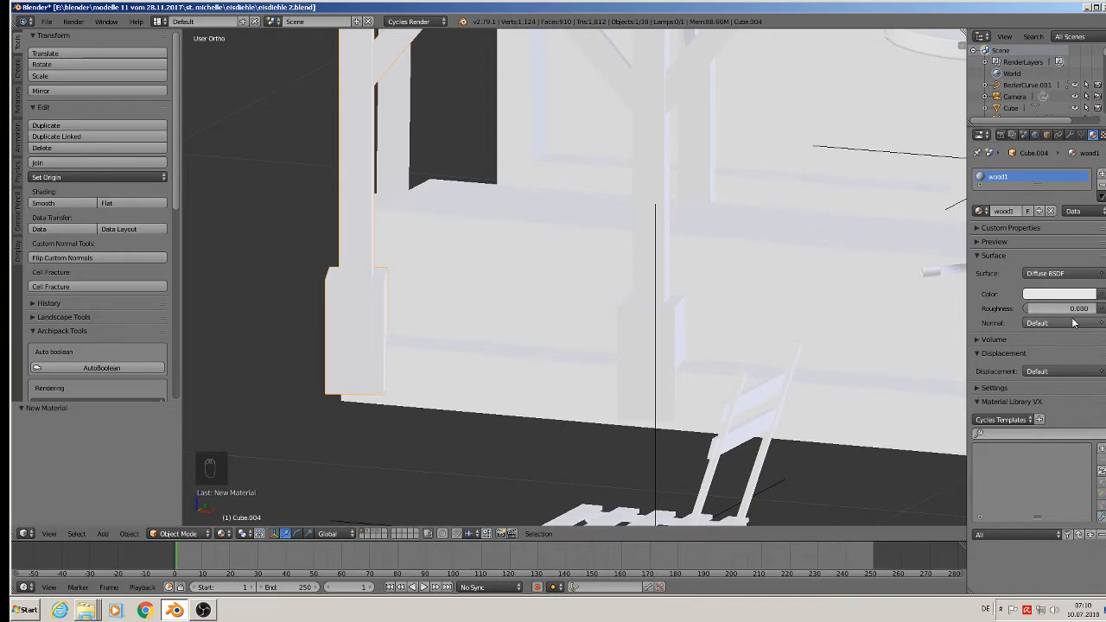
# - Add a second material slot to the corner post with a new material named "stone socket"
pyautogui.click(1102, 174)
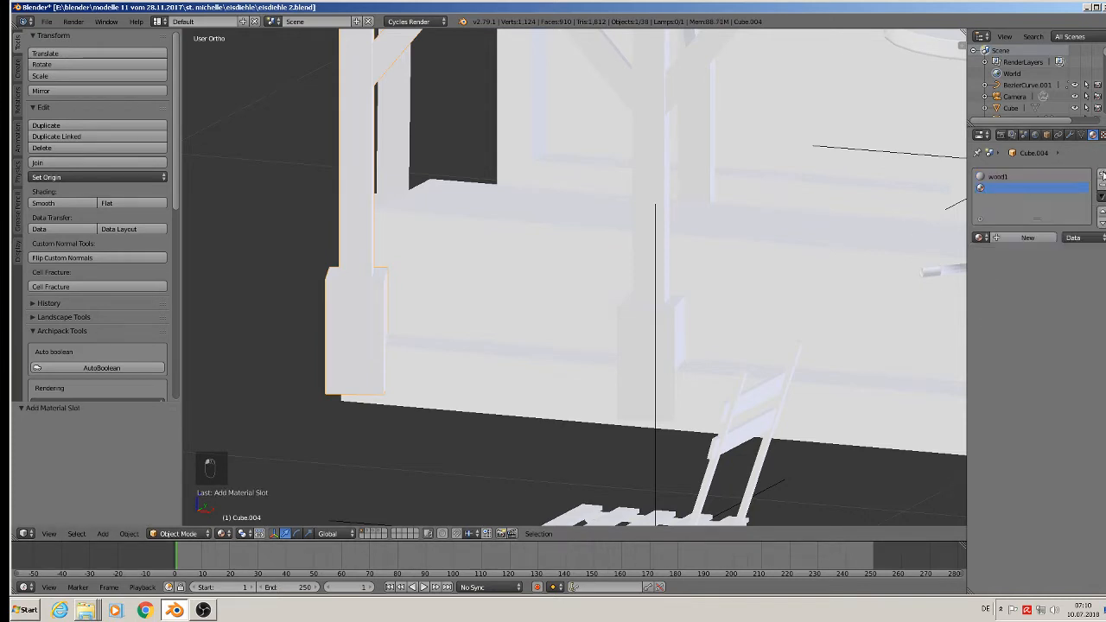
pyautogui.click(1014, 236)
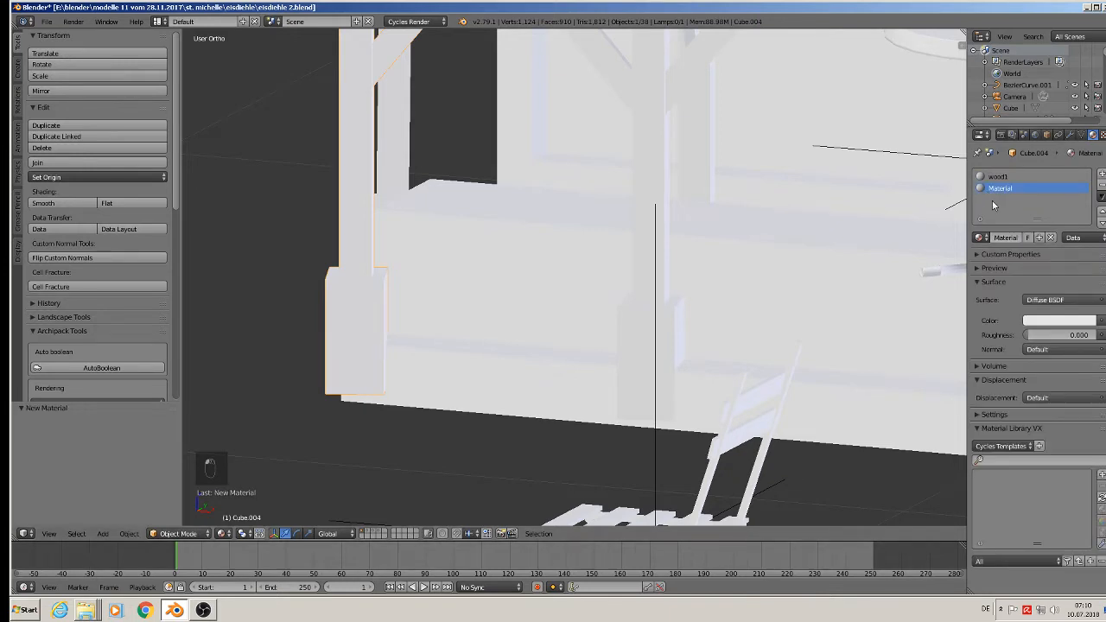
pyautogui.click(1002, 236)
pyautogui.write('stone socket')
pyautogui.press('Return')
# - Set the stone socket material's surface to Principled BSDF and use an Image Texture for its base color
pyautogui.click(1077, 301)
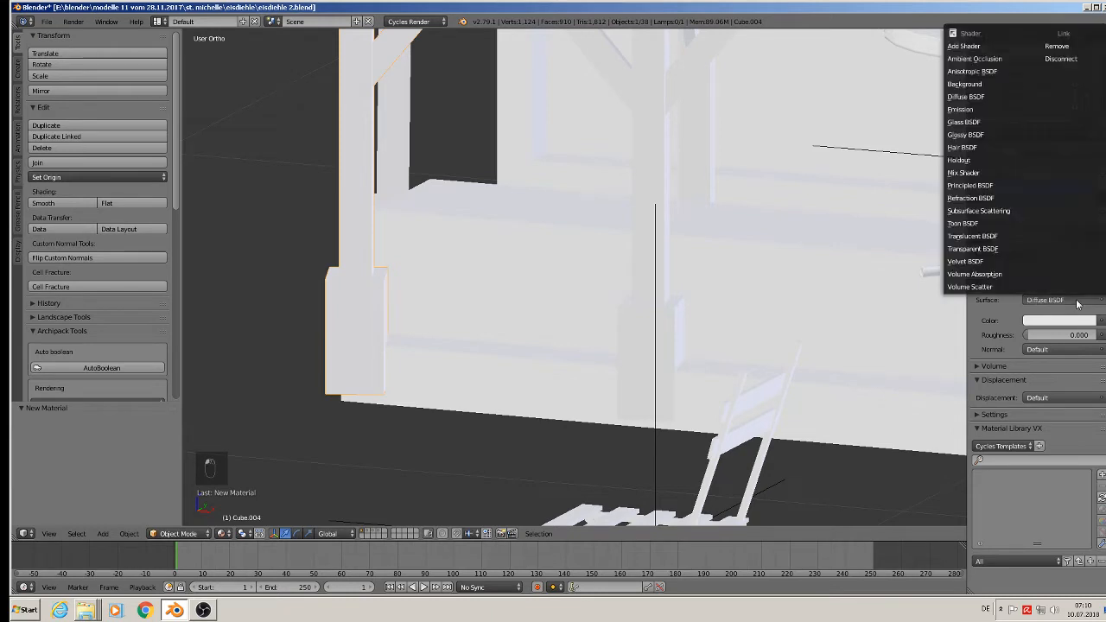
pyautogui.click(977, 185)
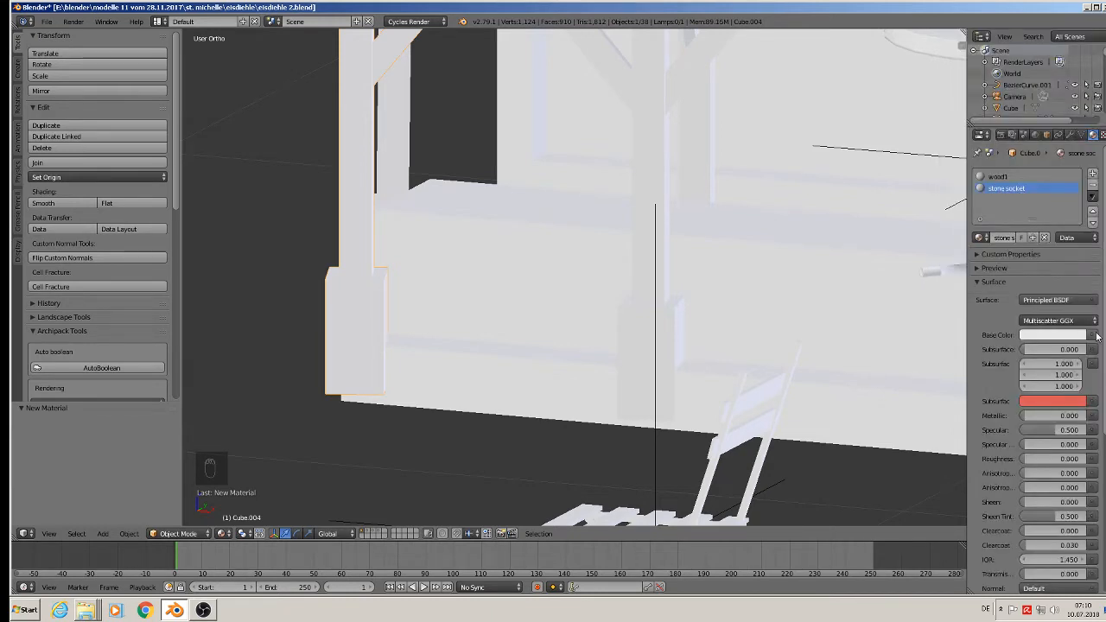
pyautogui.click(1093, 335)
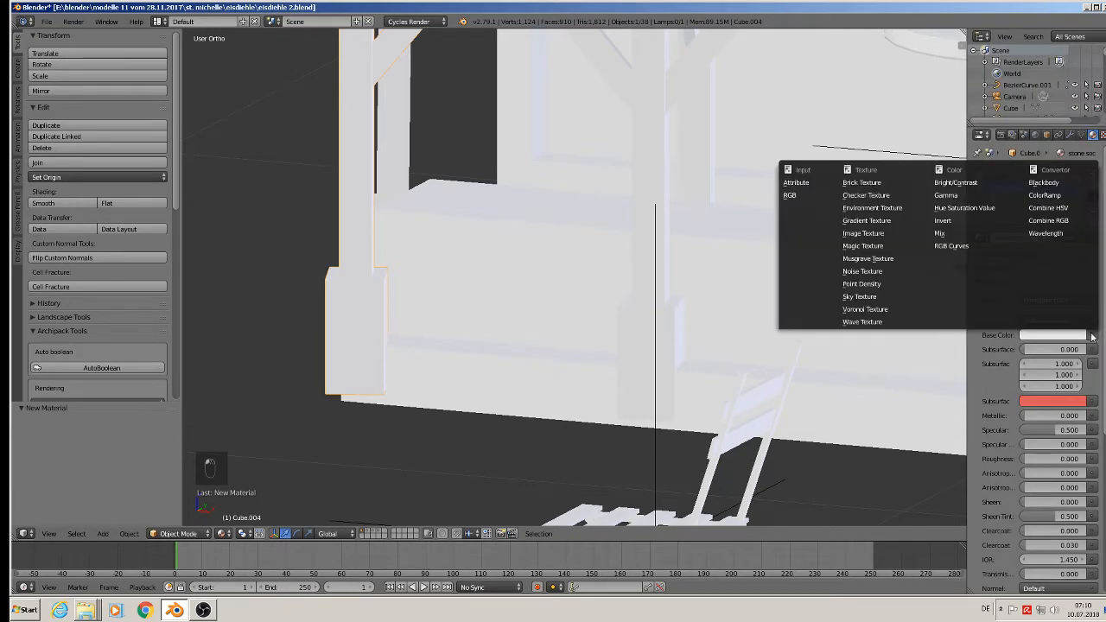
pyautogui.click(883, 246)
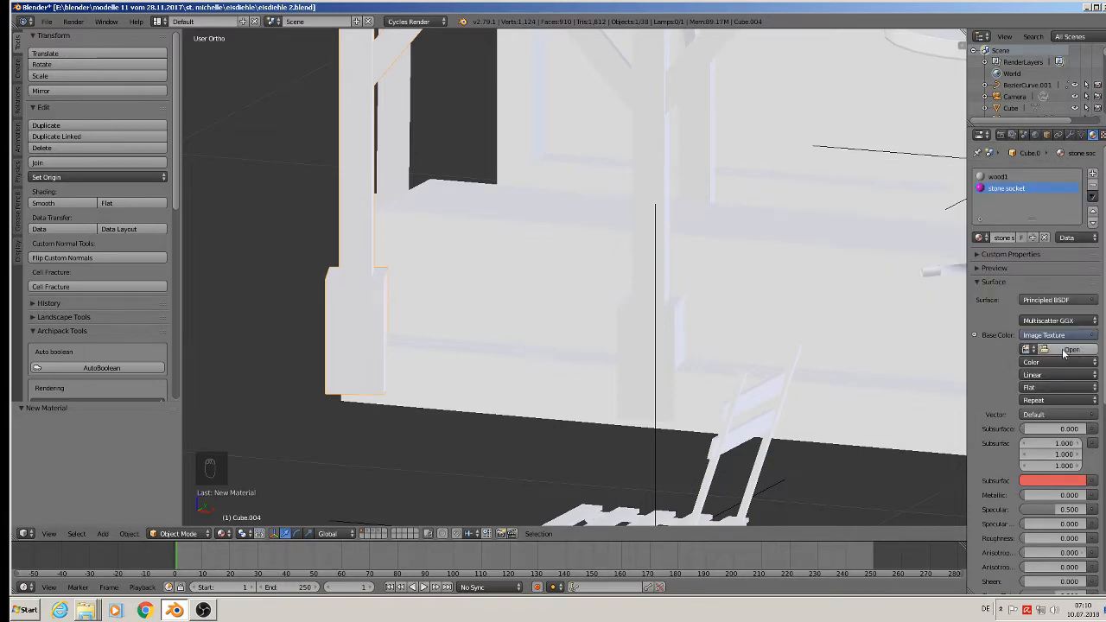
# - Load WoodFine0018_S.jpg from the textur folder as the stone socket material's base color image
pyautogui.click(1069, 350)
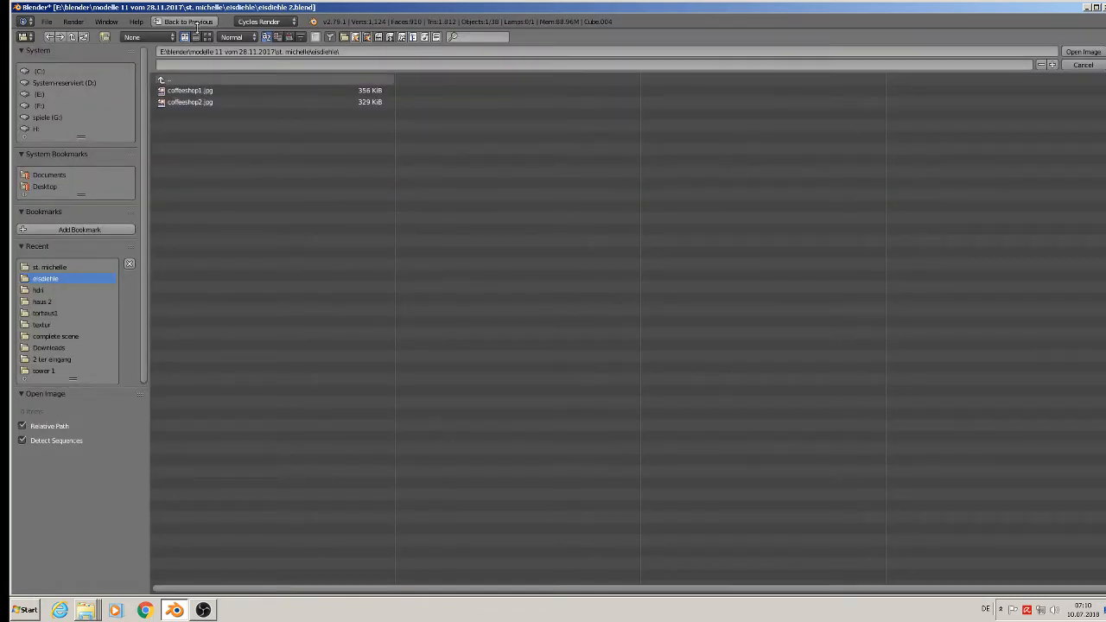
pyautogui.click(53, 268)
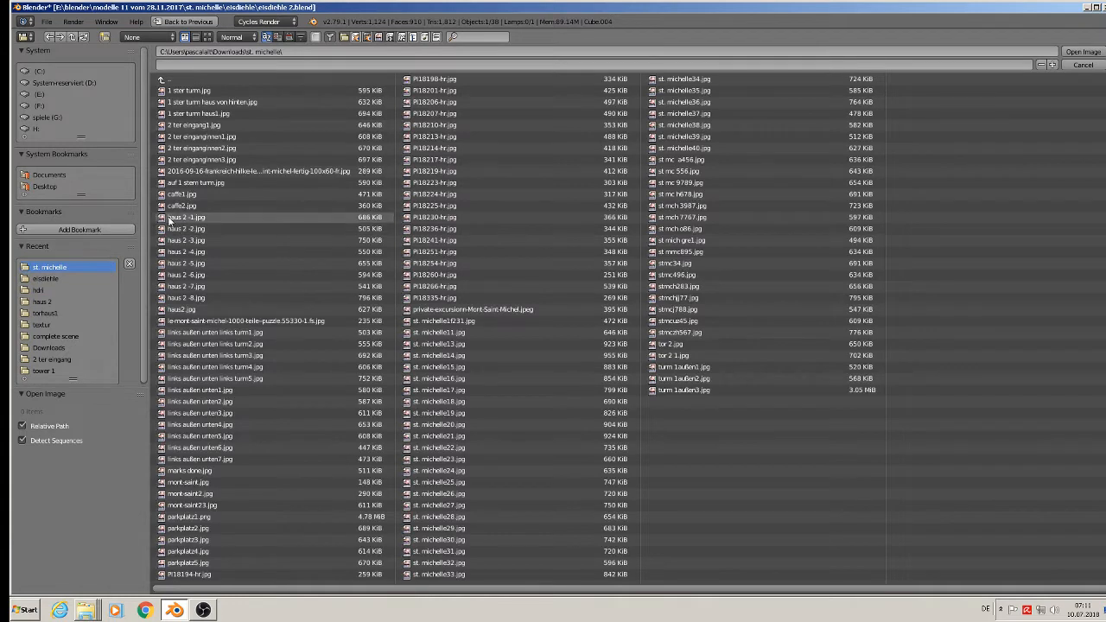
pyautogui.click(167, 80)
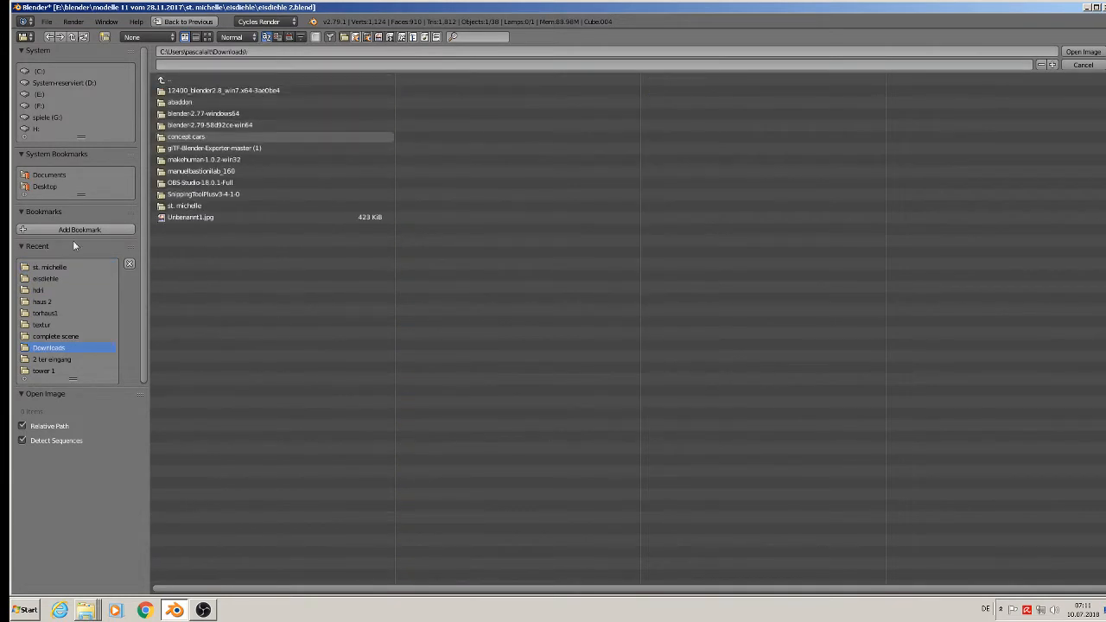
pyautogui.click(52, 279)
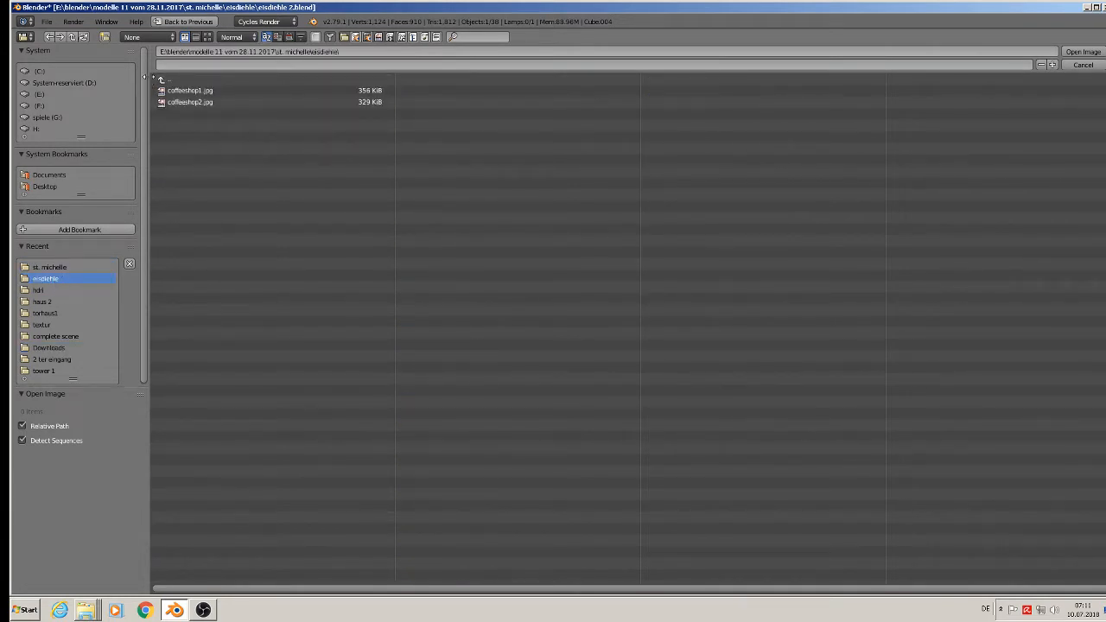
pyautogui.click(164, 80)
pyautogui.click(188, 157)
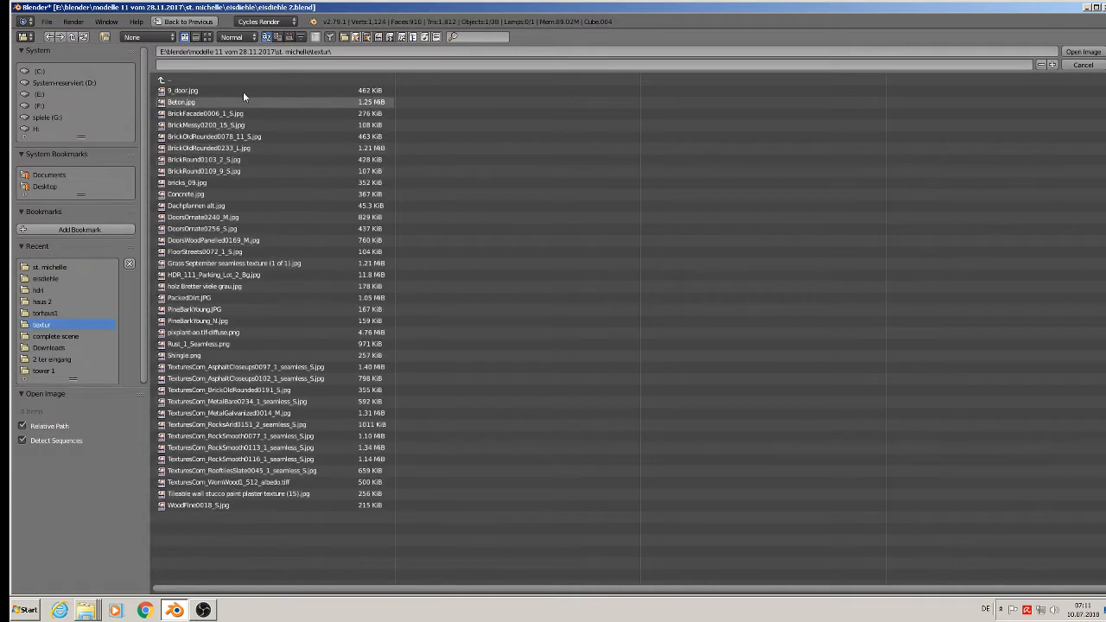
pyautogui.click(208, 36)
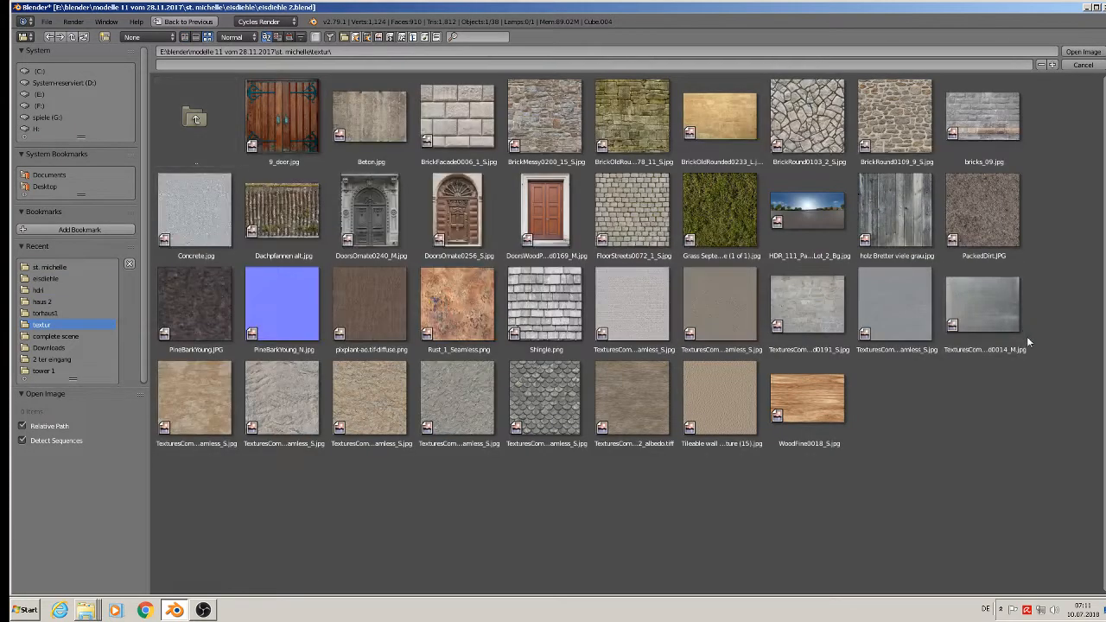
pyautogui.doubleClick(818, 411)
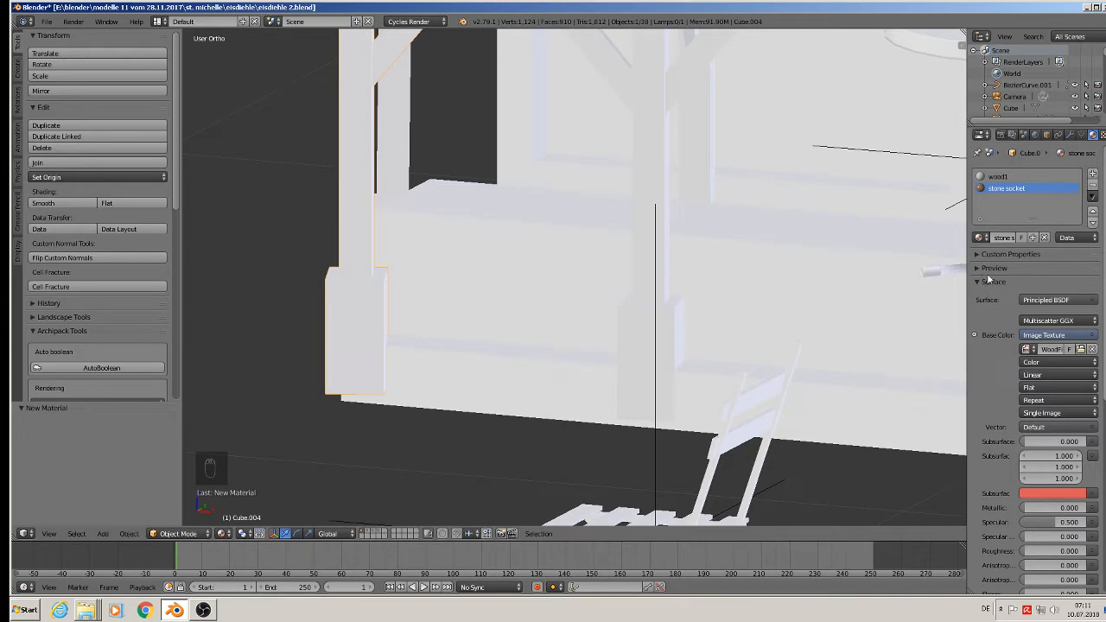
# - Replace the stone socket image with TexturesCom_BrickOldRounded0191_S.jpg from the textur folder and set the roughness to 0.861
pyautogui.click(1080, 349)
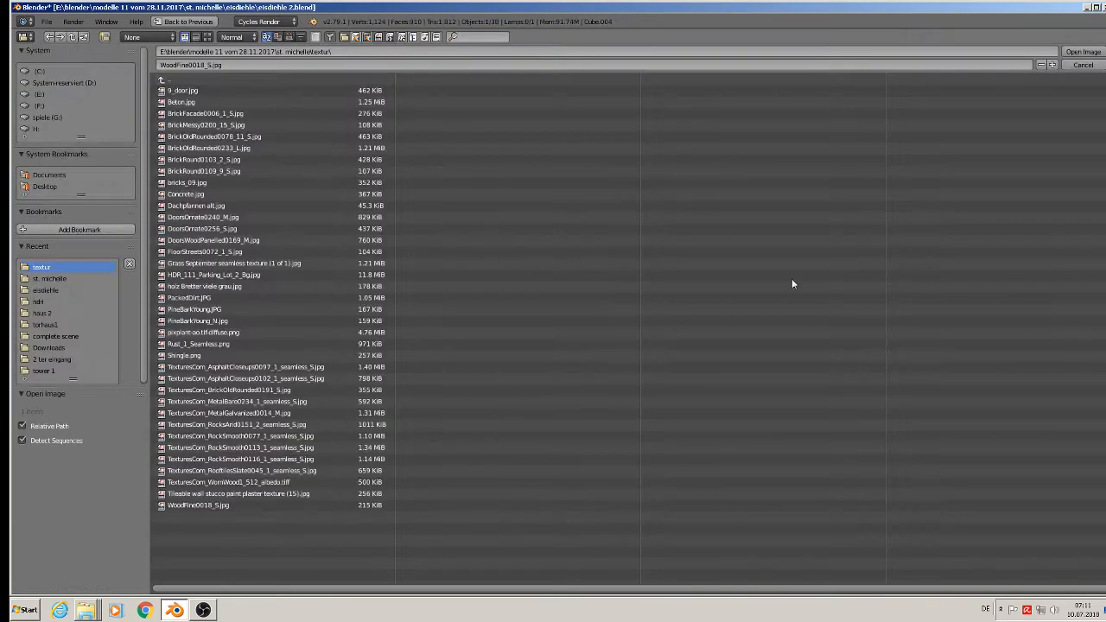
pyautogui.click(211, 37)
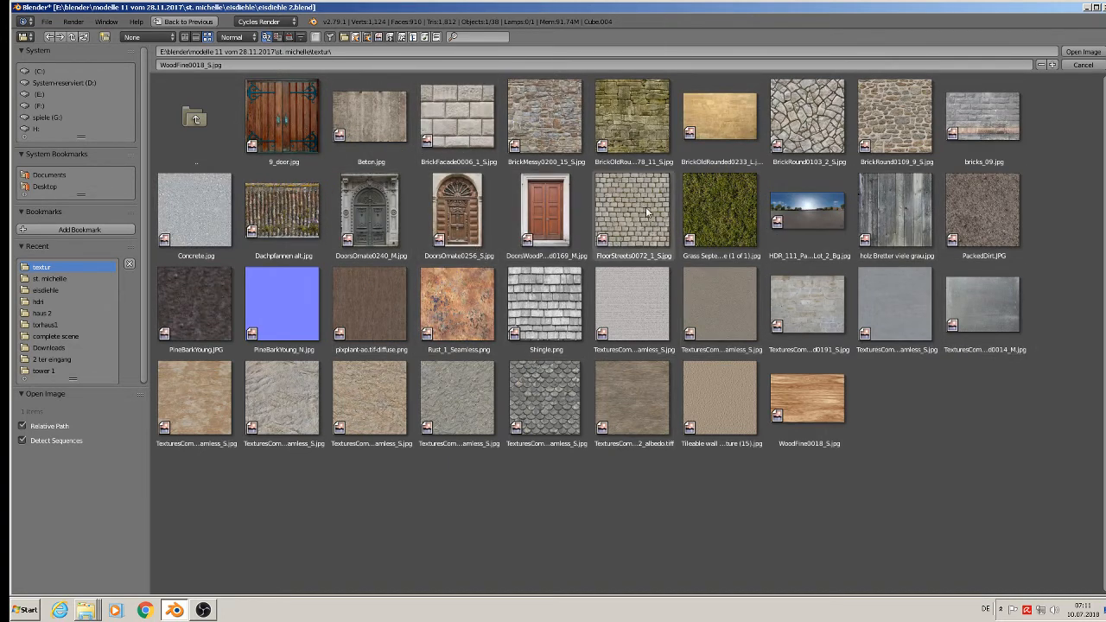
pyautogui.doubleClick(810, 313)
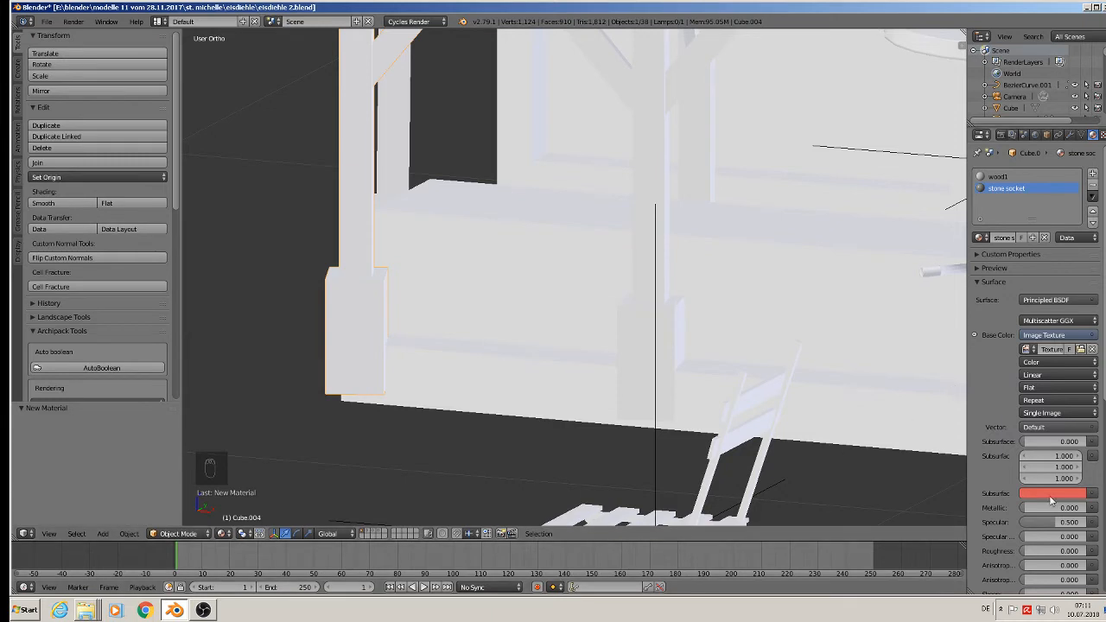
pyautogui.moveTo(1053, 557); pyautogui.dragTo(1077, 551)
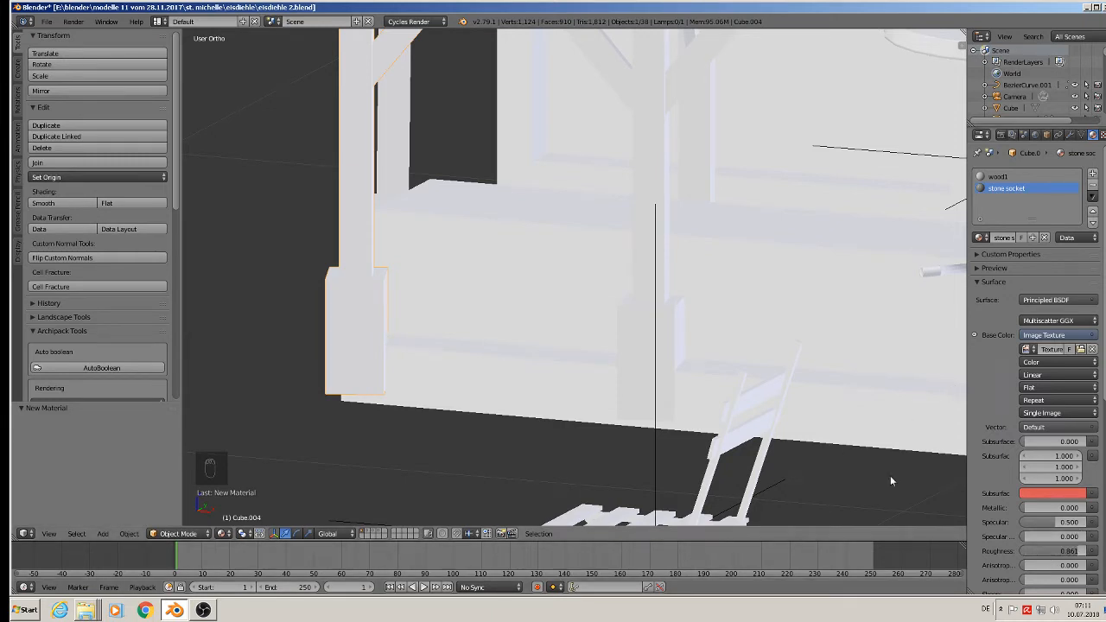
# - In Edit Mode, select the faces of the post's base block and assign the stone socket material to them
pyautogui.press('Tab')
pyautogui.click(363, 533)
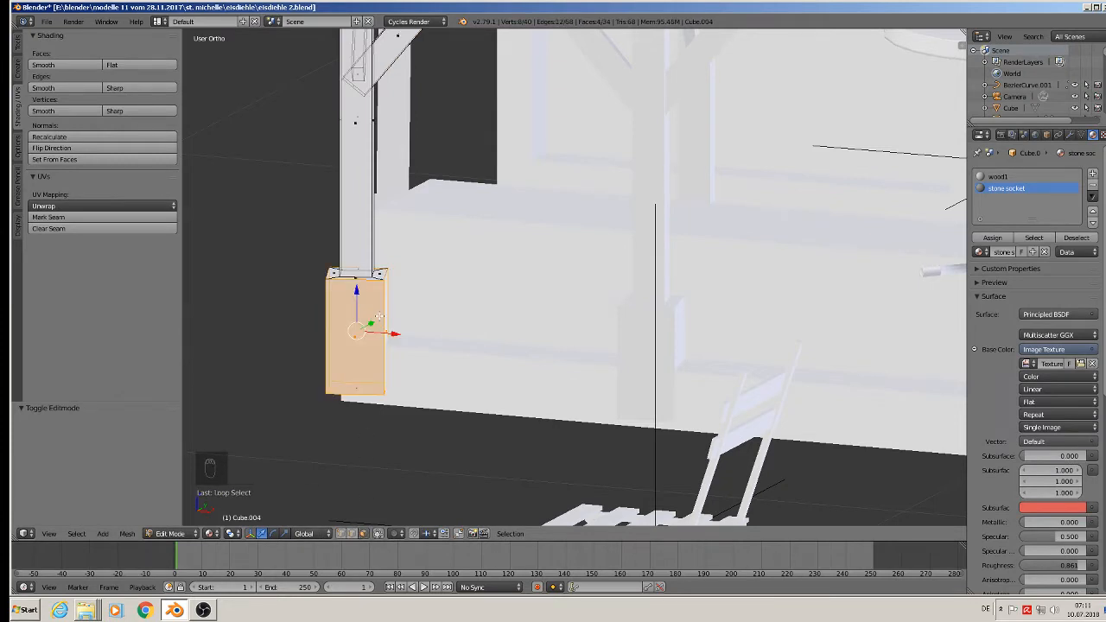
pyautogui.press('ctrl+KP_Add')
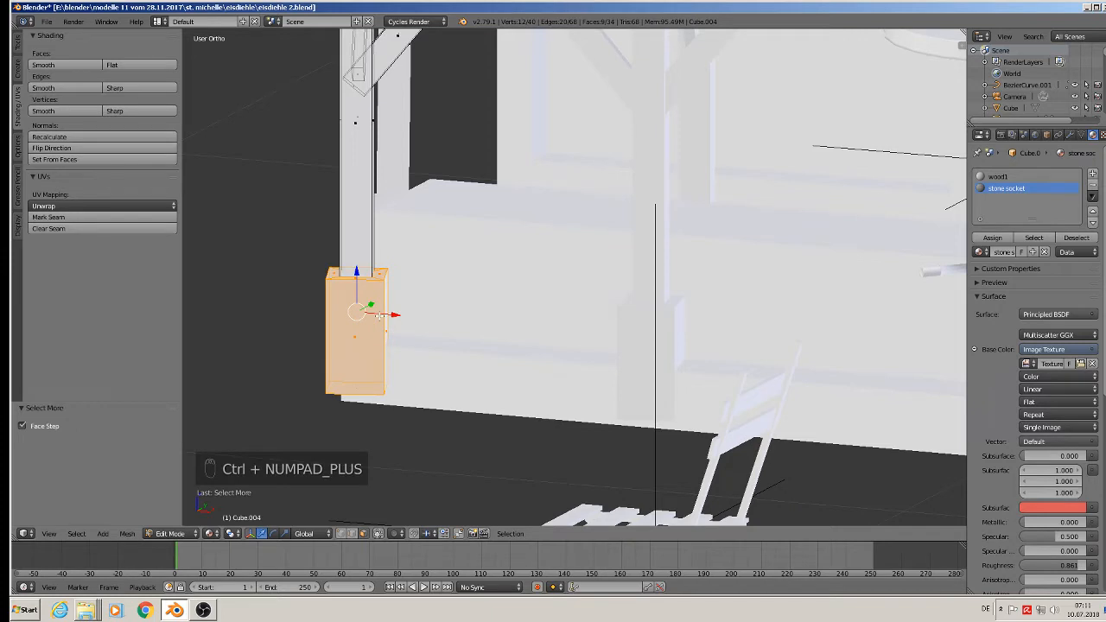
pyautogui.click(996, 238)
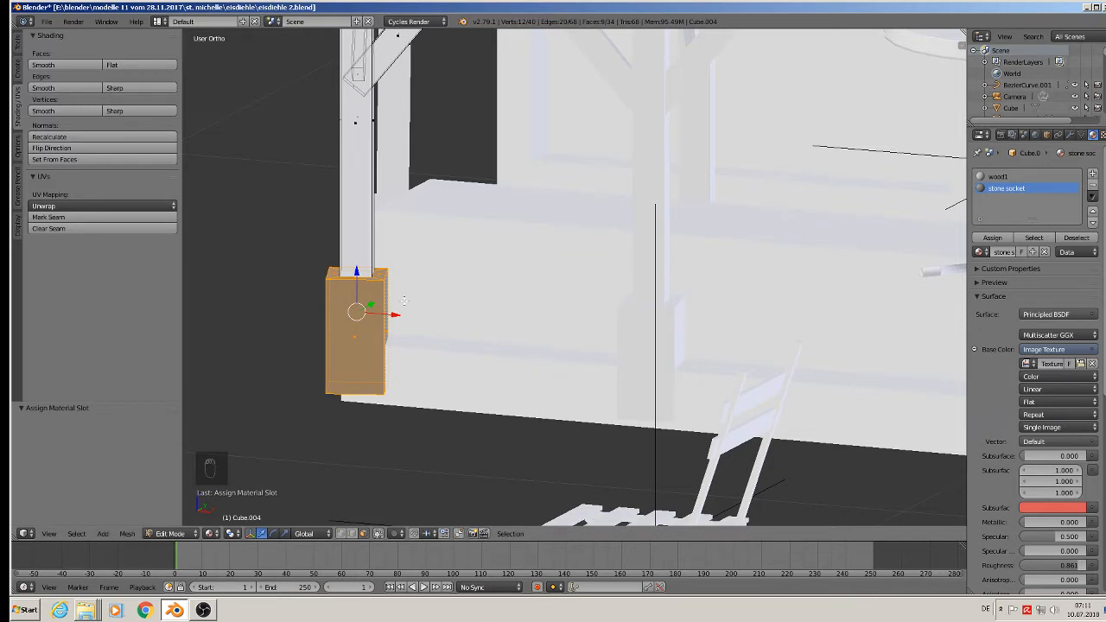
# - Mark all edges of the corner post as UV seams, then clear the selection
pyautogui.moveTo(404, 301); pyautogui.dragTo(477, 343, button='middle')
pyautogui.scroll(3, 278, 302)
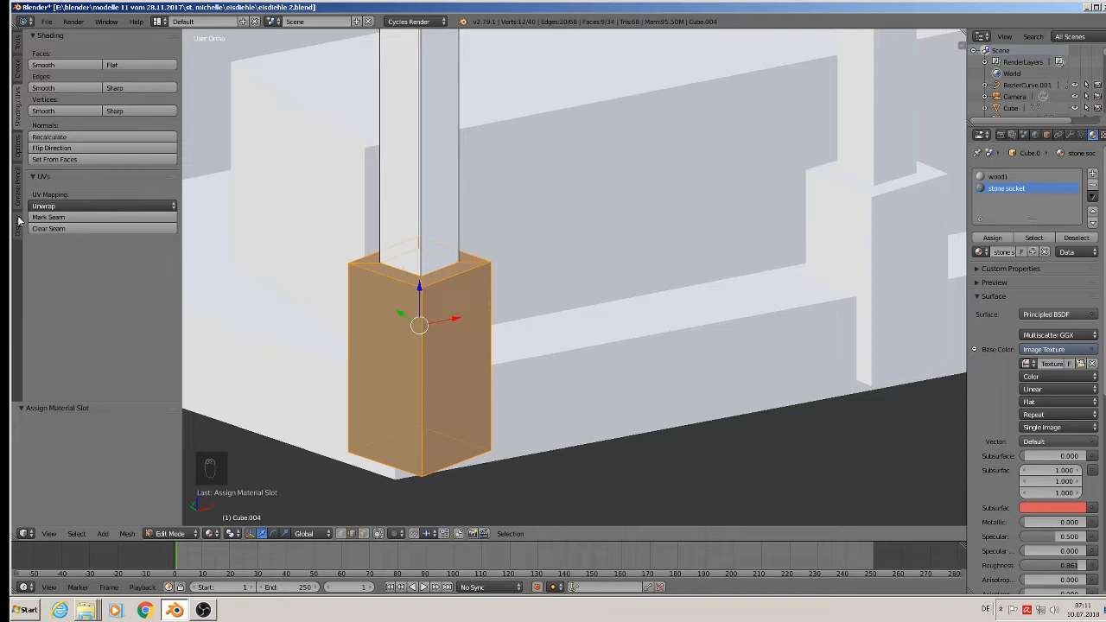
pyautogui.scroll(-8, 342, 212)
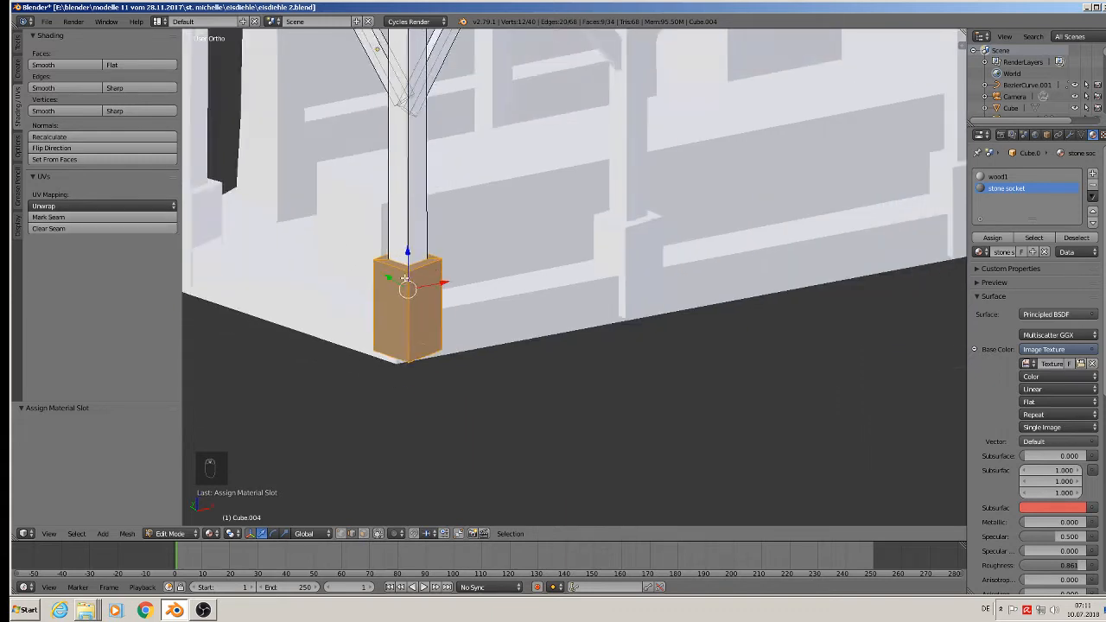
pyautogui.press('a')
pyautogui.press('a')
pyautogui.press('a')
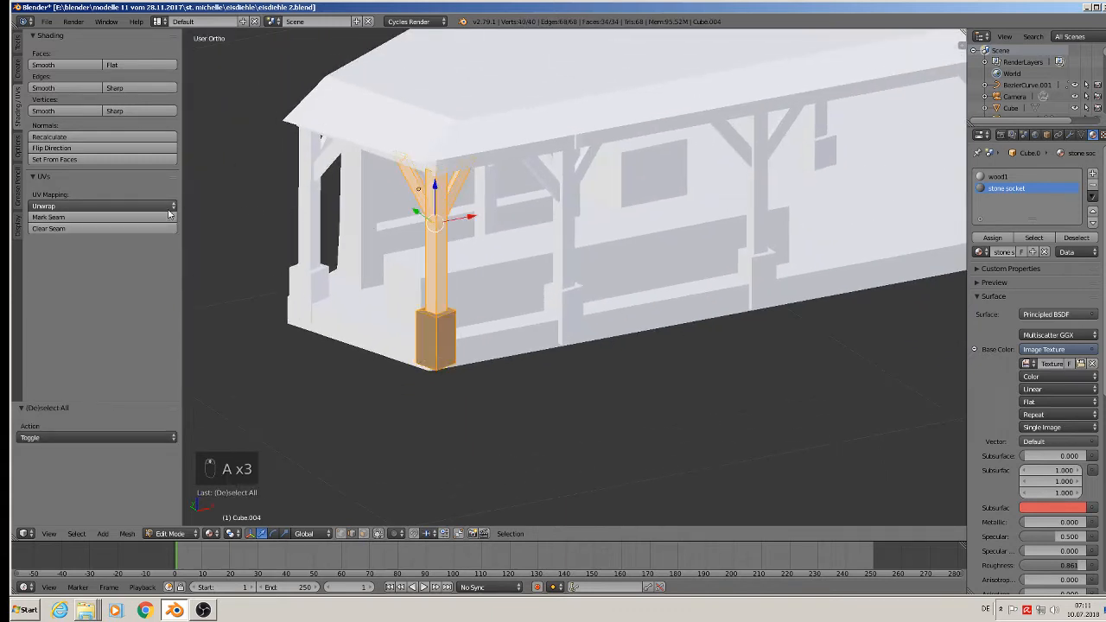
pyautogui.click(91, 217)
pyautogui.scroll(8, 417, 316)
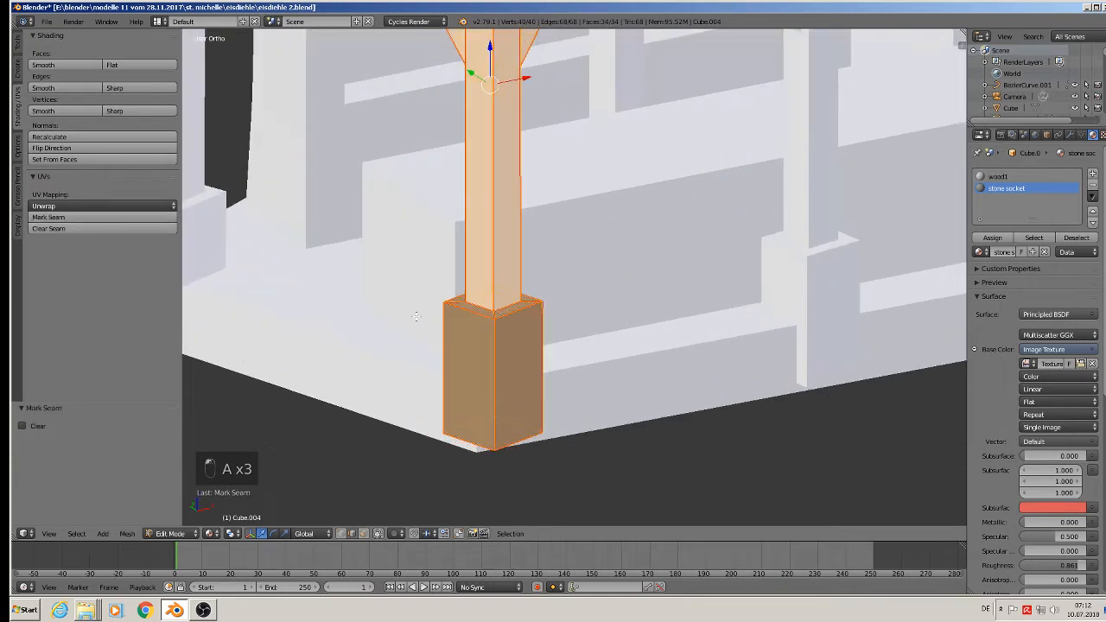
pyautogui.press('a')
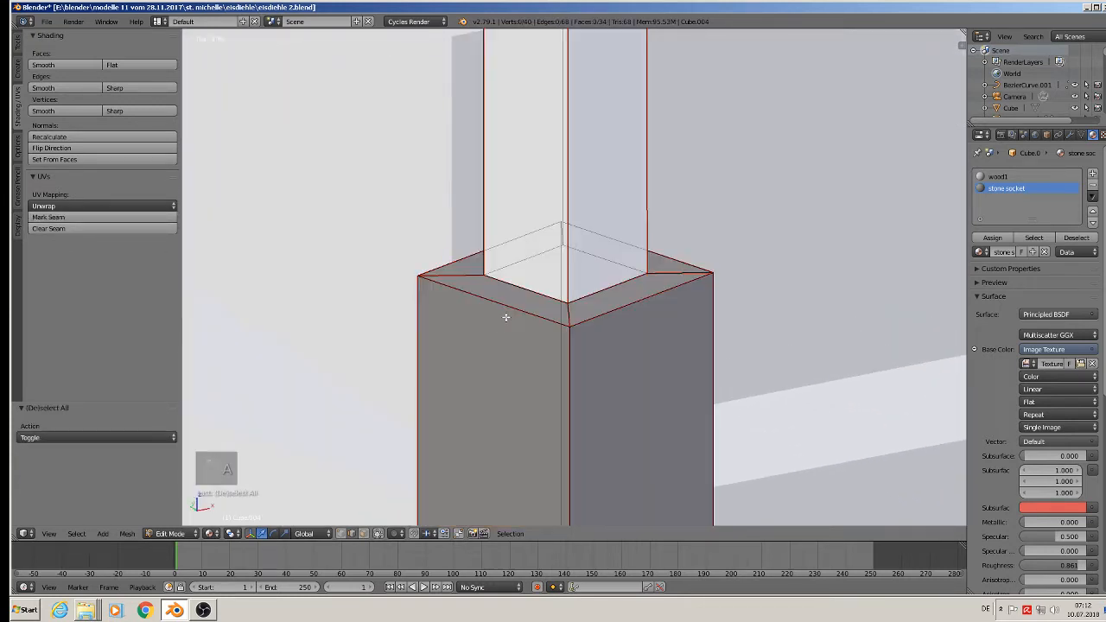
# - Clear the UV seams from three diagonal edges on top of the post's base block, deselect everything and return to Object Mode
pyautogui.moveTo(505, 318); pyautogui.dragTo(489, 334, button='middle')
pyautogui.rightClick(438, 242)
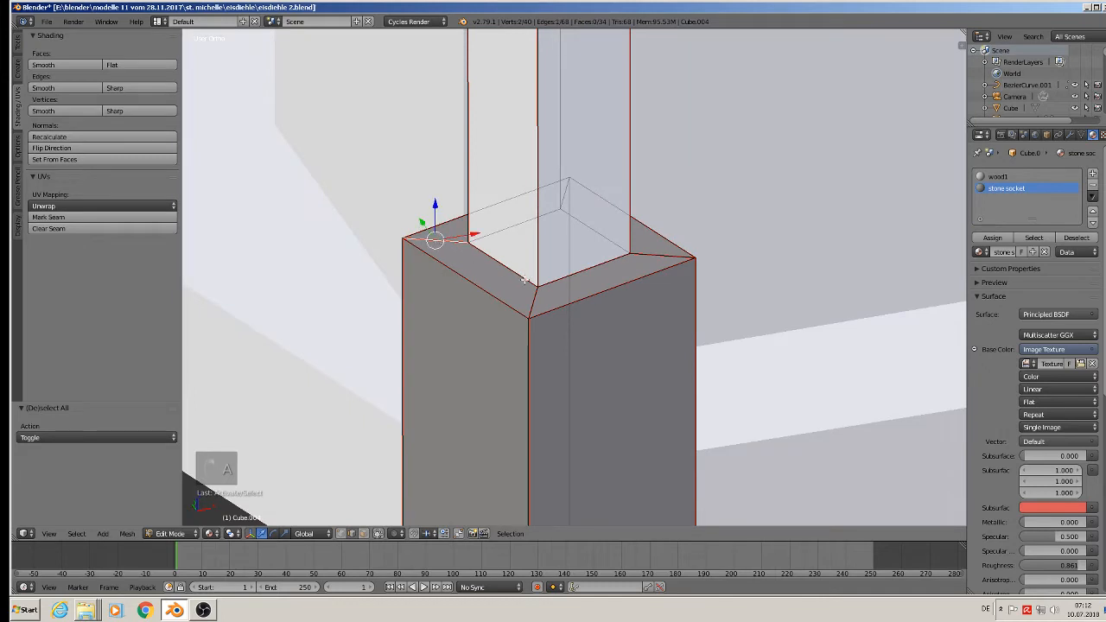
pyautogui.keyDown('shift'); pyautogui.rightClick(533, 295); pyautogui.keyUp('shift')
pyautogui.keyDown('shift'); pyautogui.rightClick(650, 256); pyautogui.keyUp('shift')
pyautogui.moveTo(654, 273); pyautogui.dragTo(604, 268, button='middle')
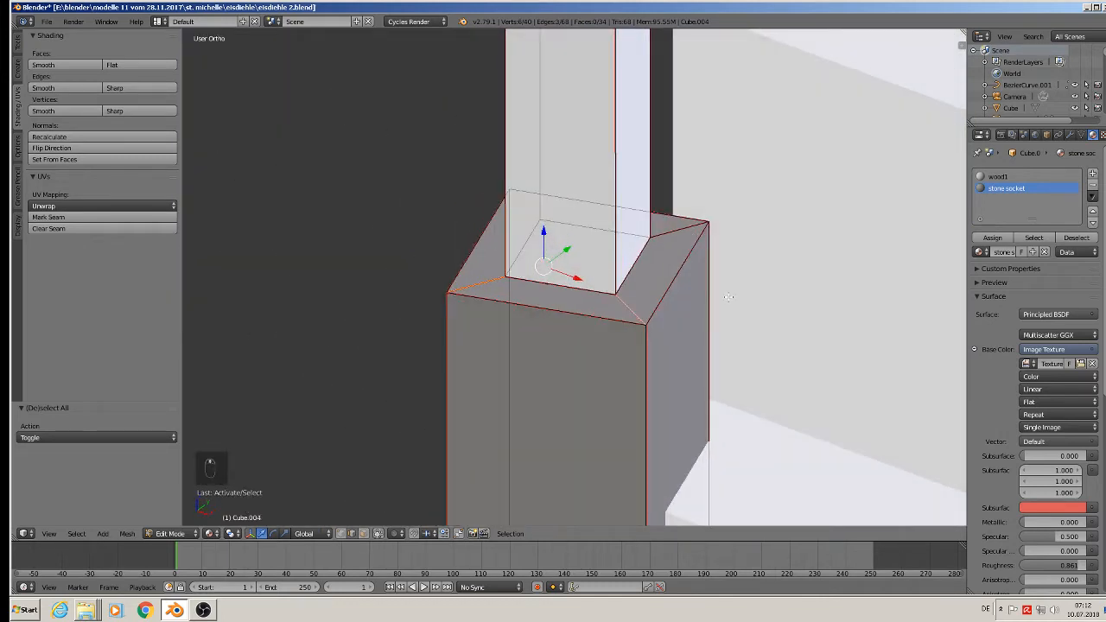
pyautogui.moveTo(731, 423); pyautogui.dragTo(631, 384, button='middle')
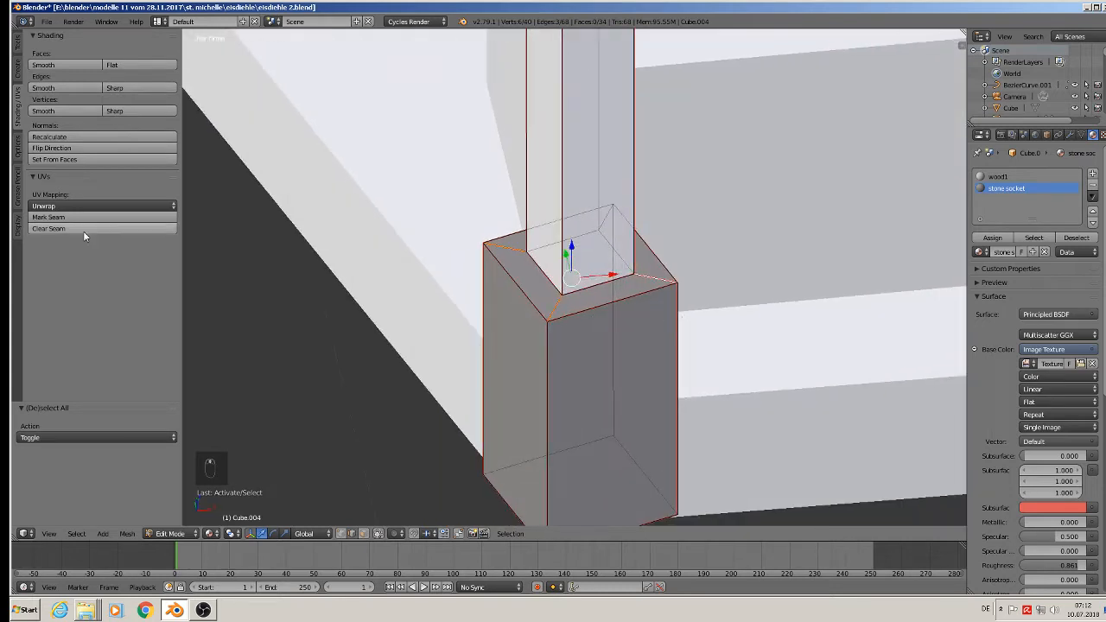
pyautogui.click(70, 228)
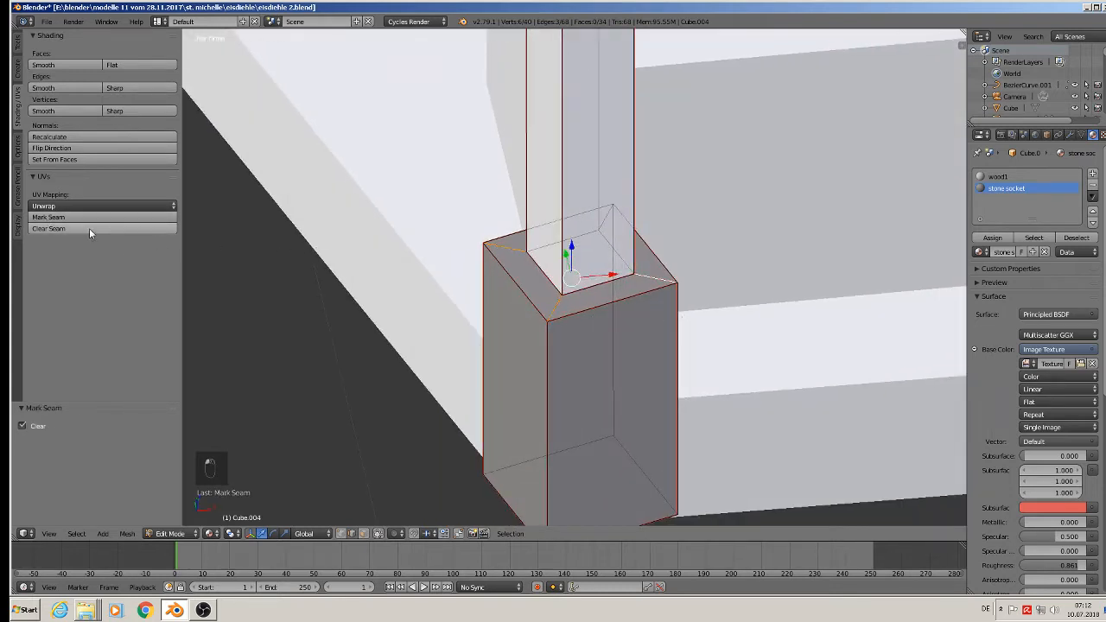
pyautogui.press('a')
pyautogui.scroll(-3, 504, 316)
pyautogui.moveTo(504, 316); pyautogui.dragTo(484, 292, button='middle')
pyautogui.press('Tab')
pyautogui.press('Tab')
pyautogui.press('Tab')
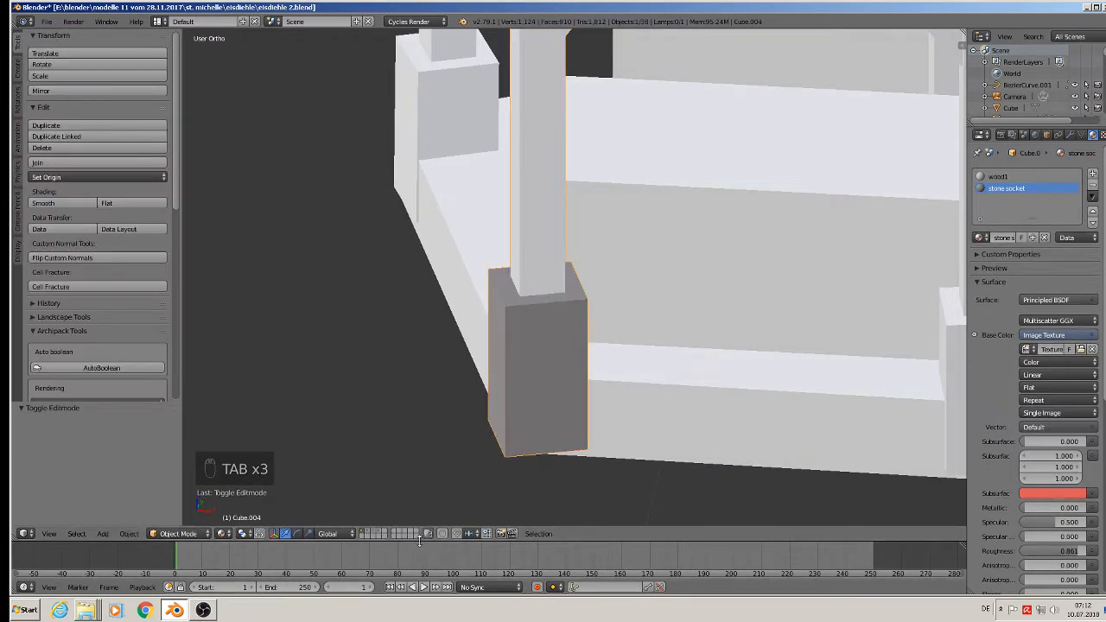
# - Enlarge the timeline area and split it into a Node Editor without its sidebar and a UV/Image Editor side by side
pyautogui.moveTo(419, 533); pyautogui.dragTo(417, 347)
pyautogui.click(25, 587)
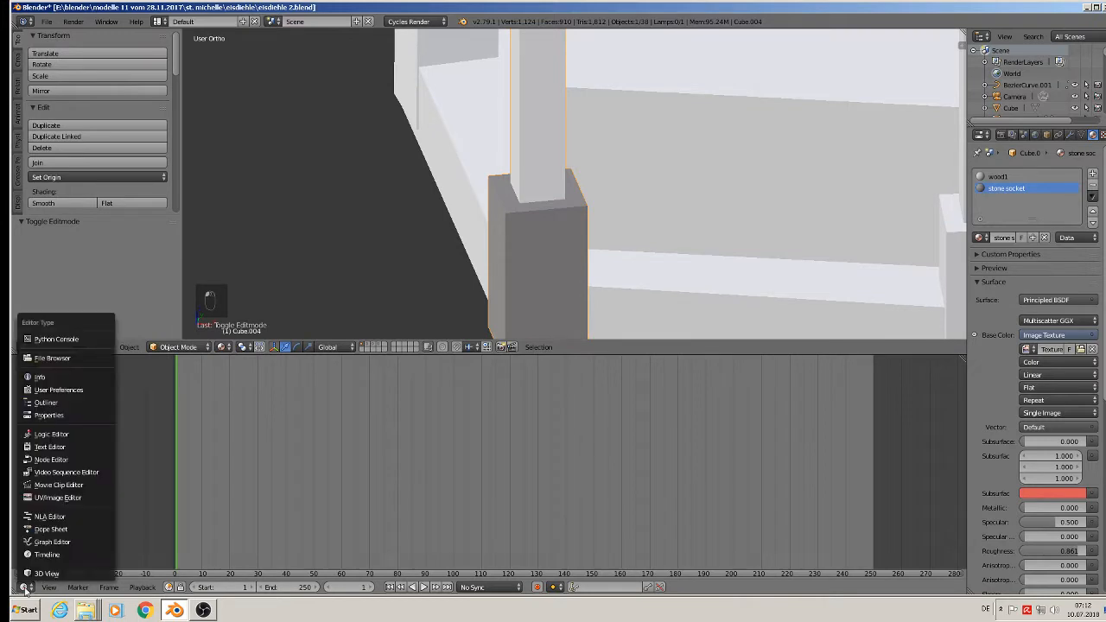
pyautogui.click(43, 460)
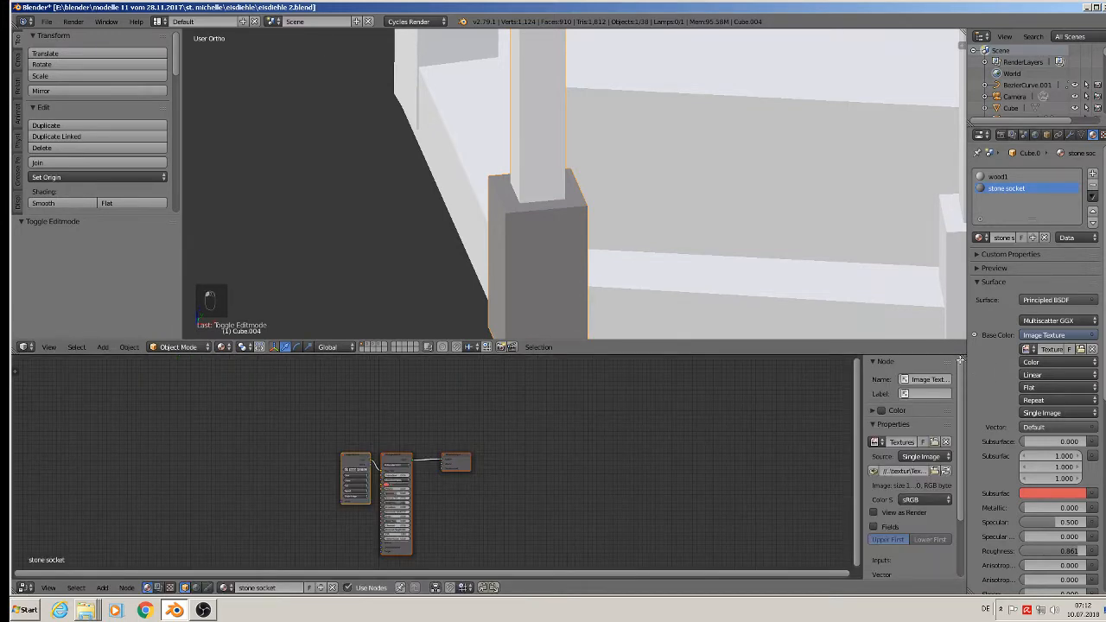
pyautogui.moveTo(960, 360); pyautogui.dragTo(518, 389)
pyautogui.click(528, 587)
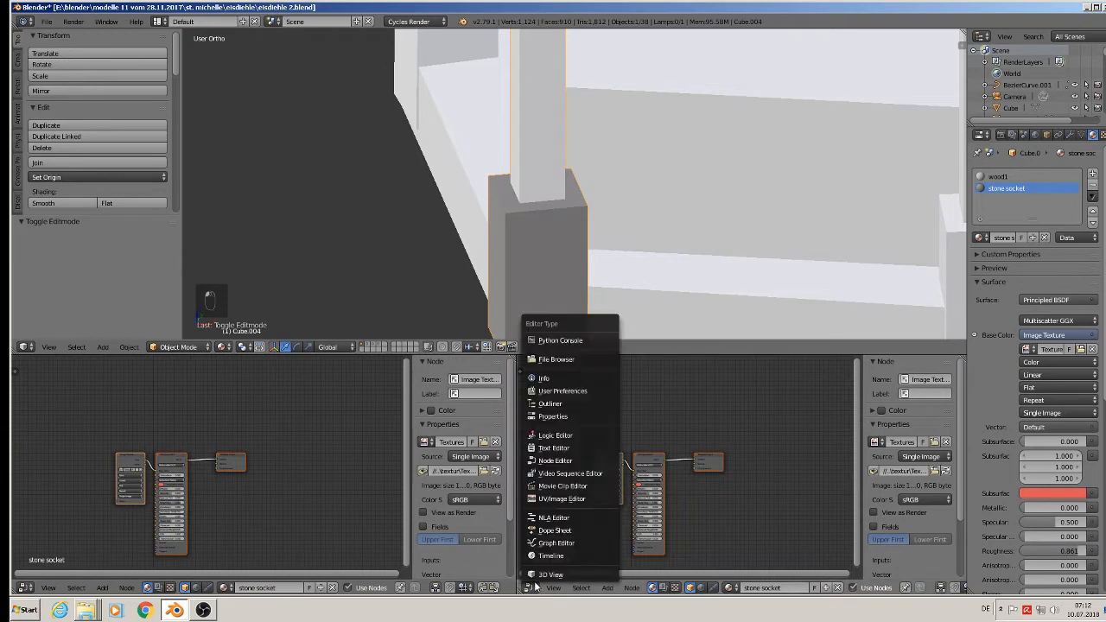
pyautogui.click(560, 498)
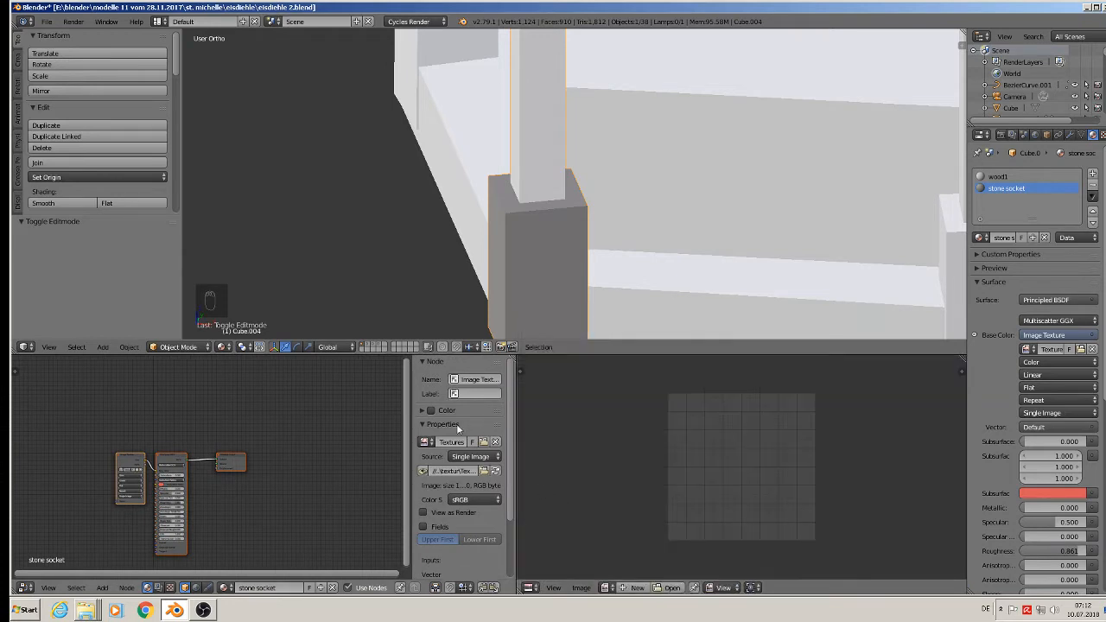
pyautogui.press('n')
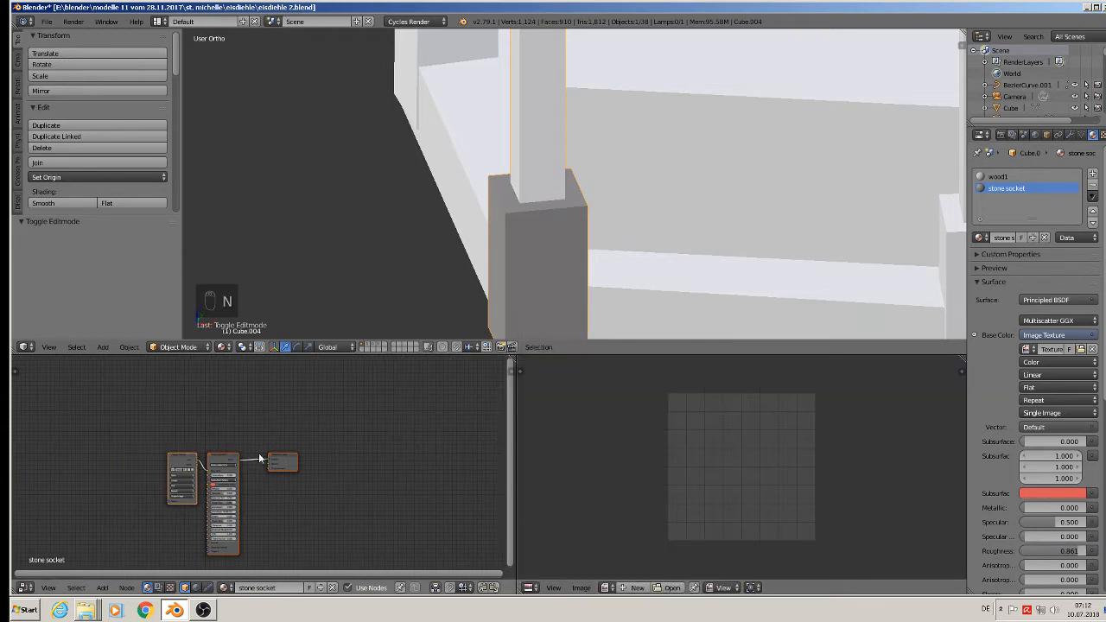
# - Add a Texture Coordinate node to the stone socket material, well ahead of the Image Texture node
pyautogui.scroll(2, 263, 456)
pyautogui.moveTo(201, 485); pyautogui.dragTo(424, 435, button='middle')
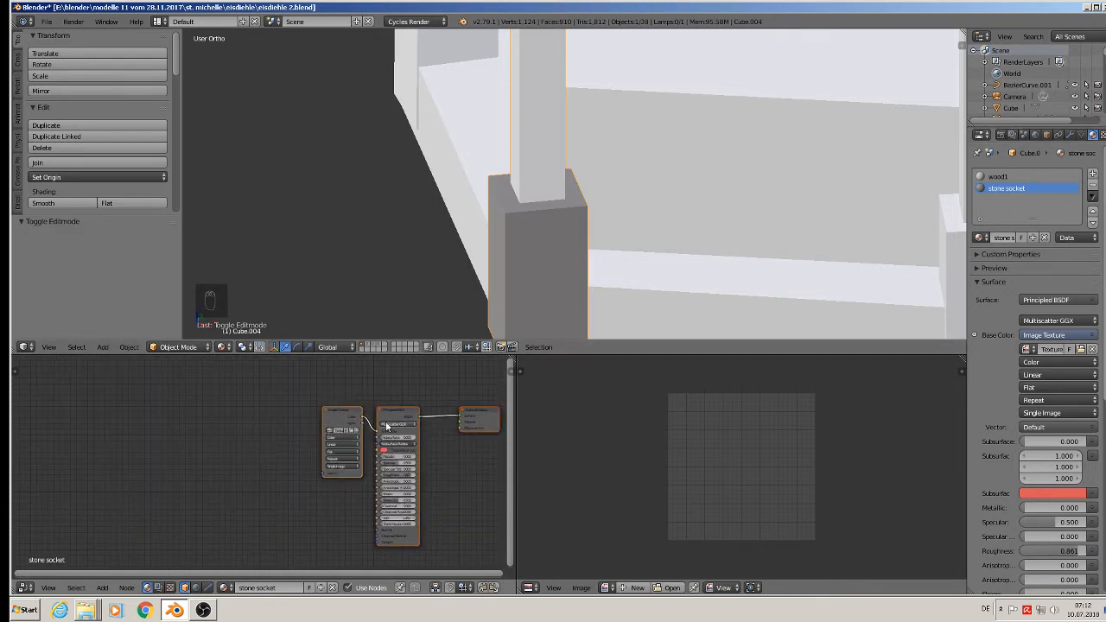
pyautogui.click(103, 588)
pyautogui.moveTo(119, 564)
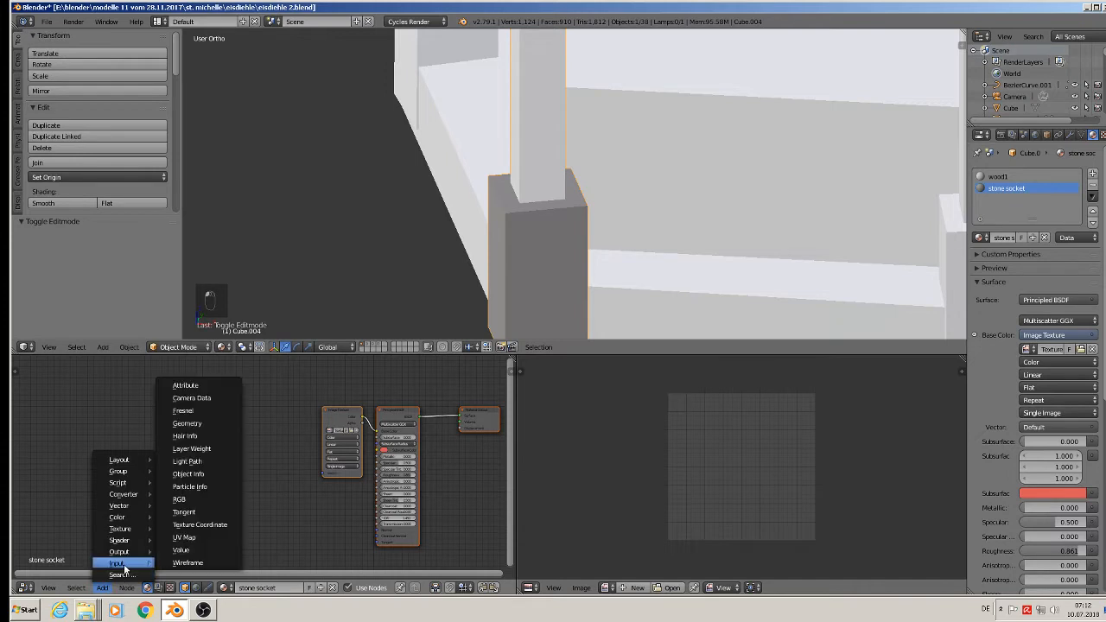
pyautogui.click(198, 524)
pyautogui.click(85, 432)
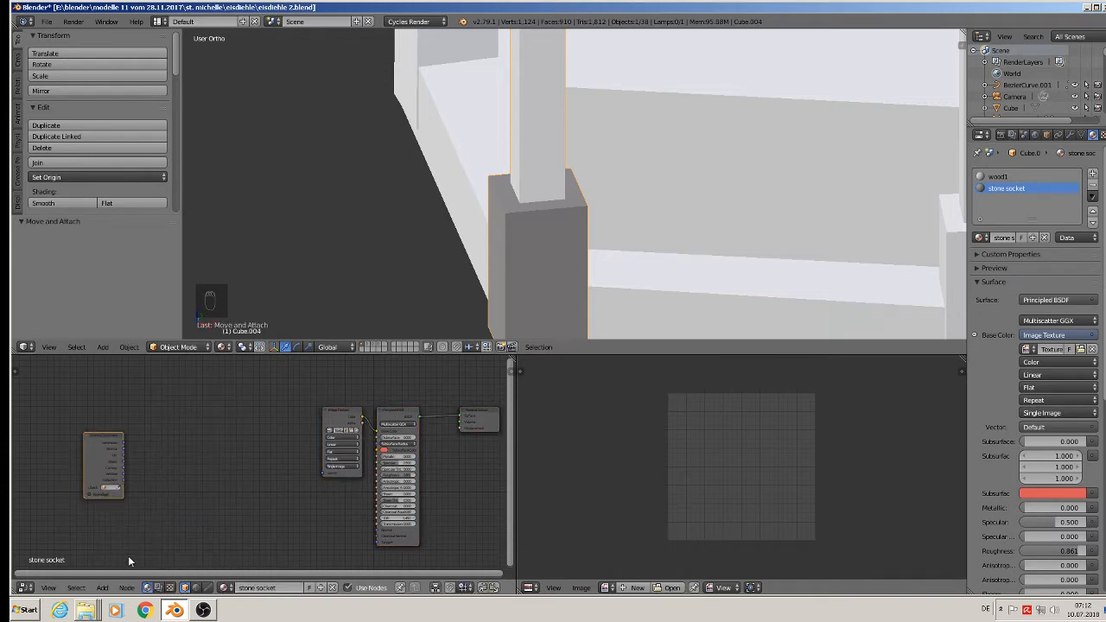
# - Add a Mapping node between the Texture Coordinate and Image Texture nodes
pyautogui.click(102, 588)
pyautogui.moveTo(121, 585)
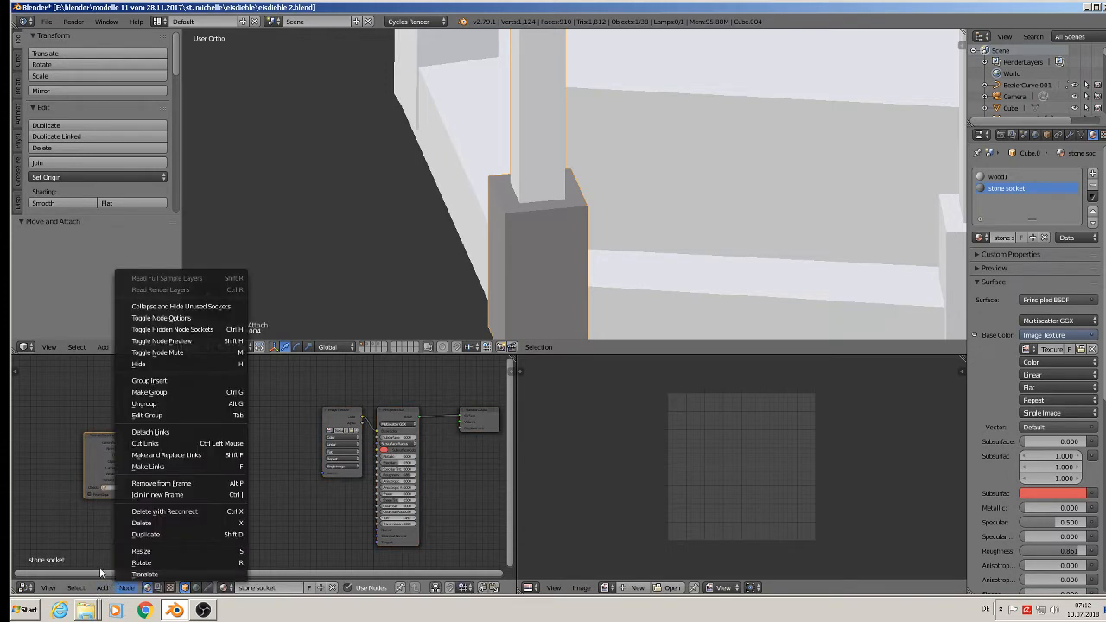
pyautogui.click(102, 588)
pyautogui.moveTo(124, 510)
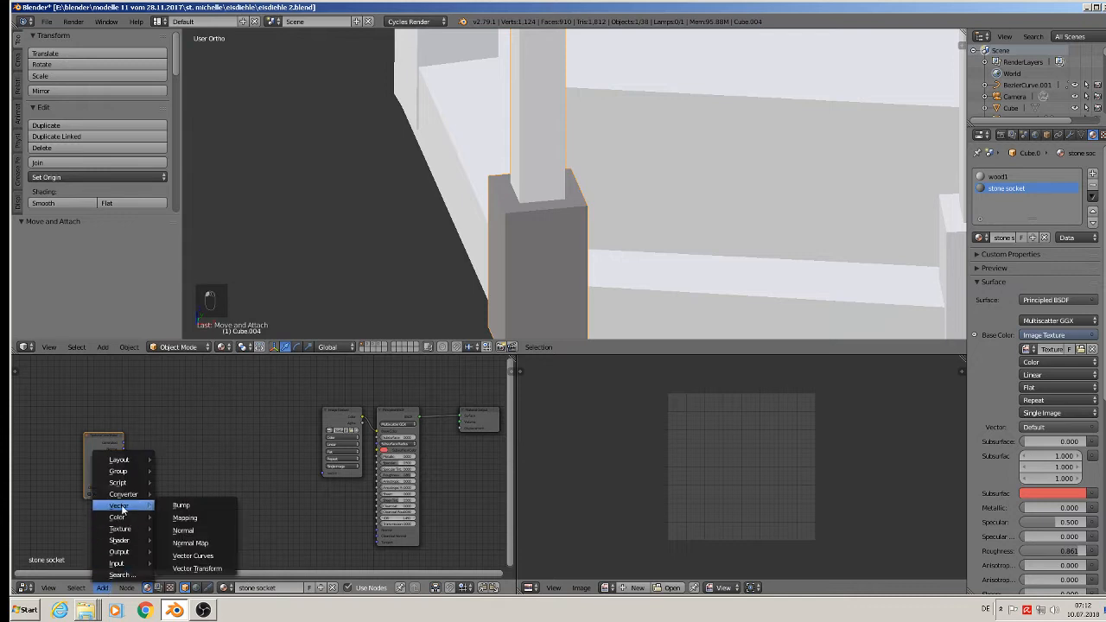
pyautogui.click(206, 517)
pyautogui.click(143, 420)
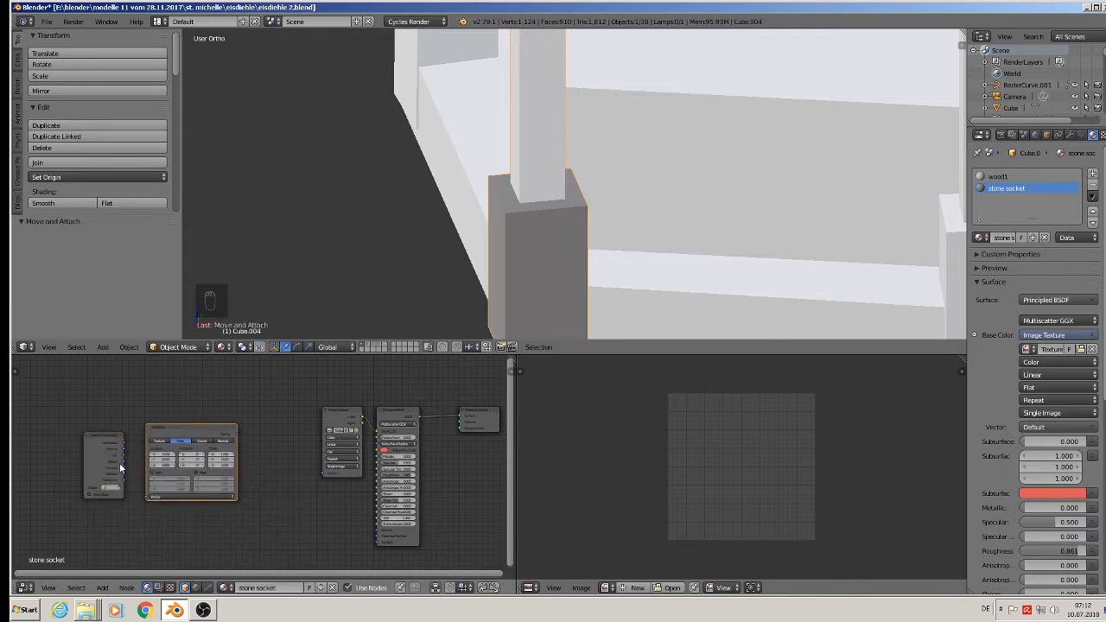
# - Link the Texture Coordinate's UV output to the Mapping node and its Vector output to the Image Texture's Vector input
pyautogui.moveTo(127, 452); pyautogui.dragTo(159, 503)
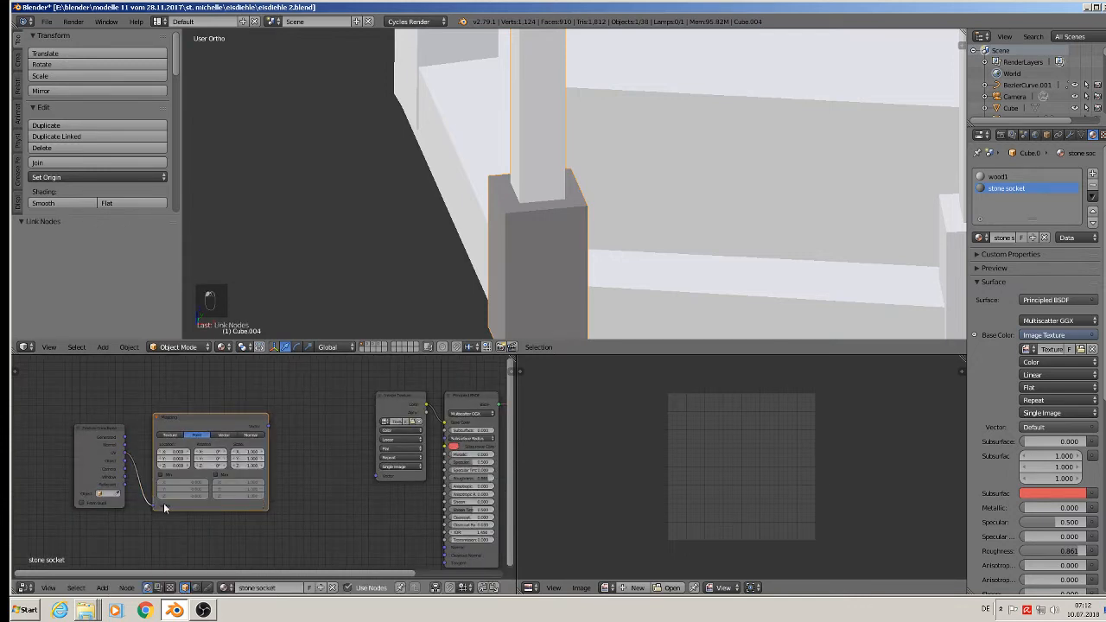
pyautogui.moveTo(268, 427); pyautogui.dragTo(369, 480)
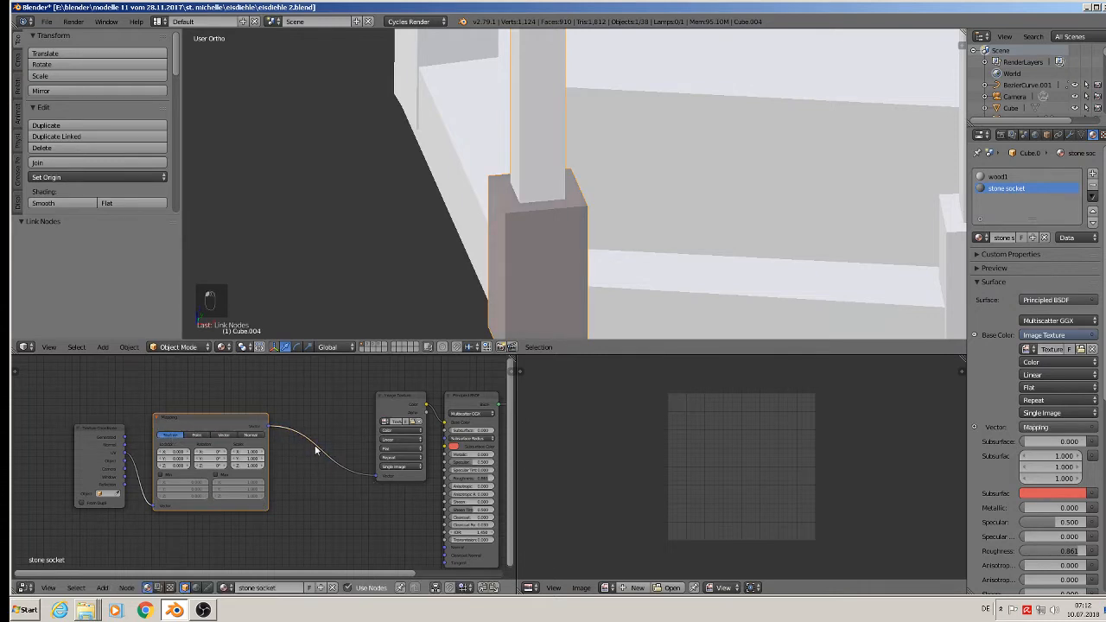
pyautogui.moveTo(369, 497); pyautogui.dragTo(189, 500, button='middle')
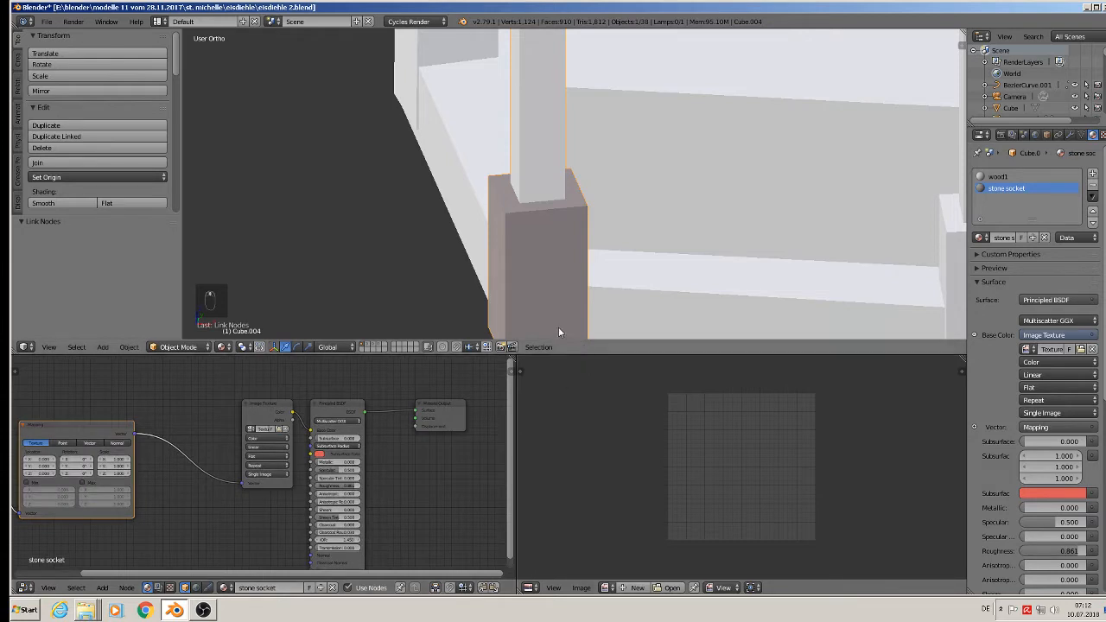
# - Apply the rotation and scale of the corner post
pyautogui.moveTo(563, 319); pyautogui.dragTo(585, 272, button='middle')
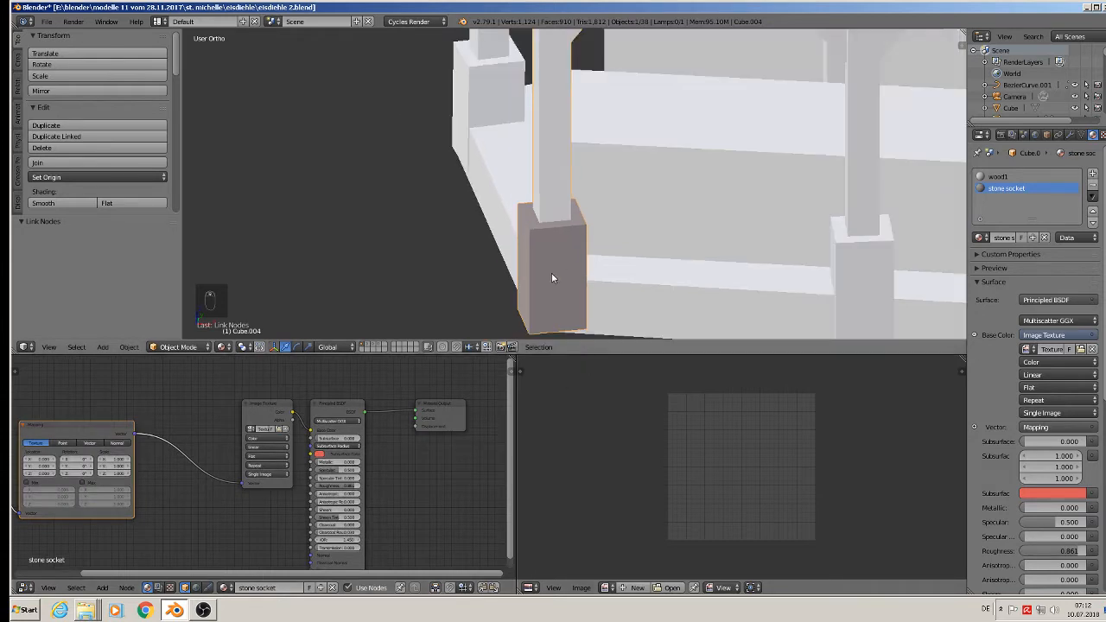
pyautogui.scroll(-3, 551, 275)
pyautogui.click(130, 347)
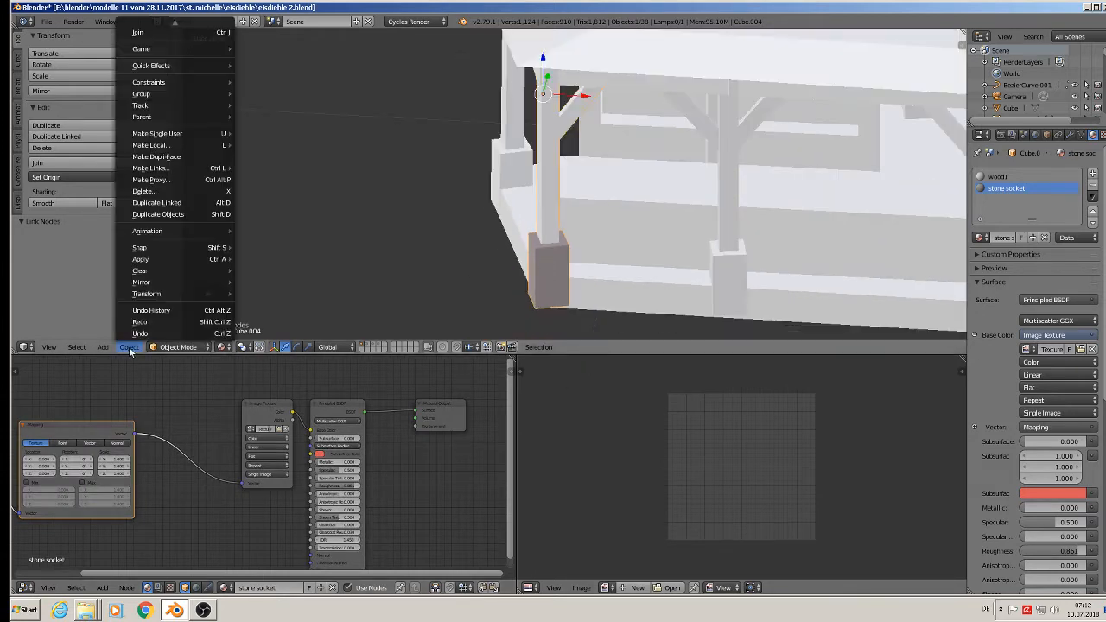
pyautogui.moveTo(164, 258)
pyautogui.click(299, 294)
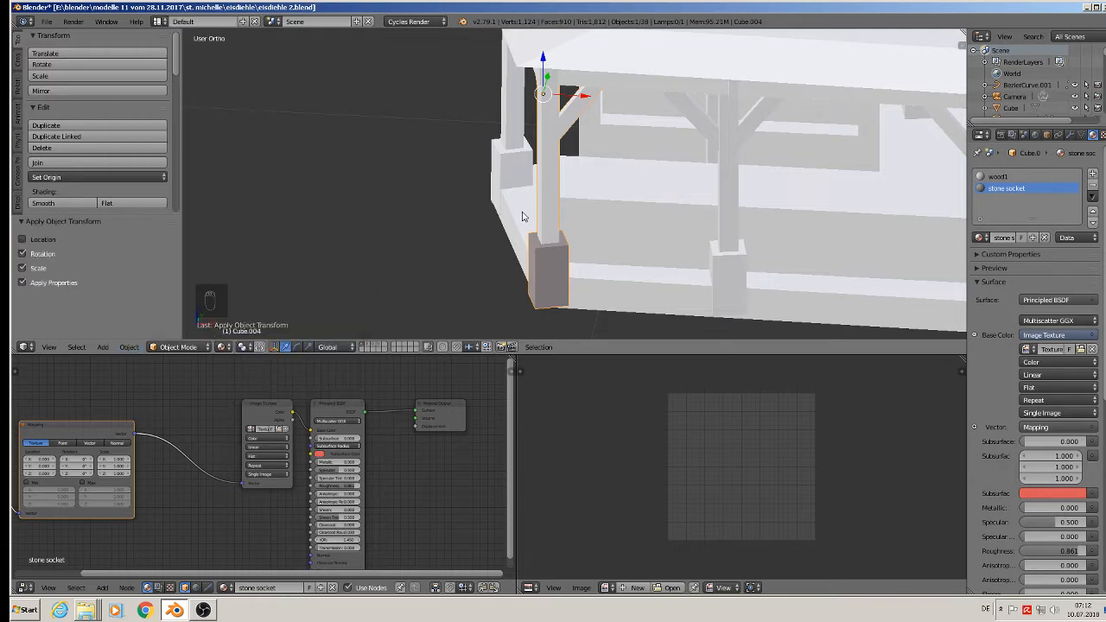
# - In Edit Mode, select all of the corner post's faces and unwrap them with Cube Projection, then return to Object Mode
pyautogui.press('Tab')
pyautogui.press('a')
pyautogui.press('a')
pyautogui.press('u')
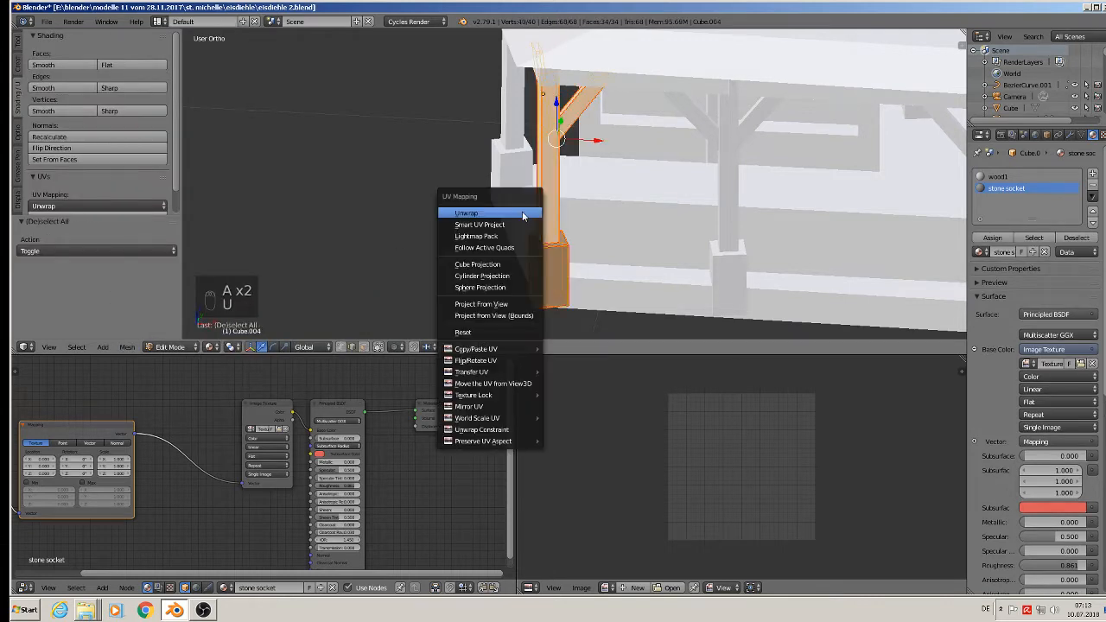
pyautogui.click(514, 266)
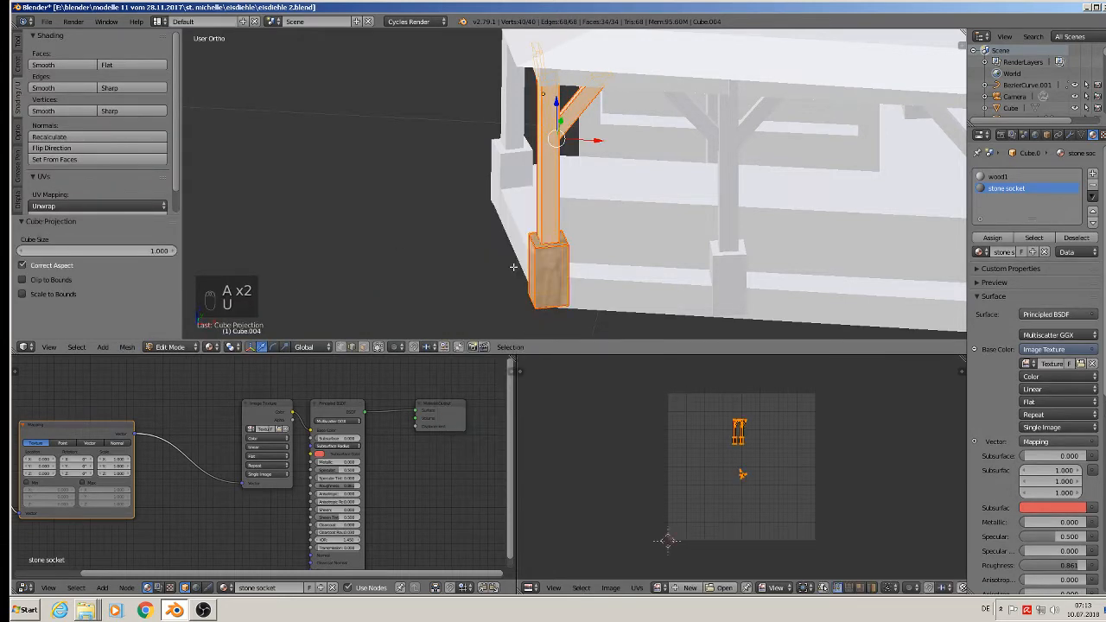
pyautogui.scroll(6, 556, 285)
pyautogui.press('Tab')
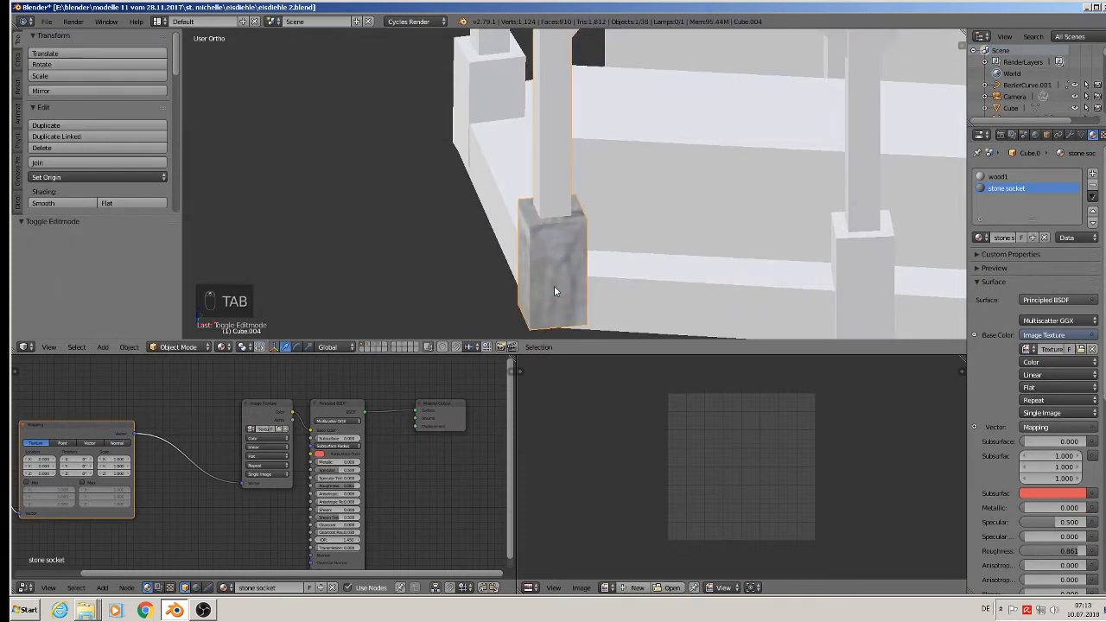
pyautogui.scroll(3, 554, 285)
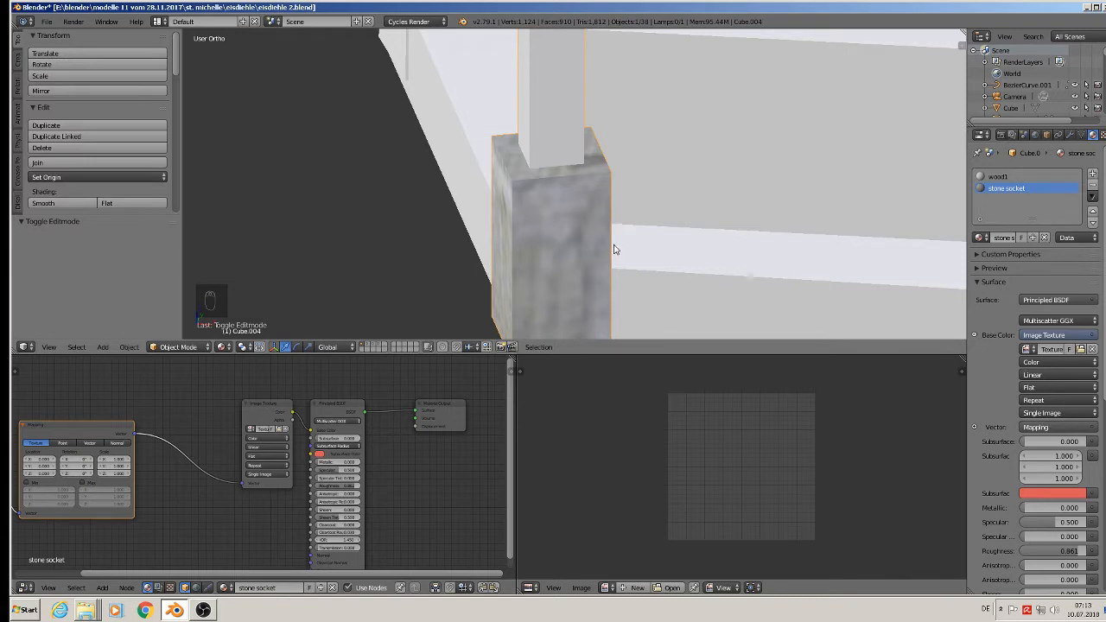
# - Set the stone socket Mapping node's scale to 0.700 in X and 0.300 in Y
pyautogui.scroll(2, 155, 453)
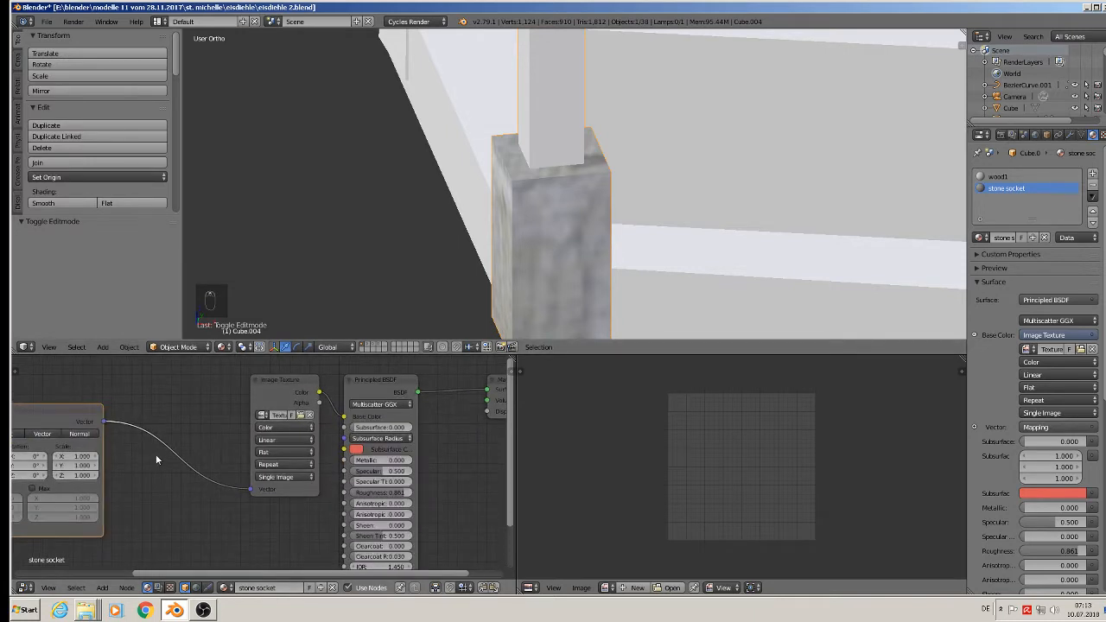
pyautogui.moveTo(156, 453); pyautogui.dragTo(388, 449, button='middle')
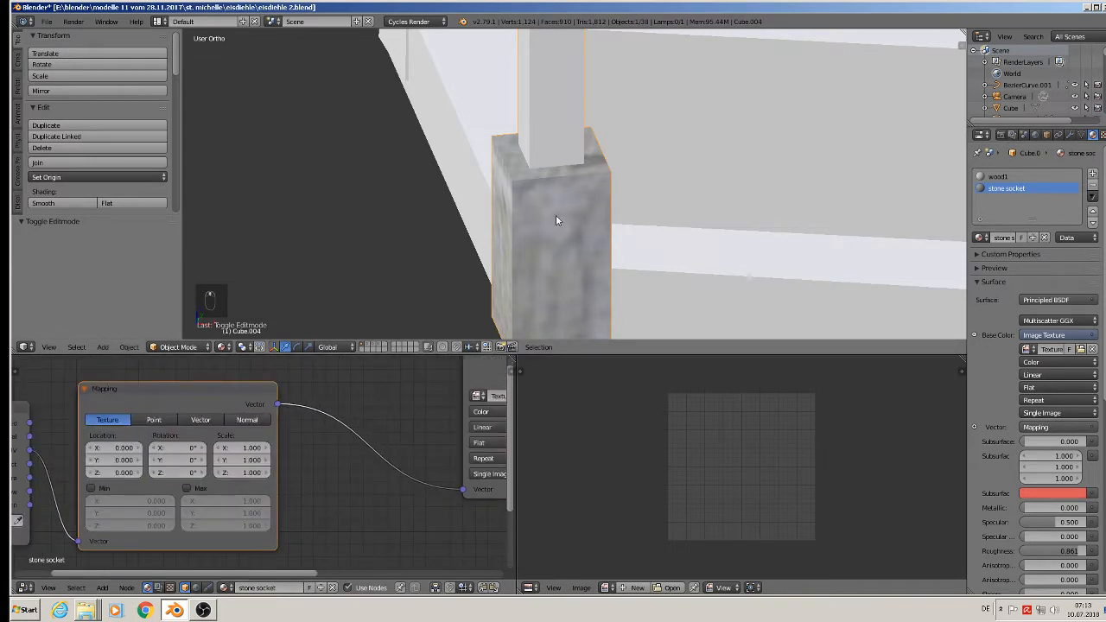
pyautogui.scroll(1, 336, 410)
pyautogui.scroll(1, 335, 410)
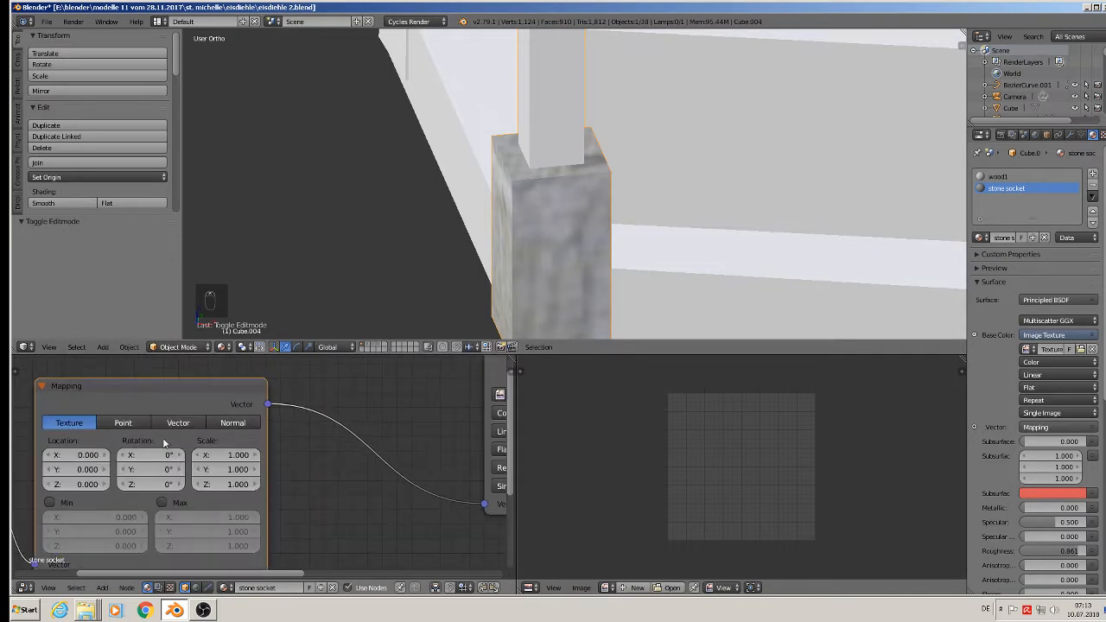
pyautogui.moveTo(200, 456); pyautogui.dragTo(197, 462)
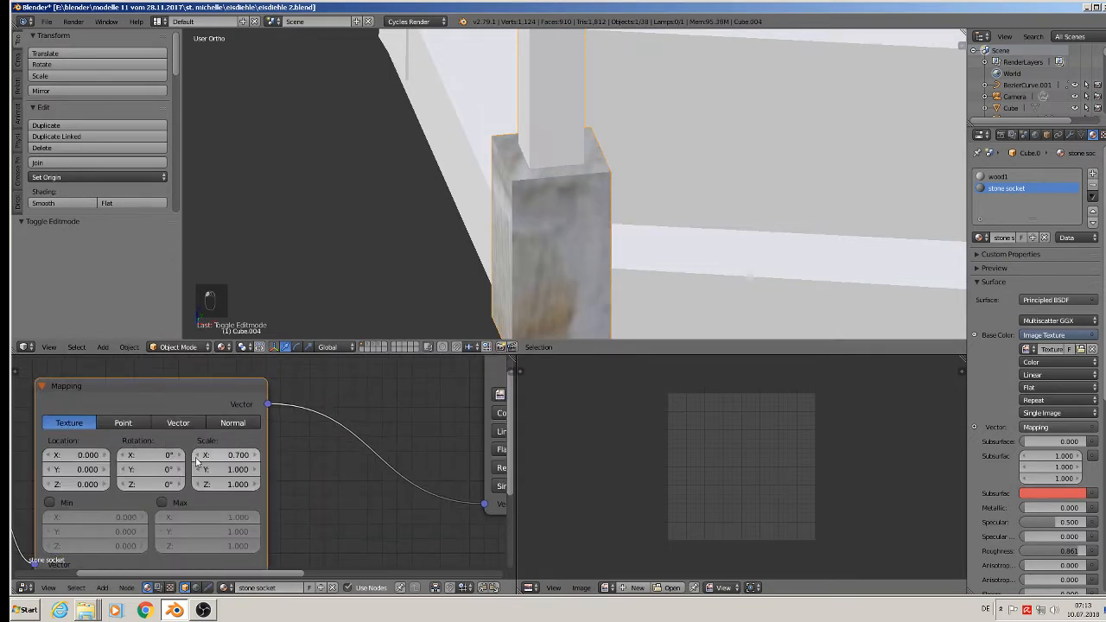
pyautogui.click(197, 472)
pyautogui.click(196, 471)
pyautogui.click(196, 472)
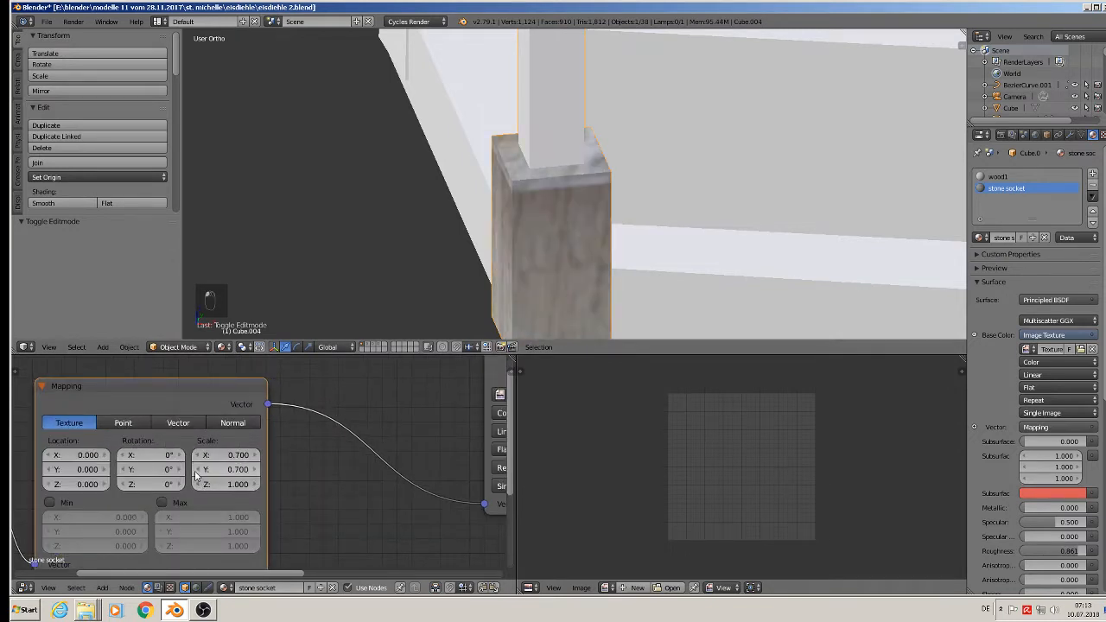
pyautogui.click(195, 472)
pyautogui.click(196, 471)
pyautogui.click(196, 472)
pyautogui.click(195, 471)
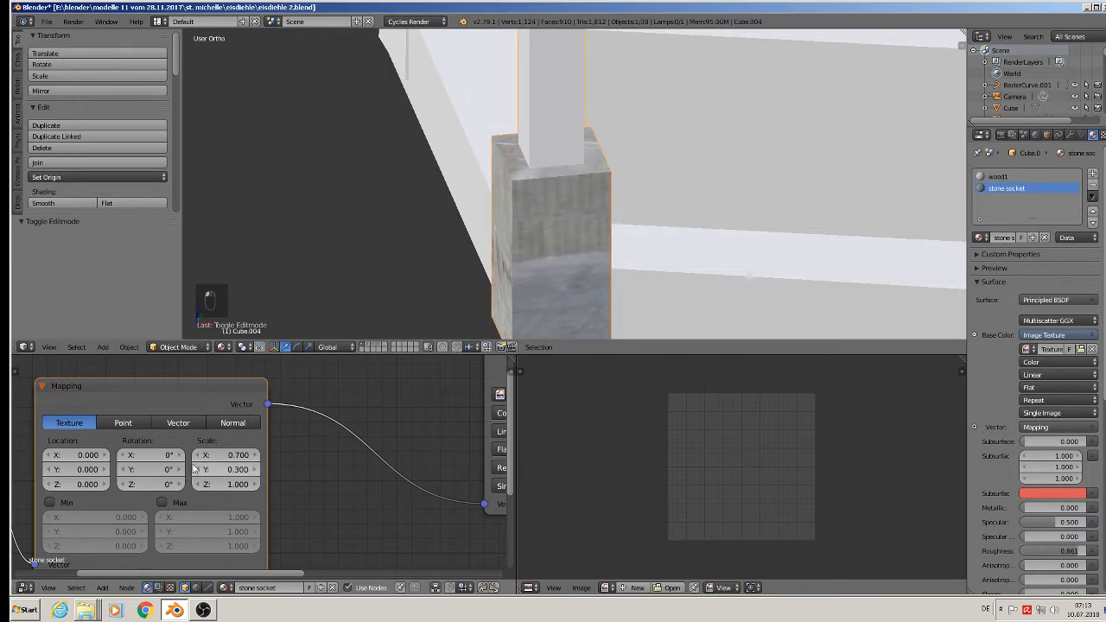
# - Lower the Mapping node's X scale to 0.300
pyautogui.click(197, 455)
pyautogui.click(197, 456)
pyautogui.click(197, 455)
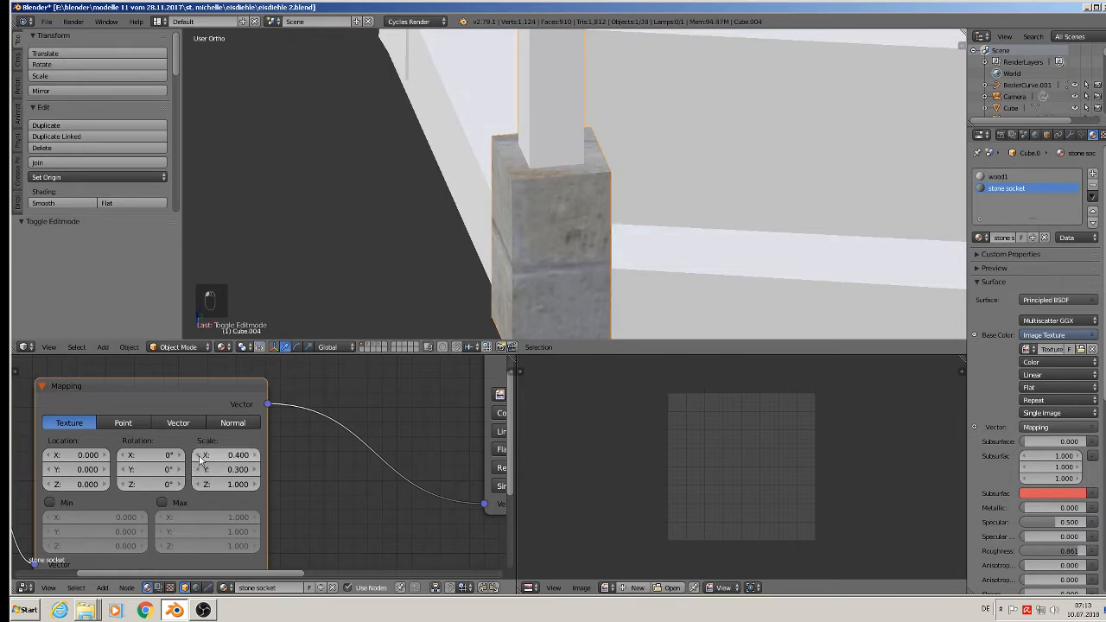
pyautogui.click(197, 455)
# - Deselect all objects in Object Mode and view the textured base block together with the neighbouring posts
pyautogui.scroll(-3, 450, 301)
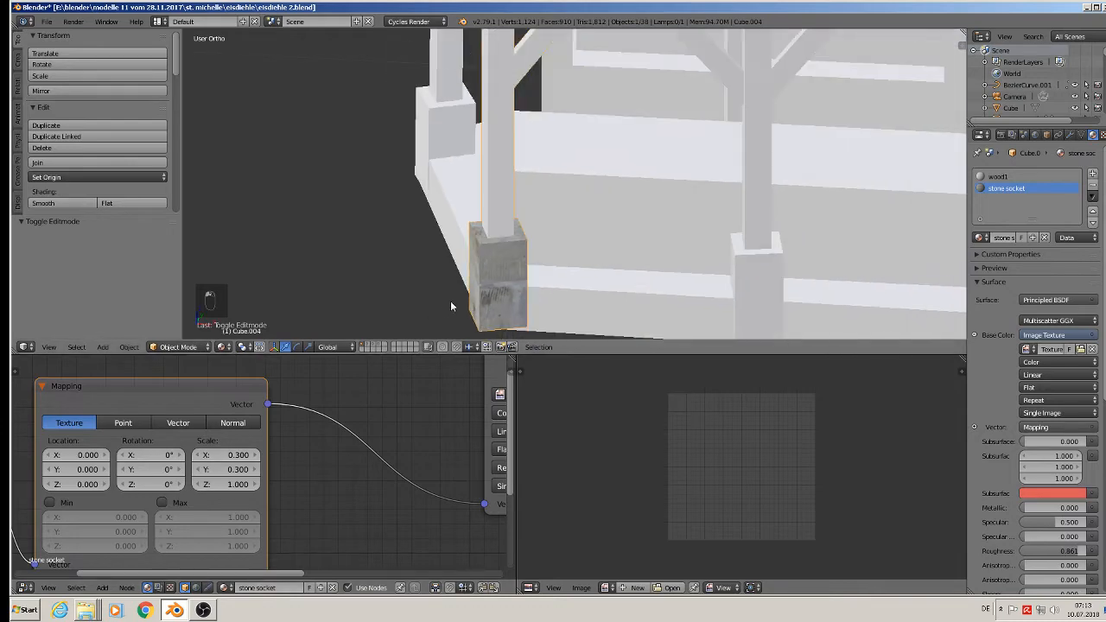
pyautogui.press('Tab')
pyautogui.press('Tab')
pyautogui.press('a')
pyautogui.press('a')
pyautogui.press('a')
pyautogui.moveTo(537, 312); pyautogui.dragTo(452, 252, button='middle')
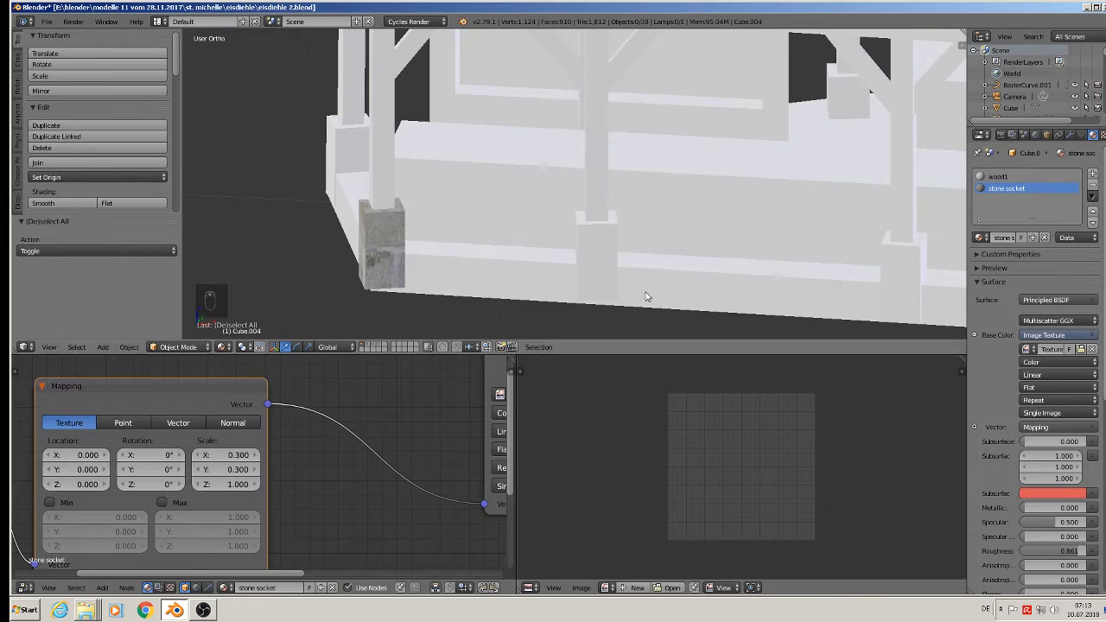
# - Copy the Texture Coordinate and Mapping nodes from the stone socket material into the wood1 material
pyautogui.scroll(-2, 648, 296)
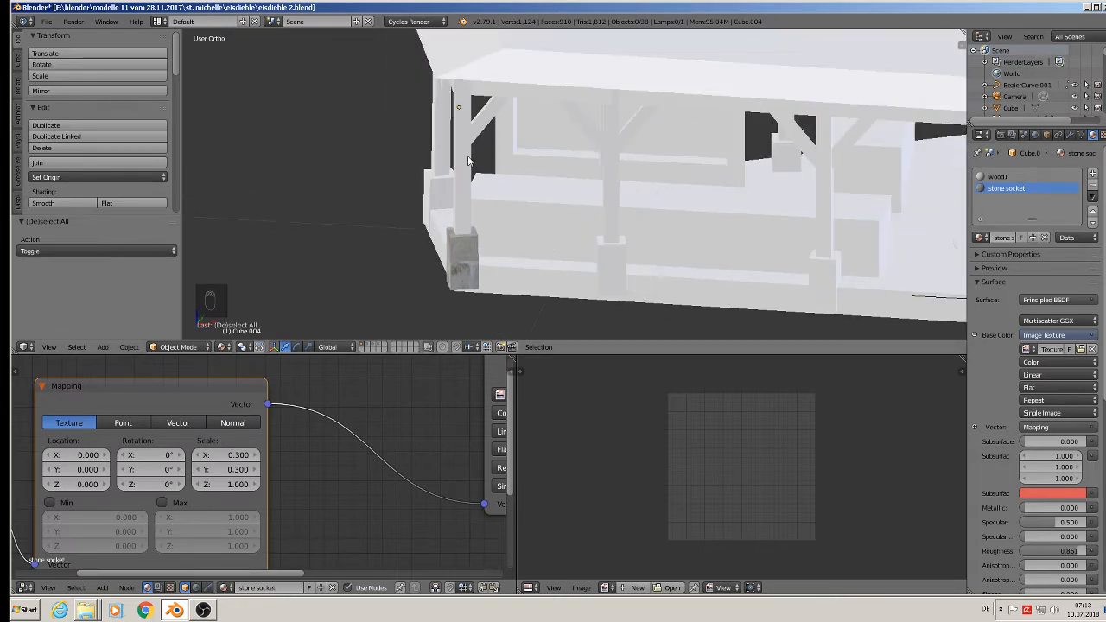
pyautogui.scroll(-5, 363, 437)
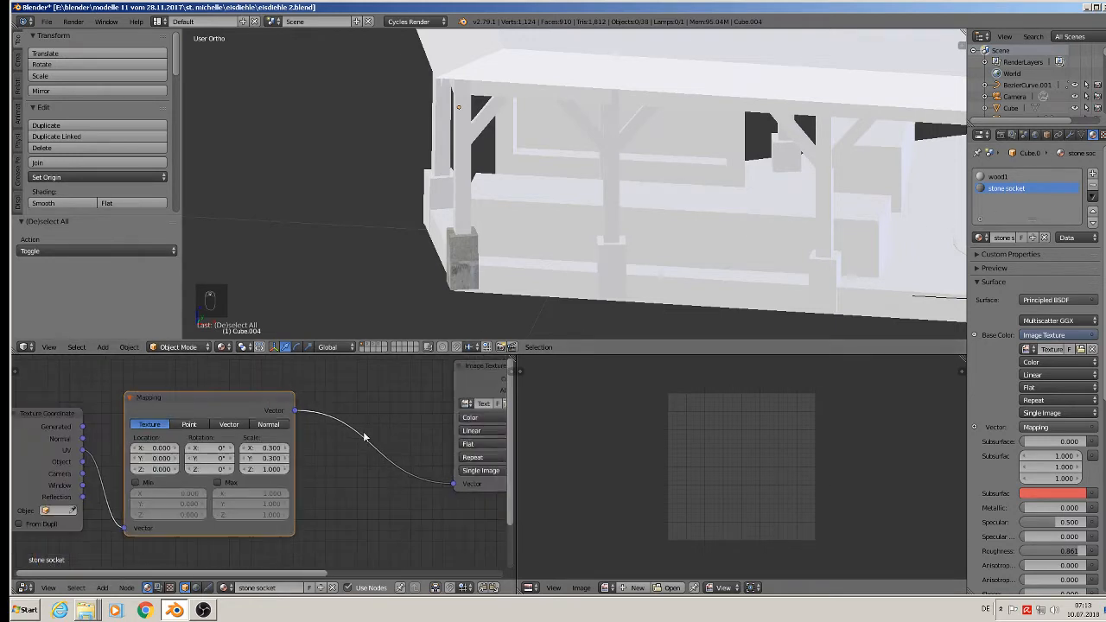
pyautogui.moveTo(368, 459); pyautogui.dragTo(342, 464, button='middle')
pyautogui.click(271, 430)
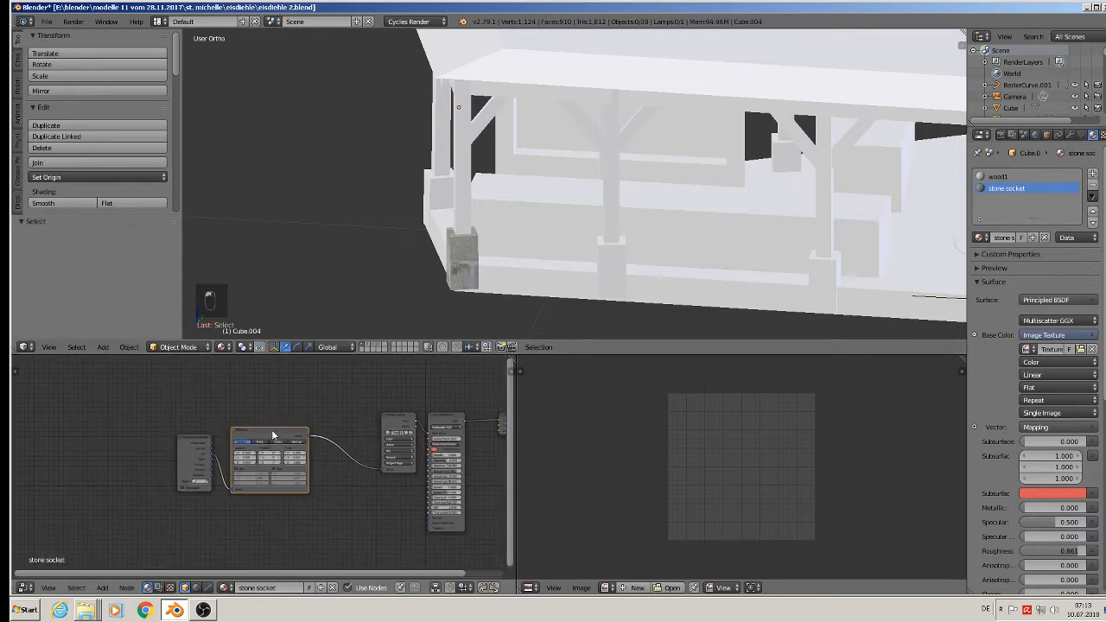
pyautogui.keyDown('shift'); pyautogui.click(197, 448); pyautogui.keyUp('shift')
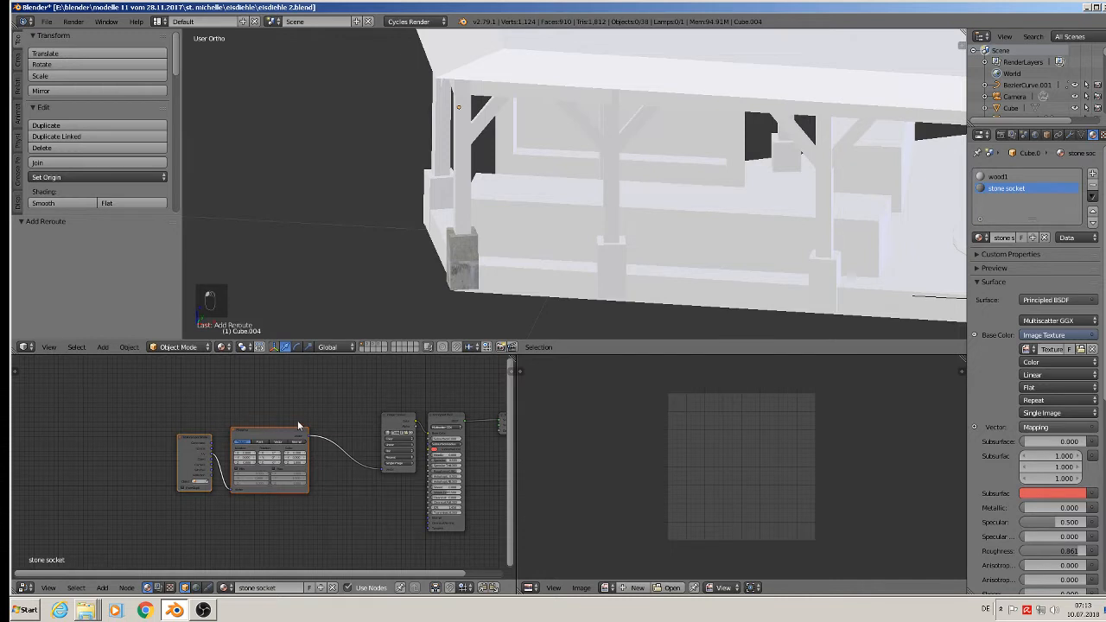
pyautogui.hotkey('ctrl', 'c')
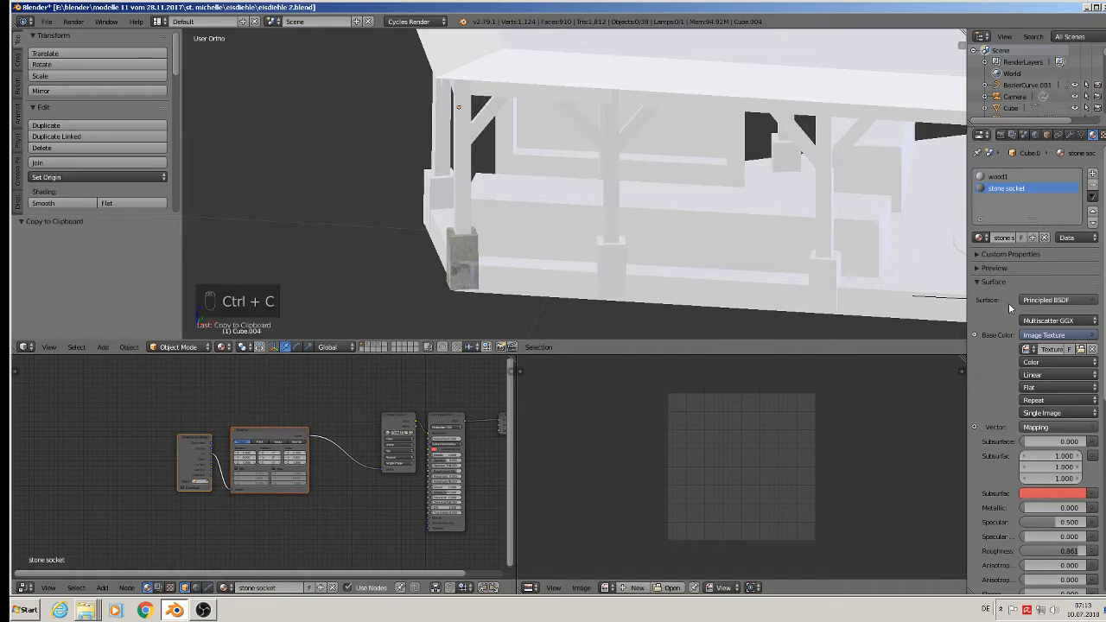
pyautogui.click(998, 176)
pyautogui.scroll(-1, 383, 466)
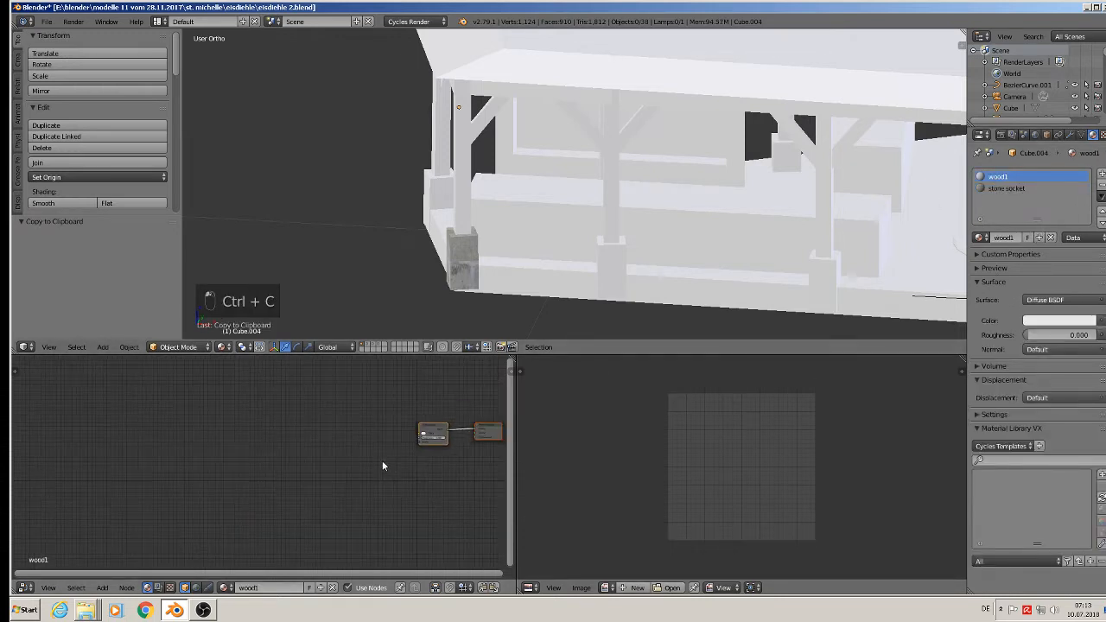
pyautogui.hotkey('ctrl', 'v')
pyautogui.scroll(2, 369, 463)
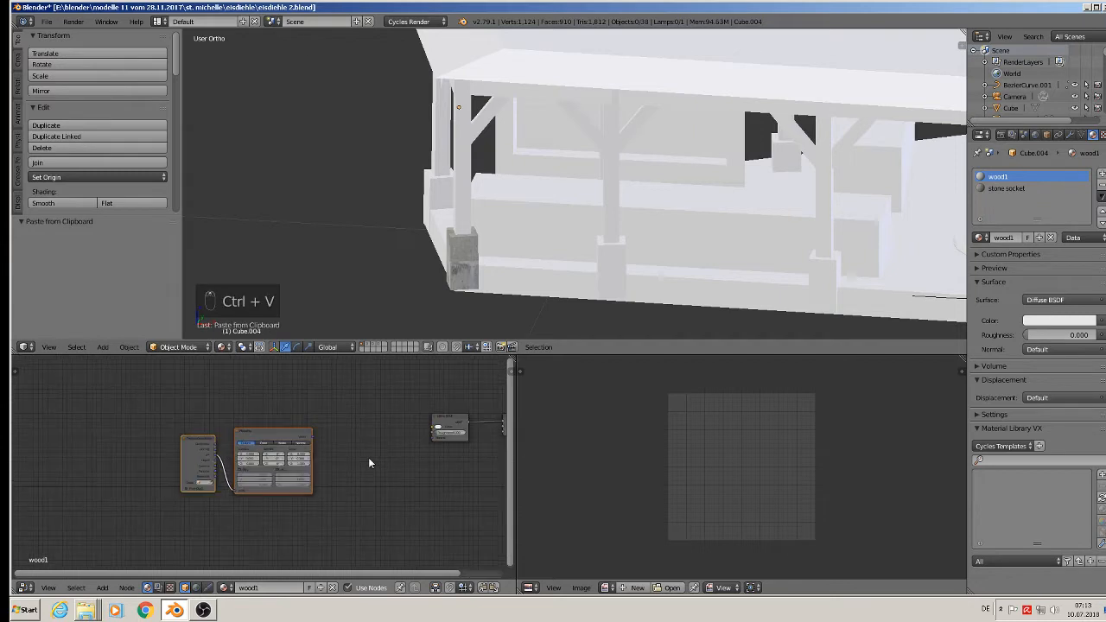
# - Change wood1's surface shader to Principled BSDF and assign an Image Texture to its base color
pyautogui.click(1101, 322)
pyautogui.click(1052, 323)
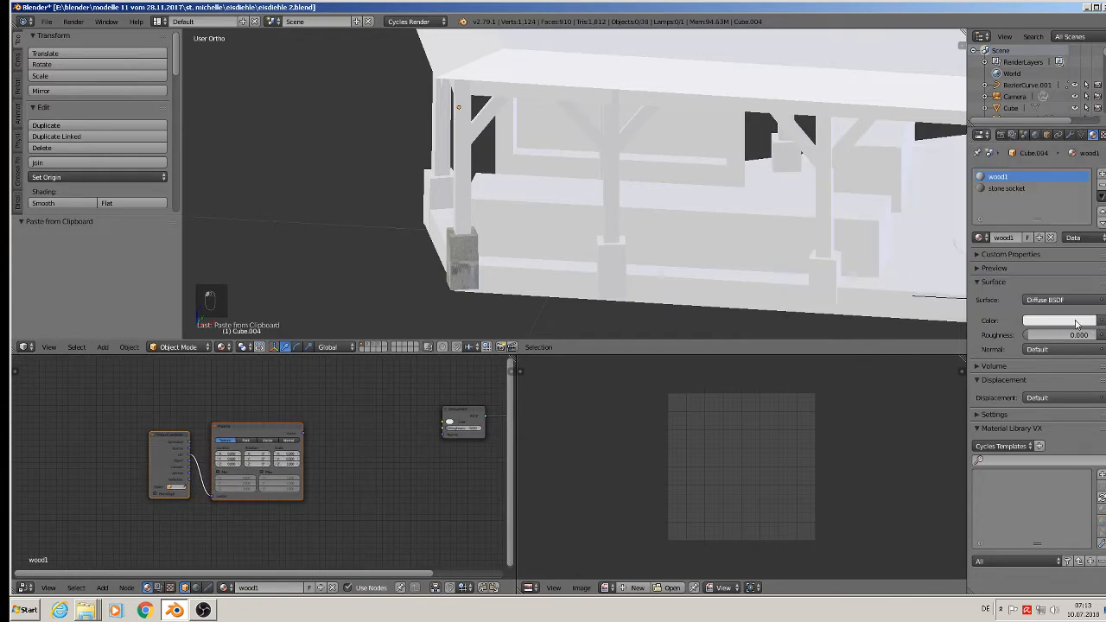
pyautogui.click(1059, 300)
pyautogui.click(1009, 204)
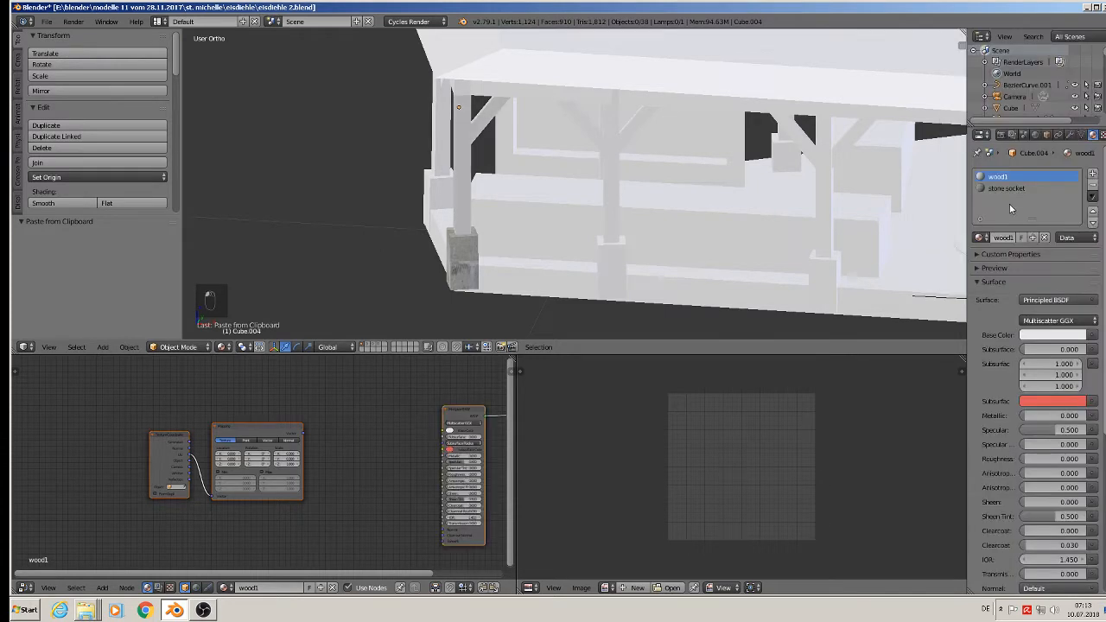
pyautogui.click(1090, 336)
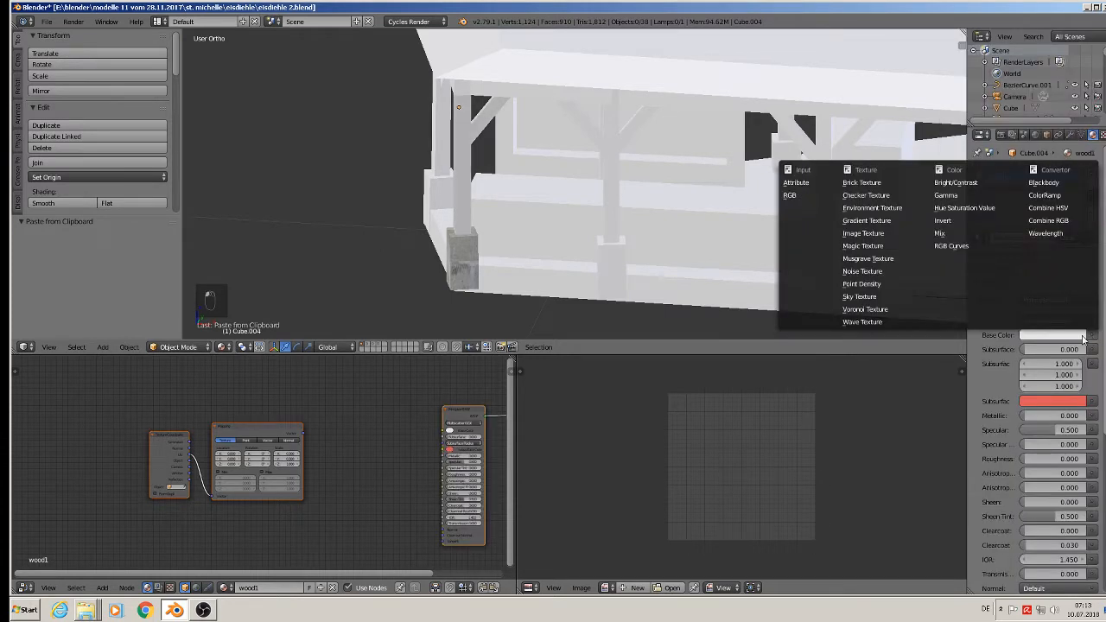
pyautogui.click(891, 241)
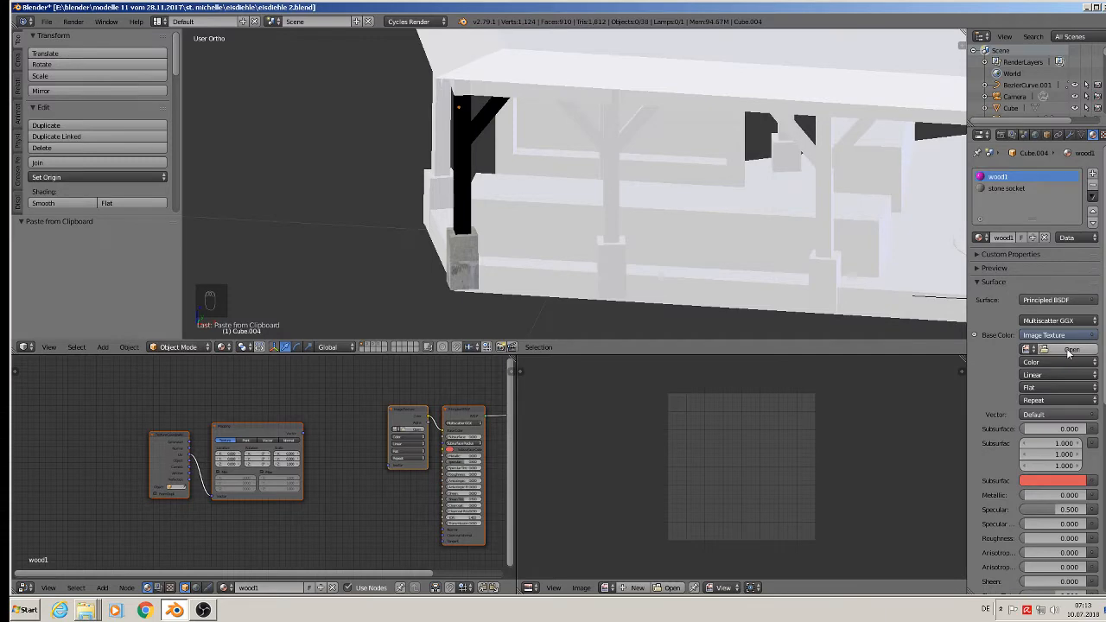
# - Load WoodFine0018_S.jpg from the textur folder as wood1's base color image
pyautogui.click(1069, 350)
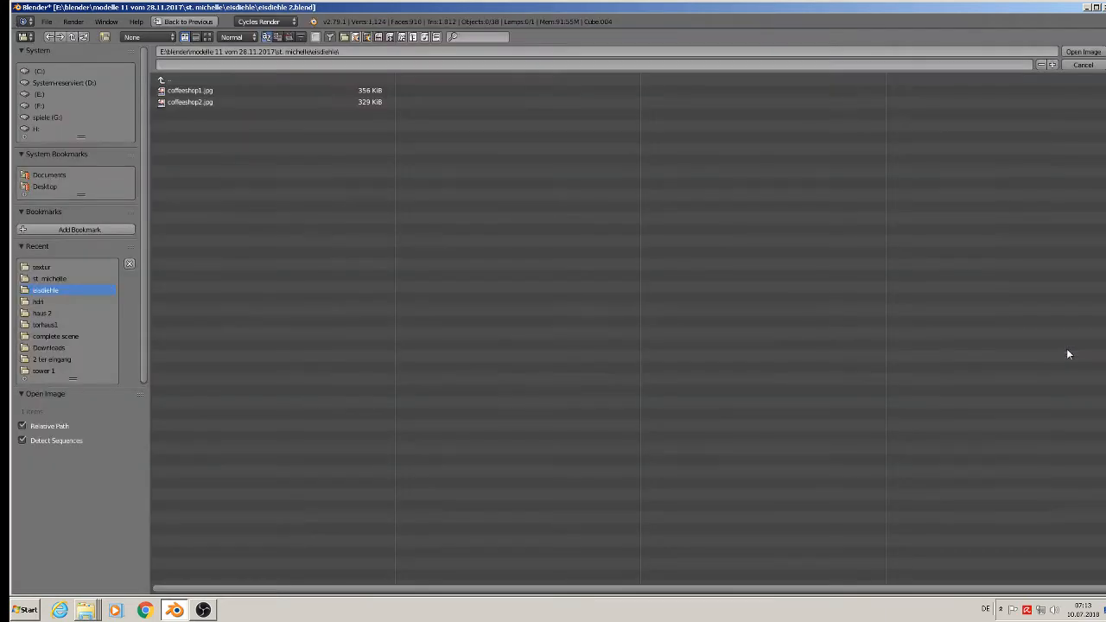
pyautogui.click(59, 267)
pyautogui.click(207, 38)
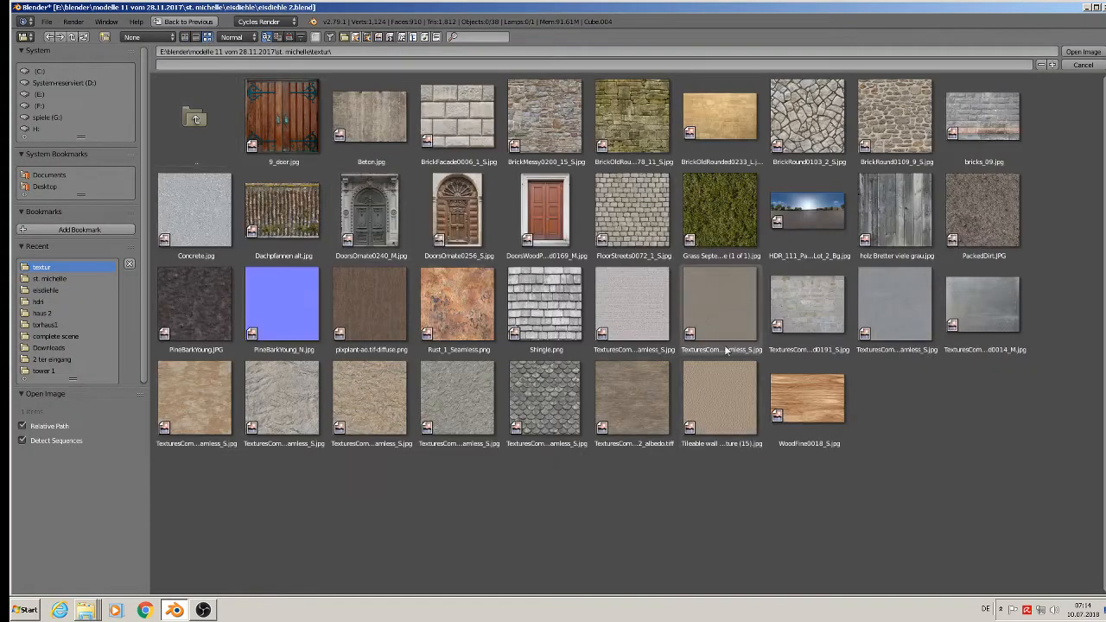
pyautogui.doubleClick(804, 416)
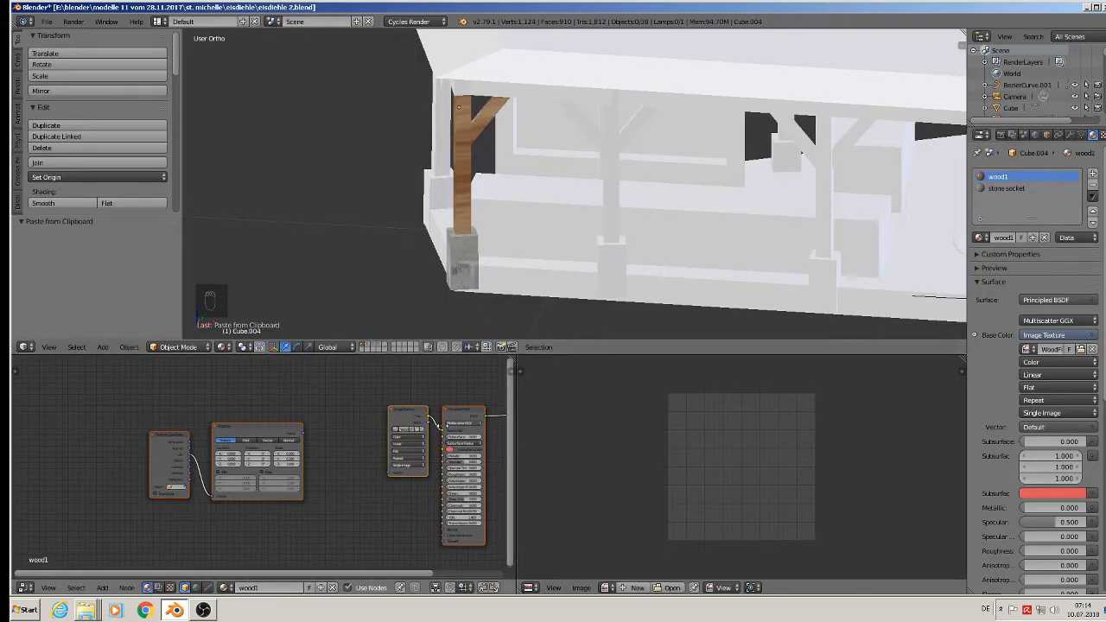
# - Link the Mapping node's Vector output to the Image Texture's Vector input in wood1 and view the textured post
pyautogui.scroll(2, 320, 440)
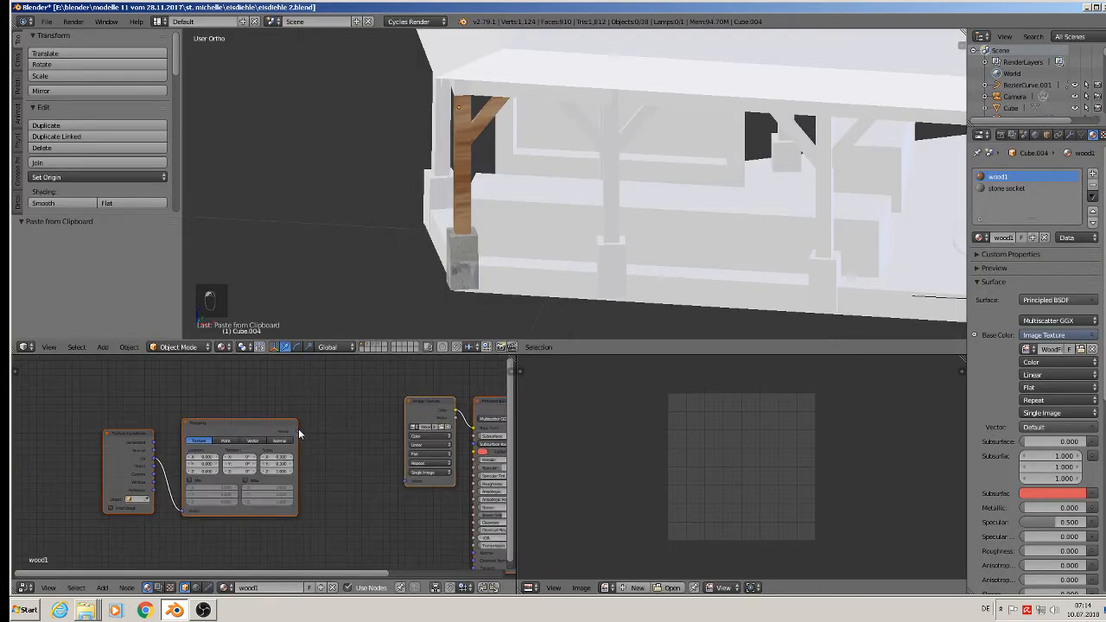
pyautogui.moveTo(297, 432); pyautogui.dragTo(408, 479)
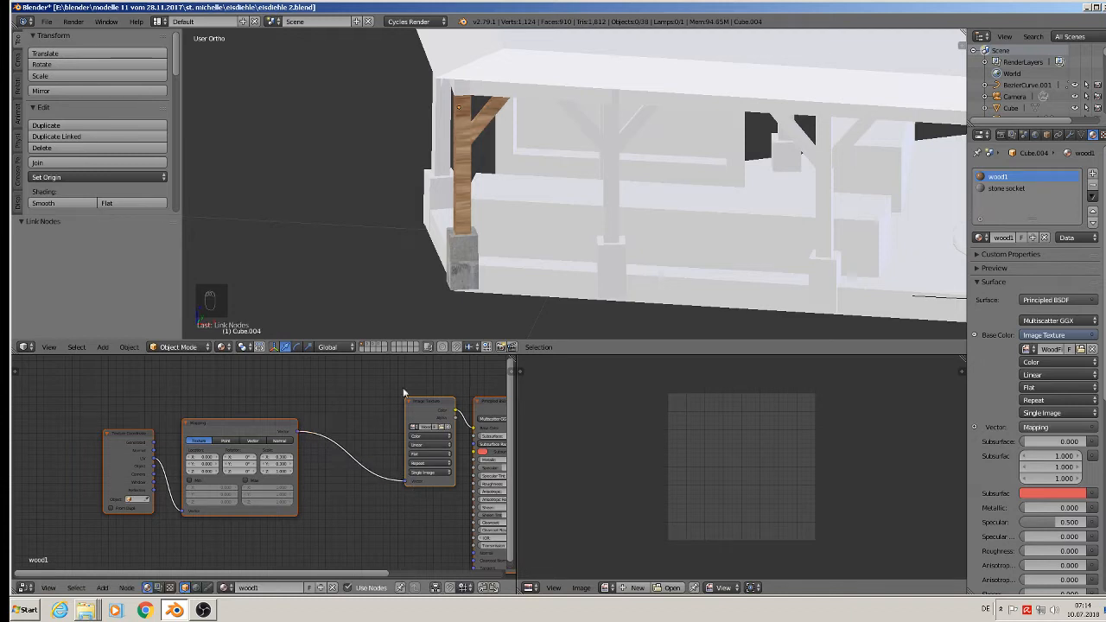
pyautogui.scroll(3, 370, 402)
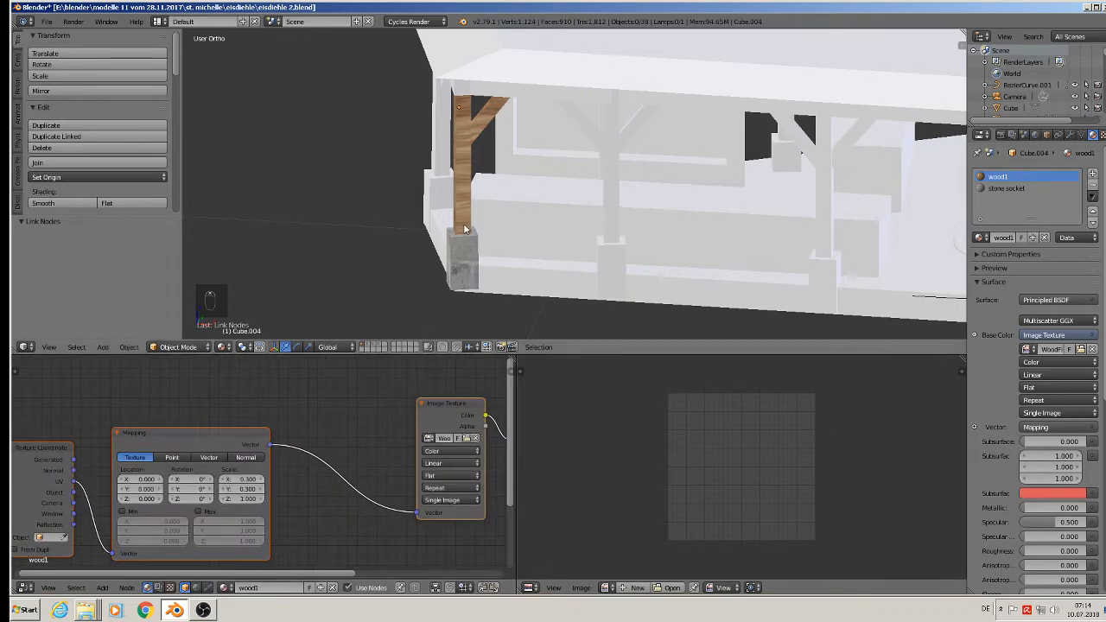
pyautogui.scroll(2, 460, 210)
pyautogui.keyDown('shift'); pyautogui.moveTo(463, 212); pyautogui.dragTo(475, 284, button='middle'); pyautogui.keyUp('shift')
pyautogui.moveTo(476, 284); pyautogui.dragTo(516, 269, button='middle')
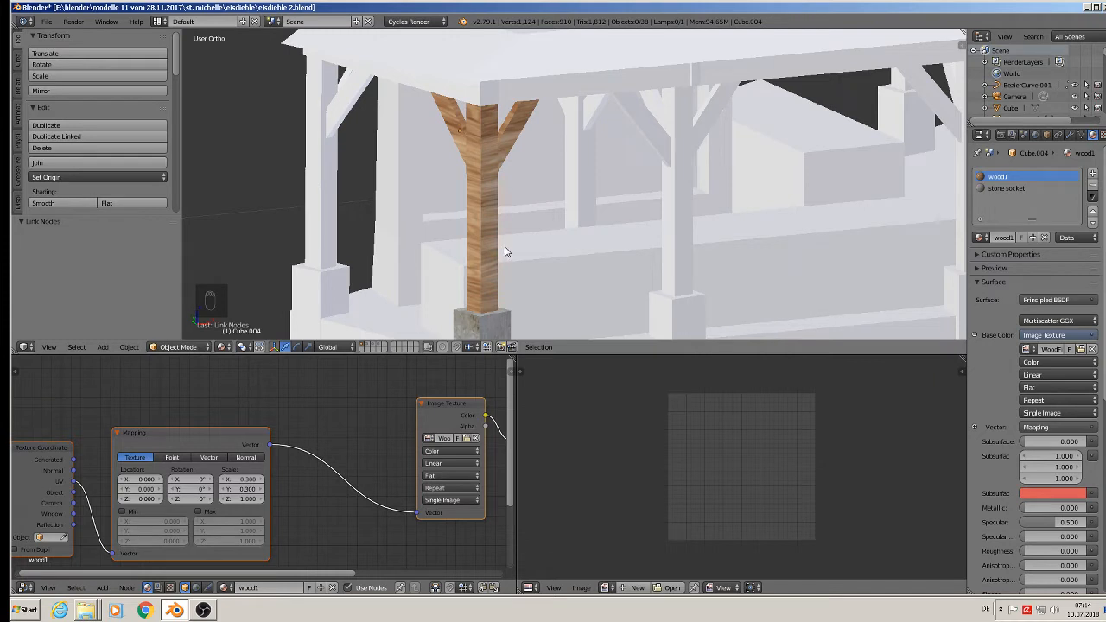
# - Enter Edit Mode on the corner post and show WoodFine0018_S.jpg behind its UV layout
pyautogui.press('Tab')
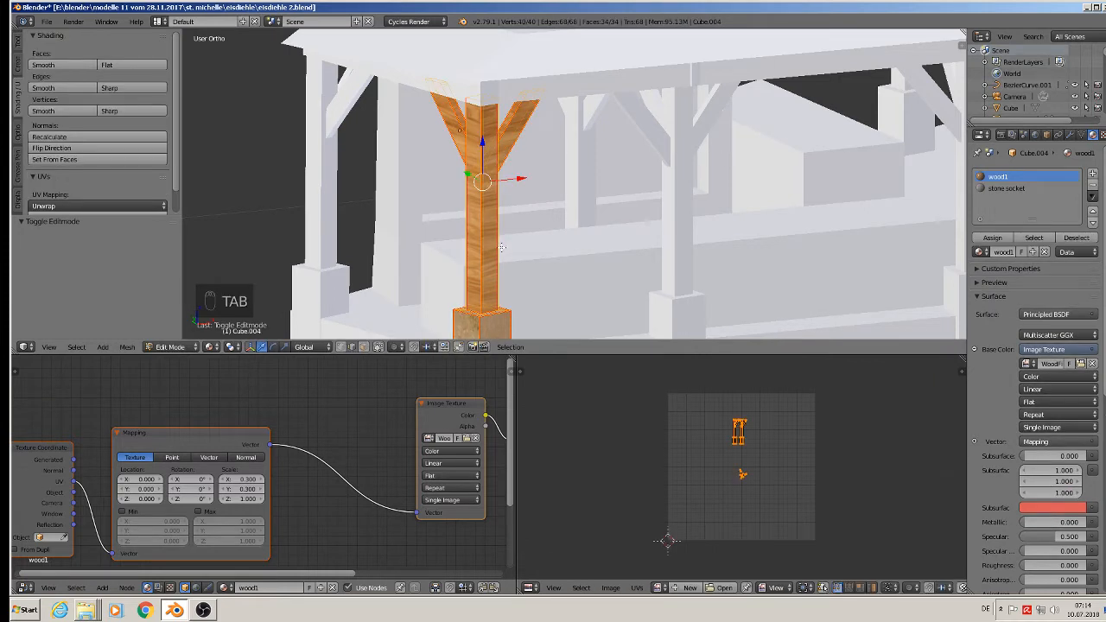
pyautogui.scroll(3, 763, 485)
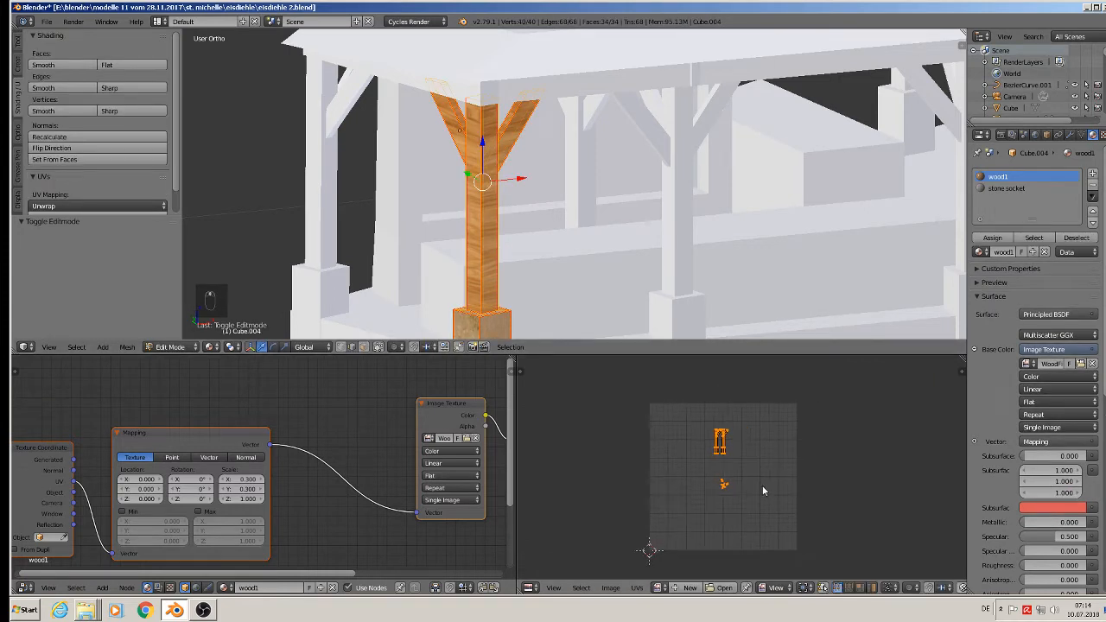
pyautogui.click(658, 587)
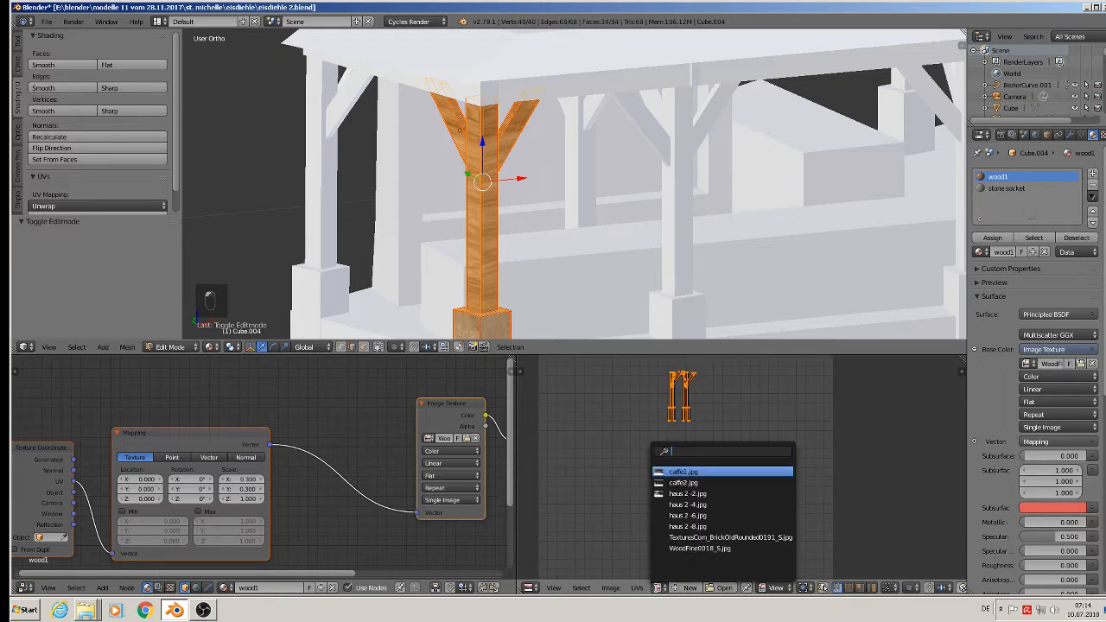
pyautogui.click(672, 546)
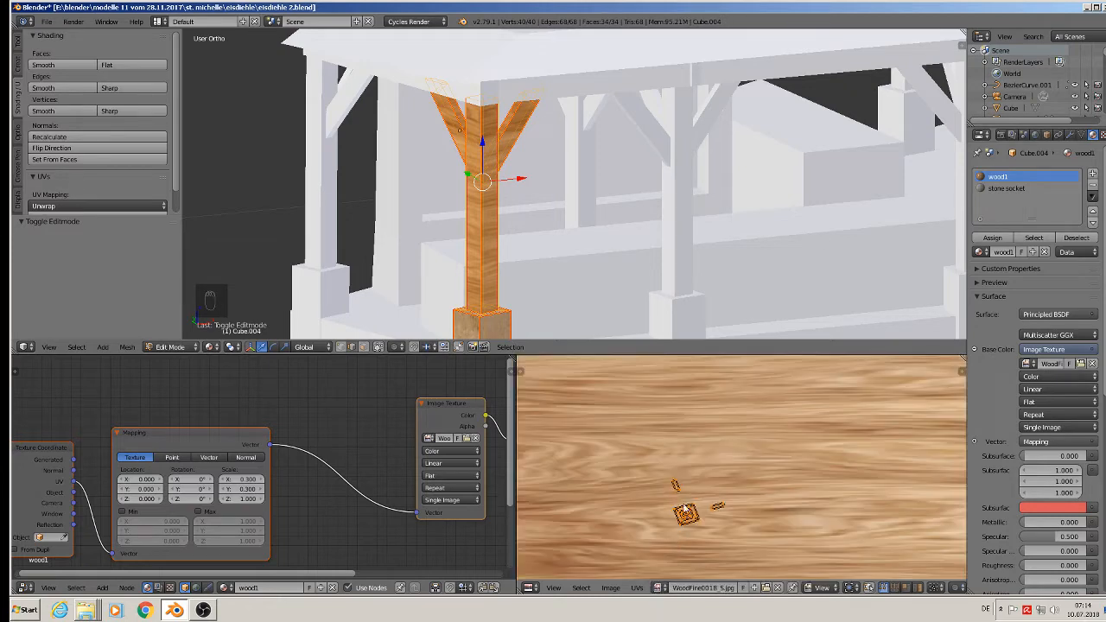
pyautogui.scroll(-2, 688, 427)
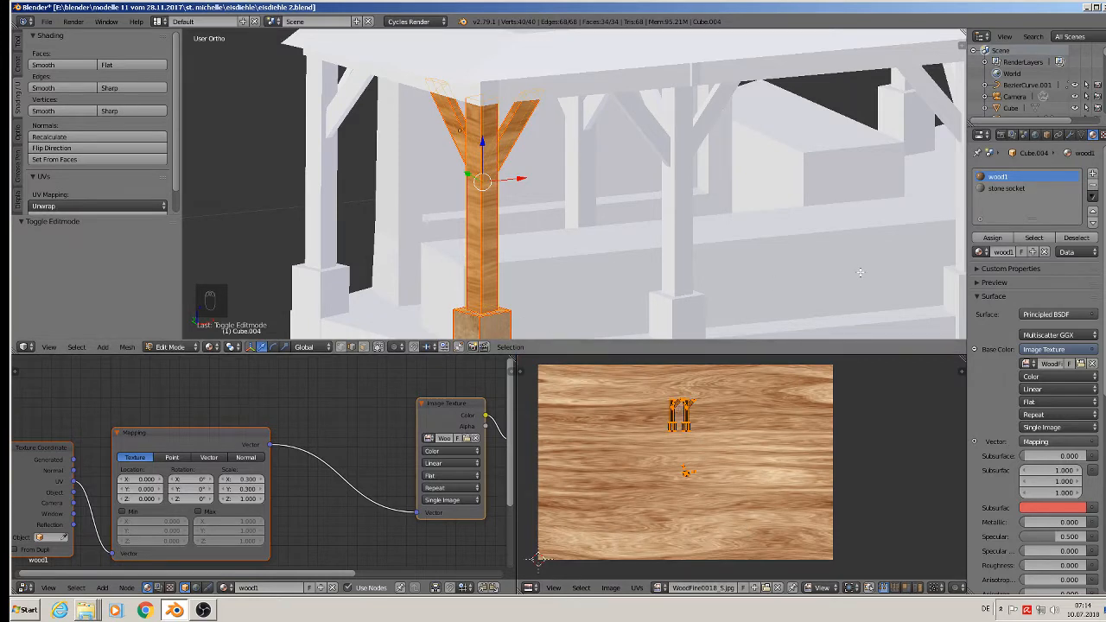
# - Select only the wood1 faces, scale their UVs up about 4 times and move them down about 0.62 onto the wood image
pyautogui.press('a')
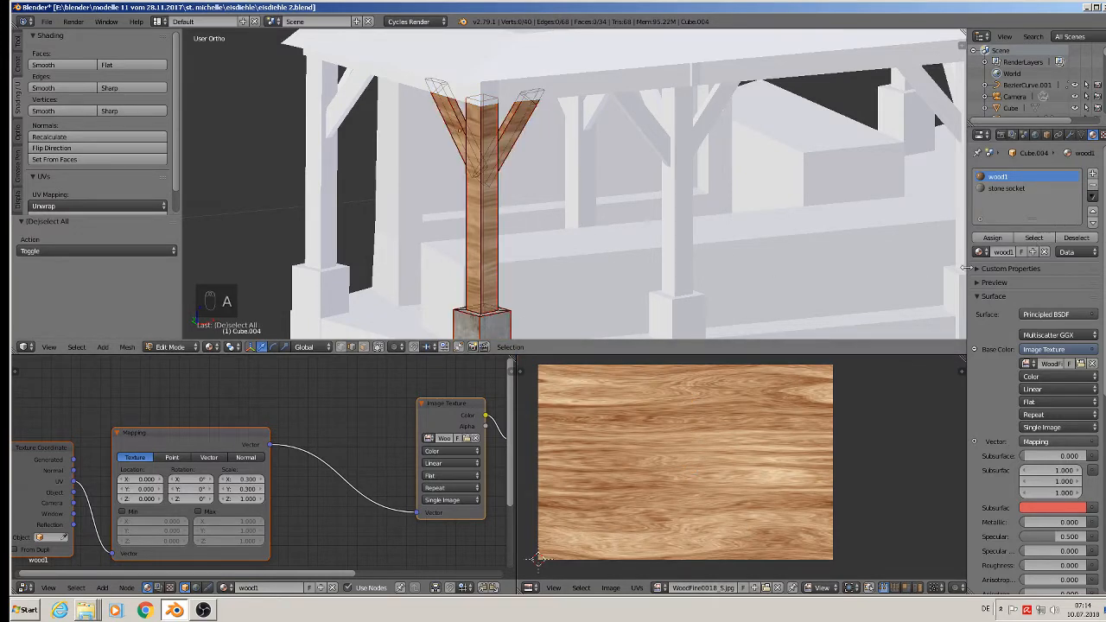
pyautogui.click(1034, 237)
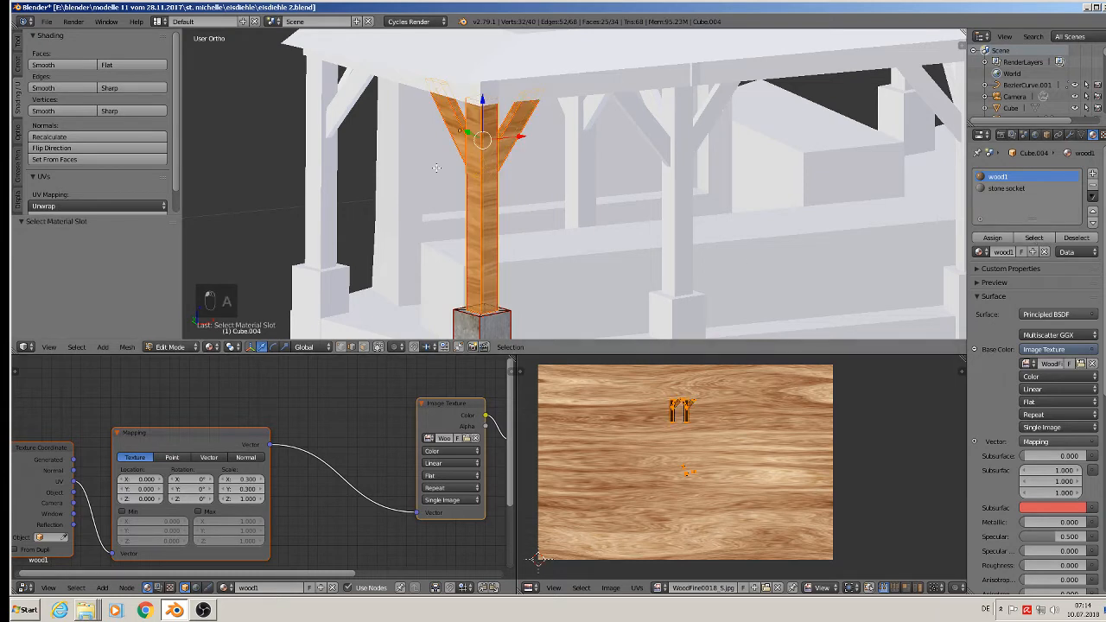
pyautogui.press('s')
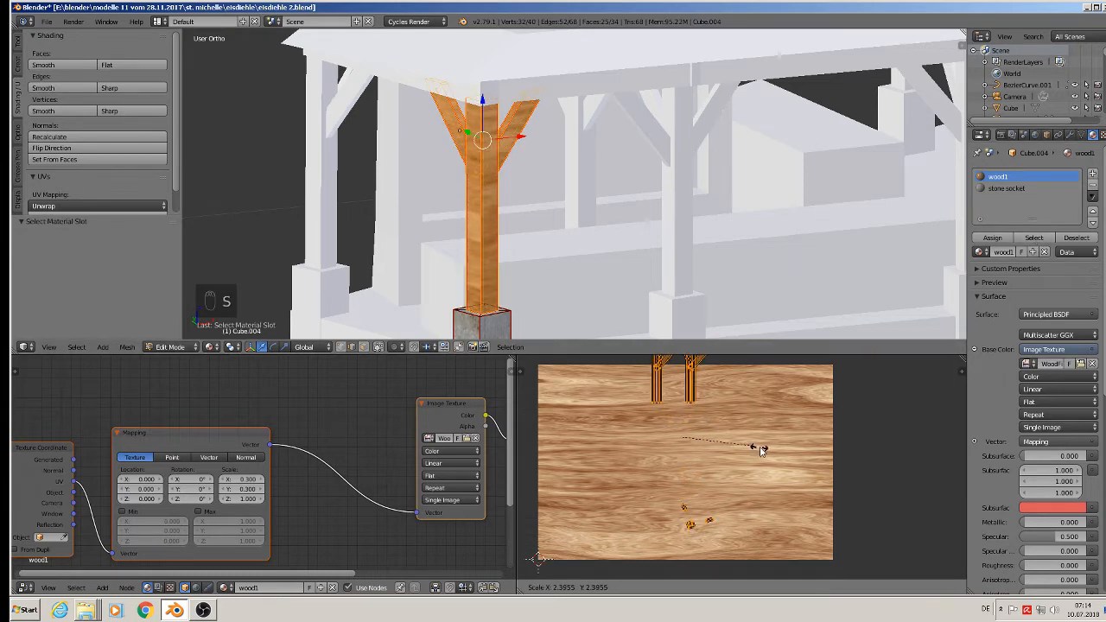
pyautogui.click(788, 456)
pyautogui.press('g')
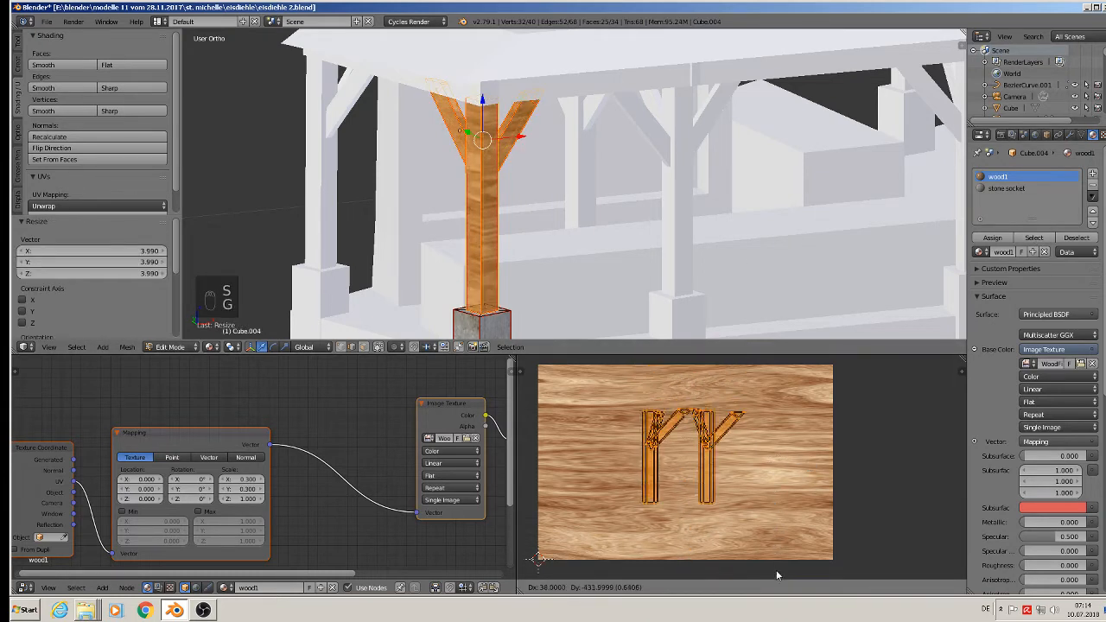
pyautogui.click(766, 566)
# - Scale the wood UVs up again by about 1.69, move them down over the image, and return to Object Mode
pyautogui.scroll(4, 510, 219)
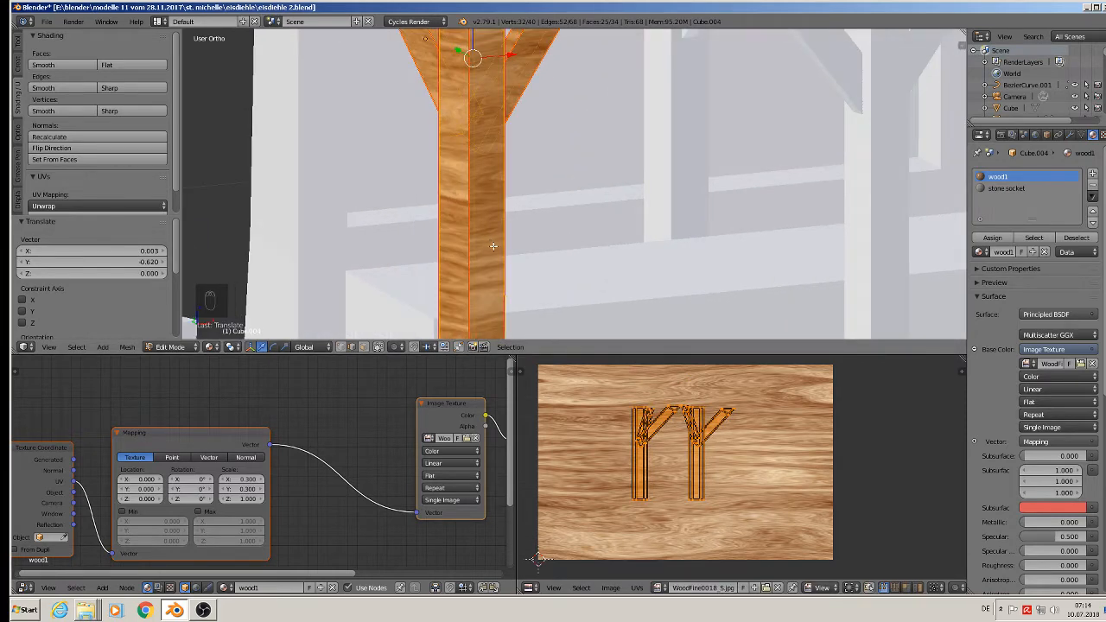
pyautogui.press('s')
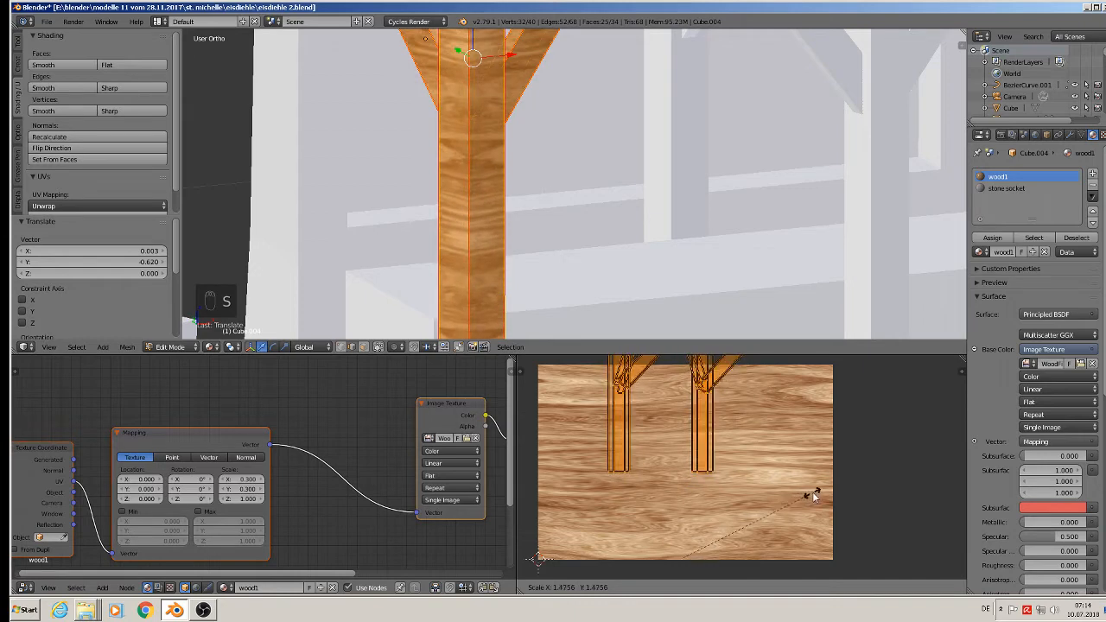
pyautogui.click(832, 491)
pyautogui.press('g')
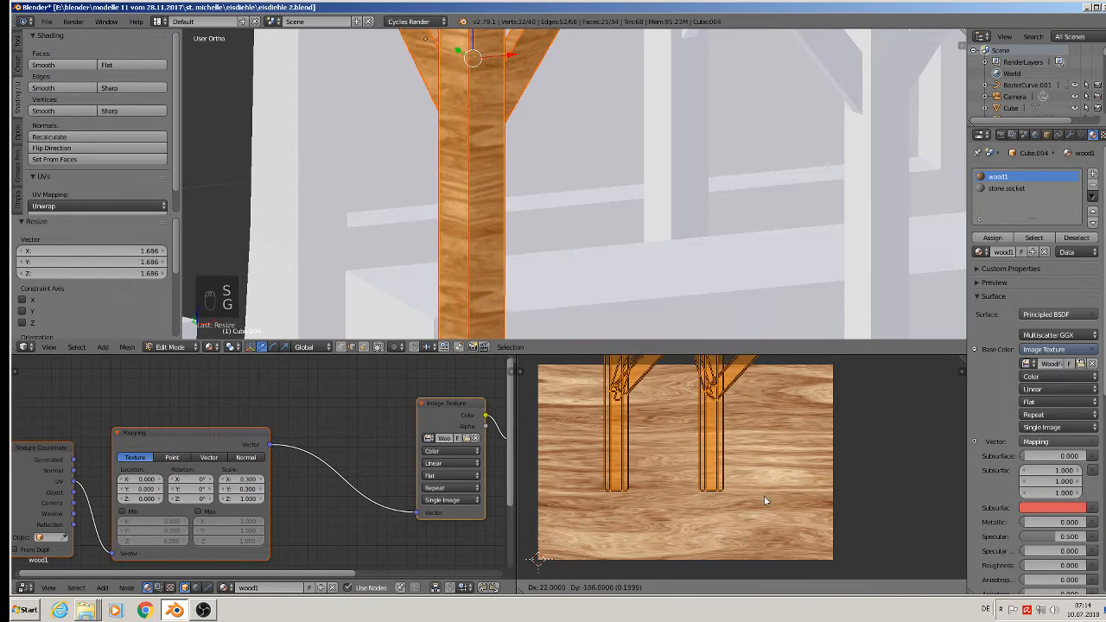
pyautogui.click(763, 500)
pyautogui.scroll(-4, 577, 204)
pyautogui.press('Tab')
pyautogui.scroll(1, 576, 203)
pyautogui.moveTo(576, 203); pyautogui.dragTo(519, 196, button='middle')
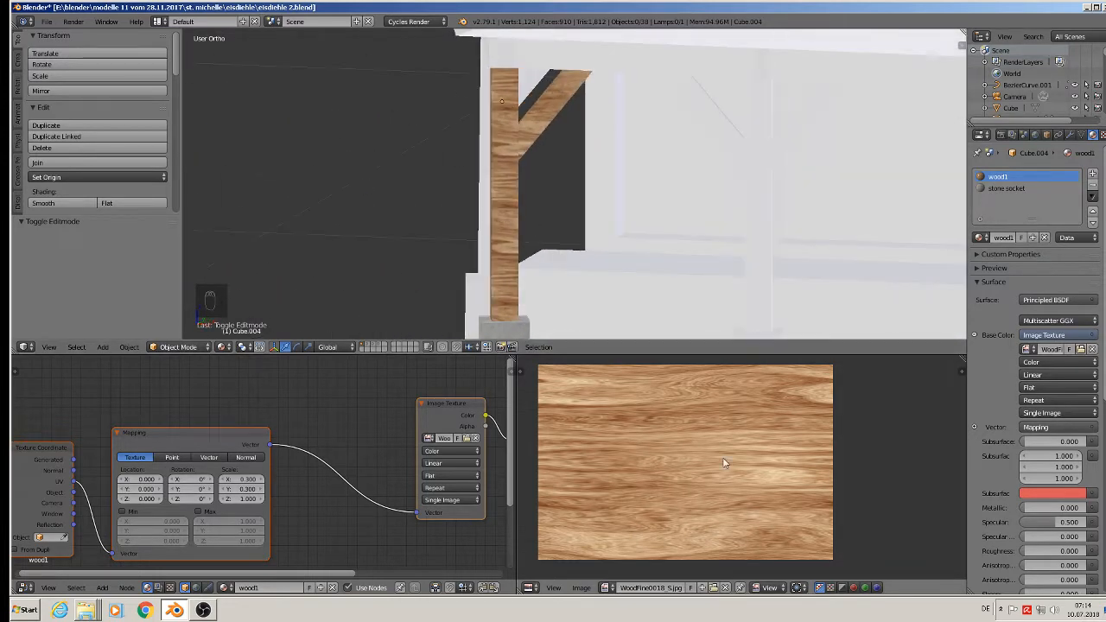
# - Enlarge the post's wood UVs once more in Edit Mode, then view the wood grain from several angles in Object Mode
pyautogui.press('Tab')
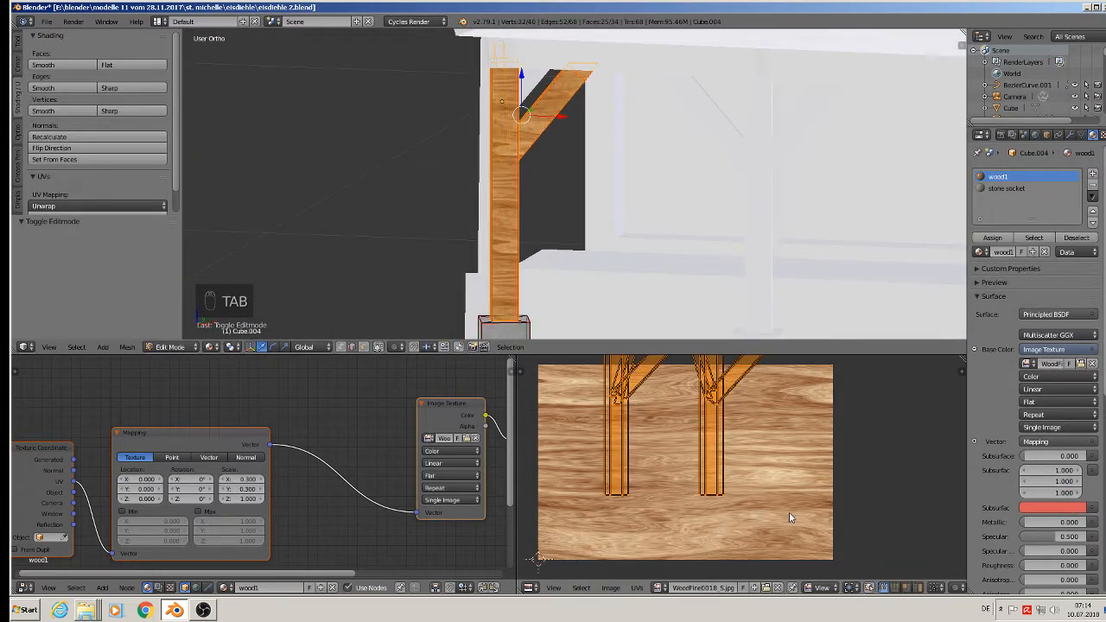
pyautogui.press('s')
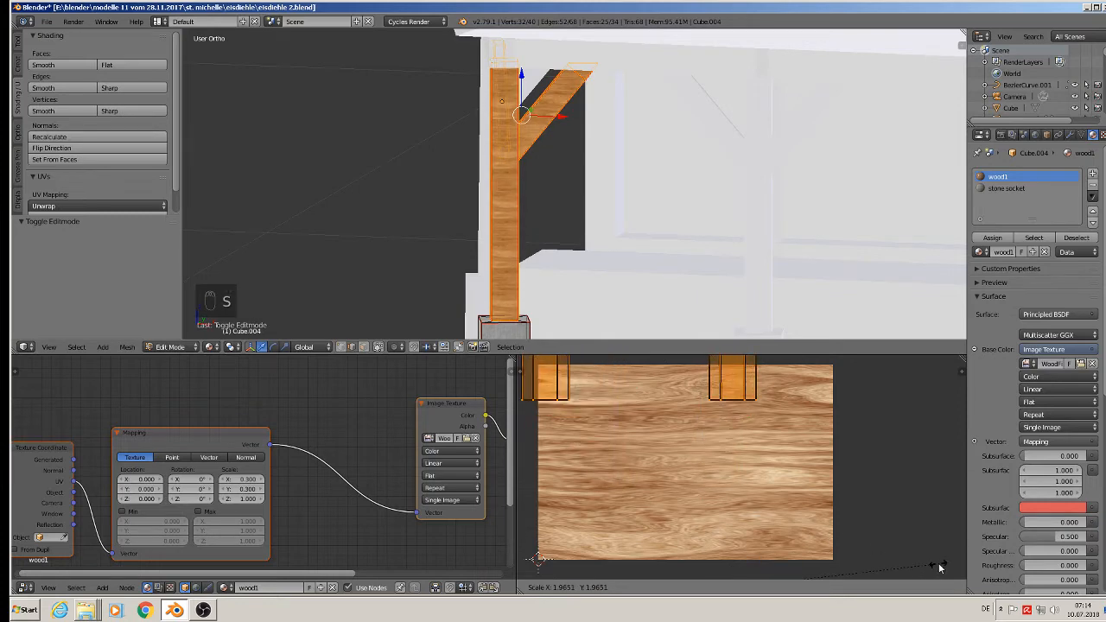
pyautogui.click(898, 522)
pyautogui.press('Tab')
pyautogui.moveTo(642, 267); pyautogui.dragTo(742, 274, button='middle')
pyautogui.moveTo(773, 273); pyautogui.dragTo(544, 266, button='middle')
pyautogui.scroll(2, 523, 234)
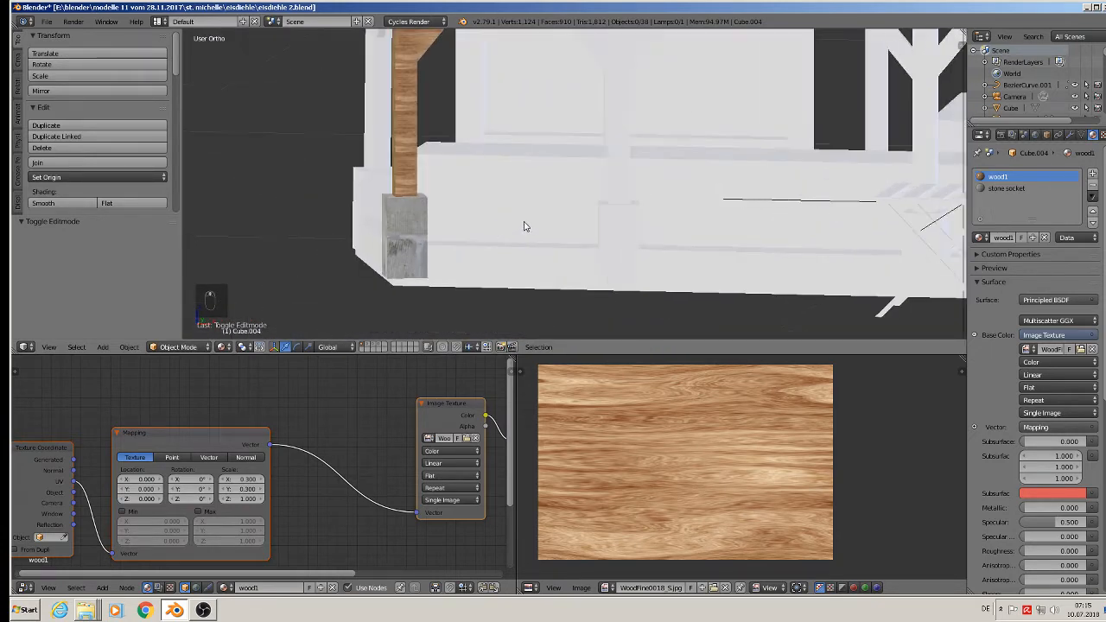
pyautogui.moveTo(524, 227); pyautogui.dragTo(677, 437, button='middle')
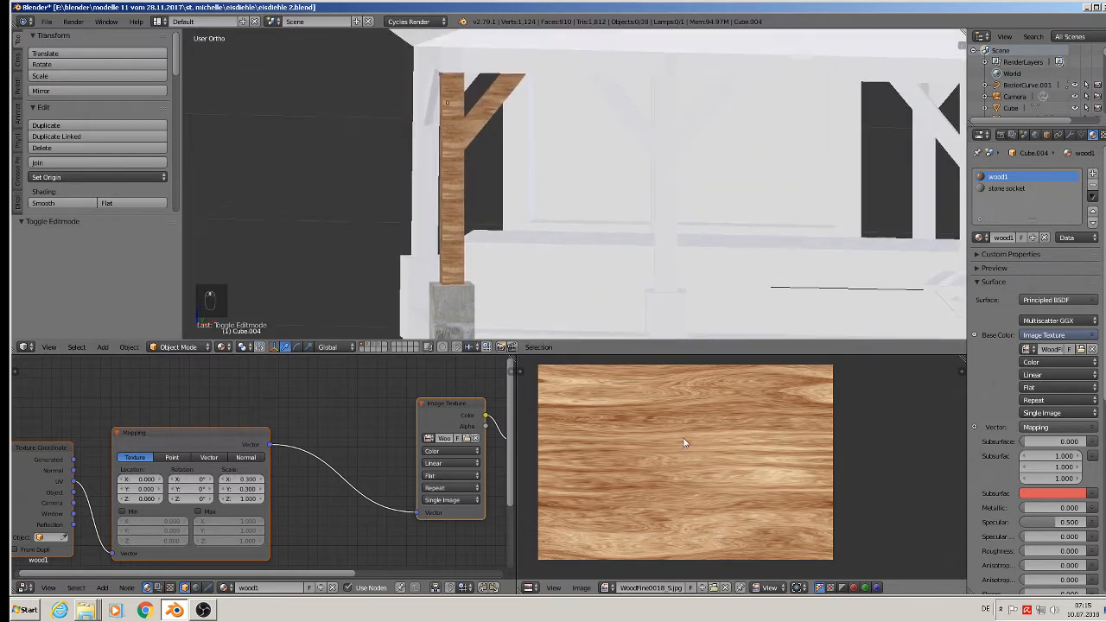
# - Rotate the post's wood UVs 90° in Edit Mode so the grain runs vertically, and return to Object Mode
pyautogui.press('Tab')
pyautogui.write('r90')
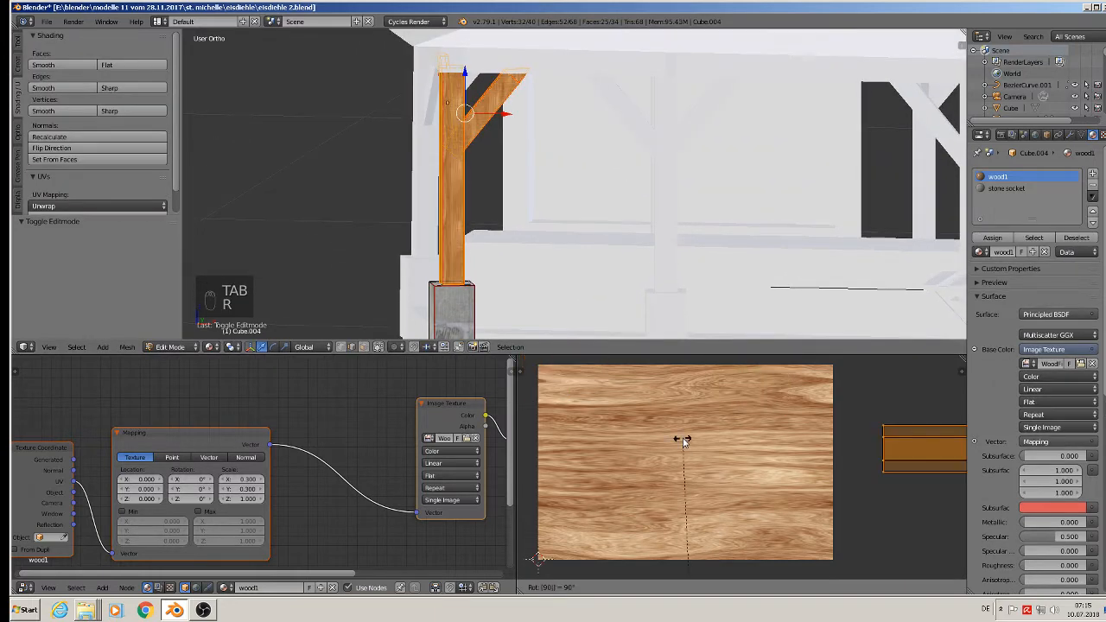
pyautogui.press('Return')
pyautogui.press('Tab')
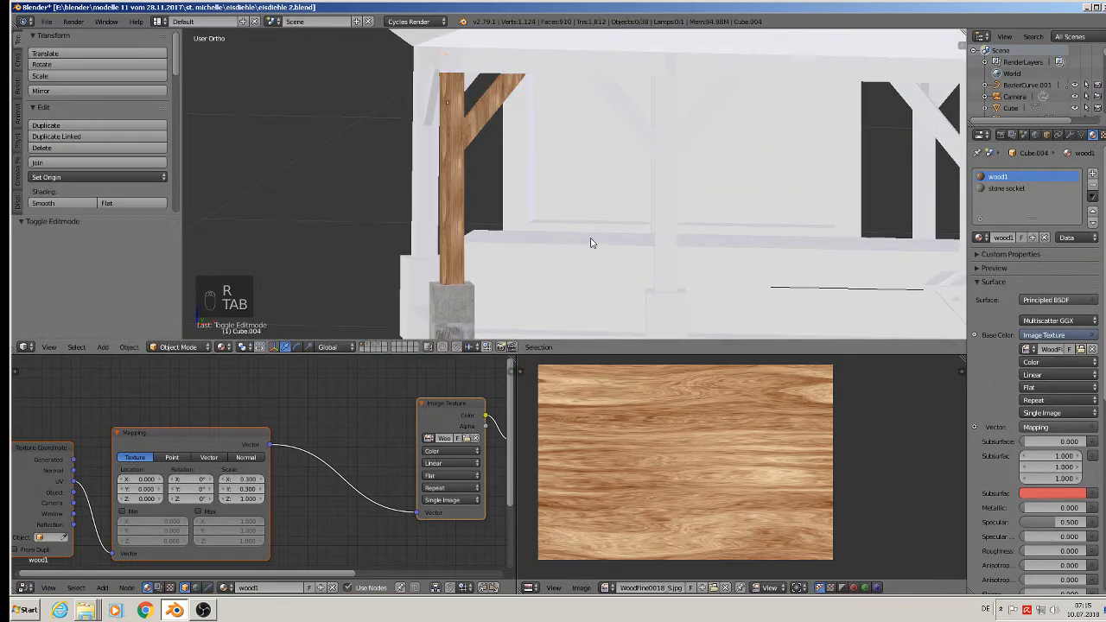
pyautogui.moveTo(590, 239); pyautogui.dragTo(613, 226, button='middle')
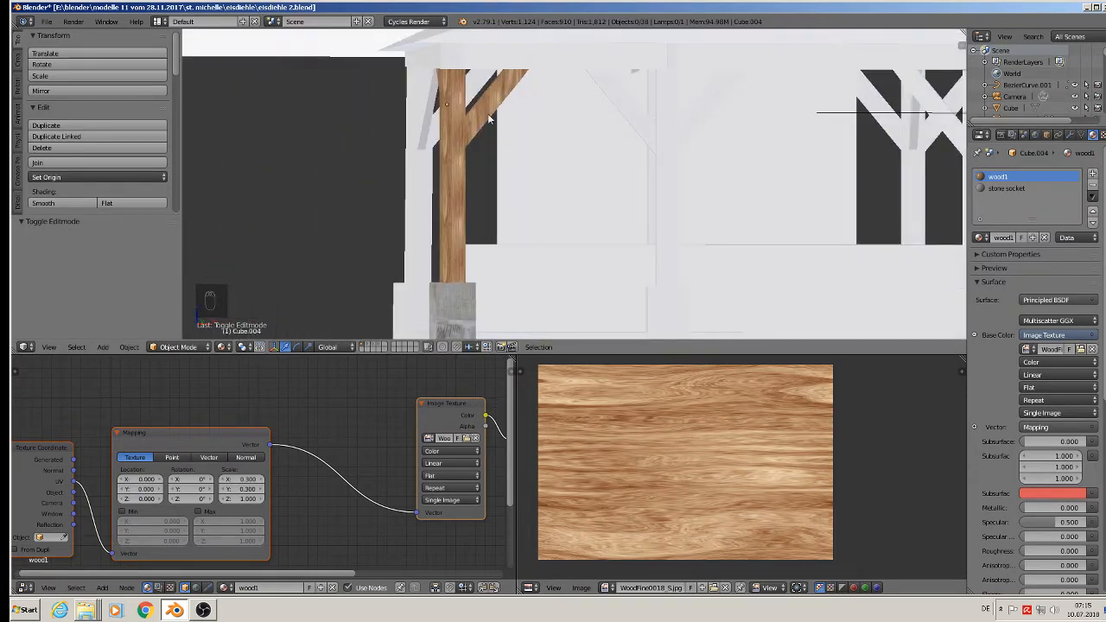
# - Select only the linked faces of the post's X-direction brace and rotate their UVs by about 139° to follow the brace, then return to Object Mode
pyautogui.press('Tab')
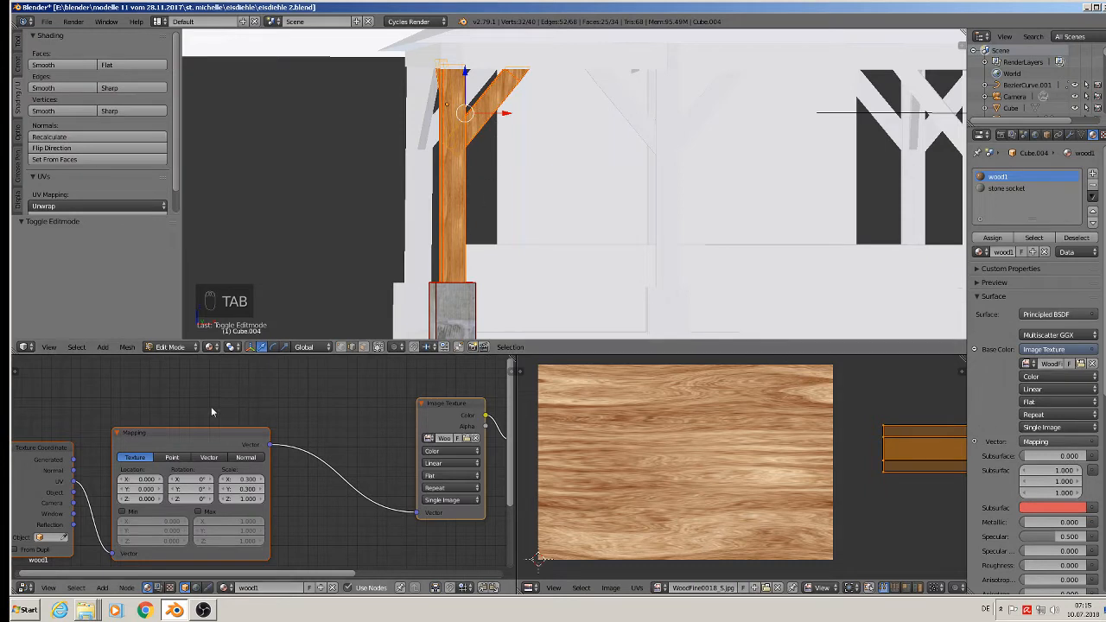
pyautogui.click(363, 348)
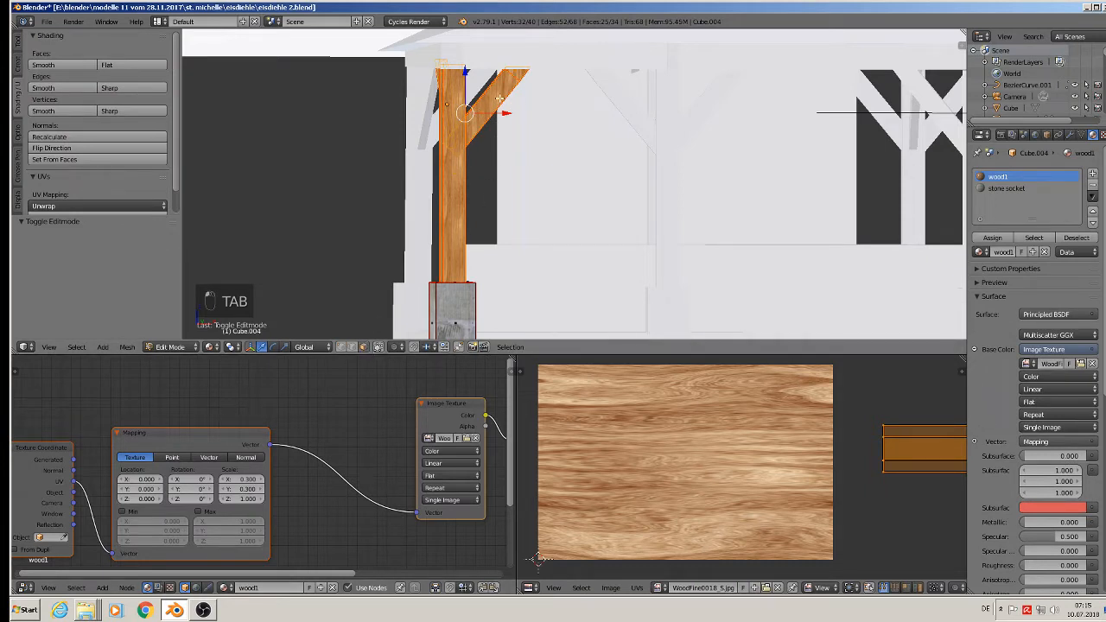
pyautogui.press('a')
pyautogui.press('a')
pyautogui.press('l')
pyautogui.press('l')
pyautogui.press('l')
pyautogui.press('l')
pyautogui.press('l')
pyautogui.press('l')
pyautogui.press('l')
pyautogui.press('l')
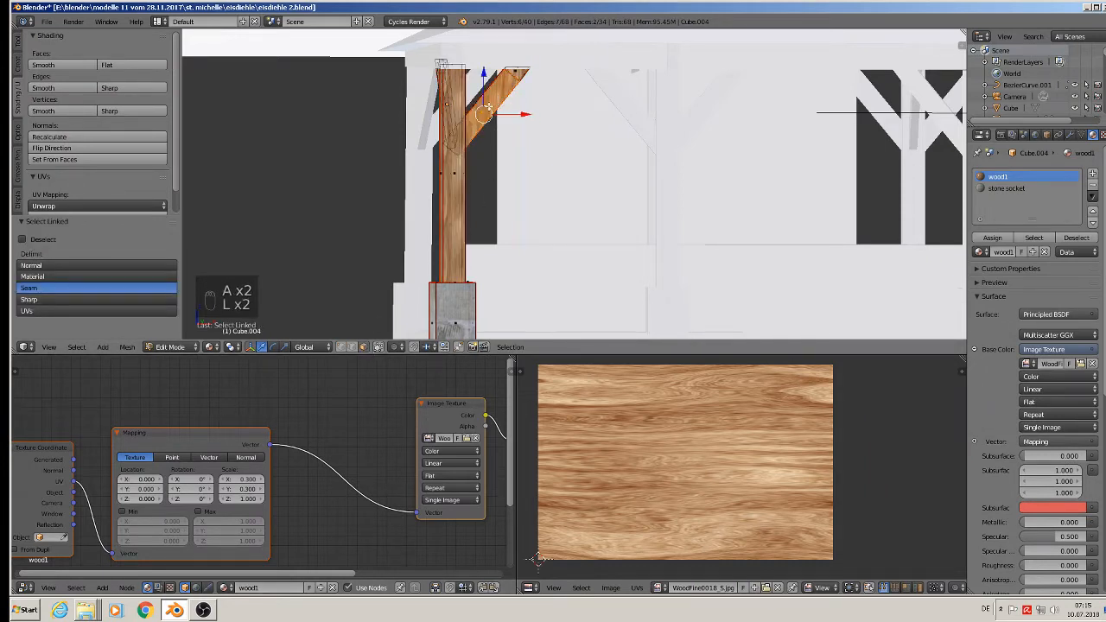
pyautogui.press('l')
pyautogui.press('l')
pyautogui.press('l')
pyautogui.press('l')
pyautogui.press('l')
pyautogui.press('l')
pyautogui.press('l')
pyautogui.press('l')
pyautogui.press('l')
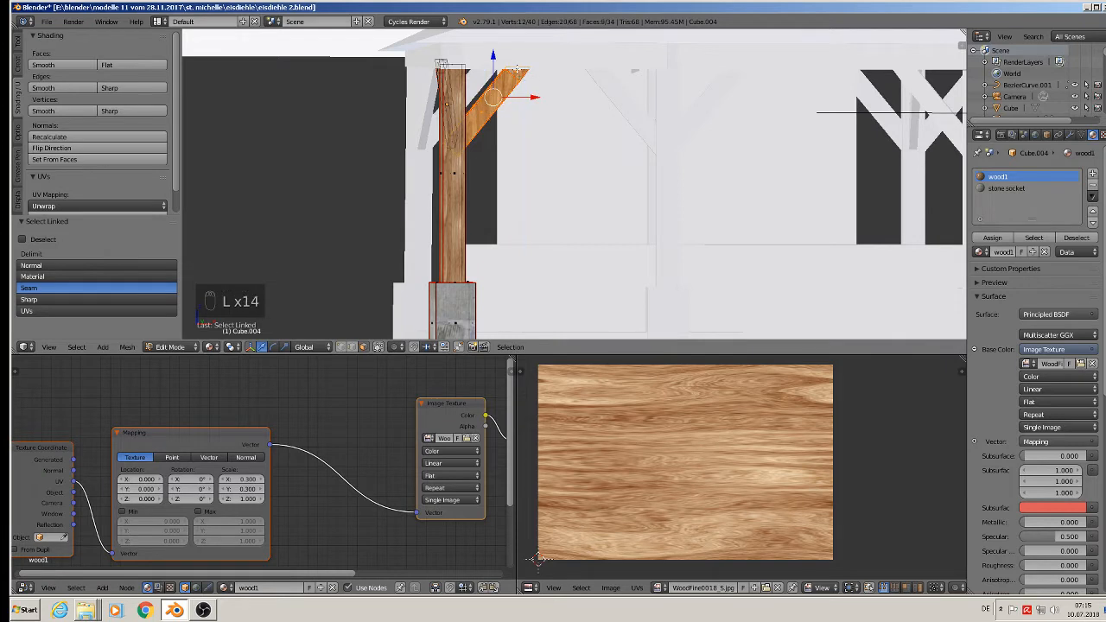
pyautogui.scroll(-5, 709, 454)
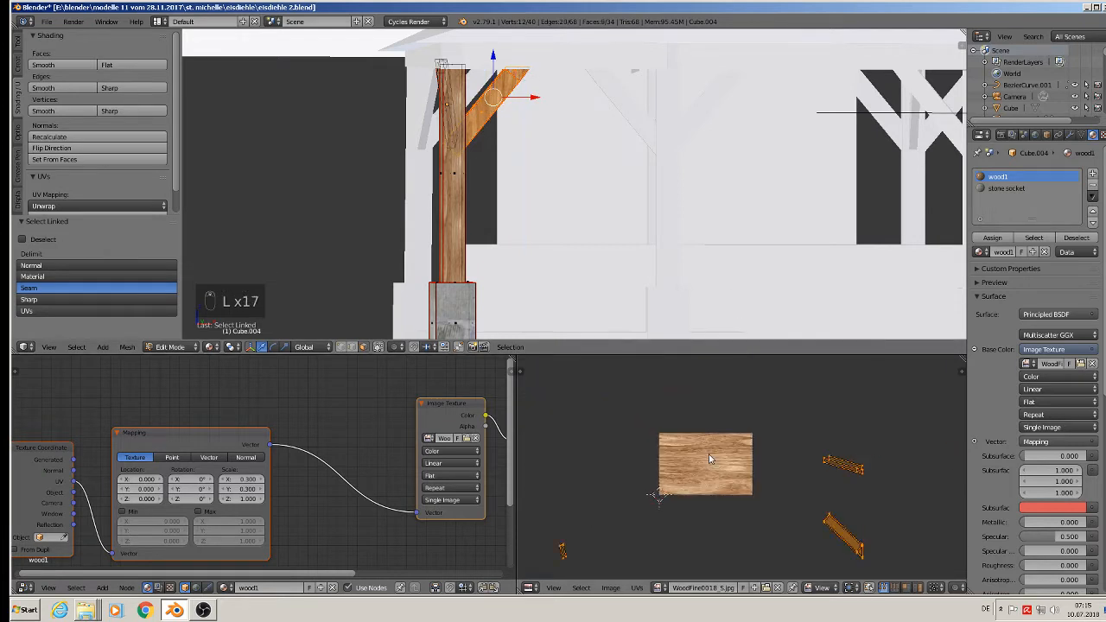
pyautogui.scroll(2, 733, 468)
pyautogui.scroll(1, 722, 469)
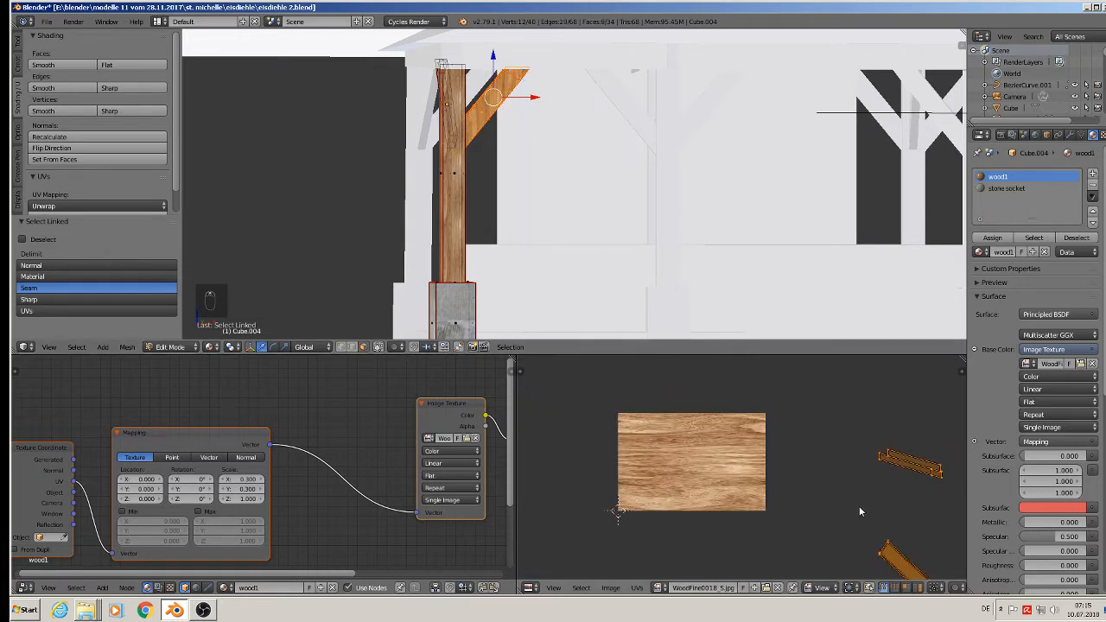
pyautogui.press('r')
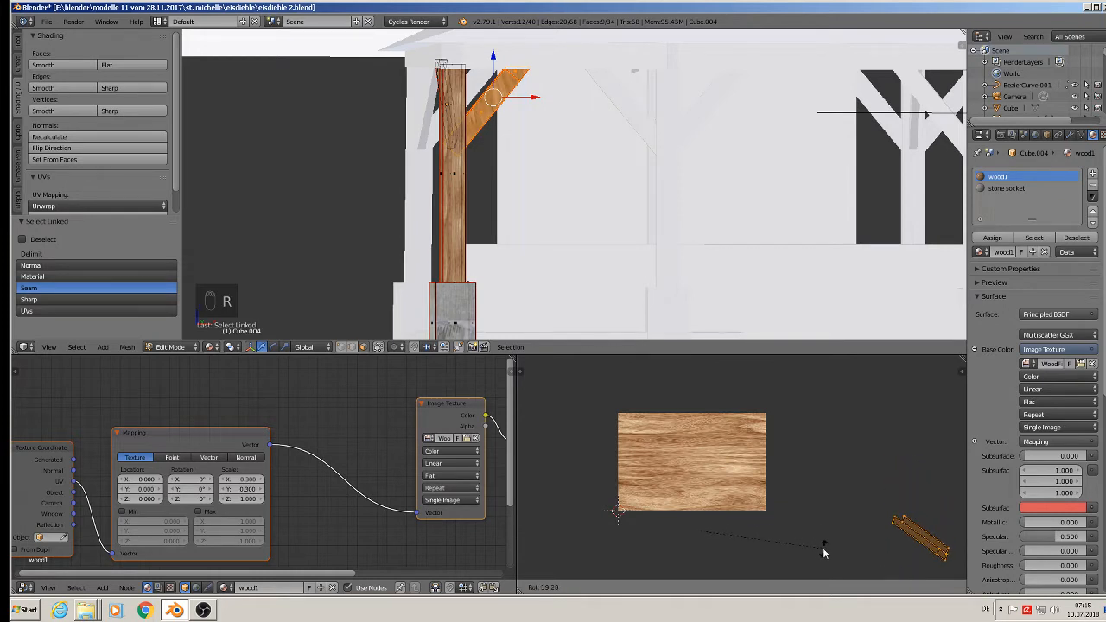
pyautogui.click(671, 574)
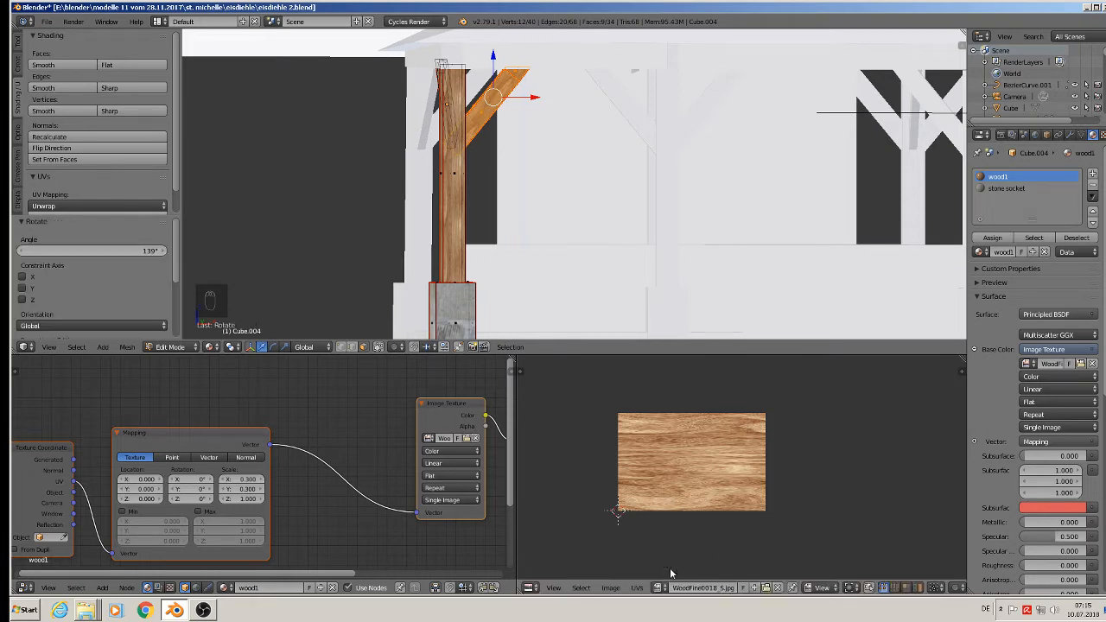
pyautogui.press('a')
pyautogui.press('Tab')
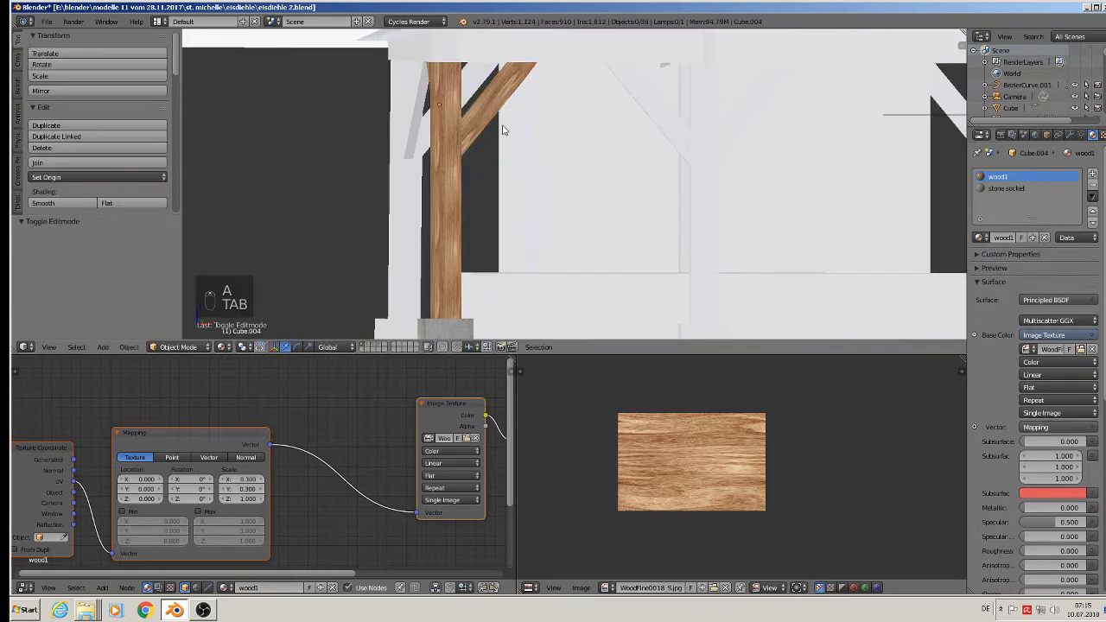
# - Select only the linked faces of the post's Y-direction brace, rotate their UVs to align the grain with the brace, and return to Object Mode
pyautogui.moveTo(482, 132); pyautogui.dragTo(612, 138, button='middle')
pyautogui.scroll(1, 457, 101)
pyautogui.moveTo(458, 105); pyautogui.dragTo(441, 100, button='middle')
pyautogui.press('Tab')
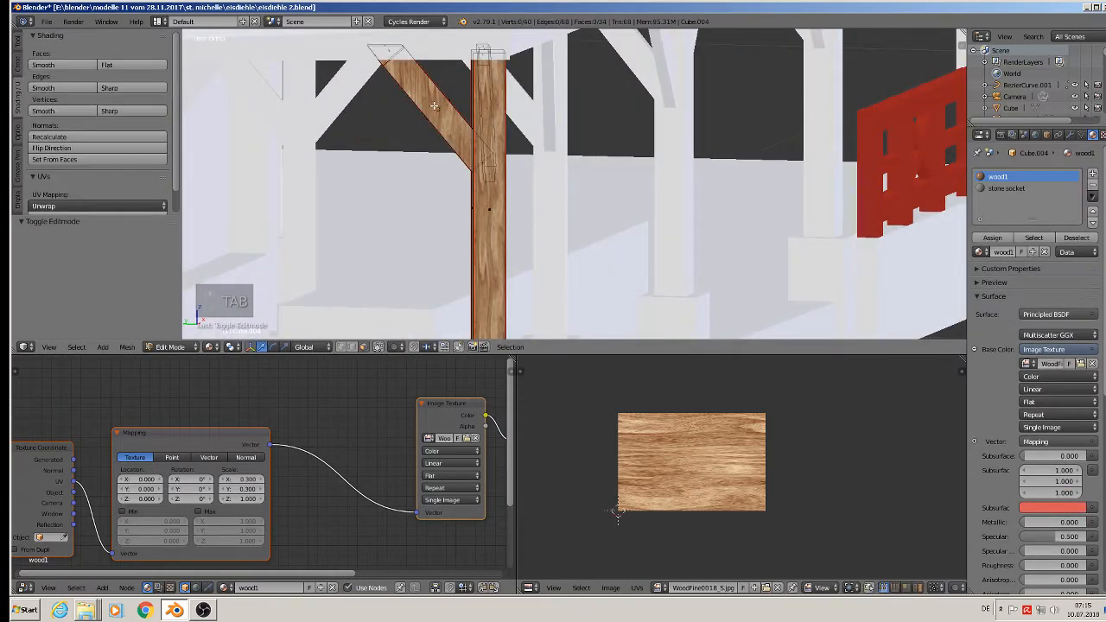
pyautogui.press('l')
pyautogui.press('l')
pyautogui.press('l')
pyautogui.press('l')
pyautogui.press('l')
pyautogui.press('l')
pyautogui.press('l')
pyautogui.press('l')
pyautogui.press('l')
pyautogui.press('l')
pyautogui.press('l')
pyautogui.press('l')
pyautogui.press('l')
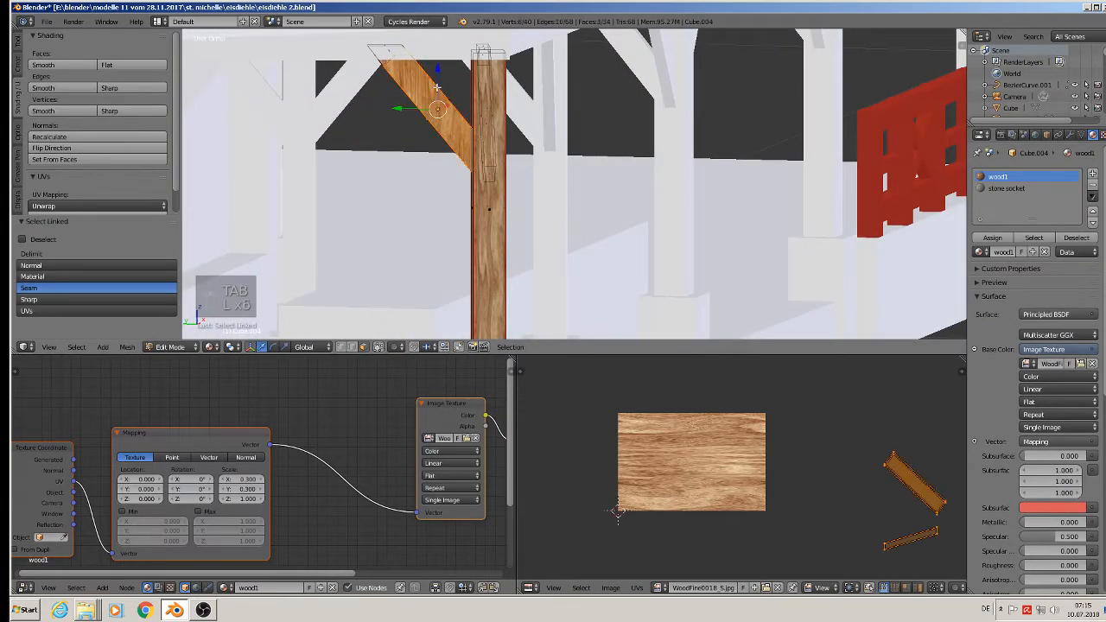
pyautogui.press('l')
pyautogui.press('l')
pyautogui.press('l')
pyautogui.press('l')
pyautogui.press('l')
pyautogui.press('l')
pyautogui.press('l')
pyautogui.press('l')
pyautogui.press('l')
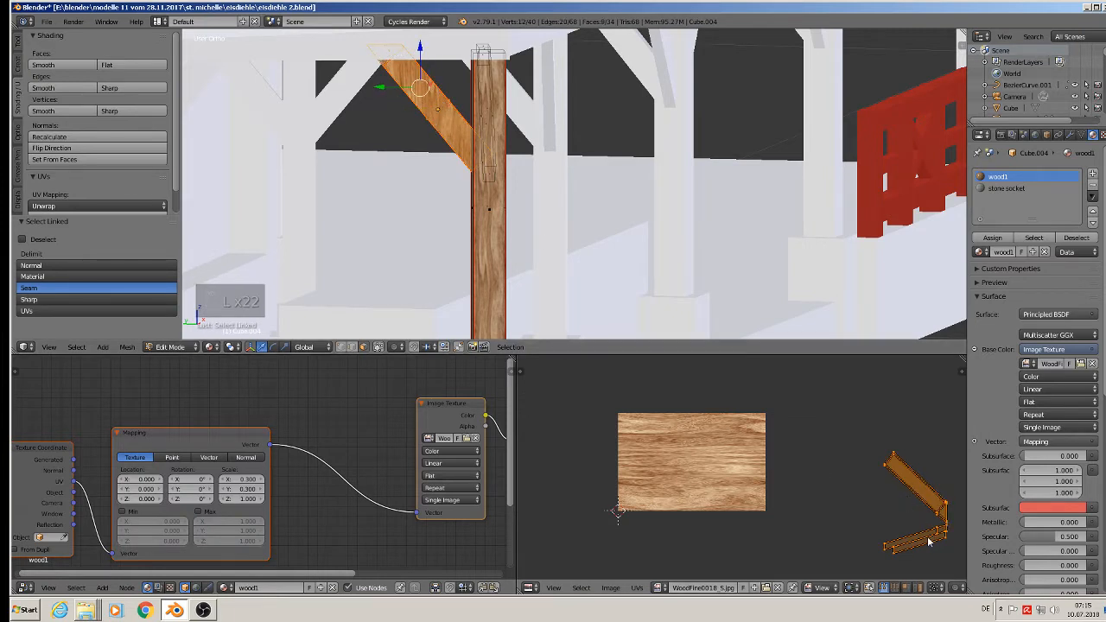
pyautogui.press('r')
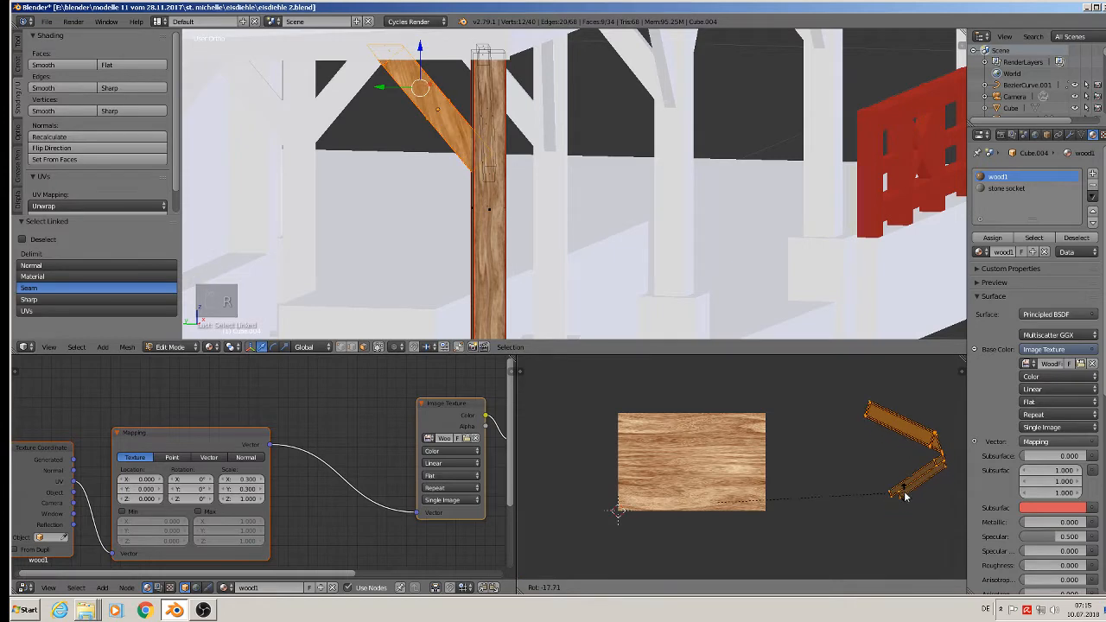
pyautogui.click(782, 462)
pyautogui.press('Tab')
# - Move the untextured post at the neighbouring corner out of the pavilion, about -0.571 along X
pyautogui.scroll(-4, 566, 190)
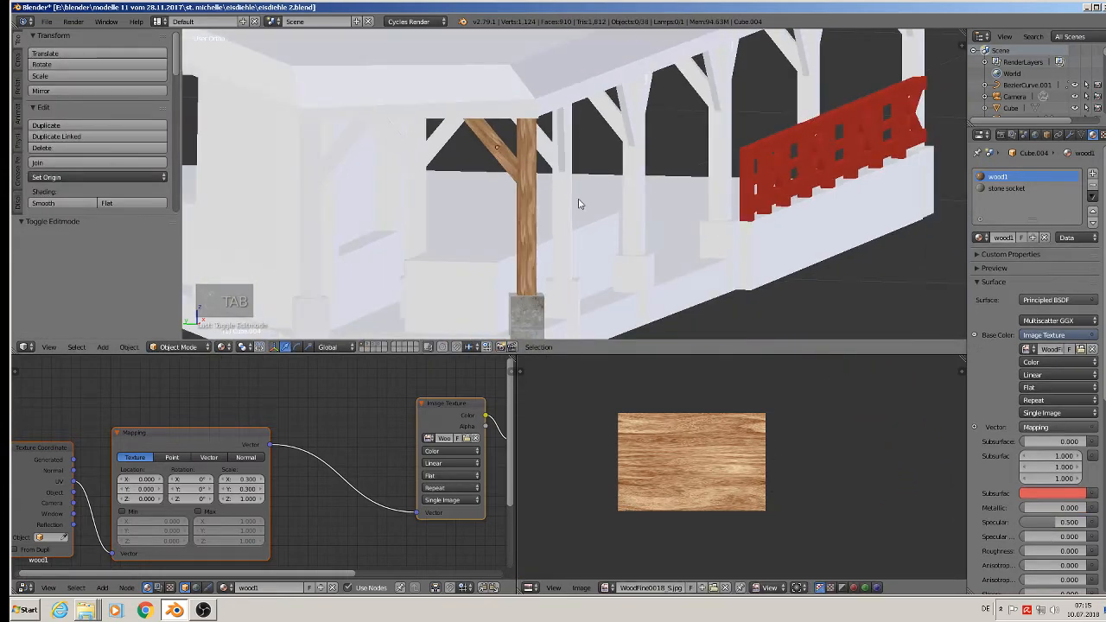
pyautogui.moveTo(579, 203); pyautogui.dragTo(469, 190, button='middle')
pyautogui.scroll(-2, 496, 216)
pyautogui.moveTo(571, 264); pyautogui.dragTo(403, 200, button='middle')
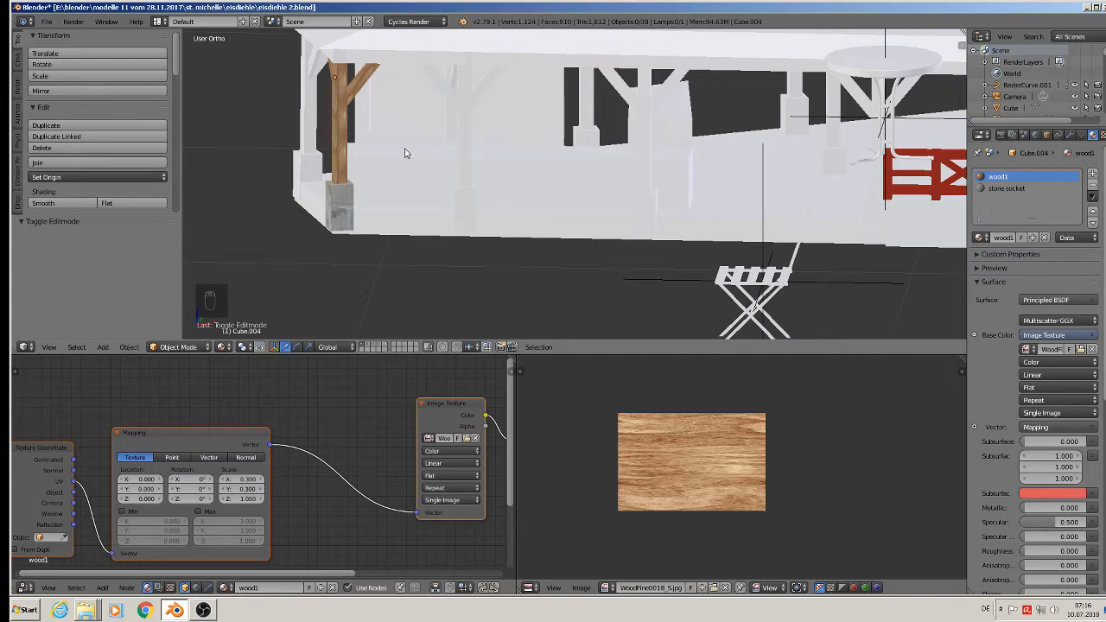
pyautogui.moveTo(306, 94); pyautogui.dragTo(500, 111, button='middle')
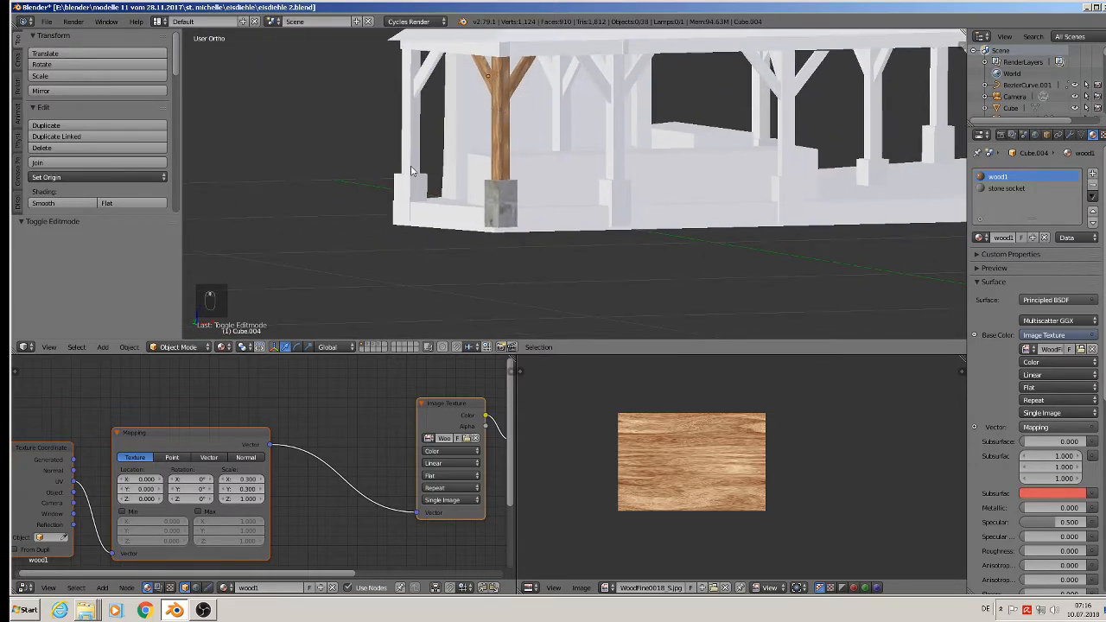
pyautogui.rightClick(413, 142)
pyautogui.moveTo(414, 144); pyautogui.dragTo(432, 150, button='middle')
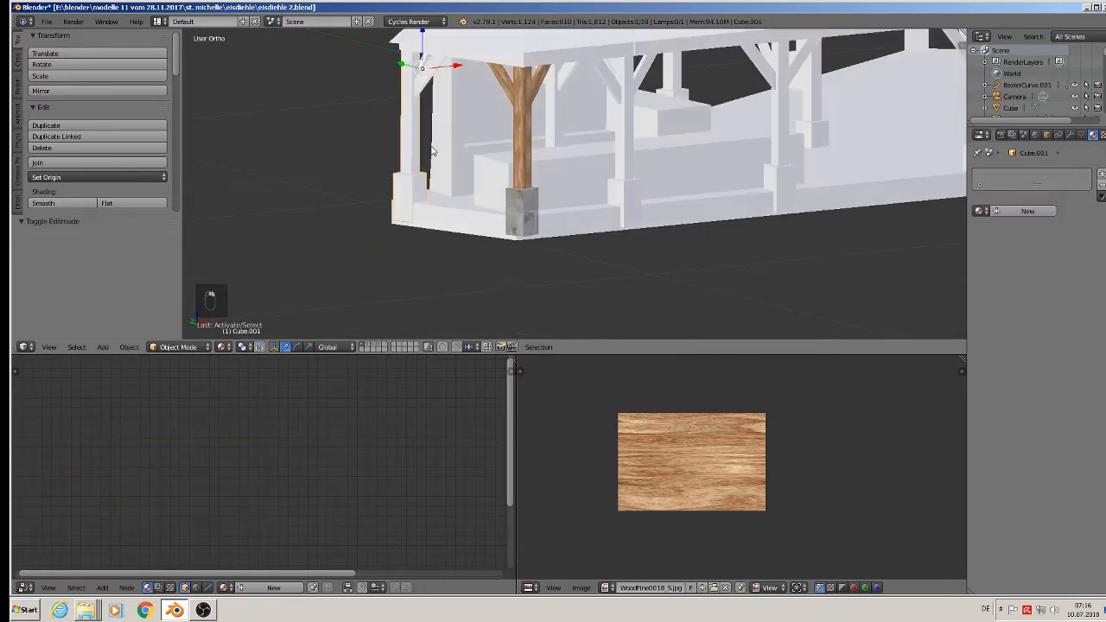
pyautogui.moveTo(448, 62); pyautogui.dragTo(200, 90)
pyautogui.rightClick(516, 204)
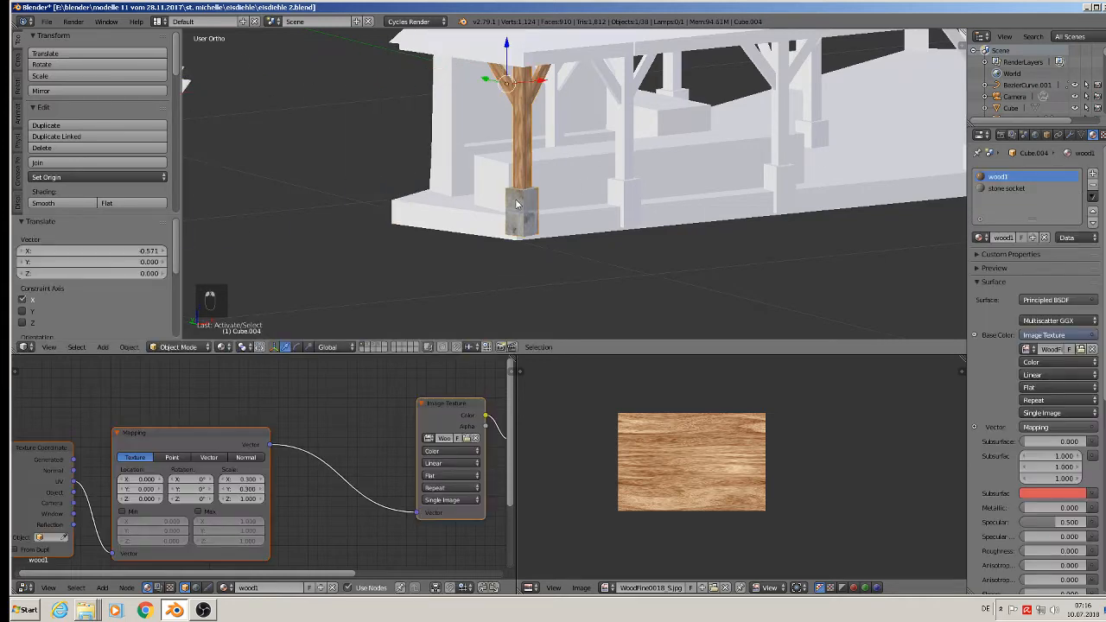
pyautogui.hotkey('shift', 'd')
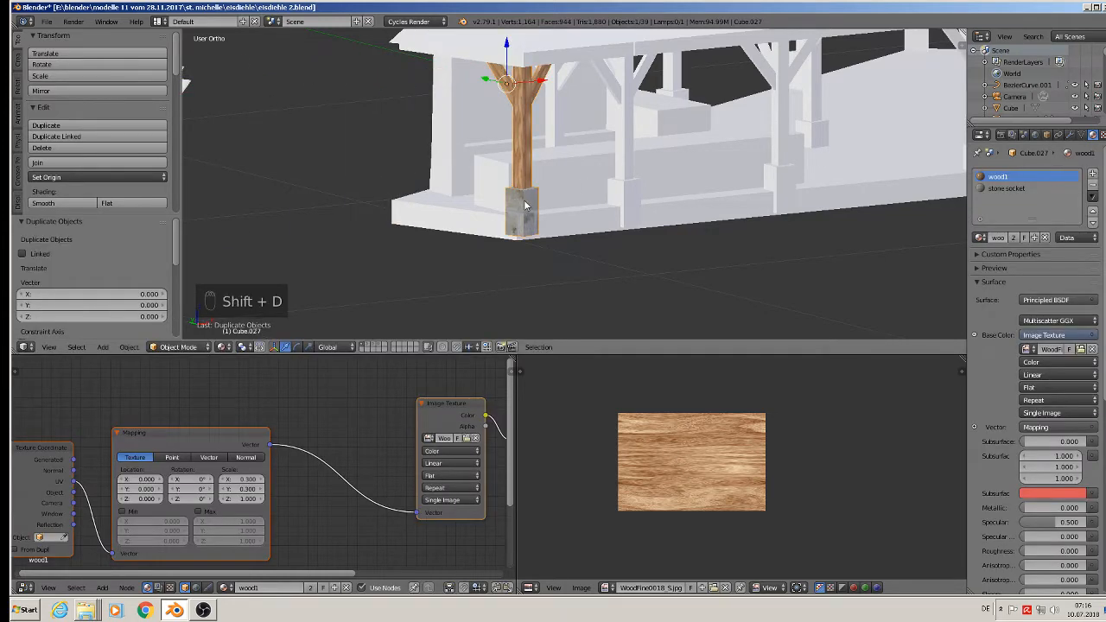
pyautogui.press('Delete')
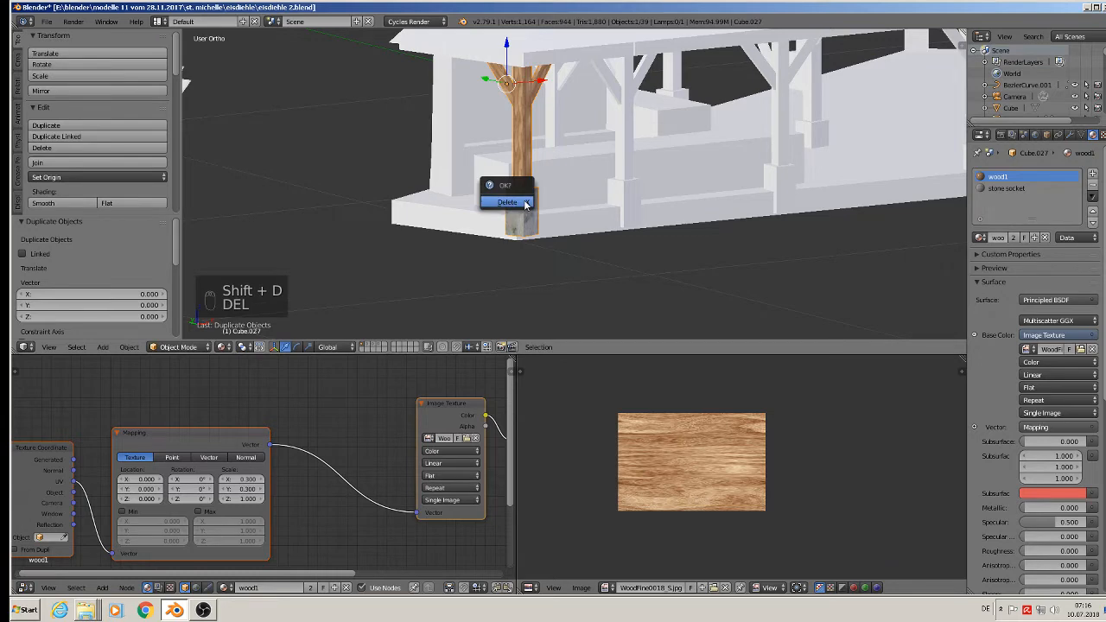
pyautogui.click(507, 202)
# - Make a linked duplicate of the textured corner post, move it about 0.311 along Y, and shift it further out to the neighbouring corner
pyautogui.rightClick(530, 203)
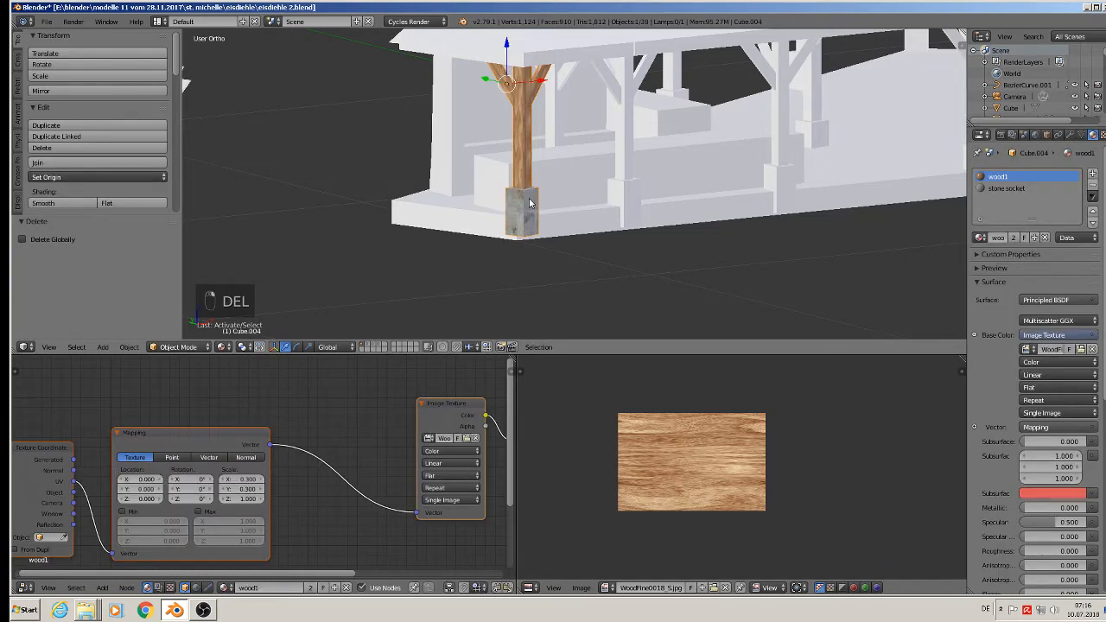
pyautogui.hotkey('alt', 'd')
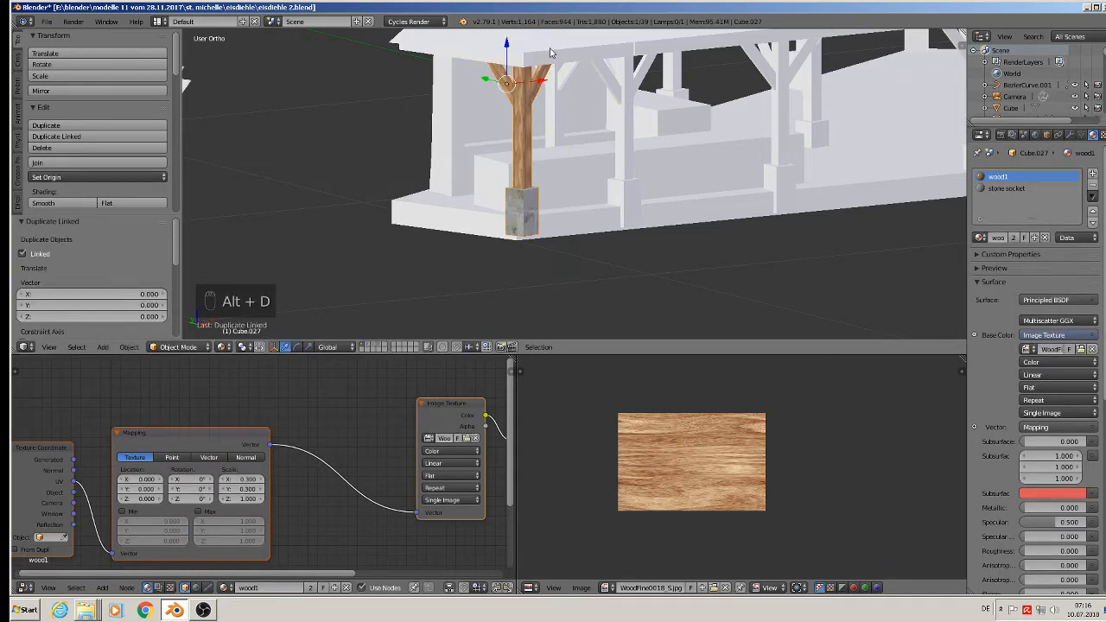
pyautogui.press('y')
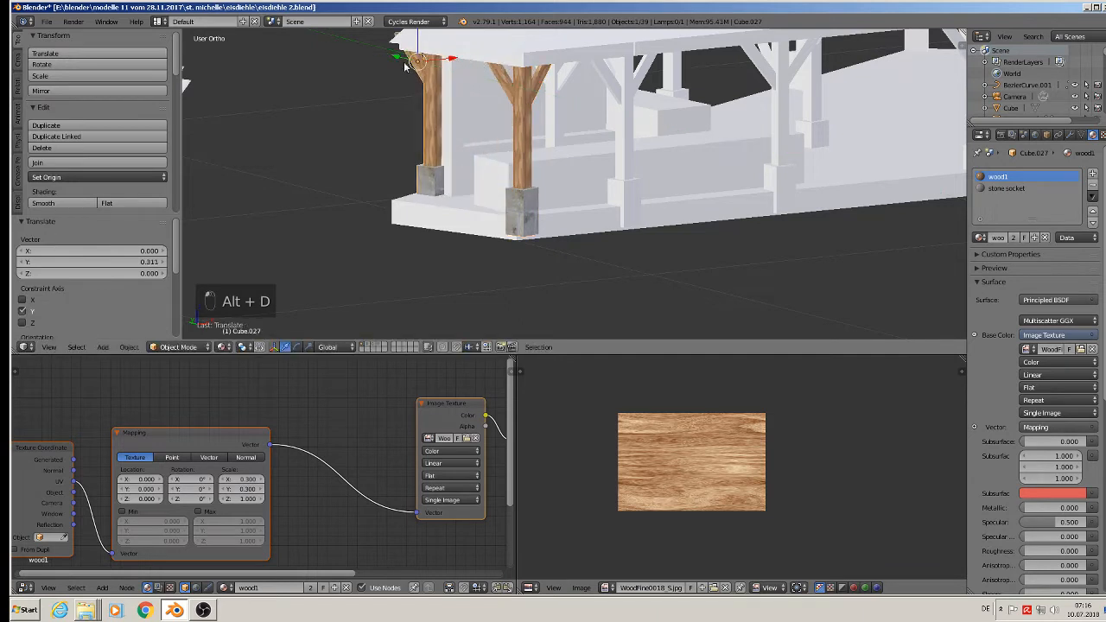
pyautogui.moveTo(427, 83); pyautogui.dragTo(407, 95)
pyautogui.moveTo(358, 64); pyautogui.dragTo(382, 94)
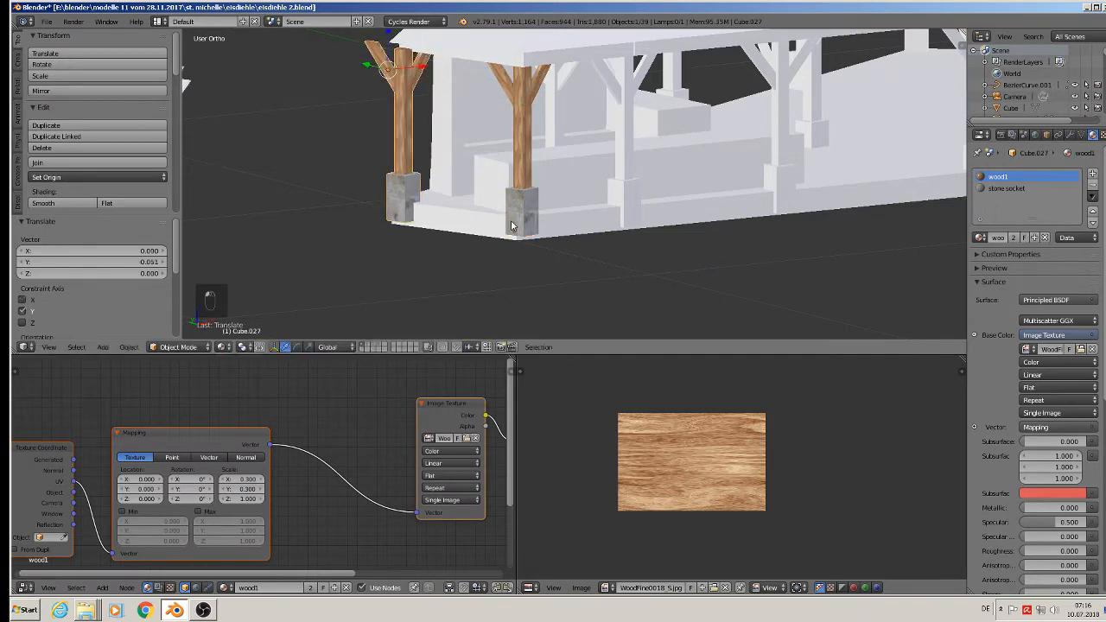
# - Rotate the duplicated post about -83° around Z and move it about 0.073 along X under the roof corner
pyautogui.press('r')
pyautogui.press('z')
pyautogui.click(288, 180)
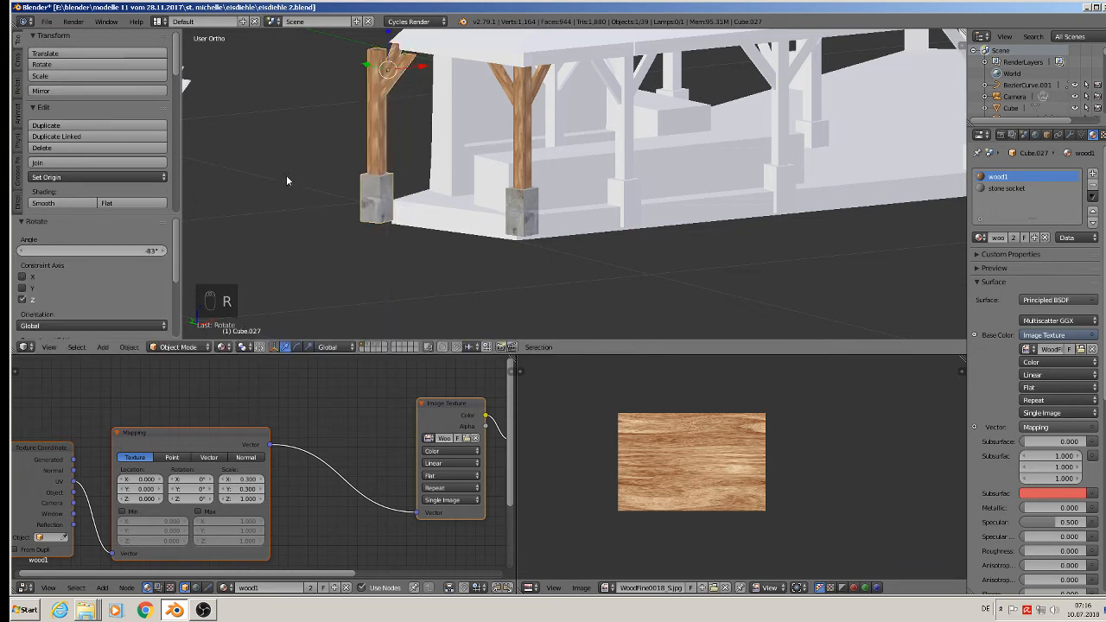
pyautogui.moveTo(435, 71); pyautogui.dragTo(448, 87)
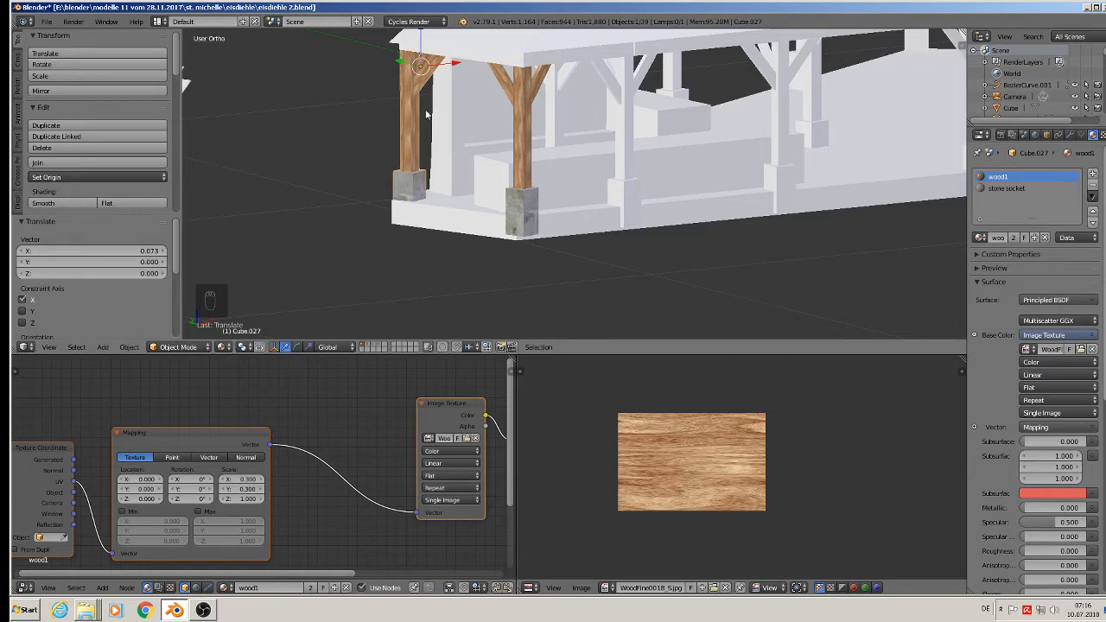
# - Fine-tune the duplicated post on its corner, moving it -0.013 along Y, then -0.013 and back 0.013 along X
pyautogui.moveTo(450, 90)
pyautogui.mouseDown(button='middle')
pyautogui.moveTo(515, 125)
pyautogui.moveTo(457, 78)
pyautogui.mouseUp(button='middle')
pyautogui.press('g')
pyautogui.press('y')
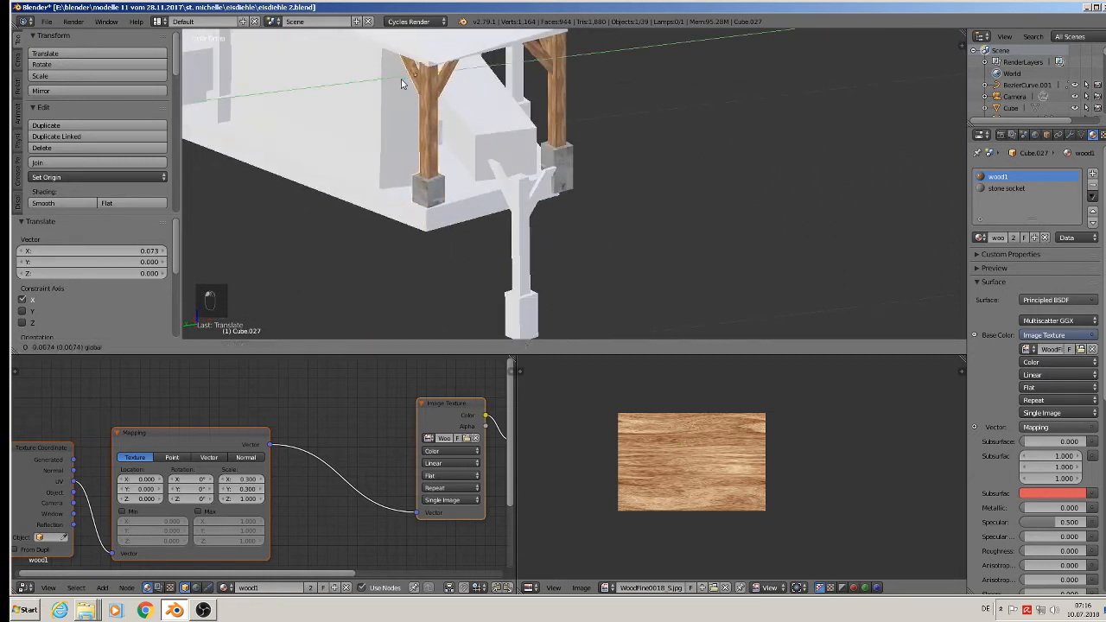
pyautogui.click(402, 85)
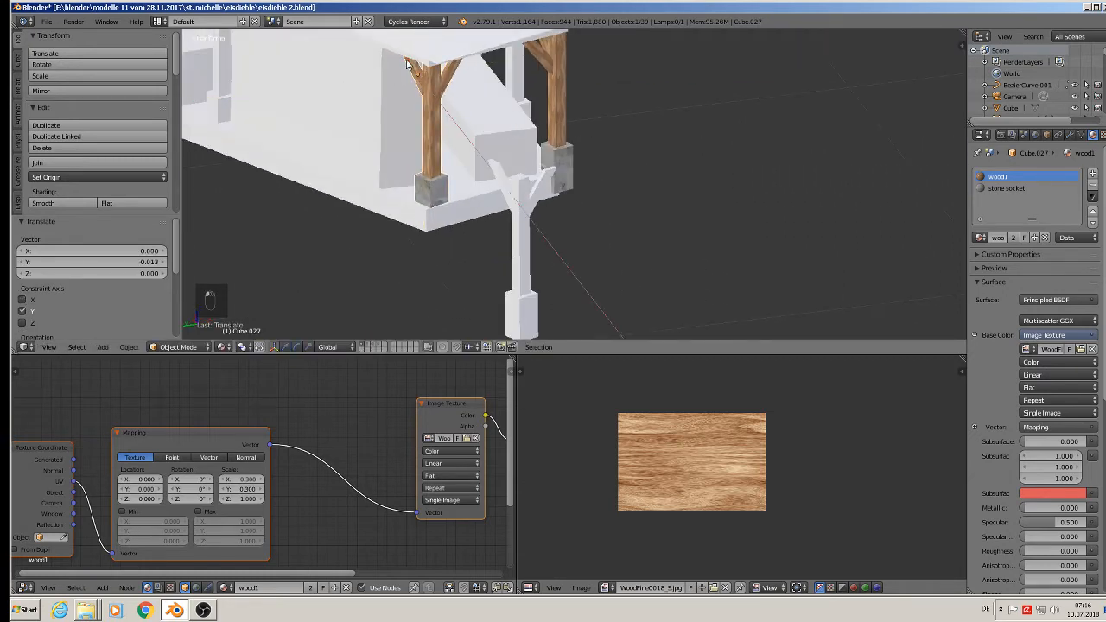
pyautogui.press('g')
pyautogui.press('x')
pyautogui.click(411, 66)
pyautogui.moveTo(410, 66); pyautogui.dragTo(403, 94, button='middle')
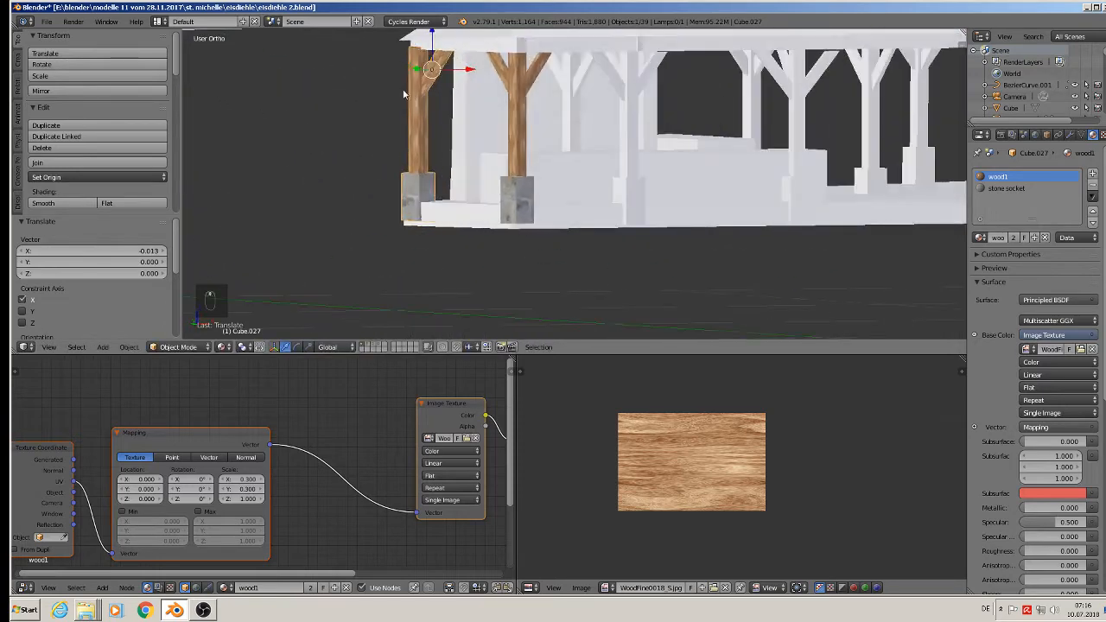
pyautogui.press('g')
pyautogui.press('x')
pyautogui.click(471, 76)
# - Mark seams on the entire mesh of the untextured double-braced post beside the deck chair
pyautogui.moveTo(471, 76); pyautogui.dragTo(566, 132, button='middle')
pyautogui.scroll(-2, 566, 132)
pyautogui.scroll(2, 565, 133)
pyautogui.scroll(-3, 510, 134)
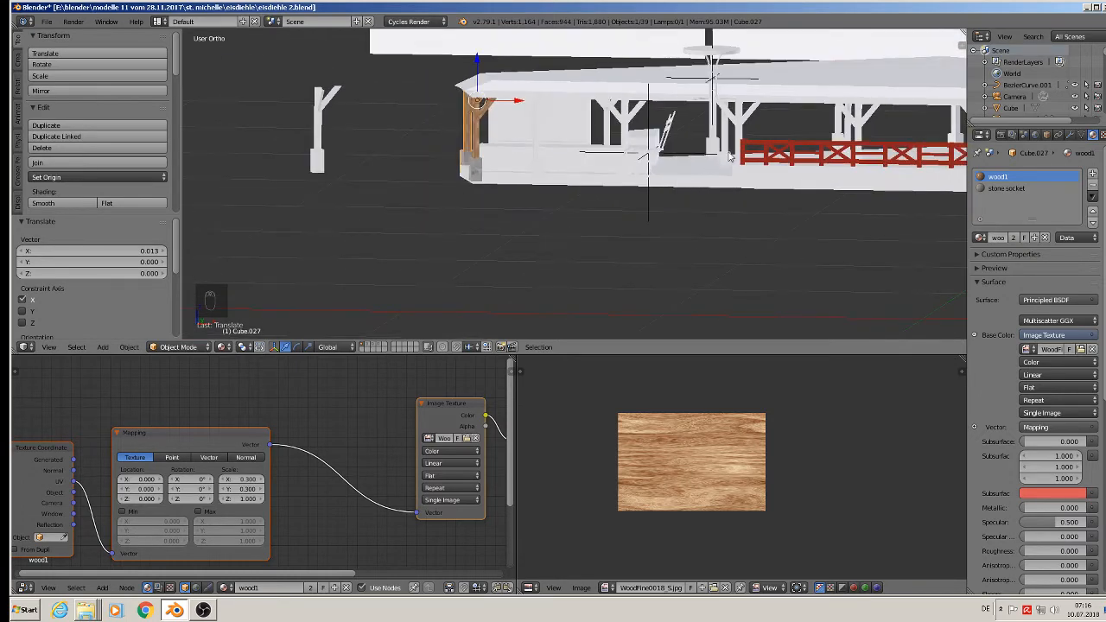
pyautogui.click(1070, 135)
pyautogui.moveTo(829, 209); pyautogui.dragTo(585, 213, button='middle')
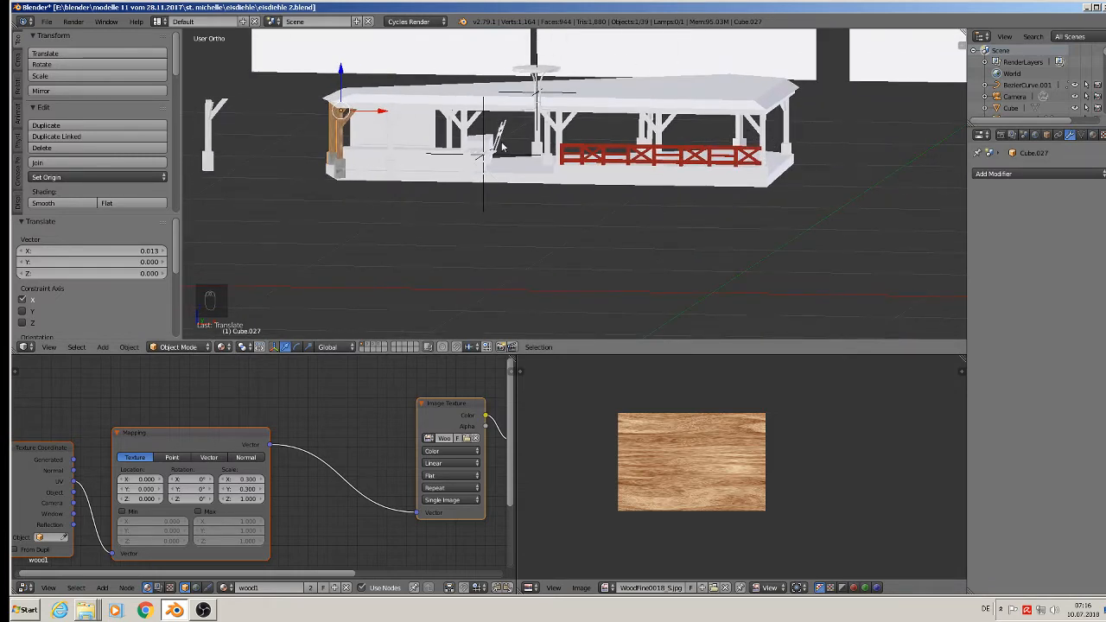
pyautogui.scroll(5, 484, 140)
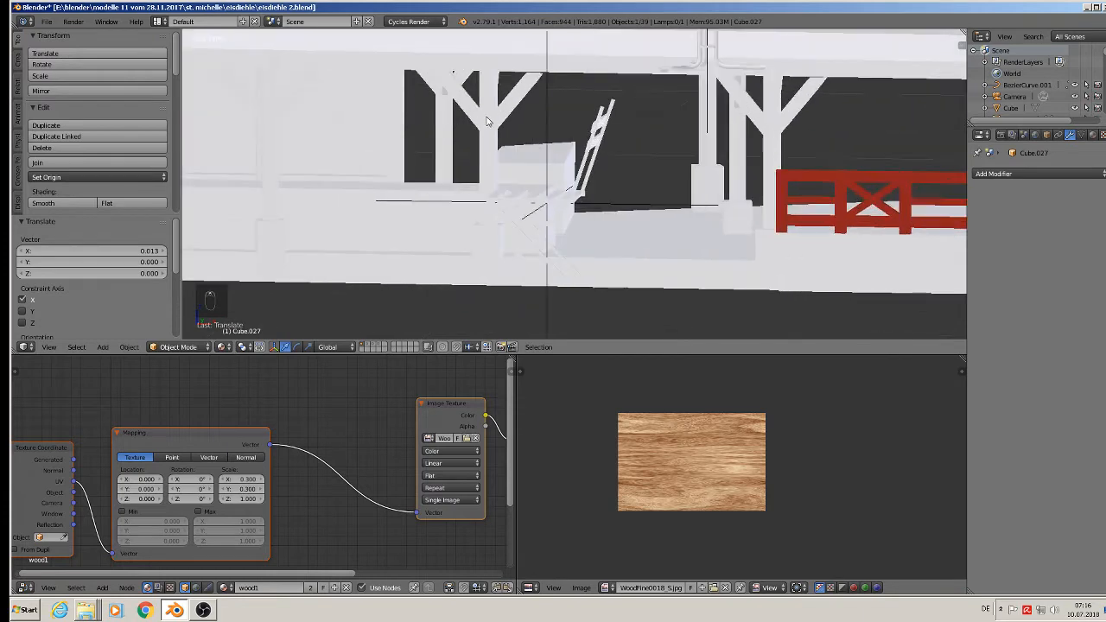
pyautogui.rightClick(486, 120)
pyautogui.scroll(2, 493, 119)
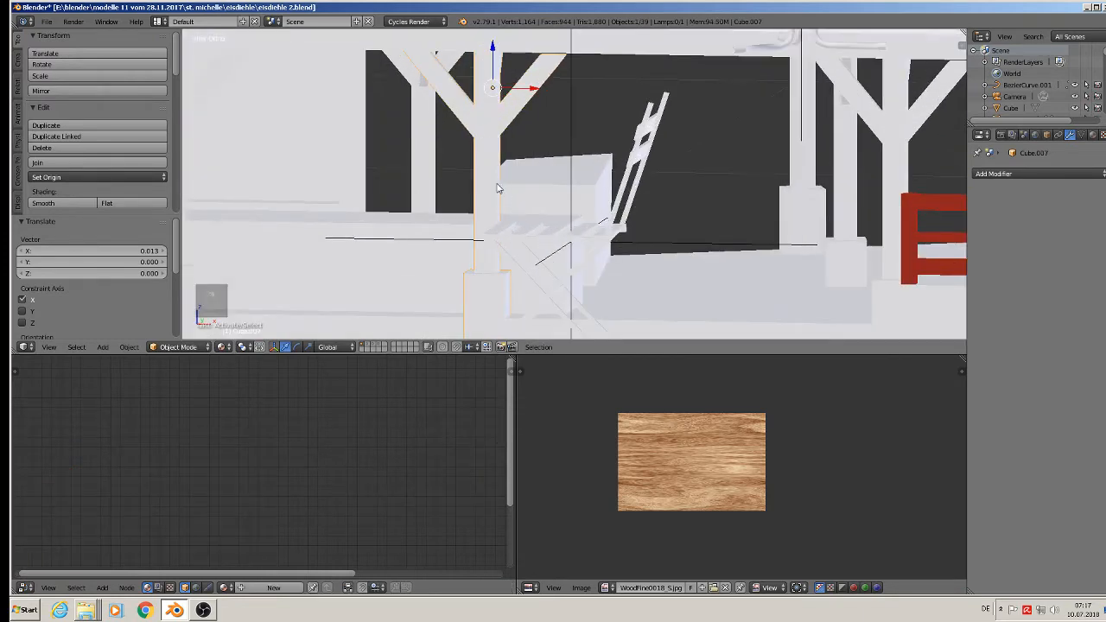
pyautogui.keyDown('shift'); pyautogui.moveTo(497, 189); pyautogui.dragTo(573, 165, button='middle'); pyautogui.keyUp('shift')
pyautogui.press('Tab')
pyautogui.press('a')
pyautogui.press('a')
pyautogui.press('a')
pyautogui.press('a')
pyautogui.press('a')
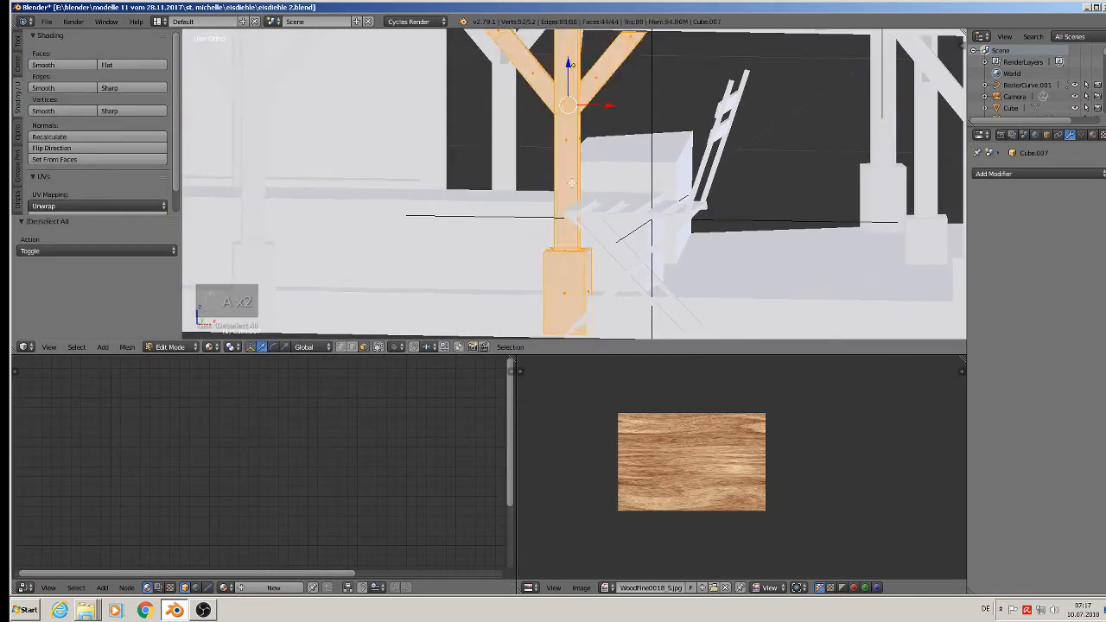
pyautogui.scroll(-1, 64, 144)
pyautogui.click(53, 194)
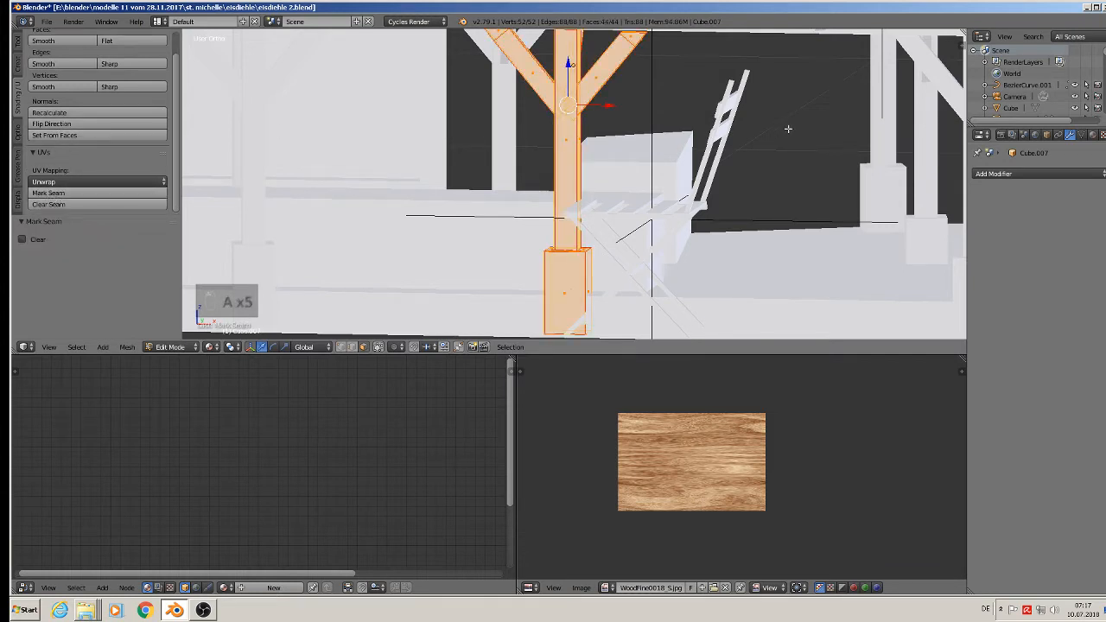
# - Try a cube projection UV unwrap on all faces of the double-braced post
pyautogui.press('a')
pyautogui.press('a')
pyautogui.press('a')
pyautogui.press('a')
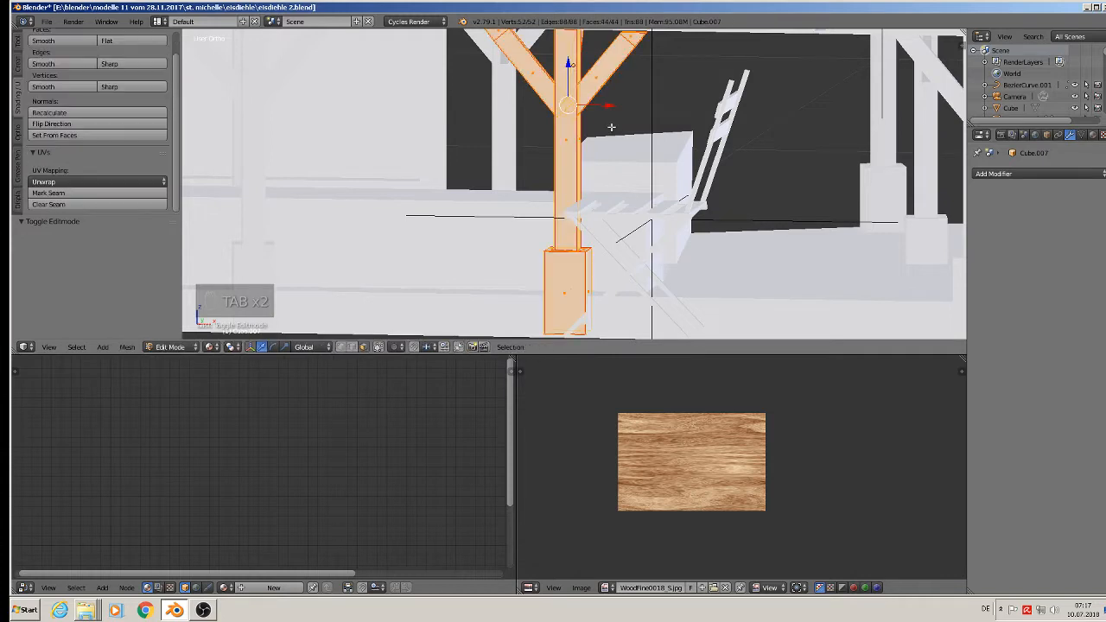
pyautogui.press('u')
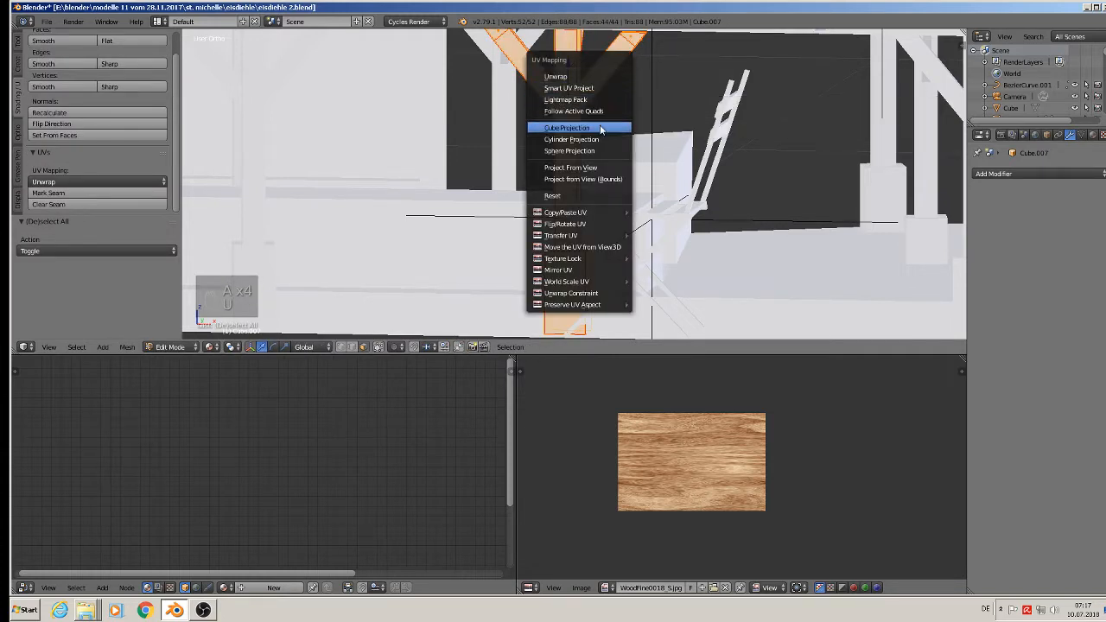
pyautogui.click(598, 127)
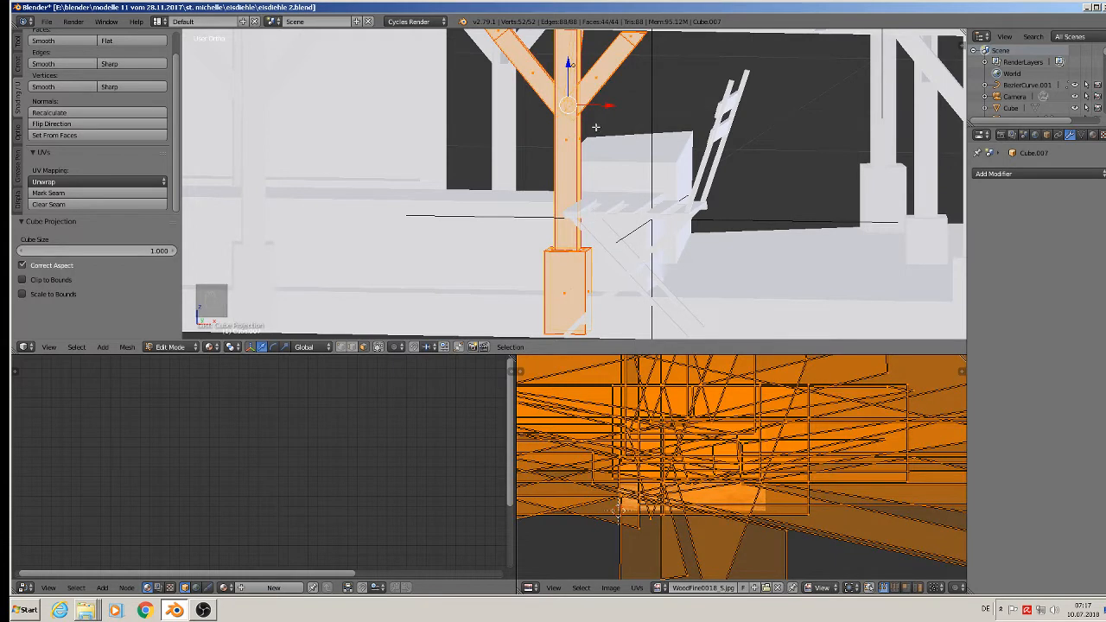
# - Apply the post's rotation and scale, and unwrap all its faces with a cube projection of cube size 1.000
pyautogui.press('Tab')
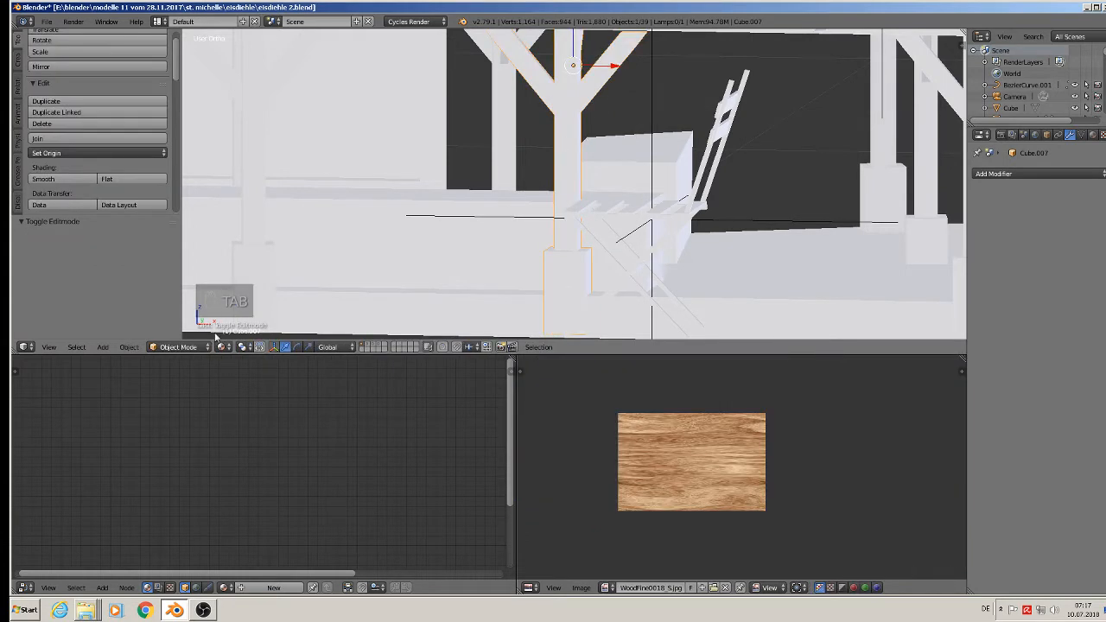
pyautogui.click(128, 347)
pyautogui.moveTo(182, 259)
pyautogui.click(283, 281)
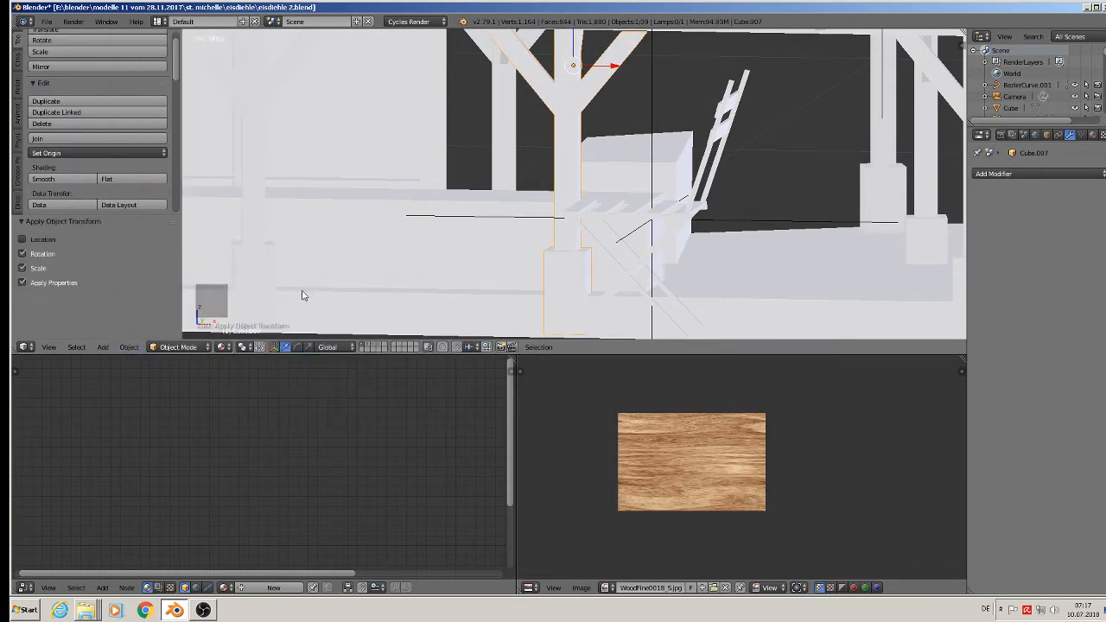
pyautogui.press('Tab')
pyautogui.press('u')
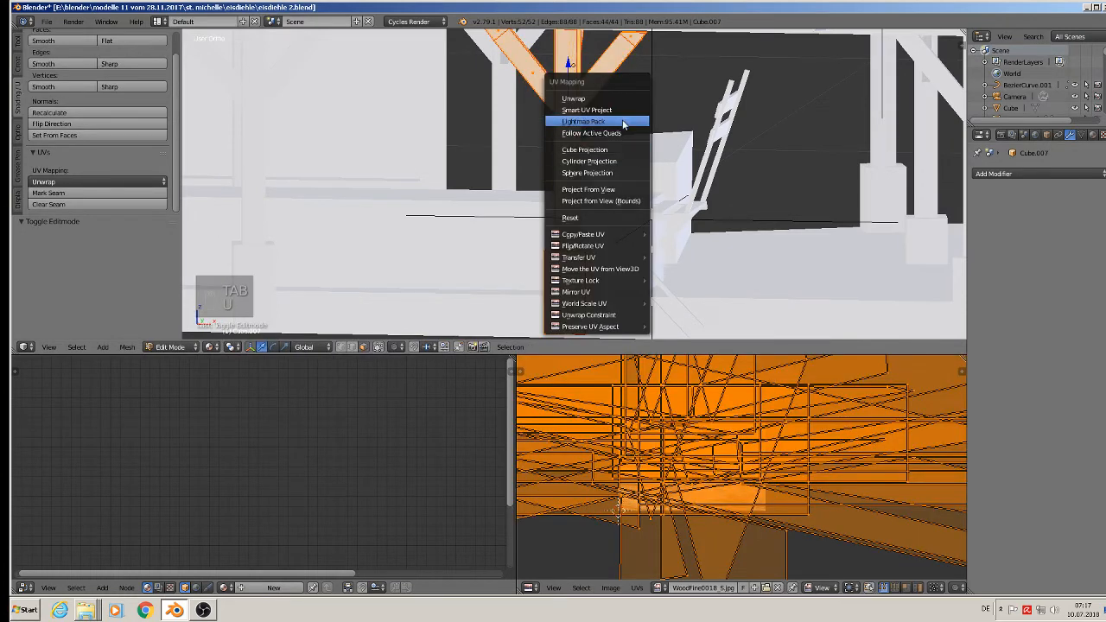
pyautogui.click(619, 150)
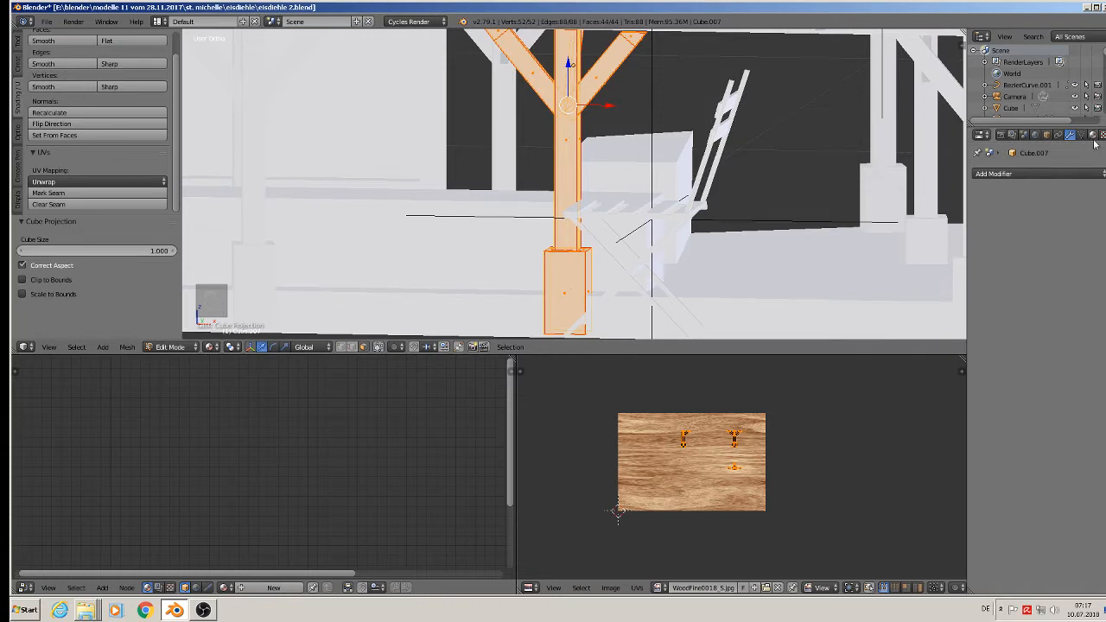
pyautogui.press('Tab')
pyautogui.press('Tab')
# - Give the double-braced post the wood1 material and add a second material slot with stone socket
pyautogui.scroll(-4, 319, 130)
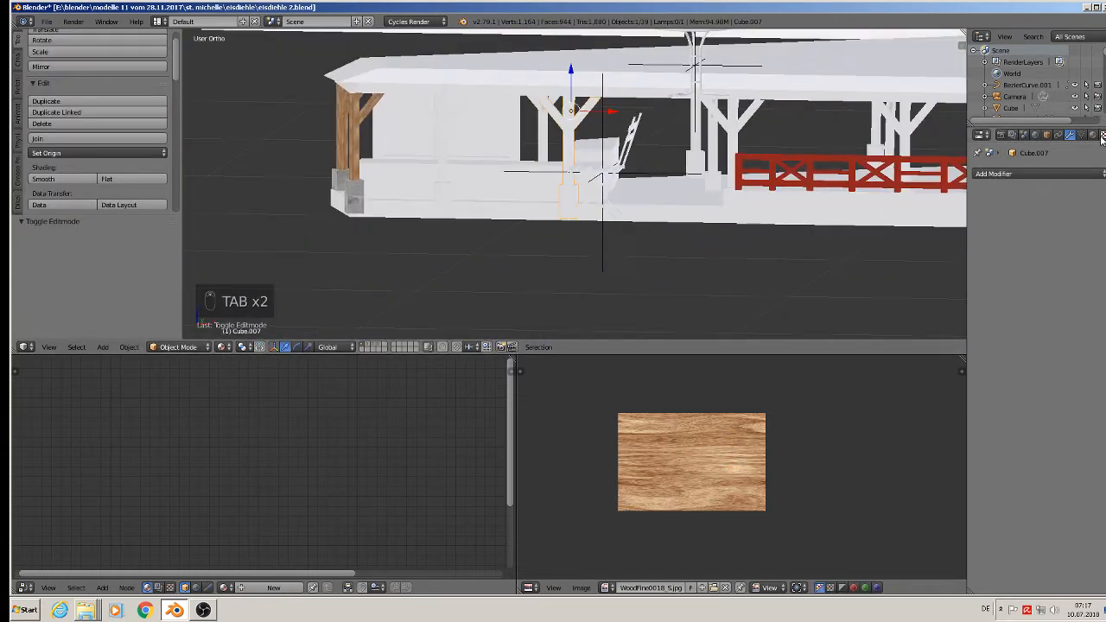
pyautogui.click(1092, 135)
pyautogui.click(995, 211)
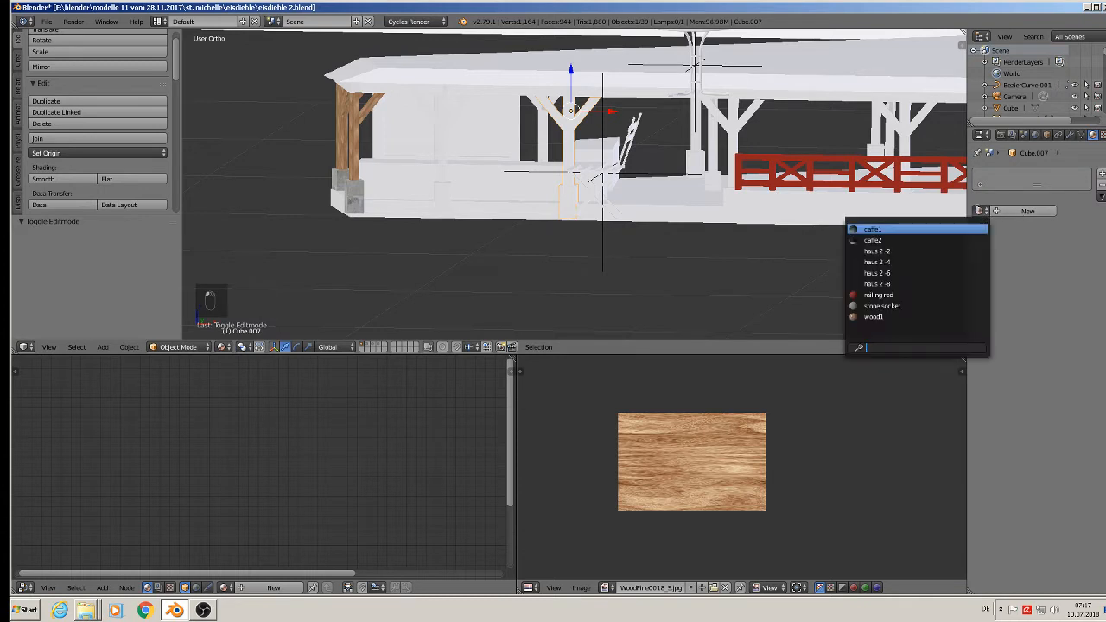
pyautogui.click(873, 316)
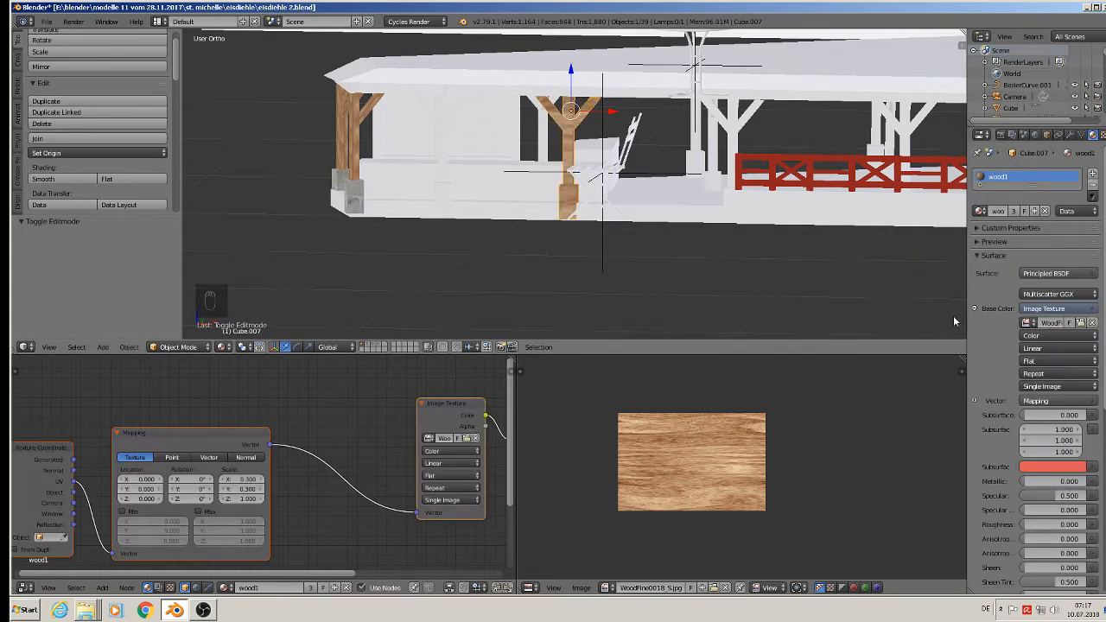
pyautogui.click(1092, 176)
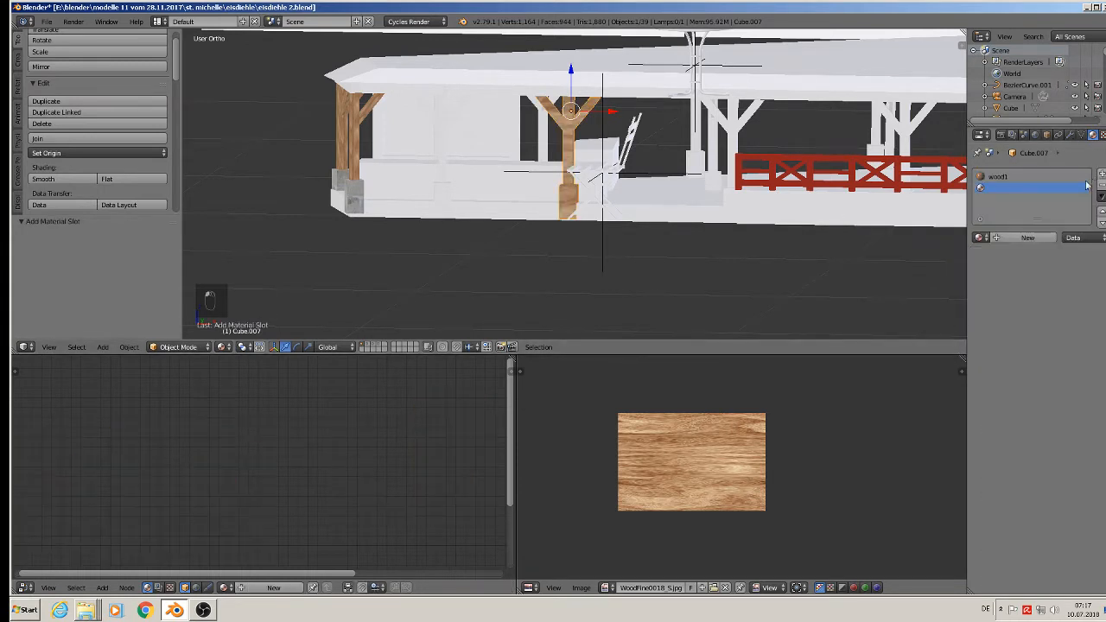
pyautogui.click(979, 238)
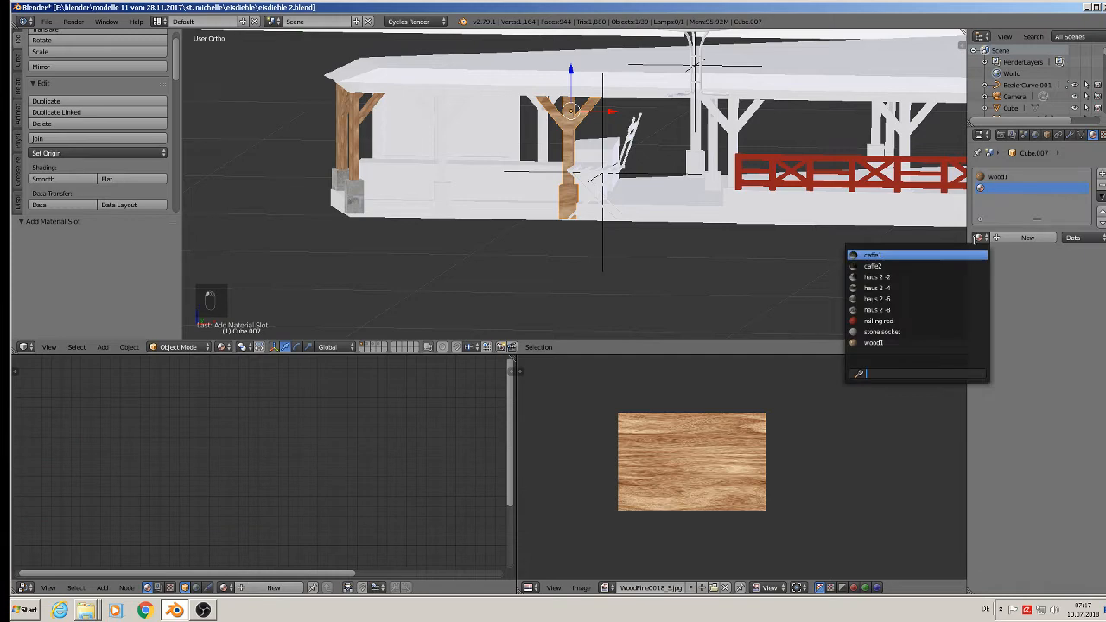
pyautogui.click(931, 333)
# - Set the roughness of the wood1 material to 0.861
pyautogui.scroll(3, 631, 182)
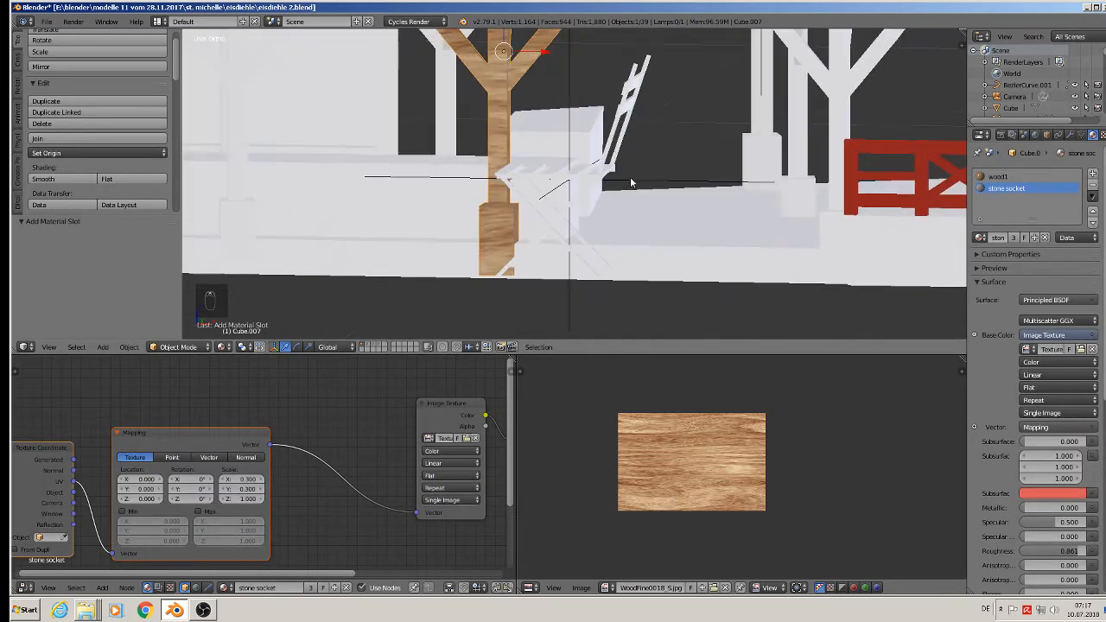
pyautogui.scroll(2, 631, 183)
pyautogui.scroll(-2, 509, 212)
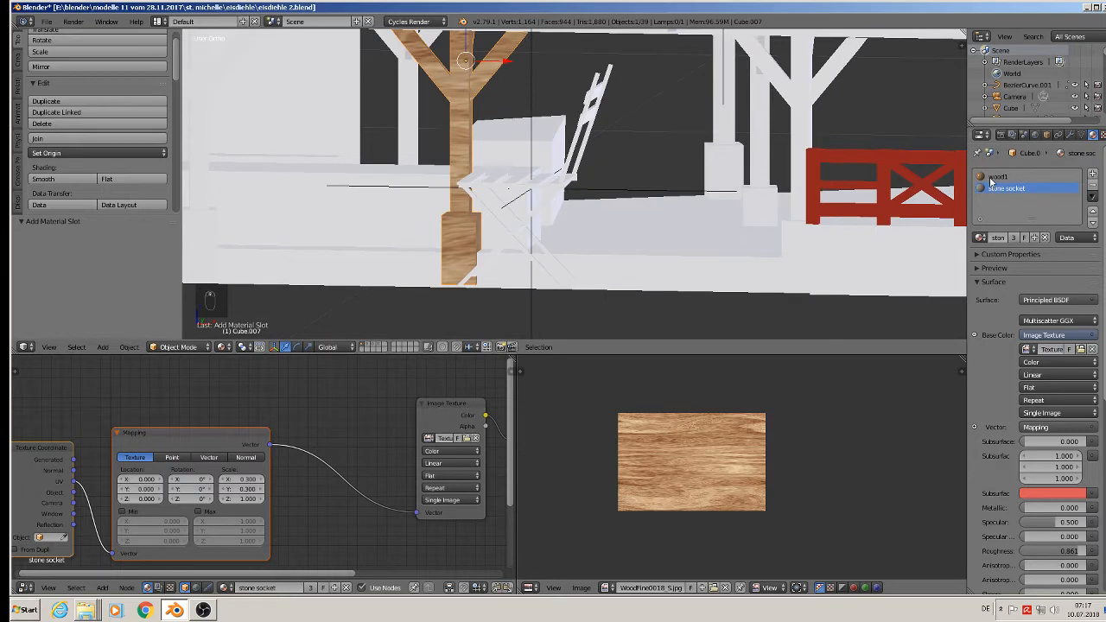
pyautogui.click(1011, 177)
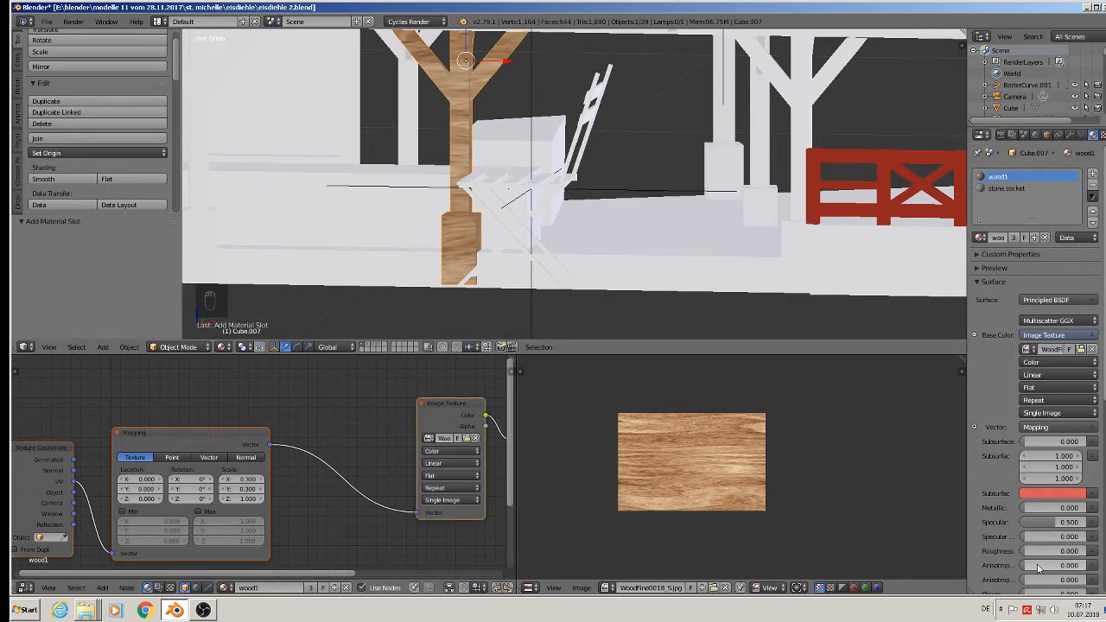
pyautogui.moveTo(1023, 554); pyautogui.dragTo(1071, 551)
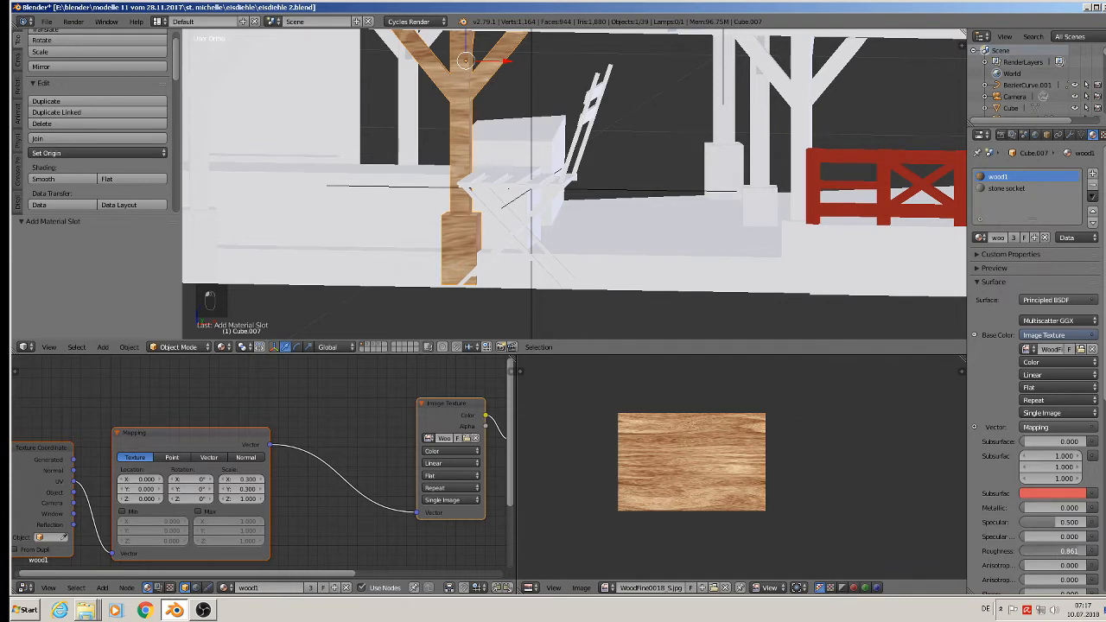
# - Select all faces of the post's base block and assign the stone socket material to them
pyautogui.keyDown('shift'); pyautogui.moveTo(405, 172); pyautogui.dragTo(830, 229, button='middle'); pyautogui.keyUp('shift')
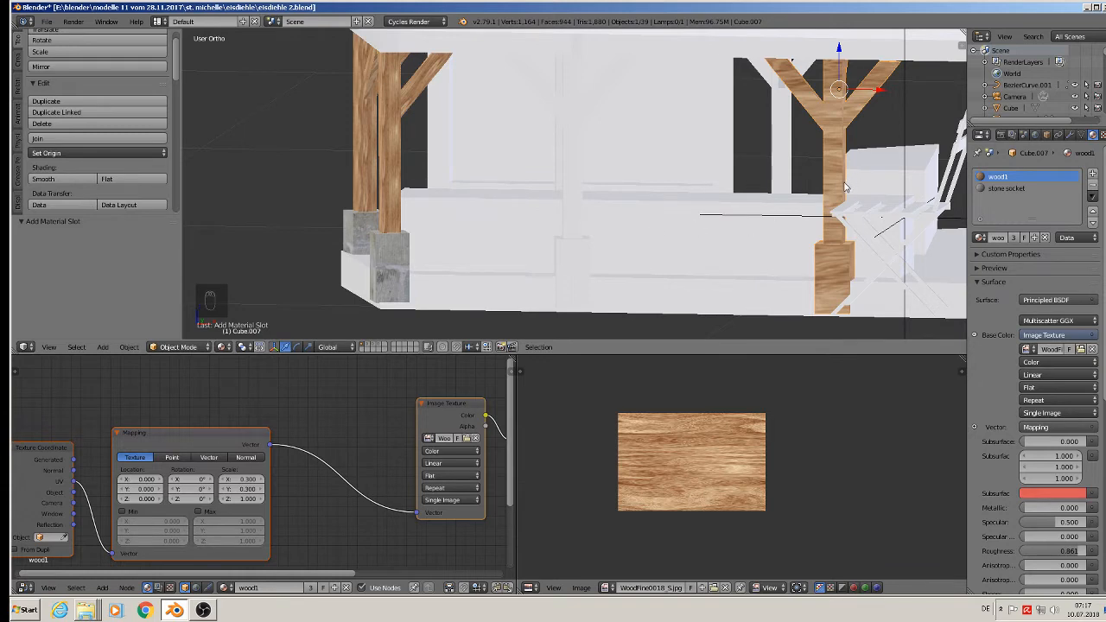
pyautogui.keyDown('shift'); pyautogui.moveTo(855, 192); pyautogui.dragTo(674, 157, button='middle'); pyautogui.keyUp('shift')
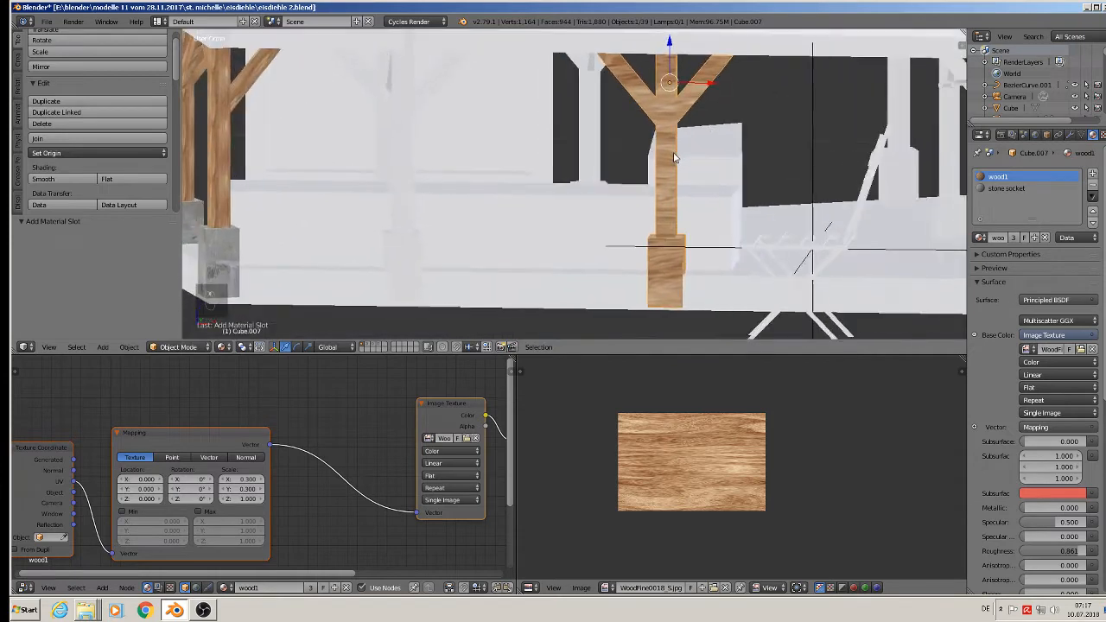
pyautogui.scroll(3, 674, 157)
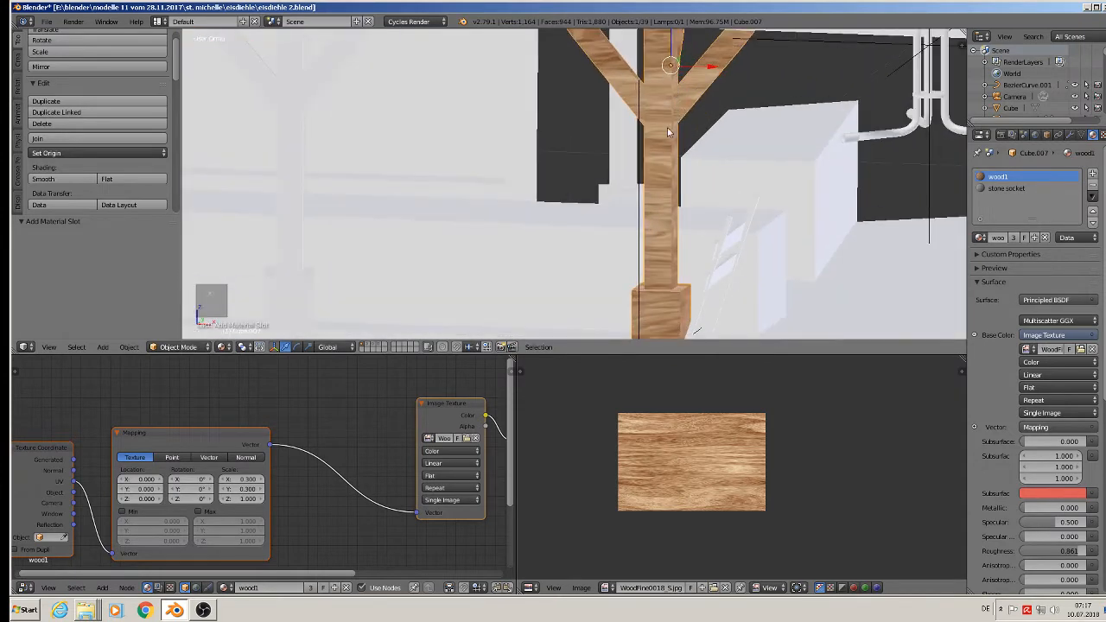
pyautogui.keyDown('shift'); pyautogui.moveTo(690, 204); pyautogui.dragTo(659, 108, button='middle'); pyautogui.keyUp('shift')
pyautogui.scroll(2, 658, 108)
pyautogui.press('Tab')
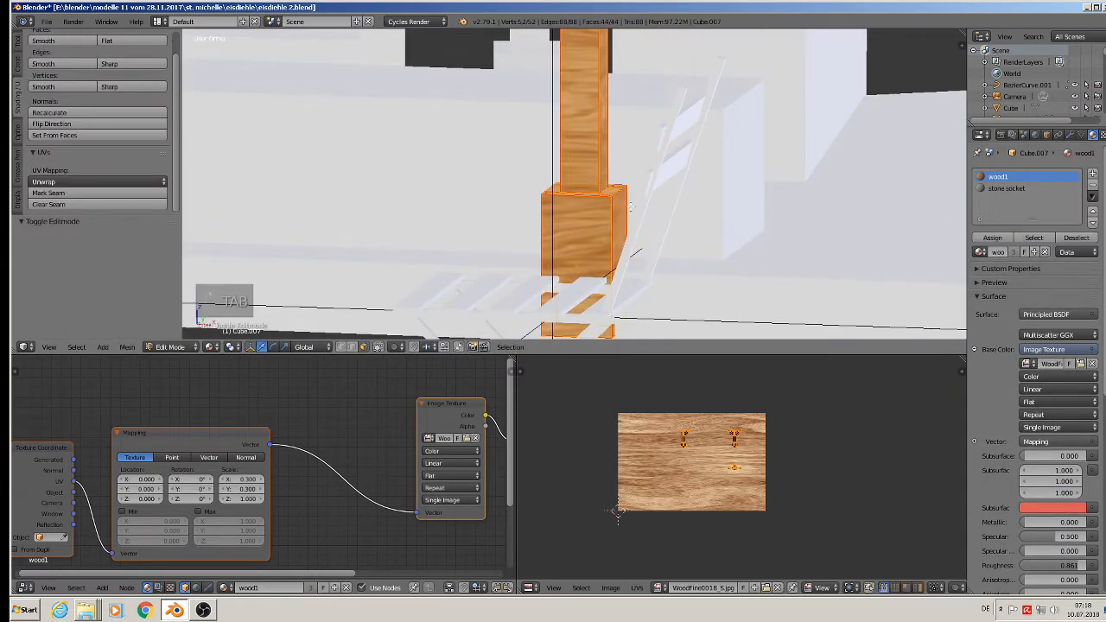
pyautogui.click(363, 346)
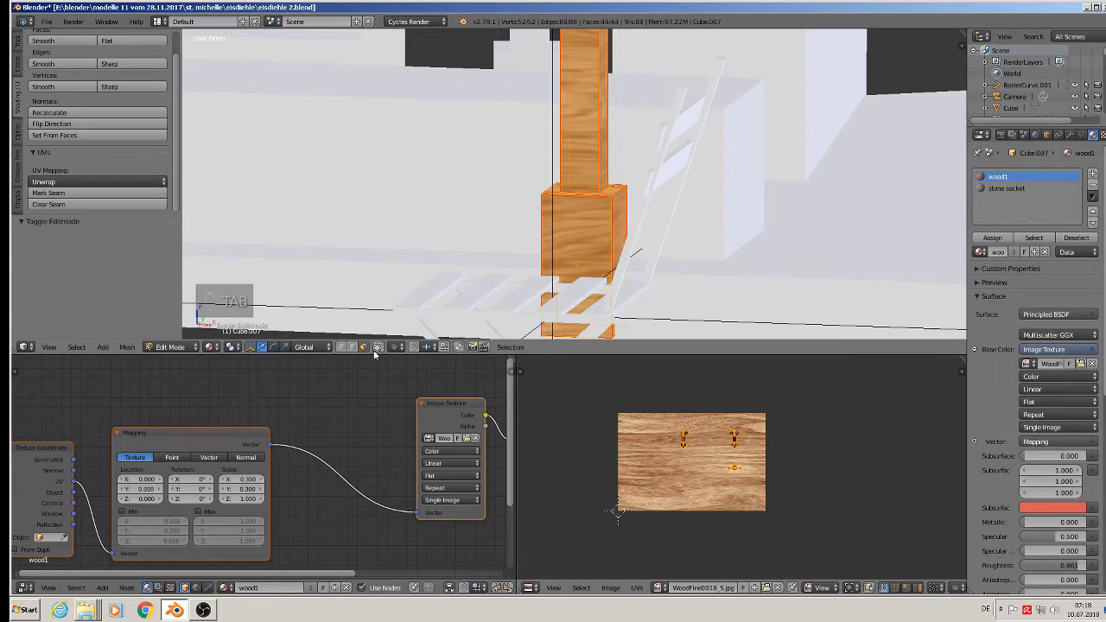
pyautogui.keyDown('alt'); pyautogui.rightClick(614, 235); pyautogui.keyUp('alt')
pyautogui.press('ctrl+KP_Add')
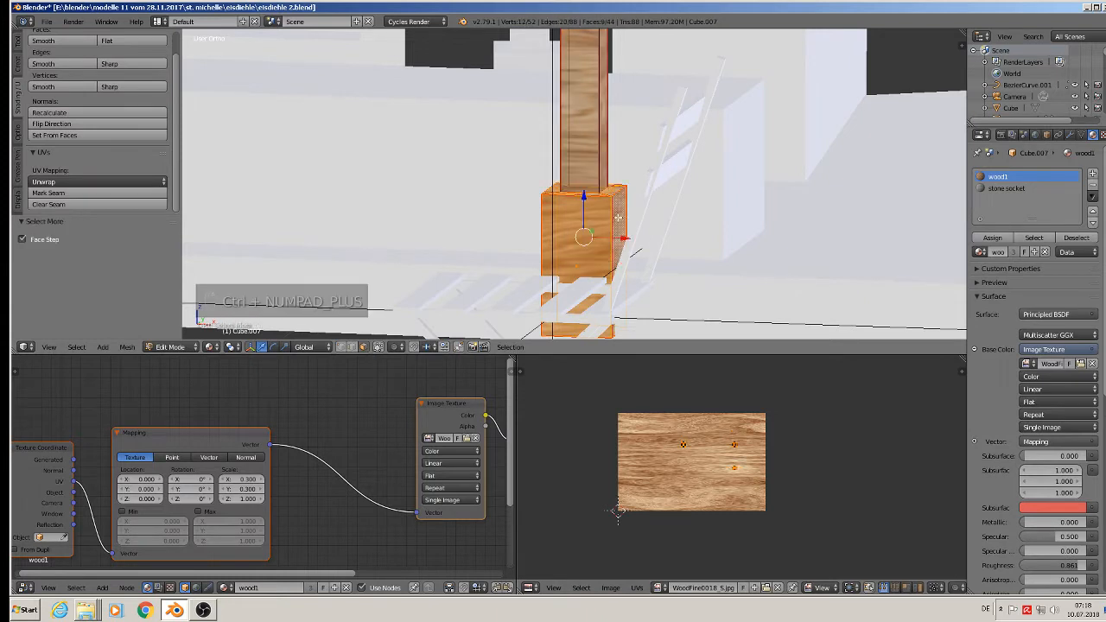
pyautogui.click(1002, 189)
pyautogui.click(993, 238)
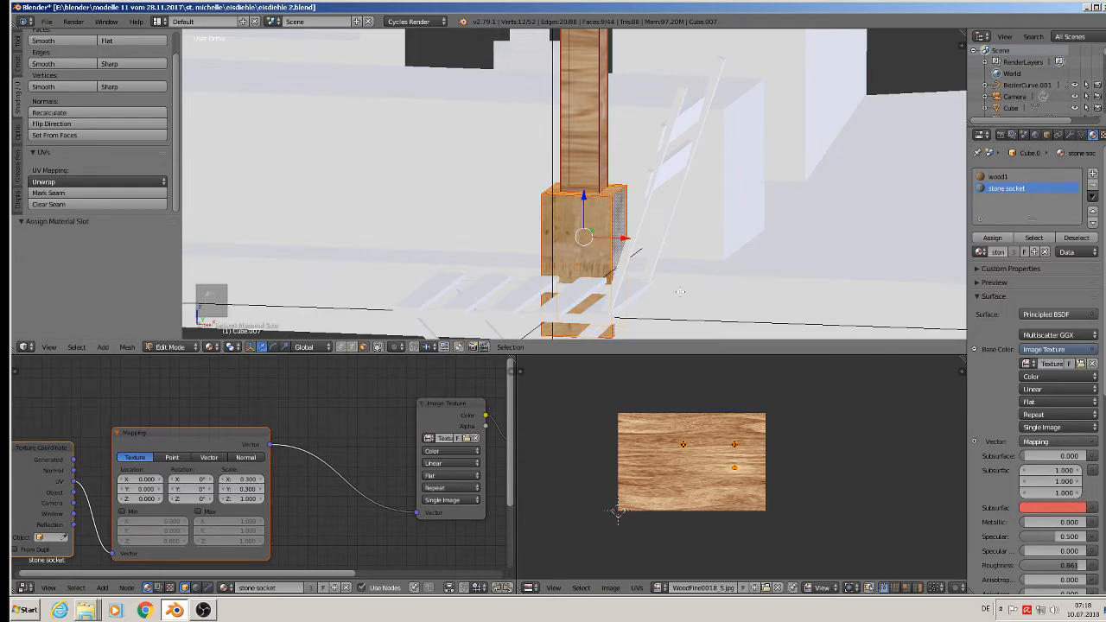
# - Select the side faces of the post's vertical shaft and rotate their UVs 90° so the grain runs upright
pyautogui.moveTo(544, 172); pyautogui.dragTo(592, 248, button='middle')
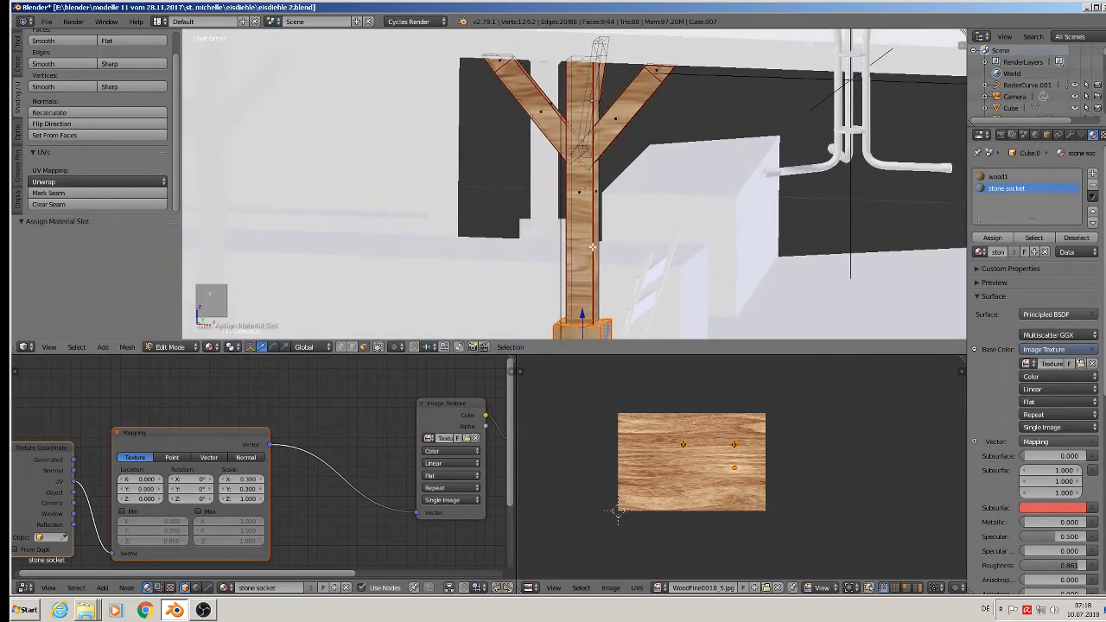
pyautogui.keyDown('alt'); pyautogui.rightClick(592, 190); pyautogui.keyUp('alt')
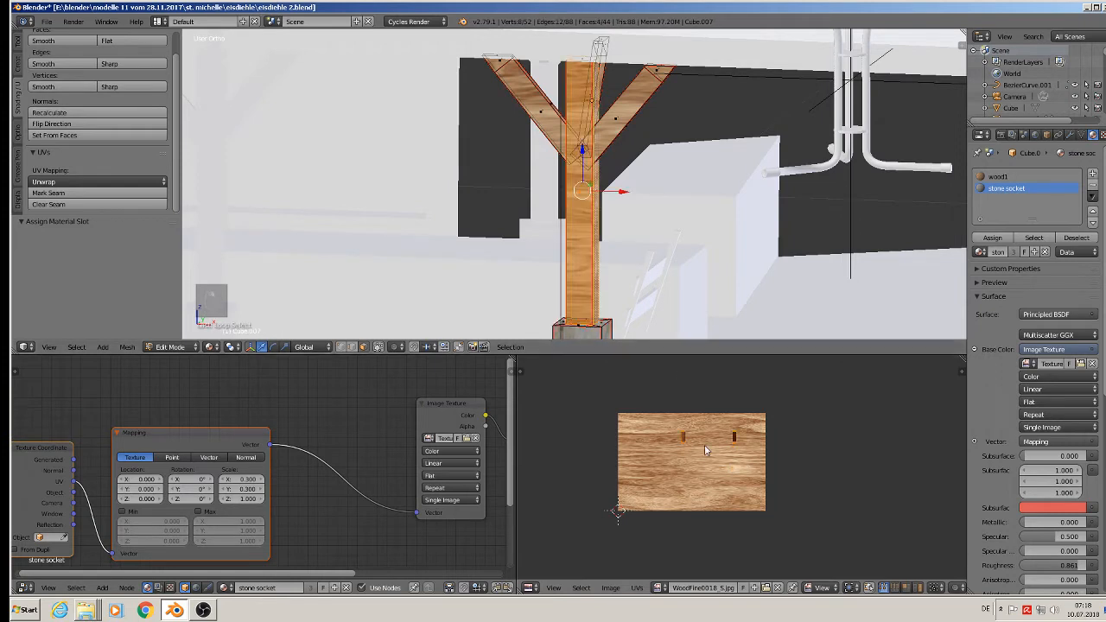
pyautogui.write('r90')
pyautogui.doubleClick(724, 495)
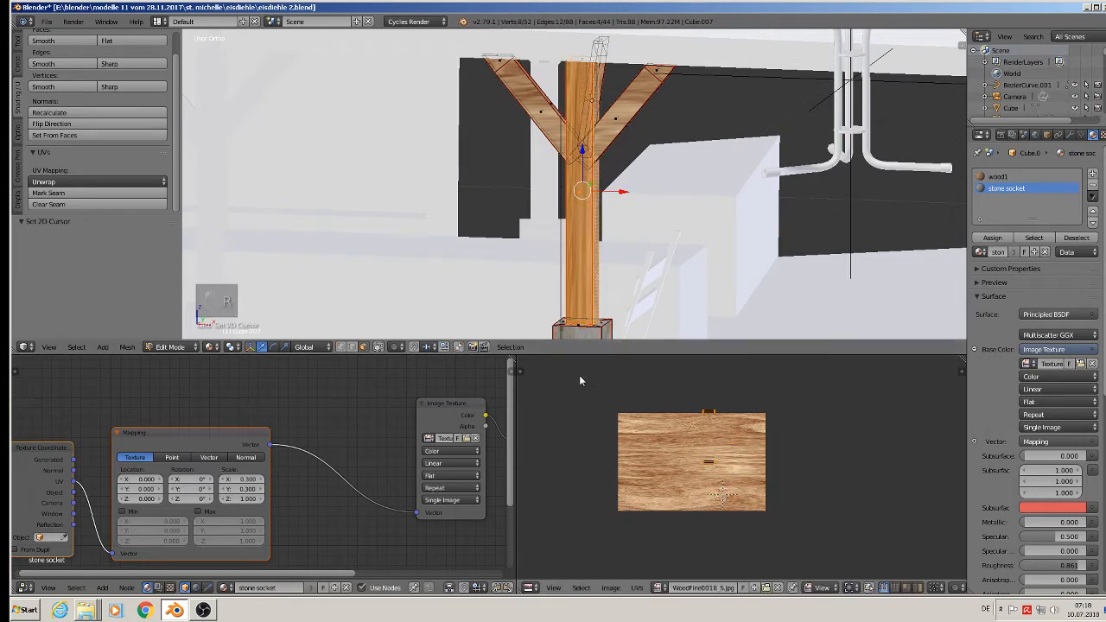
# - Select the linked faces of the post's right-hand diagonal brace and rotate their UVs so the grain follows the beam
pyautogui.rightClick(616, 118)
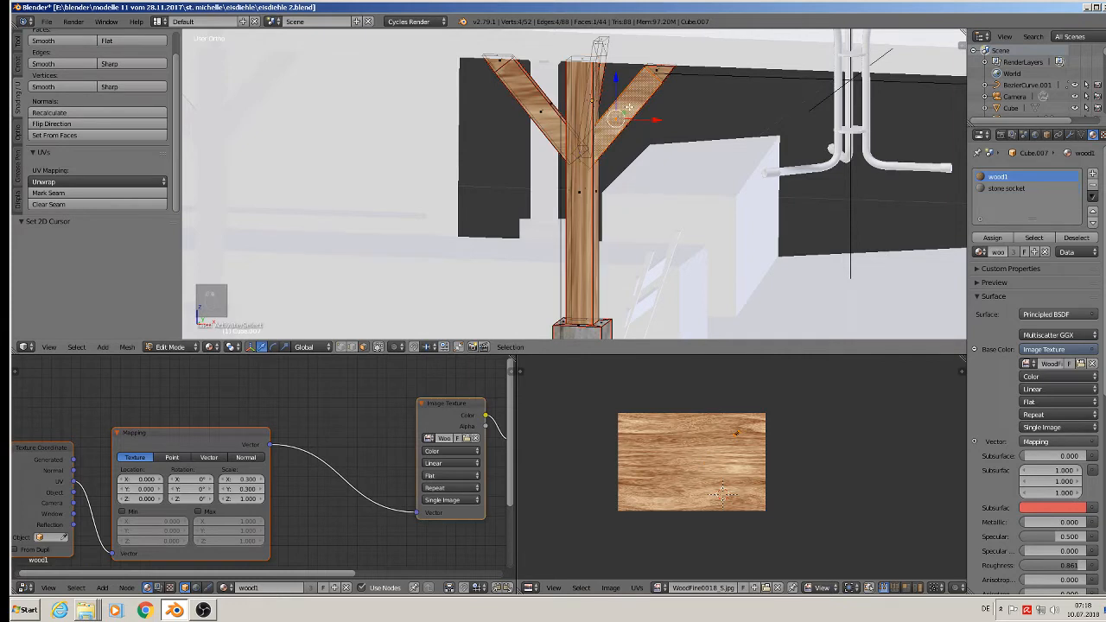
pyautogui.press('l')
pyautogui.press('l')
pyautogui.press('l')
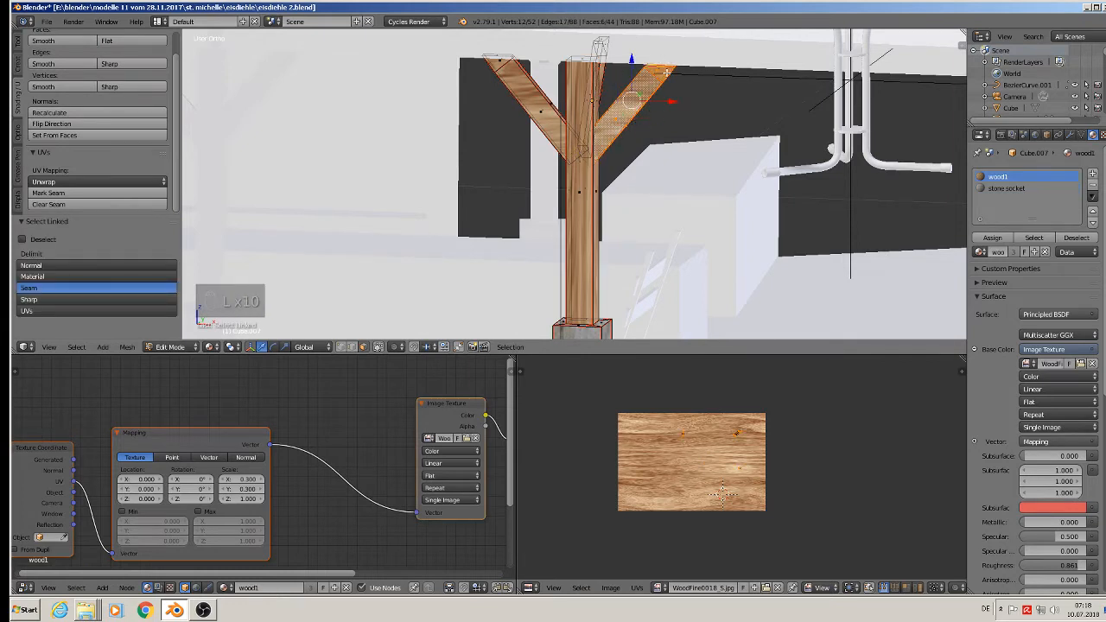
pyautogui.scroll(2, 713, 445)
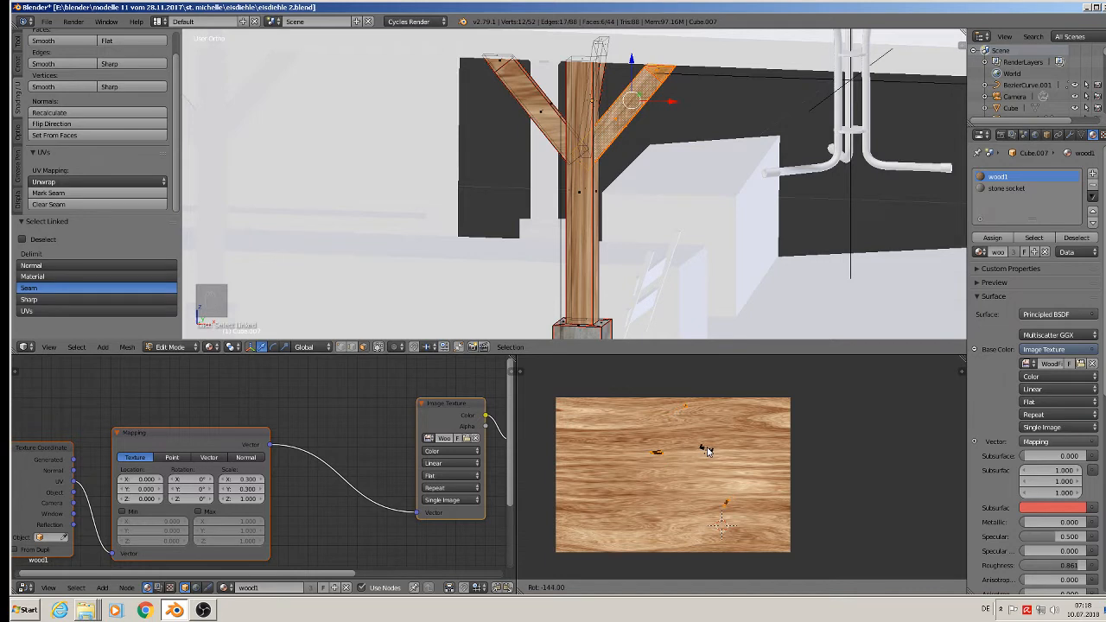
pyautogui.click(708, 451)
pyautogui.press('a')
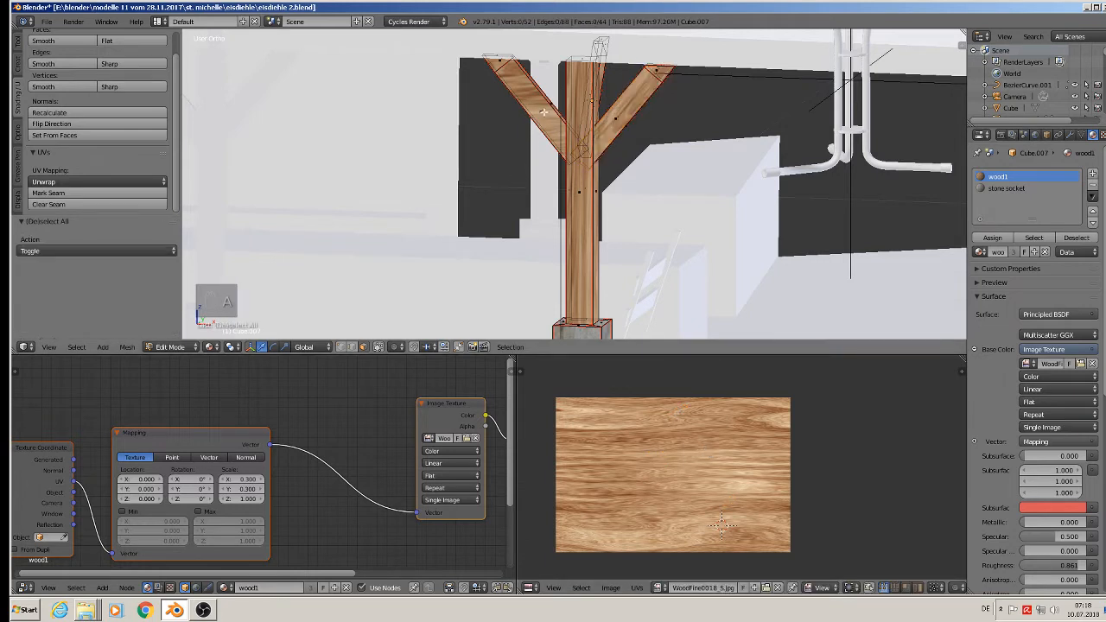
# - Select the linked faces of the post's left-hand diagonal brace and rotate their UVs by about -34.9° to align the grain
pyautogui.press('l')
pyautogui.press('l')
pyautogui.press('l')
pyautogui.press('l')
pyautogui.press('l')
pyautogui.press('l')
pyautogui.press('l')
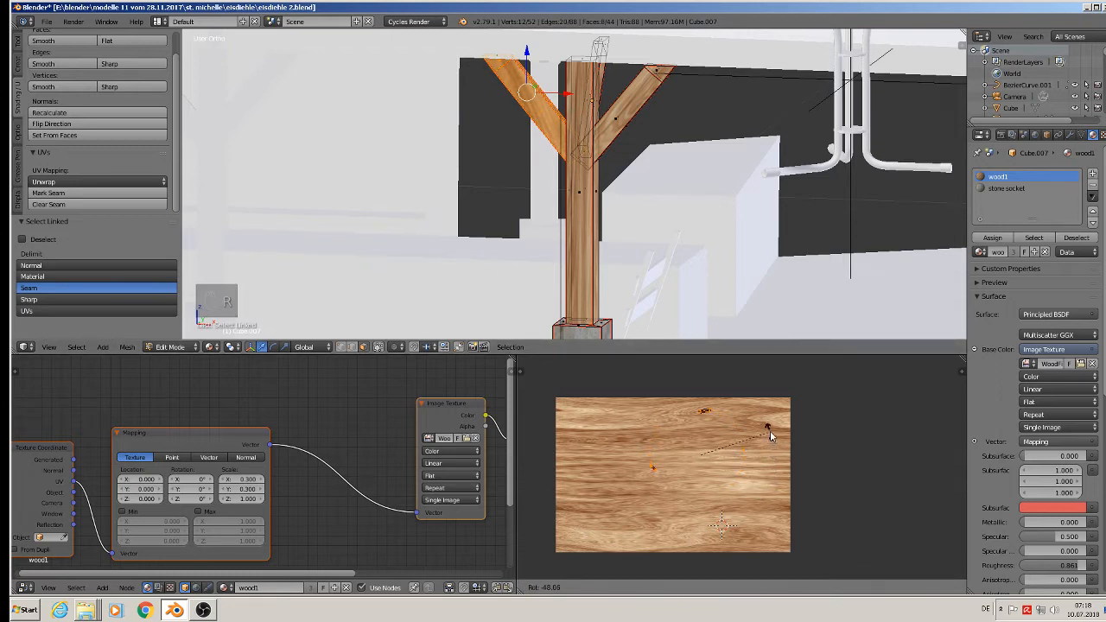
pyautogui.click(769, 453)
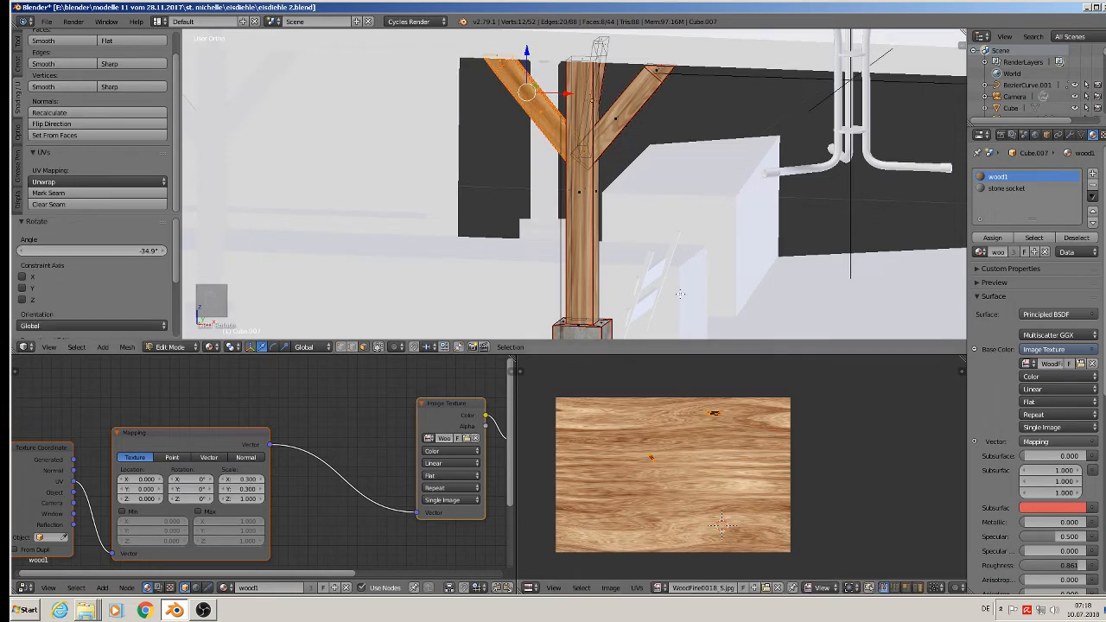
pyautogui.press('Tab')
# - Replace the untextured post beside the left corner with a duplicate of the textured double-braced post, moved about -0.335 along X
pyautogui.scroll(-3, 616, 219)
pyautogui.moveTo(617, 219); pyautogui.dragTo(629, 261, button='middle')
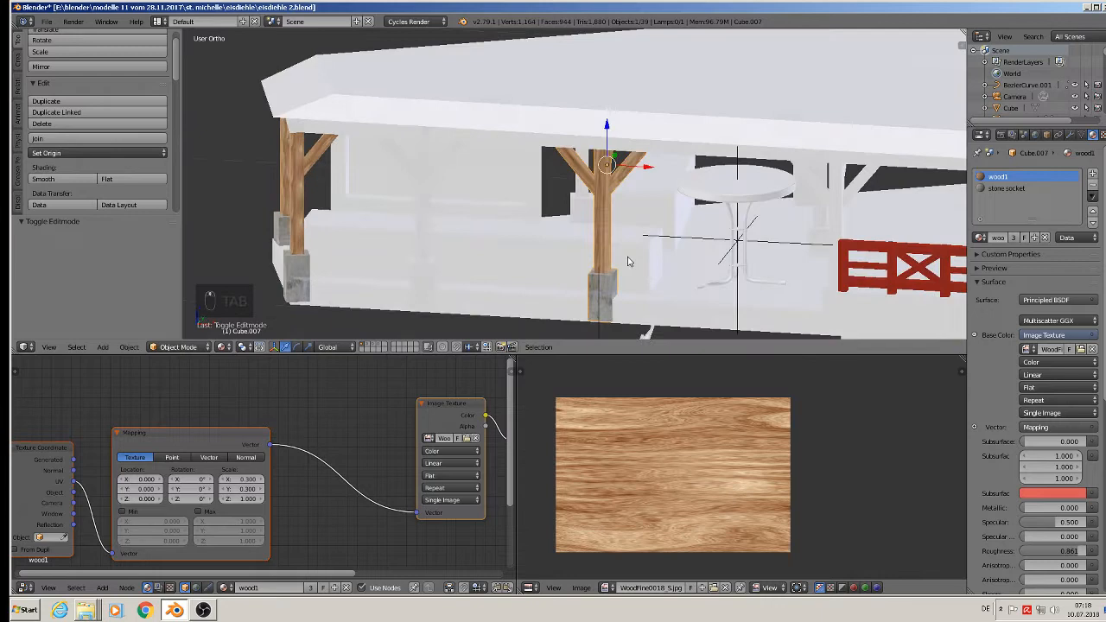
pyautogui.rightClick(422, 275)
pyautogui.press('x')
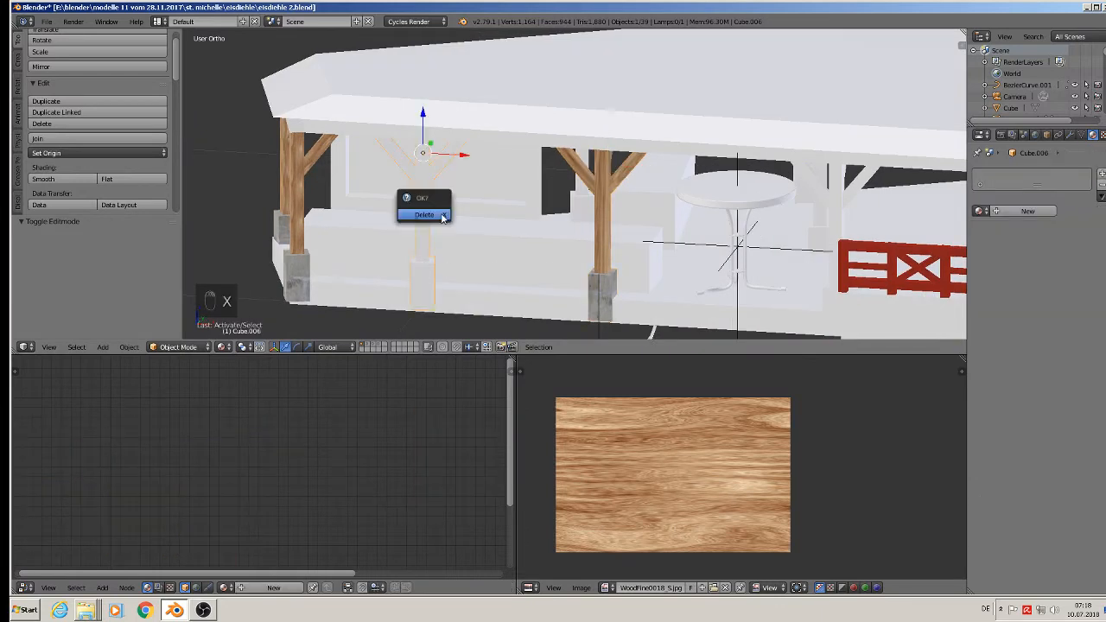
pyautogui.click(450, 214)
pyautogui.rightClick(596, 185)
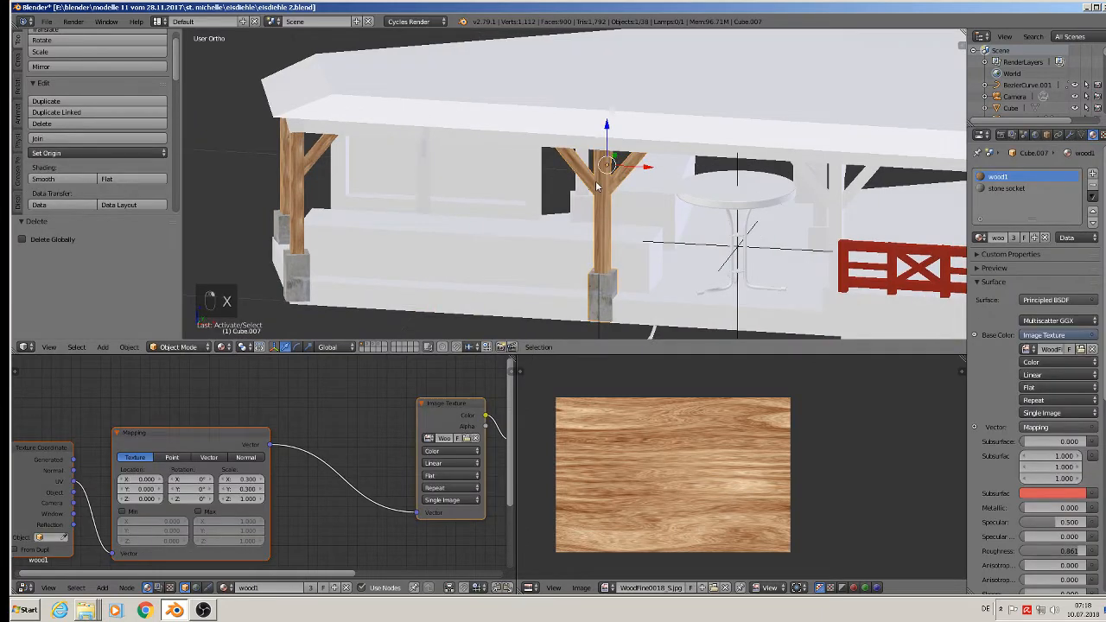
pyautogui.hotkey('shift', 'd')
pyautogui.click(499, 181)
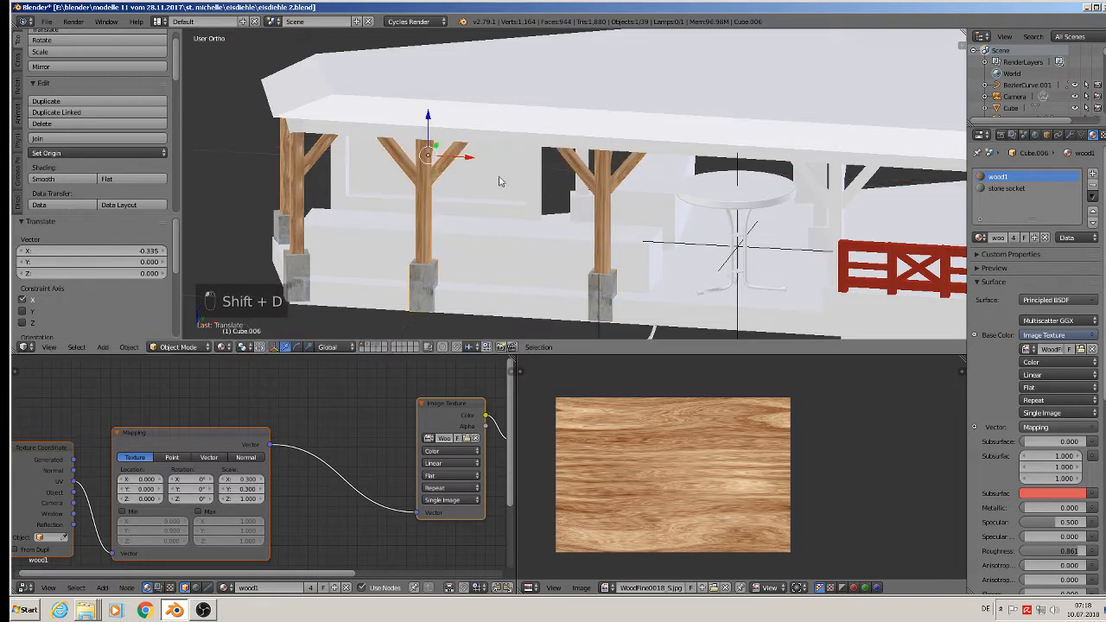
# - Replace the untextured post at the red railing's left end with a duplicate of the textured double-braced post, moved about 0.453 along X
pyautogui.keyDown('shift'); pyautogui.moveTo(795, 289); pyautogui.dragTo(666, 263, button='middle'); pyautogui.keyUp('shift')
pyautogui.scroll(-2, 675, 261)
pyautogui.rightClick(697, 217)
pyautogui.press('x')
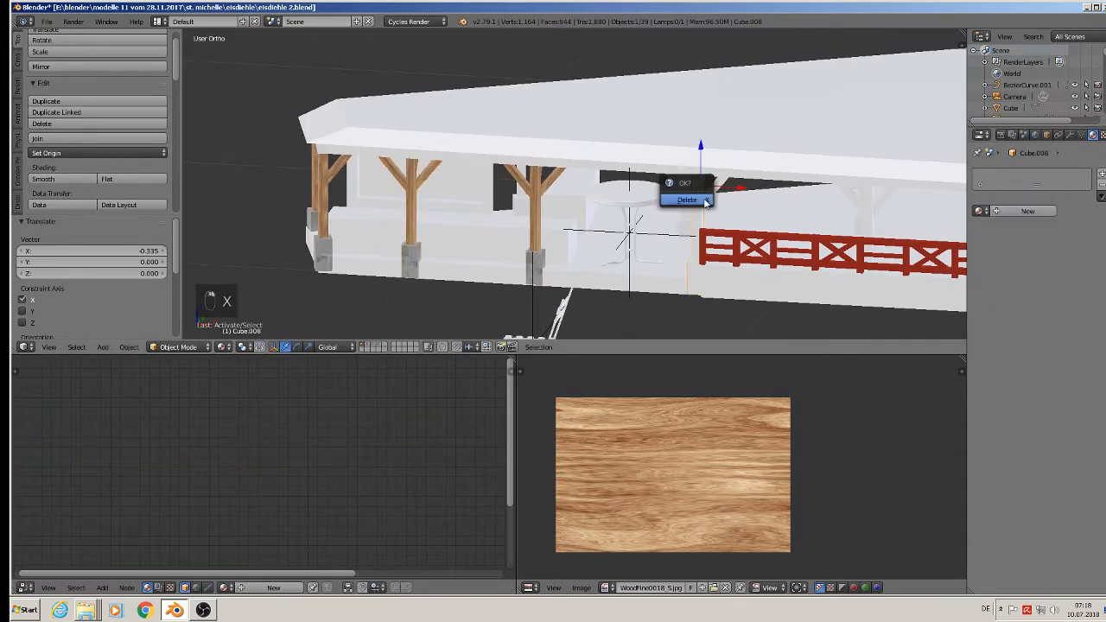
pyautogui.click(687, 199)
pyautogui.rightClick(530, 221)
pyautogui.hotkey('shift', 'd')
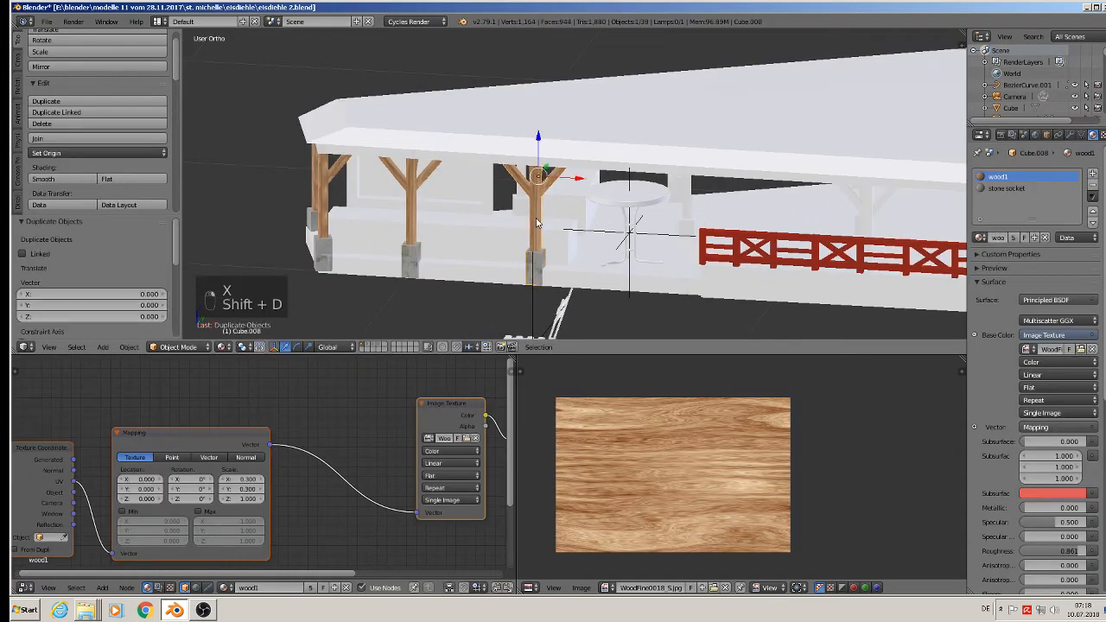
pyautogui.click(740, 212)
# - Replace the untextured post behind the middle of the railing with a textured double-braced duplicate, moved about 0.427 along X
pyautogui.keyDown('shift'); pyautogui.moveTo(769, 263); pyautogui.dragTo(635, 295, button='middle'); pyautogui.keyUp('shift')
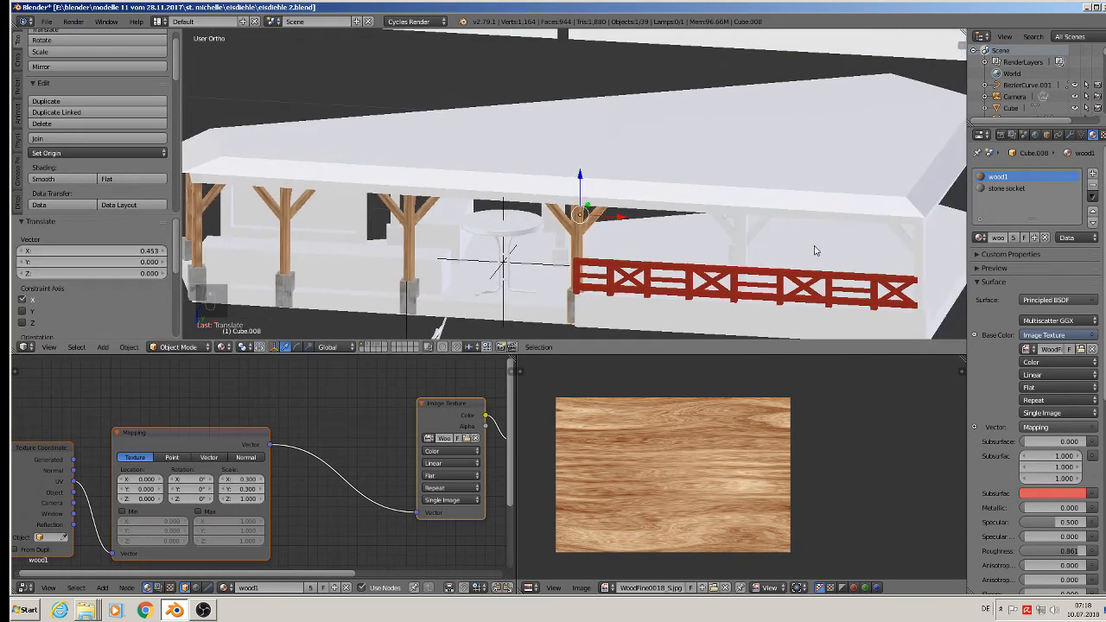
pyautogui.rightClick(730, 236)
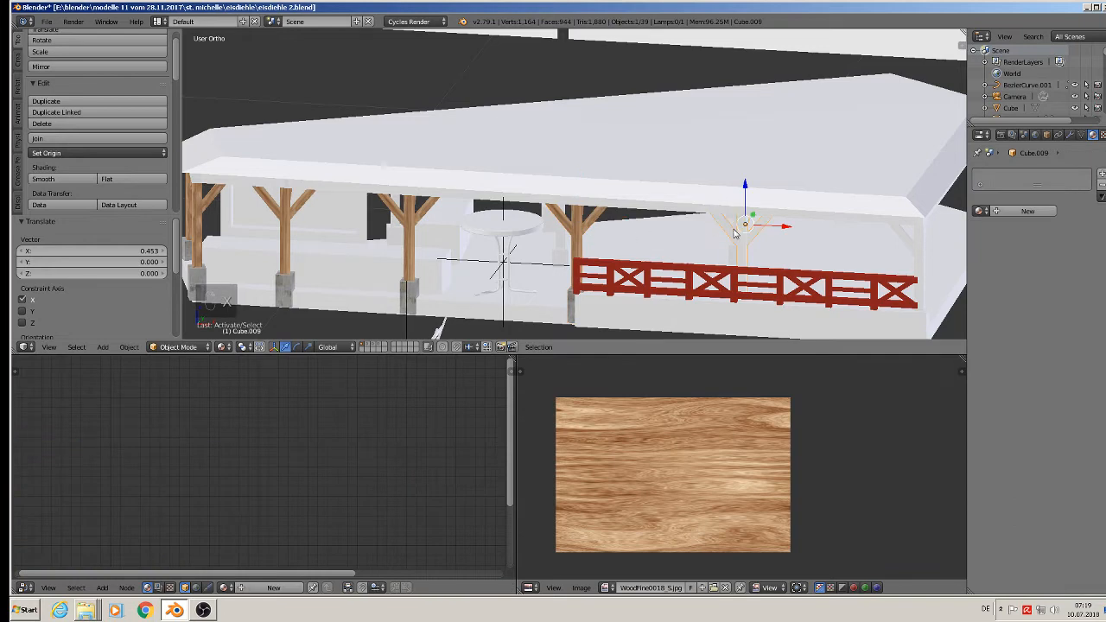
pyautogui.press('x')
pyautogui.click(730, 227)
pyautogui.rightClick(577, 234)
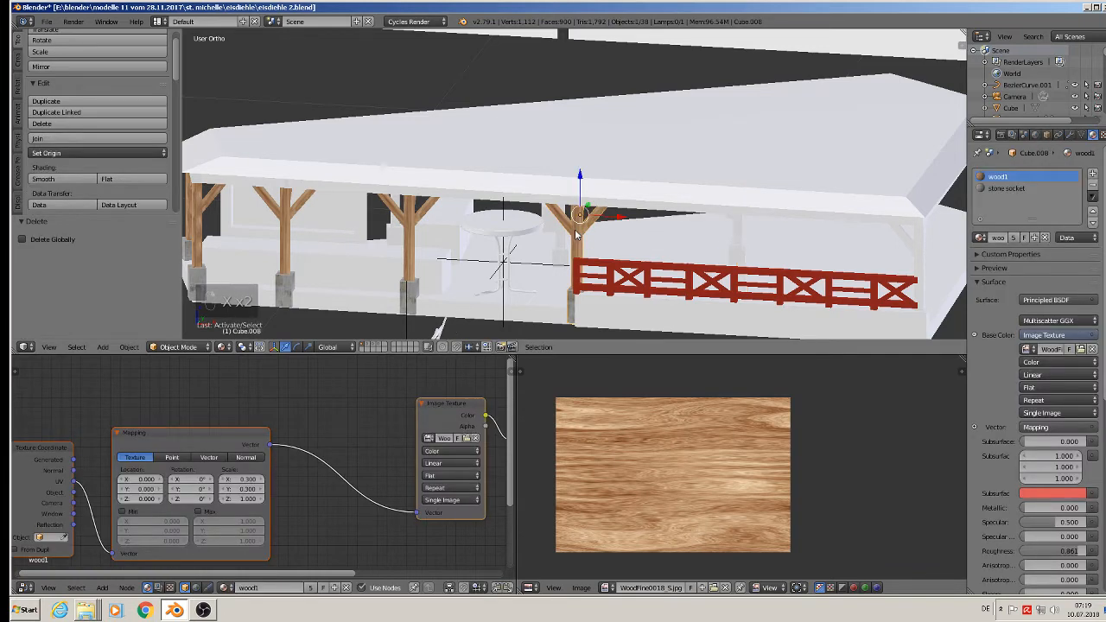
pyautogui.hotkey('shift', 'd')
pyautogui.press('x')
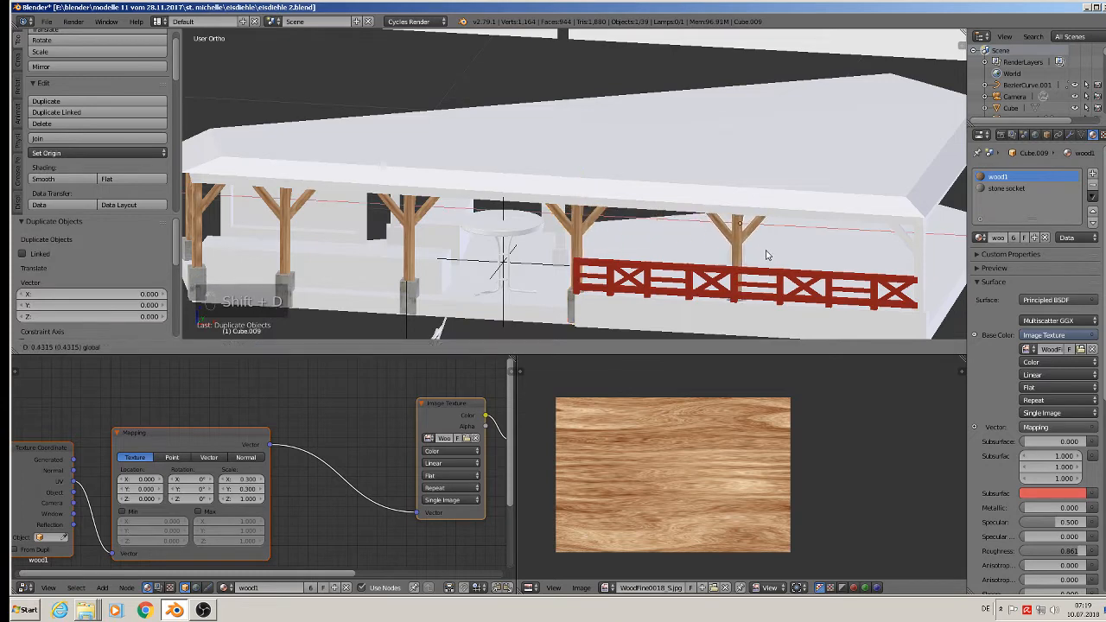
pyautogui.click(764, 255)
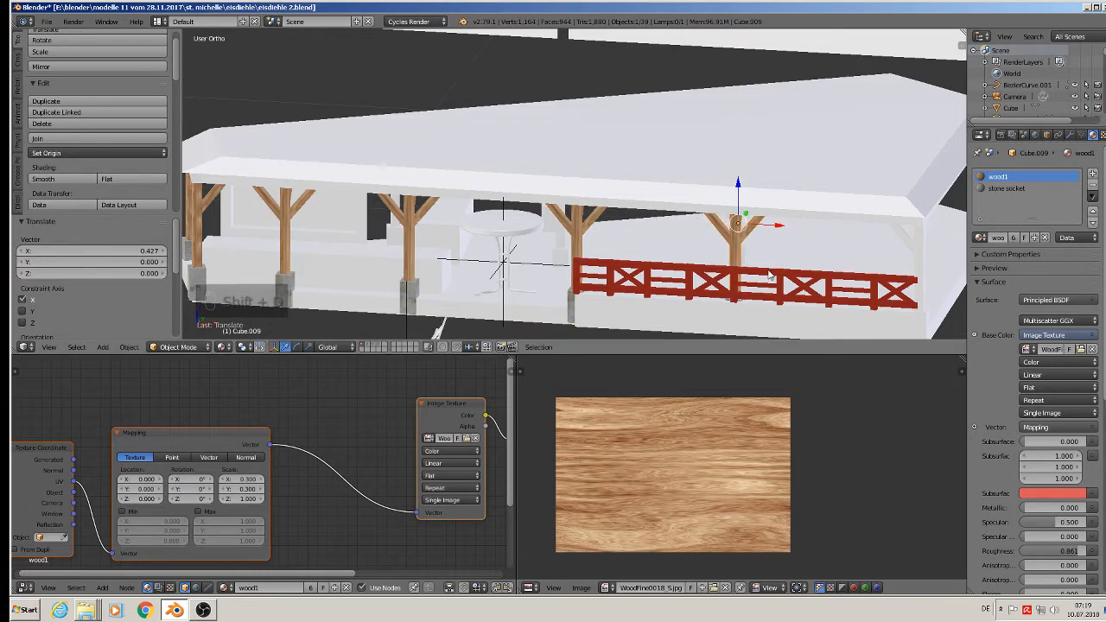
# - Replace the untextured corner post at the railing's right end with a duplicate of the textured left corner post, moved along X
pyautogui.moveTo(779, 286); pyautogui.dragTo(664, 232, button='middle')
pyautogui.scroll(-1, 739, 296)
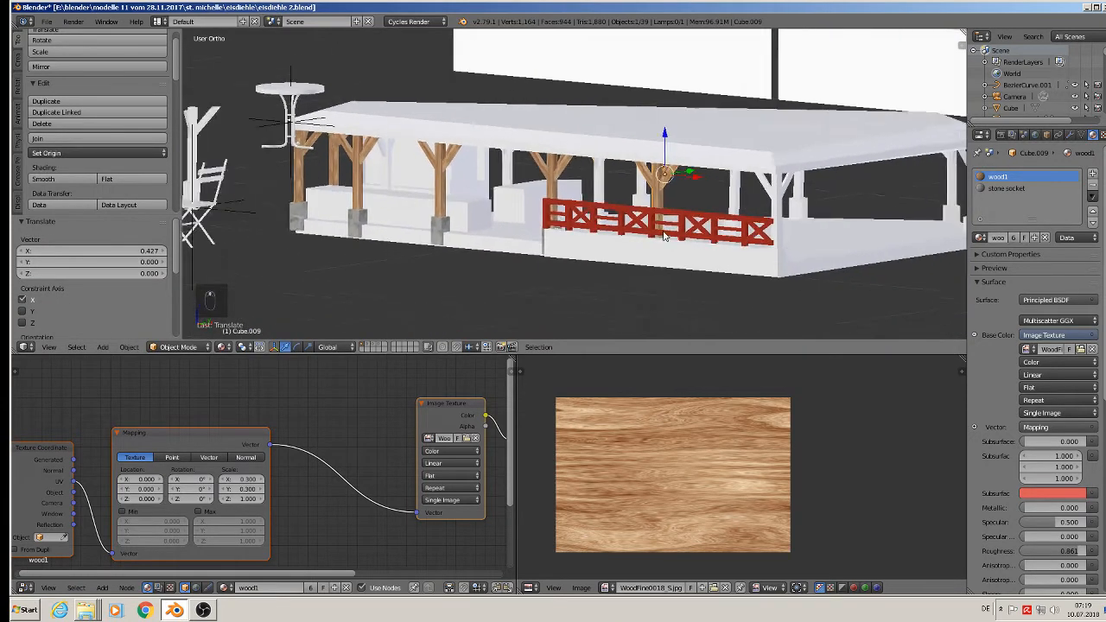
pyautogui.scroll(-1, 664, 235)
pyautogui.rightClick(755, 195)
pyautogui.press('x')
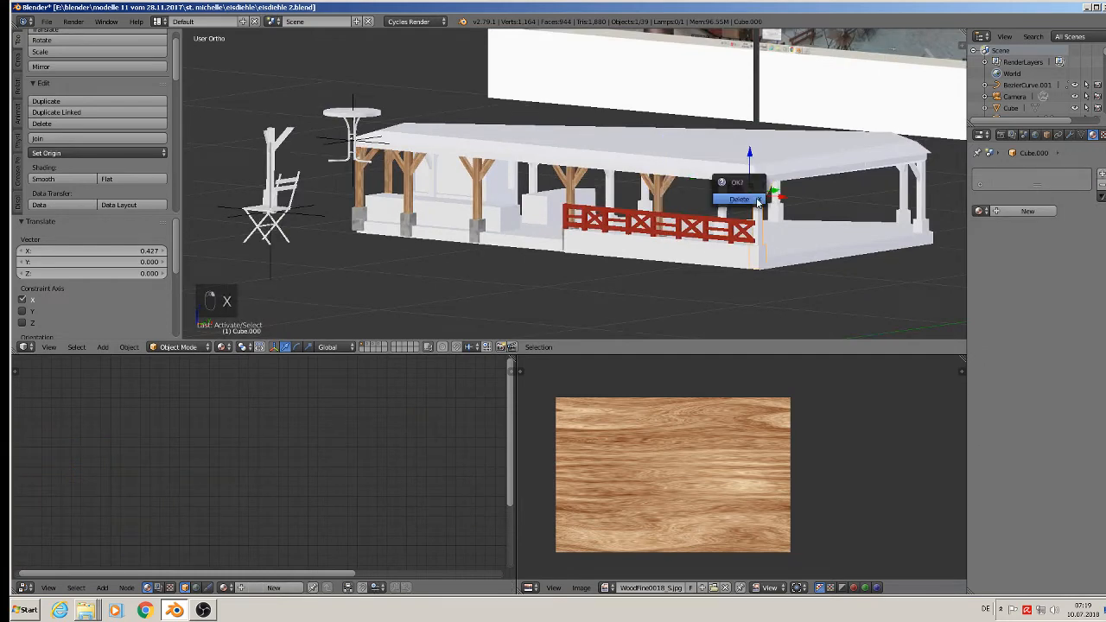
pyautogui.click(754, 195)
pyautogui.rightClick(374, 198)
pyautogui.moveTo(374, 197); pyautogui.dragTo(406, 264, button='middle')
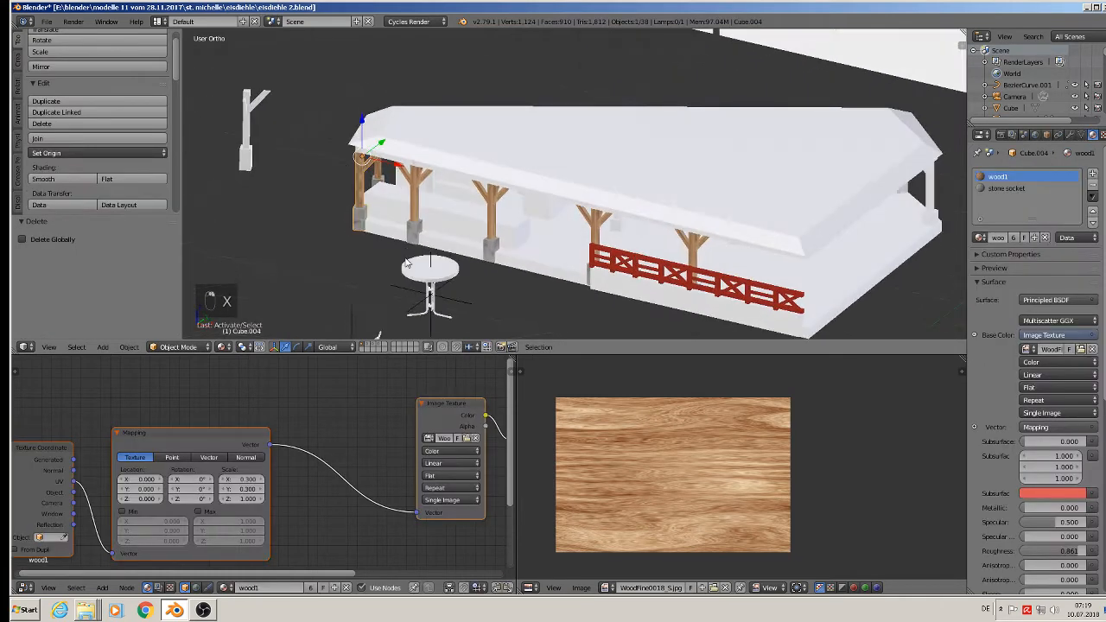
pyautogui.hotkey('shift', 'd')
pyautogui.press('x')
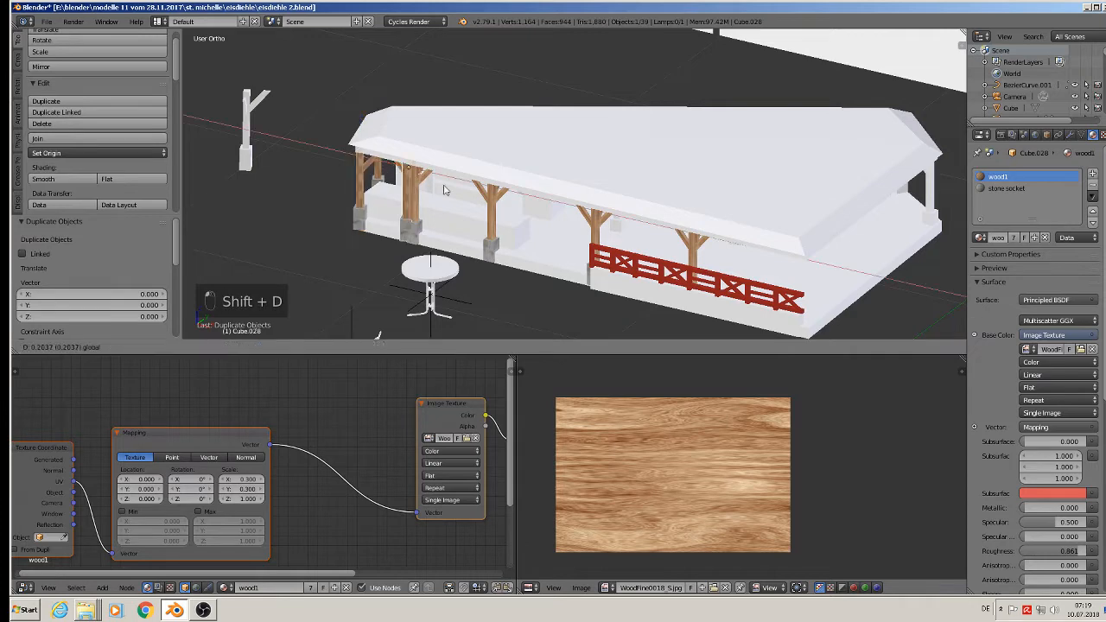
pyautogui.click(819, 46)
pyautogui.moveTo(862, 177); pyautogui.dragTo(813, 251, button='middle')
# - Rotate the duplicated corner post about the Z axis and align it under the roof corner at the railing's end
pyautogui.press('t')
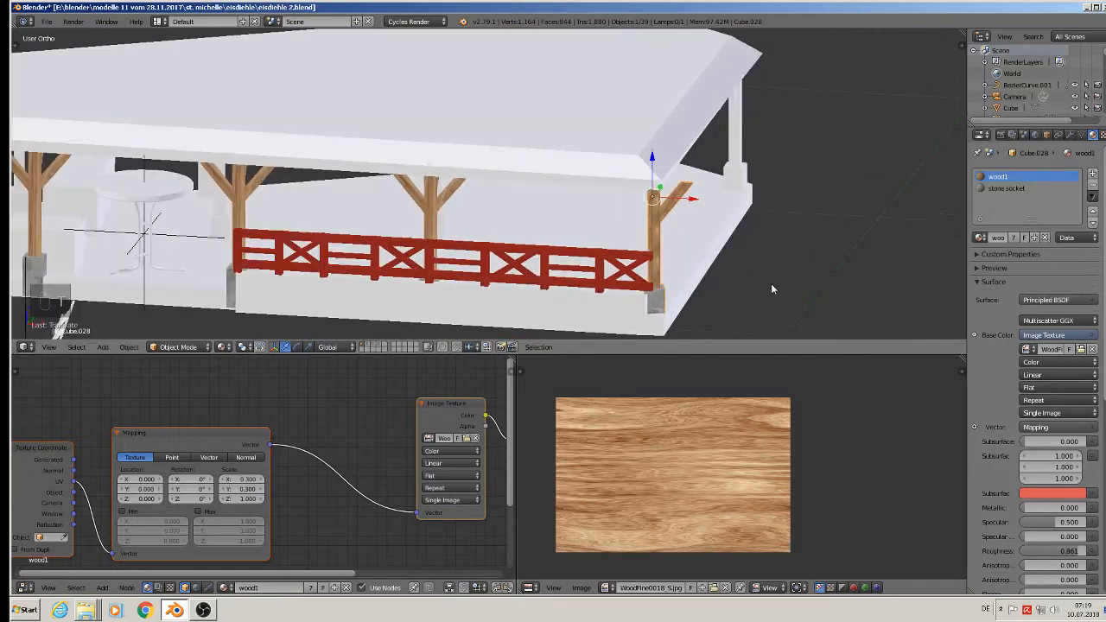
pyautogui.press('r')
pyautogui.press('z')
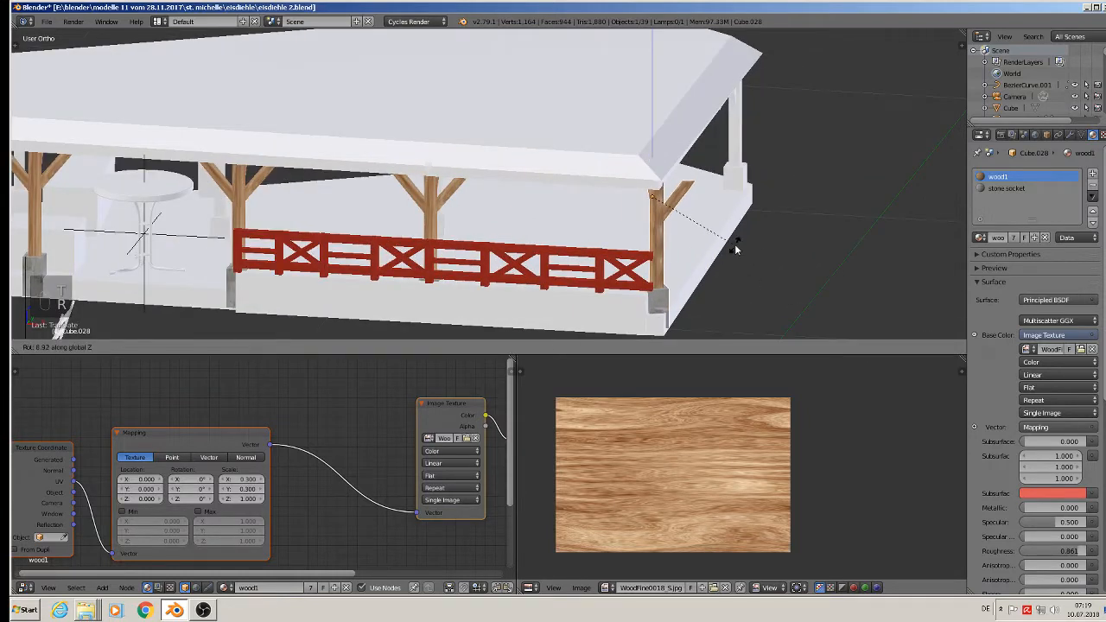
pyautogui.click(741, 113)
pyautogui.moveTo(689, 203); pyautogui.dragTo(669, 204)
pyautogui.moveTo(670, 227); pyautogui.dragTo(595, 209, button='middle')
pyautogui.moveTo(664, 182); pyautogui.dragTo(652, 195)
pyautogui.moveTo(651, 197); pyautogui.dragTo(622, 239, button='middle')
pyautogui.press('z')
pyautogui.click(668, 244)
# - Delete the untextured post at the pavilion's far pointed corner and duplicate the textured corner post along Y towards that end
pyautogui.rightClick(895, 213)
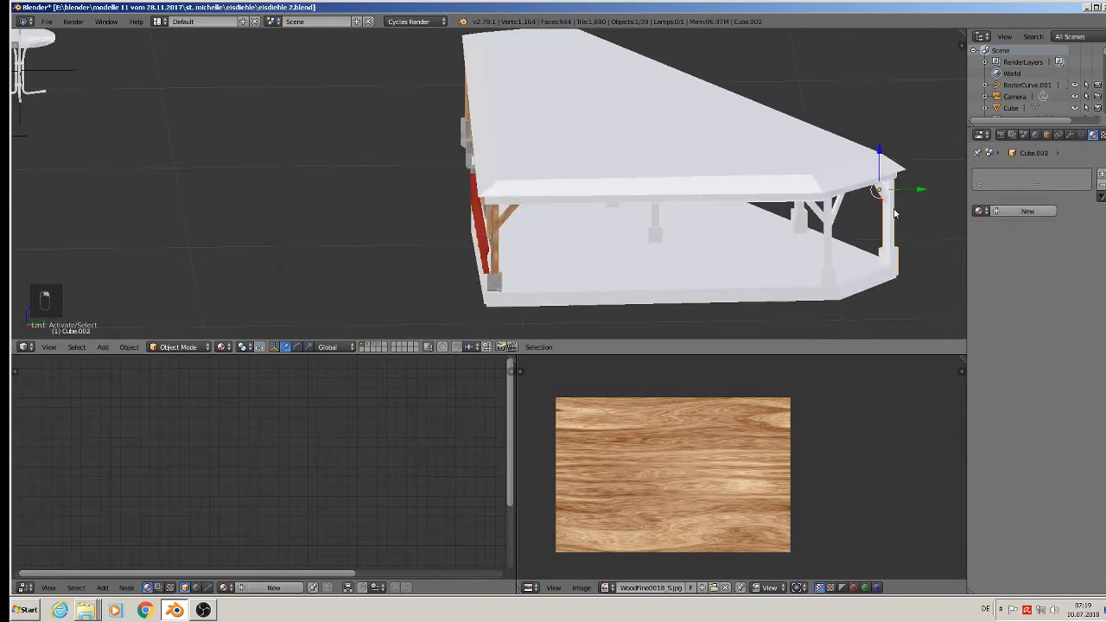
pyautogui.press('x')
pyautogui.click(873, 213)
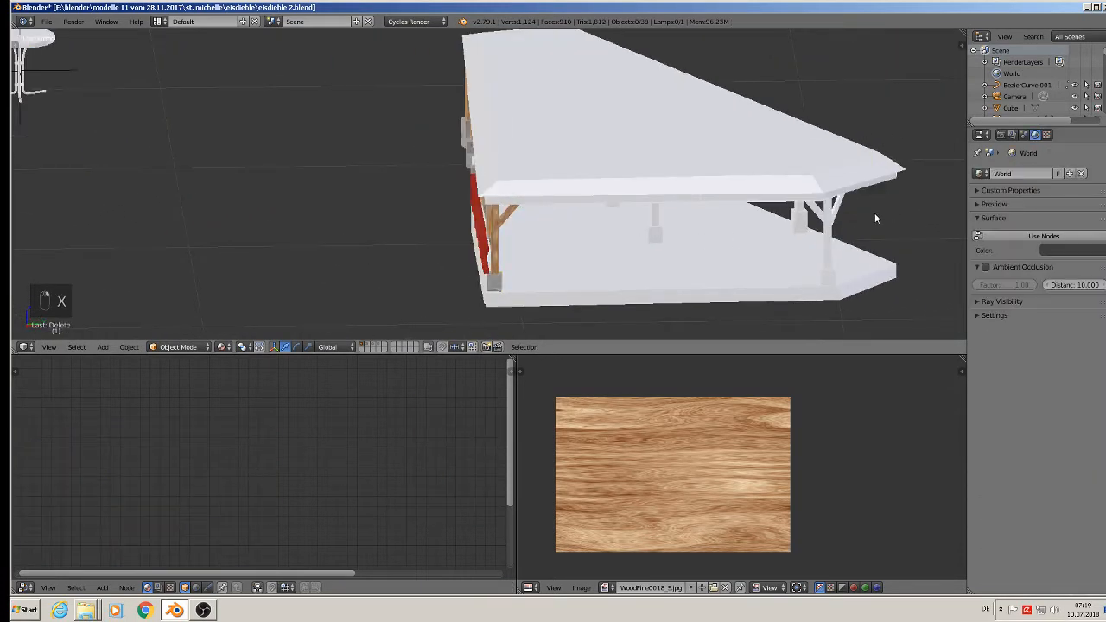
pyautogui.rightClick(489, 257)
pyautogui.hotkey('shift', 'd')
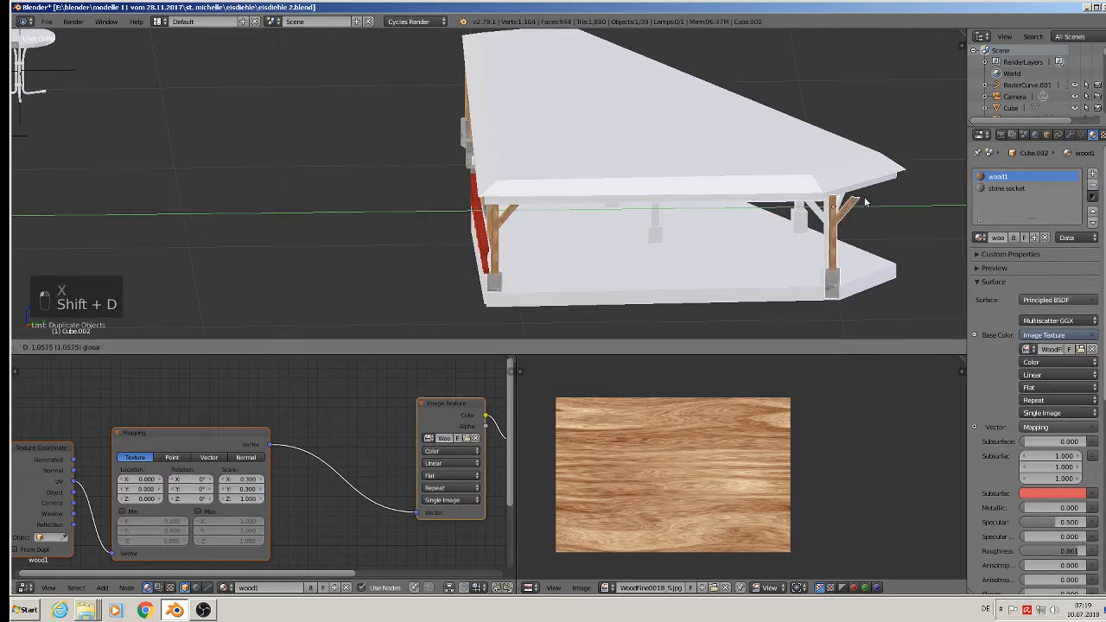
pyautogui.click(918, 202)
pyautogui.moveTo(885, 239); pyautogui.dragTo(938, 243, button='middle')
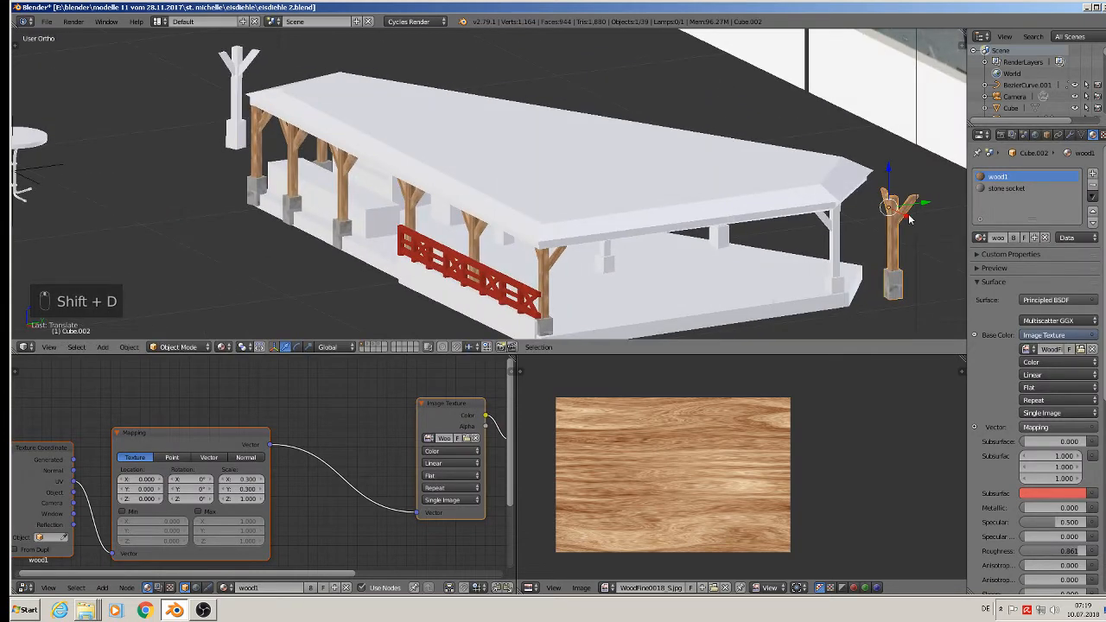
# - Move the duplicated post under the far pointed roof corner and rotate it about the Z axis to fit
pyautogui.moveTo(910, 217); pyautogui.dragTo(871, 196)
pyautogui.press('r')
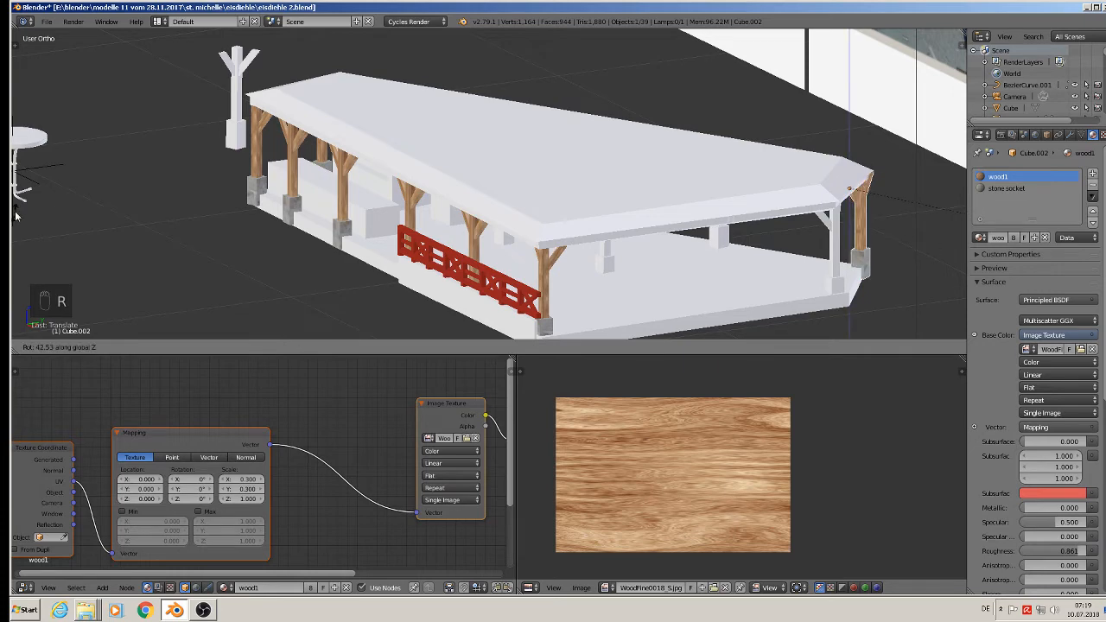
pyautogui.click(851, 117)
pyautogui.moveTo(869, 204); pyautogui.dragTo(817, 223, button='middle')
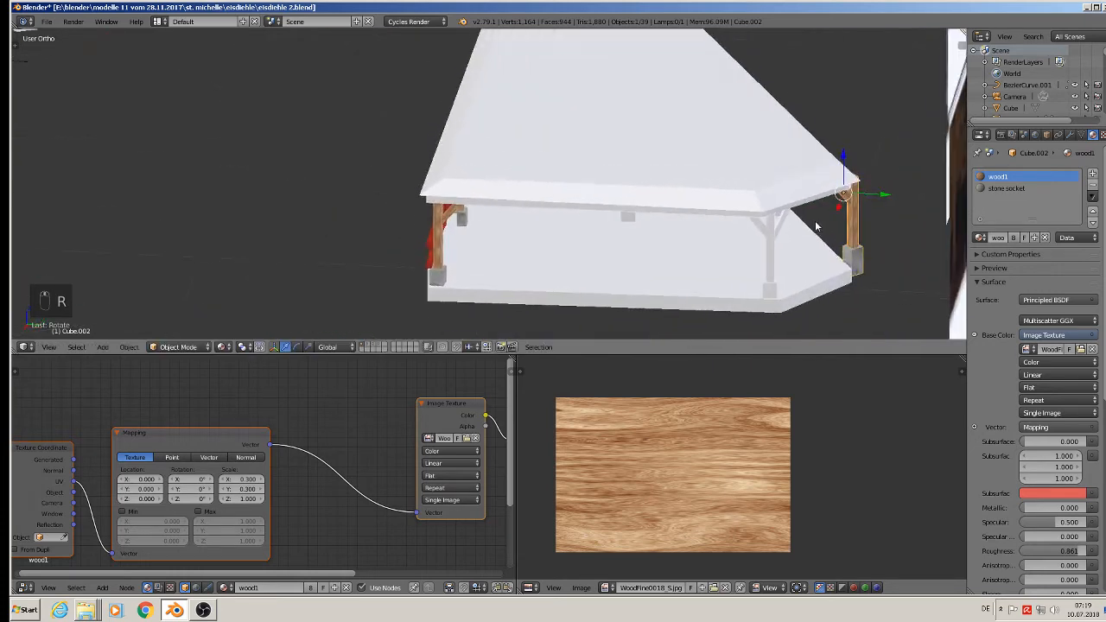
pyautogui.moveTo(840, 210); pyautogui.dragTo(797, 259)
pyautogui.moveTo(797, 259)
pyautogui.mouseDown(button='middle')
pyautogui.moveTo(797, 233)
pyautogui.moveTo(817, 255)
pyautogui.mouseUp(button='middle')
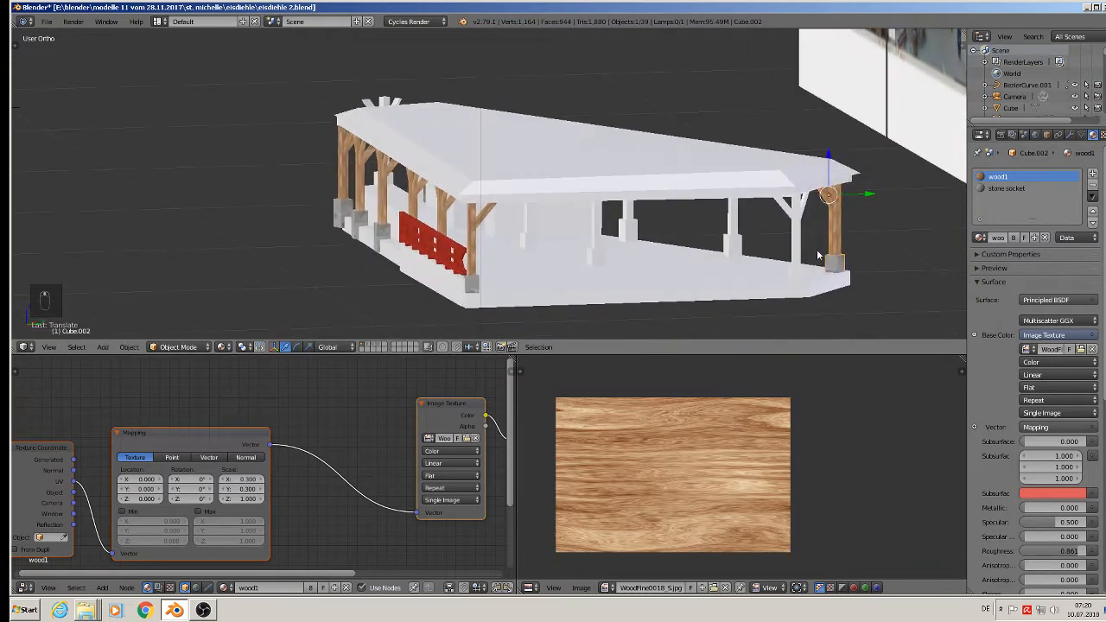
# - Replace the untextured post at the neighbouring angled corner with a duplicate of the far textured post, moved into its place
pyautogui.rightClick(806, 226)
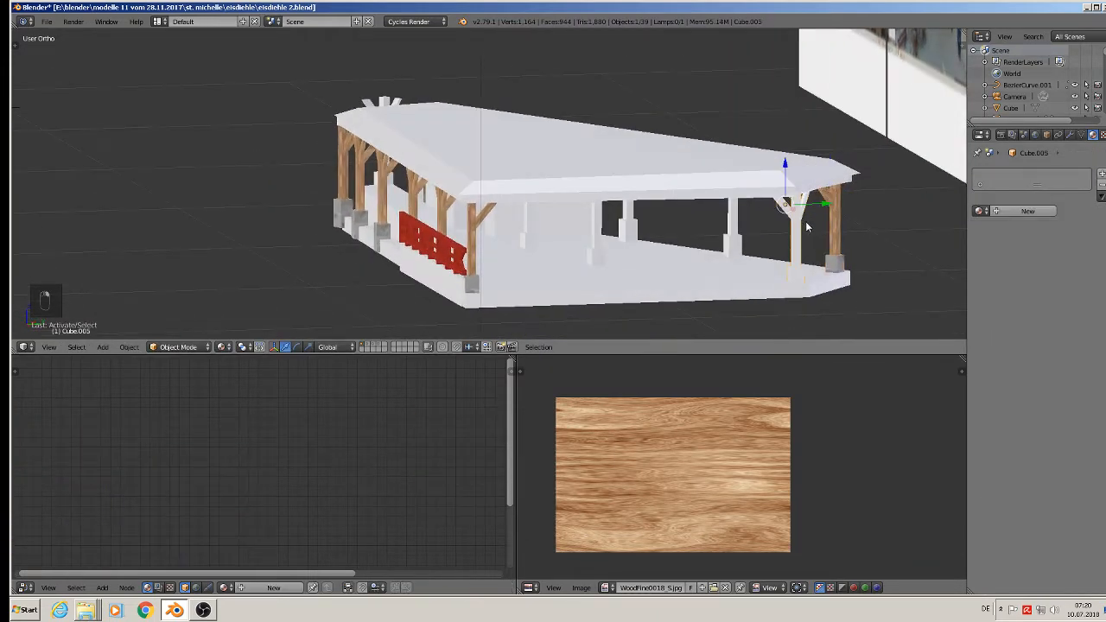
pyautogui.press('x')
pyautogui.click(786, 222)
pyautogui.rightClick(839, 207)
pyautogui.hotkey('shift', 'd')
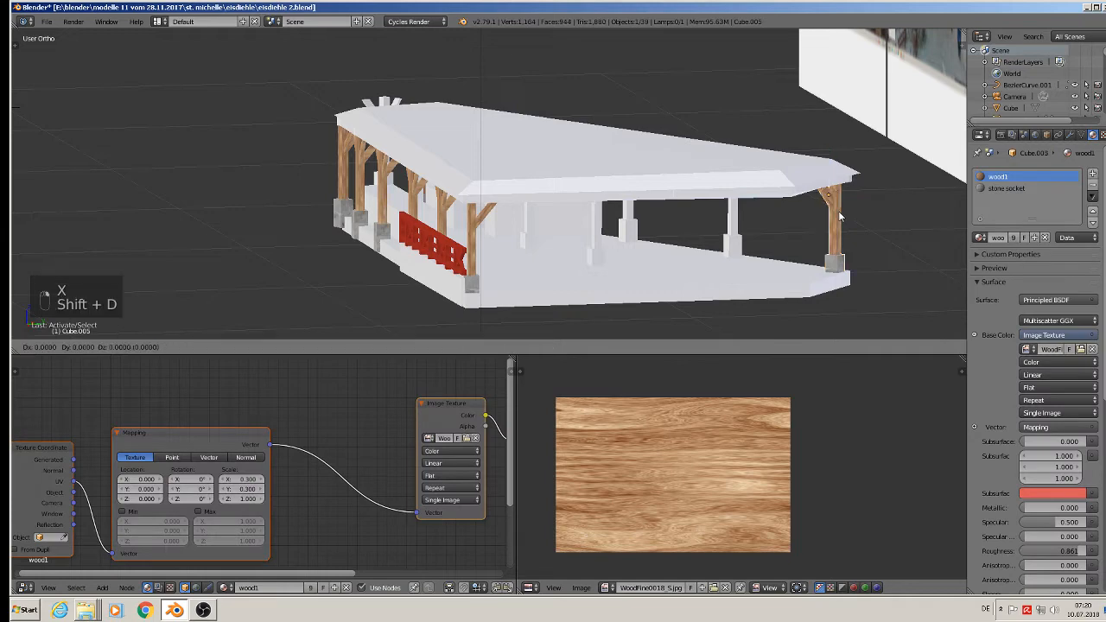
pyautogui.click(840, 214)
pyautogui.moveTo(847, 210); pyautogui.dragTo(832, 242, button='middle')
pyautogui.moveTo(830, 234); pyautogui.dragTo(772, 273)
# - Rotate the new angled-corner post about the Z axis and nudge it along X into alignment with the roof edge
pyautogui.press('r')
pyautogui.press('z')
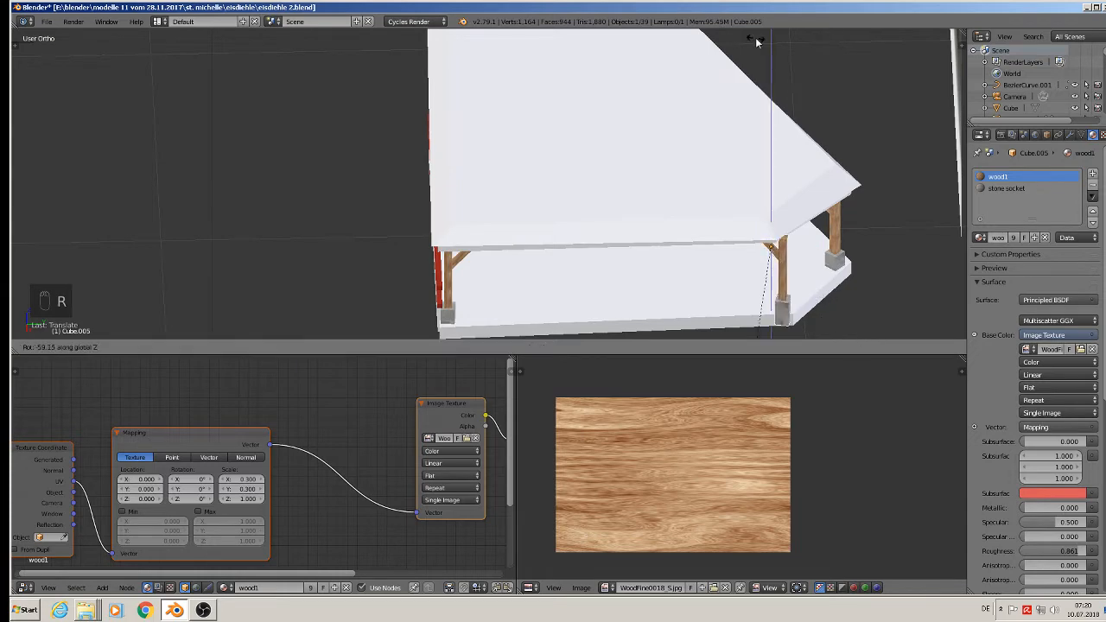
pyautogui.click(788, 316)
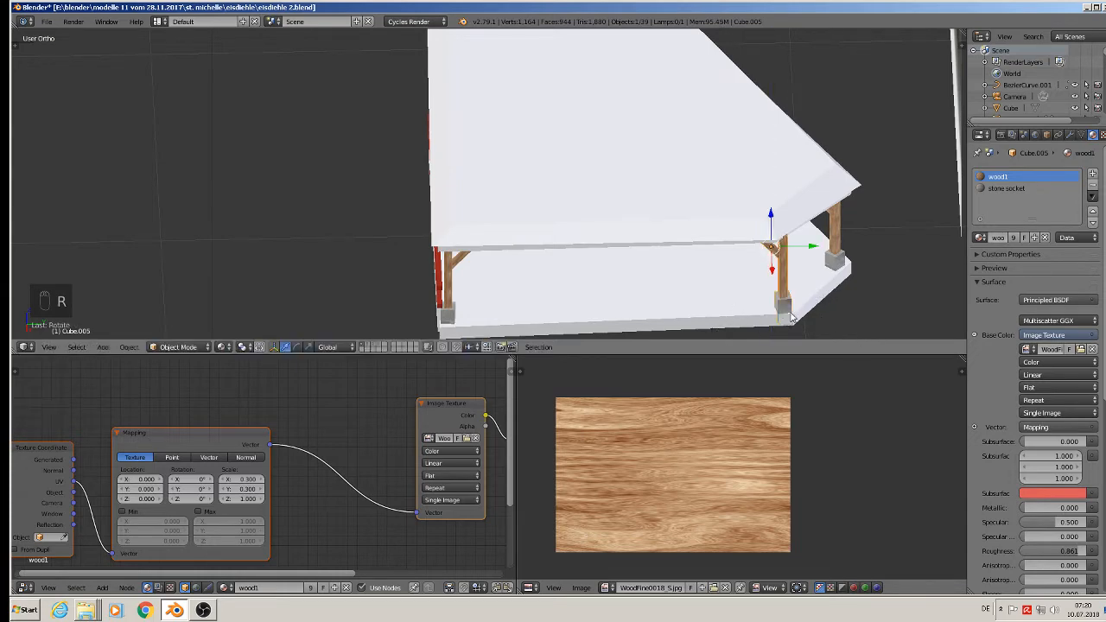
pyautogui.moveTo(772, 271); pyautogui.dragTo(773, 265)
pyautogui.moveTo(773, 266); pyautogui.dragTo(861, 233, button='middle')
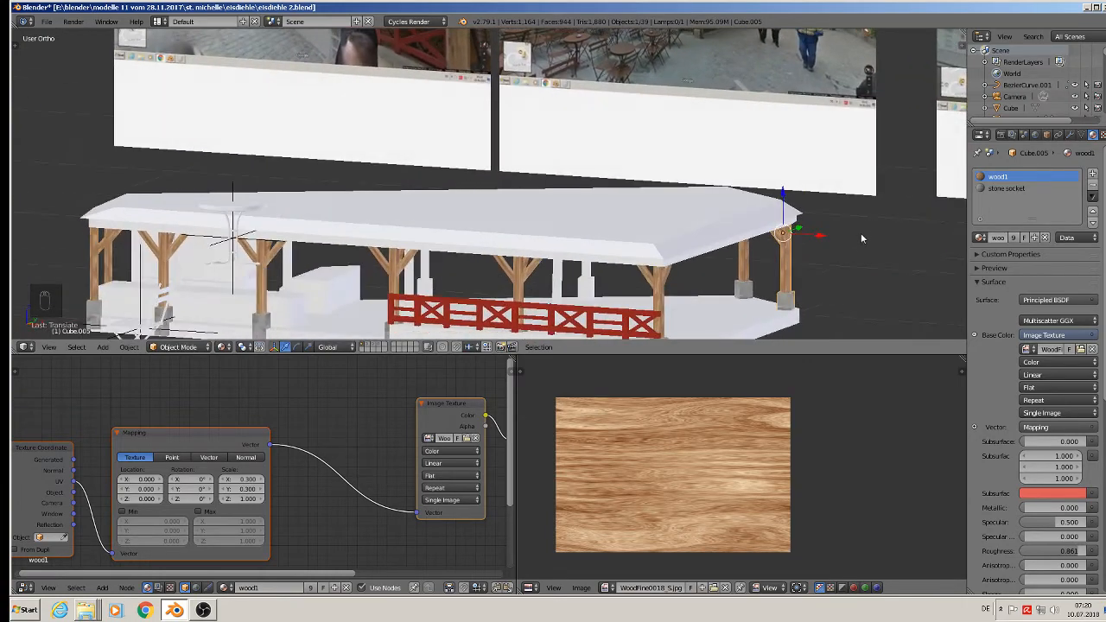
# - Delete the untextured post on the pavilion's far long side, seen behind the third textured front post
pyautogui.moveTo(842, 272); pyautogui.dragTo(804, 315, button='middle')
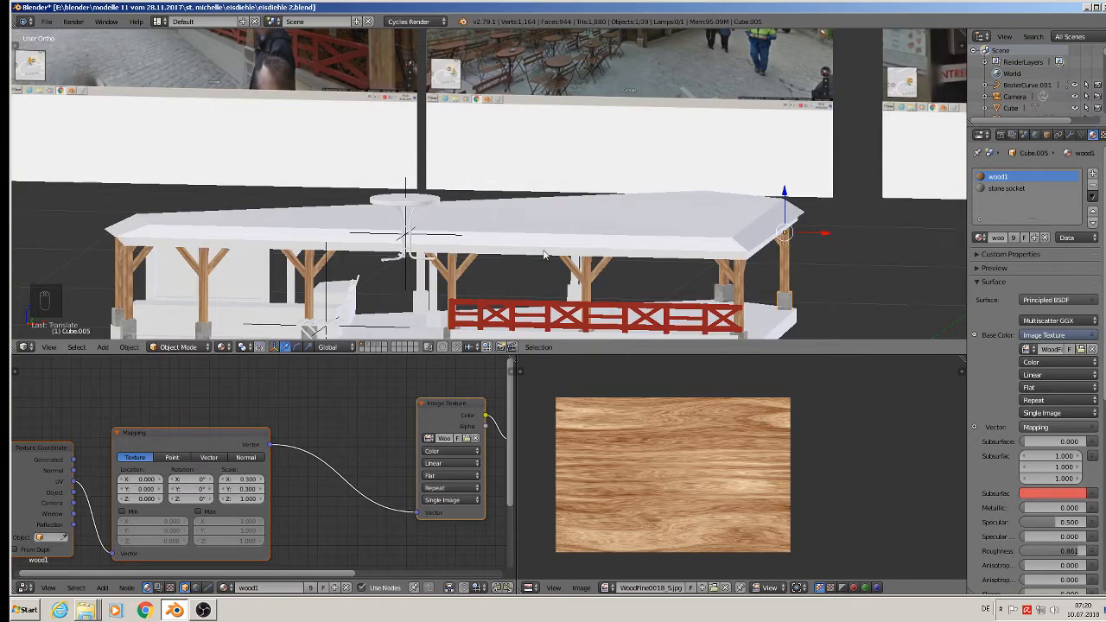
pyautogui.moveTo(606, 277); pyautogui.dragTo(554, 205, button='middle')
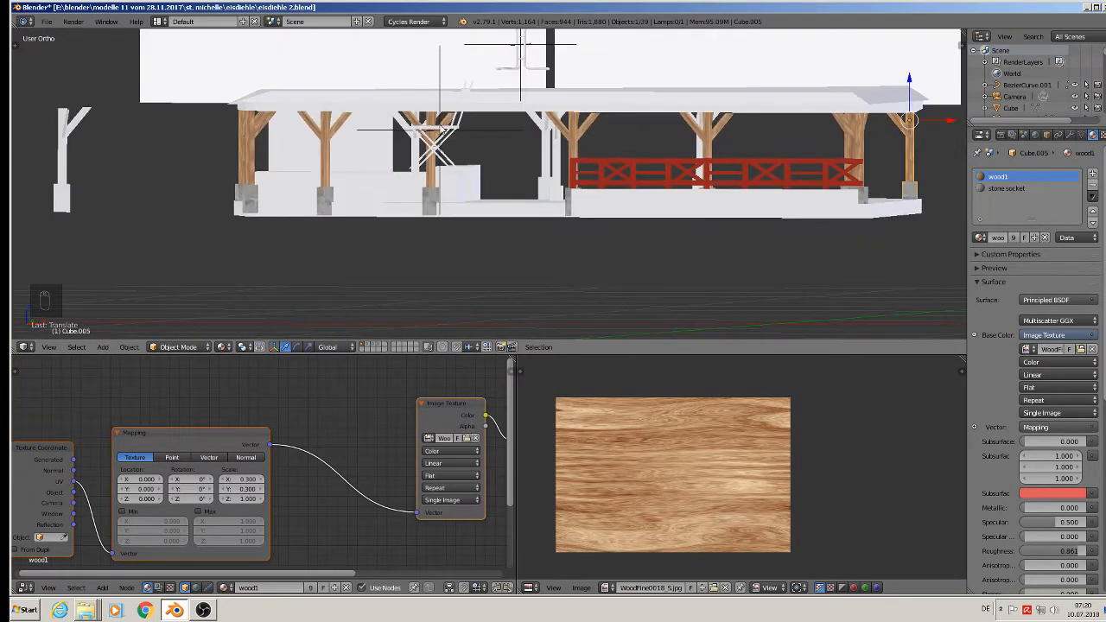
pyautogui.moveTo(441, 127); pyautogui.dragTo(435, 224, button='middle')
pyautogui.rightClick(414, 144)
pyautogui.press('x')
pyautogui.click(418, 150)
# - Duplicate the third textured front post and move the copy across the pavilion to the slanted roof edge on the opposite side
pyautogui.rightClick(439, 151)
pyautogui.hotkey('shift', 'd')
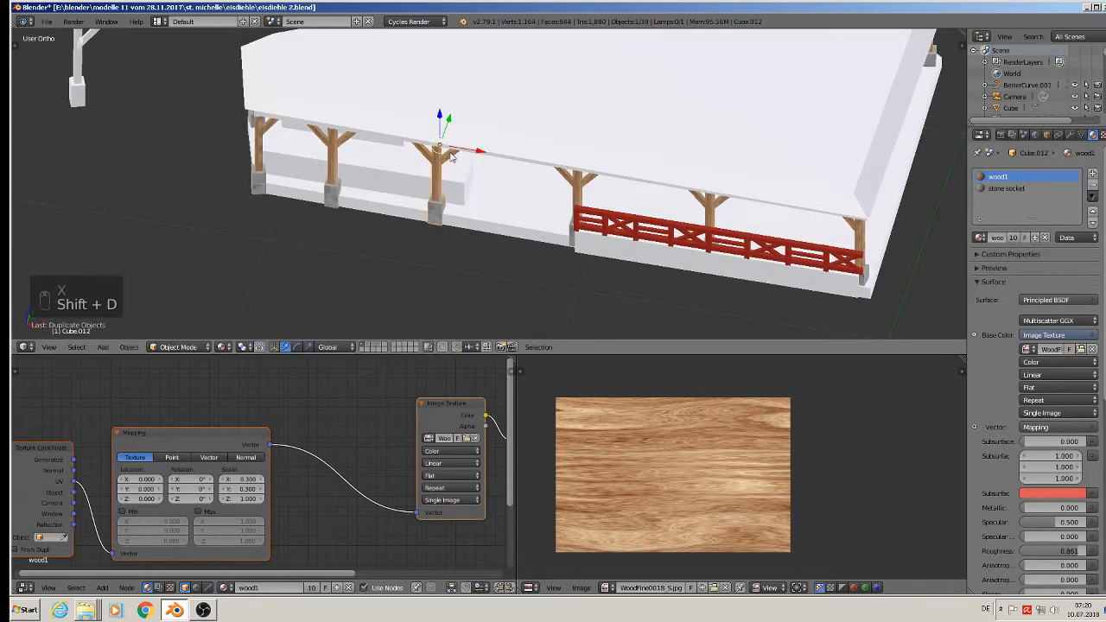
pyautogui.moveTo(452, 157); pyautogui.dragTo(432, 300, button='middle')
pyautogui.moveTo(446, 215); pyautogui.dragTo(505, 30)
pyautogui.keyDown('shift'); pyautogui.moveTo(546, 118); pyautogui.dragTo(579, 252, button='middle'); pyautogui.keyUp('shift')
pyautogui.moveTo(537, 162); pyautogui.dragTo(542, 145)
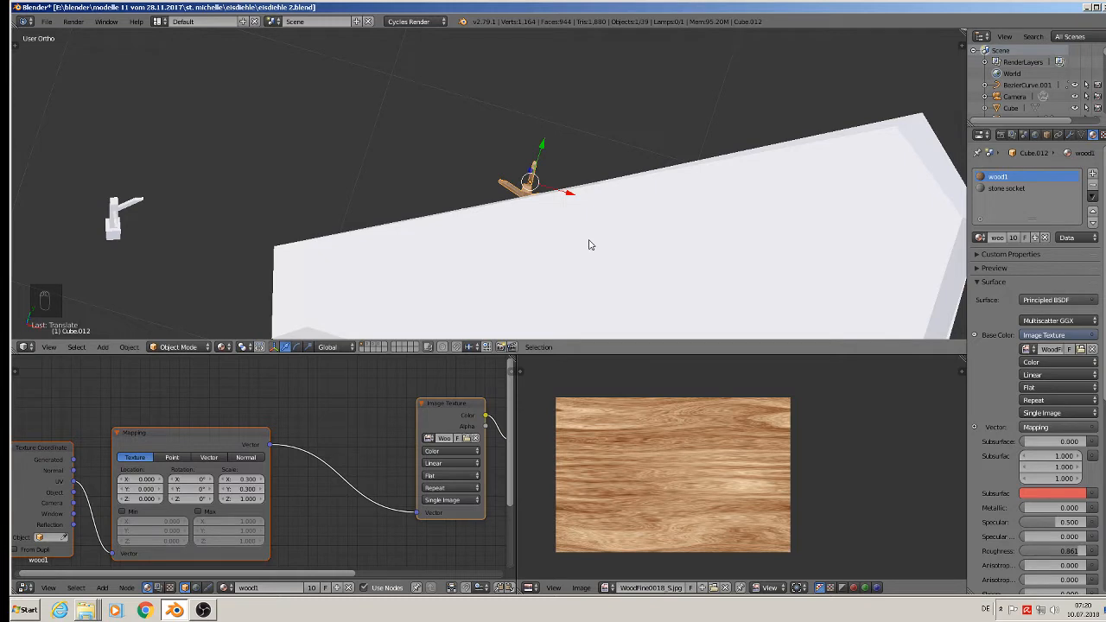
# - Rotate the duplicated post about the Z axis, switch the transform orientation to Local, and move the post under the slanted roof edge
pyautogui.press('r')
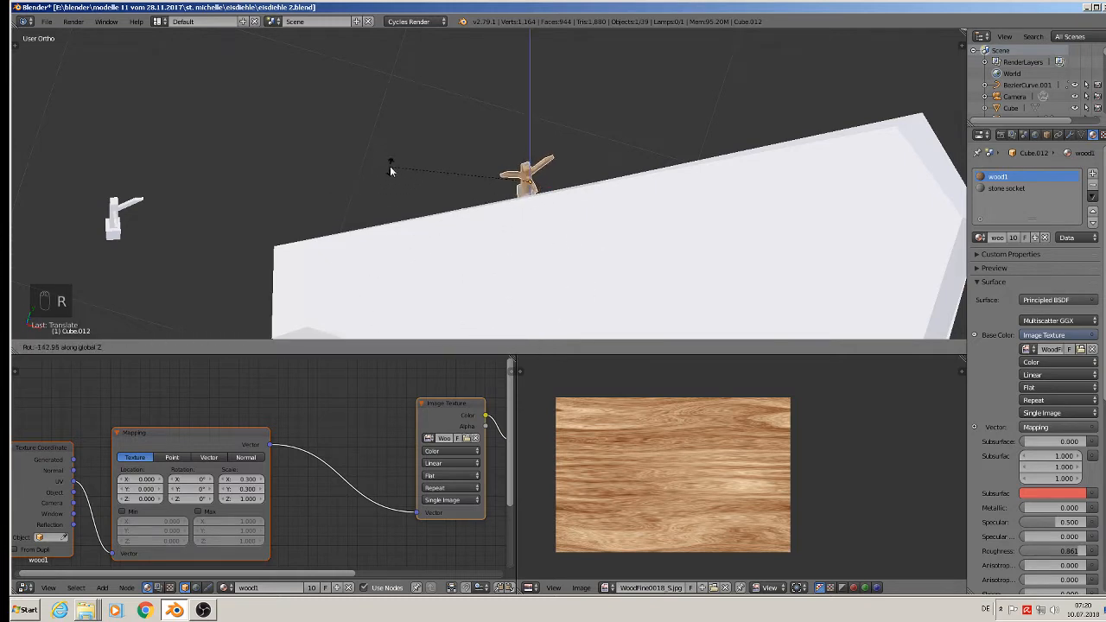
pyautogui.click(477, 172)
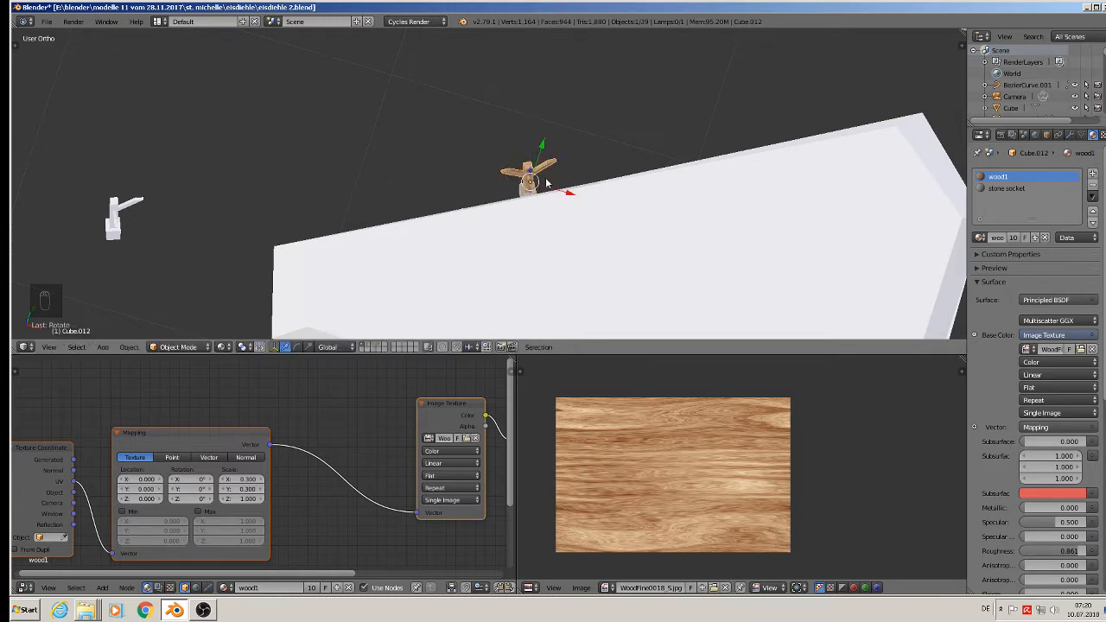
pyautogui.click(342, 346)
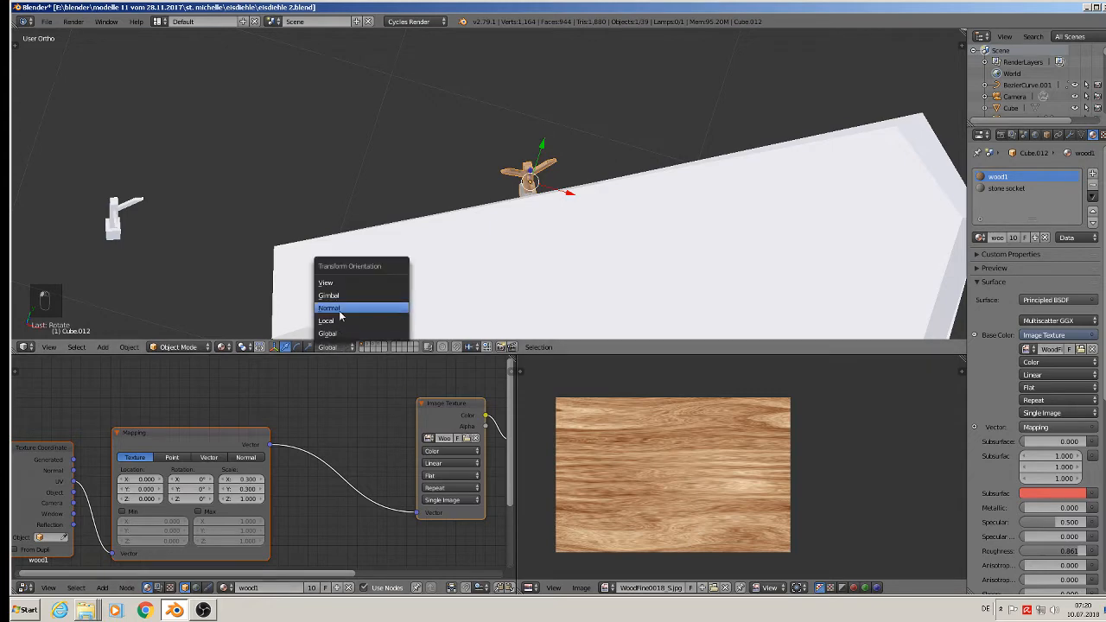
pyautogui.click(341, 319)
pyautogui.moveTo(538, 216); pyautogui.dragTo(556, 252)
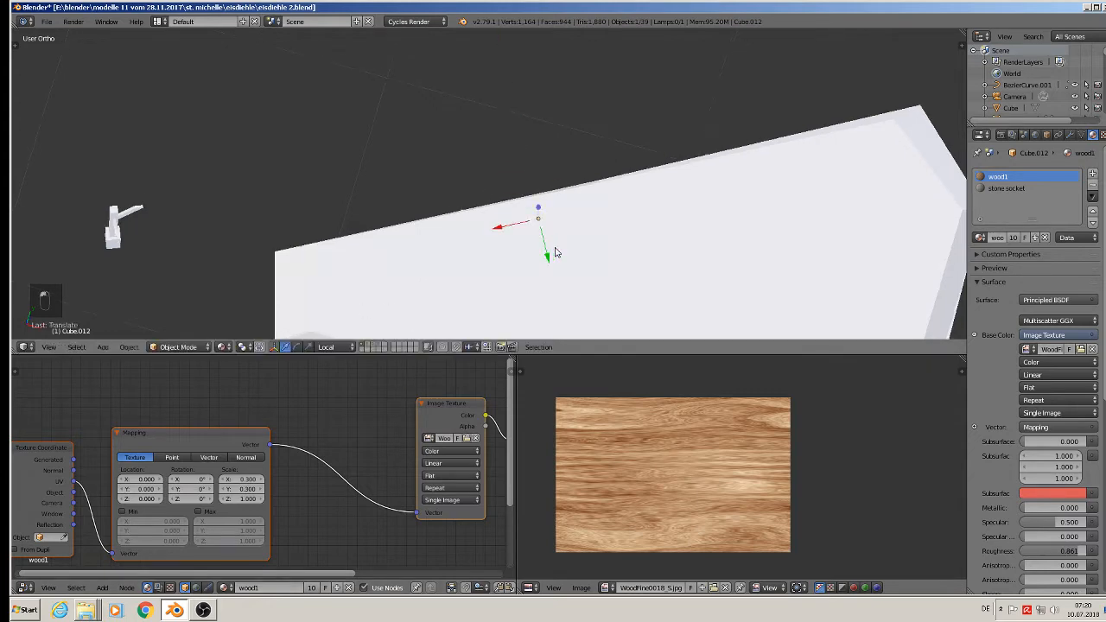
pyautogui.moveTo(556, 252); pyautogui.dragTo(800, 152, button='middle')
pyautogui.moveTo(569, 192); pyautogui.dragTo(634, 213)
# - Replace the next untextured post along the slanted side with a duplicate of the textured one, moved along its local X axis
pyautogui.moveTo(634, 213); pyautogui.dragTo(618, 232, button='middle')
pyautogui.rightClick(480, 222)
pyautogui.press('x')
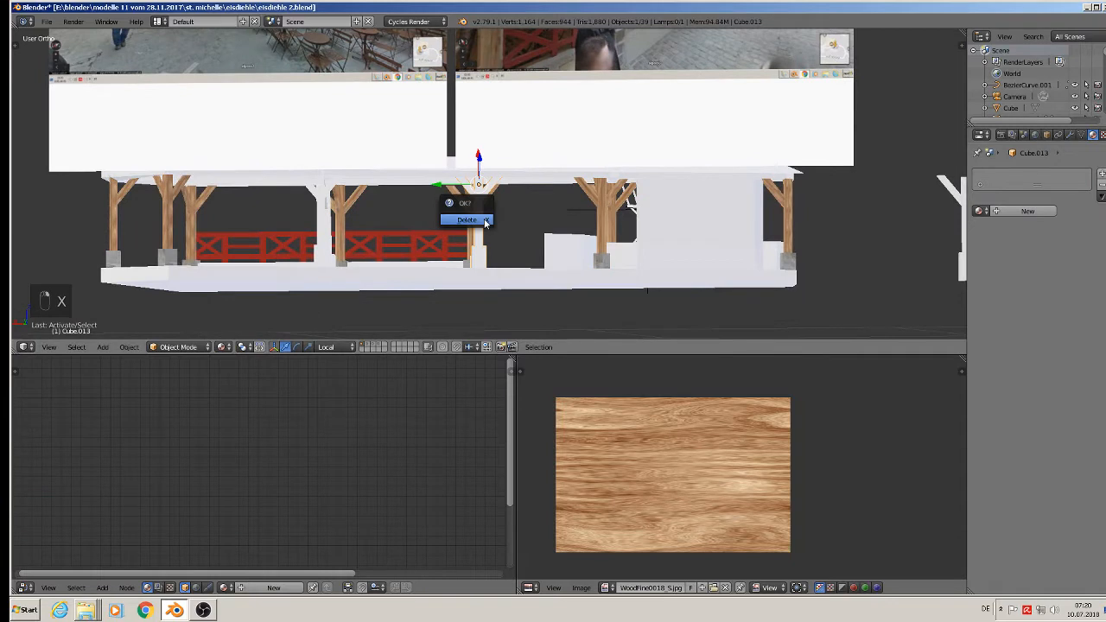
pyautogui.click(486, 221)
pyautogui.rightClick(603, 200)
pyautogui.hotkey('shift', 'd')
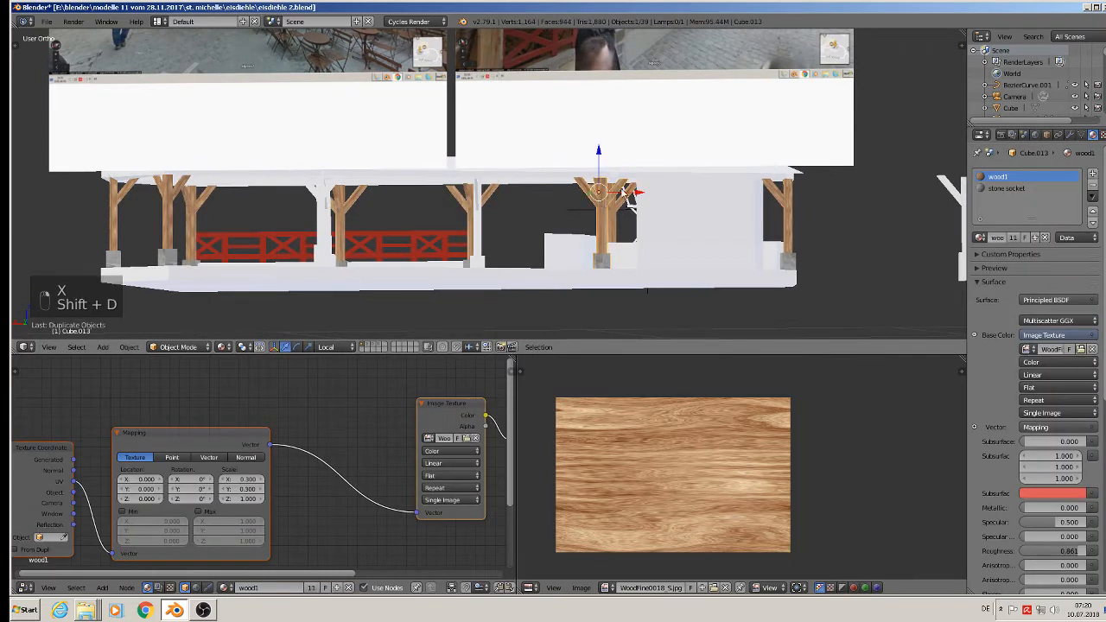
pyautogui.press('x')
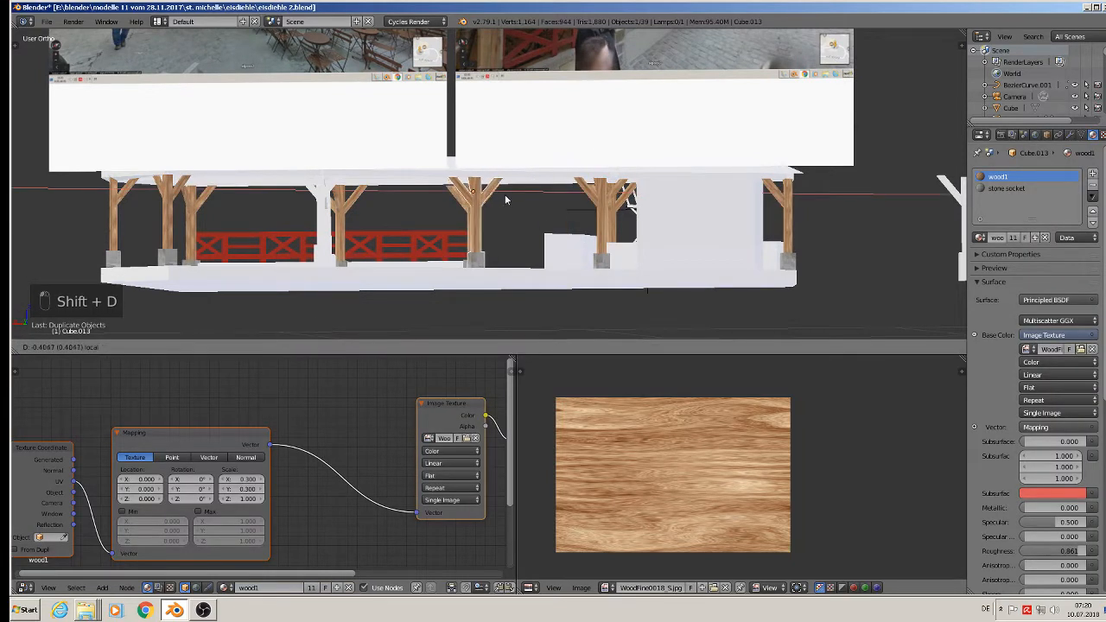
pyautogui.click(505, 195)
# - Replace the remaining untextured post along the slanted side with a duplicate moved along local X and nudged along local Y
pyautogui.rightClick(318, 228)
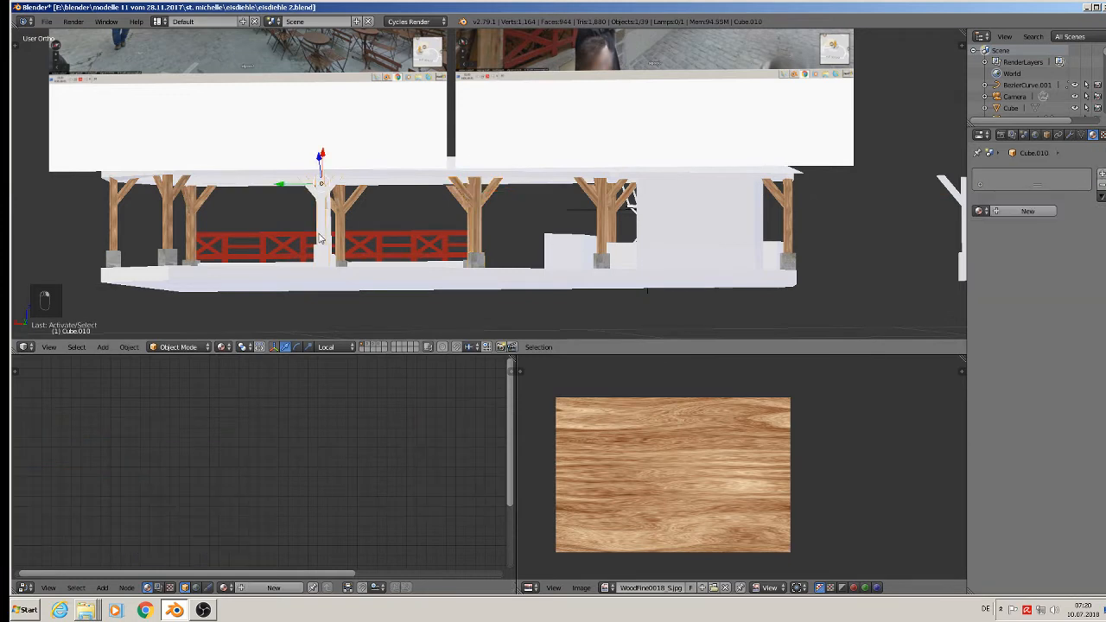
pyautogui.press('x')
pyautogui.click(319, 237)
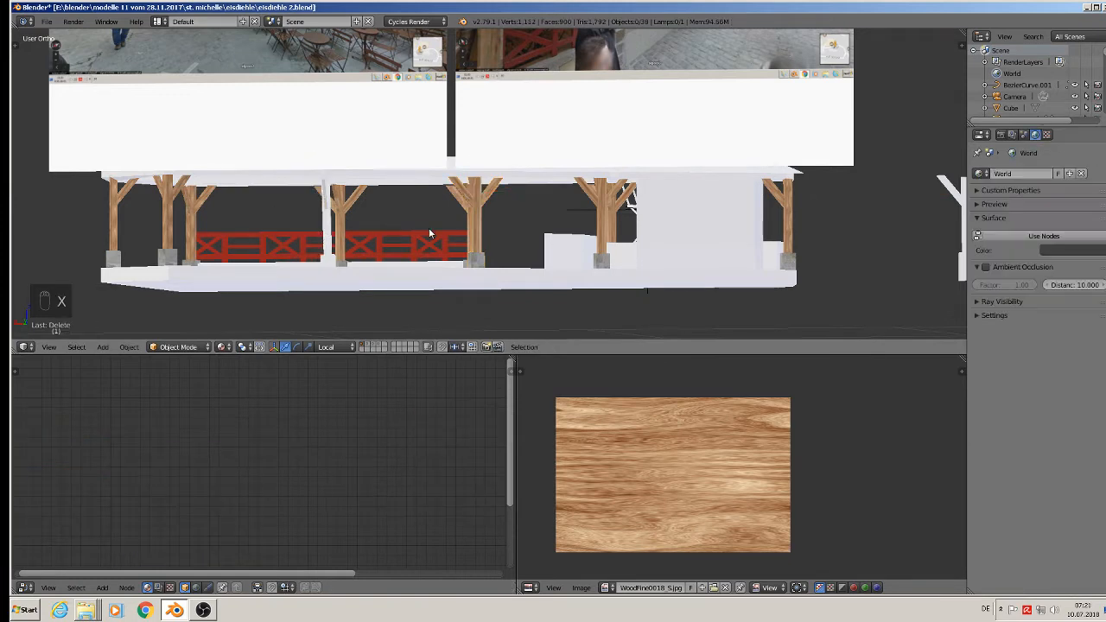
pyautogui.rightClick(476, 211)
pyautogui.hotkey('shift', 'd')
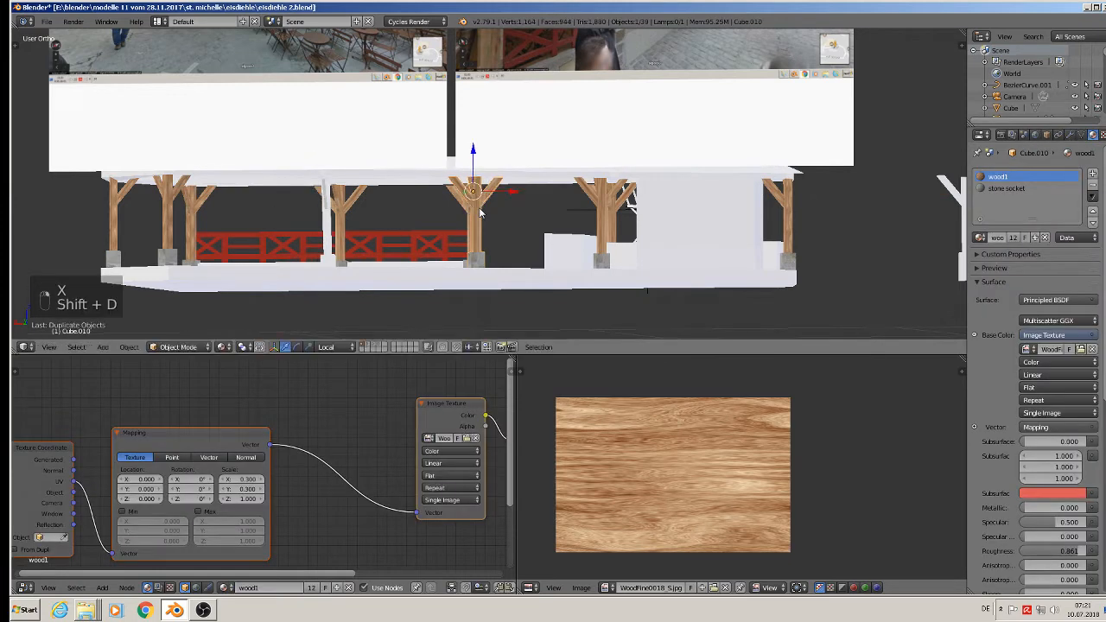
pyautogui.press('x')
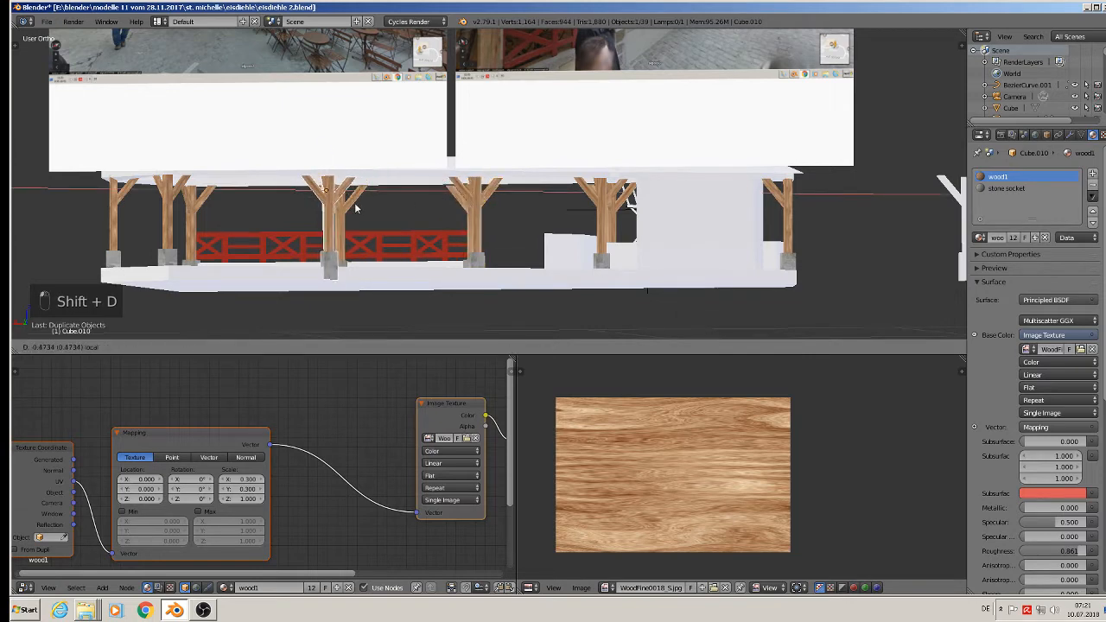
pyautogui.click(354, 208)
pyautogui.moveTo(354, 208); pyautogui.dragTo(266, 258, button='middle')
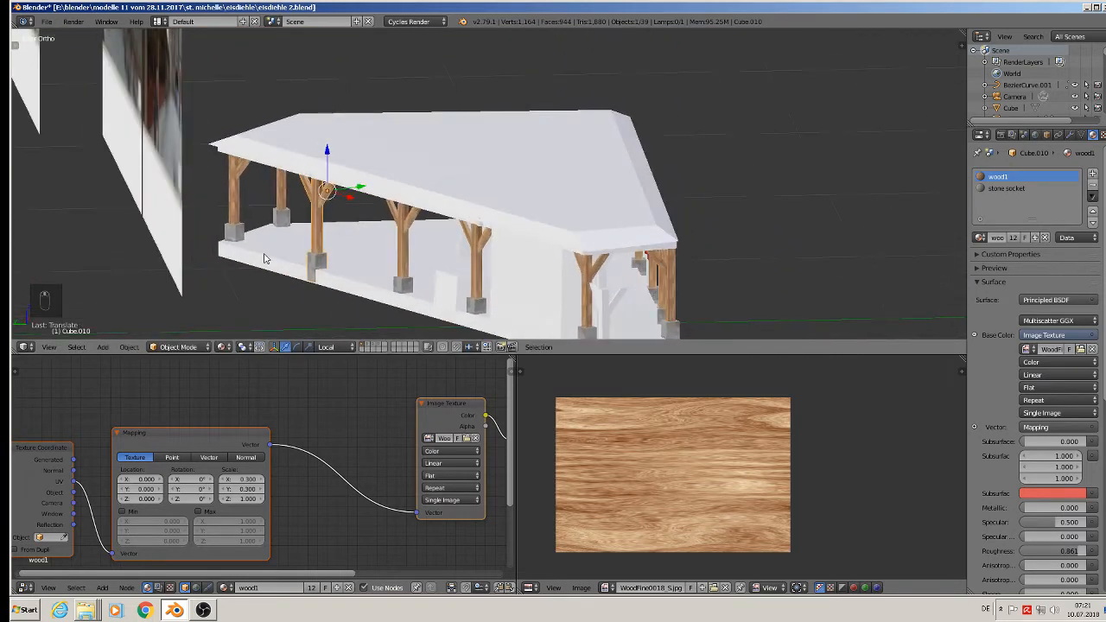
pyautogui.moveTo(354, 189); pyautogui.dragTo(357, 191)
# - Move the freestanding untextured post beside the pavilion to another layer
pyautogui.scroll(-3, 466, 275)
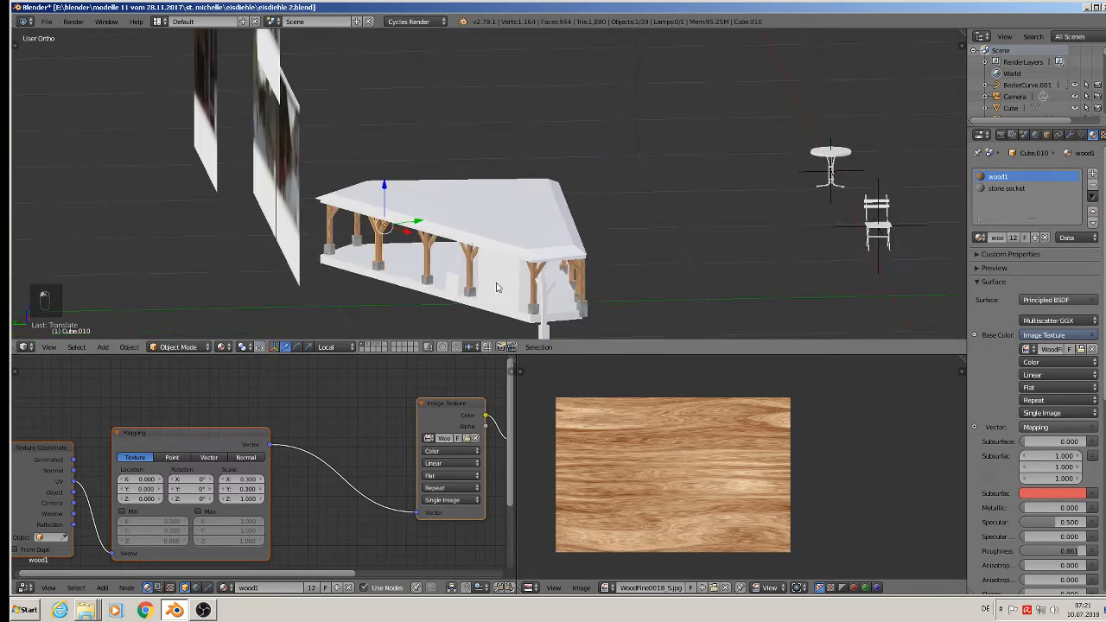
pyautogui.moveTo(496, 286); pyautogui.dragTo(523, 250, button='middle')
pyautogui.rightClick(294, 209)
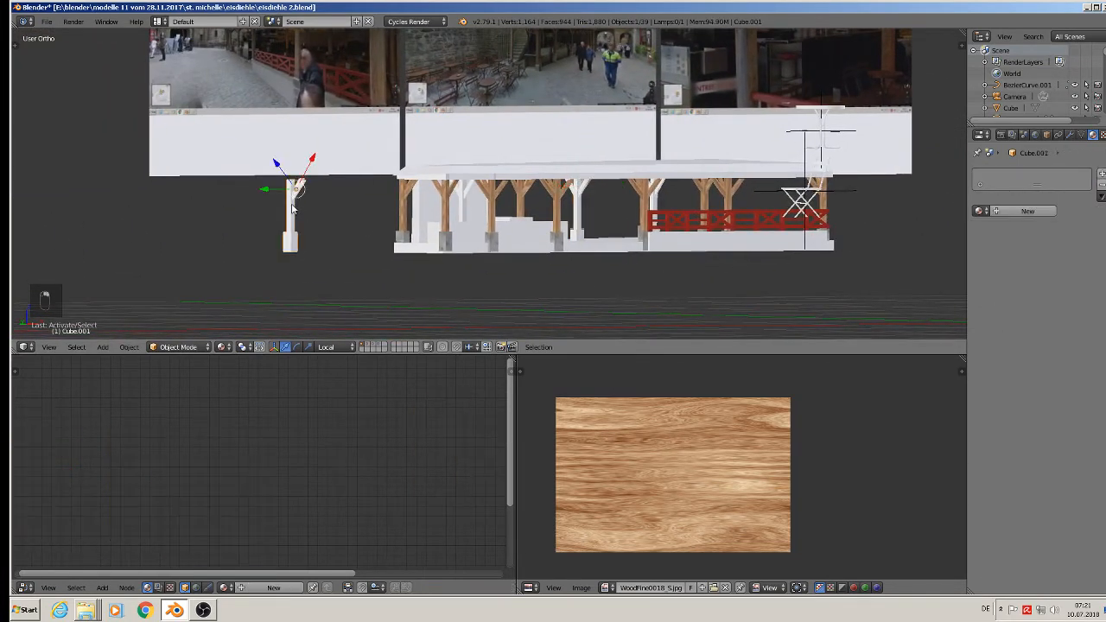
pyautogui.press('m')
pyautogui.click(395, 228)
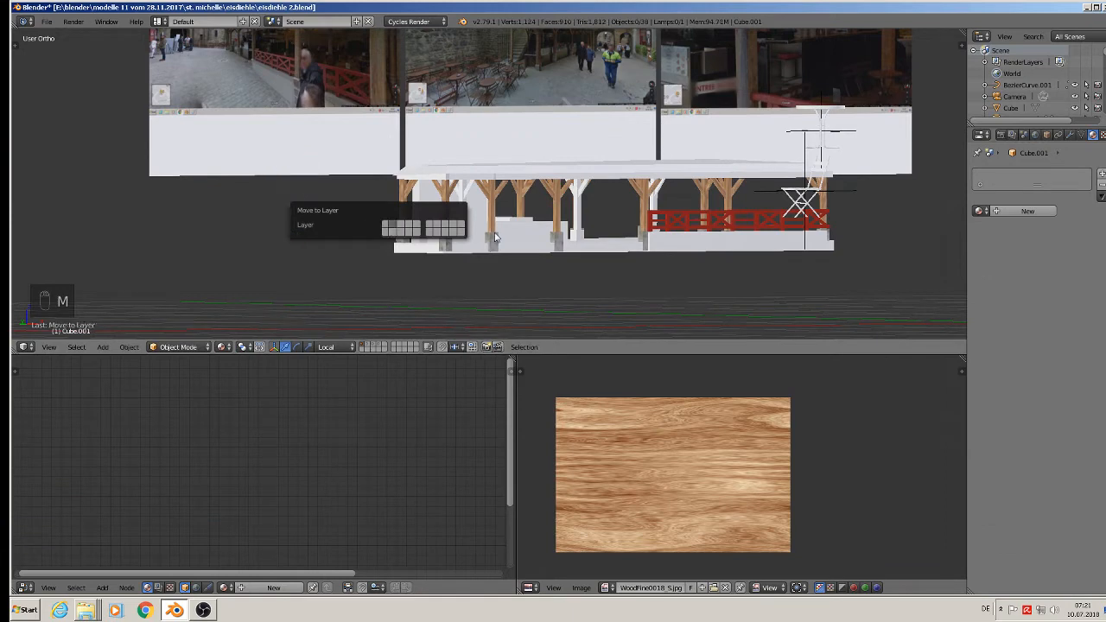
# - Delete the untextured post inside the pavilion behind the white block at the end
pyautogui.moveTo(395, 232); pyautogui.dragTo(458, 203, button='middle')
pyautogui.scroll(4, 467, 216)
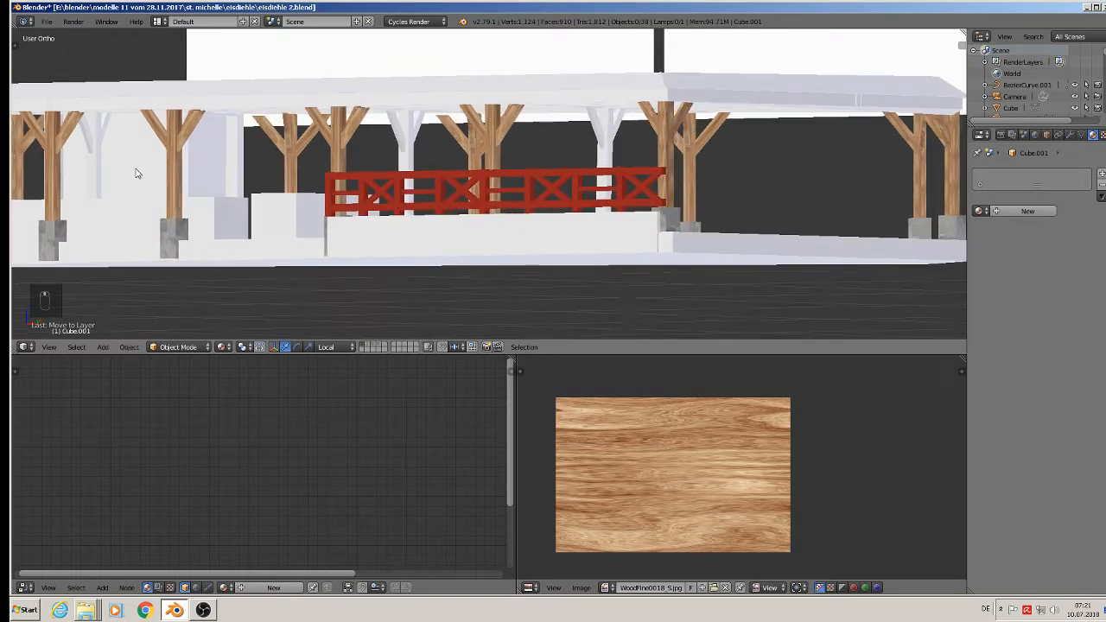
pyautogui.keyDown('shift'); pyautogui.moveTo(138, 173); pyautogui.dragTo(463, 158, button='middle'); pyautogui.keyUp('shift')
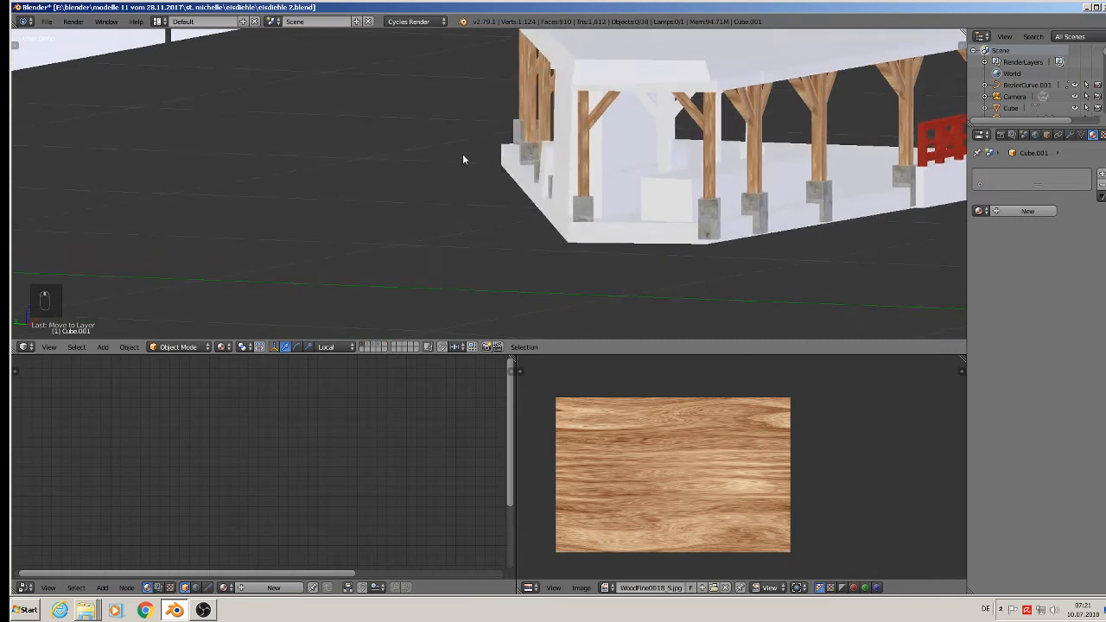
pyautogui.scroll(1, 662, 150)
pyautogui.moveTo(662, 150)
pyautogui.mouseDown(button='middle')
pyautogui.moveTo(671, 135)
pyautogui.moveTo(665, 146)
pyautogui.mouseUp(button='middle')
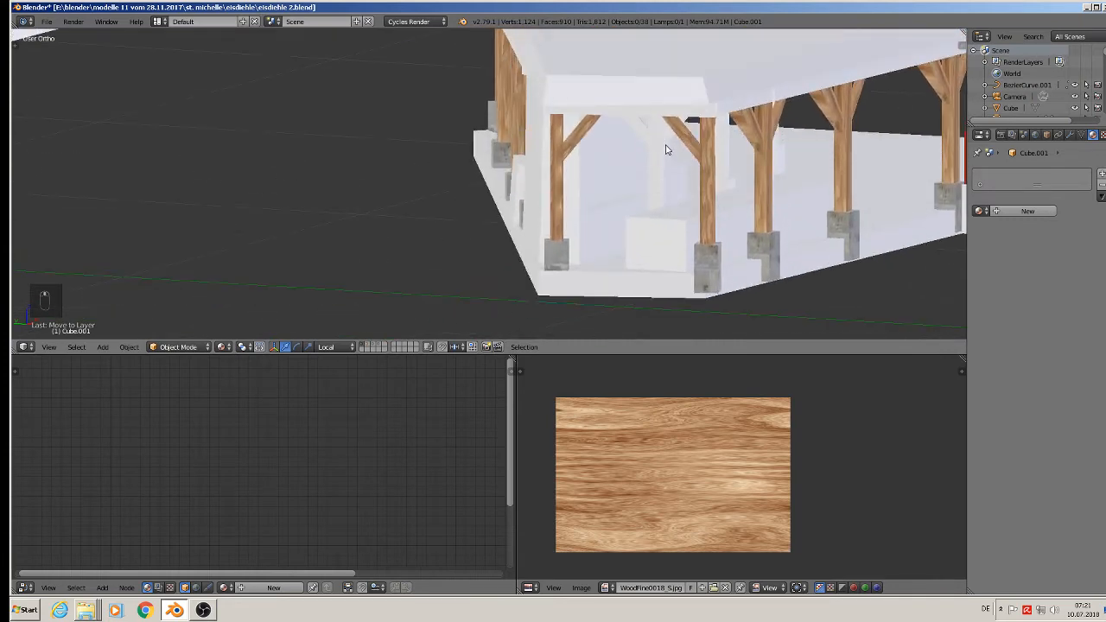
pyautogui.rightClick(665, 150)
pyautogui.press('x')
pyautogui.click(665, 150)
# - Select all the geometry of the untextured inner post beside the railing in Edit Mode and show the tool shelf
pyautogui.moveTo(663, 187); pyautogui.dragTo(603, 238, button='middle')
pyautogui.scroll(2, 560, 224)
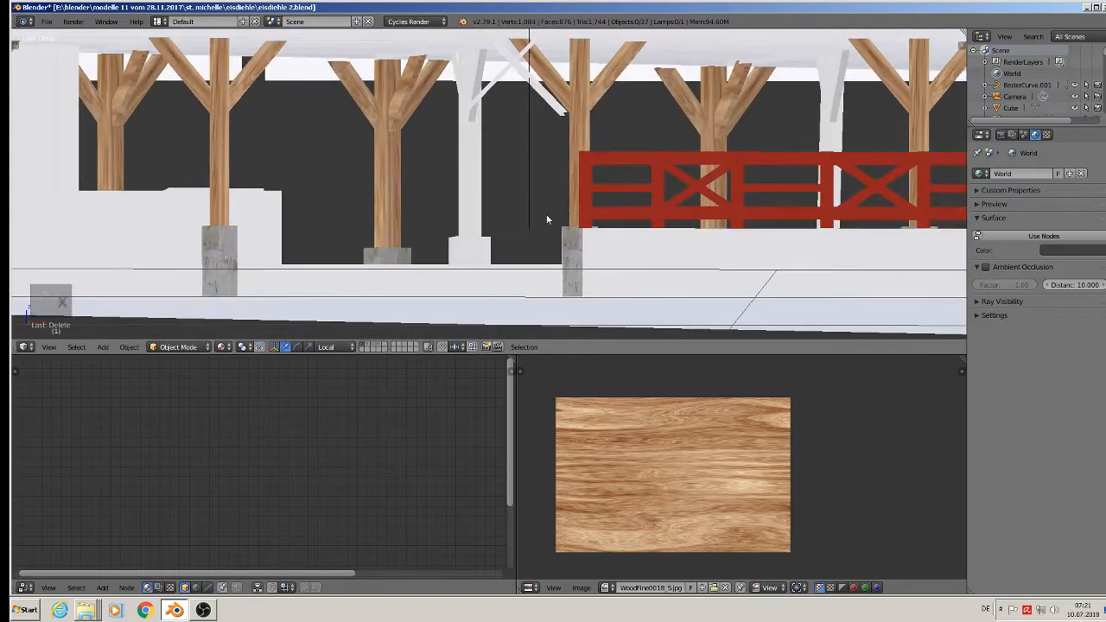
pyautogui.rightClick(475, 227)
pyautogui.keyDown('shift'); pyautogui.moveTo(476, 229); pyautogui.dragTo(545, 296, button='middle'); pyautogui.keyUp('shift')
pyautogui.scroll(-1, 517, 281)
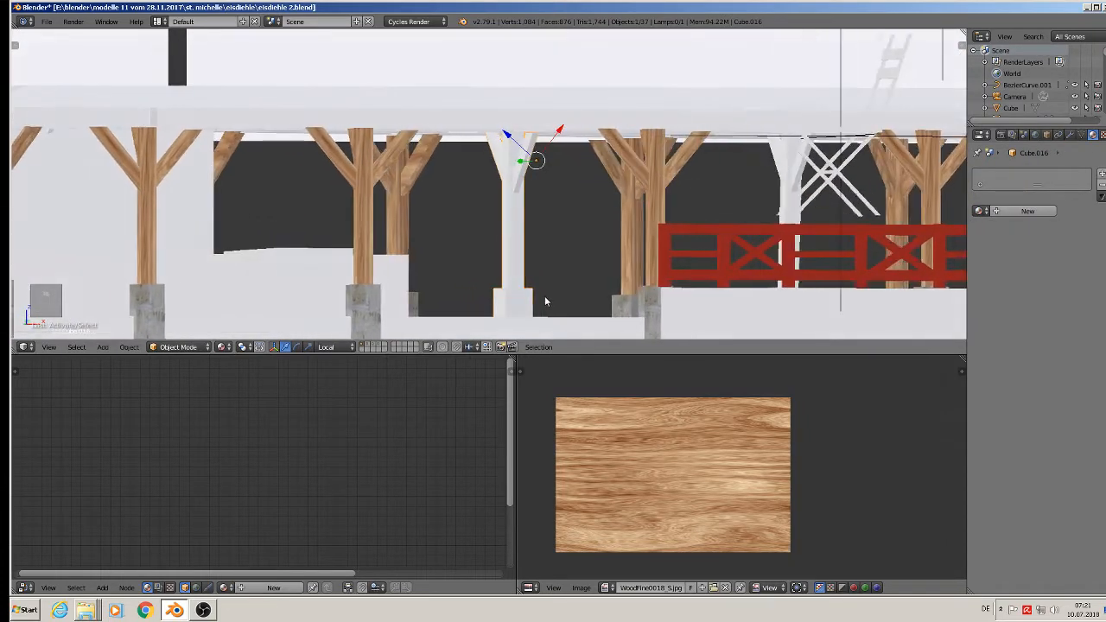
pyautogui.scroll(1, 529, 292)
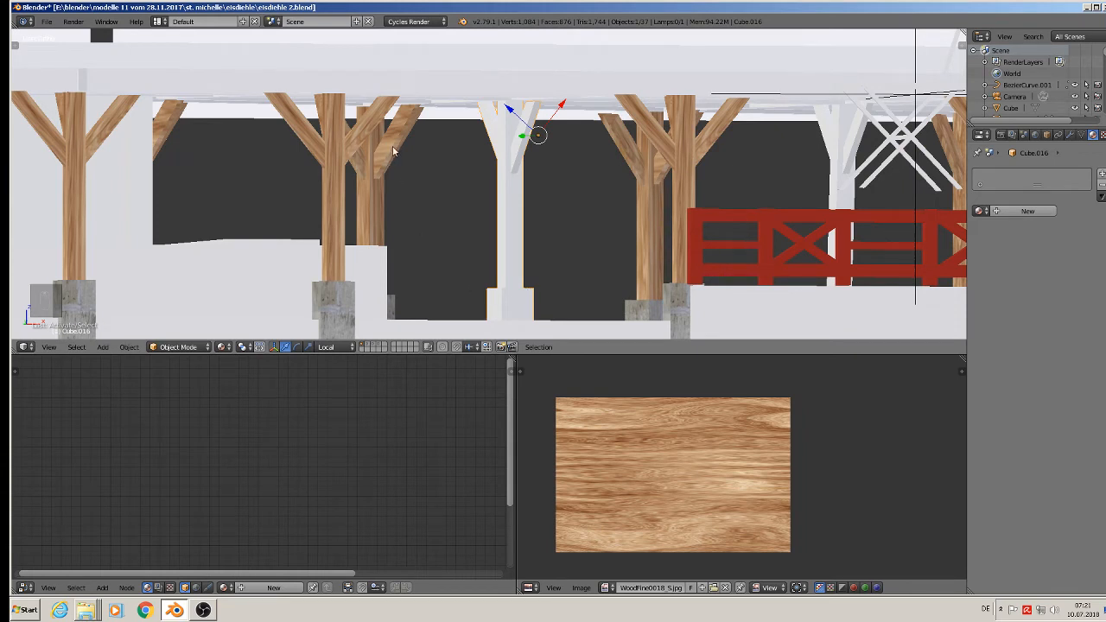
pyautogui.press('Tab')
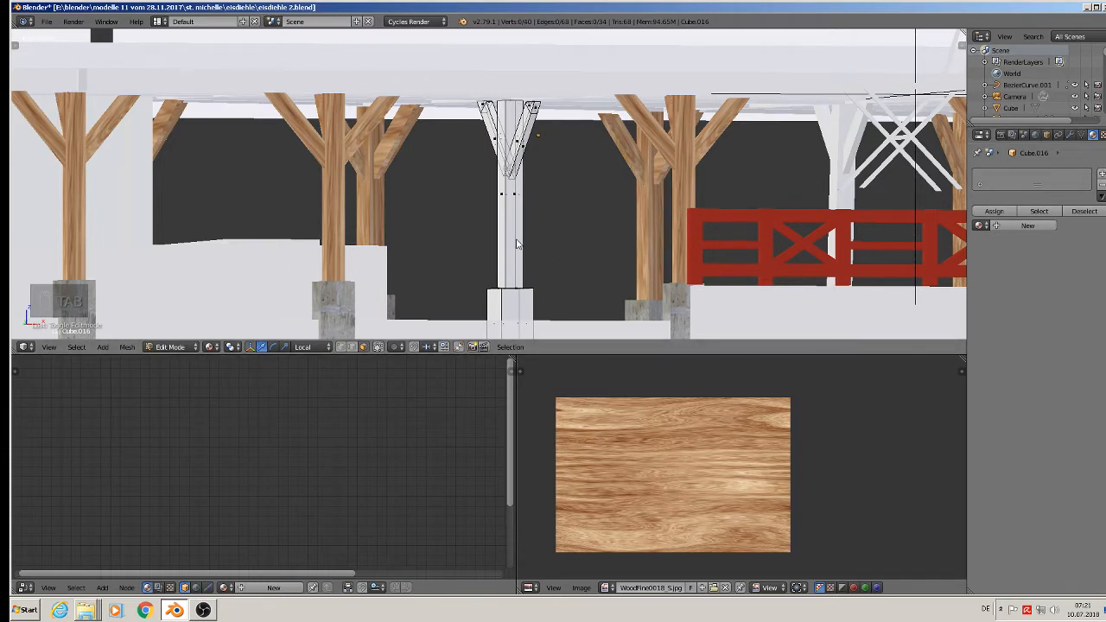
pyautogui.press('a')
pyautogui.press('a')
pyautogui.press('t')
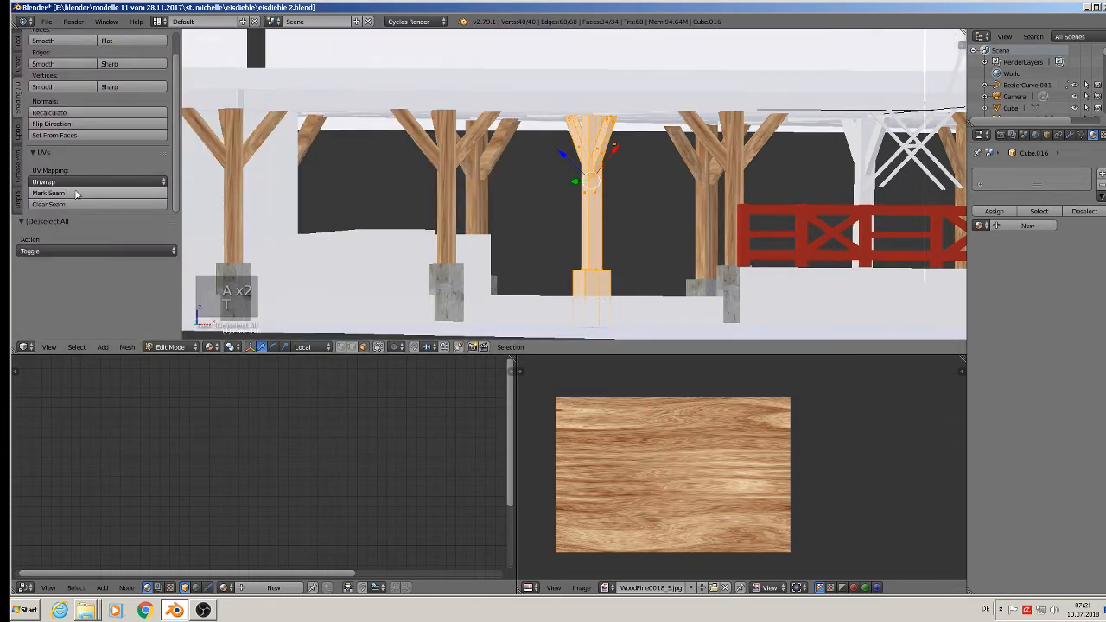
# - Apply the inner post's rotation and scale in Object Mode and UV-map its whole mesh with Cube Projection
pyautogui.press('Tab')
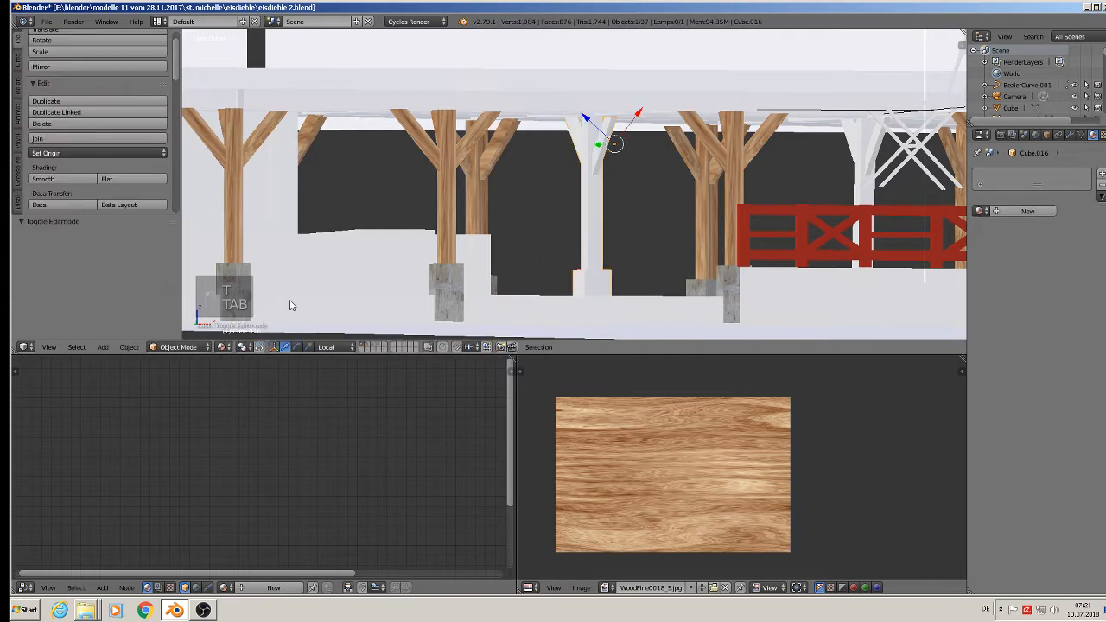
pyautogui.click(129, 347)
pyautogui.moveTo(151, 259)
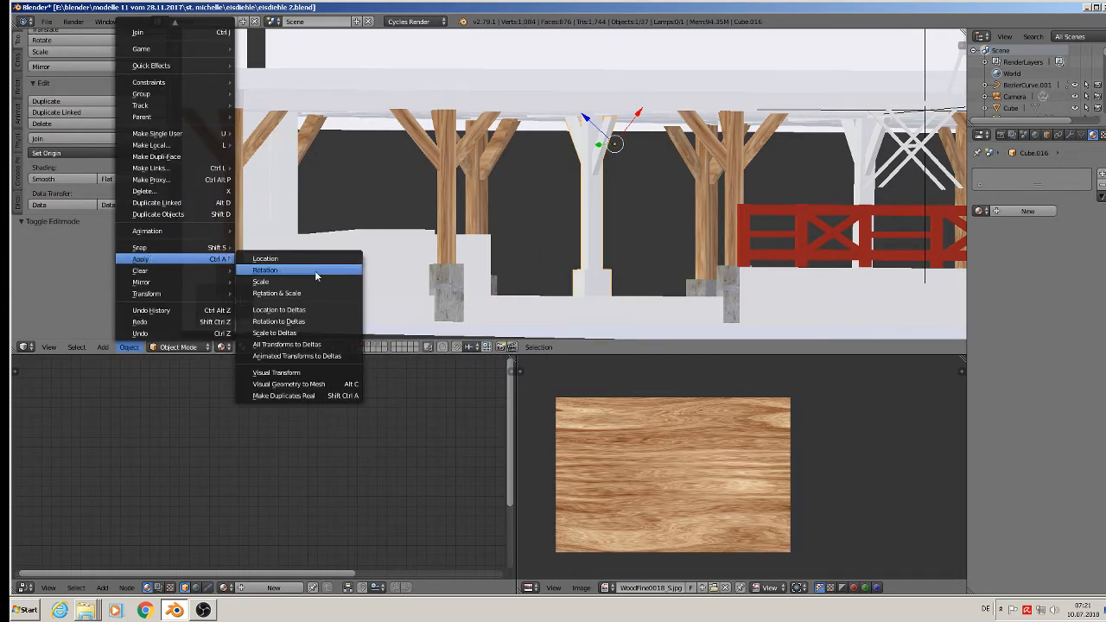
pyautogui.click(318, 294)
pyautogui.press('Tab')
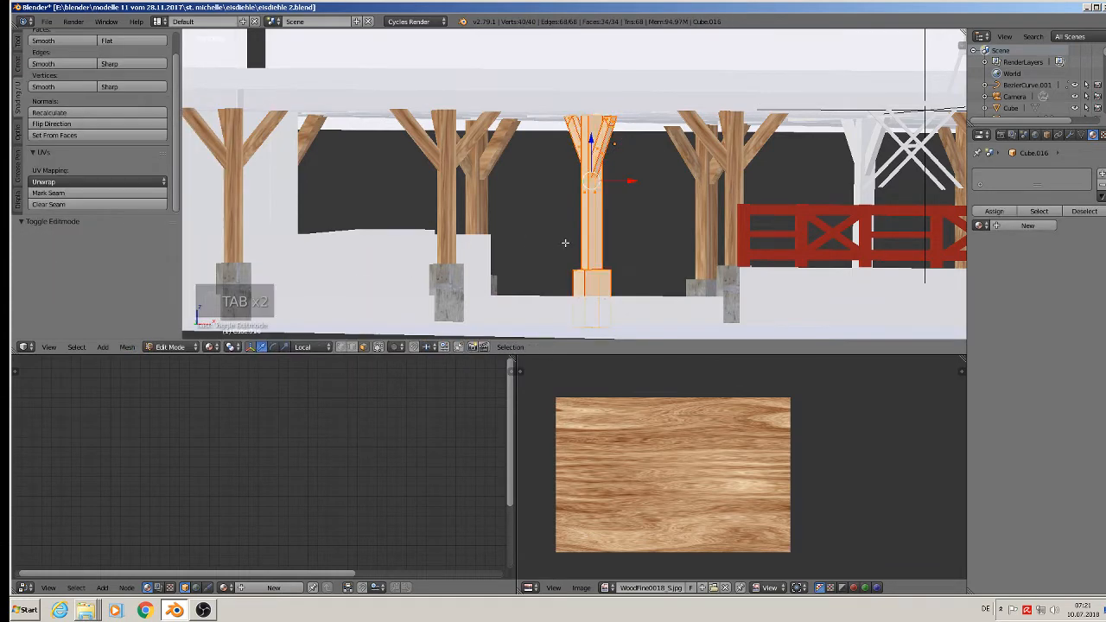
pyautogui.press('u')
pyautogui.click(561, 248)
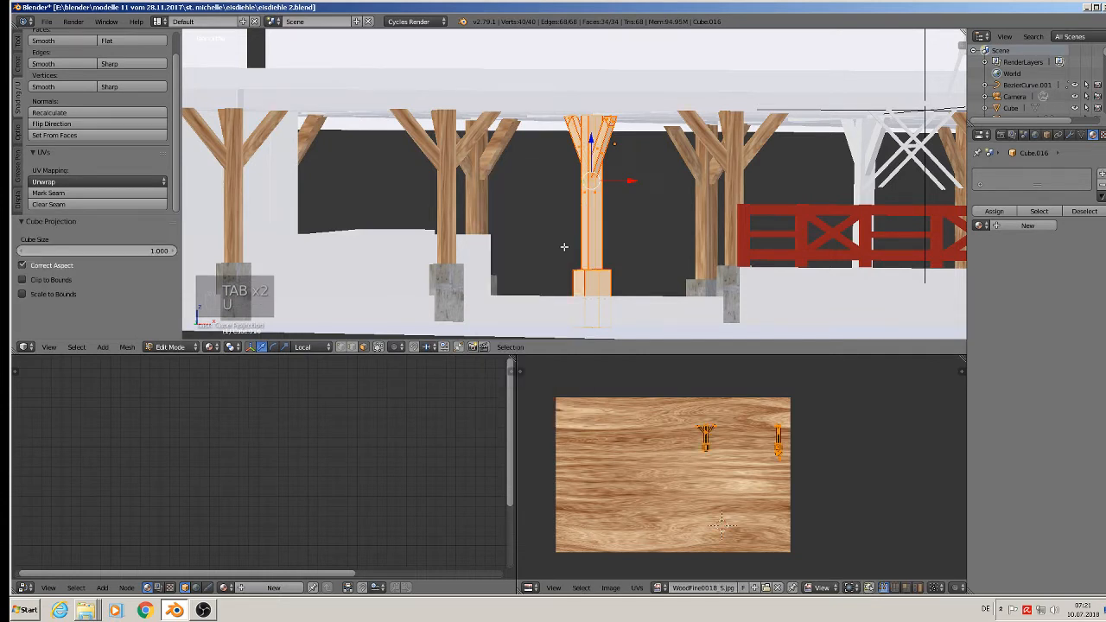
# - Add two material slots to the inner post in Object Mode and fill them with the existing wood1 and stone socket materials
pyautogui.press('Tab')
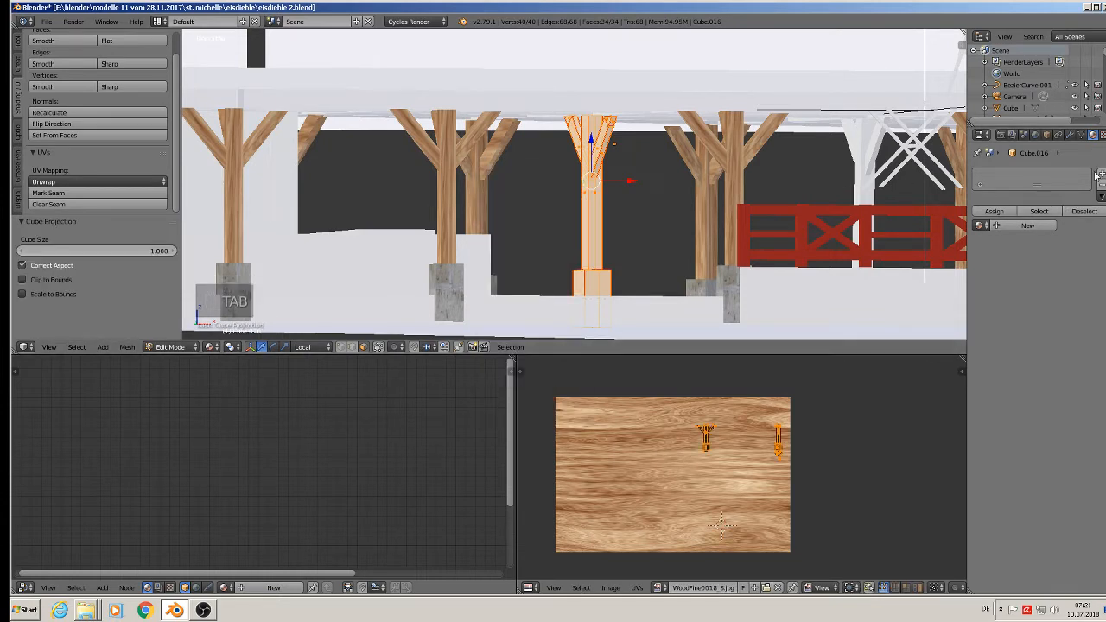
pyautogui.press('Tab')
pyautogui.click(1102, 175)
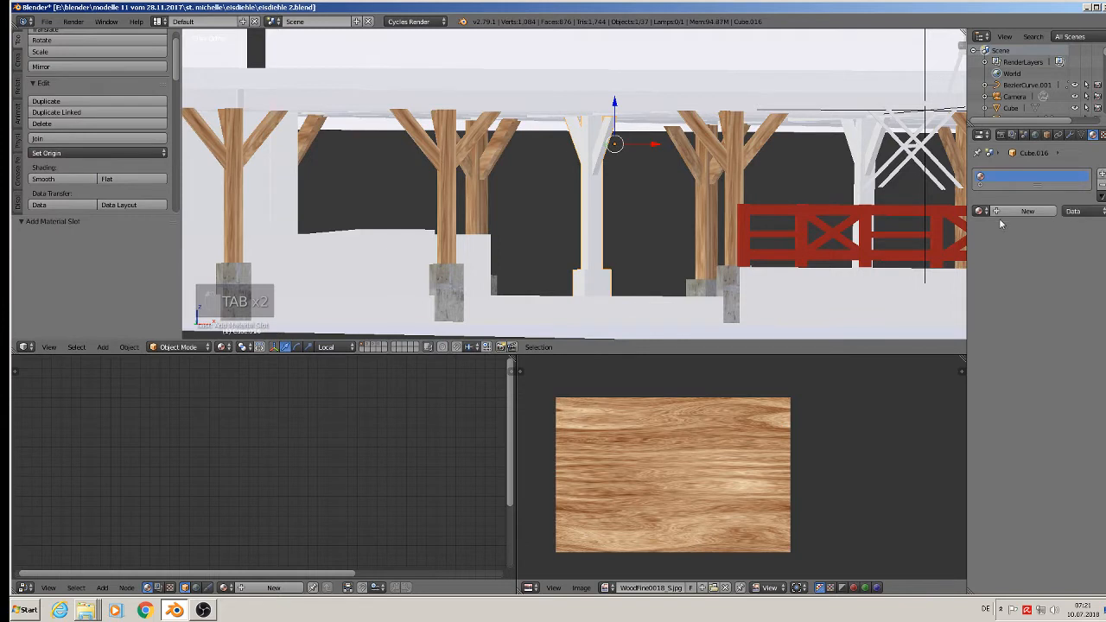
pyautogui.click(979, 211)
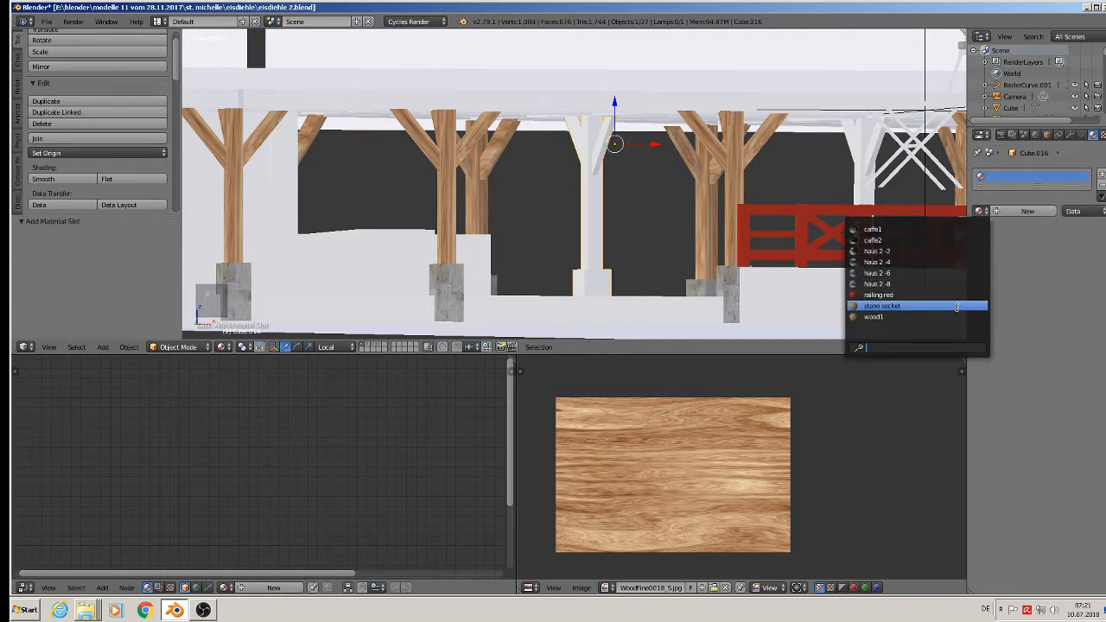
pyautogui.click(954, 315)
pyautogui.click(1091, 174)
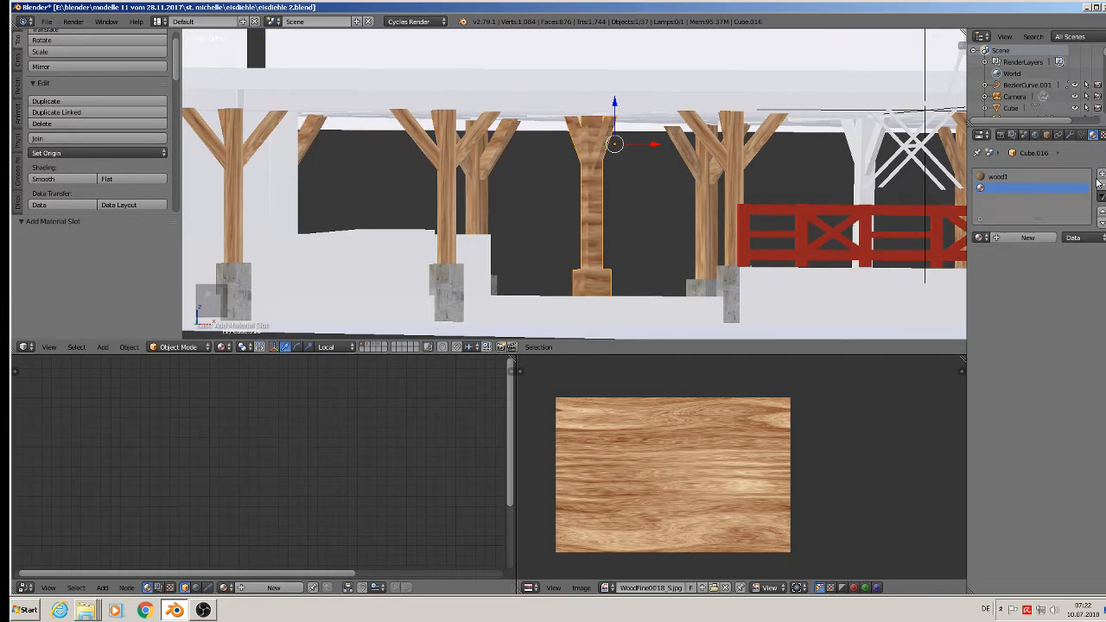
pyautogui.click(979, 237)
pyautogui.click(927, 330)
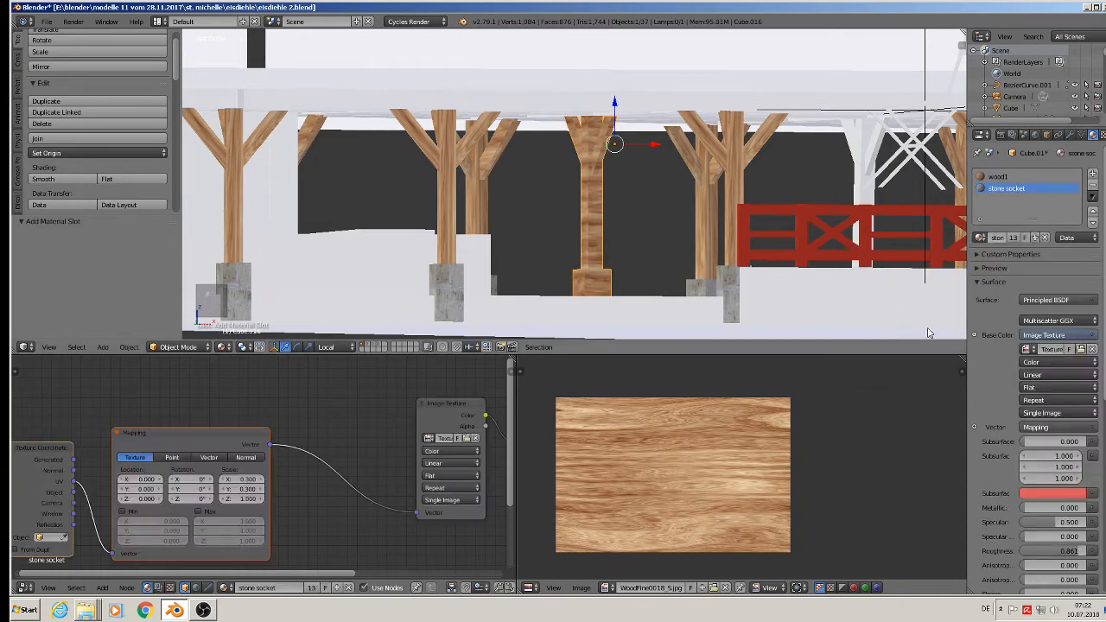
# - Select all faces of the inner post's base block in Edit Mode and assign the stone socket material to them
pyautogui.moveTo(601, 232)
pyautogui.mouseDown(button='middle')
pyautogui.moveTo(612, 237)
pyautogui.moveTo(602, 250)
pyautogui.mouseUp(button='middle')
pyautogui.press('Tab')
pyautogui.press('a')
pyautogui.press('l')
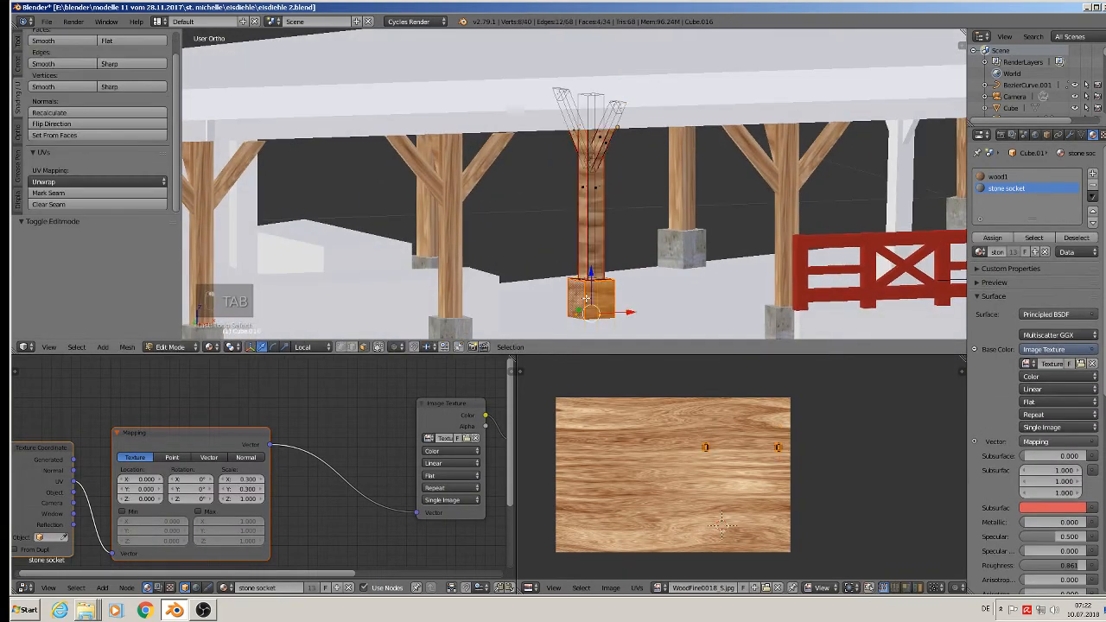
pyautogui.press('ctrl+KP_Add')
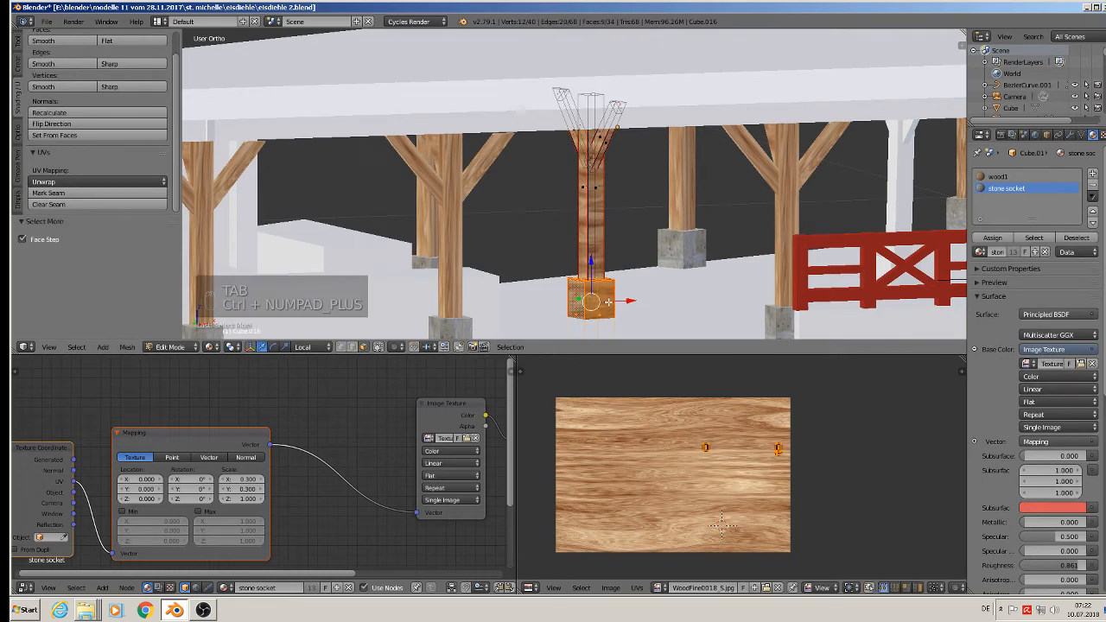
pyautogui.click(992, 239)
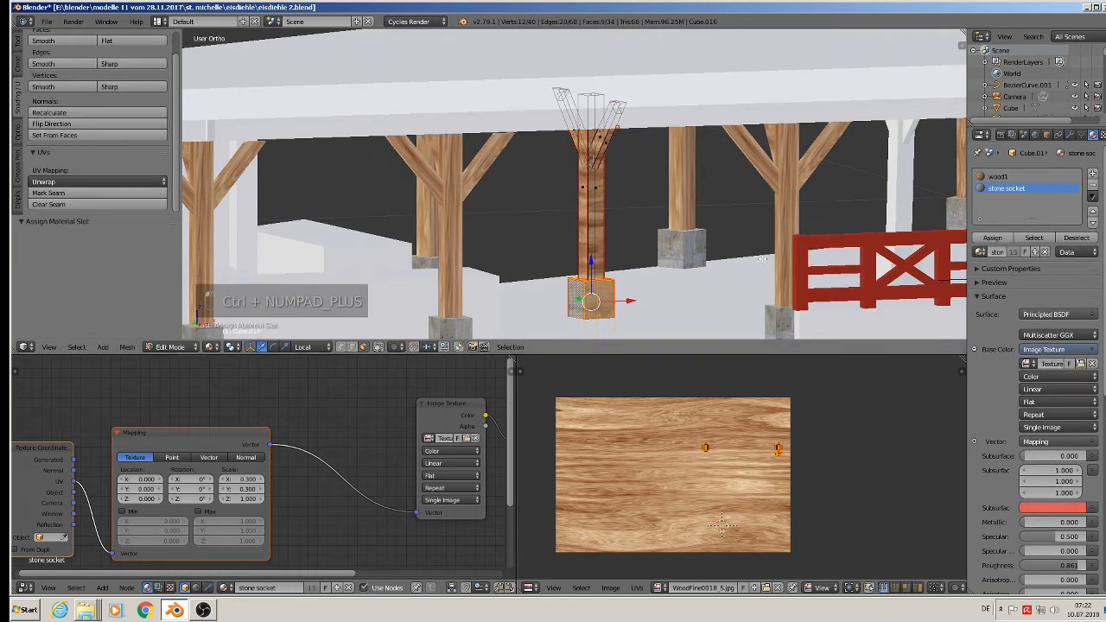
# - Select the inner post's vertical shaft faces and rotate their UVs 90° so the wood grain runs along the post
pyautogui.scroll(2, 600, 259)
pyautogui.keyDown('shift'); pyautogui.moveTo(598, 260); pyautogui.dragTo(658, 260, button='middle'); pyautogui.keyUp('shift')
pyautogui.scroll(-2, 657, 260)
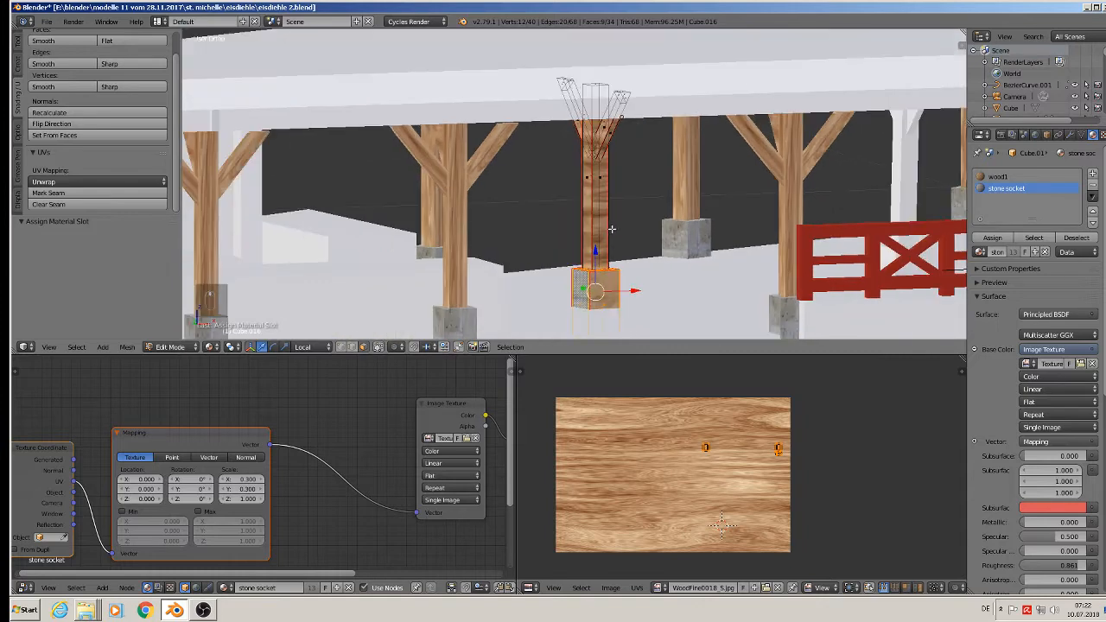
pyautogui.keyDown('alt'); pyautogui.rightClick(592, 199); pyautogui.keyUp('alt')
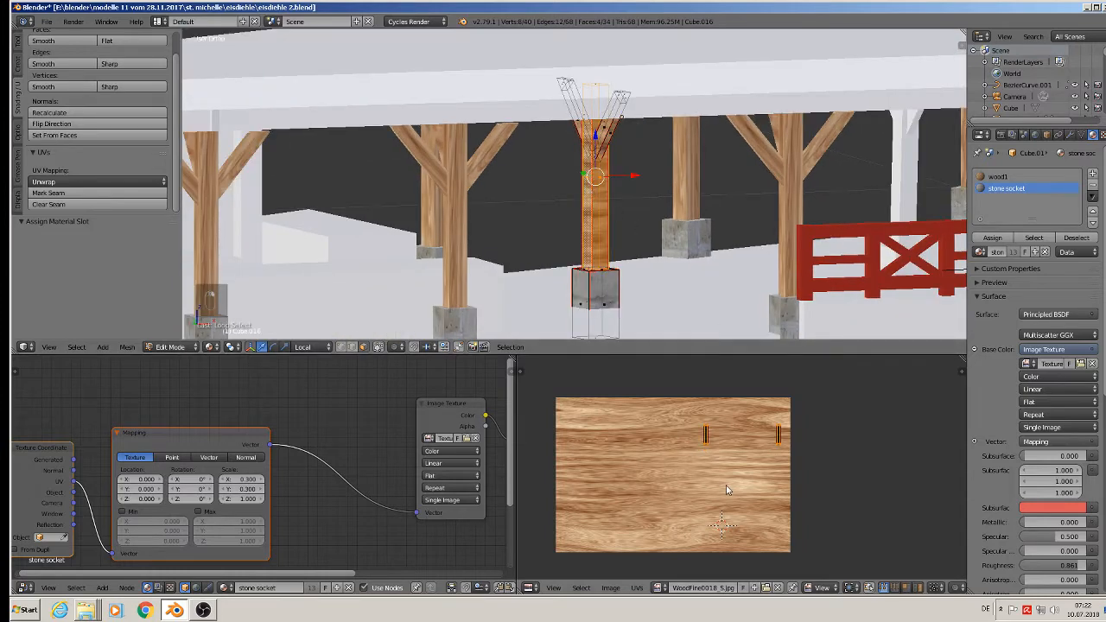
pyautogui.scroll(2, 726, 490)
pyautogui.write('r90')
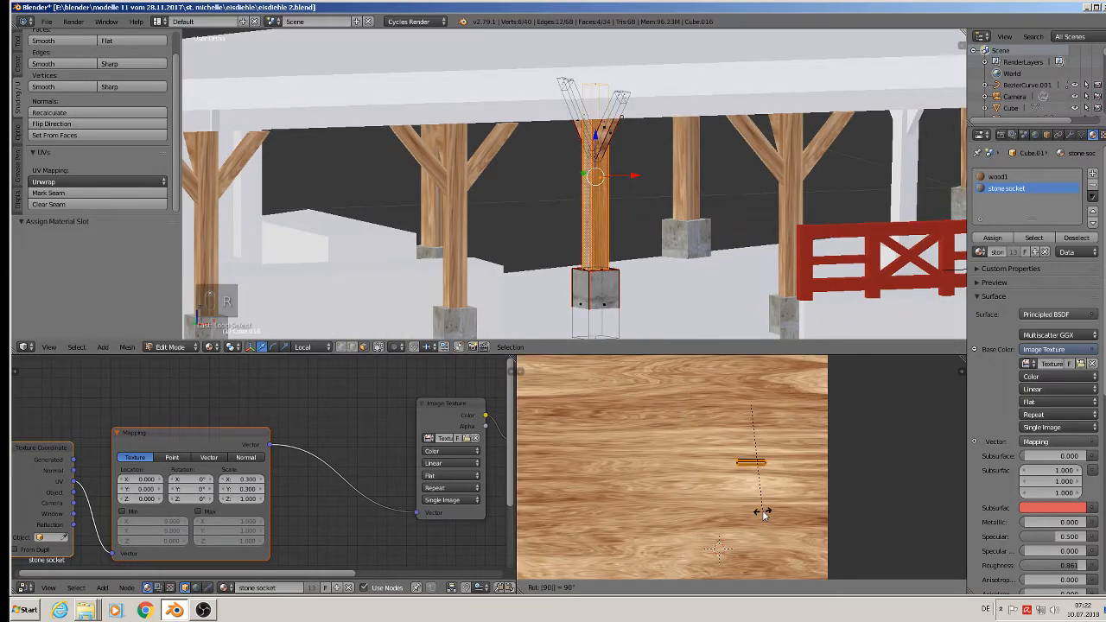
pyautogui.click(763, 513)
pyautogui.press('Tab')
# - Select the faces of the inner post's brace on the railing side and rotate their UVs about 139° to align the grain
pyautogui.moveTo(605, 135)
pyautogui.mouseDown(button='middle')
pyautogui.moveTo(640, 126)
pyautogui.moveTo(615, 124)
pyautogui.mouseUp(button='middle')
pyautogui.scroll(2, 641, 126)
pyautogui.press('Tab')
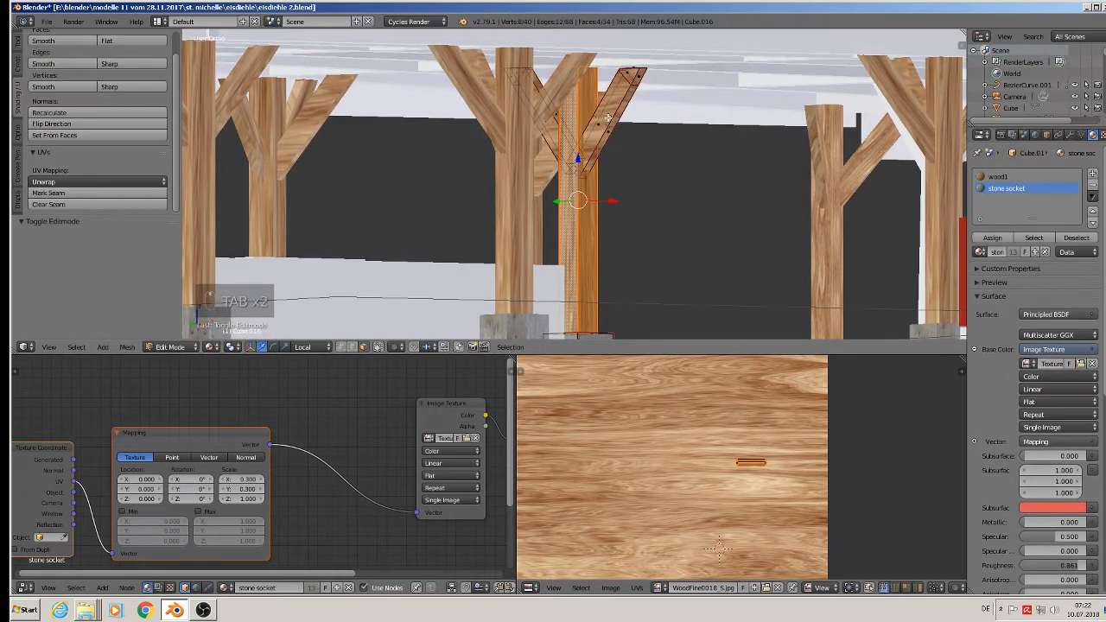
pyautogui.press('a')
pyautogui.press('a')
pyautogui.press('a')
pyautogui.press('l')
pyautogui.press('l')
pyautogui.press('l')
pyautogui.press('l')
pyautogui.press('l')
pyautogui.press('l')
pyautogui.press('l')
pyautogui.press('l')
pyautogui.press('l')
pyautogui.press('l')
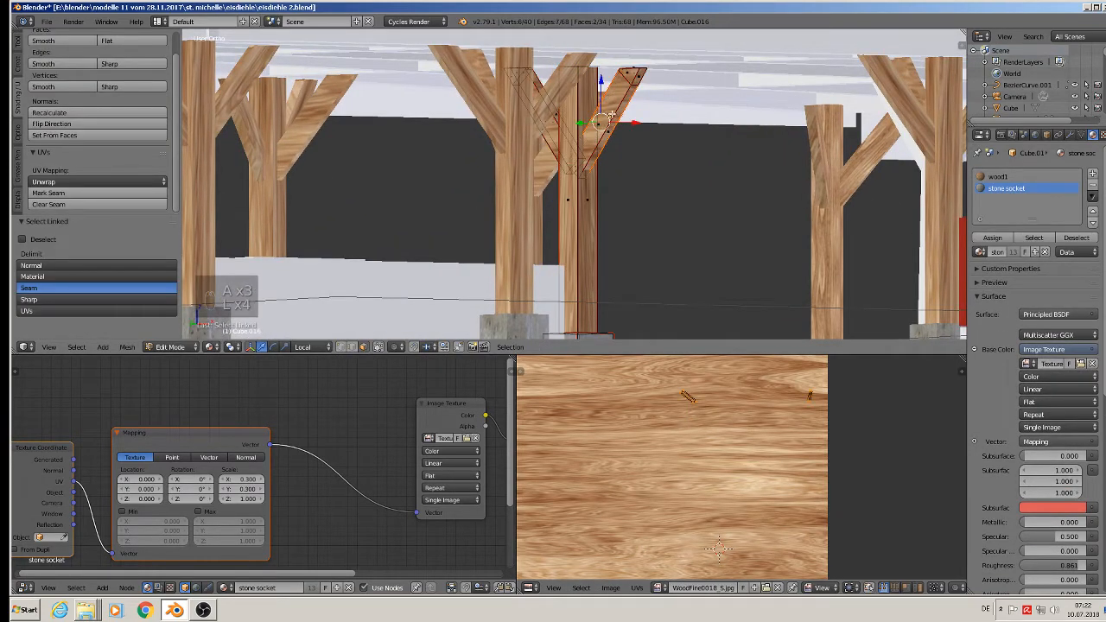
pyautogui.press('l')
pyautogui.press('l')
pyautogui.press('l')
pyautogui.press('l')
pyautogui.press('l')
pyautogui.press('l')
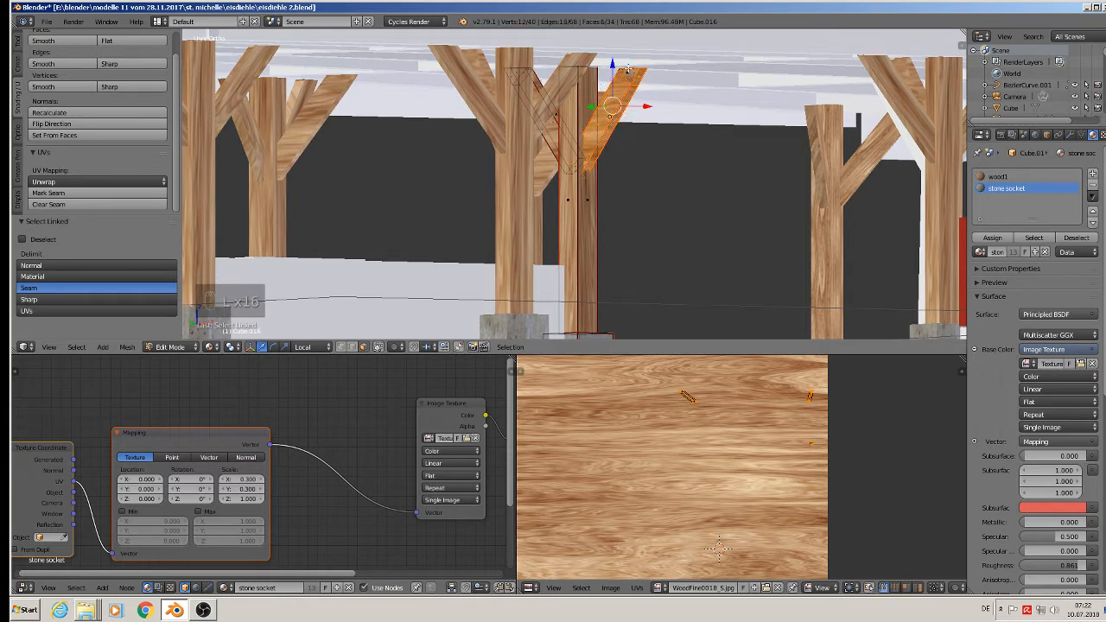
pyautogui.press('l')
pyautogui.press('l')
pyautogui.press('l')
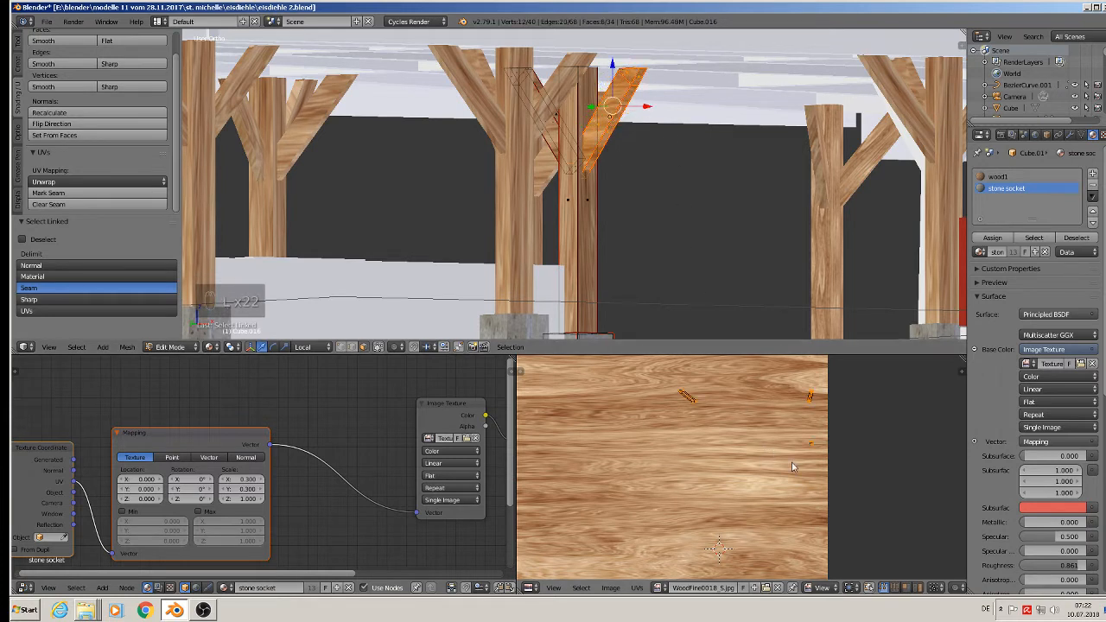
pyautogui.press('r')
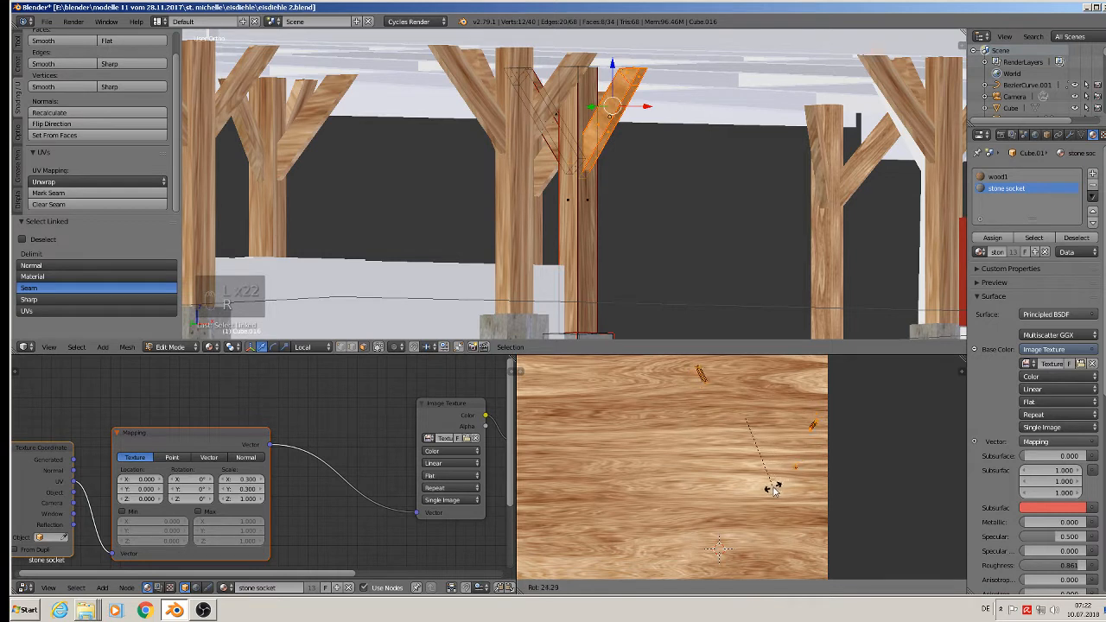
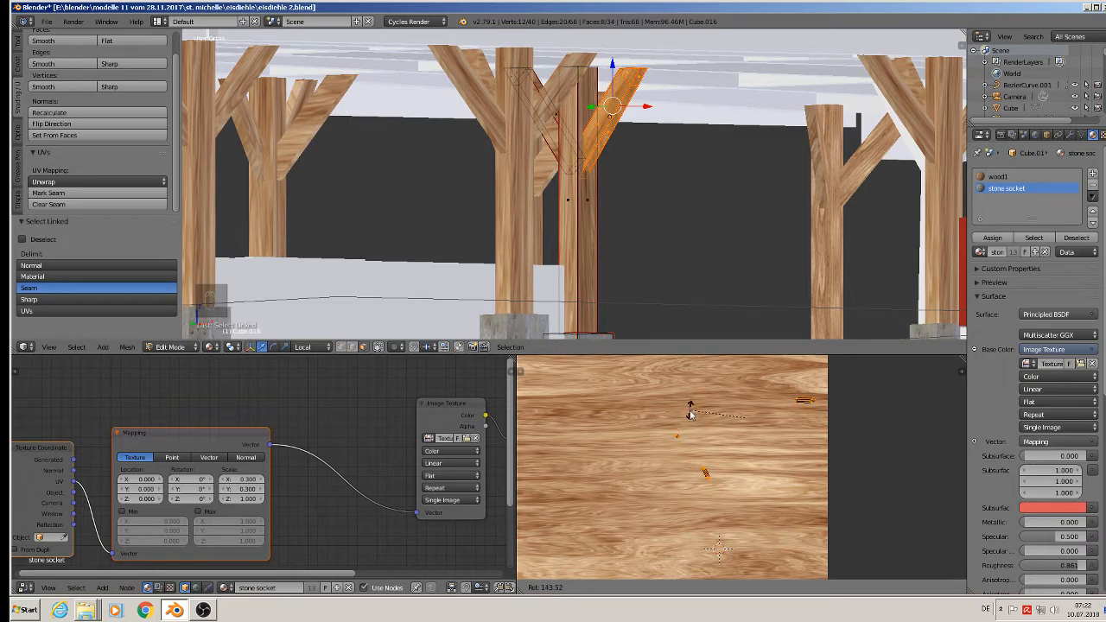
pyautogui.click(692, 418)
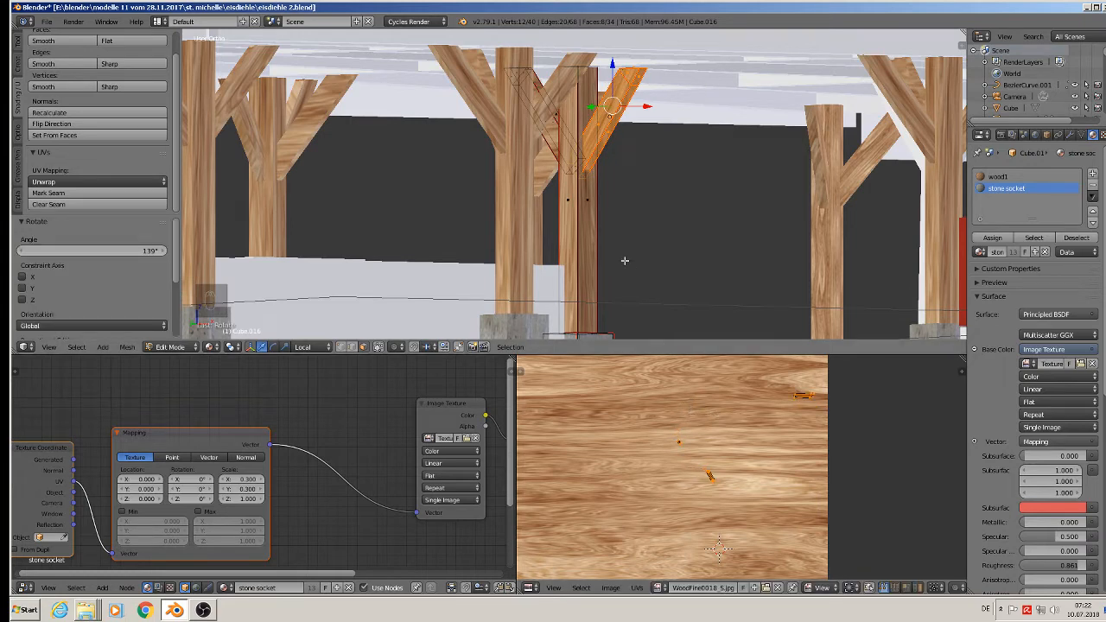
# - Select the faces of the inner post's opposite brace and rotate their UVs about -133° so the grain follows the brace
pyautogui.press('Tab')
pyautogui.moveTo(613, 241); pyautogui.dragTo(575, 193, button='middle')
pyautogui.scroll(2, 577, 191)
pyautogui.press('Tab')
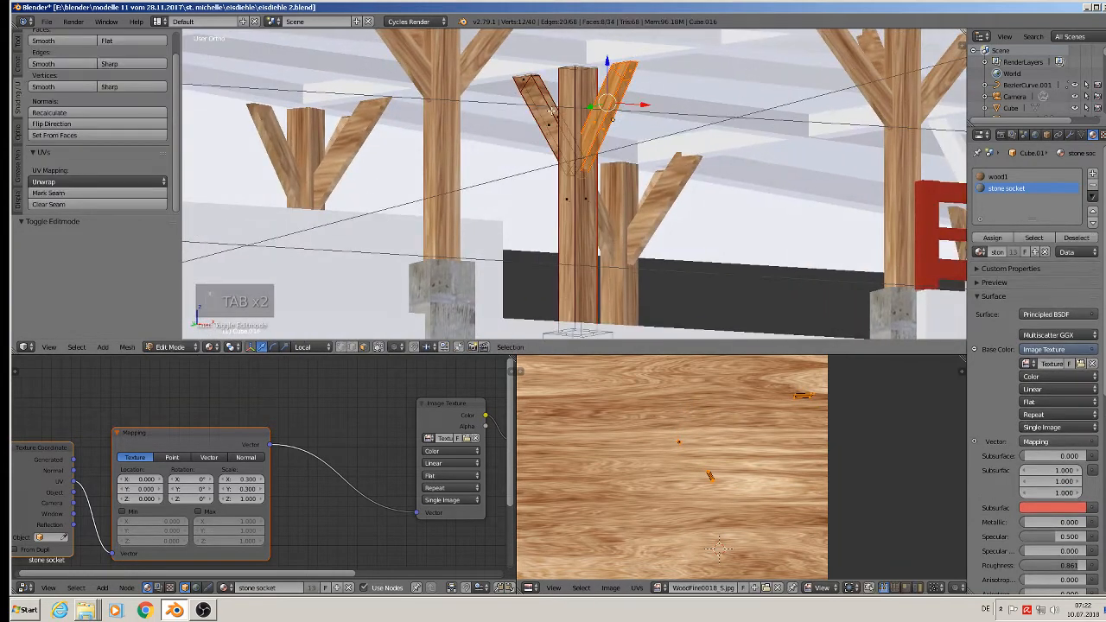
pyautogui.press('a')
pyautogui.press('a')
pyautogui.press('a')
pyautogui.press('l')
pyautogui.press('l')
pyautogui.press('l')
pyautogui.press('l')
pyautogui.press('l')
pyautogui.press('l')
pyautogui.press('l')
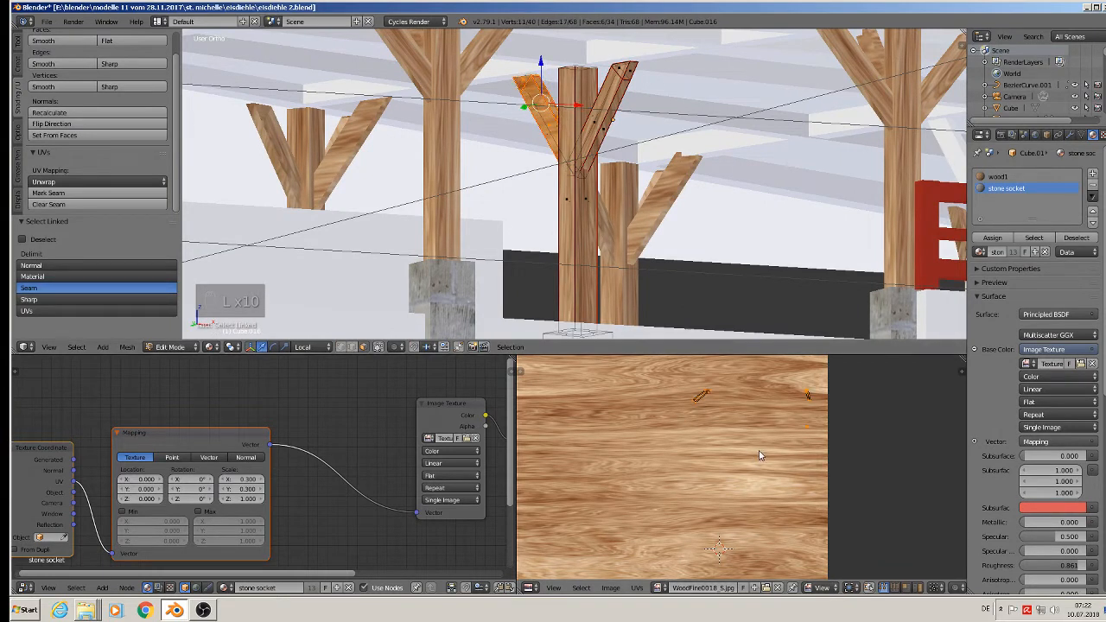
pyautogui.press('r')
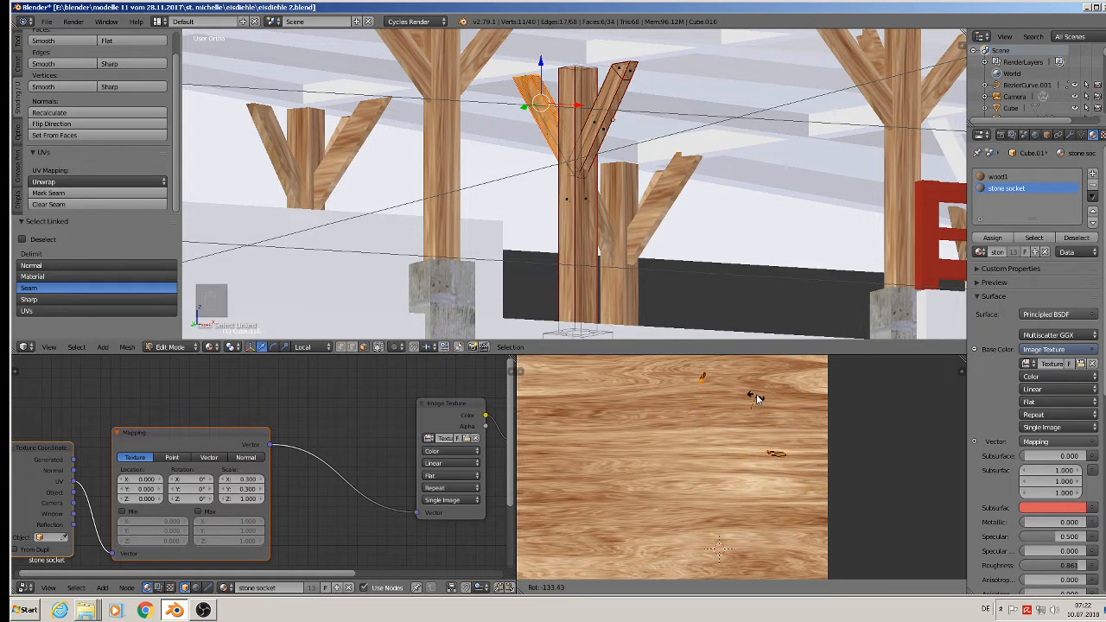
pyautogui.click(757, 397)
pyautogui.press('Tab')
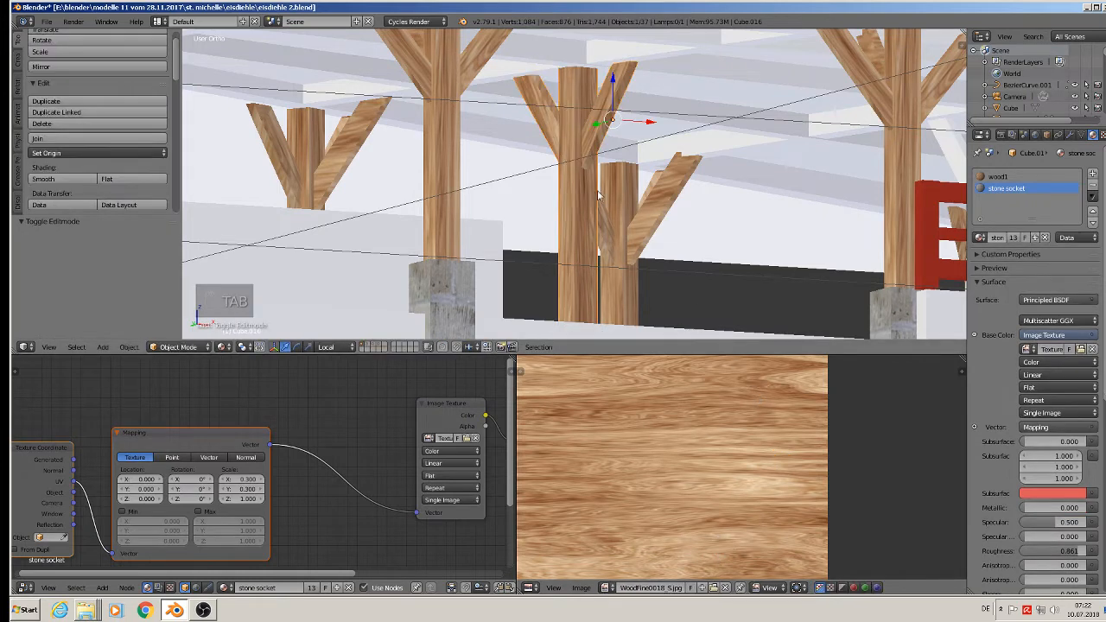
# - Delete the remaining untextured inner post behind the red railing
pyautogui.moveTo(633, 234); pyautogui.dragTo(682, 255, button='middle')
pyautogui.scroll(-3, 595, 253)
pyautogui.rightClick(781, 223)
pyautogui.press('x')
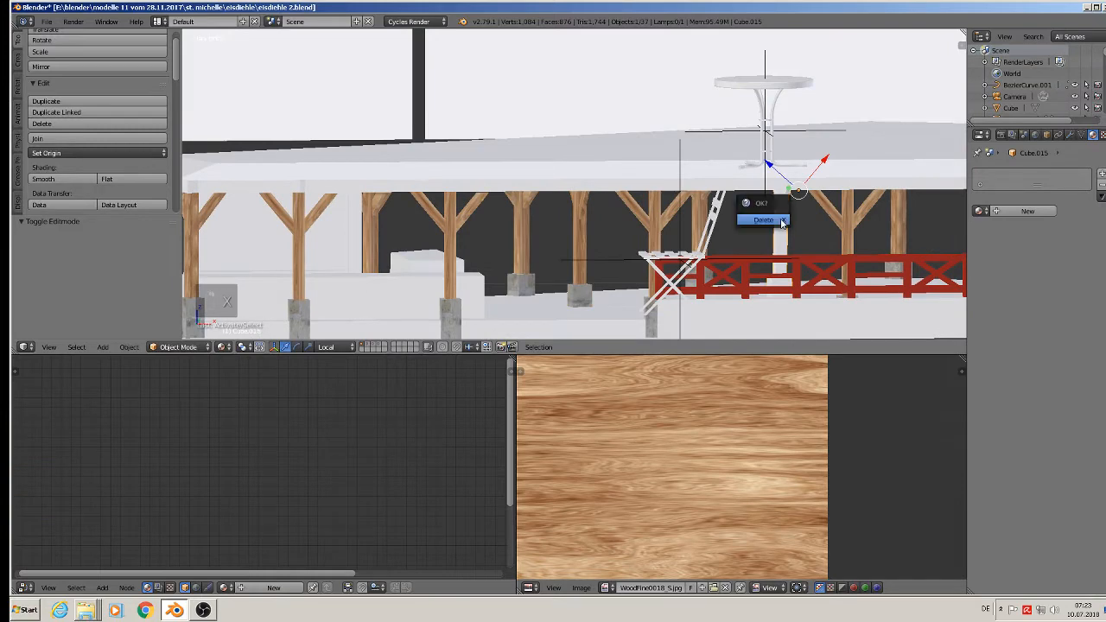
pyautogui.click(763, 220)
# - Set the transform orientation to Global, duplicate the textured inner post and move the copy 0.470 and another 0.010 along X
pyautogui.click(326, 346)
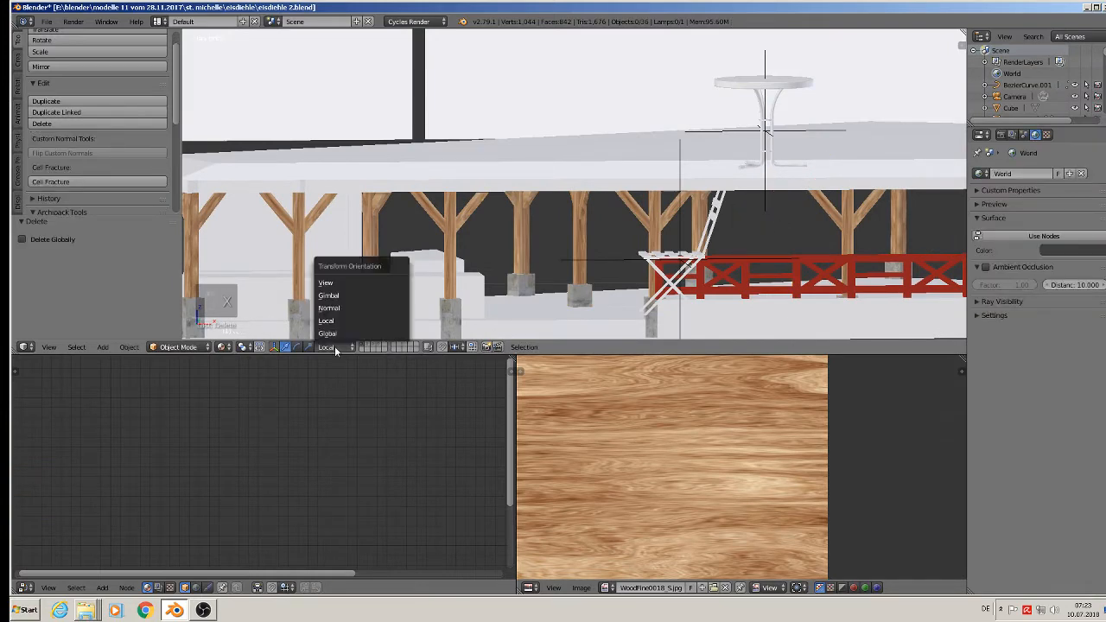
pyautogui.click(380, 335)
pyautogui.moveTo(640, 292); pyautogui.dragTo(641, 273, button='middle')
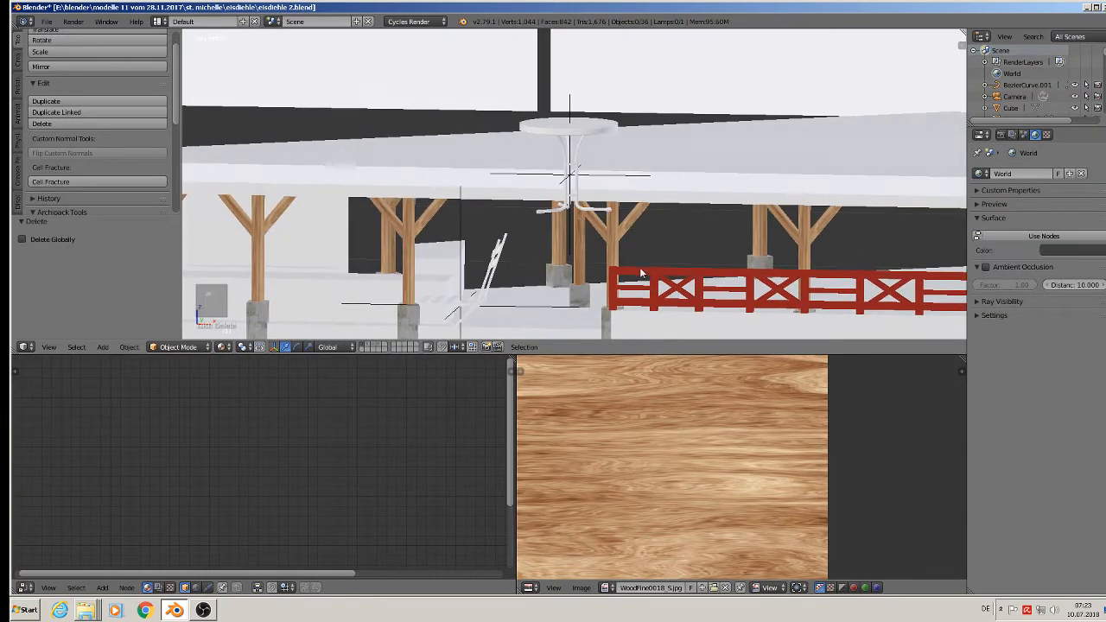
pyautogui.rightClick(586, 252)
pyautogui.hotkey('shift', 'd')
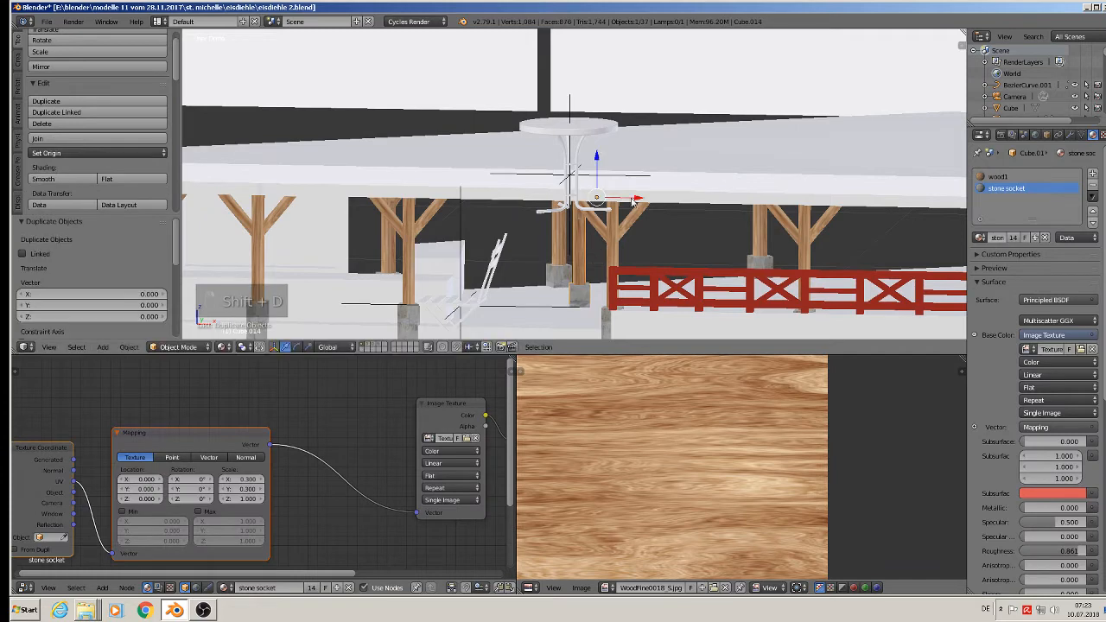
pyautogui.moveTo(631, 200); pyautogui.dragTo(843, 202)
pyautogui.moveTo(844, 205); pyautogui.dragTo(812, 166, button='middle')
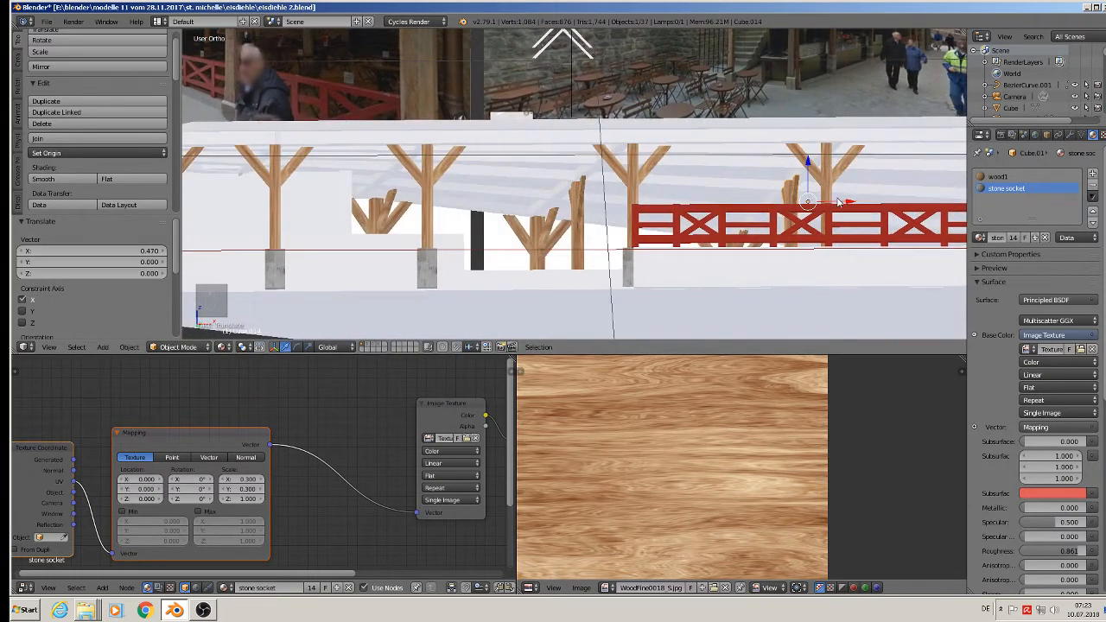
pyautogui.moveTo(836, 202); pyautogui.dragTo(838, 199)
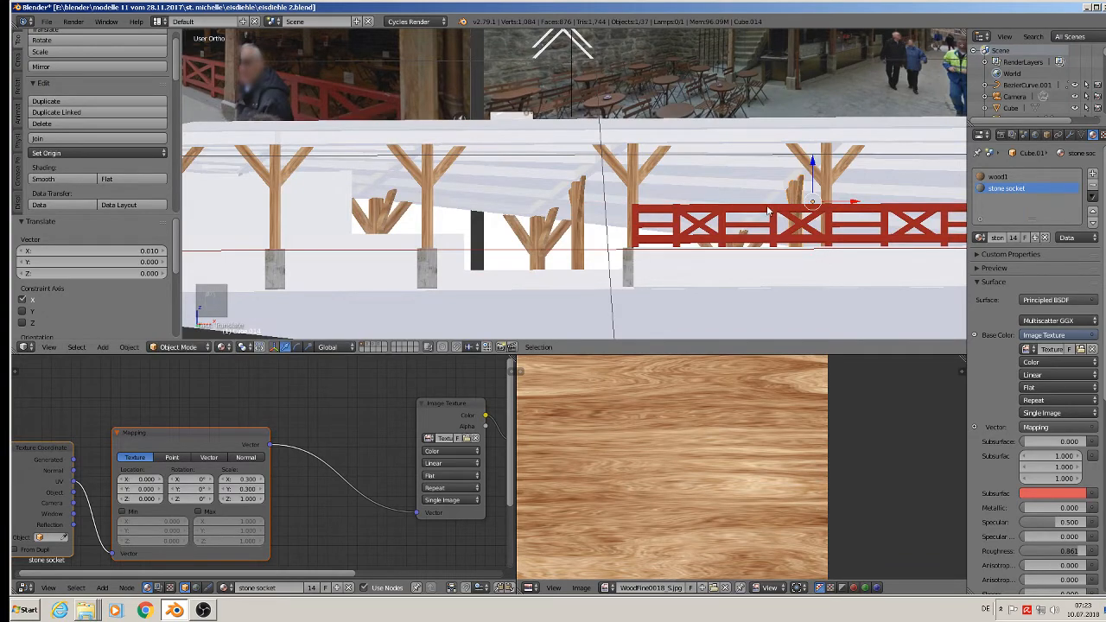
# - Save the pavilion file under its existing name
pyautogui.moveTo(757, 193); pyautogui.dragTo(529, 216, button='middle')
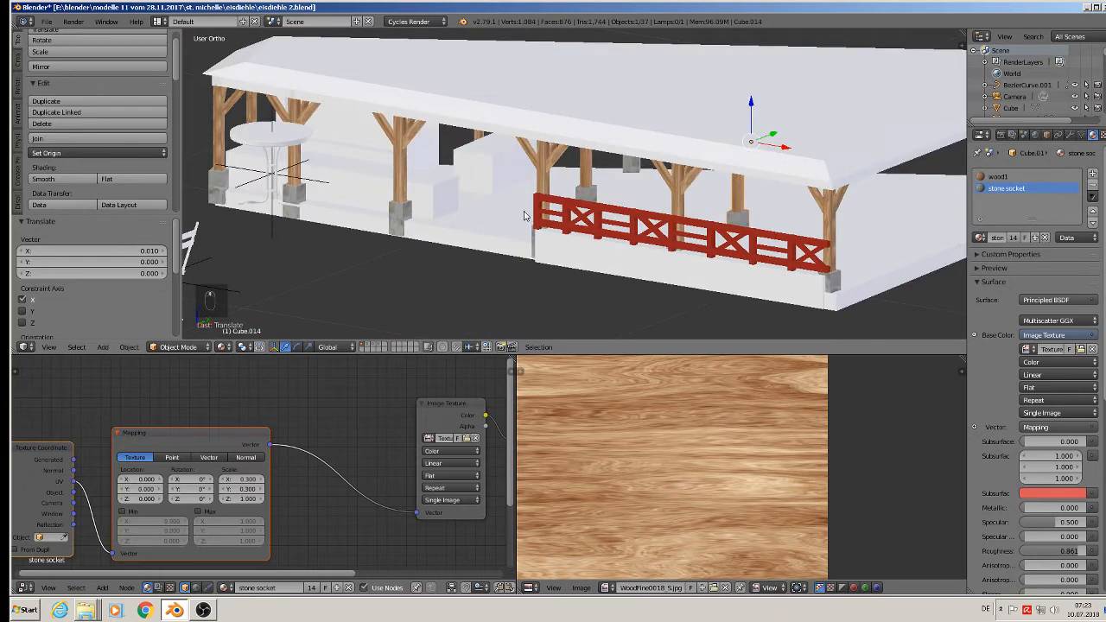
pyautogui.click(46, 21)
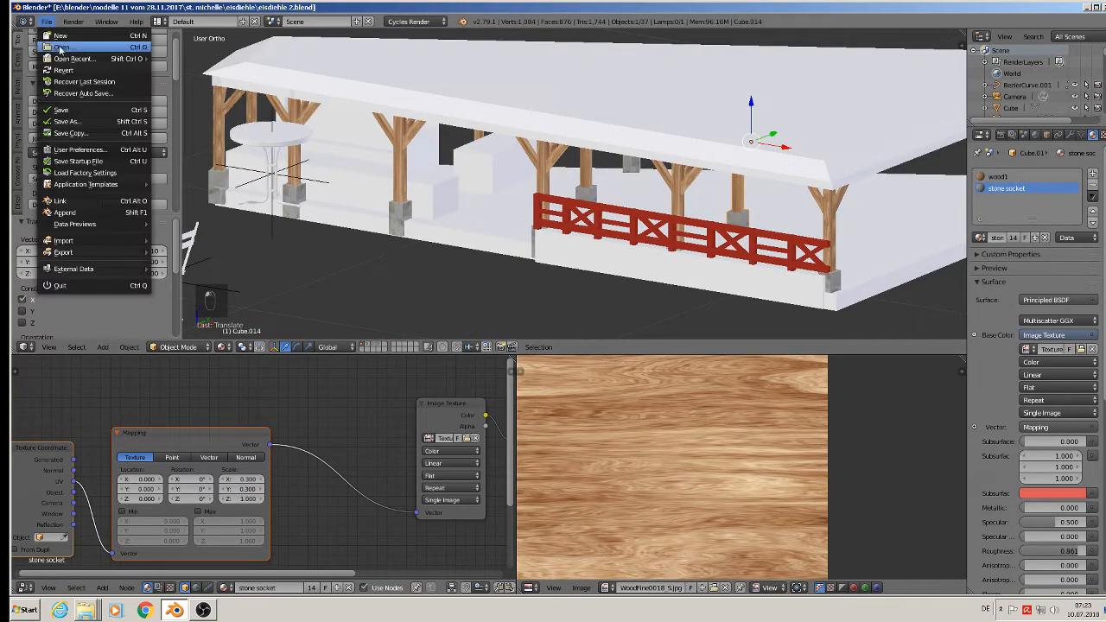
pyautogui.click(63, 110)
# - Flatten the pavilion's floor slab by scaling it along Z and move it -0.012 along Z
pyautogui.moveTo(679, 244); pyautogui.dragTo(651, 251, button='middle')
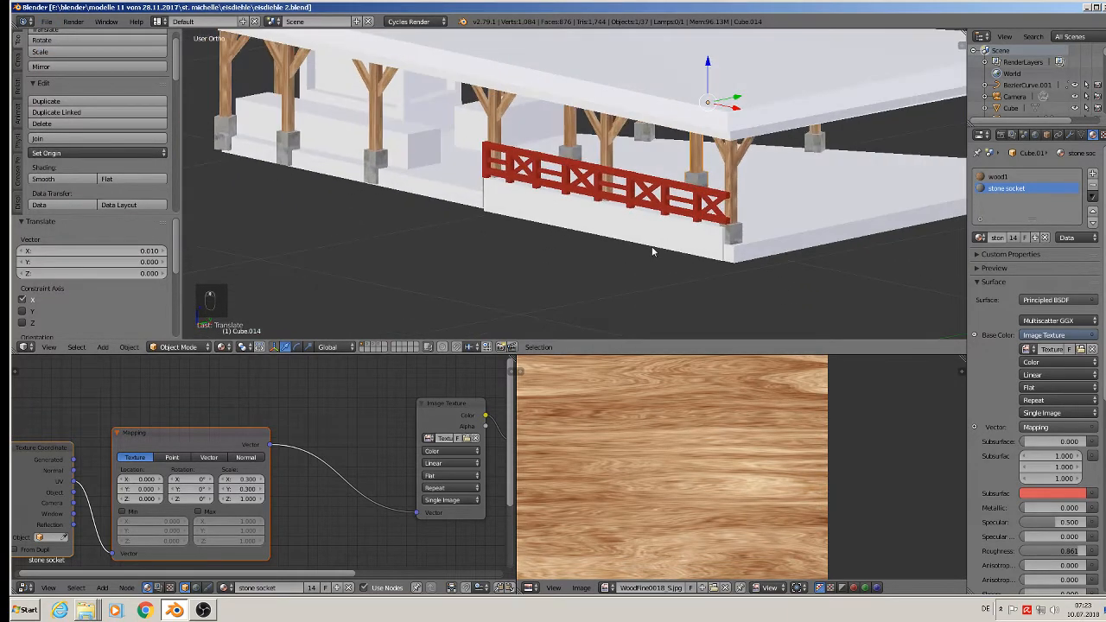
pyautogui.rightClick(794, 249)
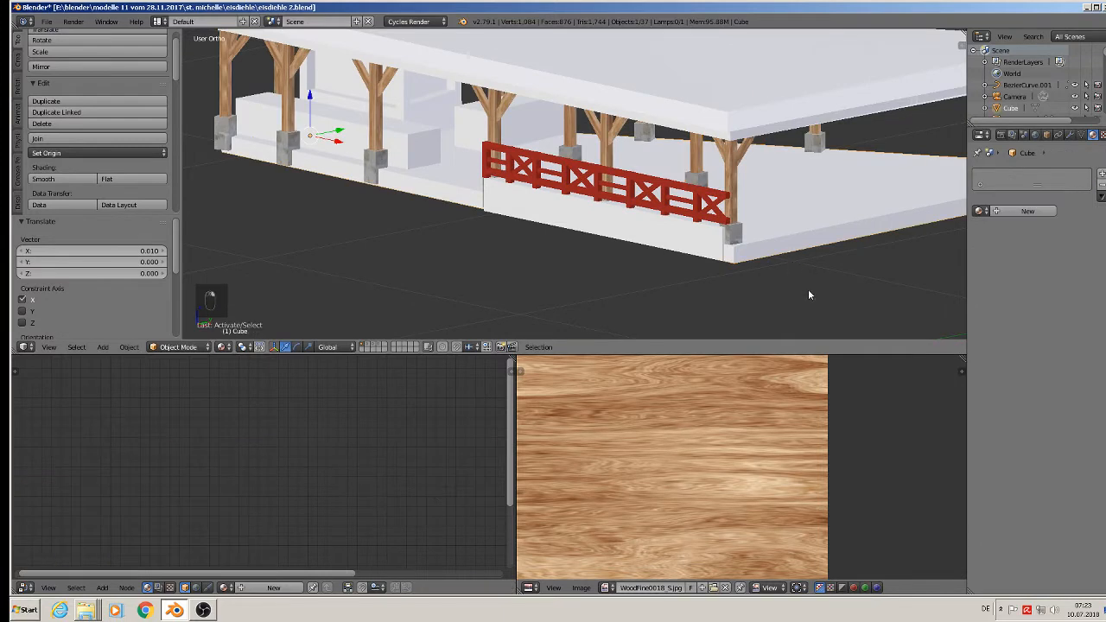
pyautogui.press('s')
pyautogui.press('z')
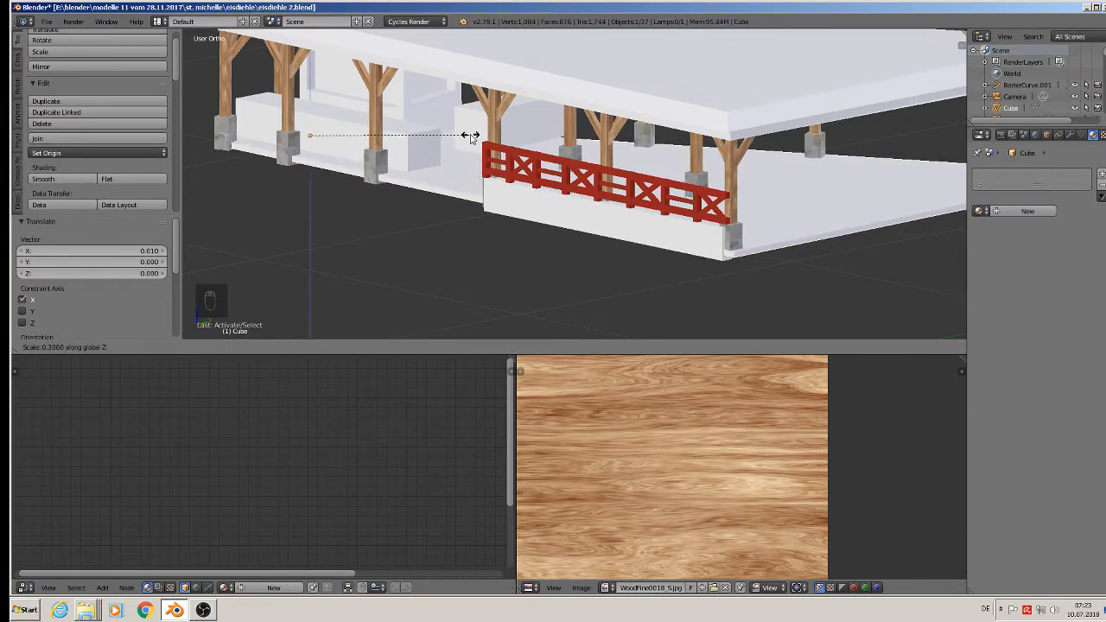
pyautogui.click(408, 133)
pyautogui.moveTo(310, 102); pyautogui.dragTo(310, 104)
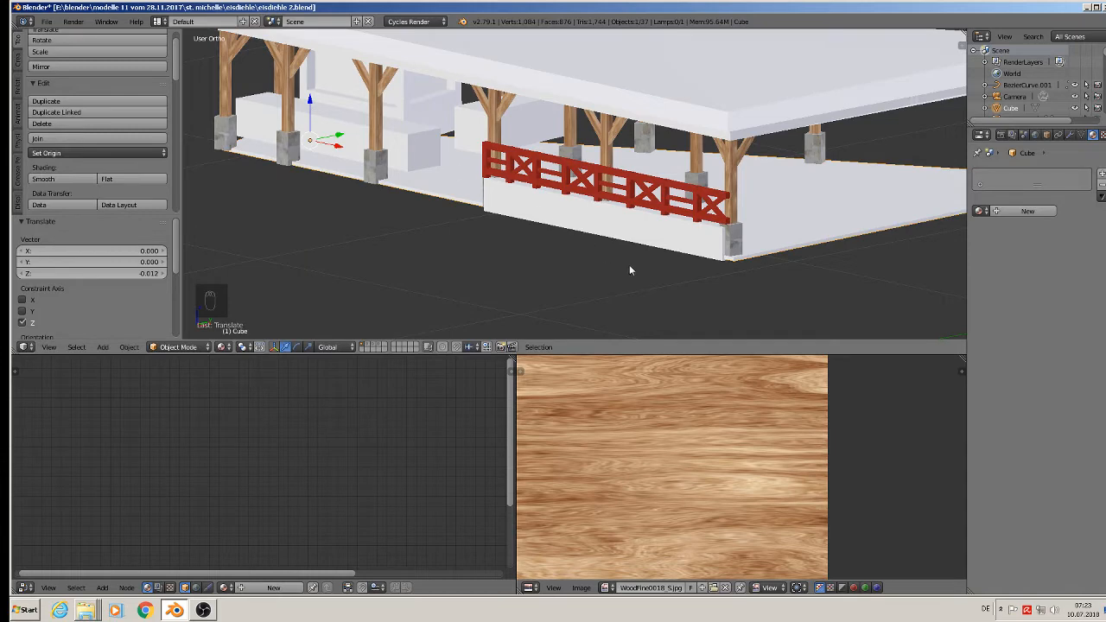
# - Move the tall wall block under the roof -0.023 along Z and lower the low counter block beside it along Z
pyautogui.moveTo(629, 271); pyautogui.dragTo(713, 217, button='middle')
pyautogui.rightClick(800, 221)
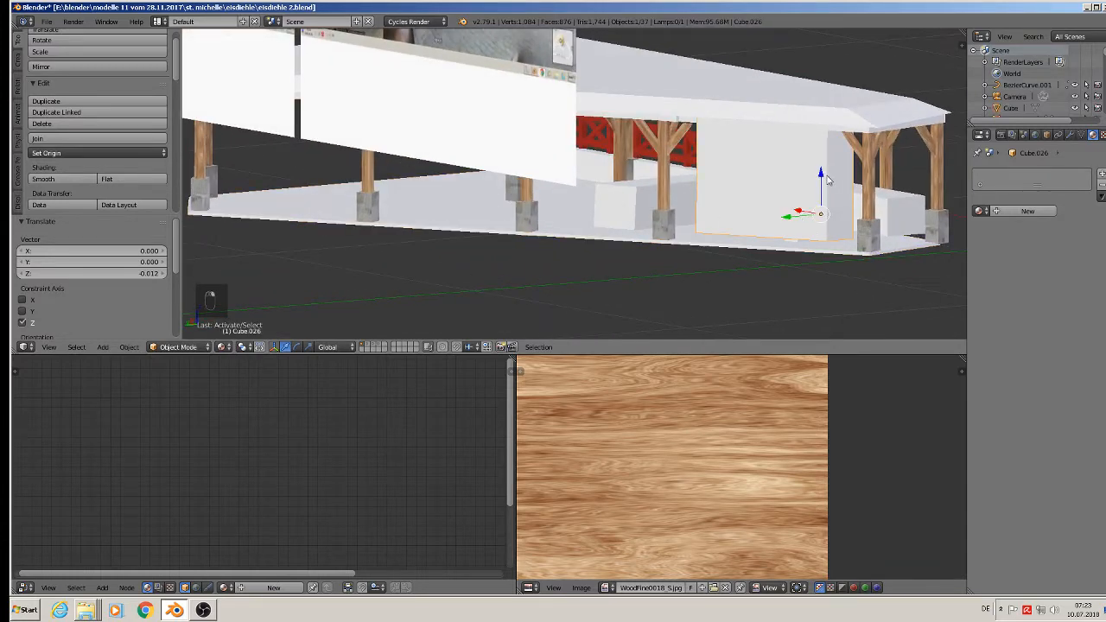
pyautogui.moveTo(821, 175); pyautogui.dragTo(826, 190)
pyautogui.rightClick(621, 193)
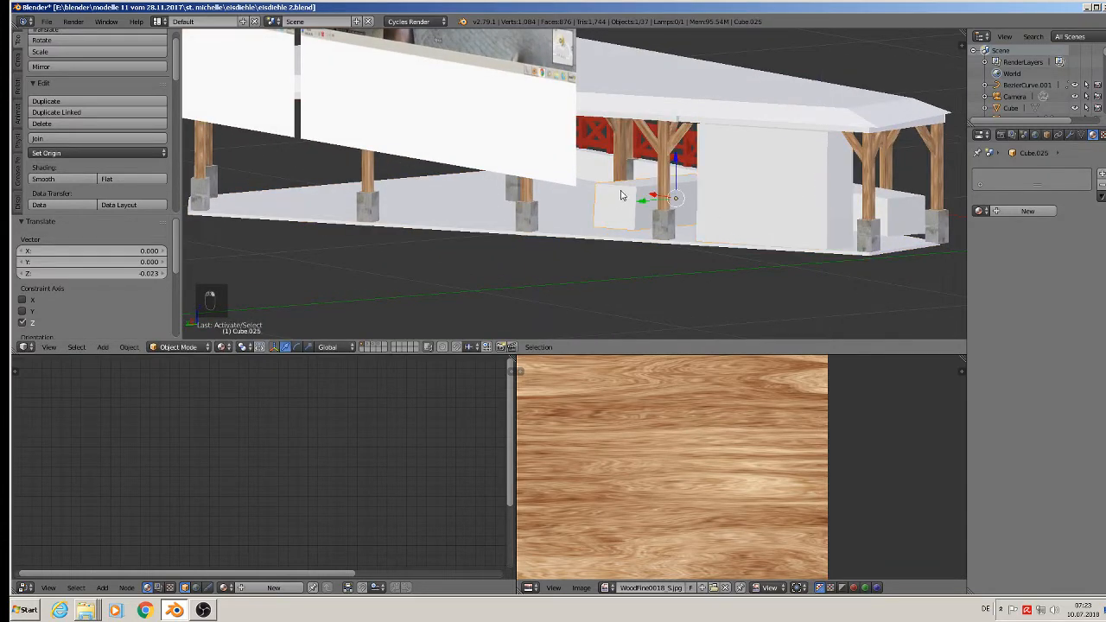
pyautogui.moveTo(679, 166); pyautogui.dragTo(690, 176)
pyautogui.moveTo(794, 249); pyautogui.dragTo(542, 216, button='middle')
pyautogui.scroll(-3, 648, 218)
pyautogui.press('Tab')
pyautogui.press('Tab')
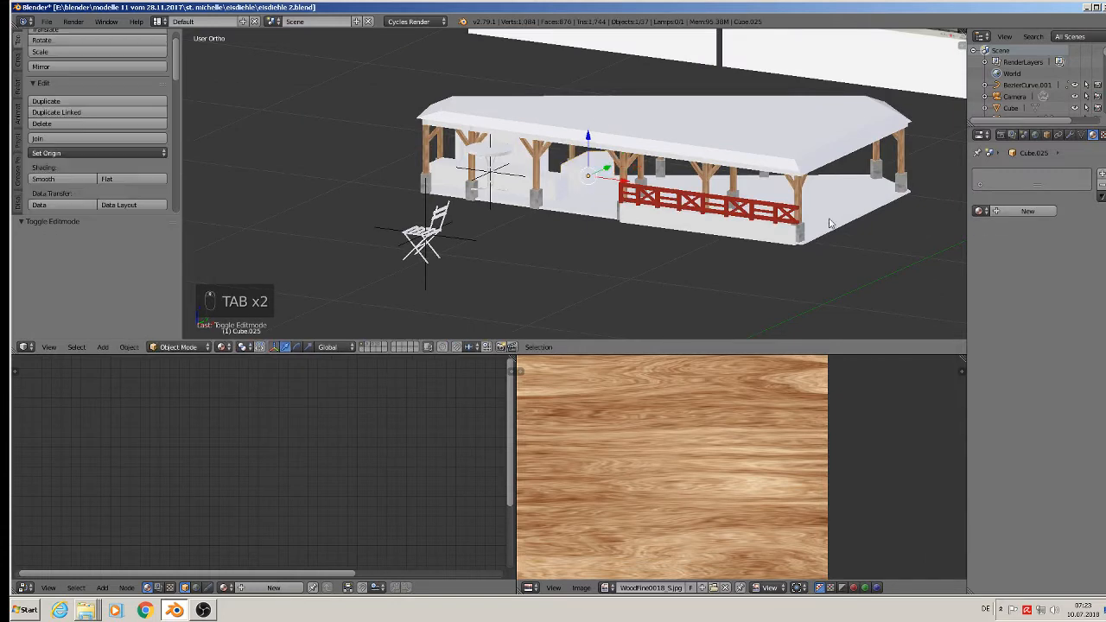
# - Open the floor slab's mesh for editing and select all its geometry in wireframe display
pyautogui.rightClick(829, 223)
pyautogui.press('Tab')
pyautogui.scroll(3, 834, 219)
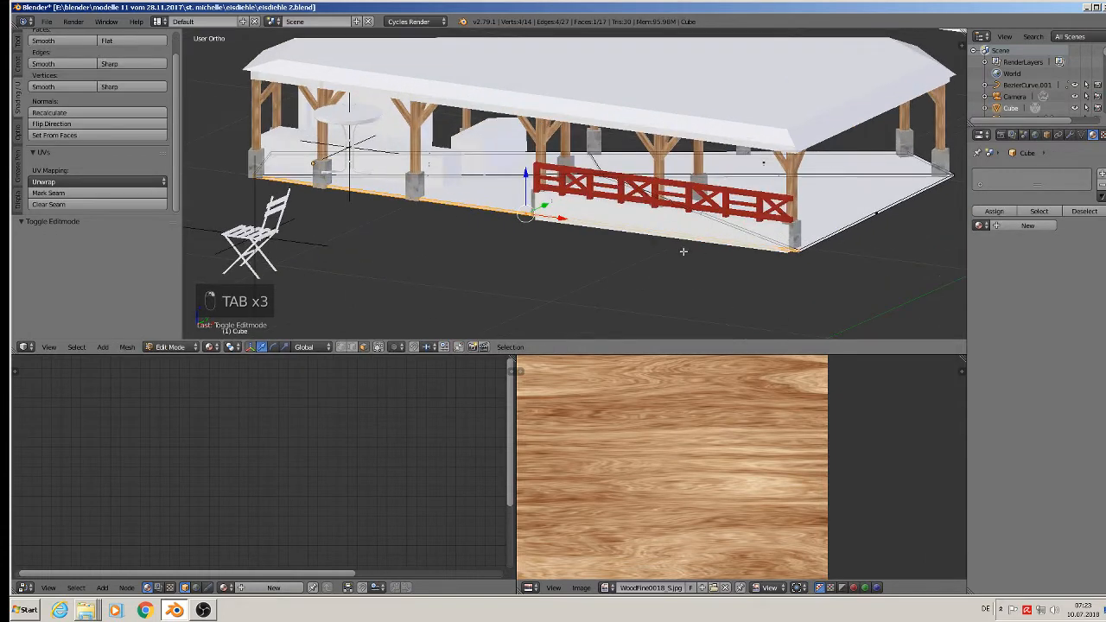
pyautogui.press('a')
pyautogui.press('a')
pyautogui.press('a')
pyautogui.press('a')
pyautogui.press('a')
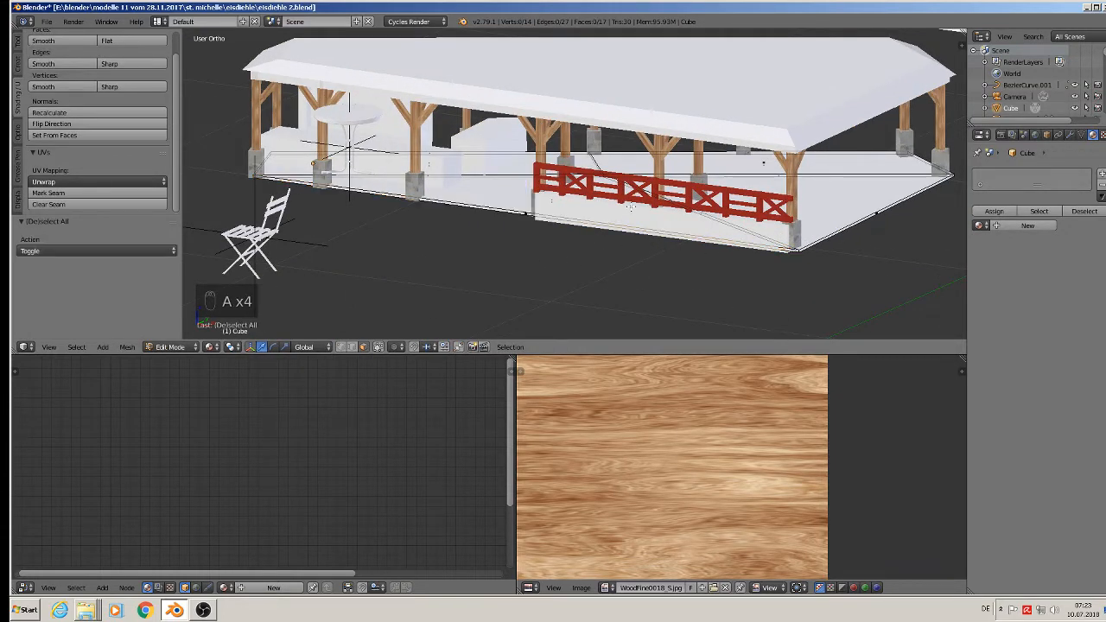
pyautogui.press('z')
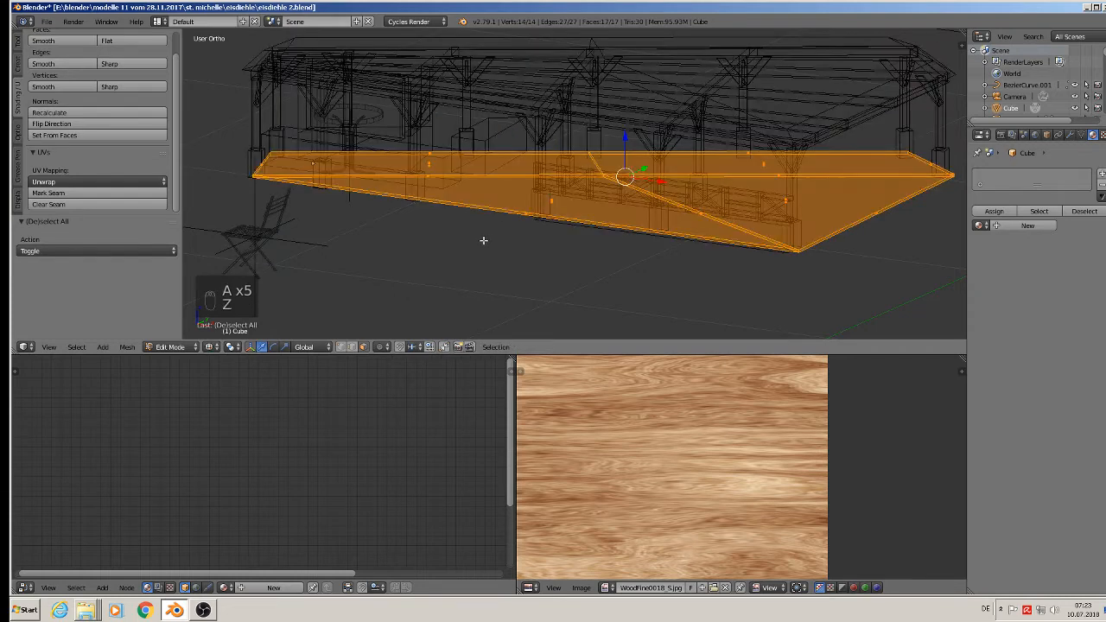
# - Deselect the slab's middle vertices, mark its perimeter edges as seams, and restore Material viewport shading
pyautogui.moveTo(481, 239); pyautogui.dragTo(454, 289, button='middle')
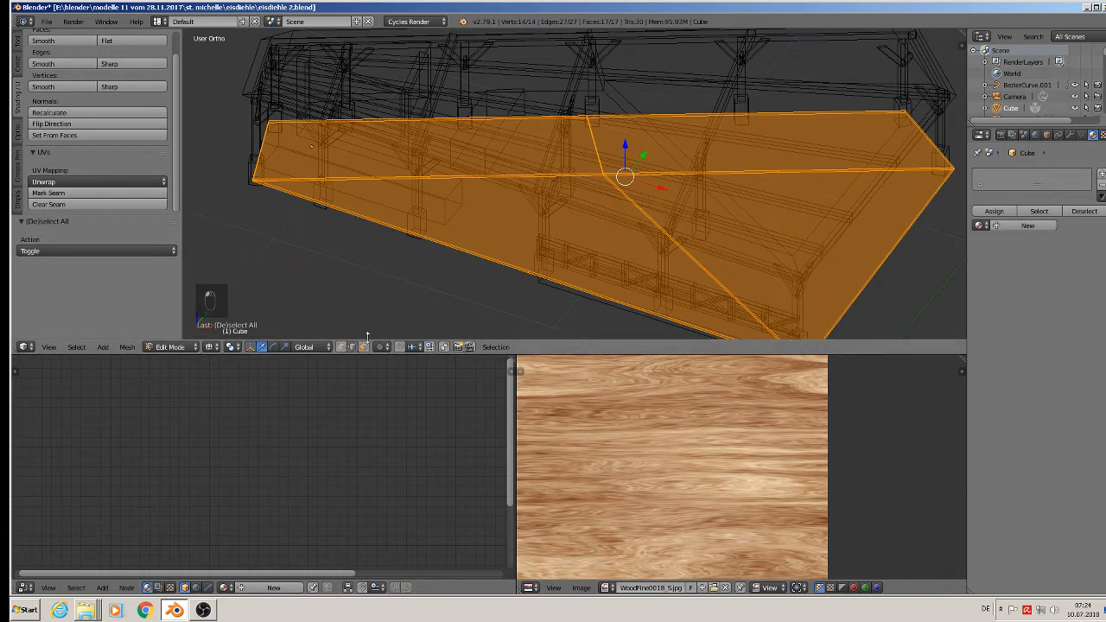
pyautogui.press('x')
pyautogui.press('c')
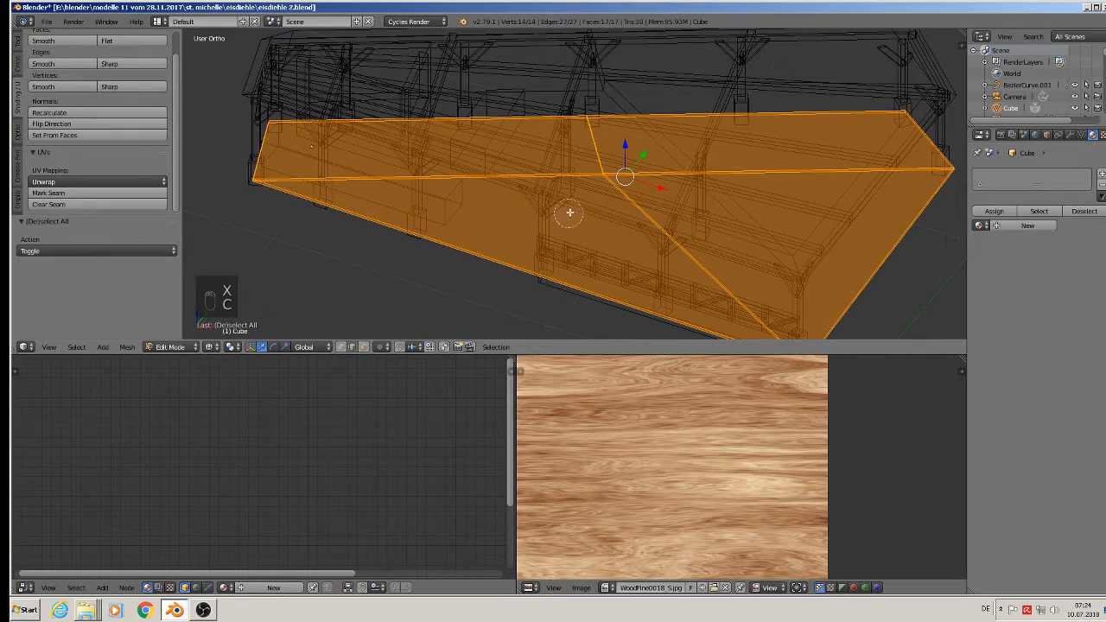
pyautogui.middleClick(605, 175)
pyautogui.rightClick(605, 176)
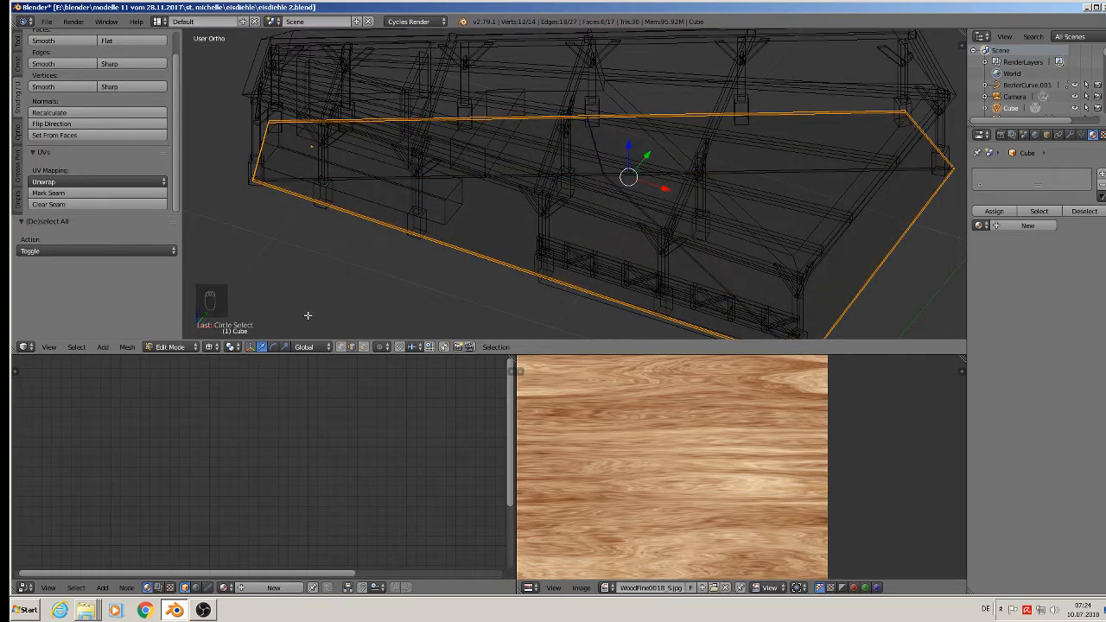
pyautogui.click(90, 193)
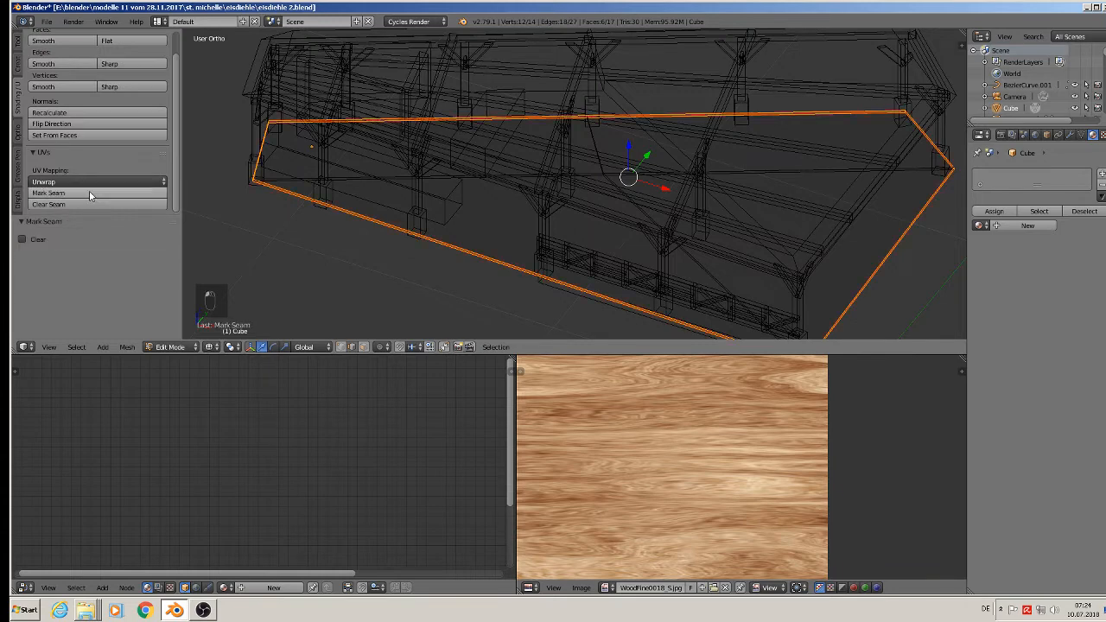
pyautogui.click(213, 348)
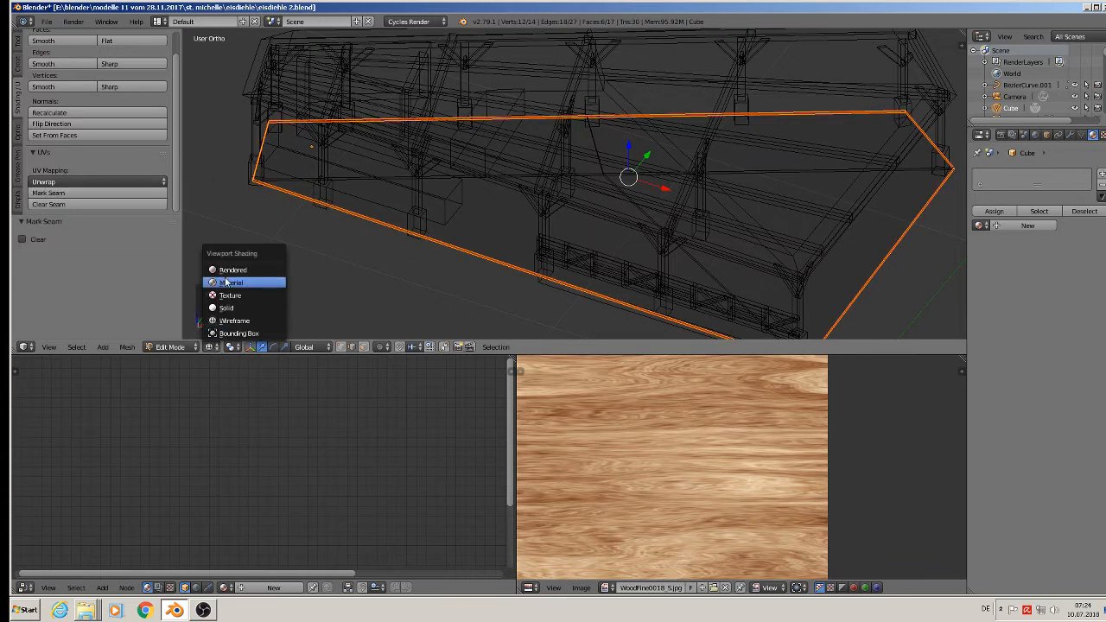
pyautogui.click(227, 283)
pyautogui.moveTo(448, 300)
pyautogui.mouseDown(button='middle')
pyautogui.moveTo(442, 279)
pyautogui.moveTo(424, 273)
pyautogui.mouseUp(button='middle')
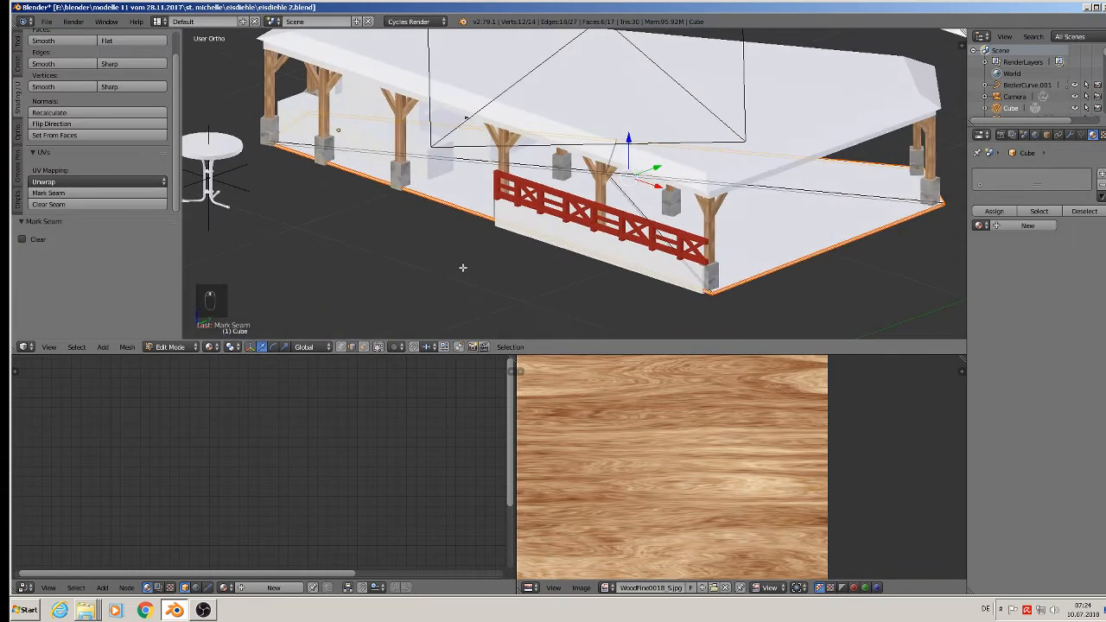
# - Apply rotation and scale to the floor slab in Object Mode
pyautogui.press('Tab')
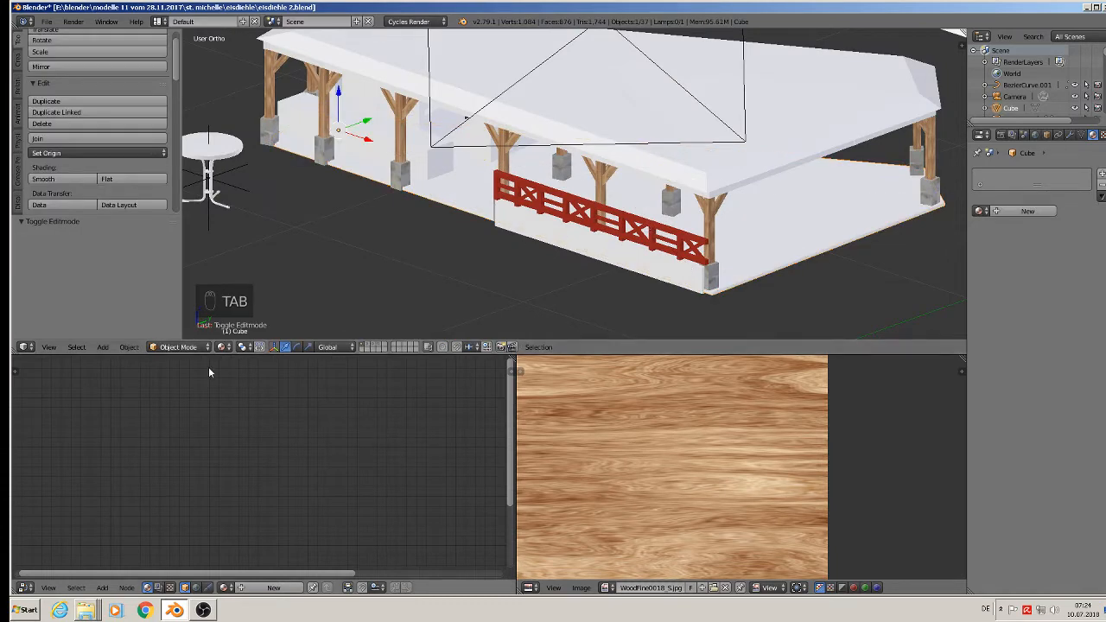
pyautogui.click(129, 347)
pyautogui.moveTo(157, 262)
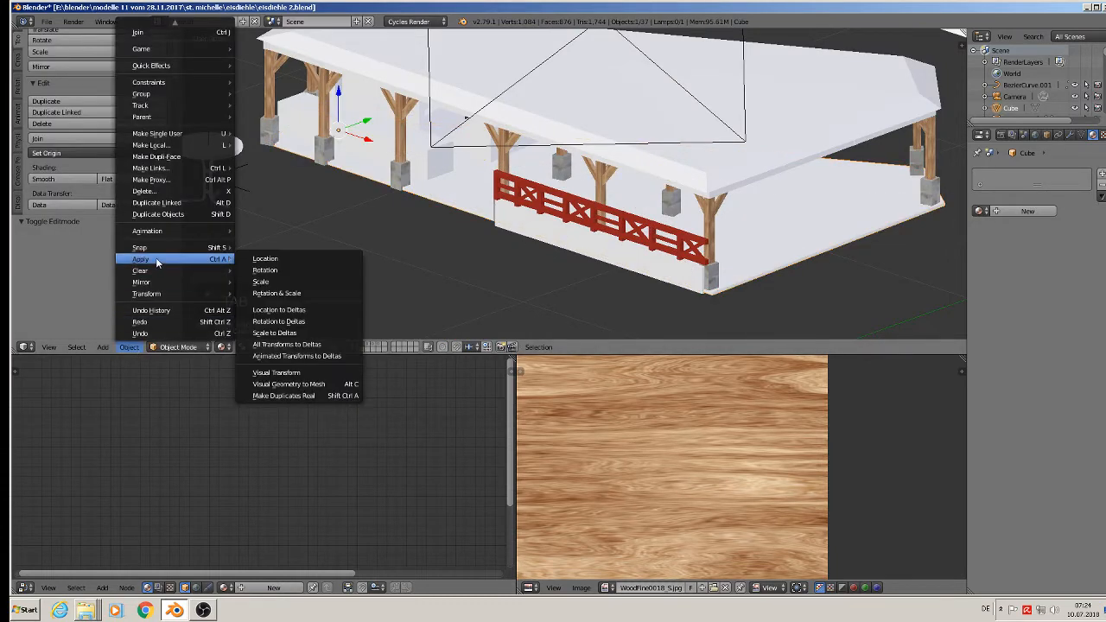
pyautogui.click(277, 293)
# - UV-map the whole floor slab mesh with Project From View, using the orthographic top view
pyautogui.press('Tab')
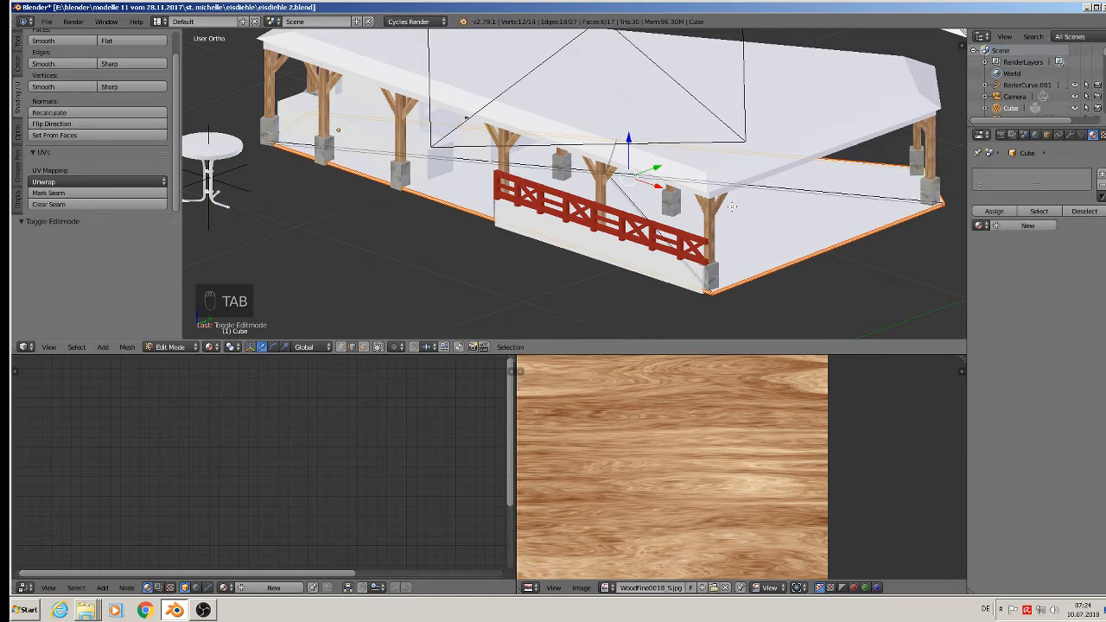
pyautogui.press('KP_7')
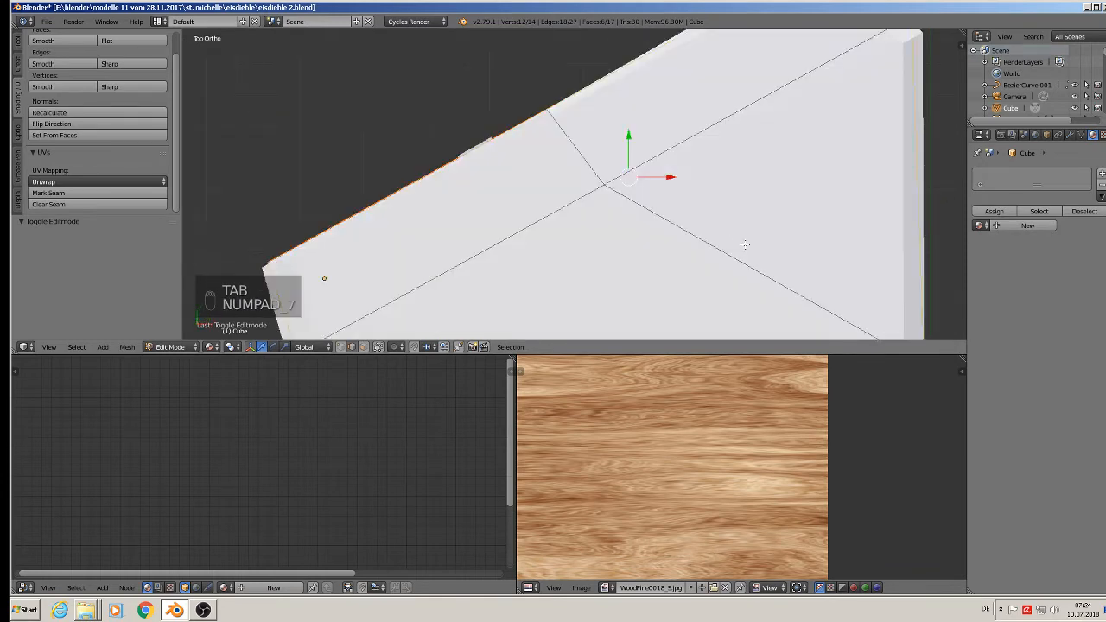
pyautogui.press('a')
pyautogui.press('a')
pyautogui.press('a')
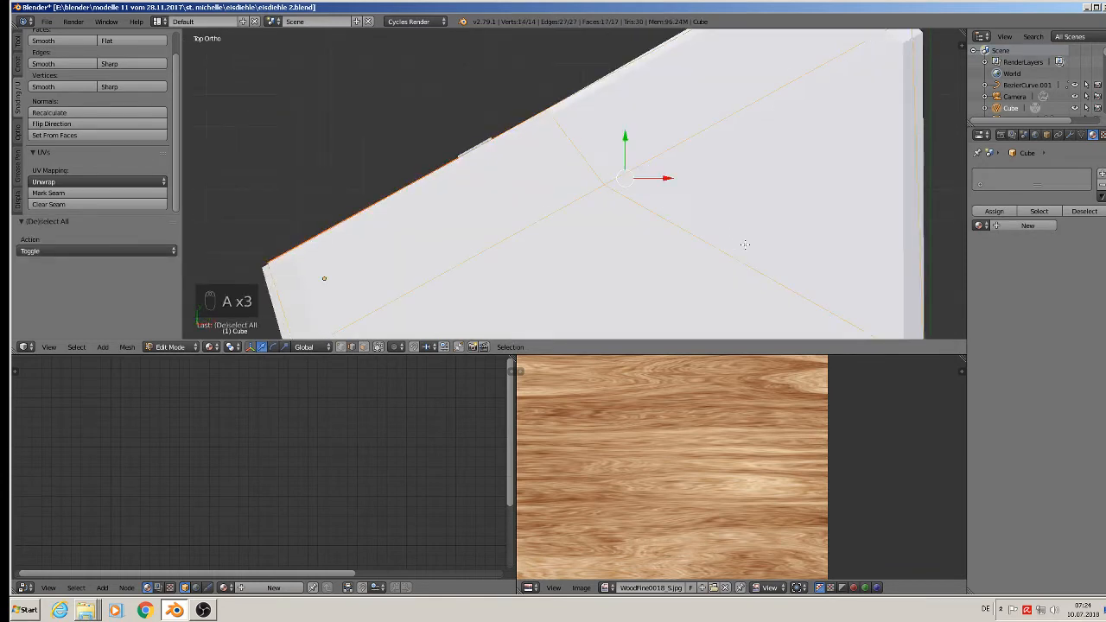
pyautogui.press('u')
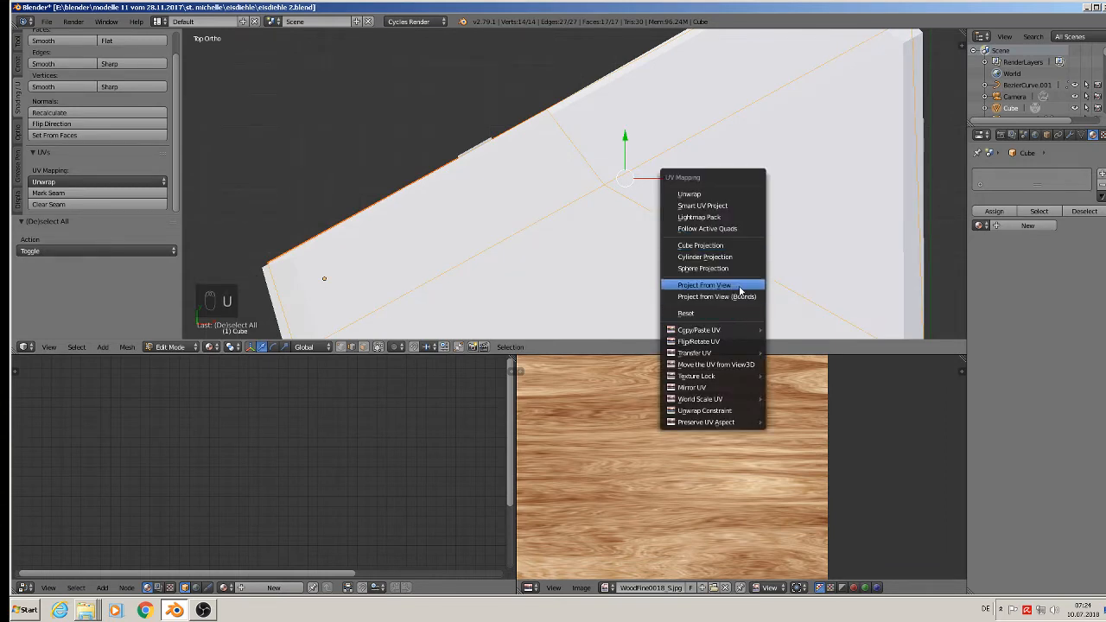
pyautogui.click(743, 287)
pyautogui.moveTo(751, 308); pyautogui.dragTo(676, 206, button='middle')
pyautogui.scroll(-5, 709, 273)
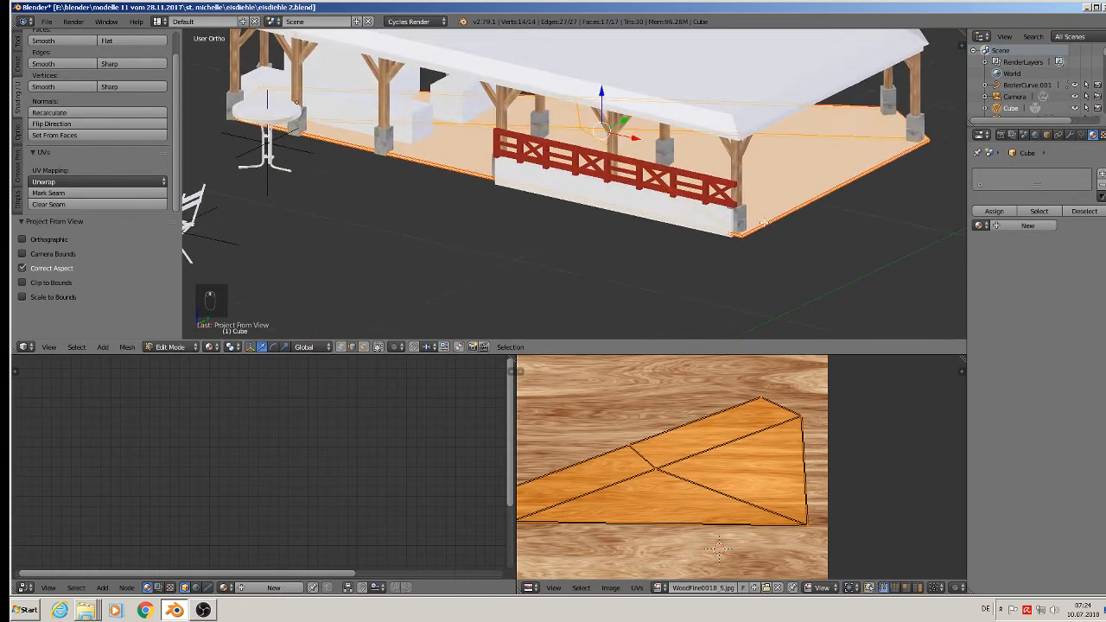
# - Create a material named bottom for the floor slab and set its surface to Principled BSDF
pyautogui.click(1013, 227)
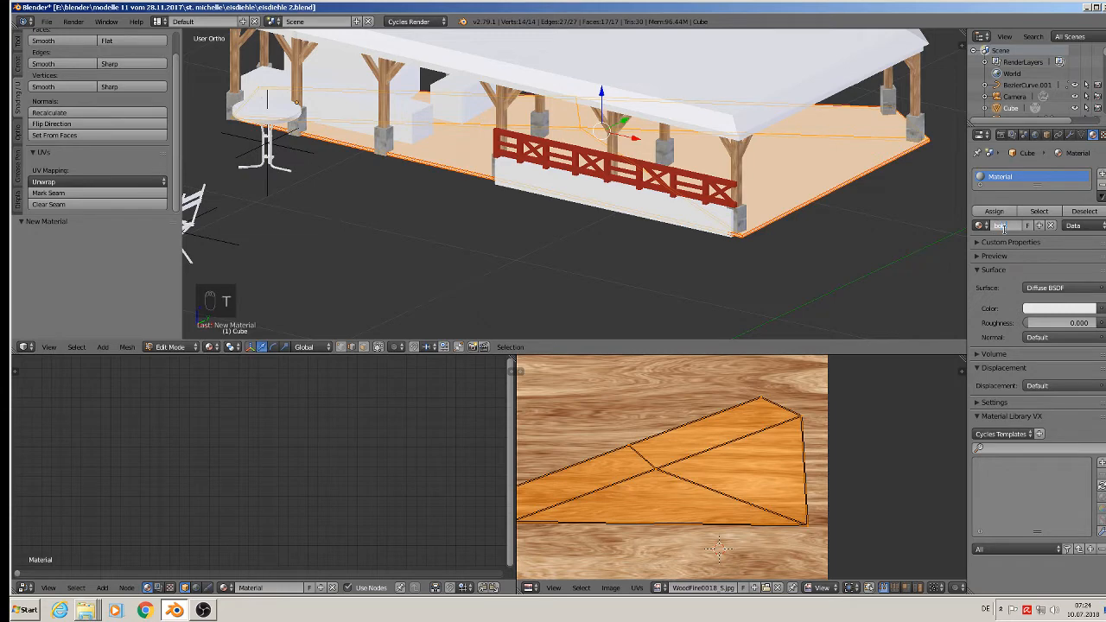
pyautogui.press('Return')
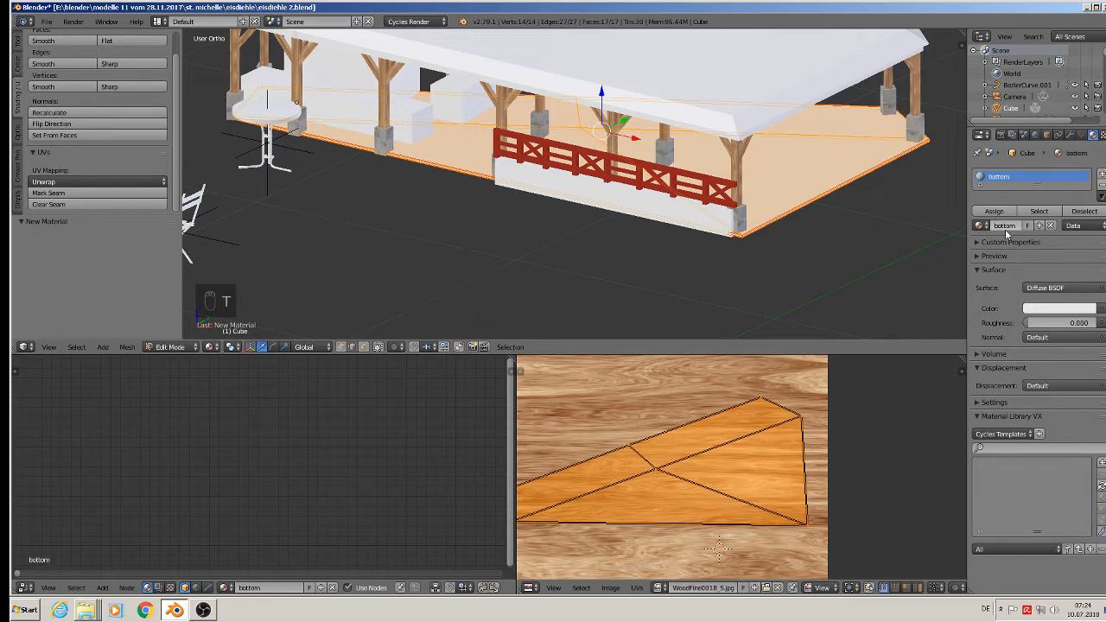
pyautogui.click(1094, 290)
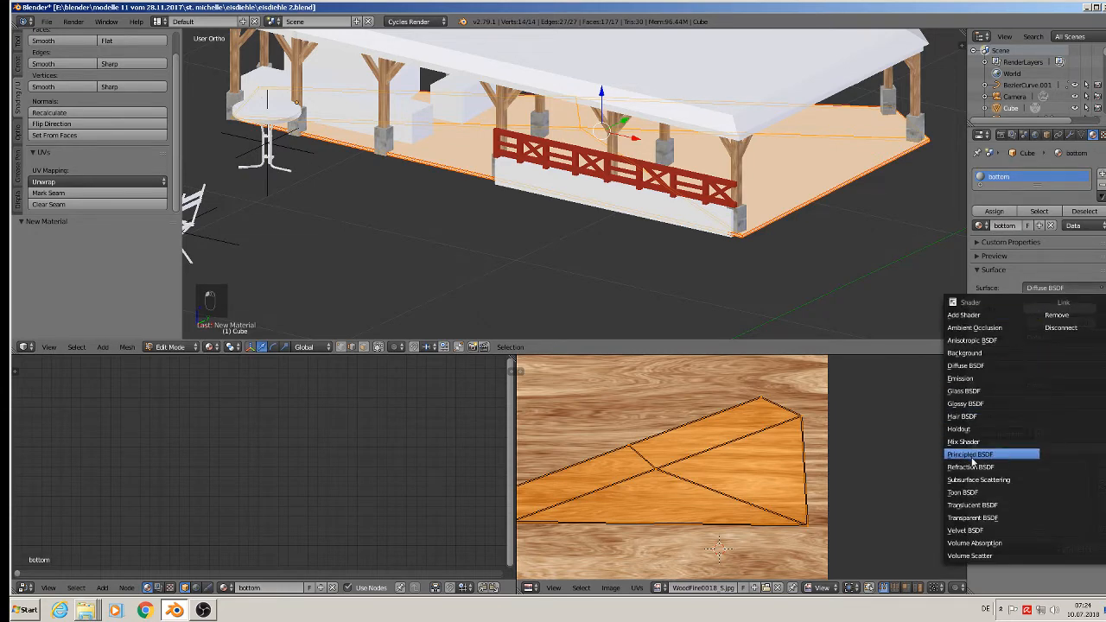
pyautogui.click(1020, 455)
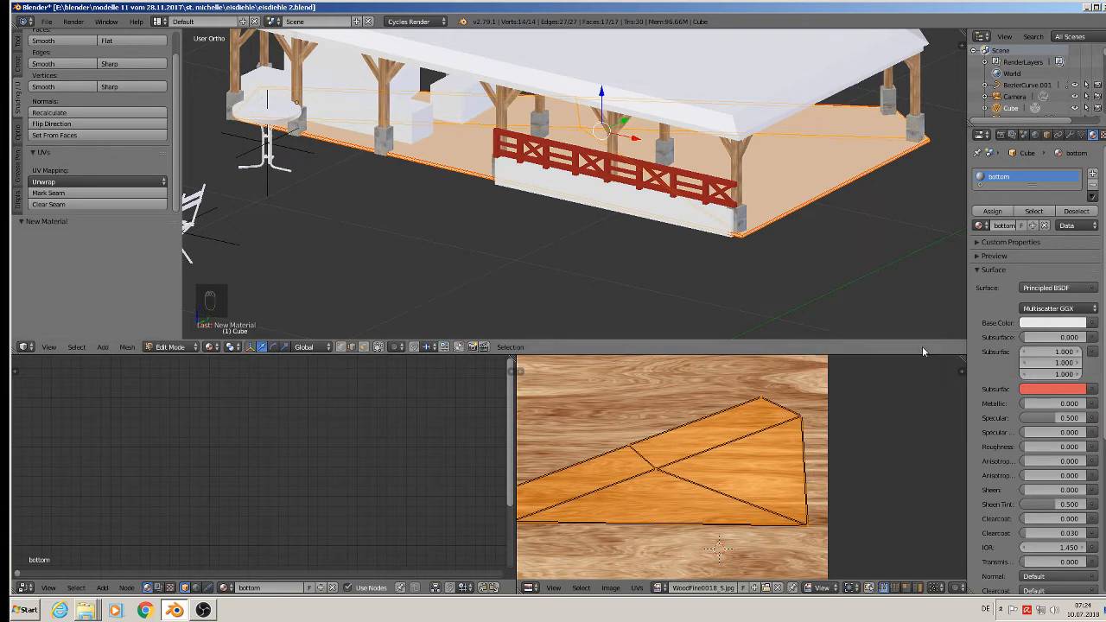
# - Paste the copied Texture Coordinate and Mapping nodes, assign an Image Texture to the Base Color, and link the Mapping output to its Vector input
pyautogui.press('Home')
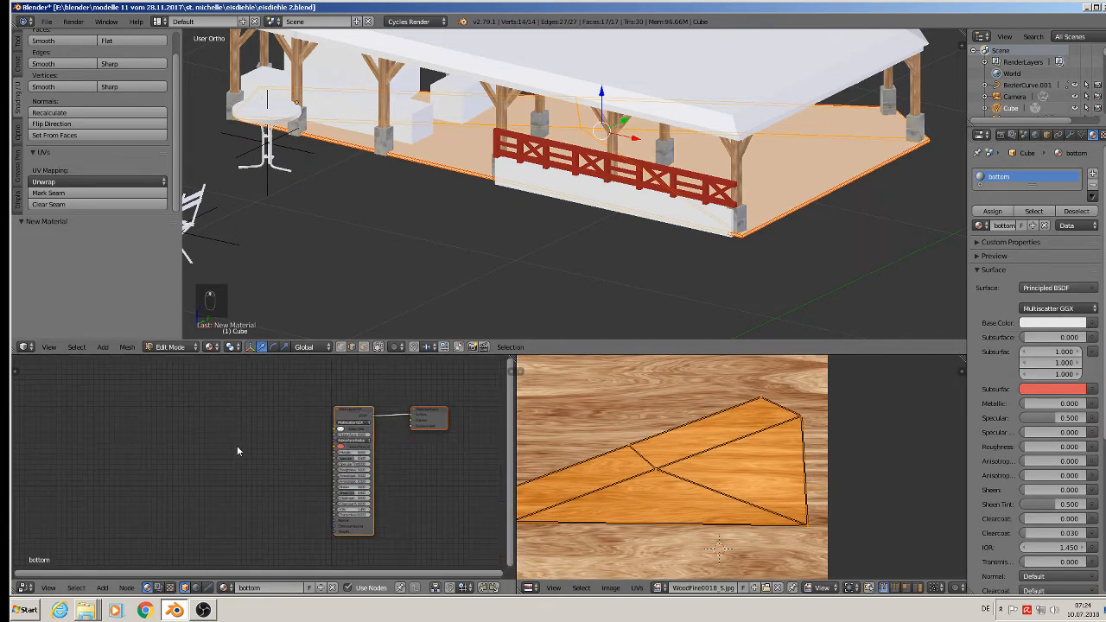
pyautogui.hotkey('ctrl', 'v')
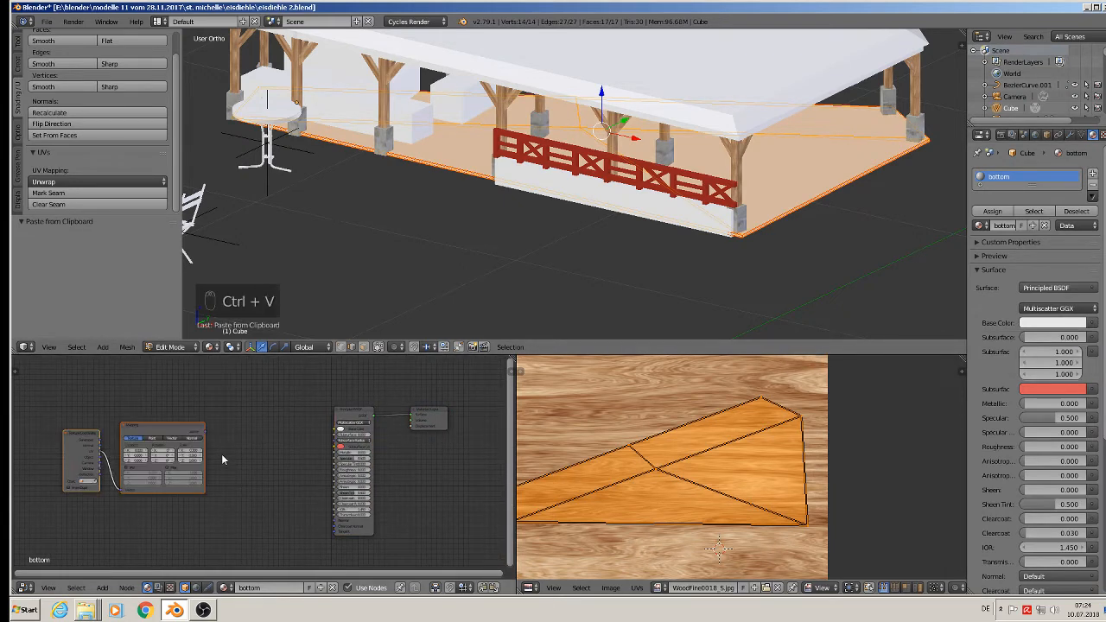
pyautogui.click(1094, 323)
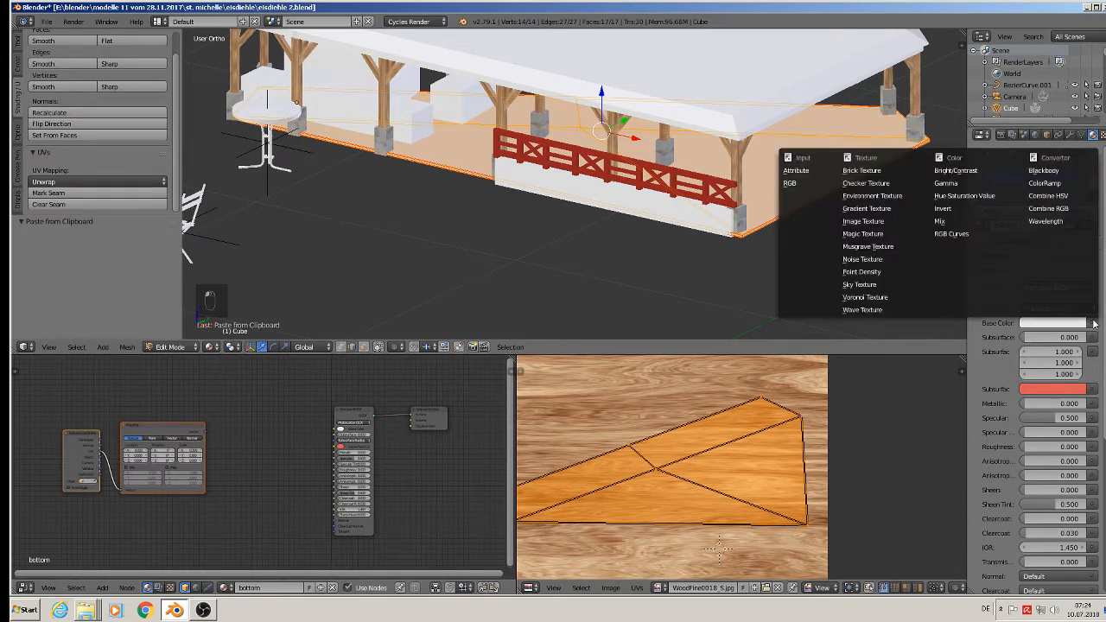
pyautogui.click(898, 223)
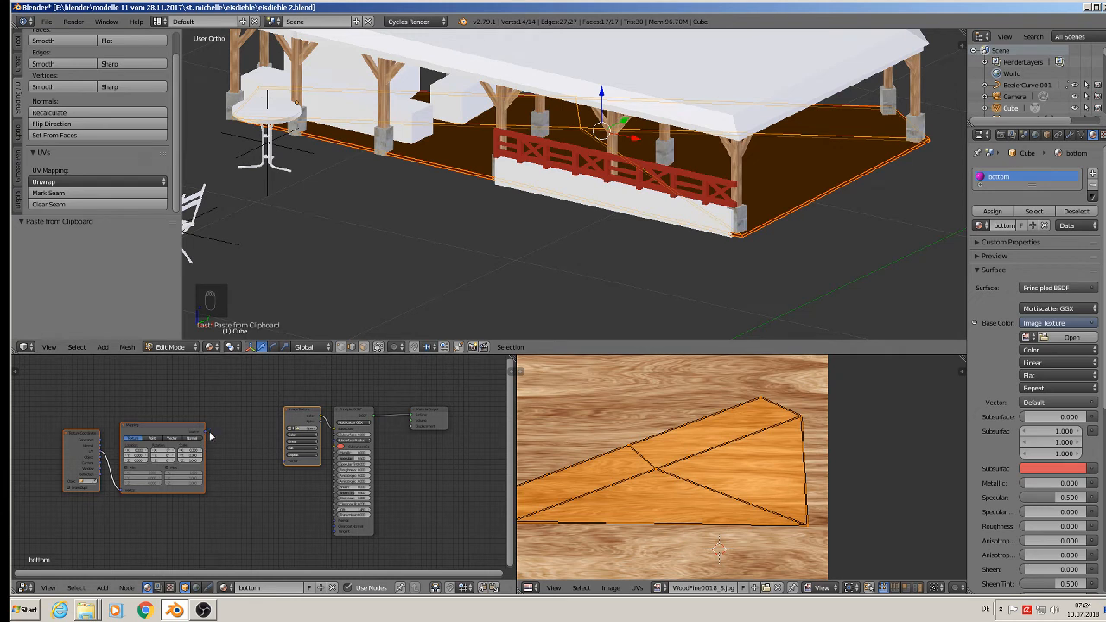
pyautogui.moveTo(207, 436); pyautogui.dragTo(286, 461)
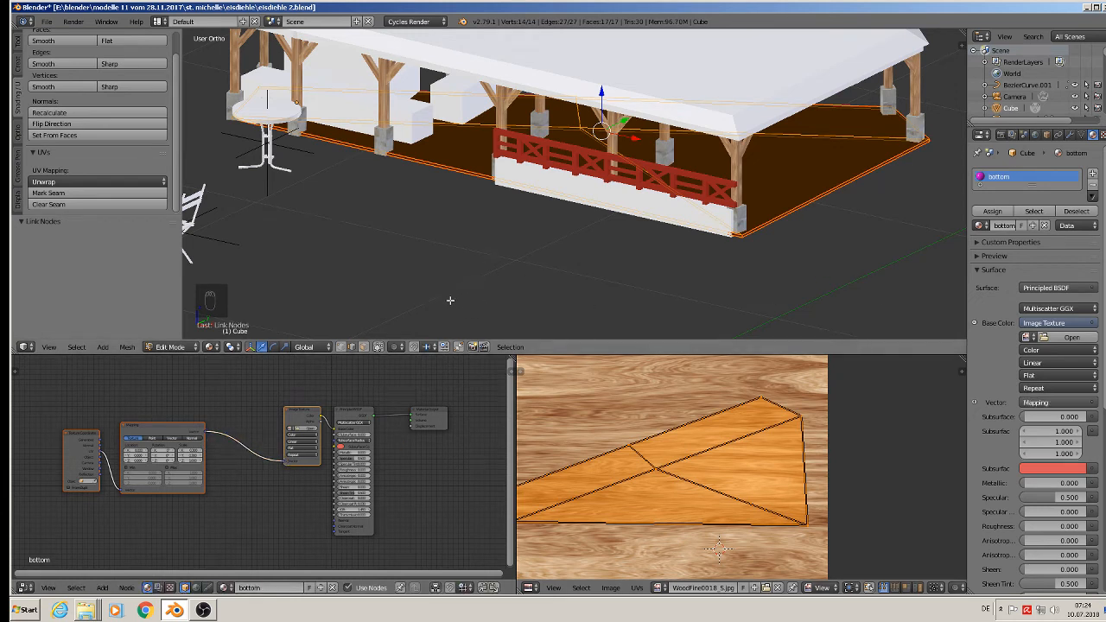
# - Return the floor slab to Object Mode and save the pavilion file under its existing name
pyautogui.press('Tab')
pyautogui.press('Tab')
pyautogui.press('Tab')
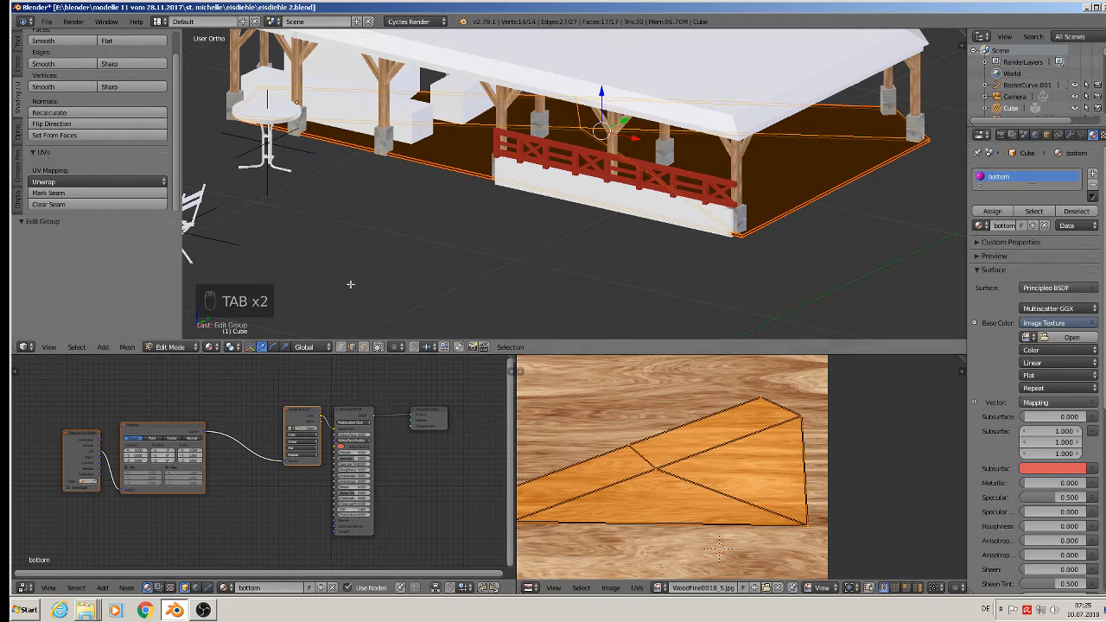
pyautogui.click(39, 23)
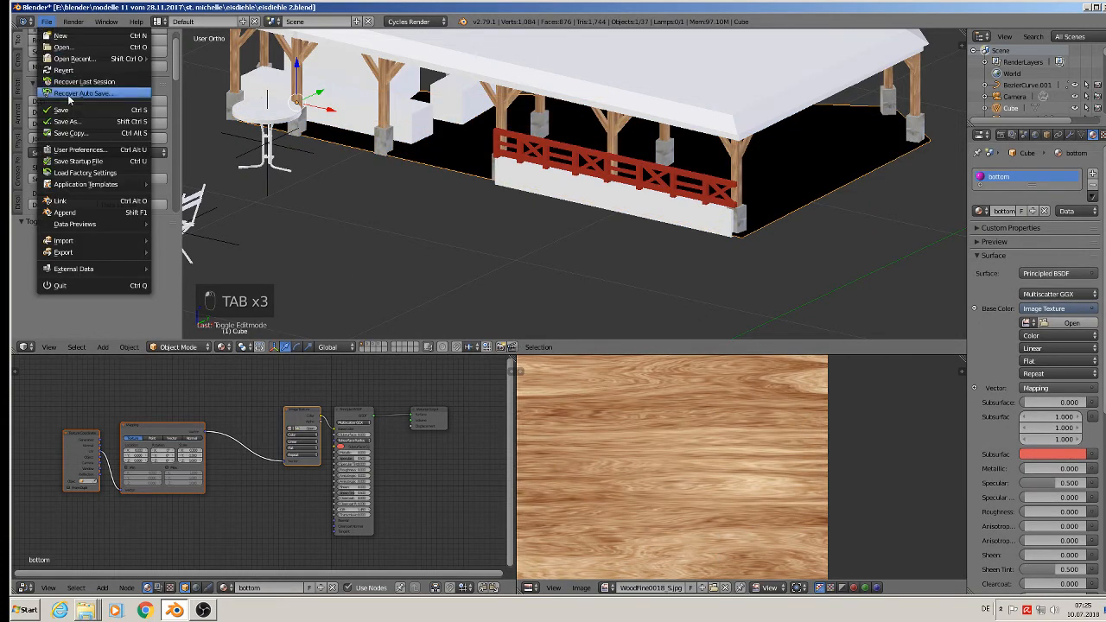
pyautogui.click(60, 108)
# - Examine the street-view reference photos behind the pavilion to see what the floor and ground surfaces look like
pyautogui.scroll(-5, 565, 151)
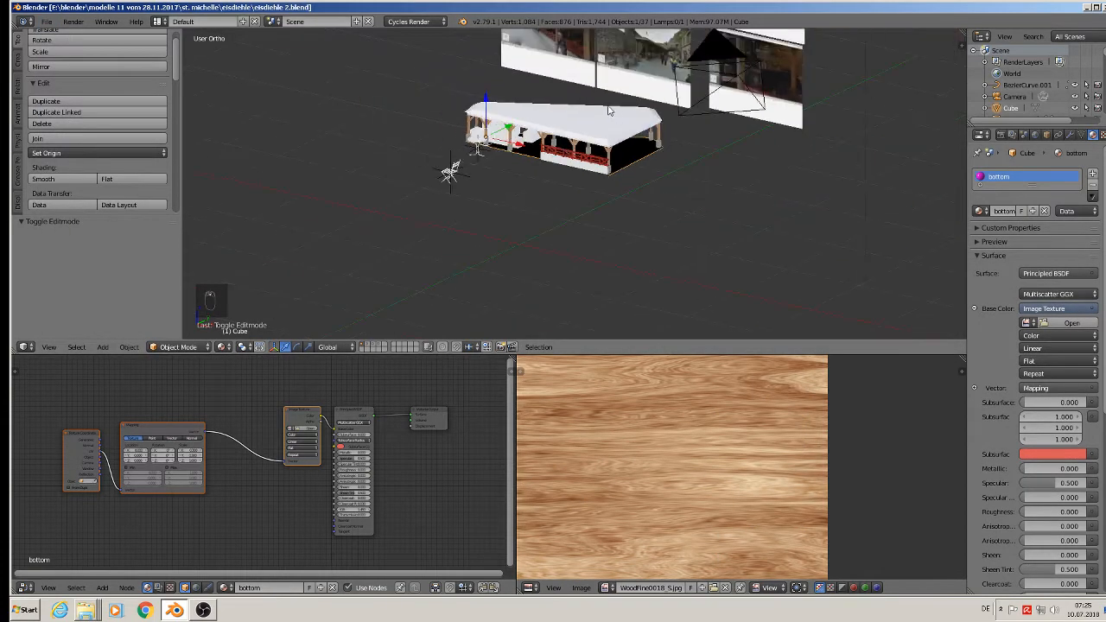
pyautogui.press('KP_1')
pyautogui.scroll(6, 561, 87)
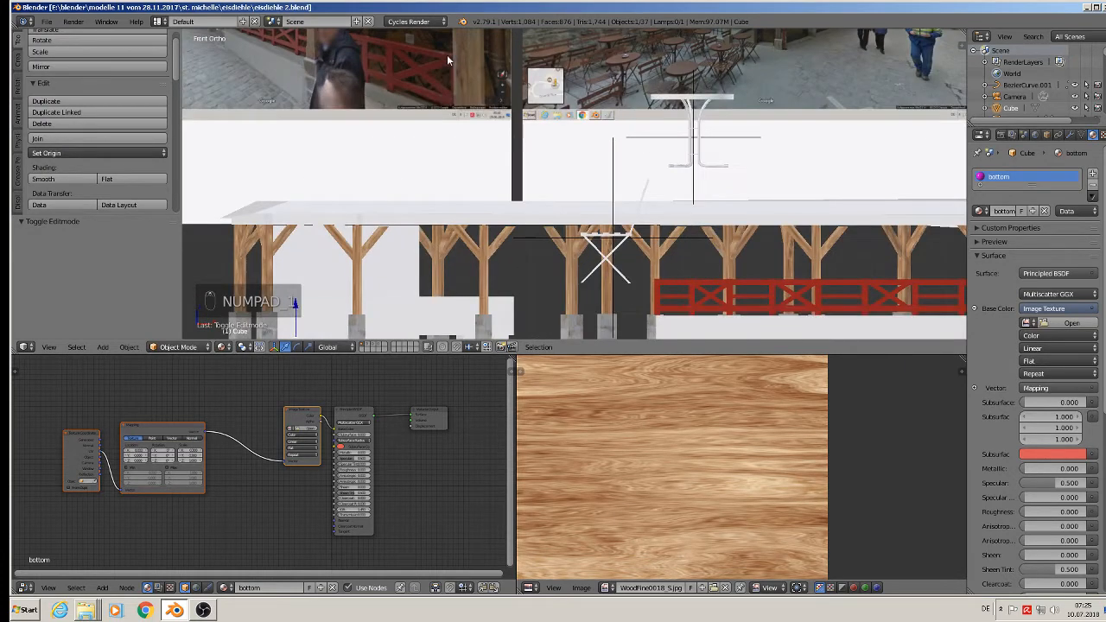
pyautogui.moveTo(447, 55); pyautogui.dragTo(514, 258, button='middle')
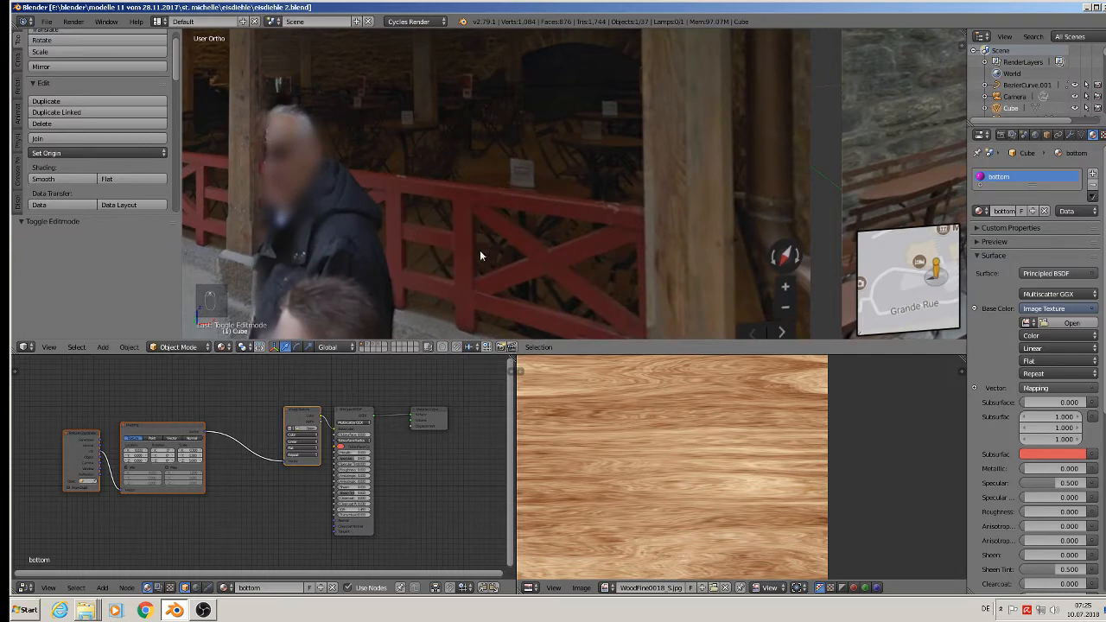
pyautogui.scroll(-3, 821, 255)
pyautogui.press('KP_1')
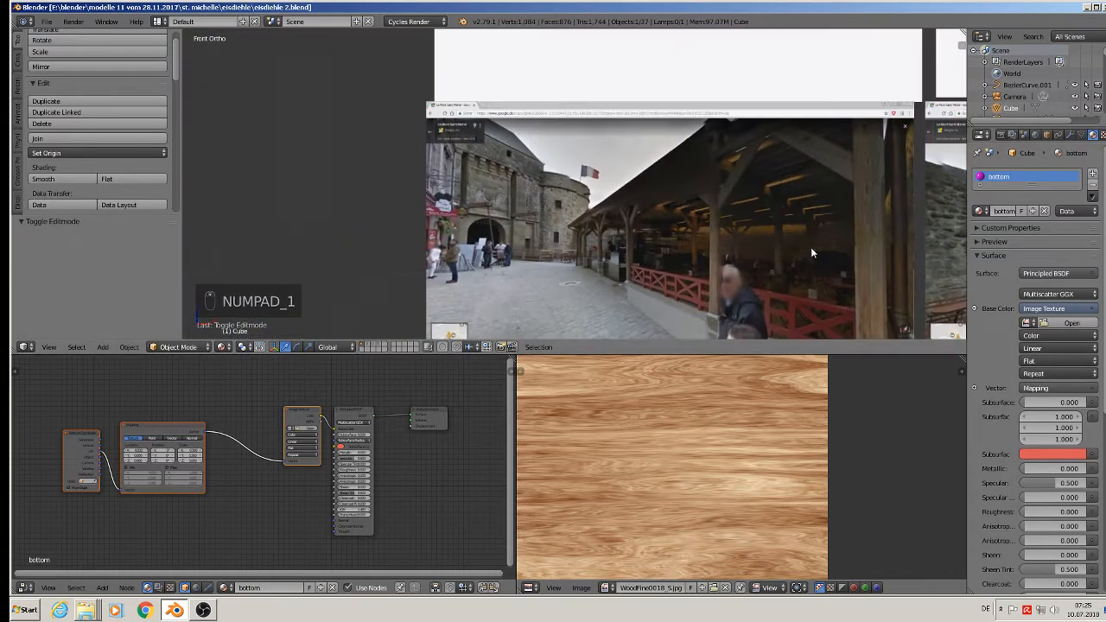
pyautogui.scroll(-3, 811, 247)
pyautogui.keyDown('shift'); pyautogui.moveTo(810, 245); pyautogui.dragTo(606, 167, button='middle'); pyautogui.keyUp('shift')
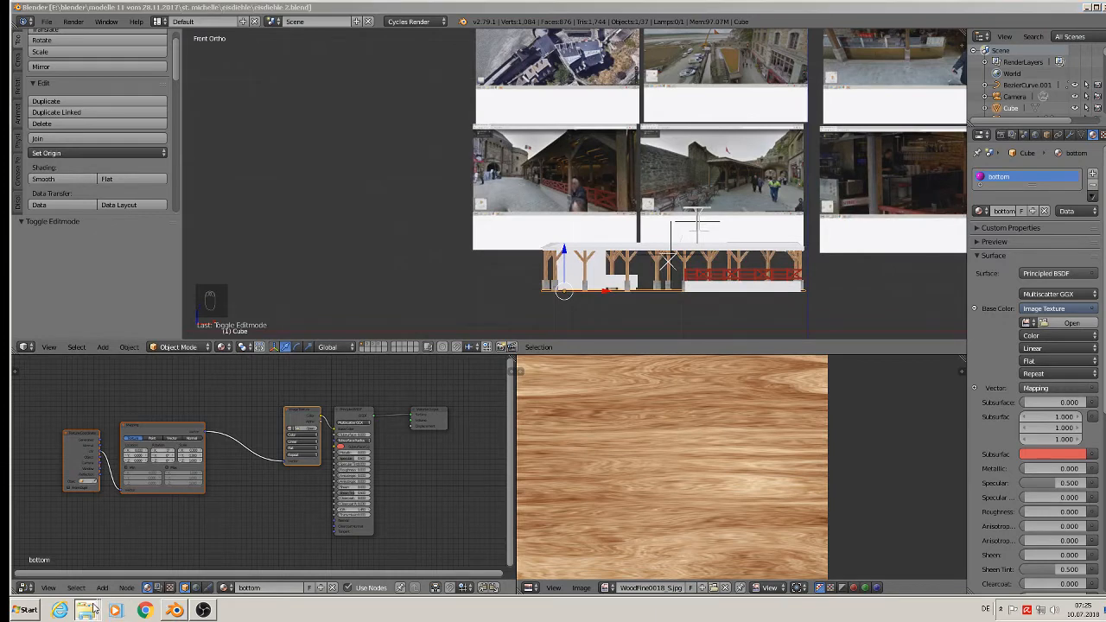
# - Switch to Windows Explorer and browse the plank textures in the bretter folder inside Holz
pyautogui.click(139, 583)
pyautogui.scroll(-3, 504, 427)
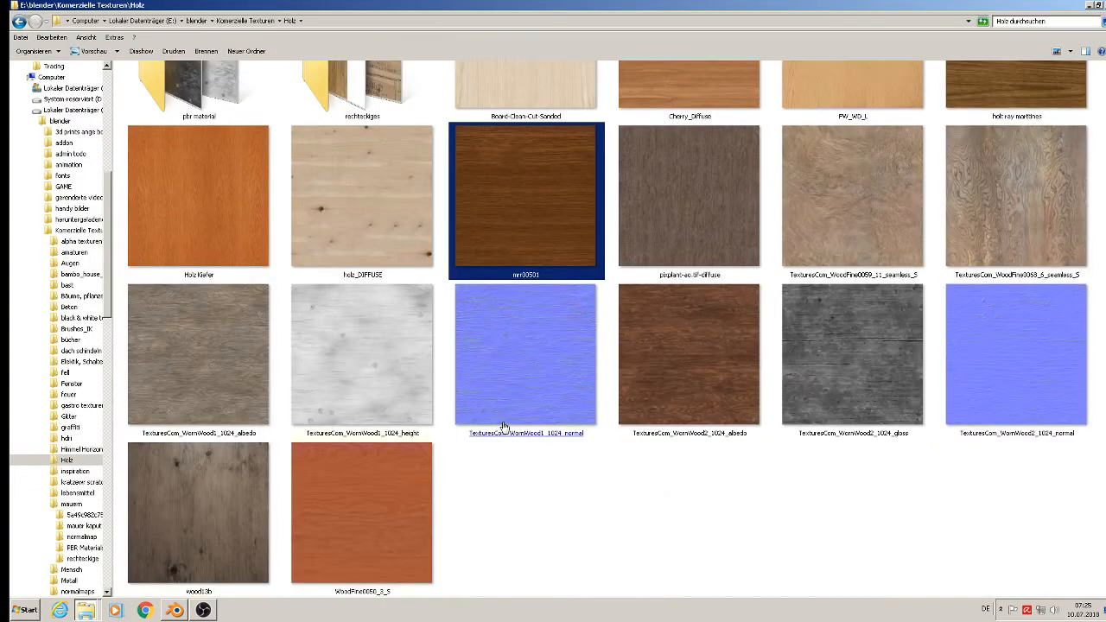
pyautogui.scroll(3, 504, 427)
pyautogui.doubleClick(523, 207)
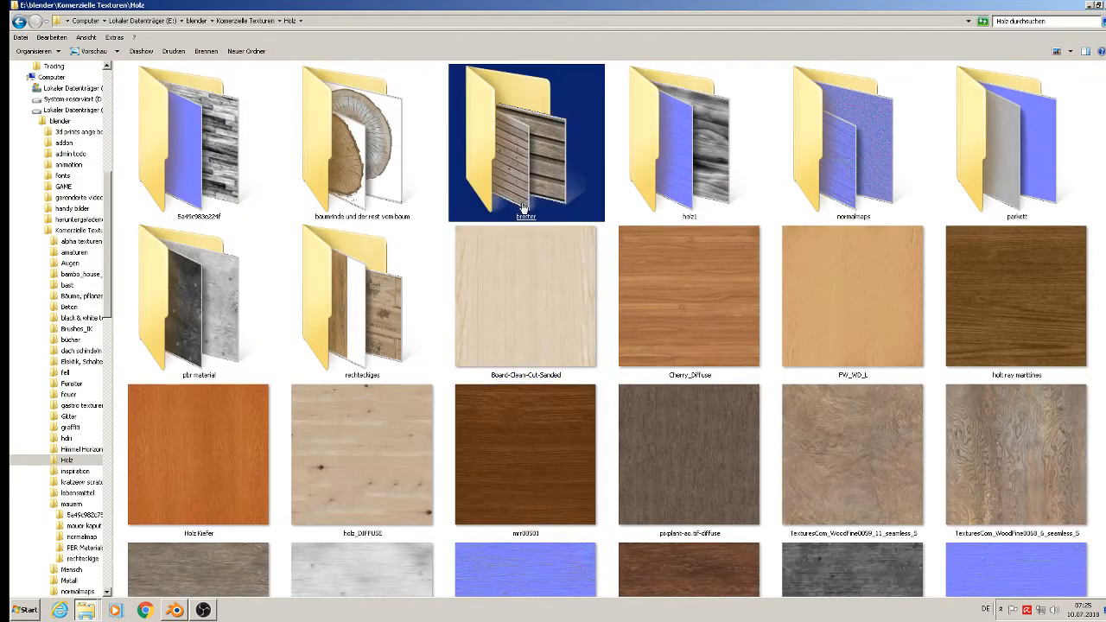
pyautogui.click(522, 207)
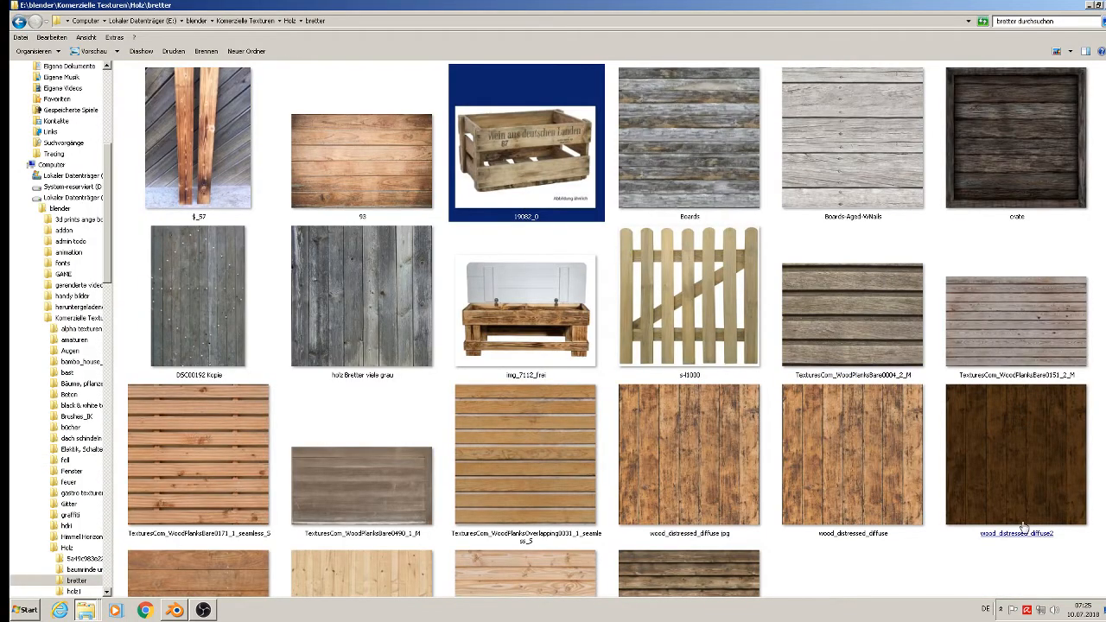
pyautogui.scroll(-1, 995, 517)
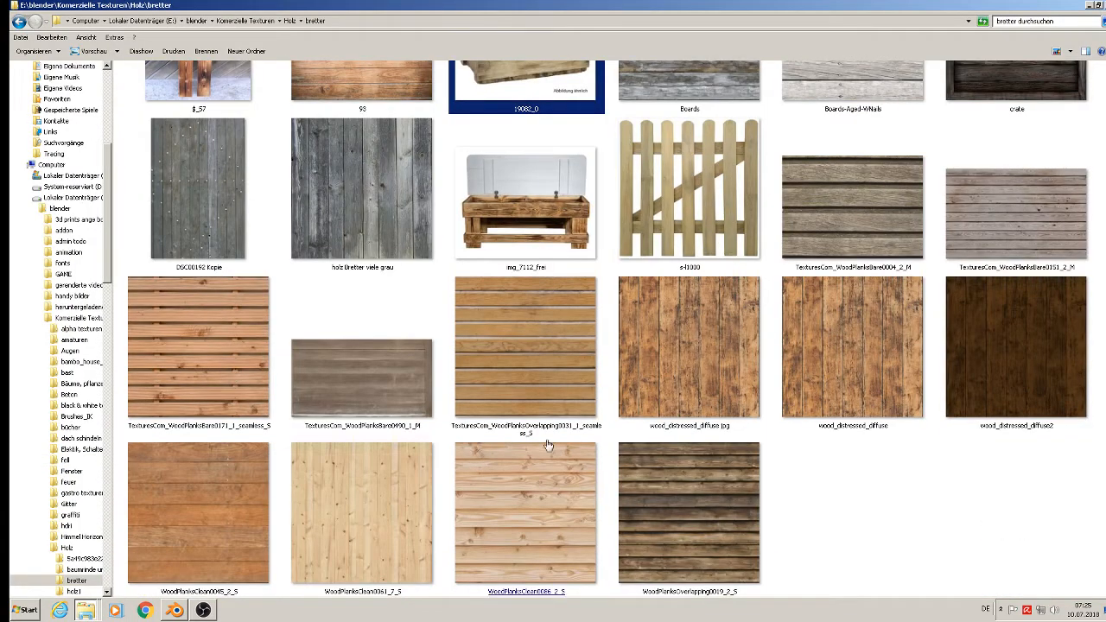
# - Preview the TexturesCom_WoodPlanksOverlapping0031_1_seamless_S image at full size and close the preview
pyautogui.click(532, 361)
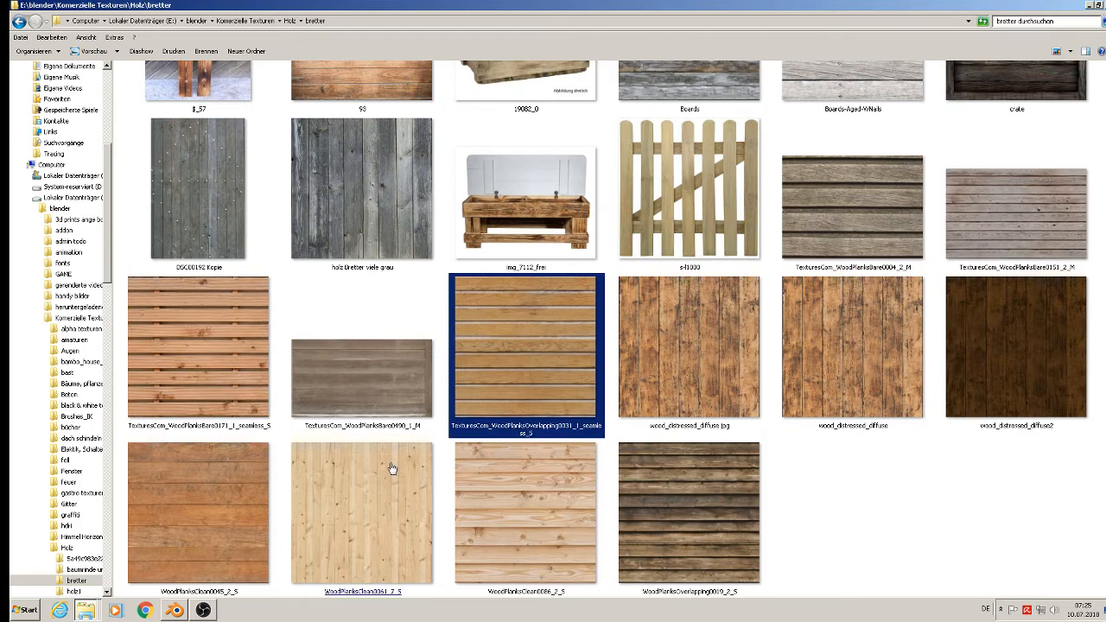
pyautogui.click(511, 351)
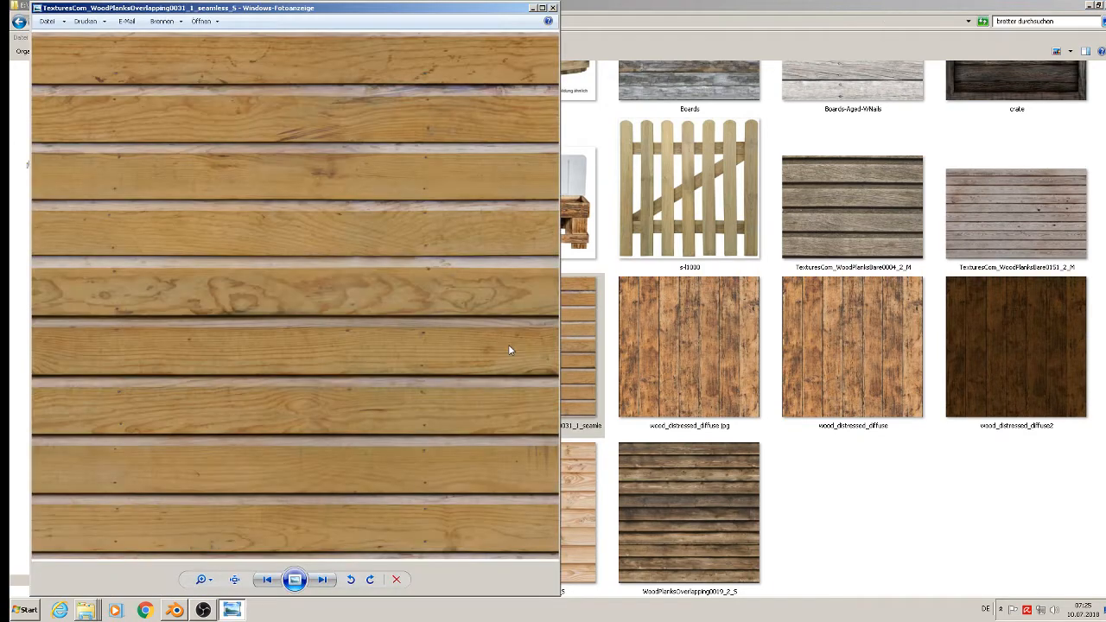
pyautogui.click(553, 8)
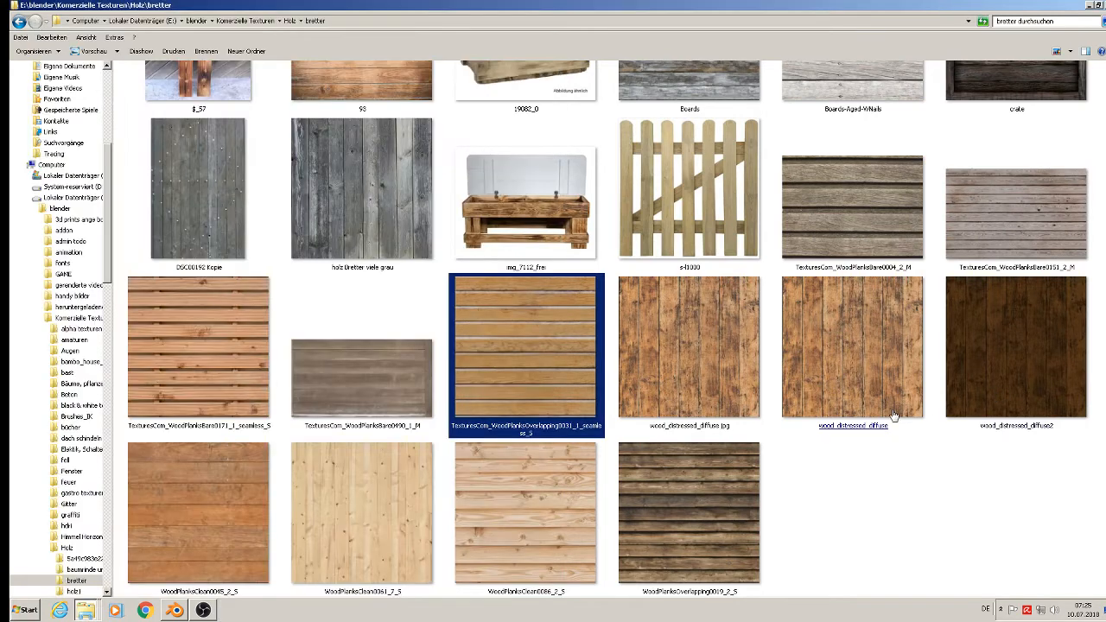
# - Copy TexturesCom_WoodPlanksOverlapping0031_1_seamless_S into the textur folder of the st. michelle project
pyautogui.rightClick(553, 398)
pyautogui.click(587, 336)
pyautogui.click(91, 613)
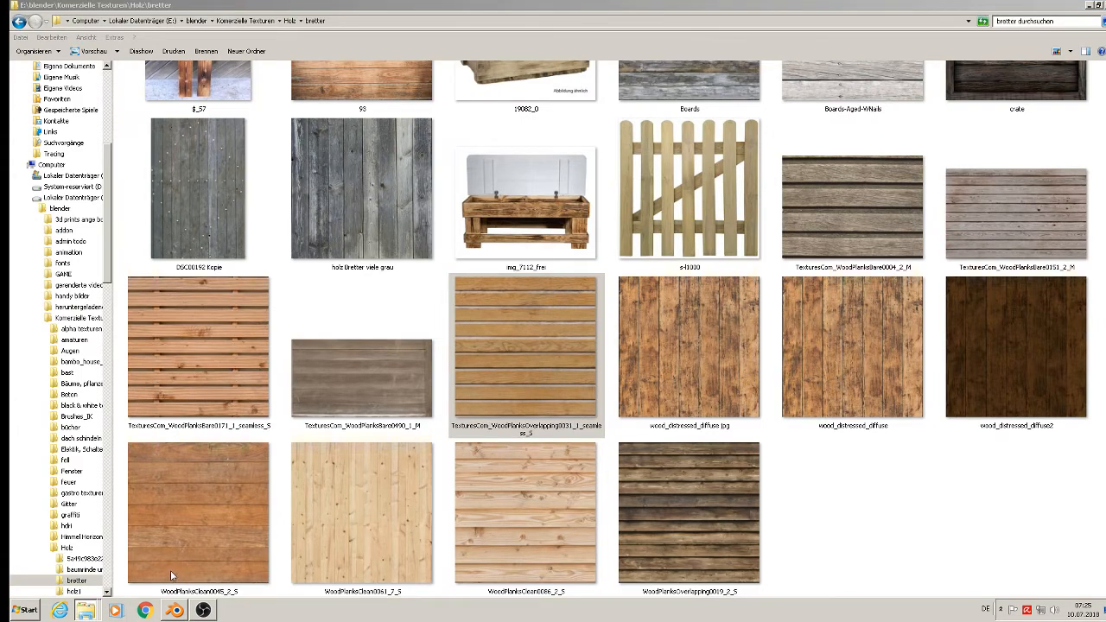
pyautogui.click(173, 577)
pyautogui.rightClick(1102, 262)
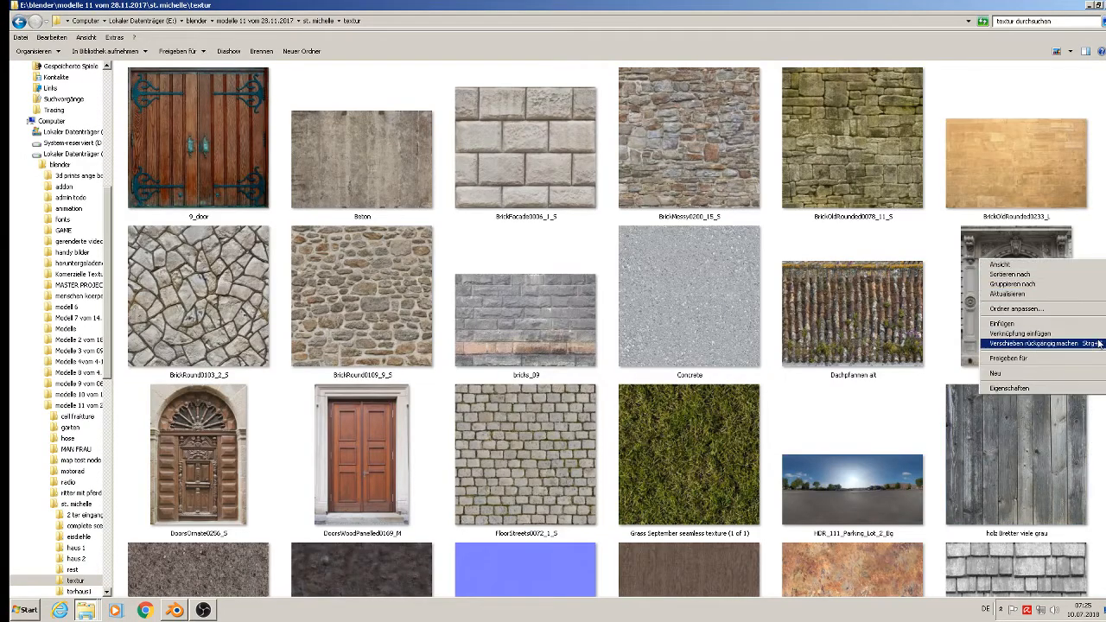
pyautogui.click(1080, 324)
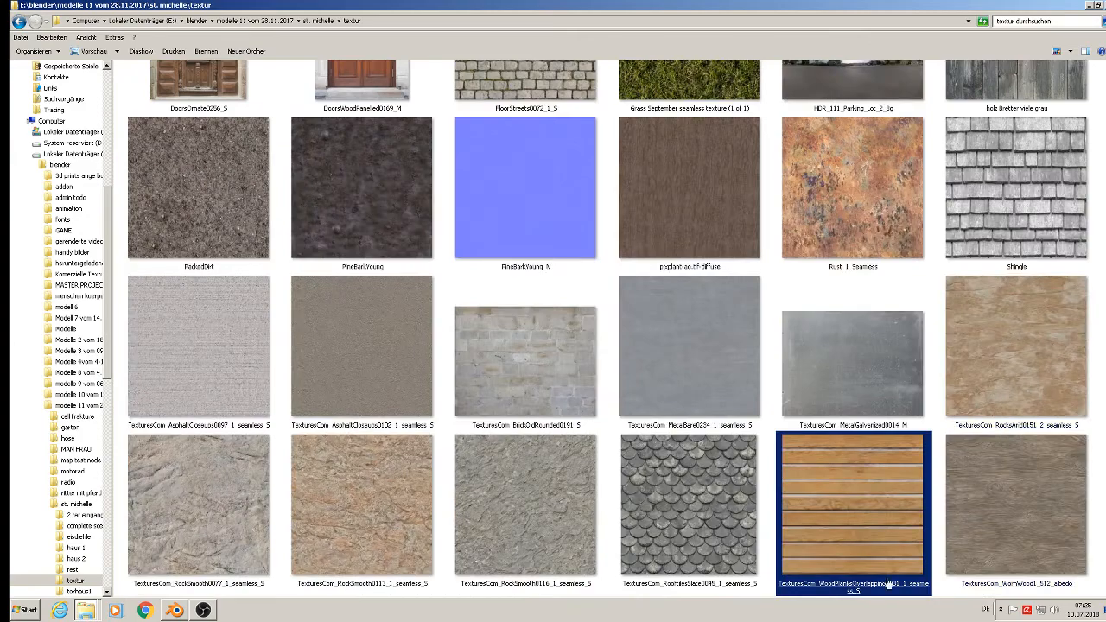
# - Switch back to Blender and load TexturesCom_WoodPlanksOverlapping0031_1_seamless_S.jpg from the textur folder into the bottom material's Image Texture
pyautogui.click(174, 610)
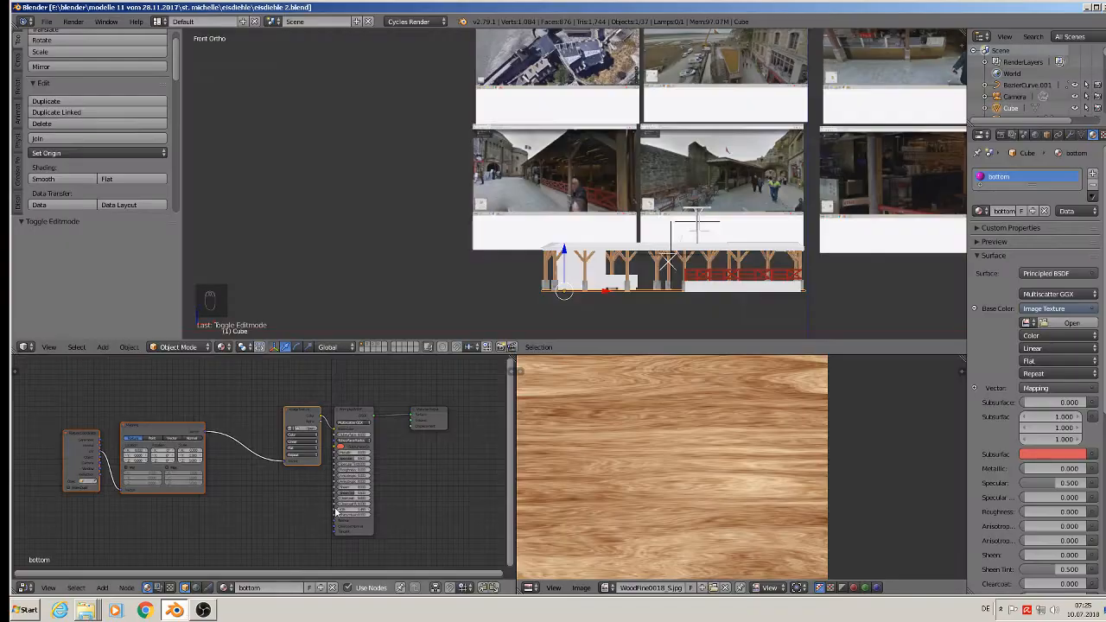
pyautogui.moveTo(680, 298); pyautogui.dragTo(760, 324, button='middle')
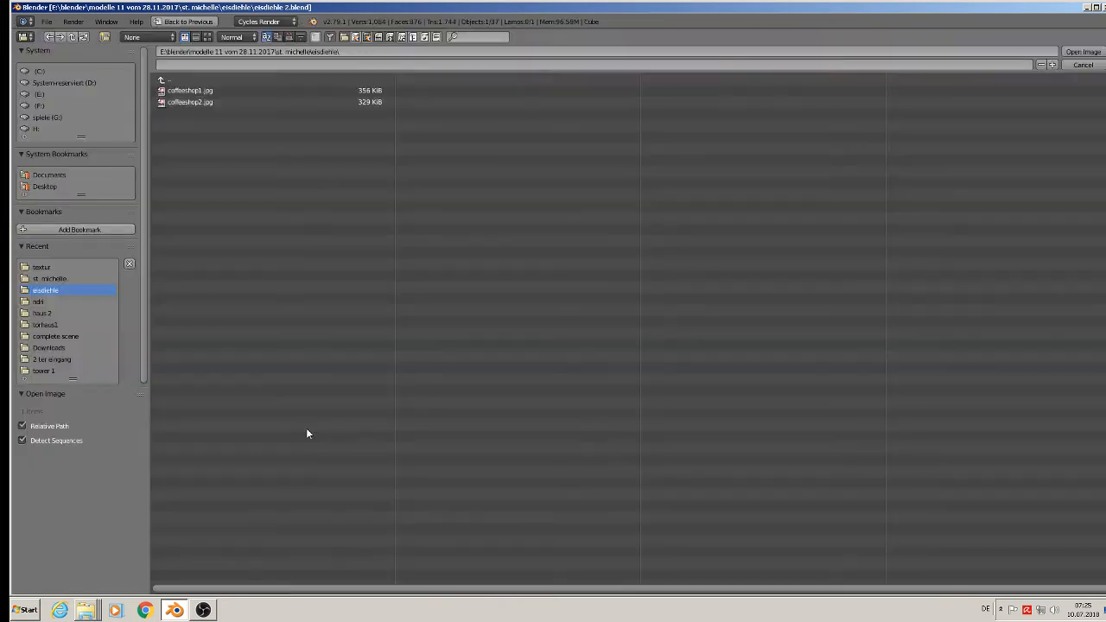
pyautogui.click(306, 429)
pyautogui.click(52, 266)
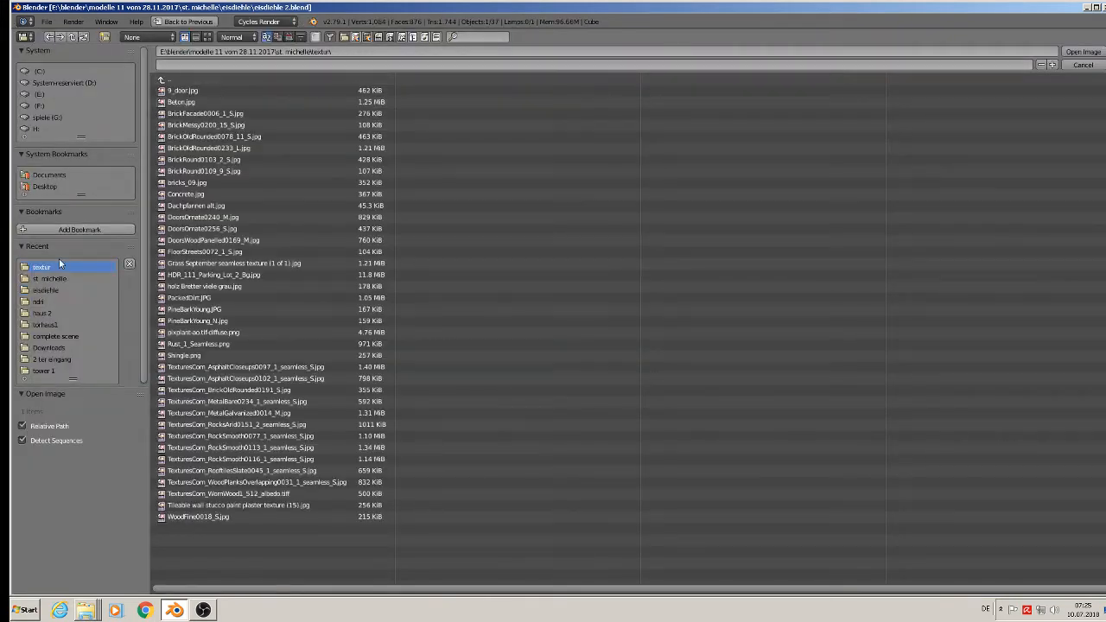
pyautogui.click(207, 37)
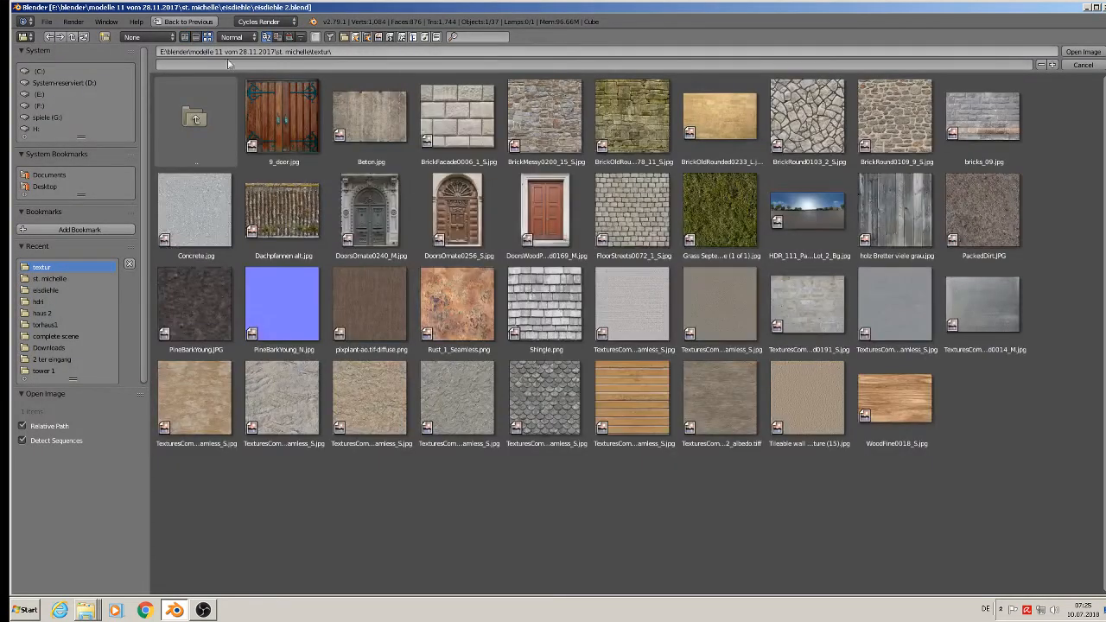
pyautogui.doubleClick(629, 406)
# - Rotate the floor slab's UV layout by 90° in Edit Mode and return to Object Mode
pyautogui.scroll(3, 691, 302)
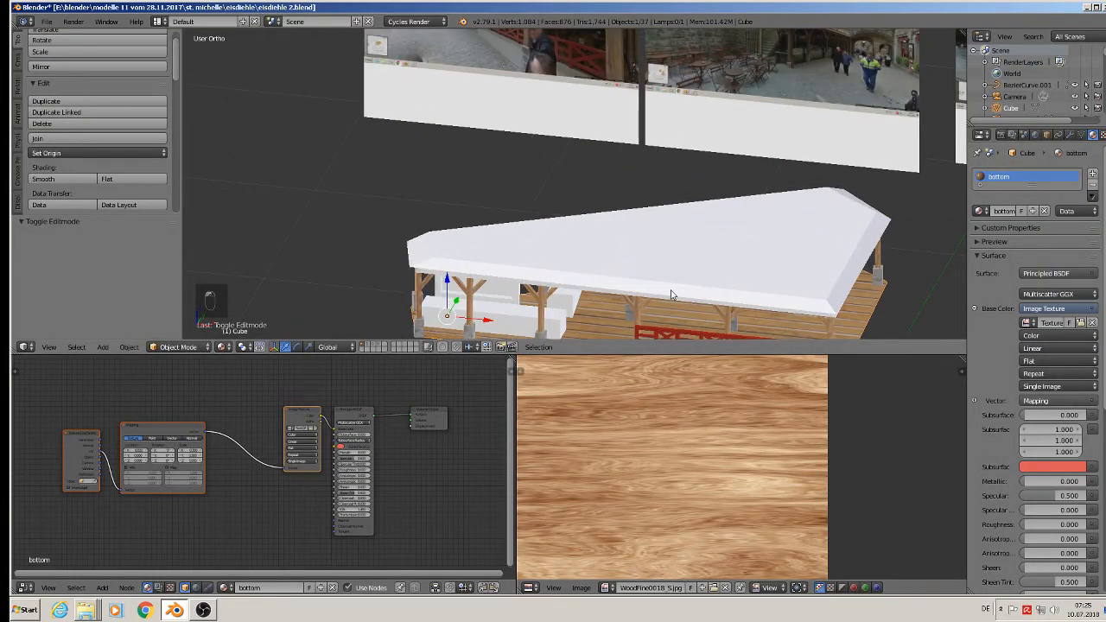
pyautogui.keyDown('shift'); pyautogui.moveTo(656, 259); pyautogui.dragTo(567, 136, button='middle'); pyautogui.keyUp('shift')
pyautogui.scroll(2, 585, 195)
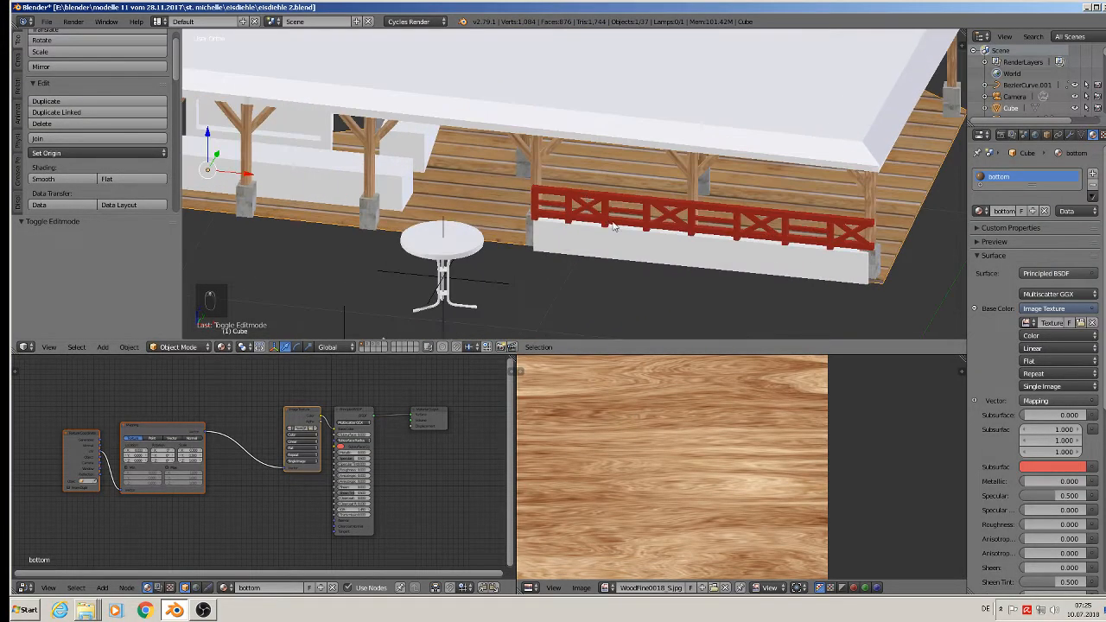
pyautogui.press('Tab')
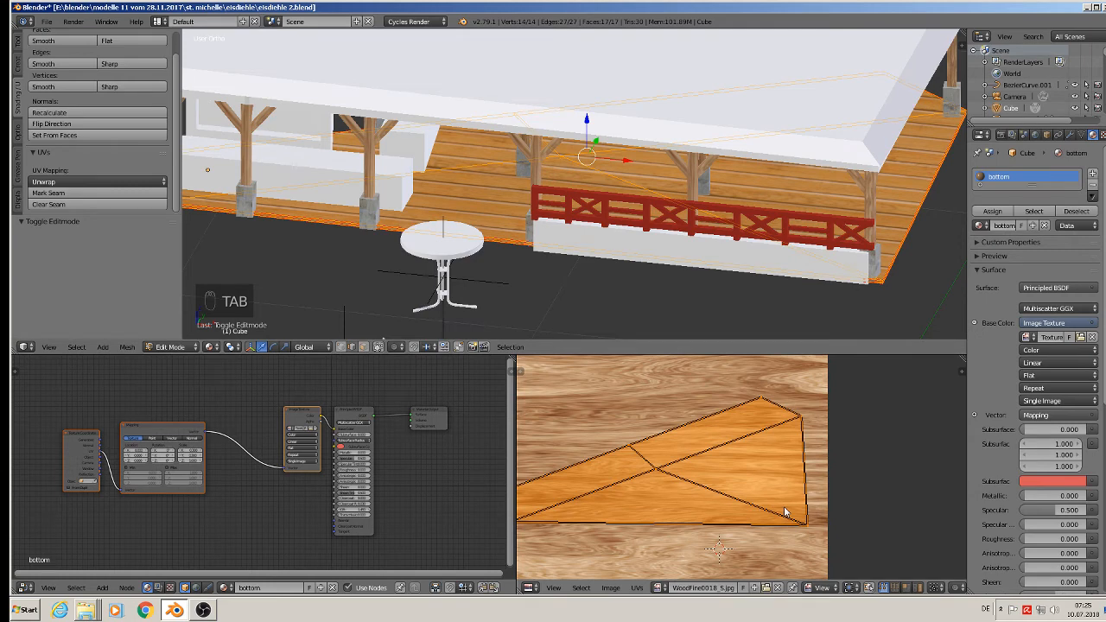
pyautogui.write('r90')
pyautogui.press('Return')
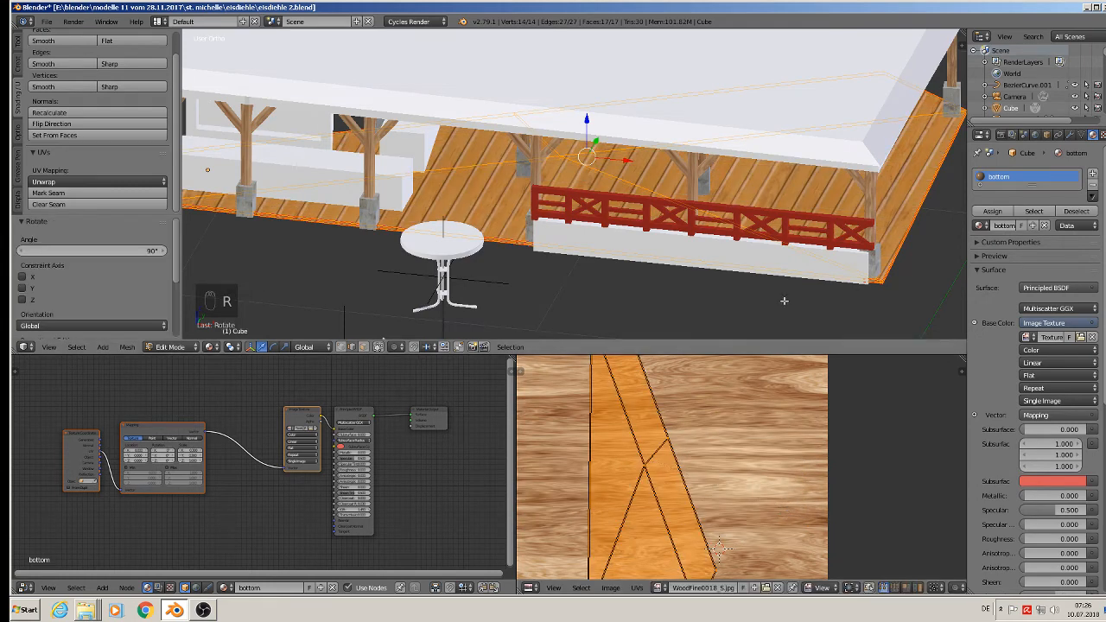
pyautogui.press('a')
pyautogui.press('Tab')
# - Set the Roughness of the bottom material's Principled BSDF to 0.825
pyautogui.moveTo(782, 226); pyautogui.dragTo(725, 251, button='middle')
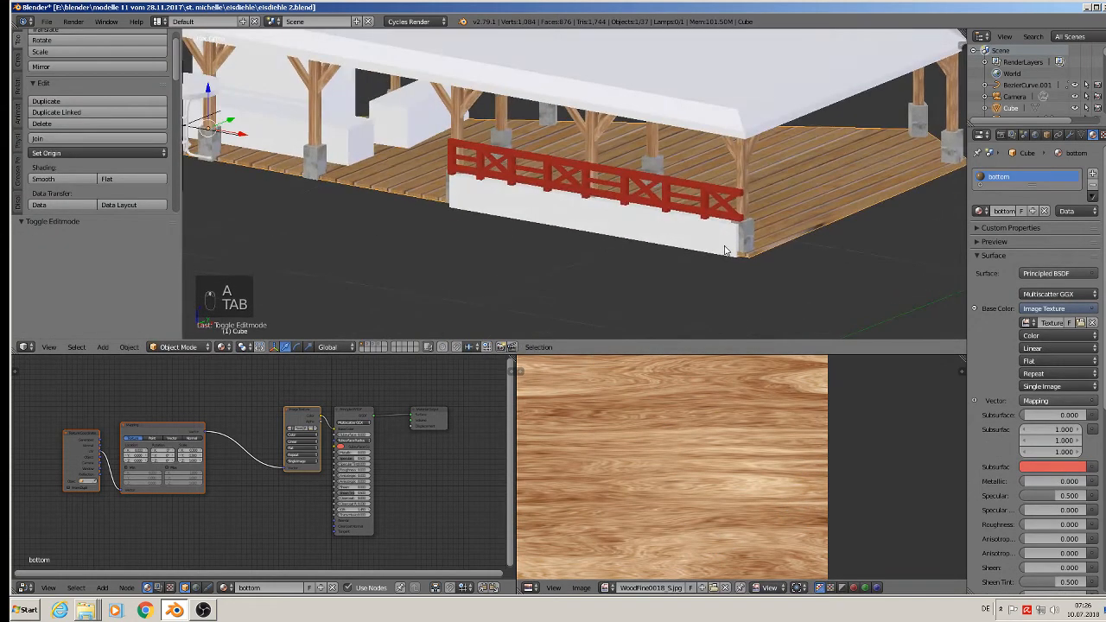
pyautogui.scroll(5, 390, 485)
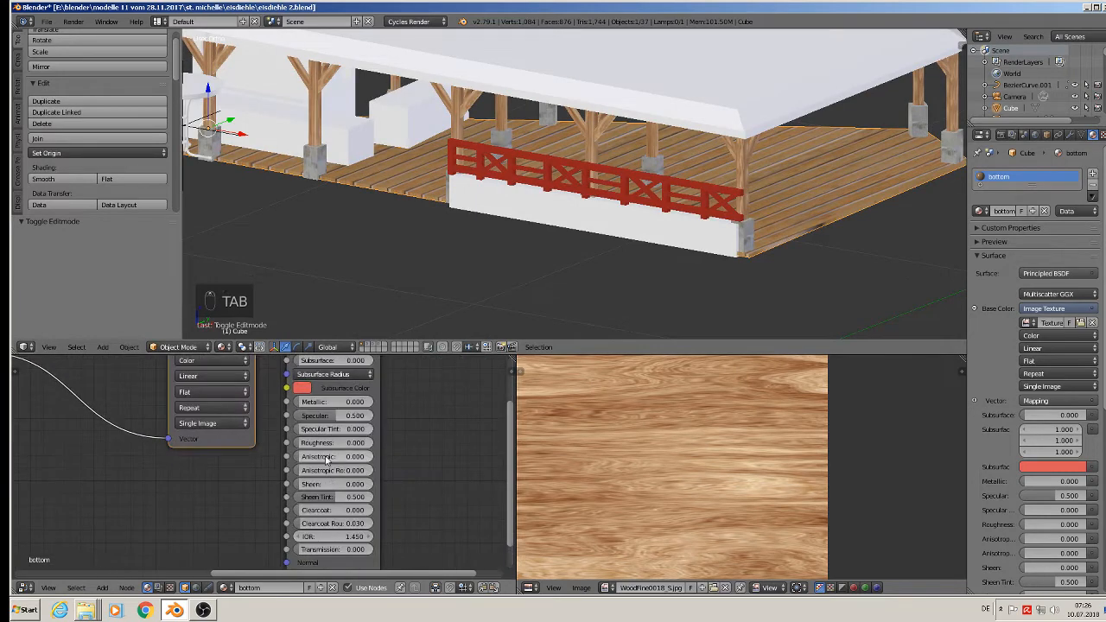
pyautogui.moveTo(302, 442); pyautogui.dragTo(365, 443)
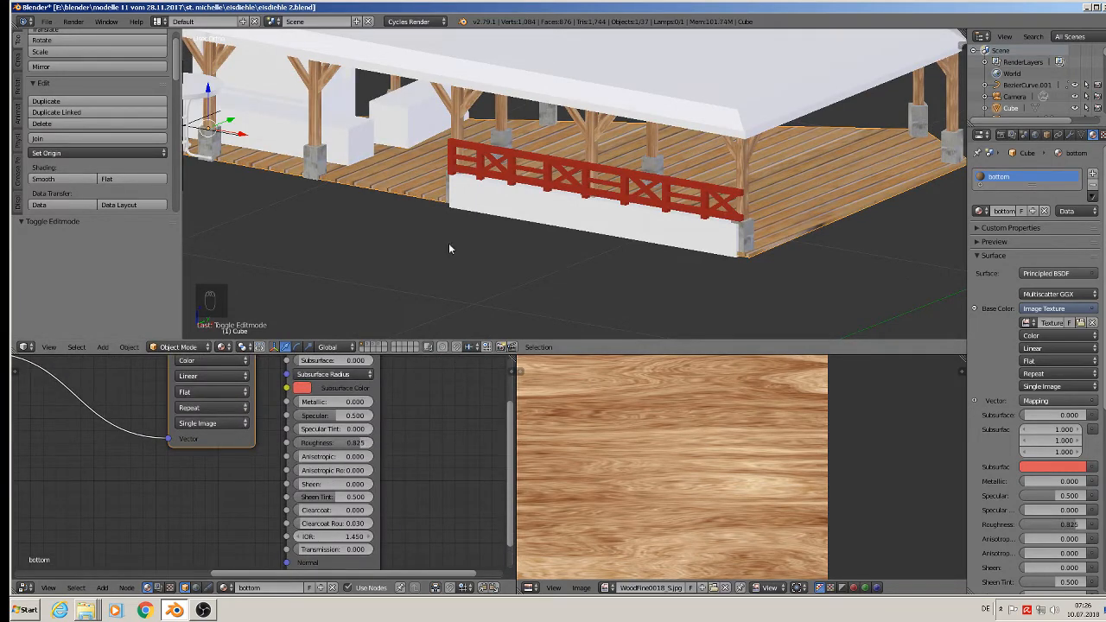
# - Deselect the floor slab and save the pavilion file under its existing name
pyautogui.press('a')
pyautogui.scroll(-3, 451, 222)
pyautogui.scroll(2, 457, 248)
pyautogui.keyDown('shift'); pyautogui.moveTo(447, 242); pyautogui.dragTo(474, 283, button='middle'); pyautogui.keyUp('shift')
pyautogui.scroll(2, 474, 283)
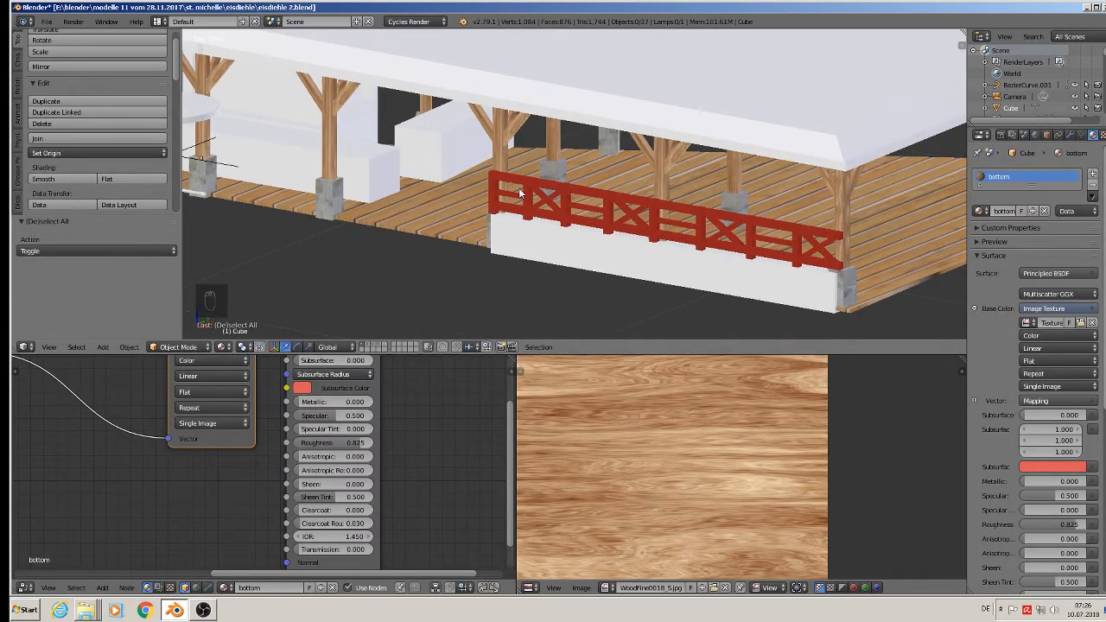
pyautogui.scroll(-4, 386, 195)
pyautogui.scroll(-2, 391, 206)
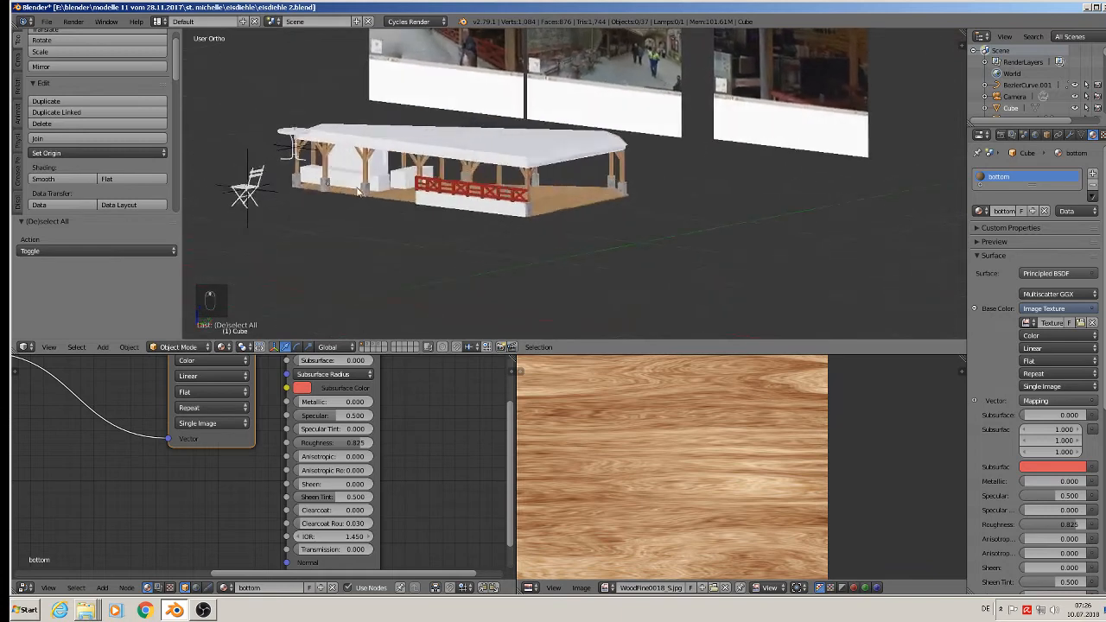
pyautogui.click(49, 24)
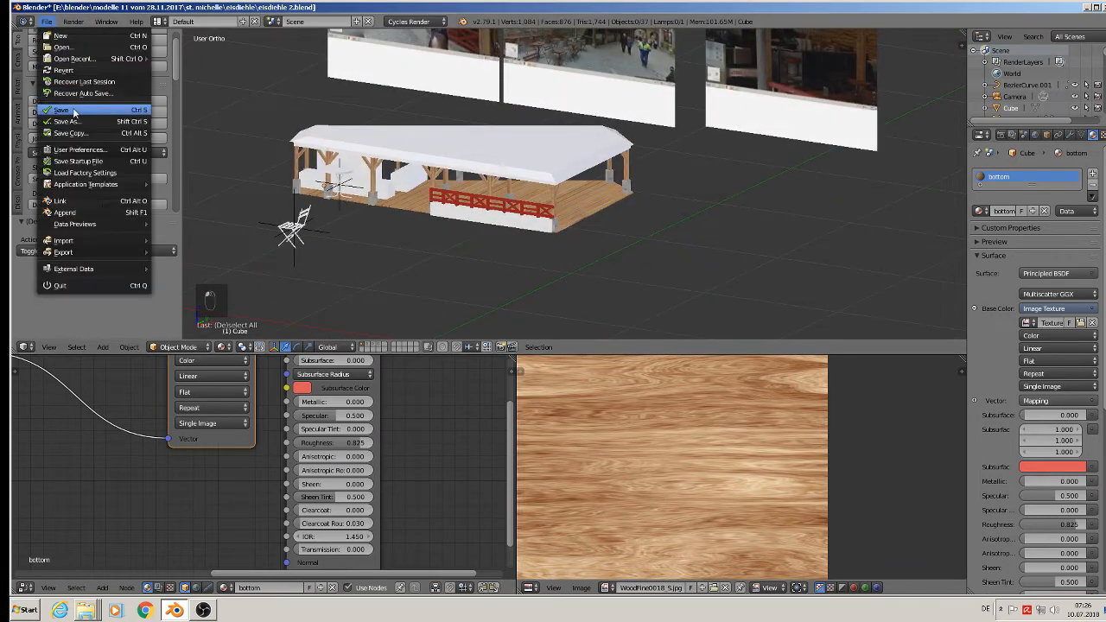
pyautogui.click(61, 111)
# - Check the low wall in the reference photo, and mark all edges of the white wall beneath the red railing as seams
pyautogui.scroll(-1, 466, 152)
pyautogui.scroll(2, 536, 111)
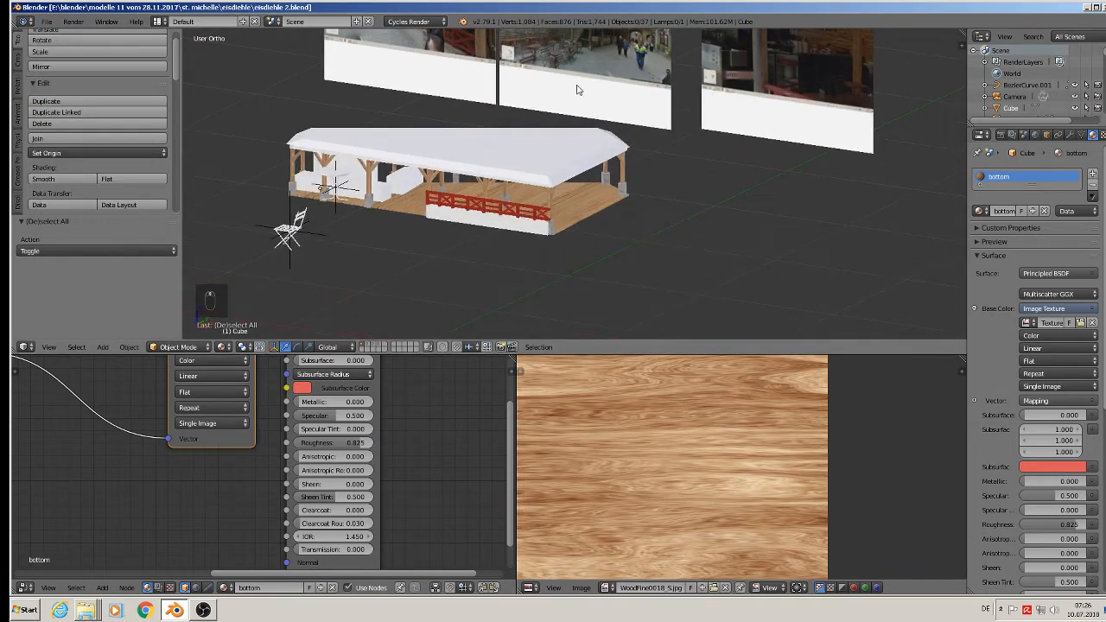
pyautogui.scroll(1, 578, 90)
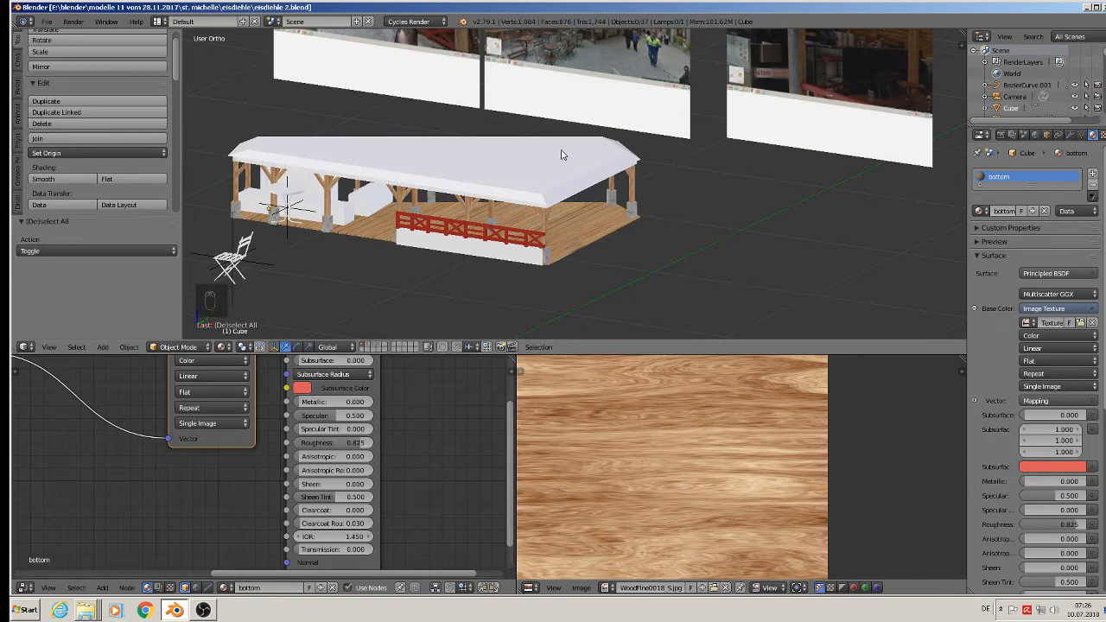
pyautogui.scroll(7, 510, 147)
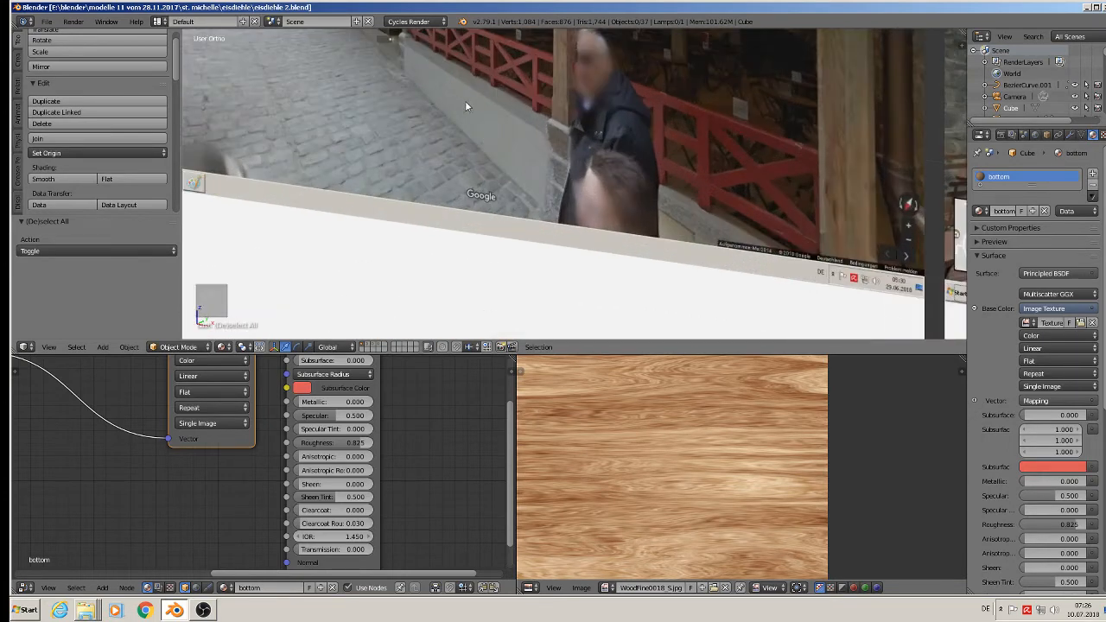
pyautogui.scroll(-7, 506, 135)
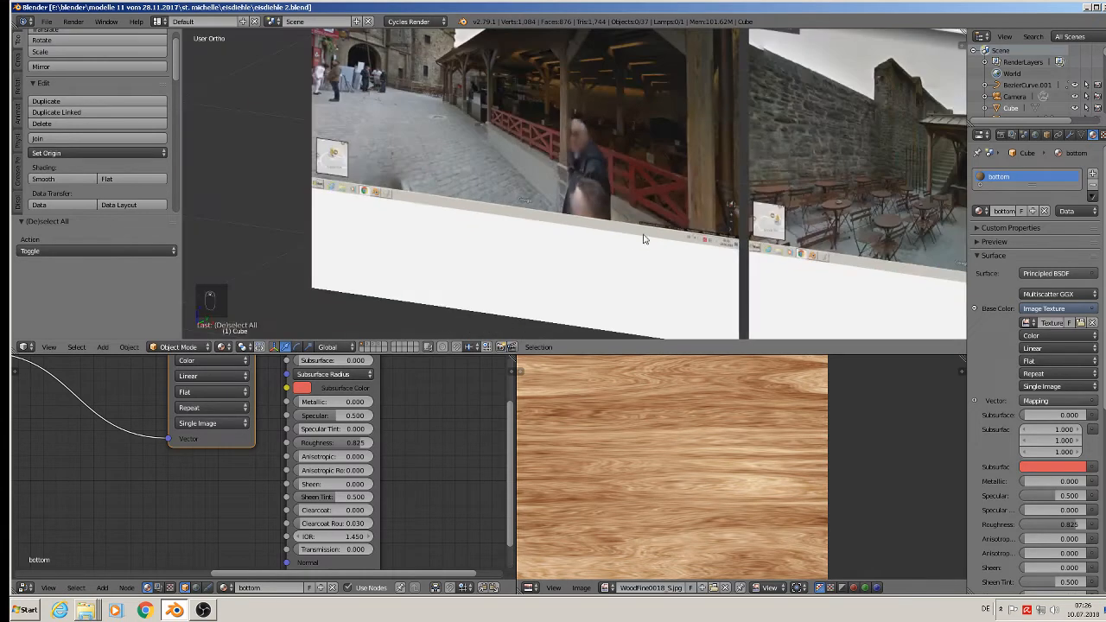
pyautogui.scroll(3, 607, 105)
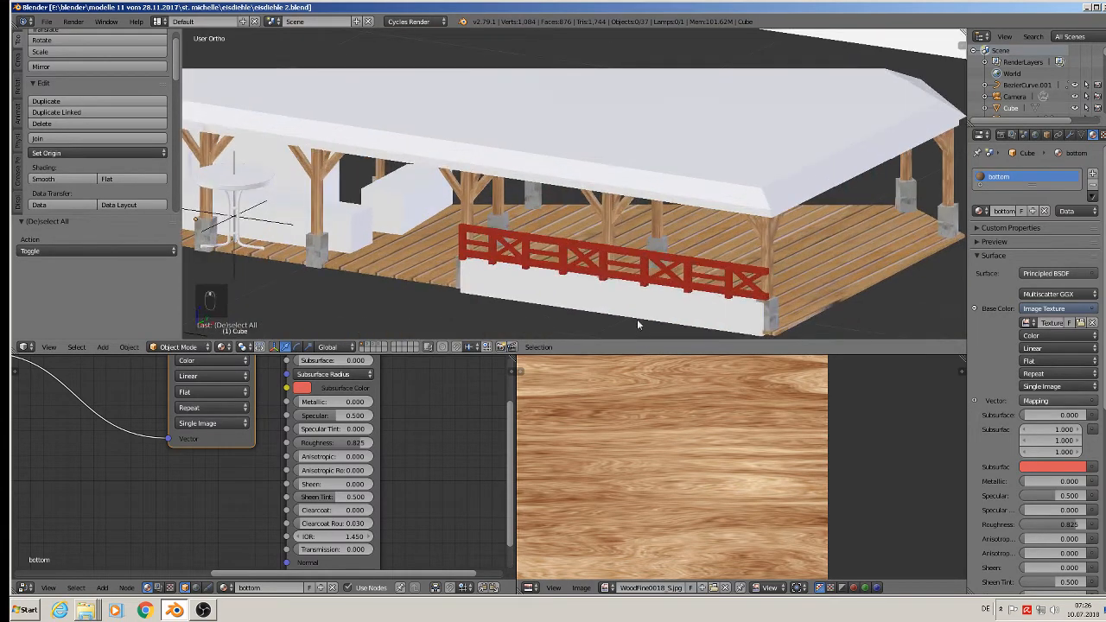
pyautogui.rightClick(634, 304)
pyautogui.press('Tab')
pyautogui.press('a')
pyautogui.press('a')
pyautogui.press('a')
pyautogui.press('a')
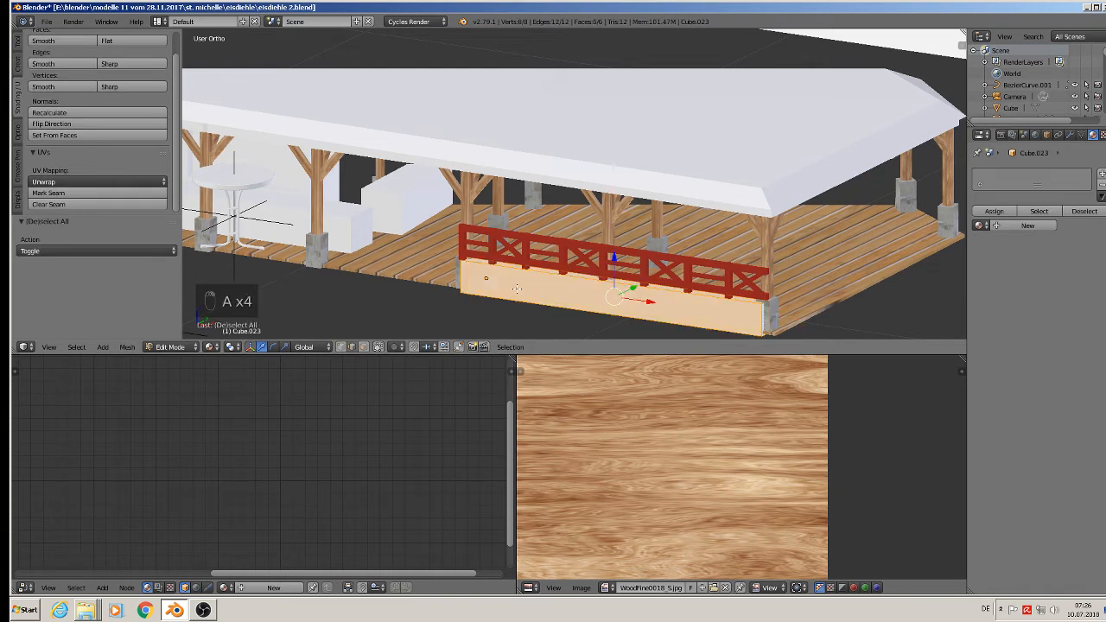
pyautogui.click(84, 193)
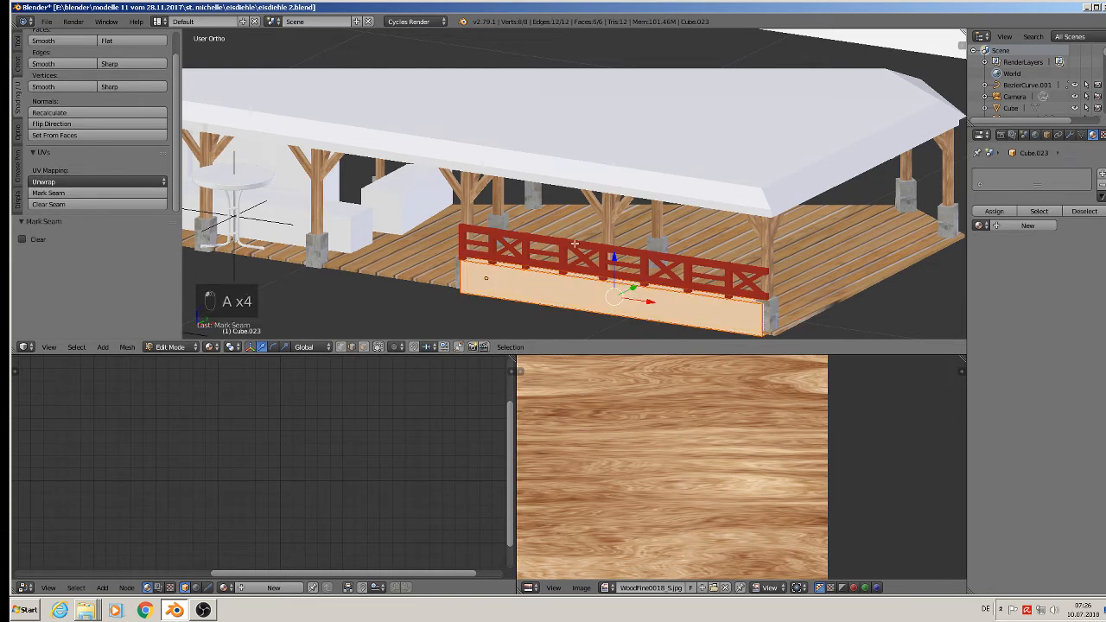
# - Return the low wall to Object Mode and apply its rotation and scale
pyautogui.press('Tab')
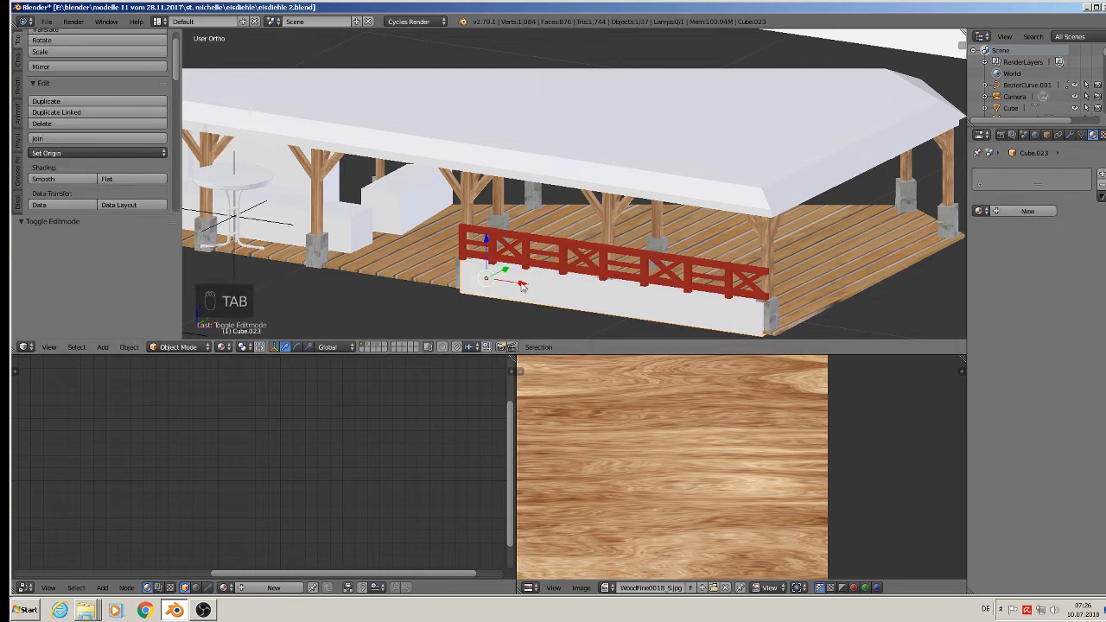
pyautogui.click(129, 347)
pyautogui.moveTo(168, 259)
pyautogui.click(296, 293)
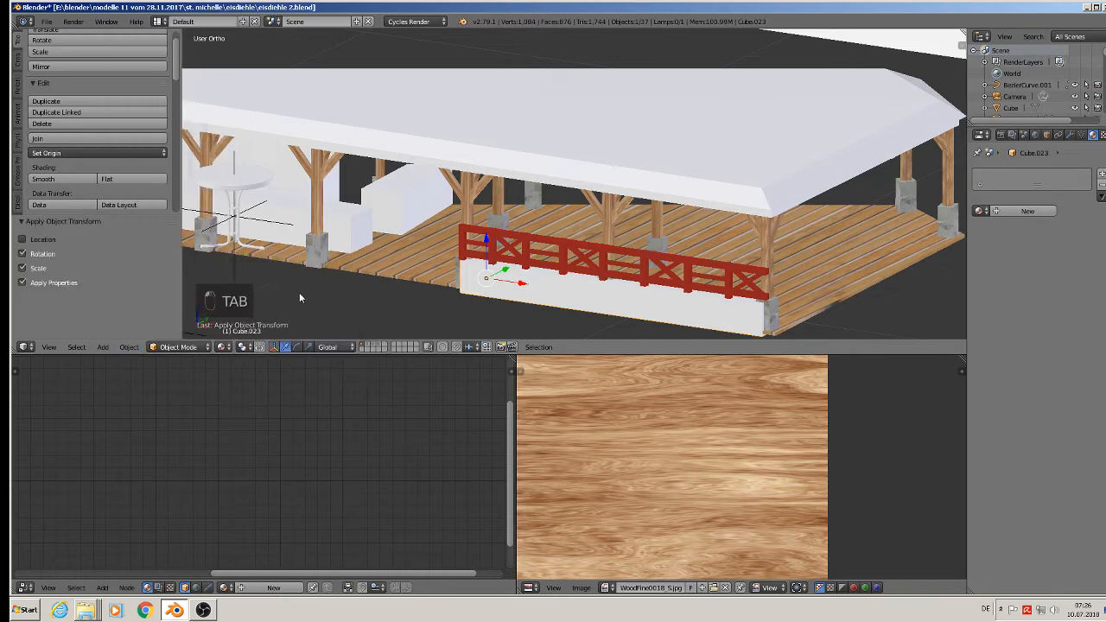
# - Unwrap the low wall beneath the railing with Cube Projection and return to Object Mode
pyautogui.press('Tab')
pyautogui.press('u')
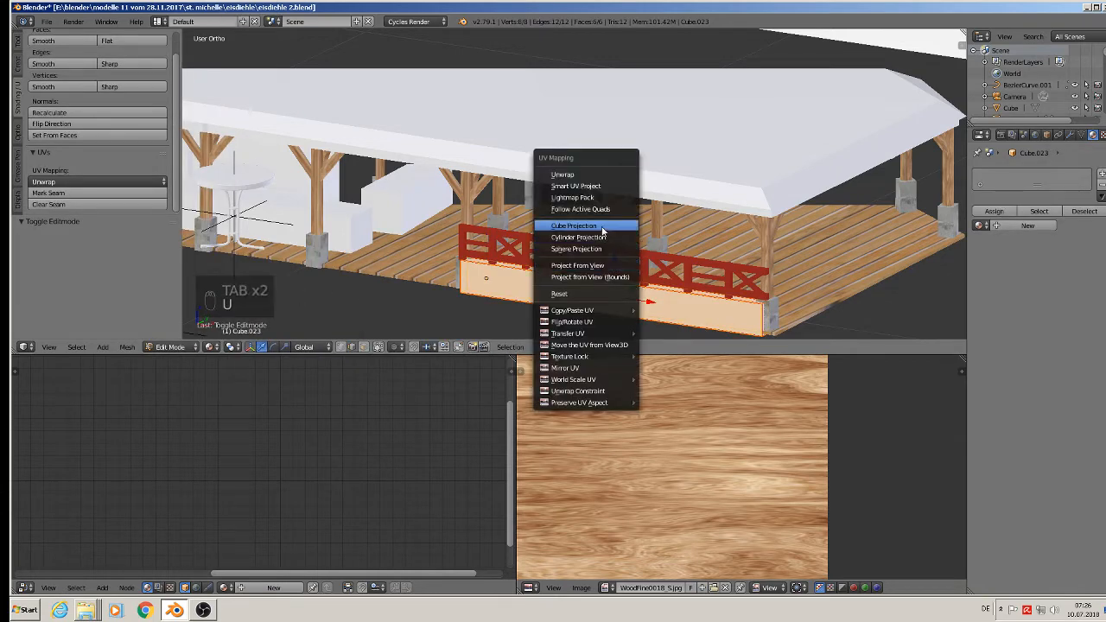
pyautogui.click(603, 226)
pyautogui.press('Tab')
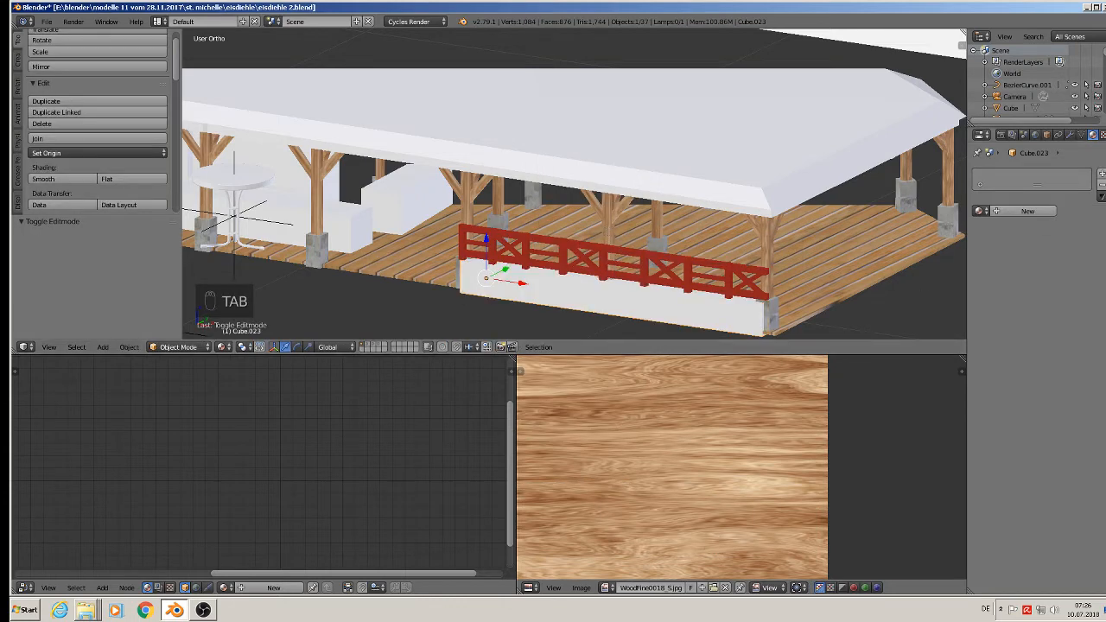
# - Create a new material named wall1 on the low wall beneath the railing, using a Principled BSDF surface
pyautogui.click(1027, 211)
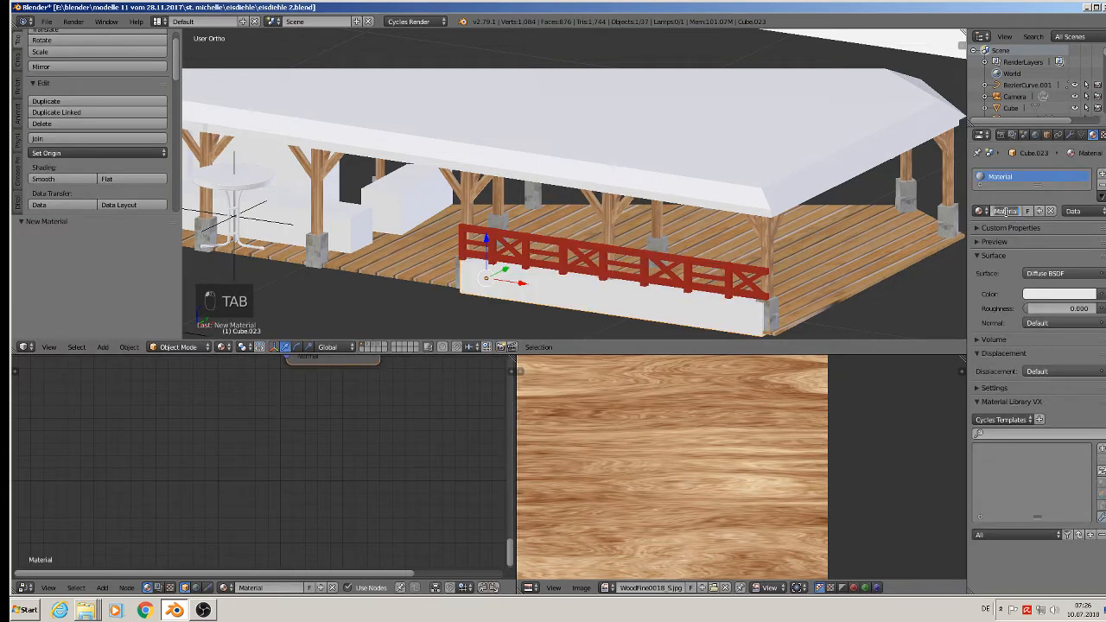
pyautogui.doubleClick(1005, 211)
pyautogui.write('wall1')
pyautogui.press('Return')
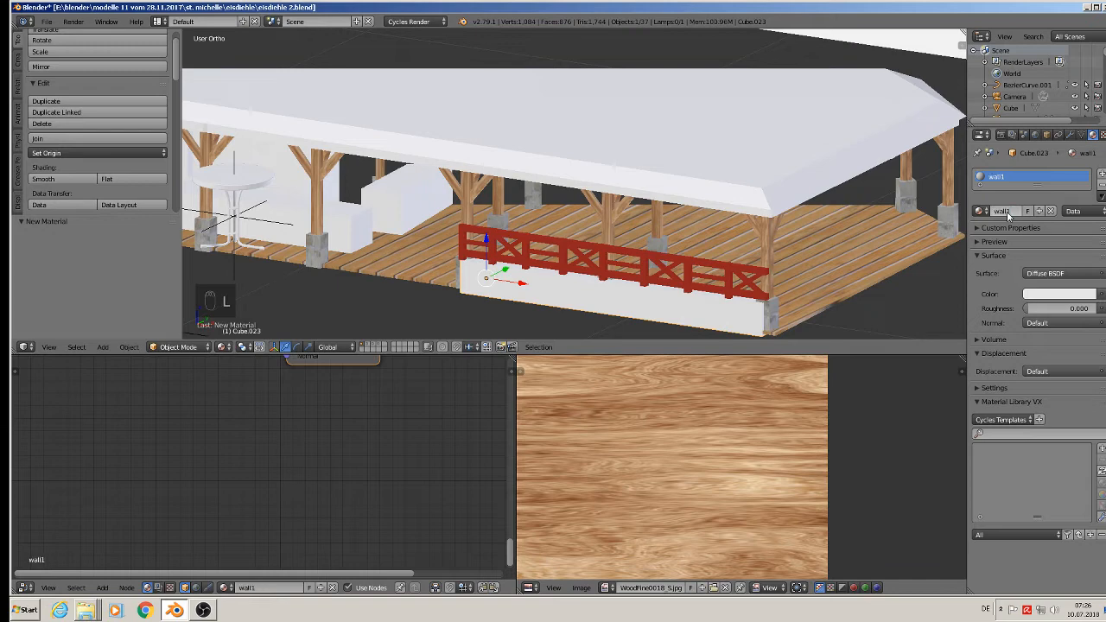
pyautogui.click(1050, 273)
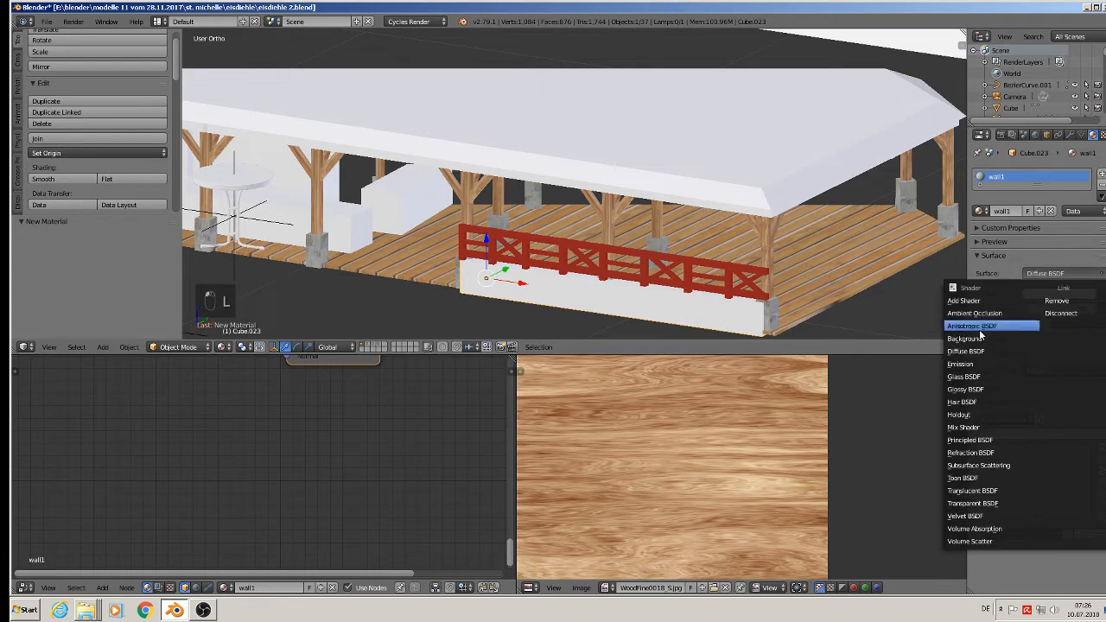
pyautogui.click(994, 439)
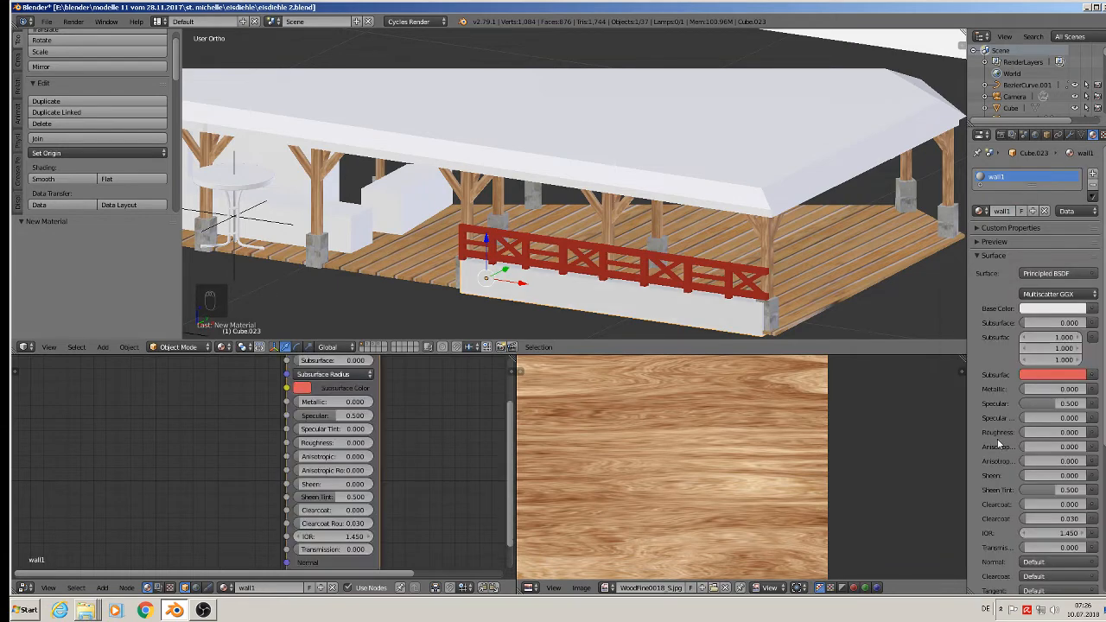
# - Add an Image Texture to wall1's Base Color and paste the copied Texture Coordinate and Mapping nodes, linked to its Vector input
pyautogui.click(1092, 308)
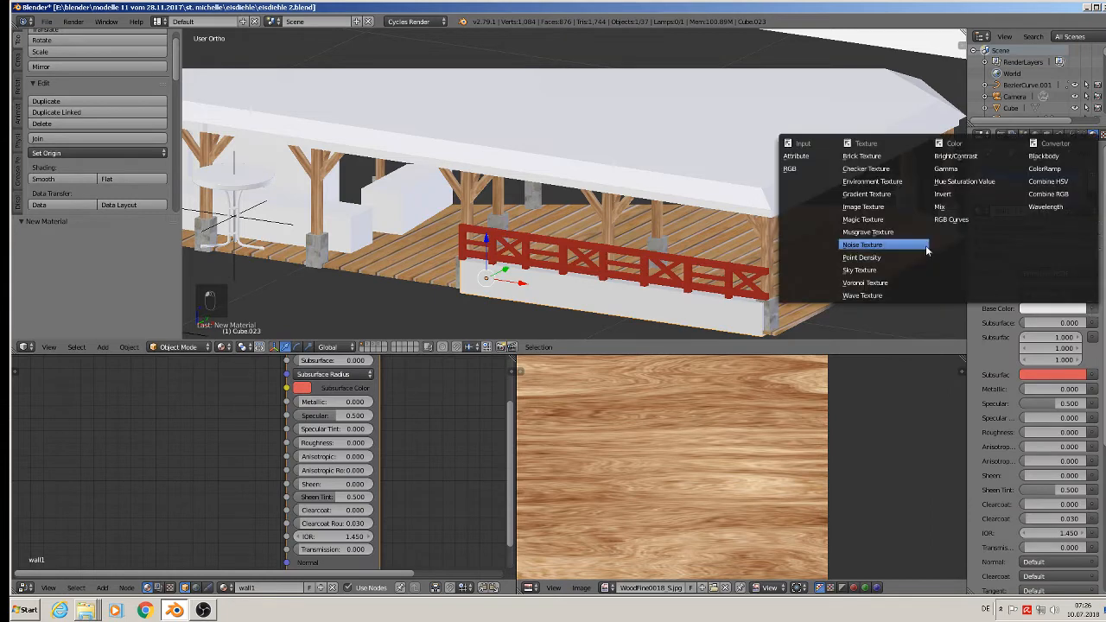
pyautogui.click(864, 223)
pyautogui.press('Home')
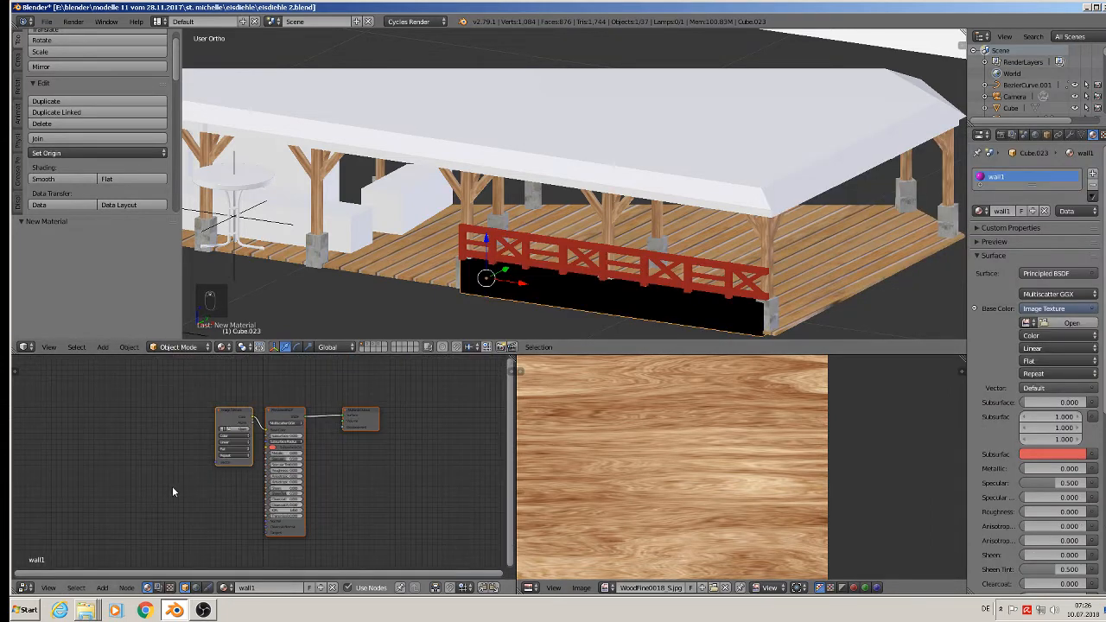
pyautogui.hotkey('ctrl', 'v')
pyautogui.moveTo(136, 432); pyautogui.dragTo(220, 464)
pyautogui.press('Home')
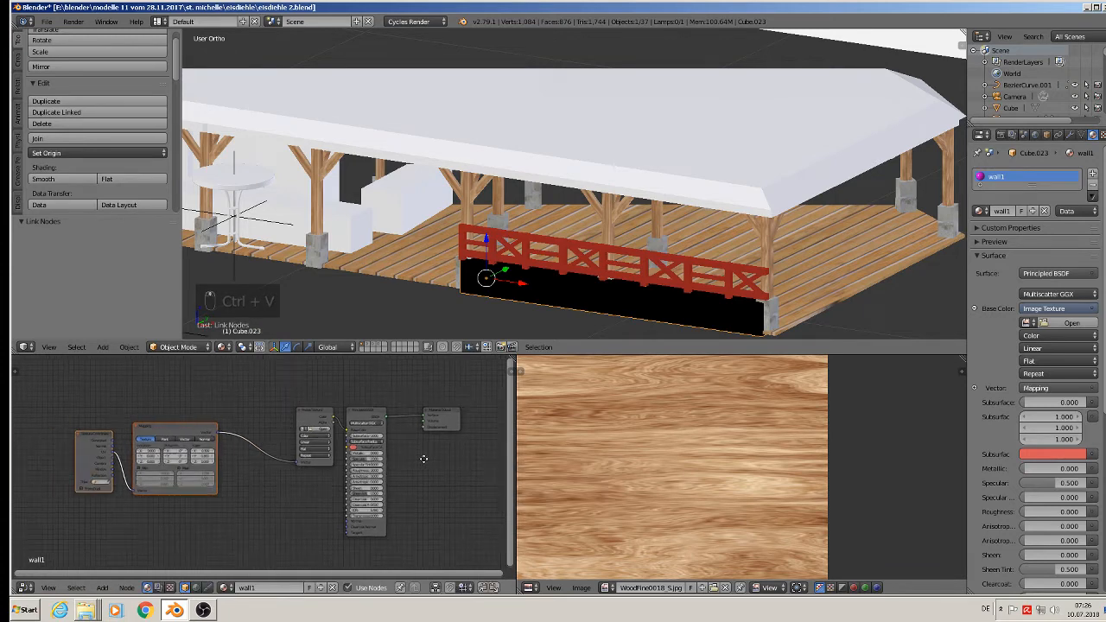
# - Load a seamless grey wall image from the textur folder into wall1's Image Texture node
pyautogui.scroll(2, 359, 440)
pyautogui.click(350, 415)
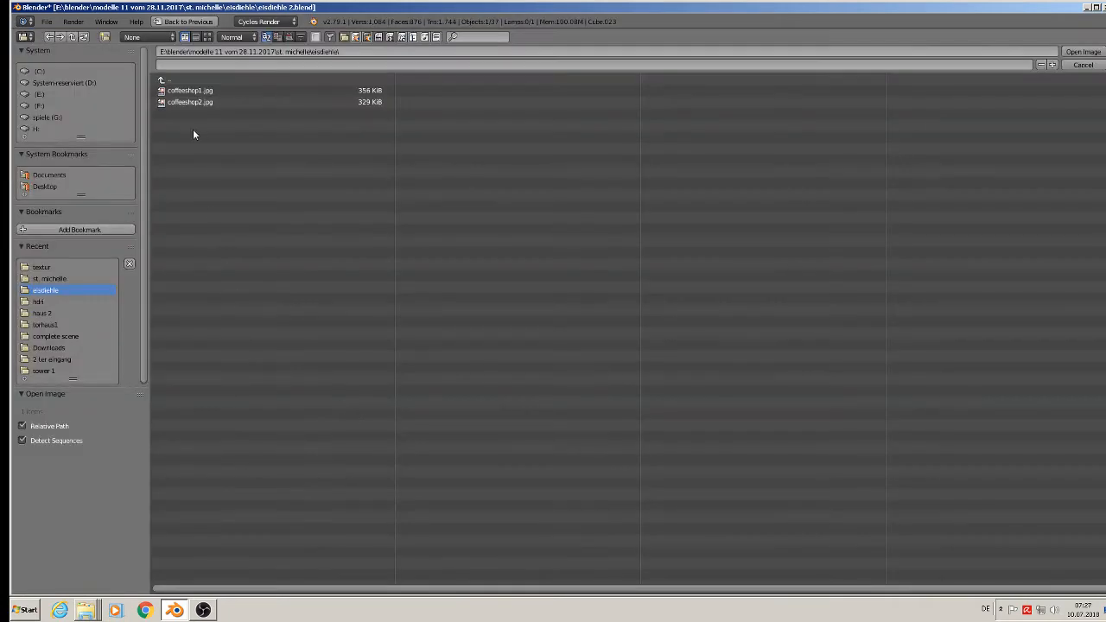
pyautogui.click(41, 267)
pyautogui.click(207, 36)
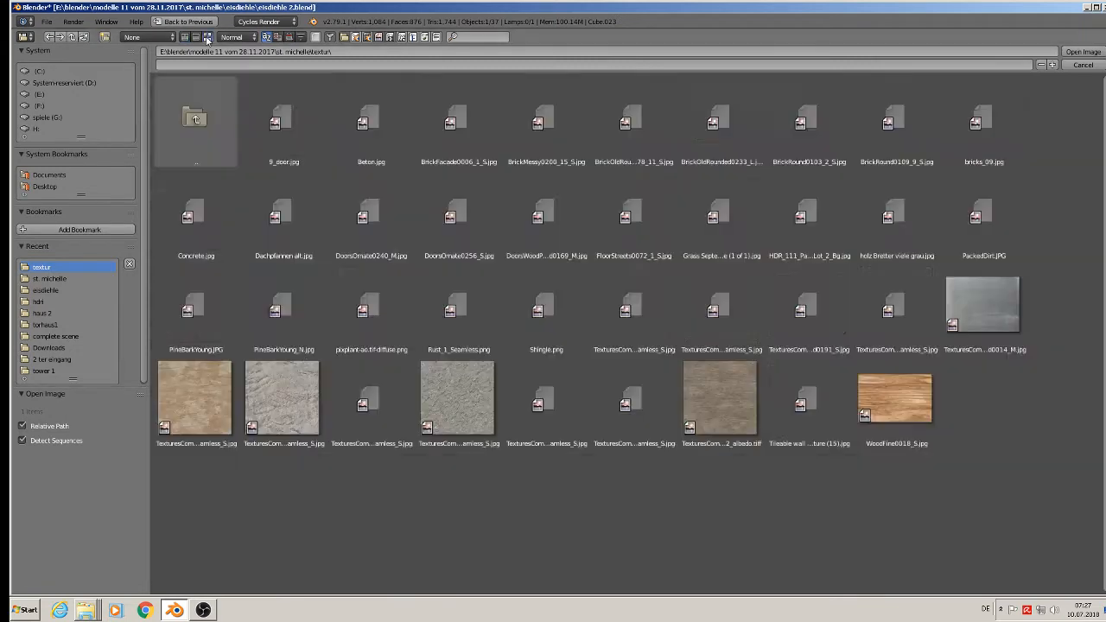
pyautogui.doubleClick(635, 303)
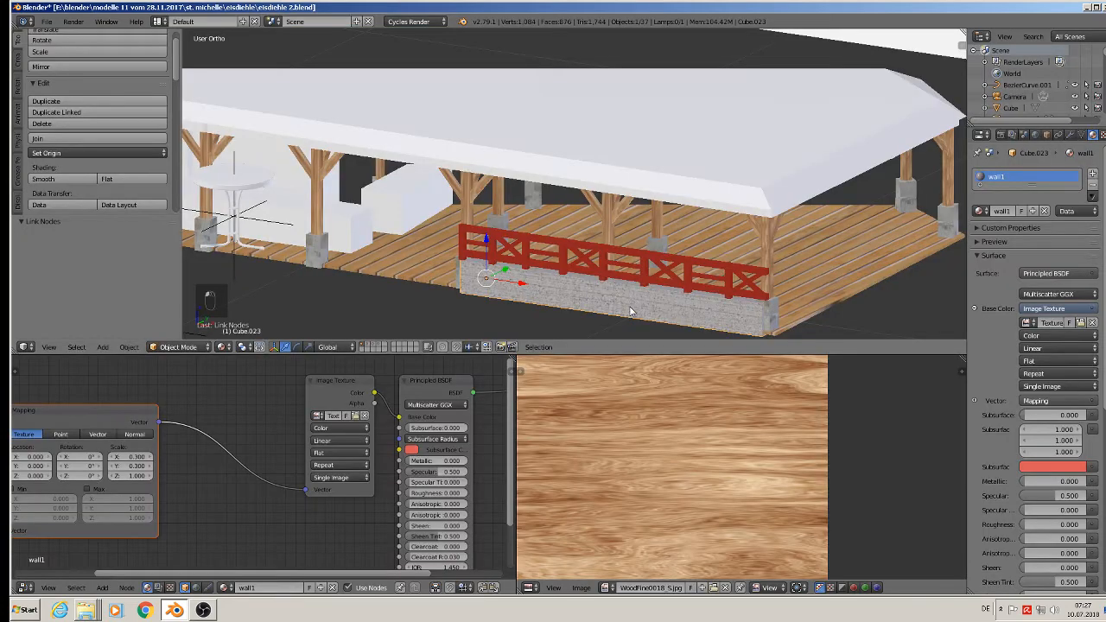
# - Set wall1's Mapping scale to 0.100 in X and Y
pyautogui.scroll(3, 635, 298)
pyautogui.scroll(2, 222, 452)
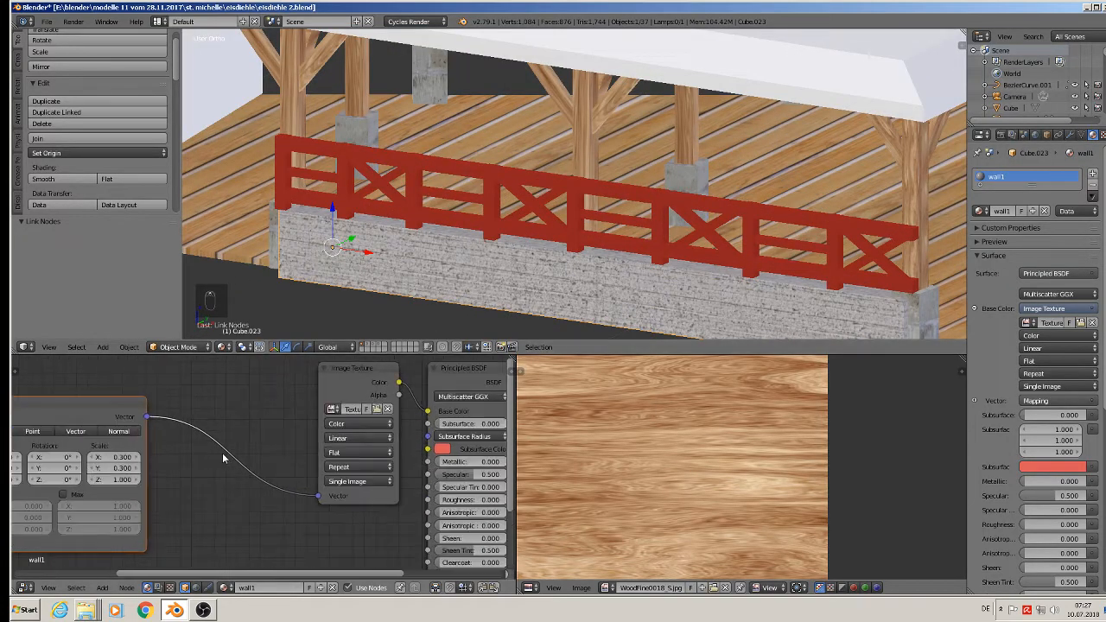
pyautogui.moveTo(230, 453); pyautogui.dragTo(346, 450, button='middle')
pyautogui.scroll(3, 265, 440)
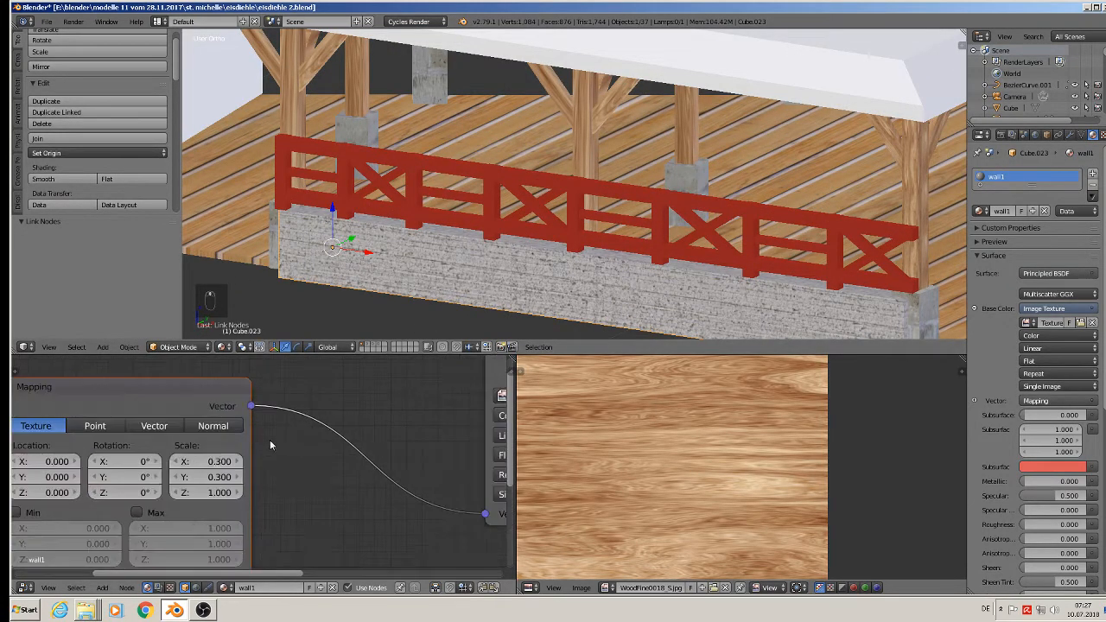
pyautogui.click(166, 464)
pyautogui.click(166, 483)
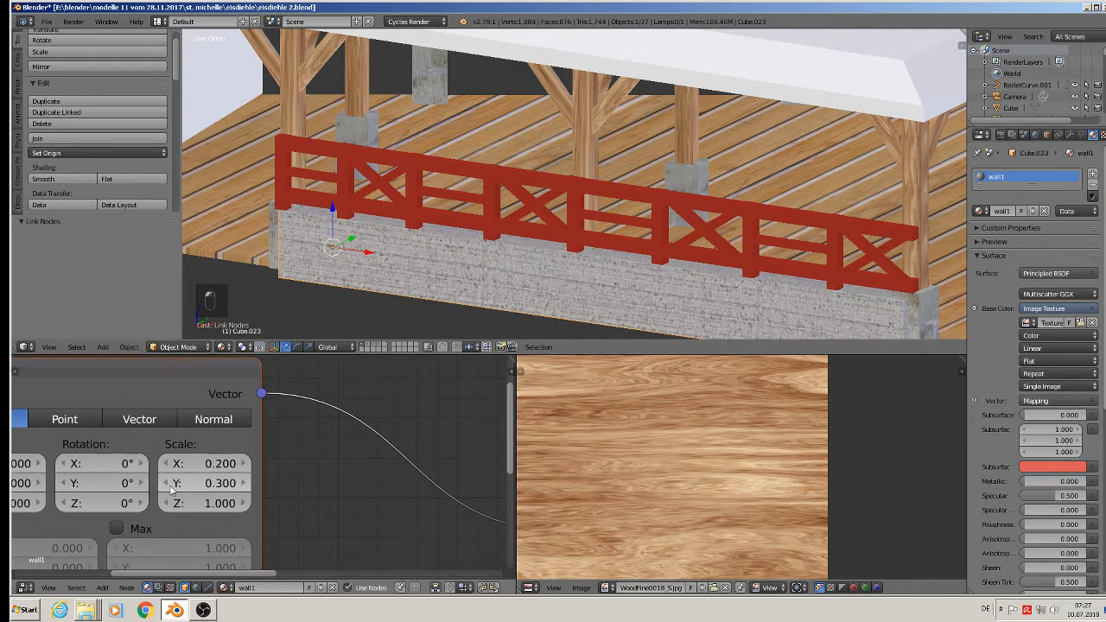
pyautogui.click(166, 486)
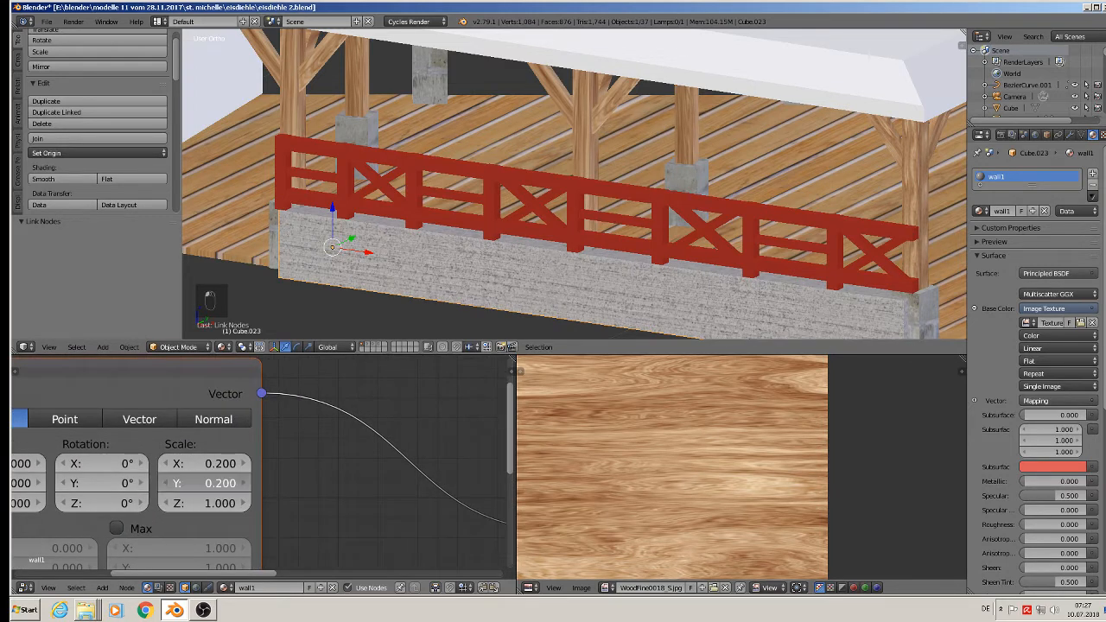
pyautogui.click(166, 464)
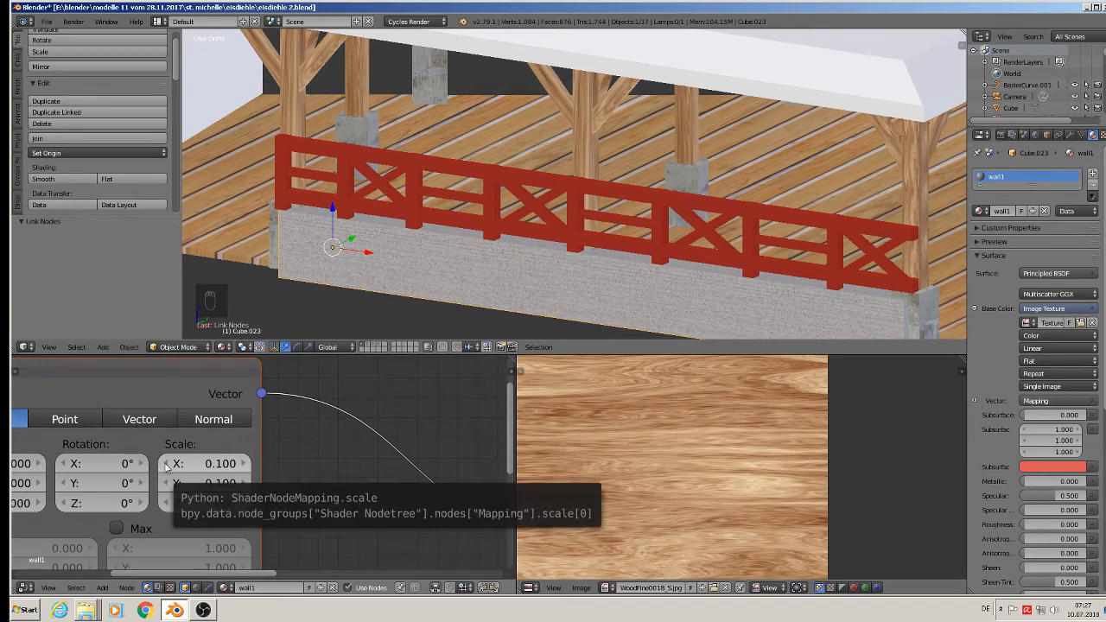
# - Deselect the low wall, inspect its texture from around the pavilion, and save the file under its existing name
pyautogui.press('a')
pyautogui.moveTo(413, 304)
pyautogui.mouseDown(button='middle')
pyautogui.moveTo(378, 289)
pyautogui.moveTo(414, 277)
pyautogui.moveTo(409, 298)
pyautogui.mouseUp(button='middle')
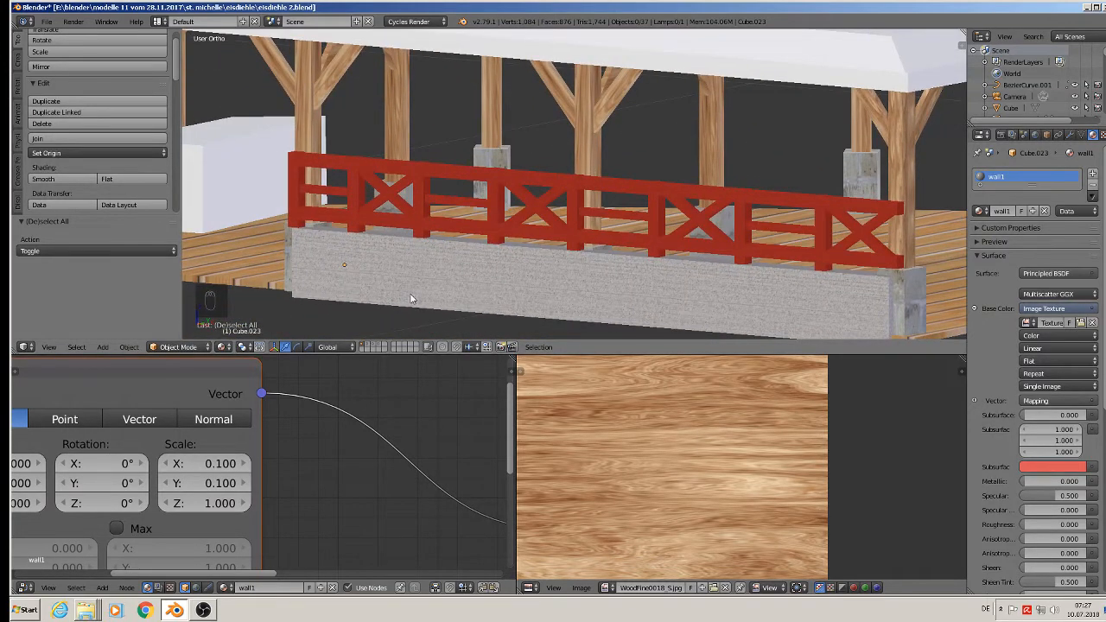
pyautogui.scroll(-3, 518, 298)
pyautogui.moveTo(579, 304); pyautogui.dragTo(484, 263, button='middle')
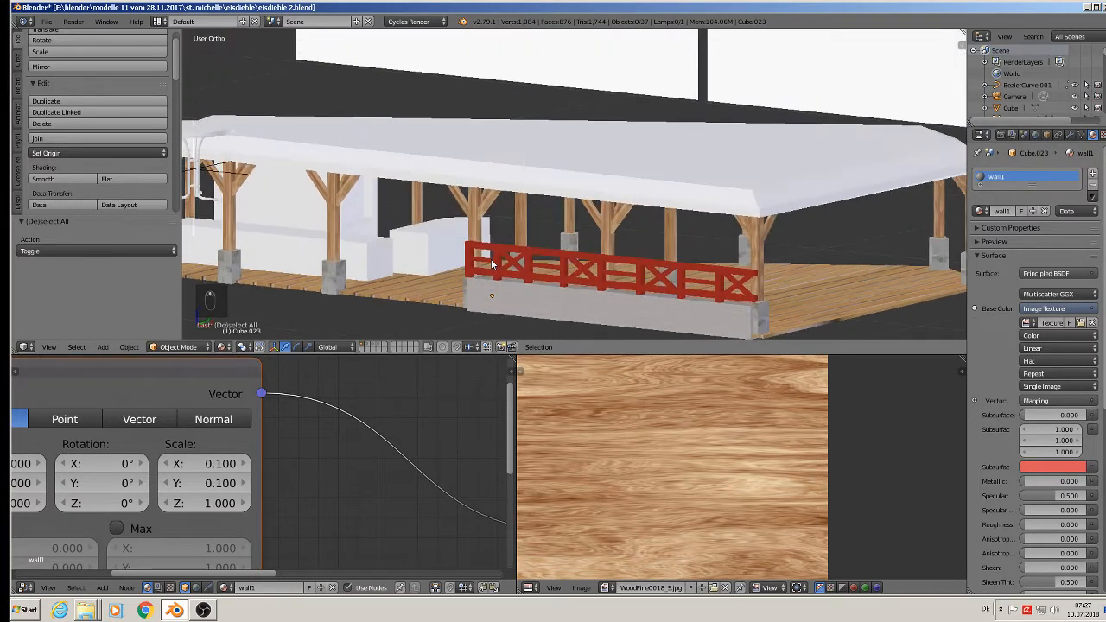
pyautogui.click(48, 24)
pyautogui.click(62, 109)
# - Examine the café tables and folding chairs in the reference photo behind the pavilion
pyautogui.scroll(-3, 300, 184)
pyautogui.keyDown('shift'); pyautogui.moveTo(300, 184); pyautogui.dragTo(493, 135, button='middle'); pyautogui.keyUp('shift')
pyautogui.keyDown('shift'); pyautogui.moveTo(476, 178); pyautogui.dragTo(506, 145, button='middle'); pyautogui.keyUp('shift')
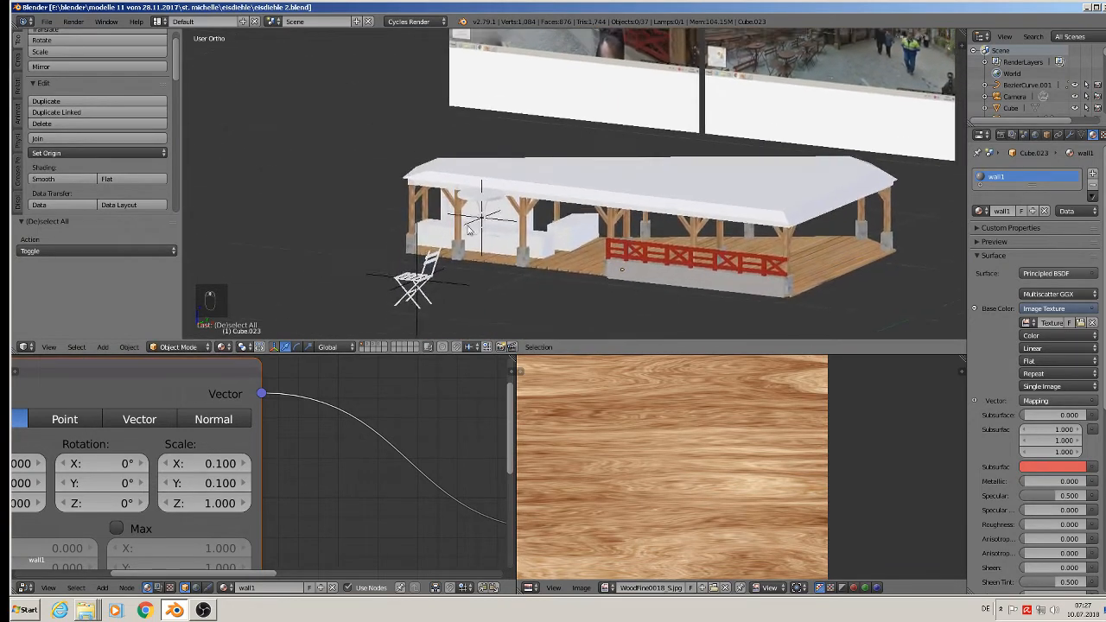
pyautogui.scroll(3, 427, 287)
pyautogui.keyDown('shift'); pyautogui.moveTo(640, 156); pyautogui.dragTo(377, 85, button='middle'); pyautogui.keyUp('shift')
pyautogui.scroll(5, 790, 143)
pyautogui.scroll(3, 790, 143)
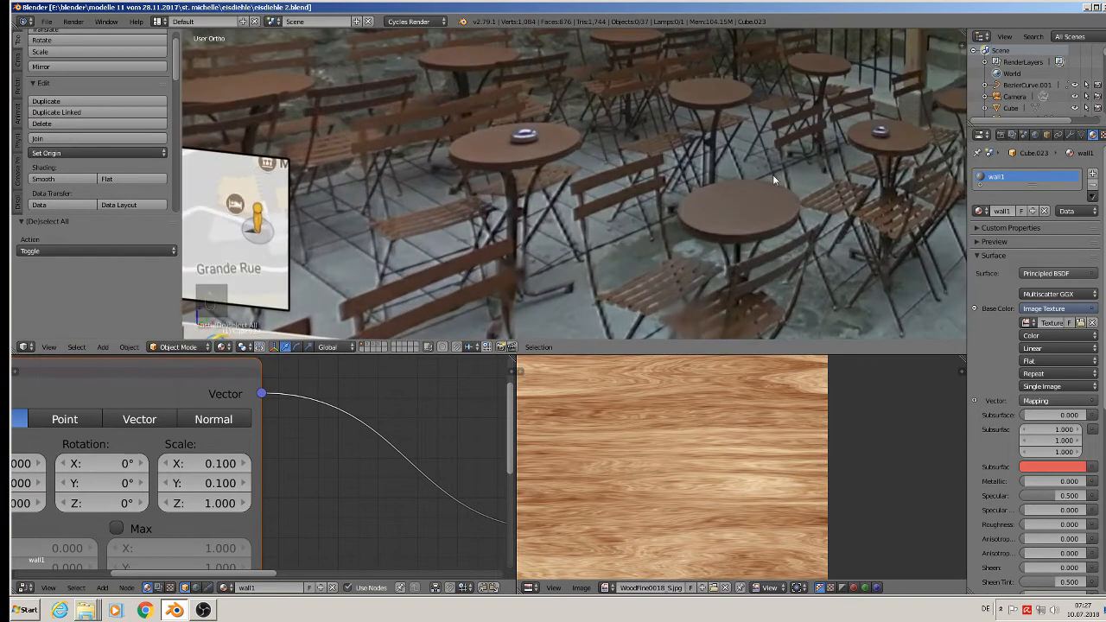
pyautogui.keyDown('shift'); pyautogui.moveTo(727, 207); pyautogui.dragTo(588, 202, button='middle'); pyautogui.keyUp('shift')
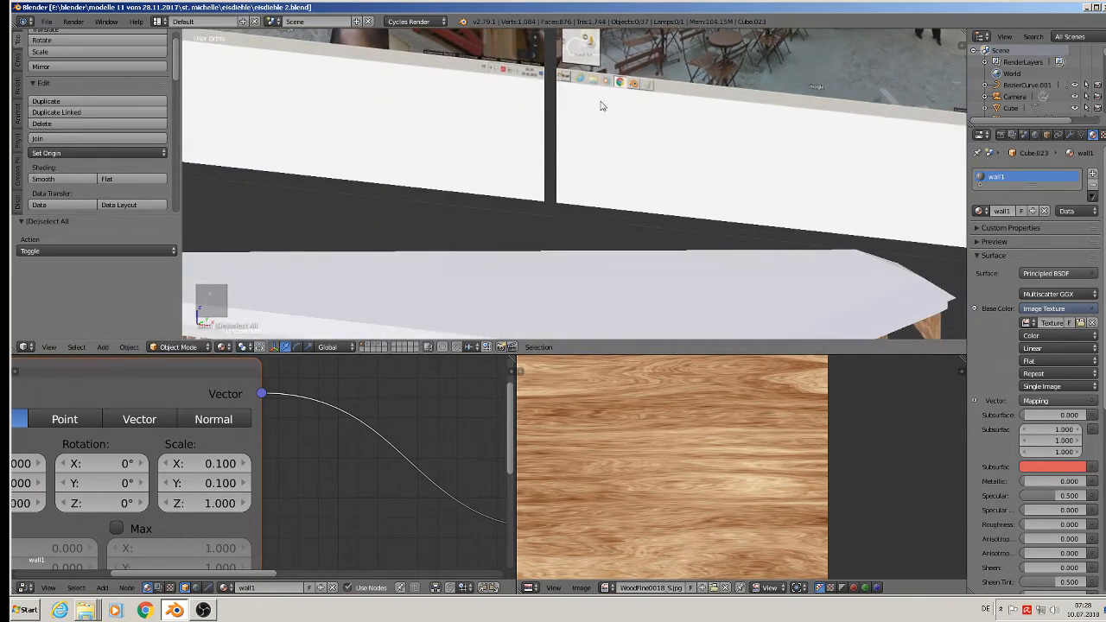
# - Start saving the pavilion scene as a new version in the eisdiehle folder
pyautogui.keyDown('shift'); pyautogui.moveTo(510, 254); pyautogui.dragTo(696, 37, button='middle'); pyautogui.keyUp('shift')
pyautogui.scroll(-2, 617, 135)
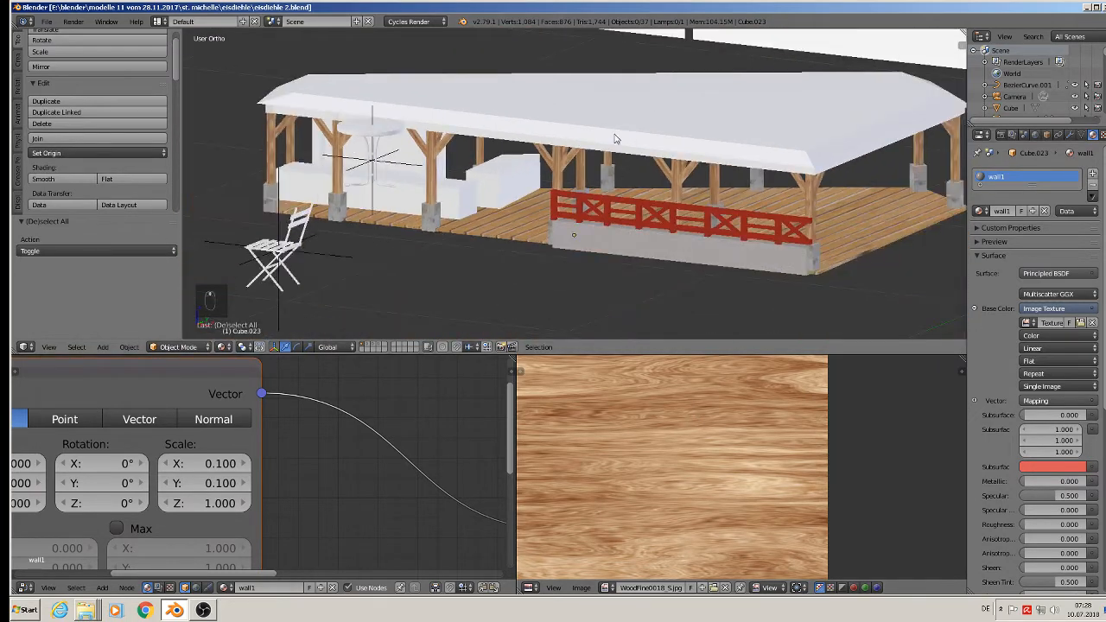
pyautogui.keyDown('shift'); pyautogui.moveTo(495, 180); pyautogui.dragTo(525, 102, button='middle'); pyautogui.keyUp('shift')
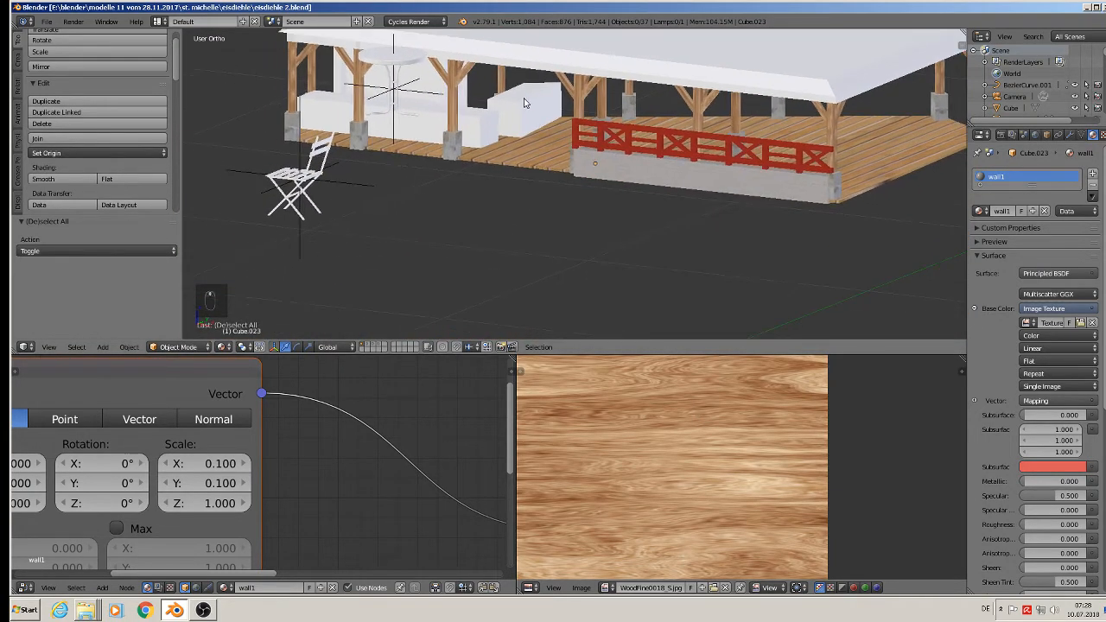
pyautogui.click(46, 21)
pyautogui.click(61, 123)
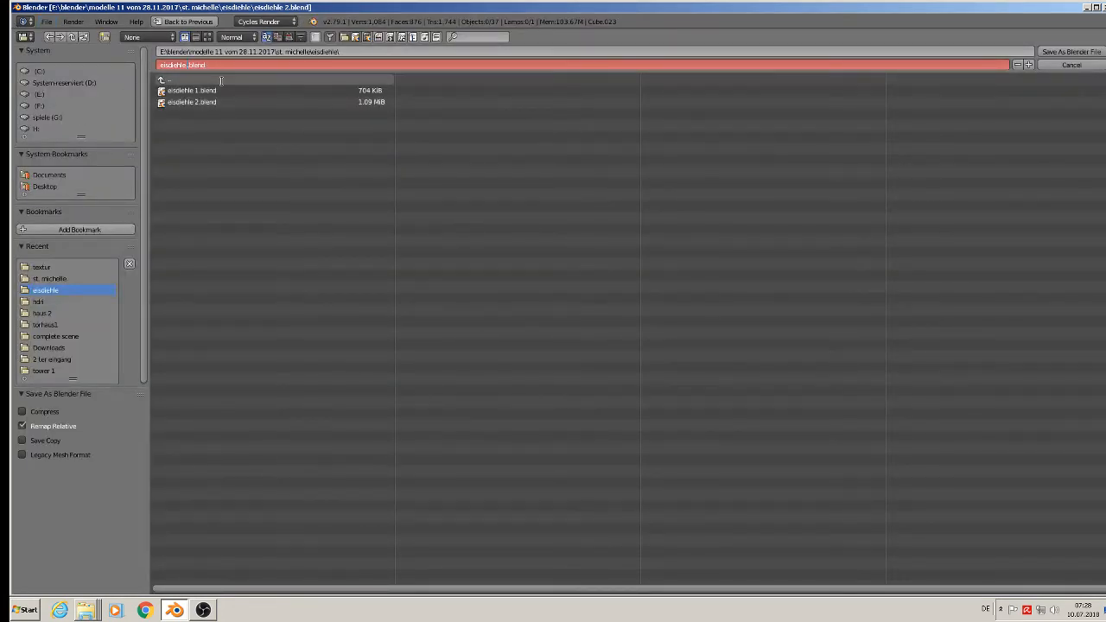
# - Save the file as eisdiehle 3.blend, then show only the third layer and select the round table on it
pyautogui.click(1071, 52)
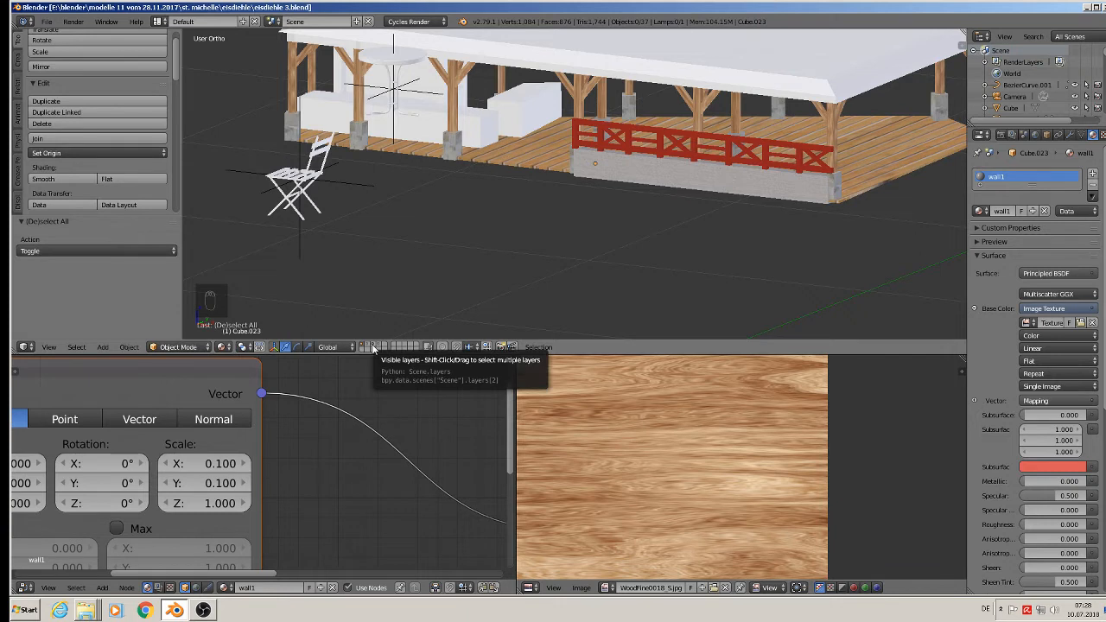
pyautogui.click(373, 347)
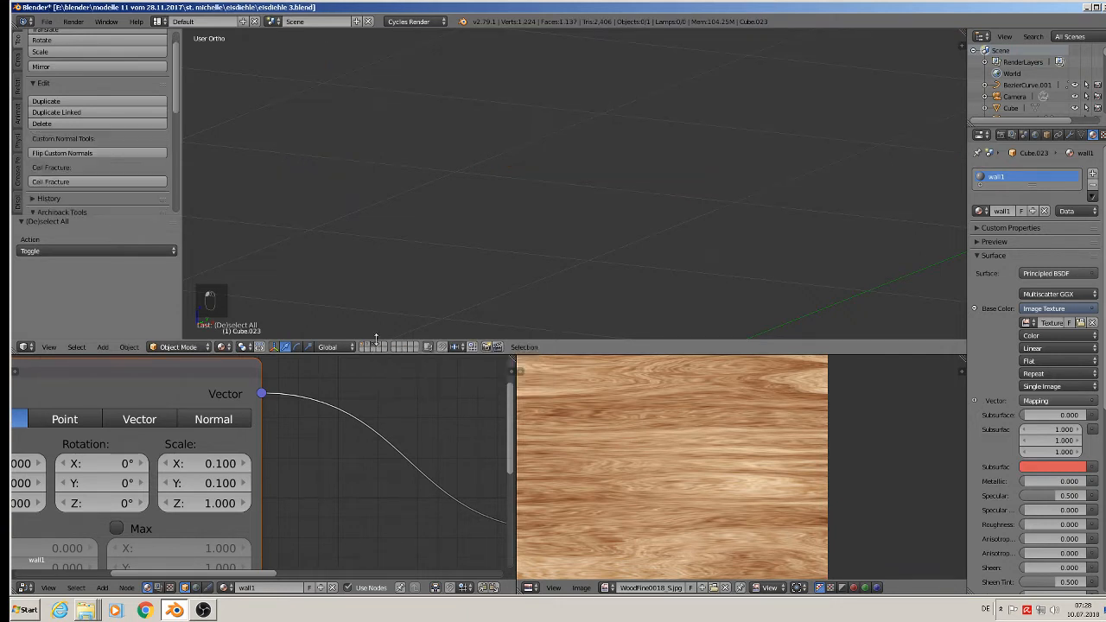
pyautogui.press('Home')
pyautogui.click(556, 179)
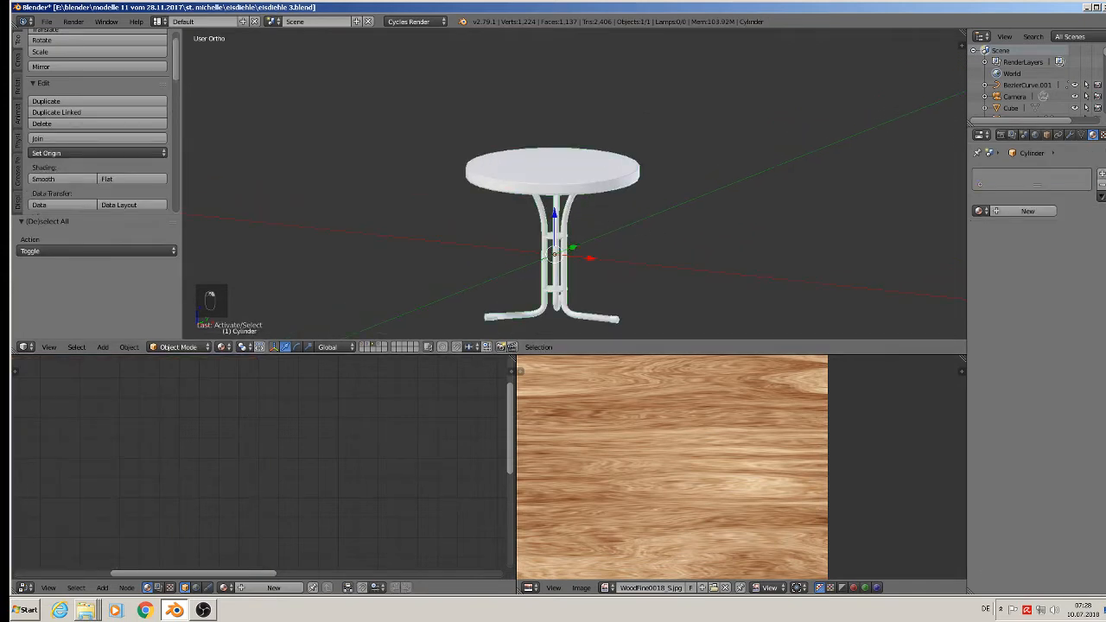
# - Create a new material named "crome gtable" on the round table
pyautogui.click(1026, 211)
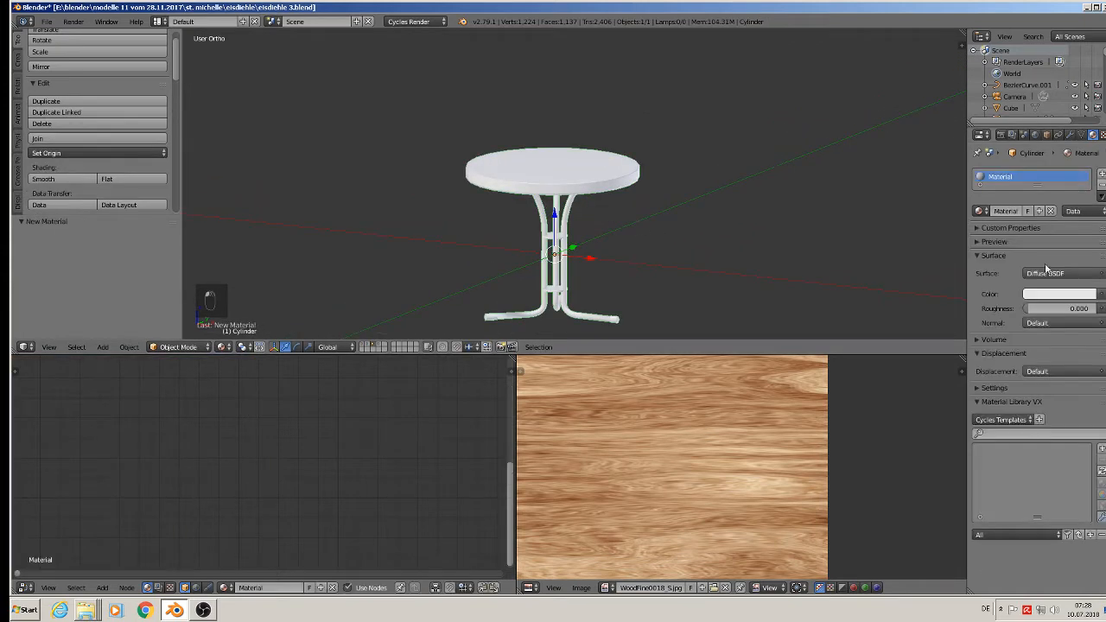
pyautogui.click(1011, 213)
pyautogui.write('crome gtable')
pyautogui.press('Return')
# - Give the crome gtable material a Principled BSDF surface with metallic 1 and roughness 0.370, with its preview shown
pyautogui.click(1061, 273)
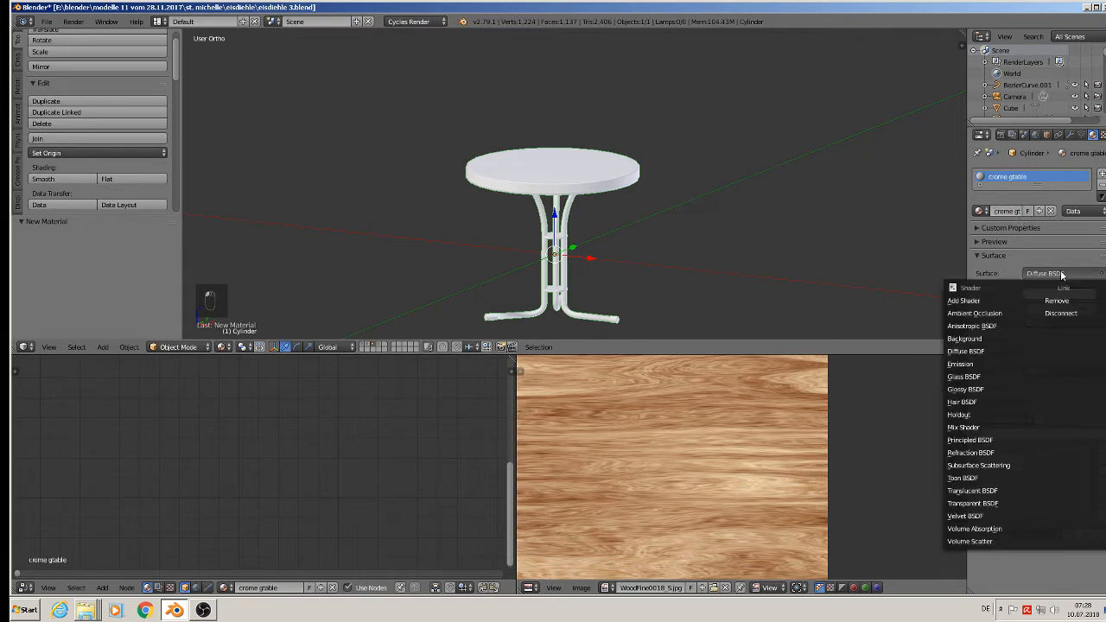
pyautogui.click(1006, 437)
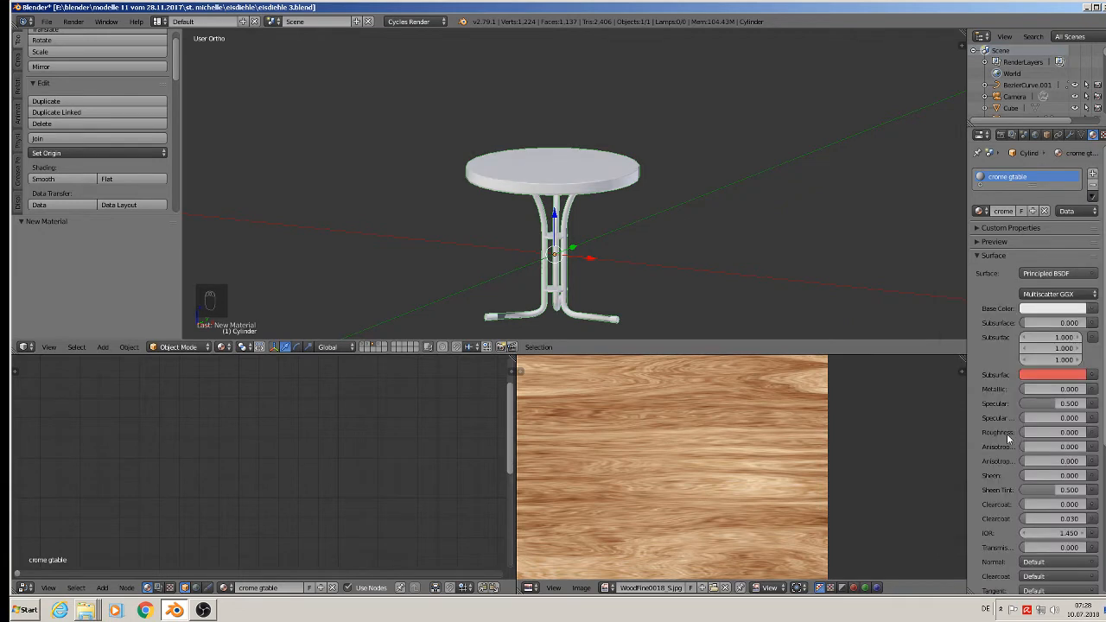
pyautogui.click(1052, 389)
pyautogui.write('1')
pyautogui.press('Return')
pyautogui.click(979, 241)
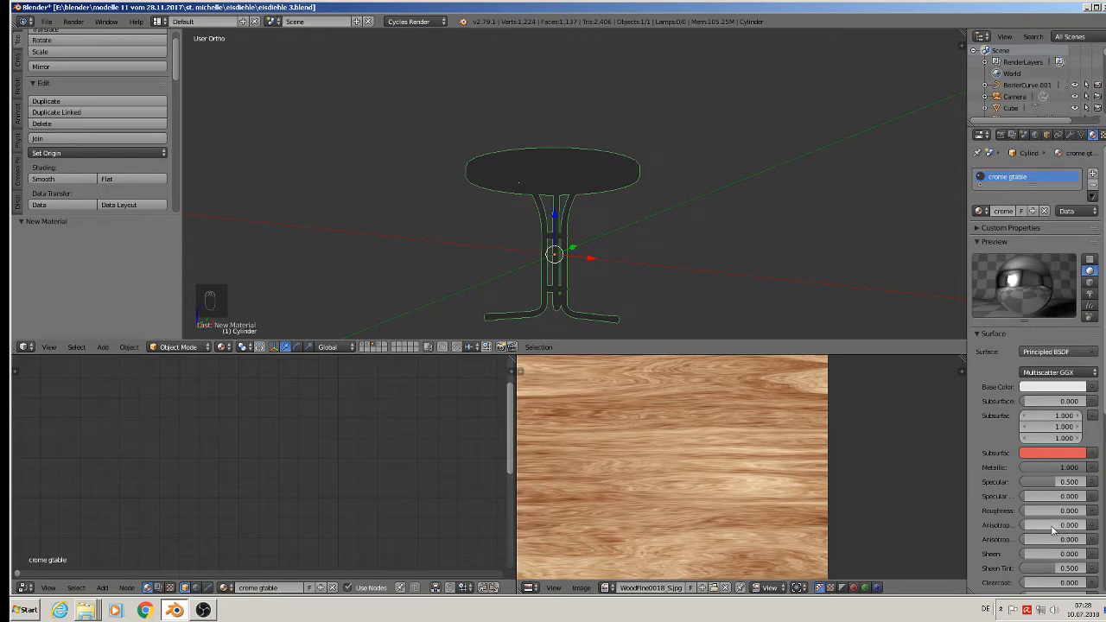
pyautogui.moveTo(1046, 511); pyautogui.dragTo(1068, 511)
pyautogui.scroll(4, 546, 190)
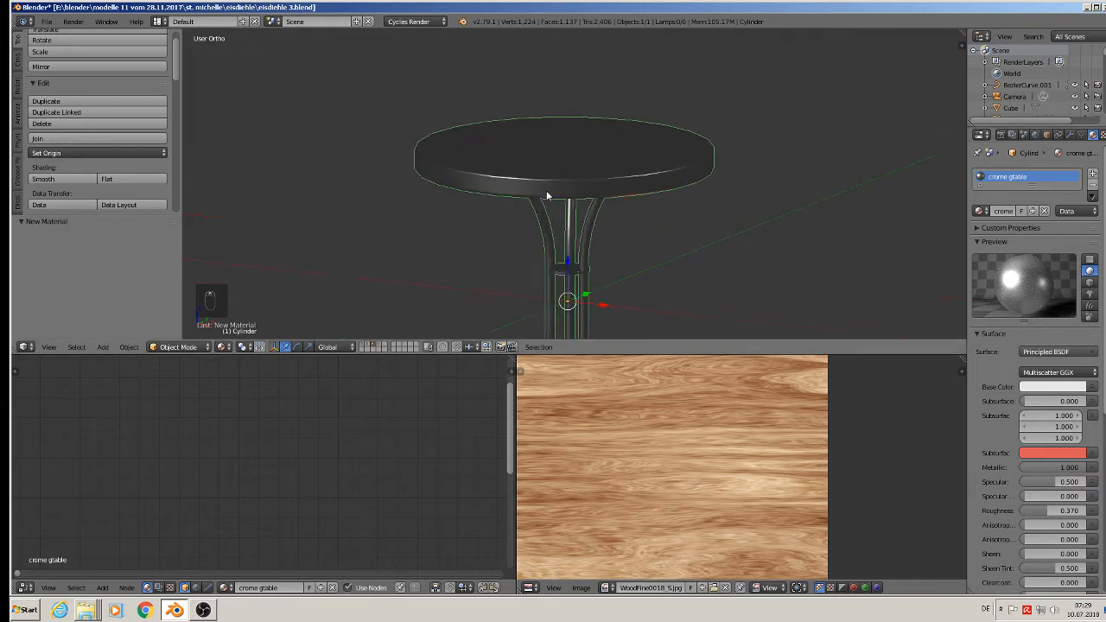
pyautogui.scroll(-5, 556, 185)
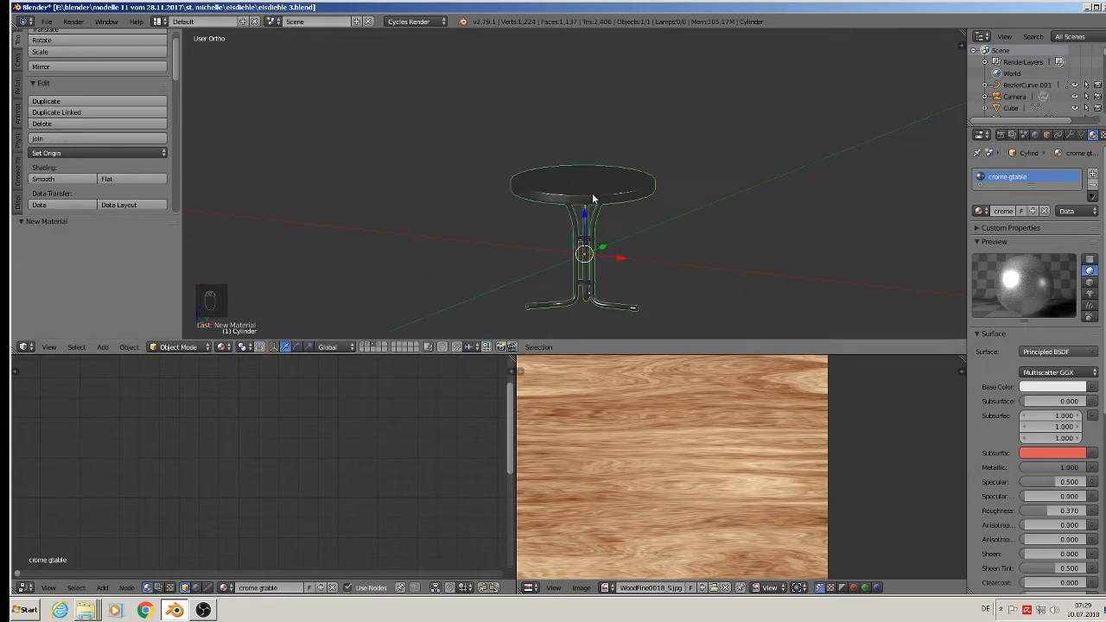
# - Add a second material slot with a new material named "table top" and save the file
pyautogui.click(1093, 175)
pyautogui.click(1021, 239)
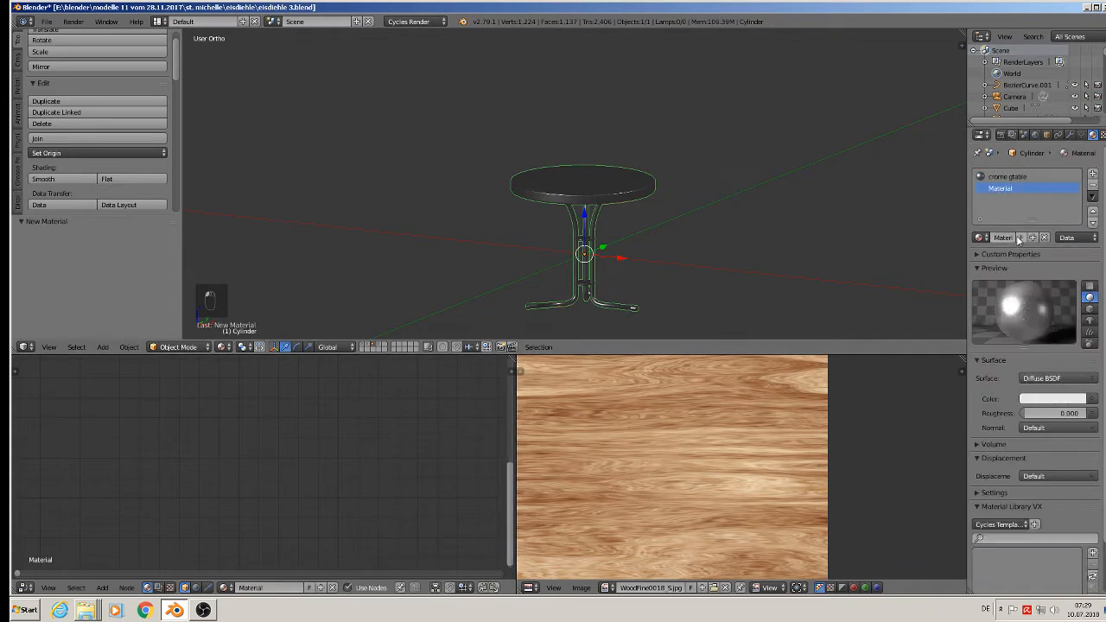
pyautogui.click(1004, 237)
pyautogui.write('tab')
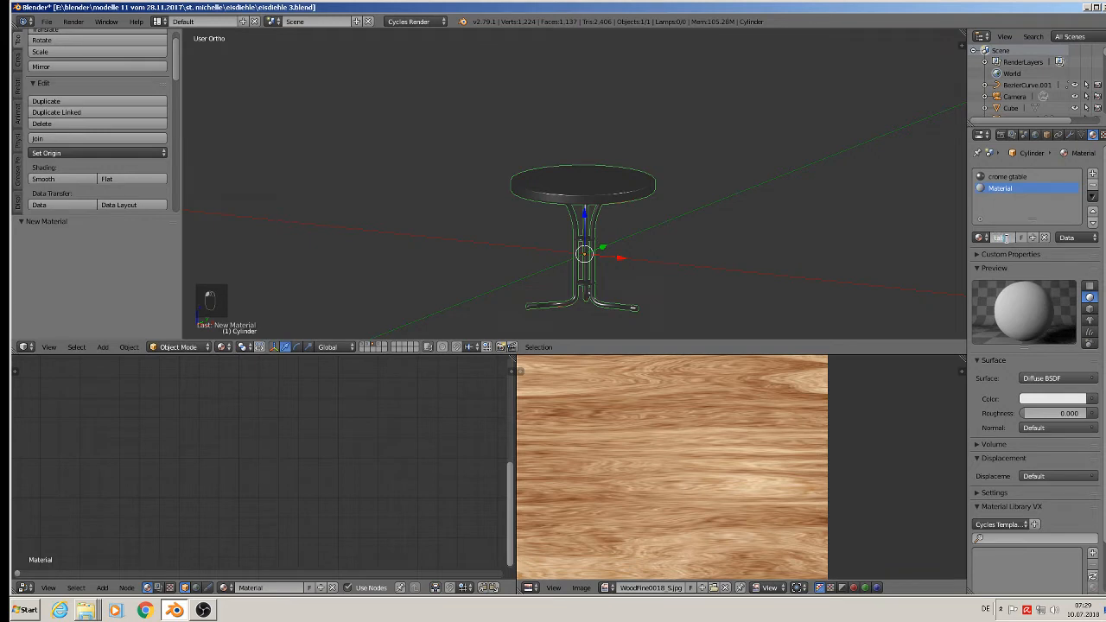
pyautogui.write('le top')
pyautogui.press('Return')
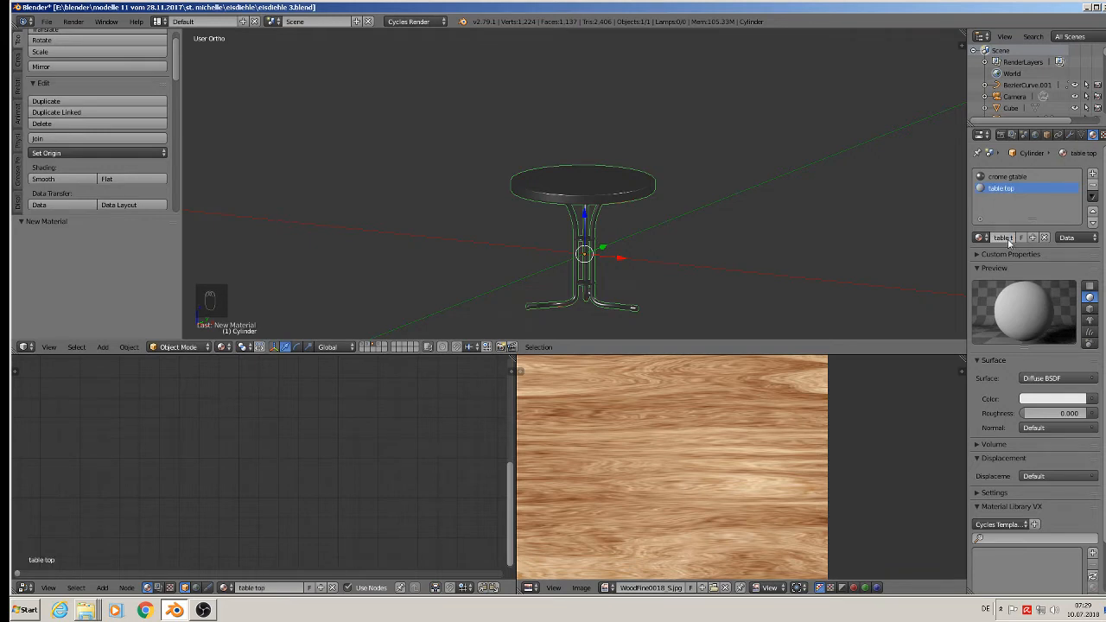
pyautogui.click(47, 22)
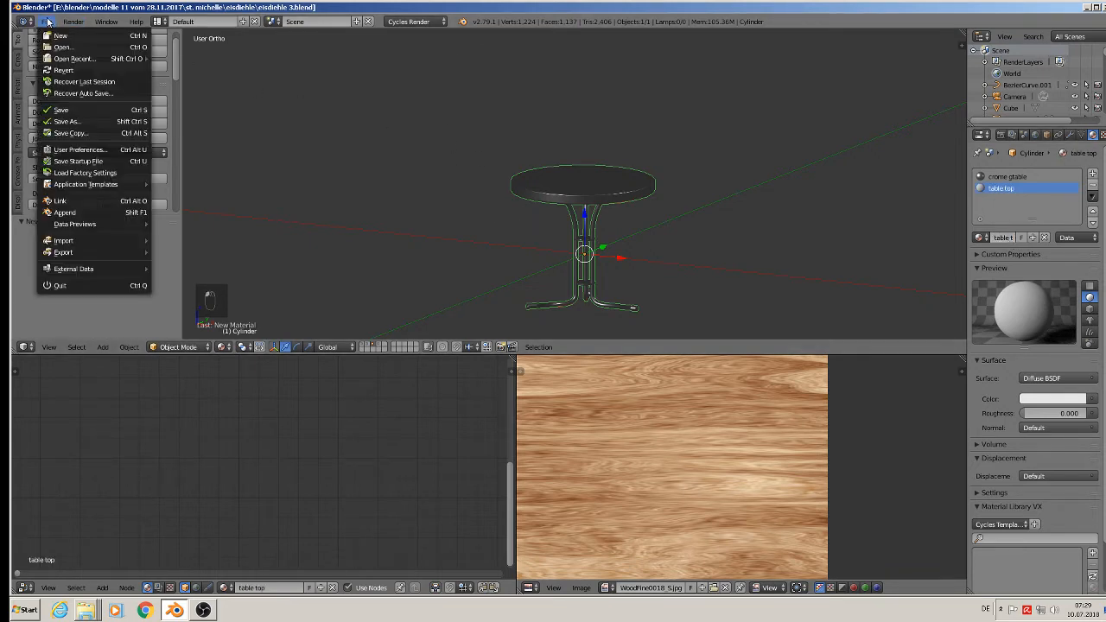
pyautogui.click(87, 109)
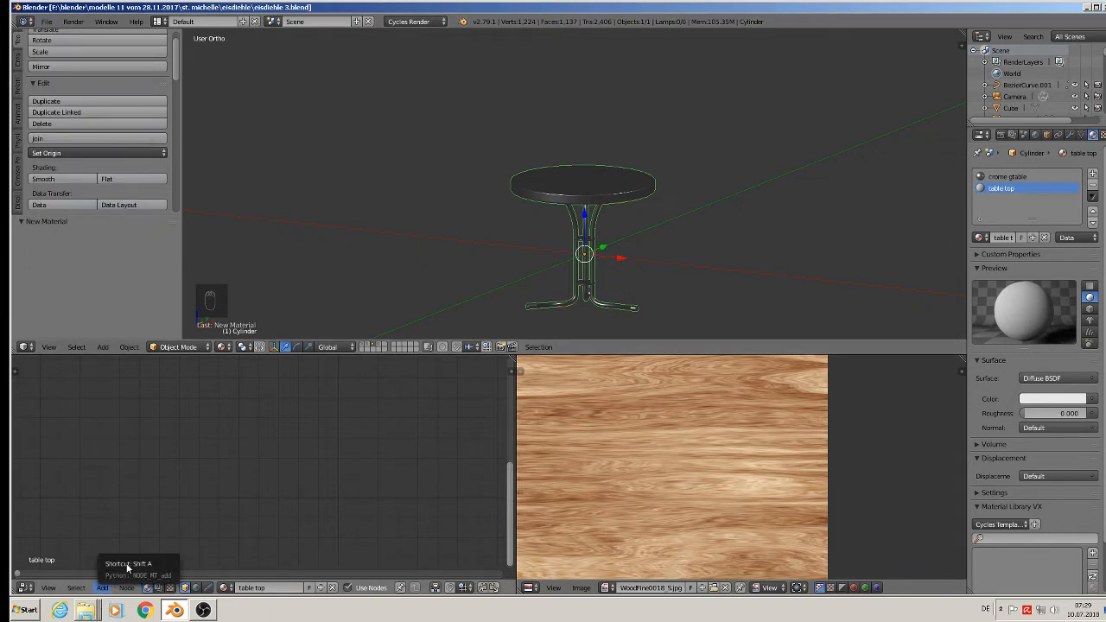
# - Switch to Windows Explorer and copy the MetalBare0144_1_S image from the Metall folder in Komerzielle Texturen
pyautogui.click(86, 610)
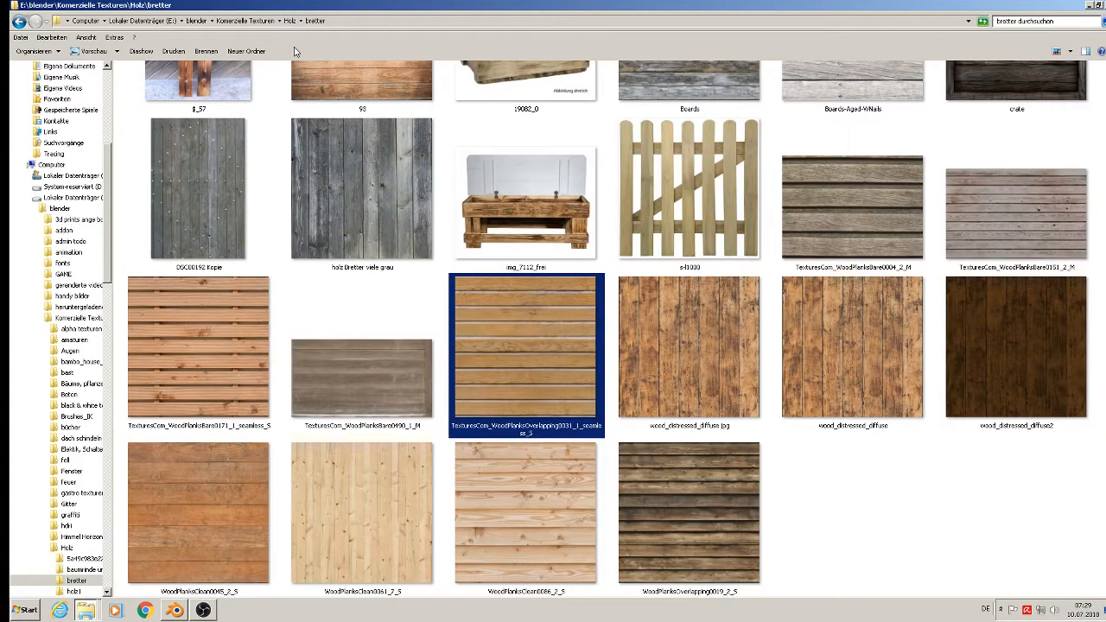
pyautogui.click(290, 22)
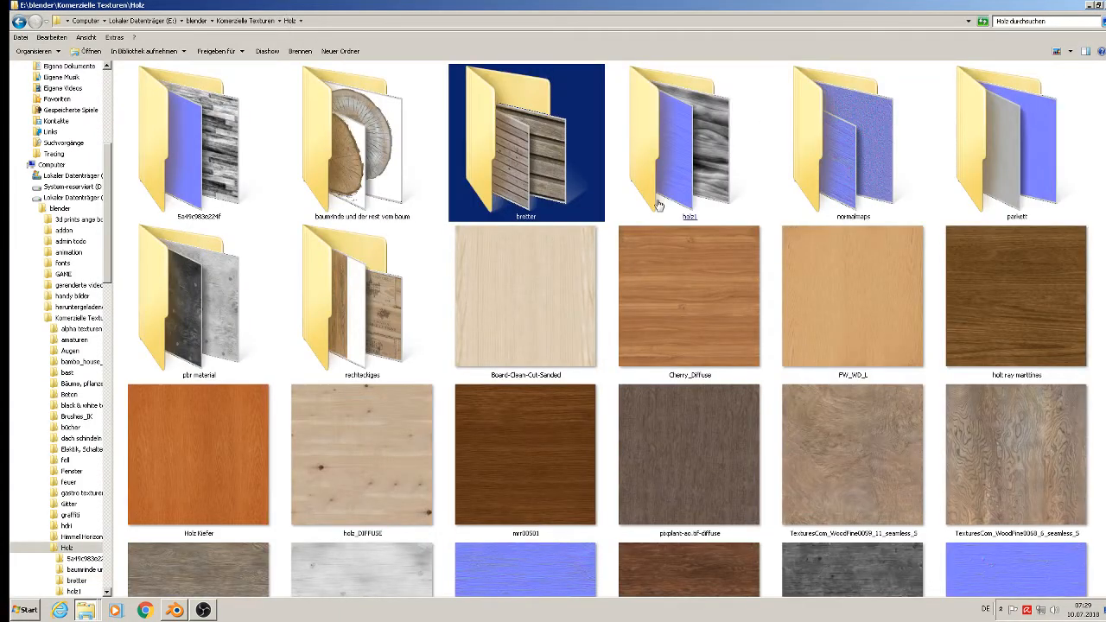
pyautogui.click(265, 22)
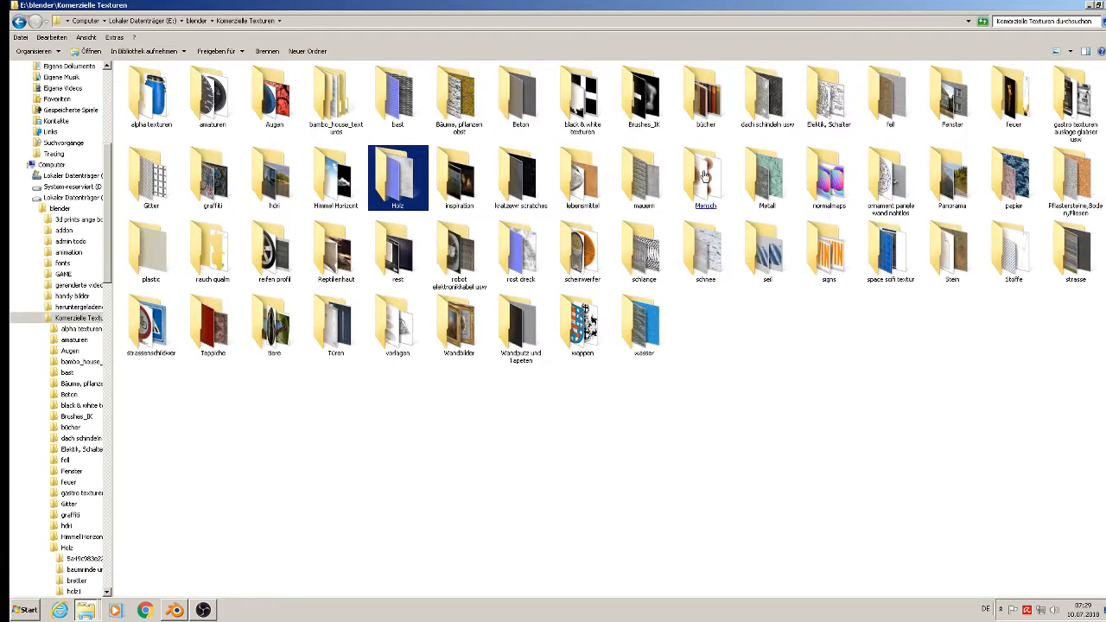
pyautogui.doubleClick(767, 184)
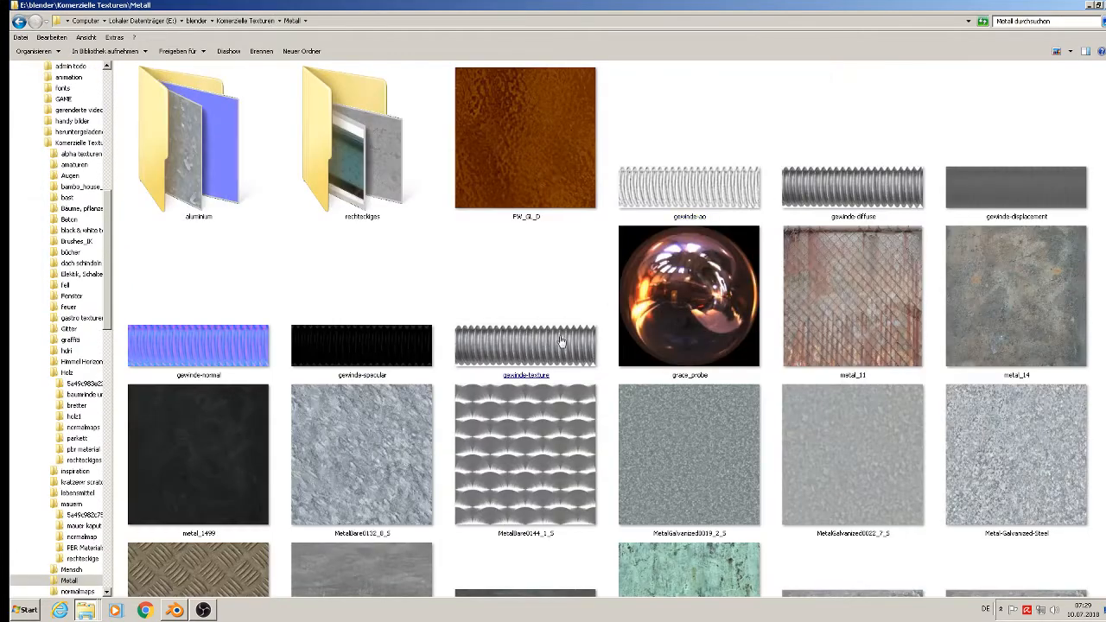
pyautogui.rightClick(524, 464)
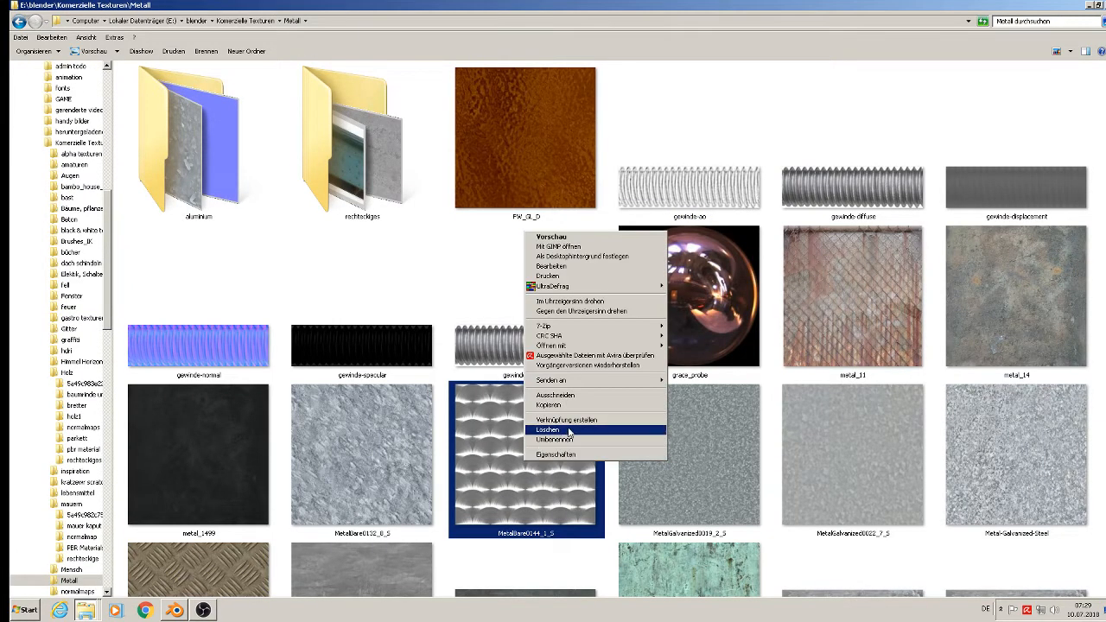
pyautogui.click(577, 408)
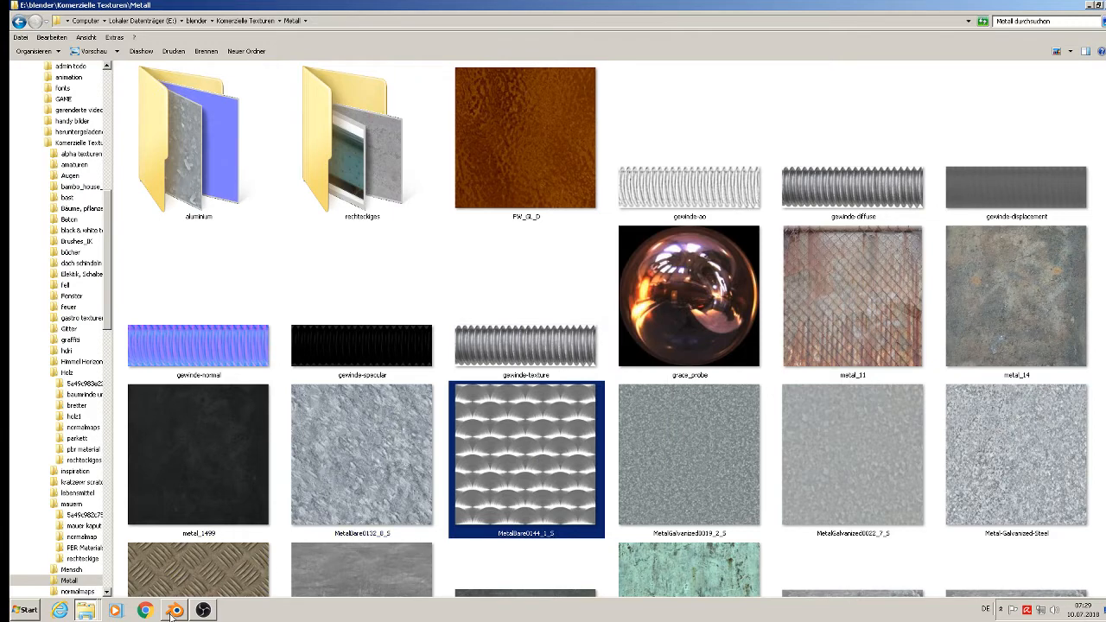
# - Paste the copied image into the textur folder of the st. michelle project
pyautogui.click(89, 615)
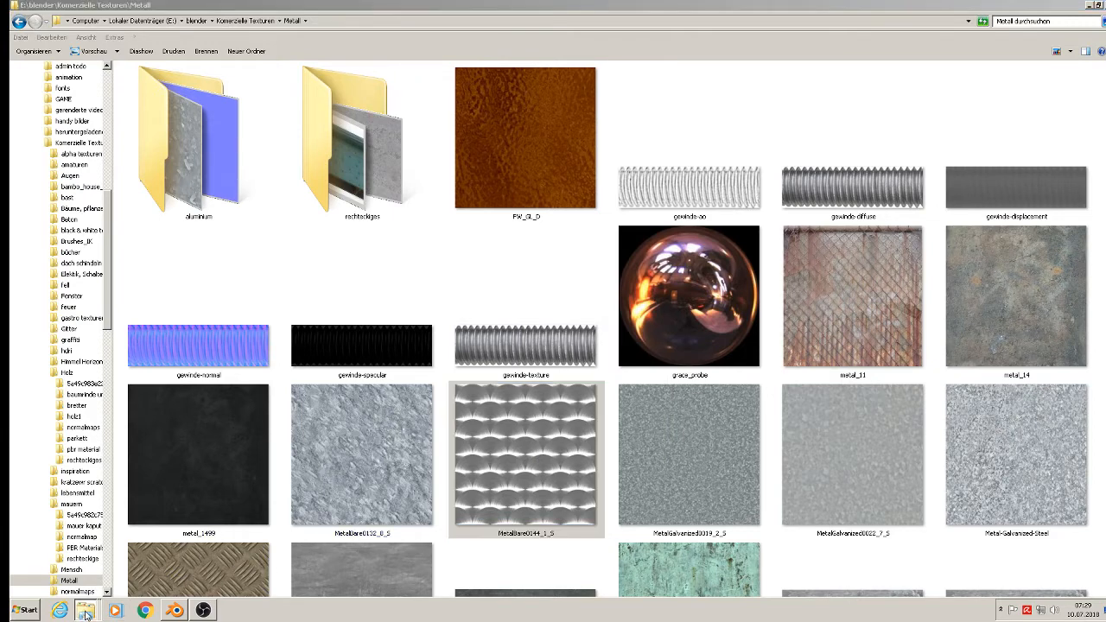
pyautogui.click(161, 575)
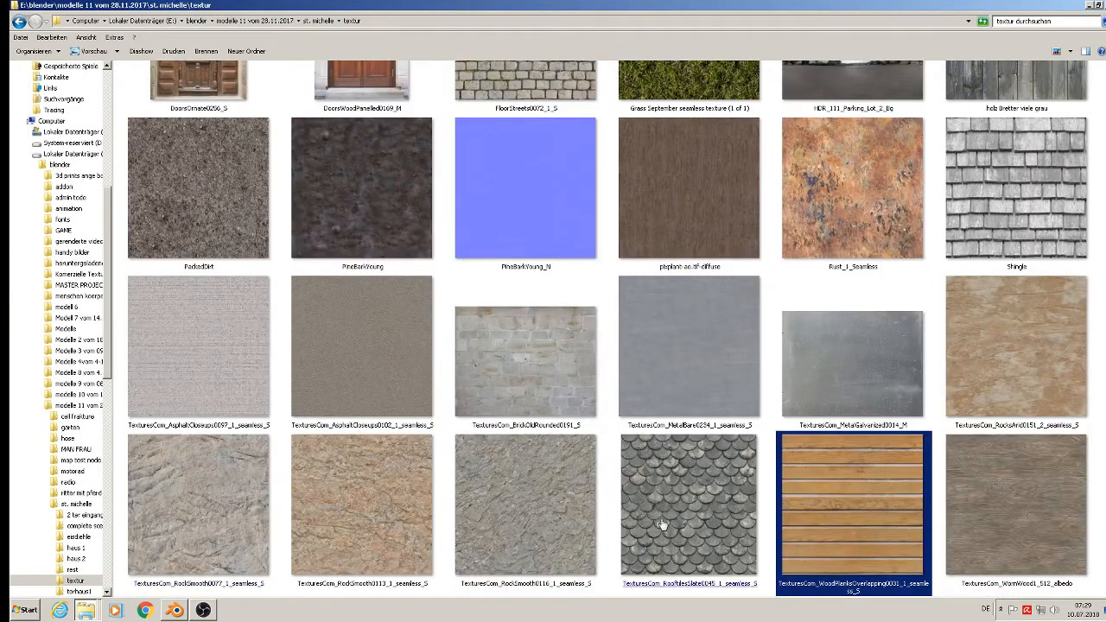
pyautogui.rightClick(1101, 445)
pyautogui.click(1071, 510)
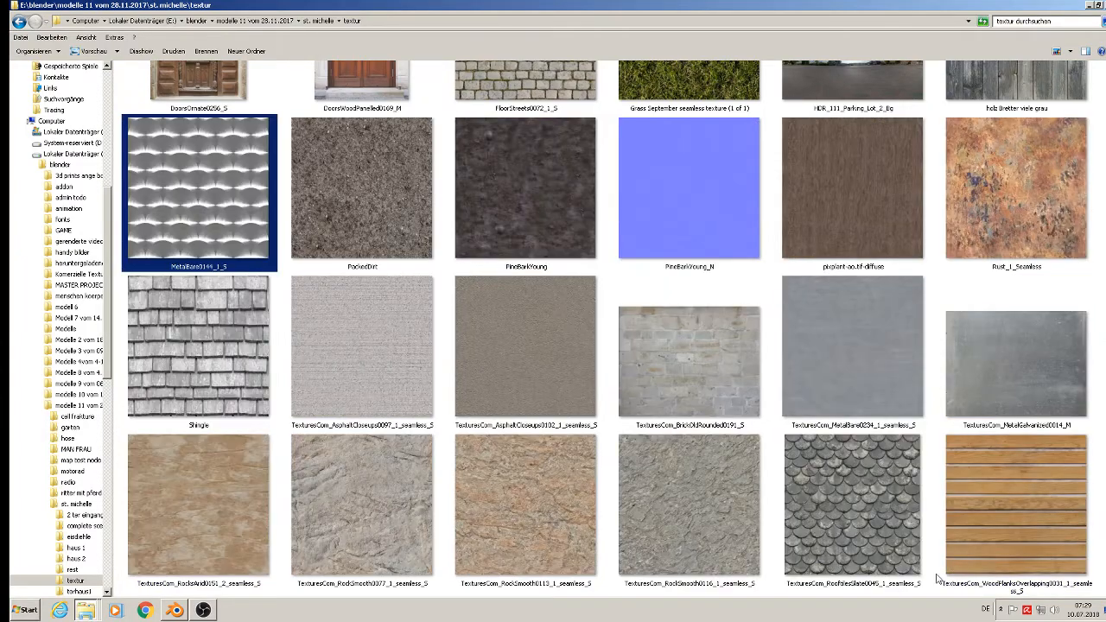
# - Switch back to Blender and give the table top material a Principled BSDF surface with metallic 1
pyautogui.click(174, 610)
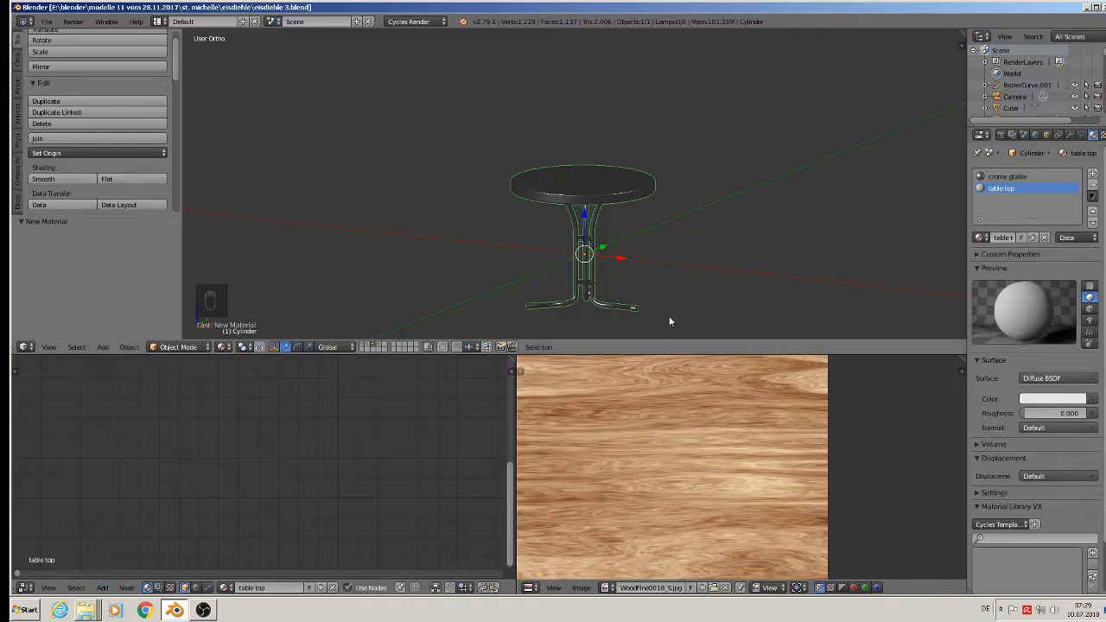
pyautogui.click(1070, 380)
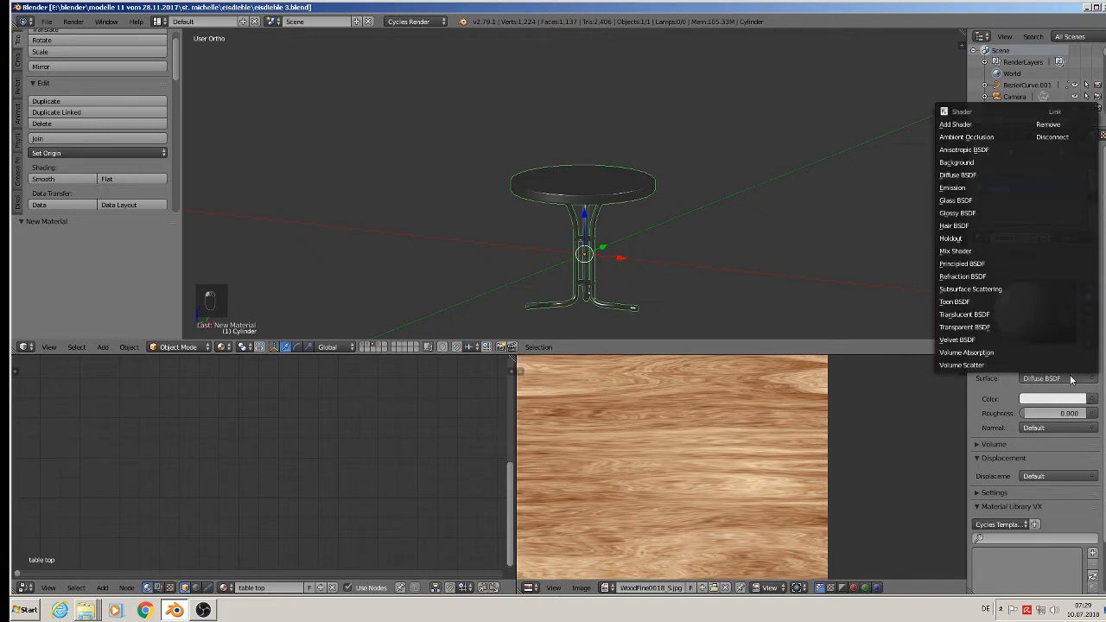
pyautogui.click(985, 270)
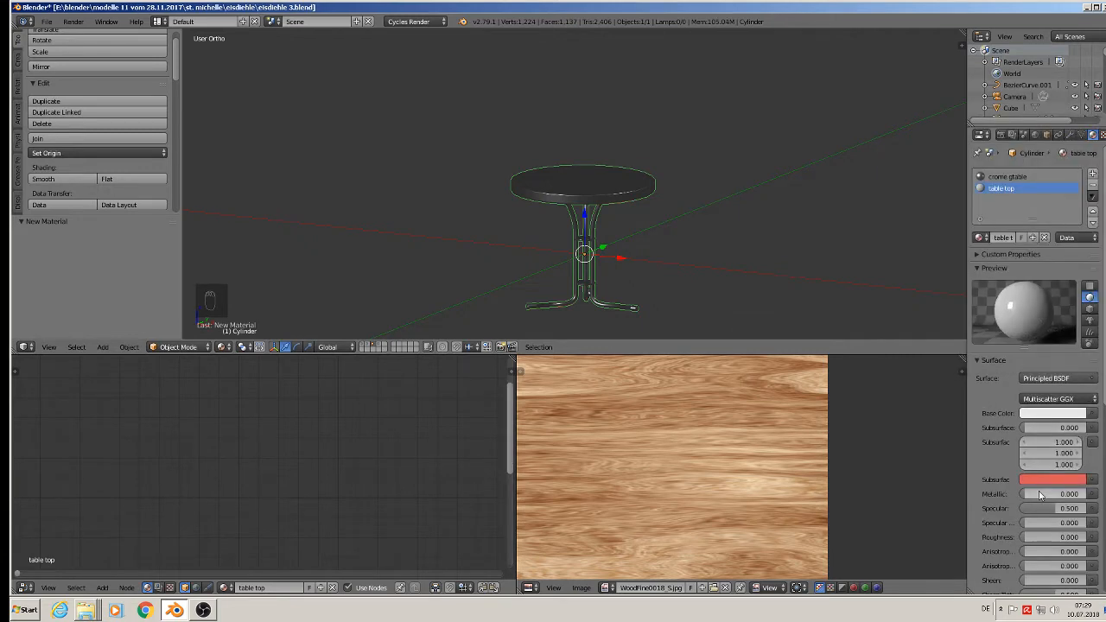
pyautogui.click(1033, 493)
pyautogui.write('1')
pyautogui.press('Return')
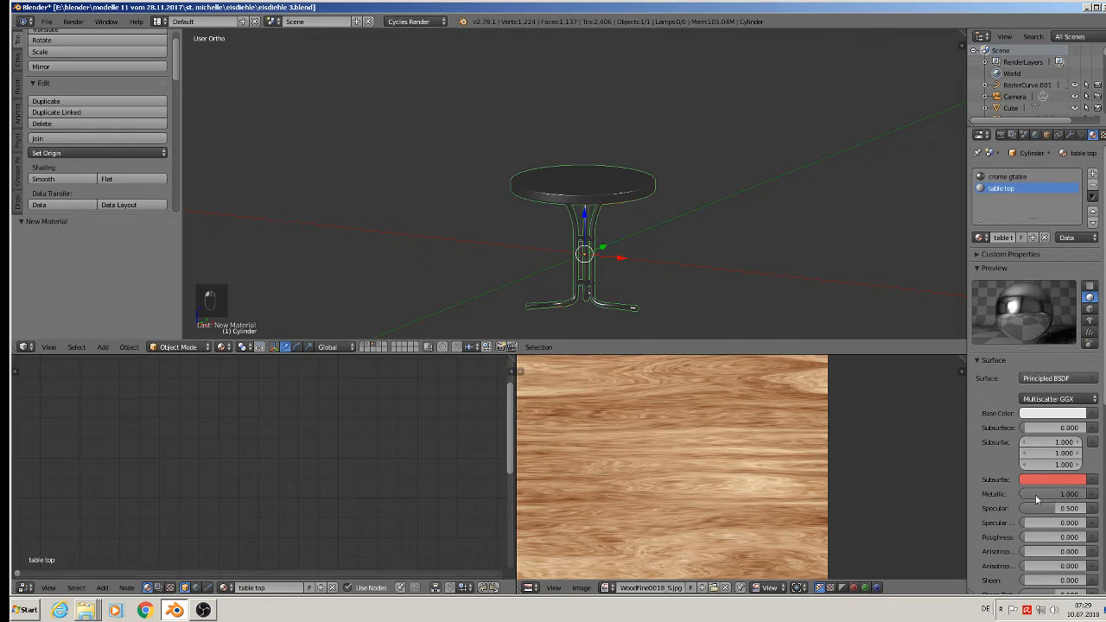
# - Assign an Image Texture to the table top's base color and link the pasted Texture Coordinate and Mapping nodes to its vector input
pyautogui.click(1091, 414)
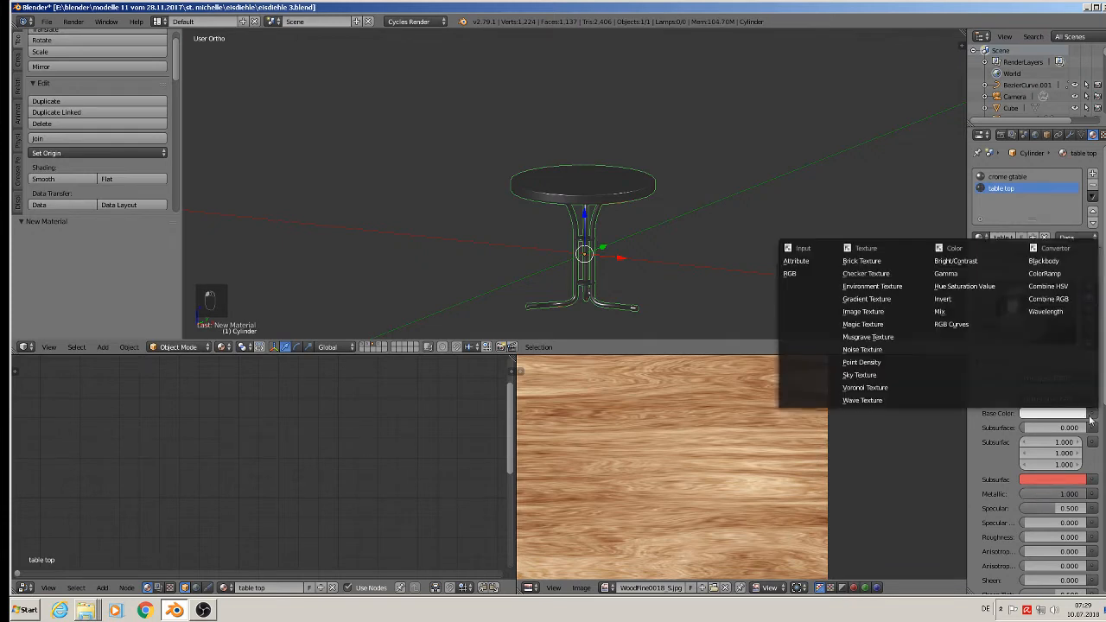
pyautogui.click(863, 311)
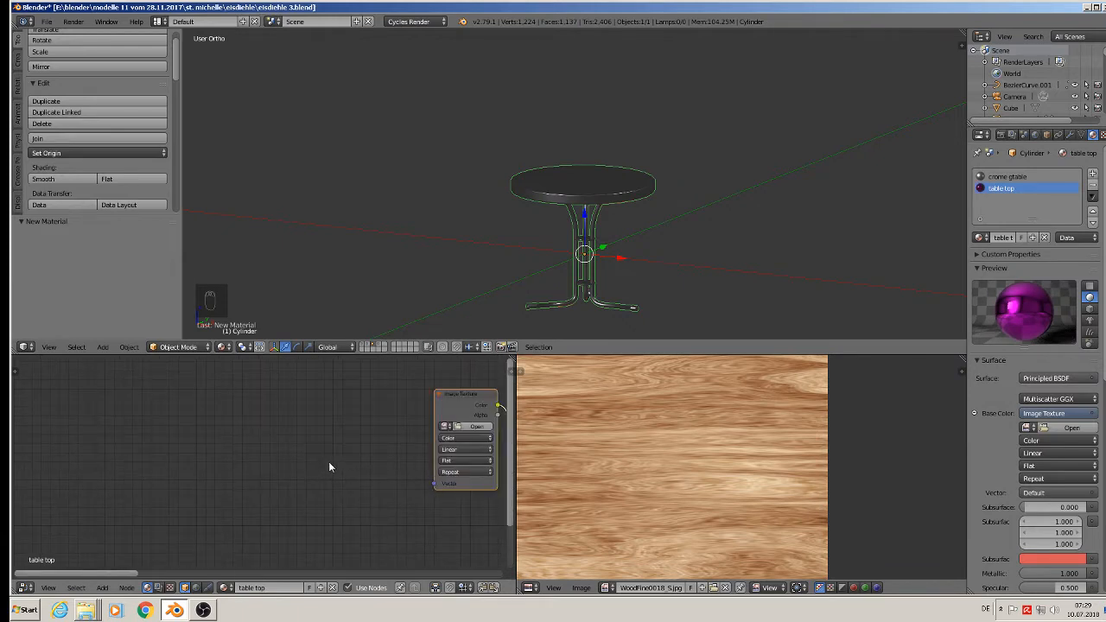
pyautogui.hotkey('ctrl', 'v')
pyautogui.scroll(-1, 316, 445)
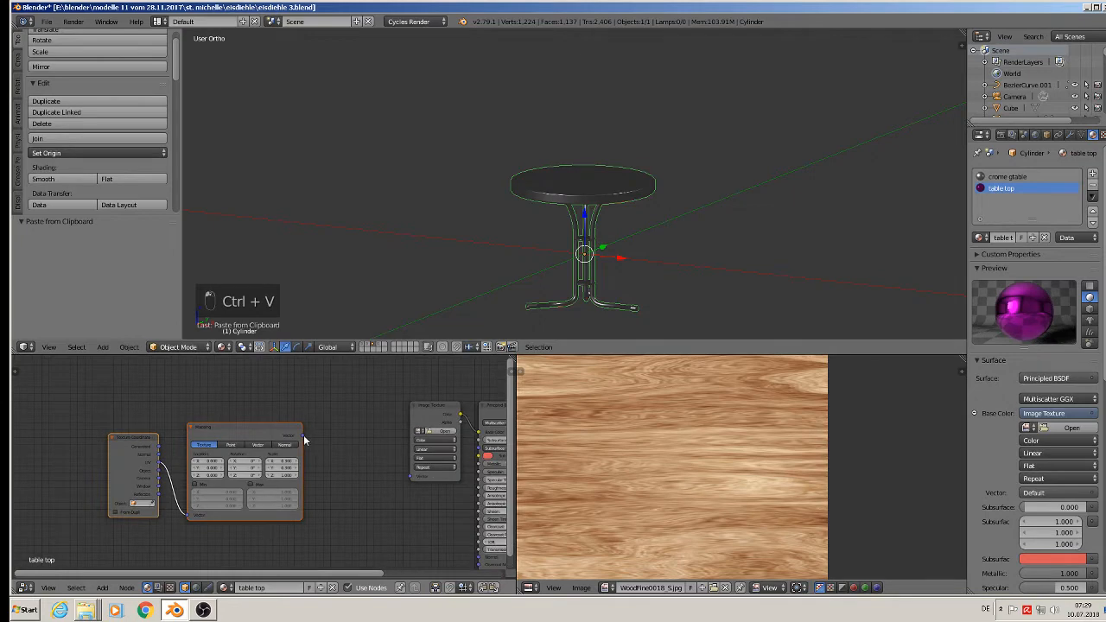
pyautogui.moveTo(304, 436); pyautogui.dragTo(416, 471)
pyautogui.moveTo(443, 465); pyautogui.dragTo(337, 455, button='middle')
pyautogui.scroll(2, 338, 441)
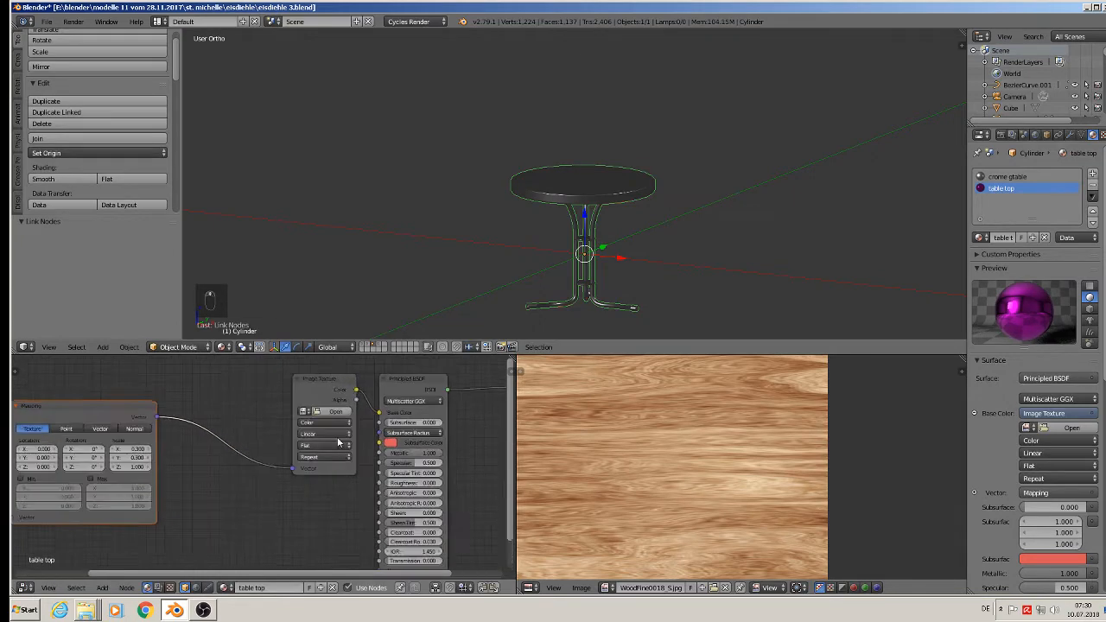
pyautogui.scroll(2, 338, 442)
# - Load MetalBare0144_1_S.jpg from the textur folder into the table top's Image Texture node
pyautogui.click(333, 407)
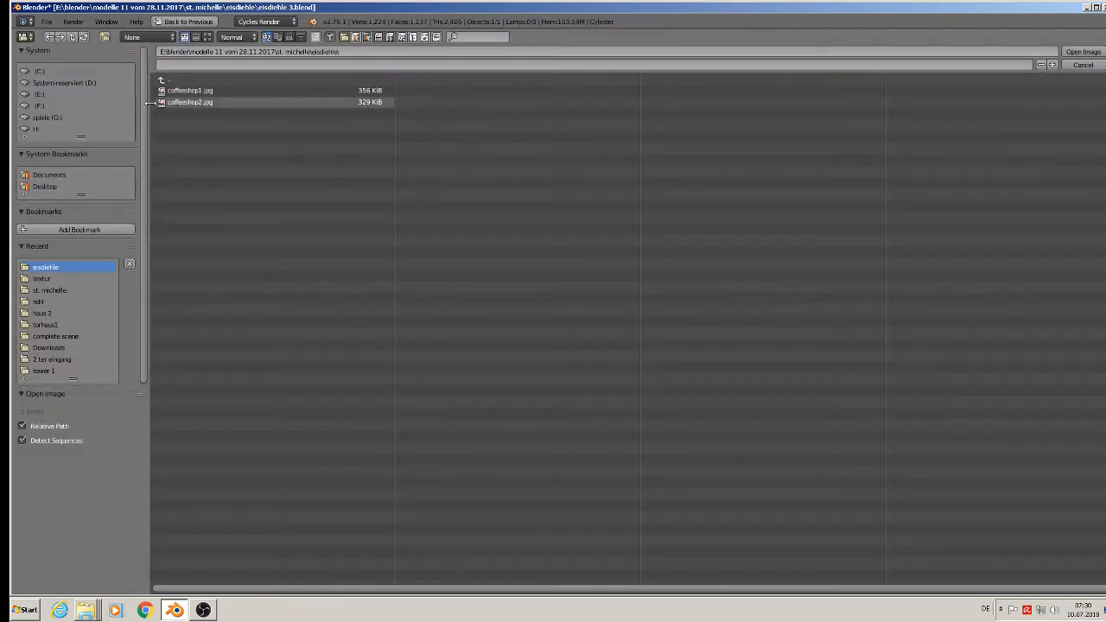
pyautogui.click(55, 276)
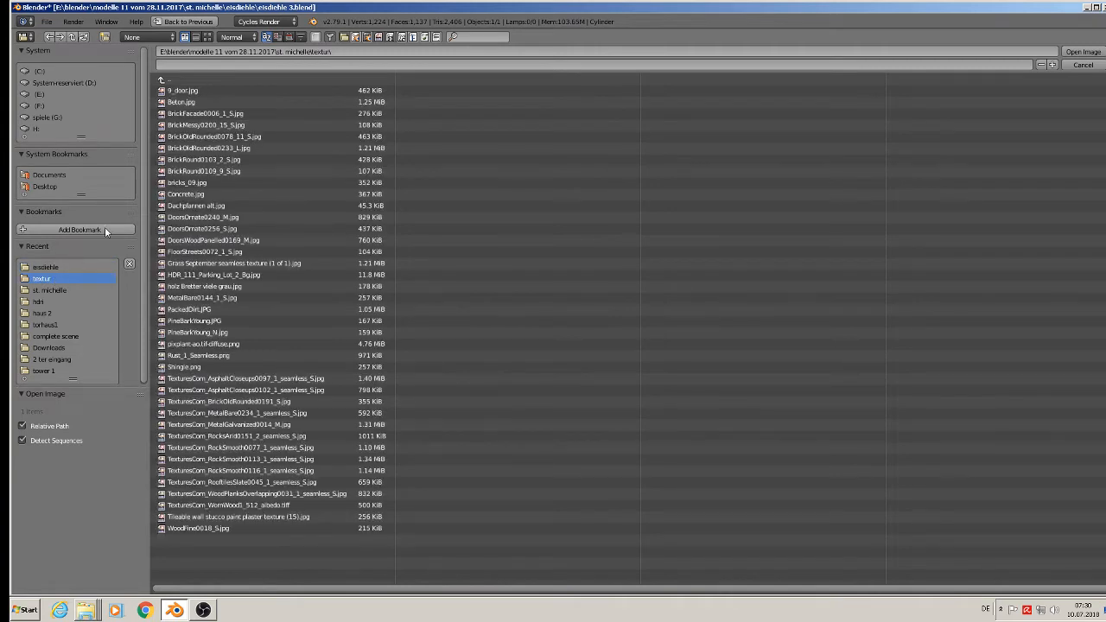
pyautogui.click(207, 36)
pyautogui.doubleClick(993, 209)
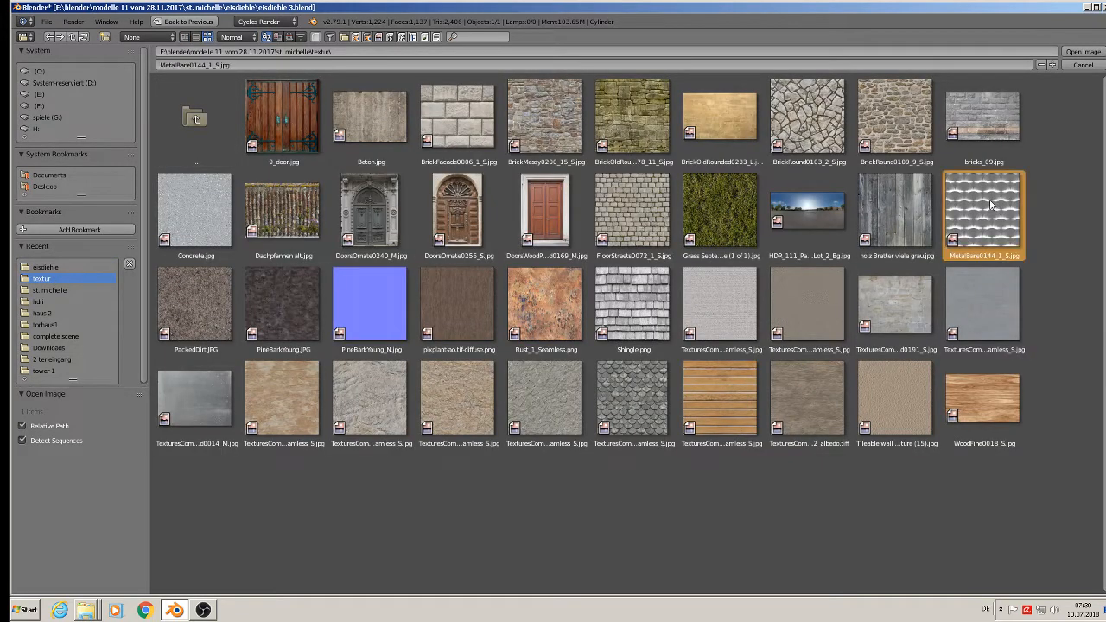
pyautogui.moveTo(534, 218); pyautogui.dragTo(519, 257, button='middle')
pyautogui.scroll(2, 558, 230)
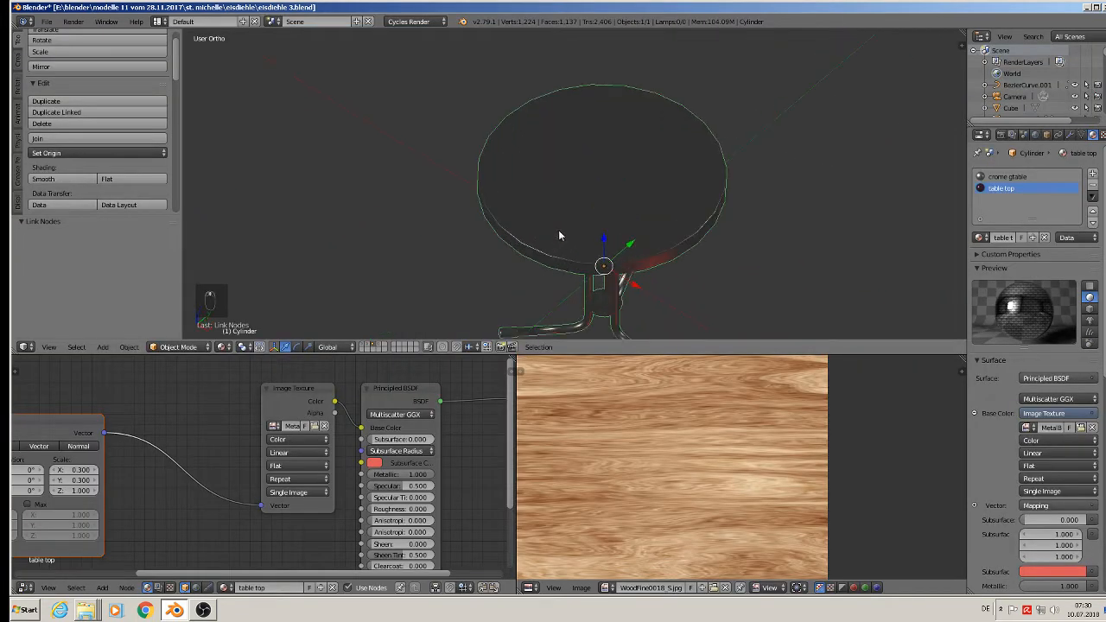
# - Select the table's round top face and unwrap it with Project From View from the top view
pyautogui.press('Tab')
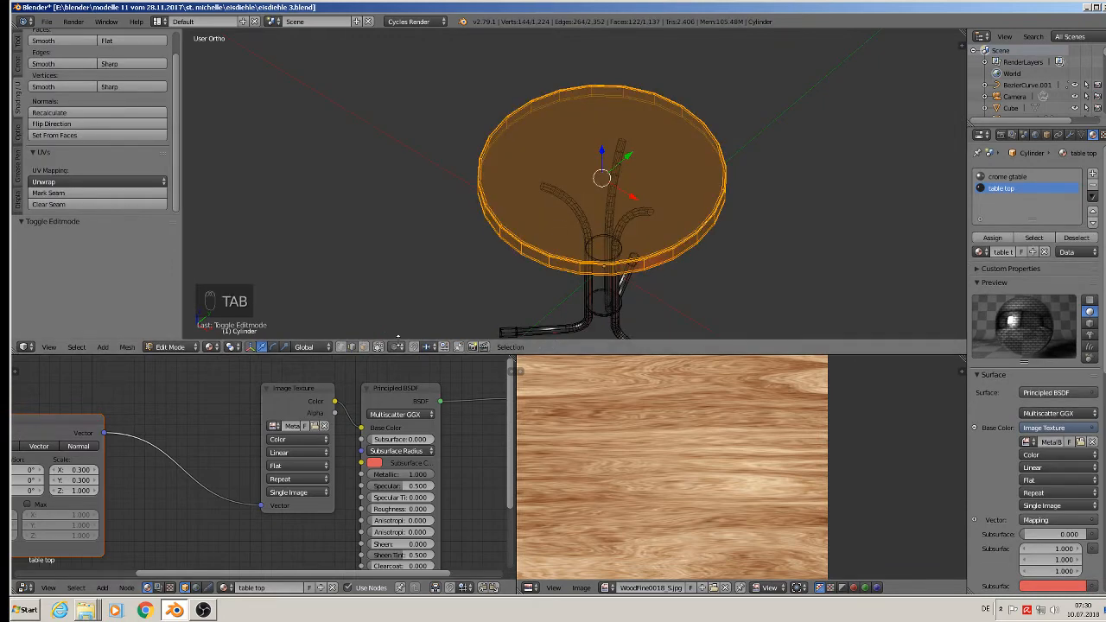
pyautogui.click(367, 347)
pyautogui.rightClick(599, 188)
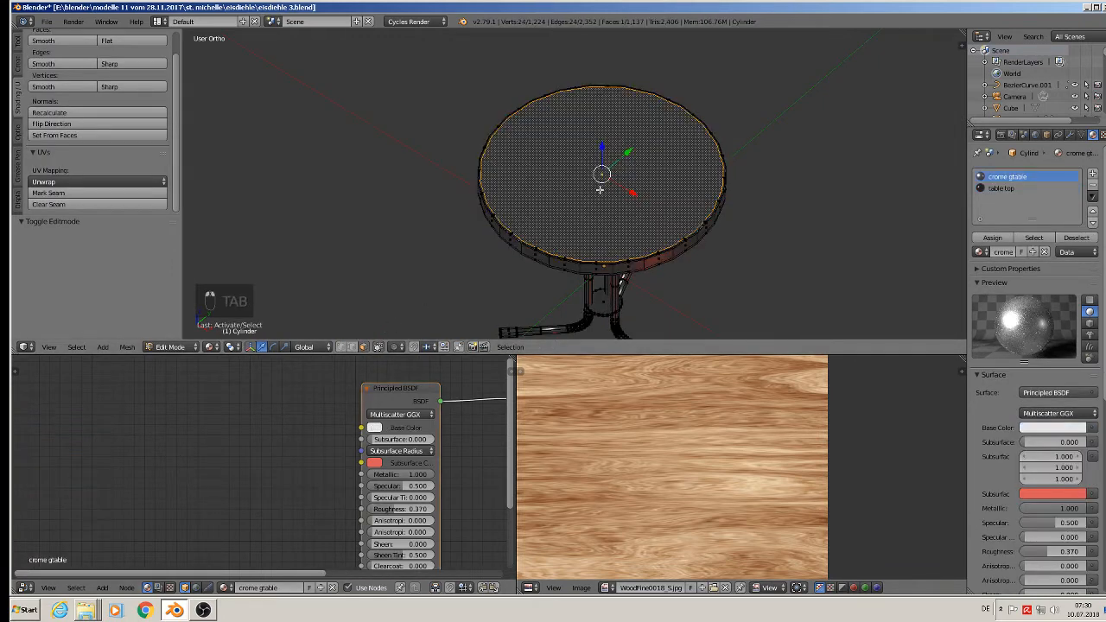
pyautogui.press('KP_7')
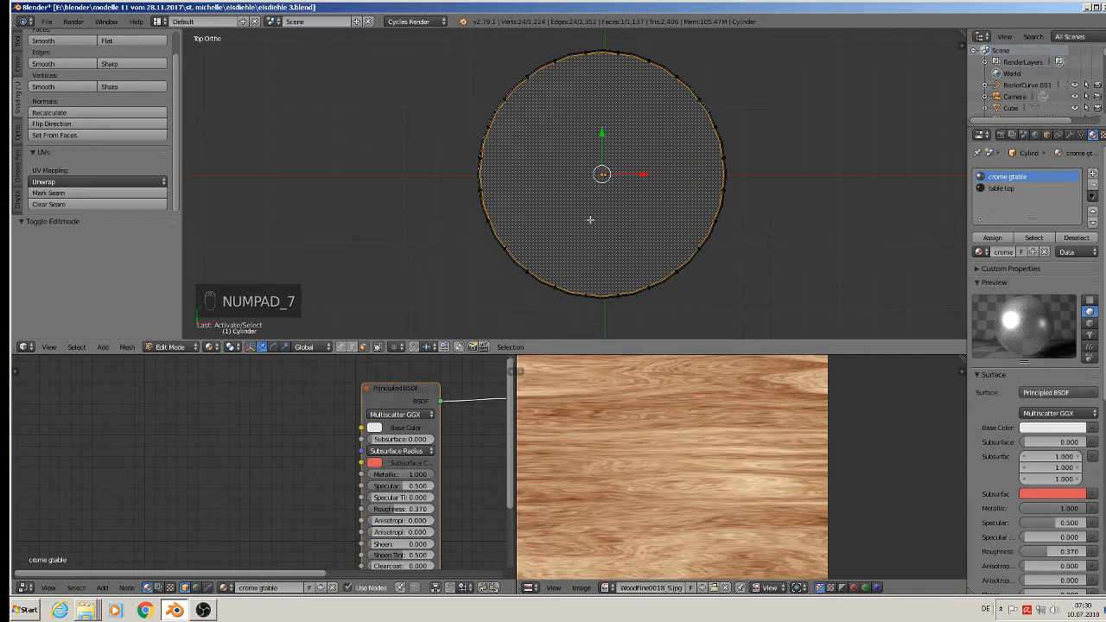
pyautogui.press('u')
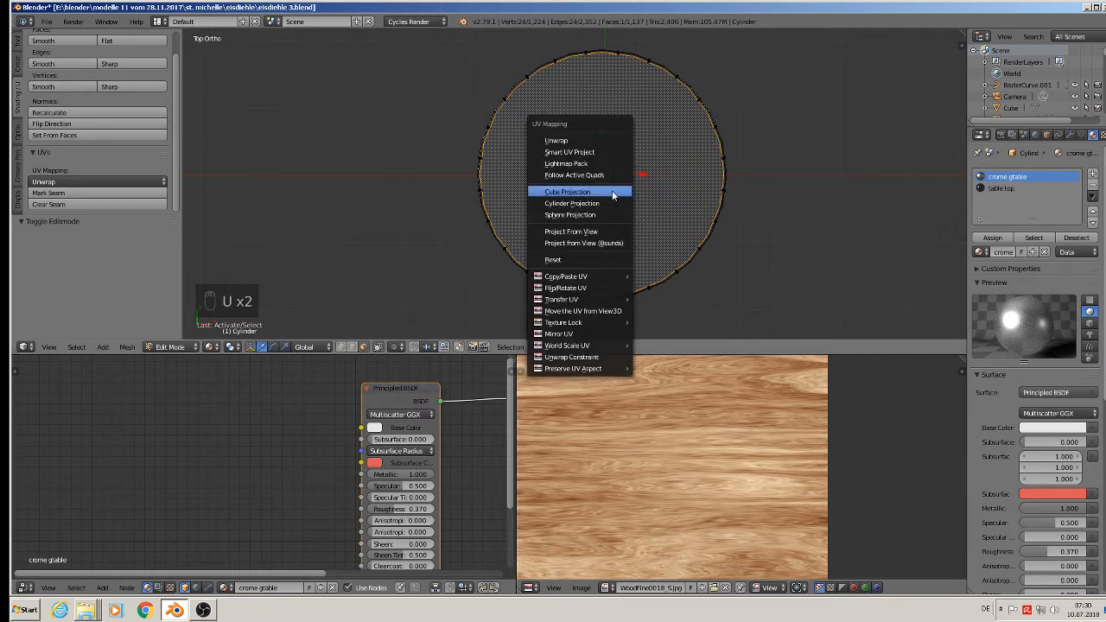
pyautogui.click(605, 233)
# - Assign the table top material to the selected top face and deselect the mesh
pyautogui.click(1002, 188)
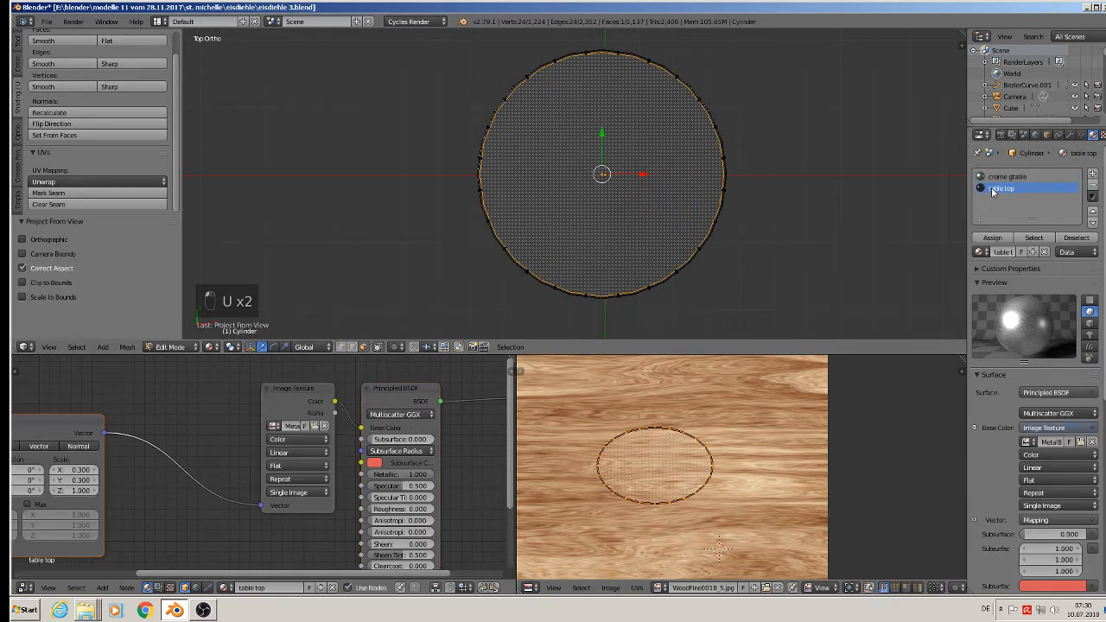
pyautogui.click(992, 238)
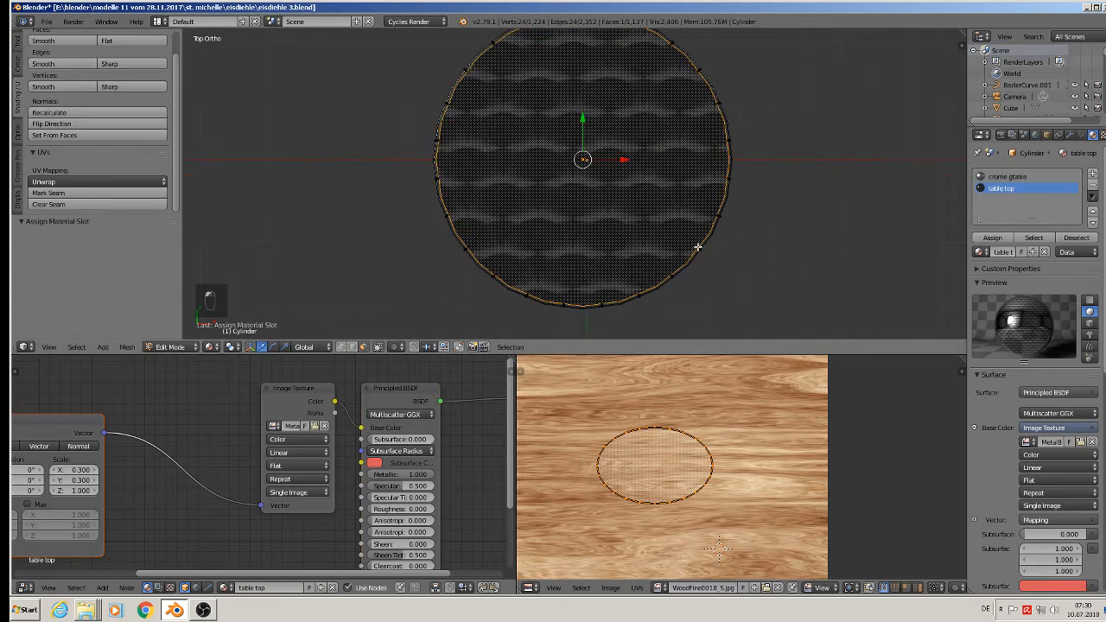
pyautogui.press('a')
pyautogui.moveTo(694, 247); pyautogui.dragTo(653, 153, button='middle')
pyautogui.scroll(3, 653, 153)
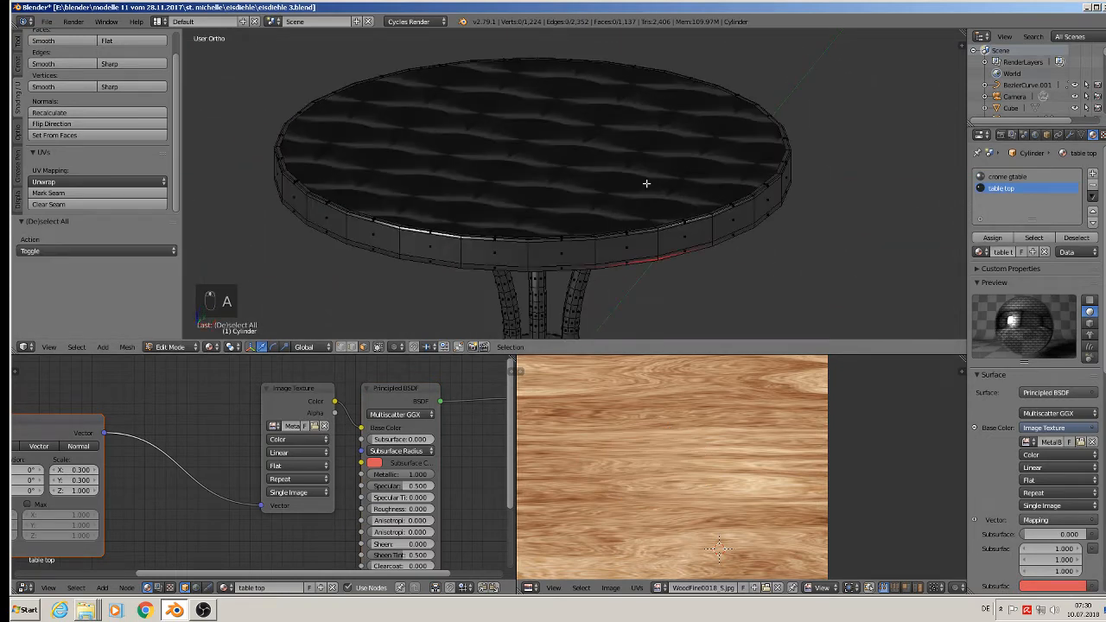
pyautogui.scroll(-3, 485, 210)
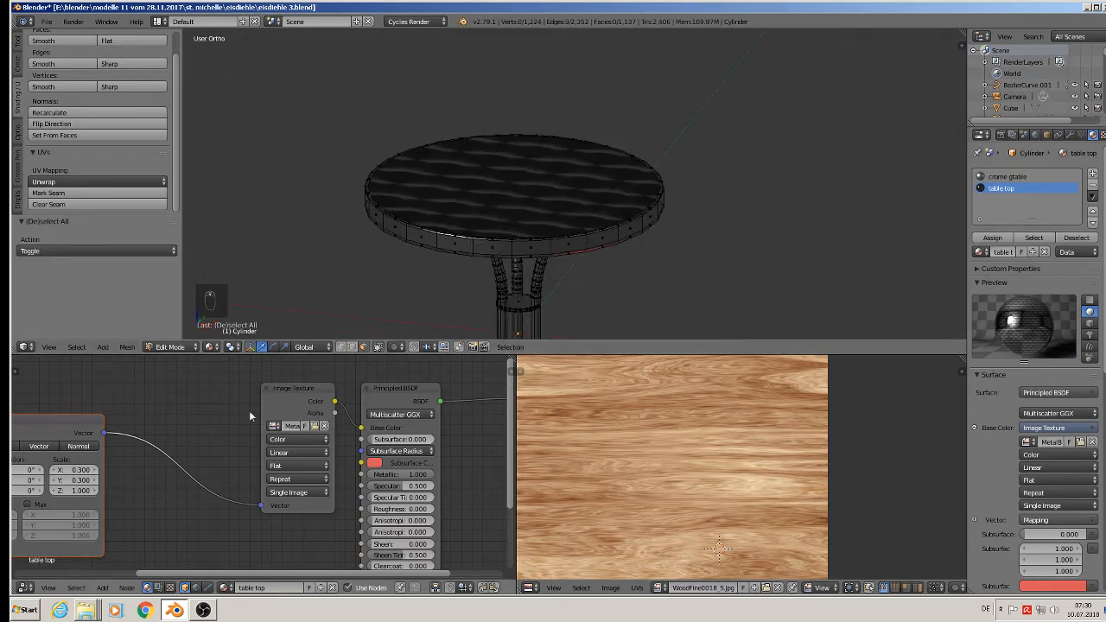
# - Set the Mapping node's X and Y scale to 0.100 for the table top texture and leave edit mode
pyautogui.moveTo(77, 470); pyautogui.dragTo(242, 423, button='middle')
pyautogui.press('a')
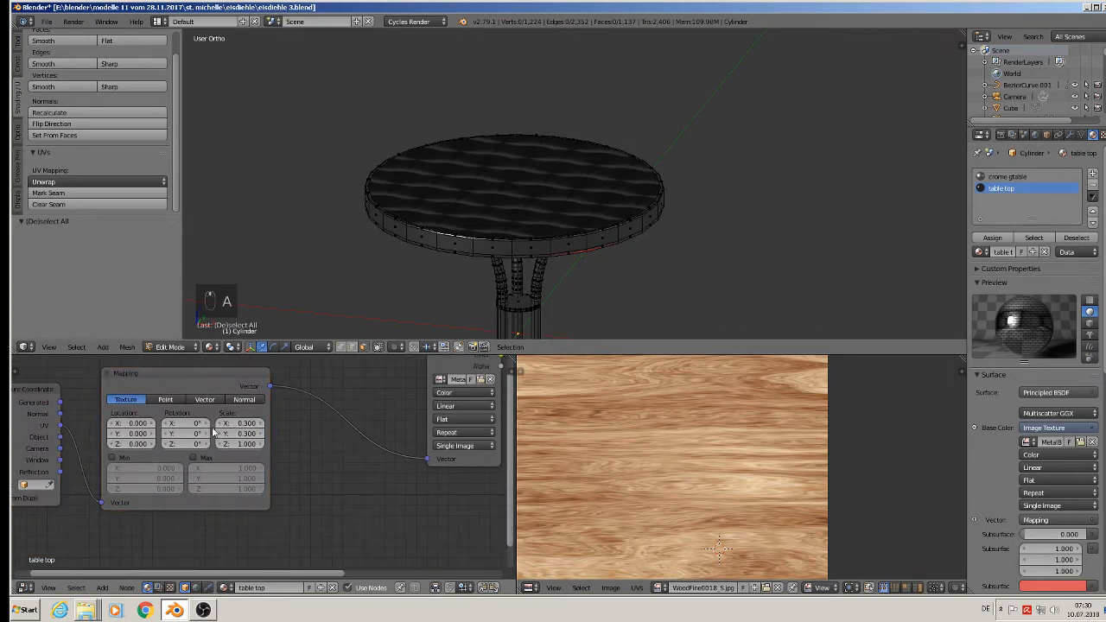
pyautogui.click(220, 423)
pyautogui.click(219, 433)
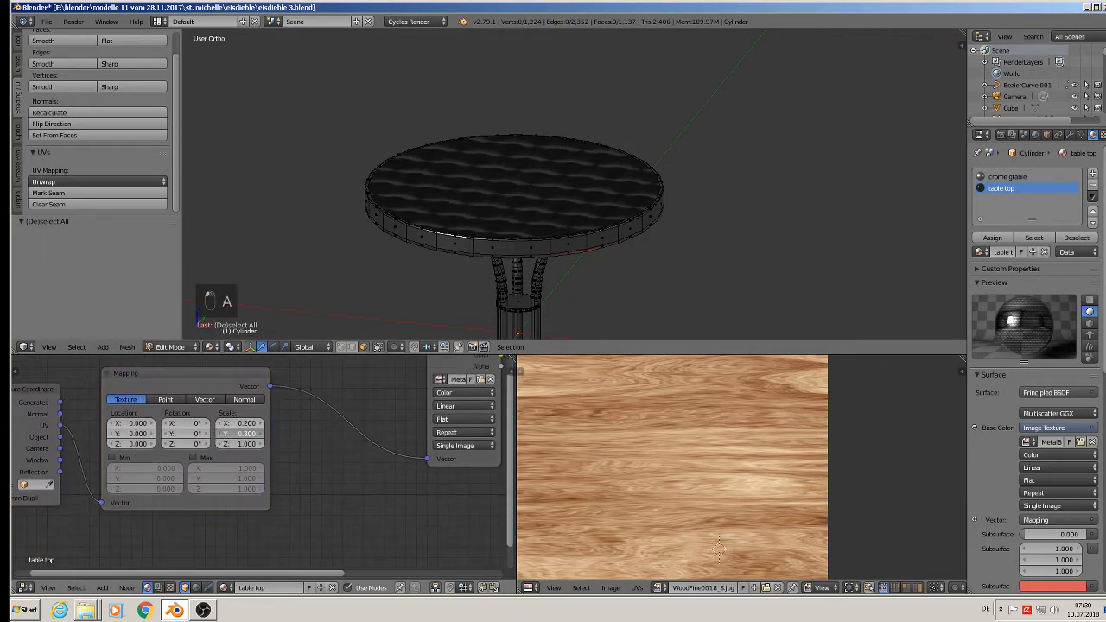
pyautogui.click(219, 434)
pyautogui.click(220, 424)
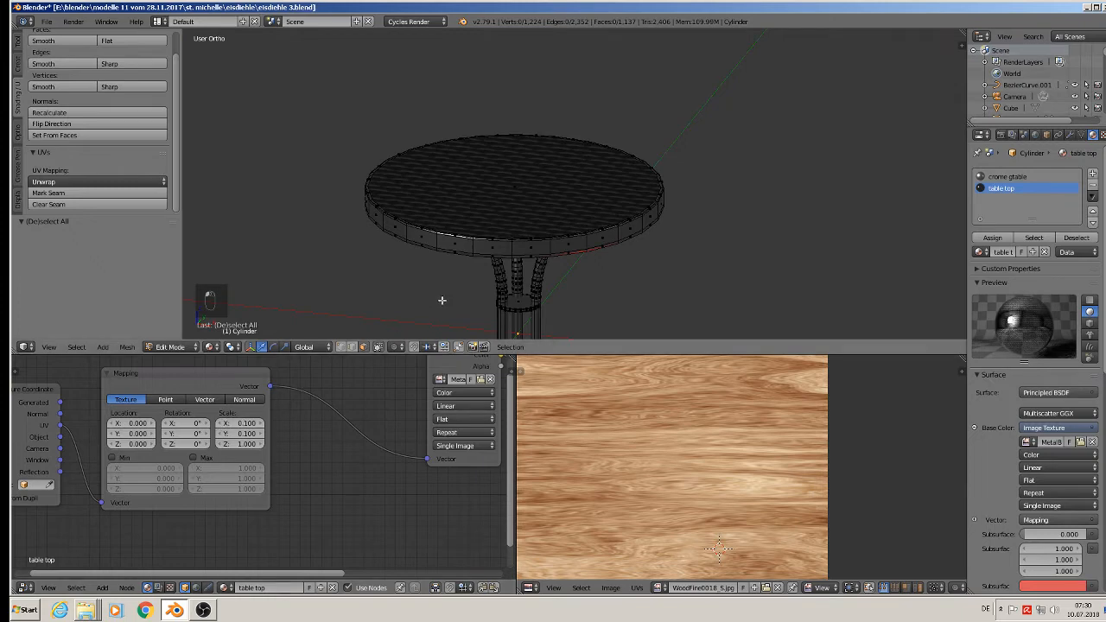
pyautogui.moveTo(442, 302); pyautogui.dragTo(289, 295, button='middle')
pyautogui.press('a')
pyautogui.press('a')
pyautogui.press('Tab')
# - Raise the table top material's Principled BSDF roughness to 0.608
pyautogui.moveTo(467, 512); pyautogui.dragTo(229, 534, button='middle')
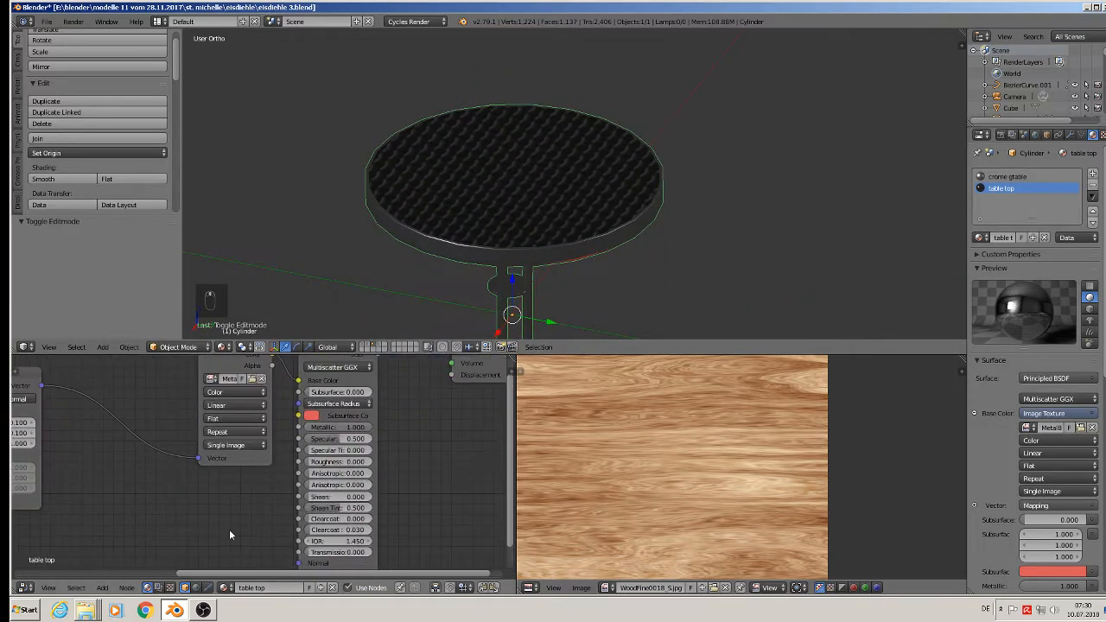
pyautogui.scroll(1, 350, 476)
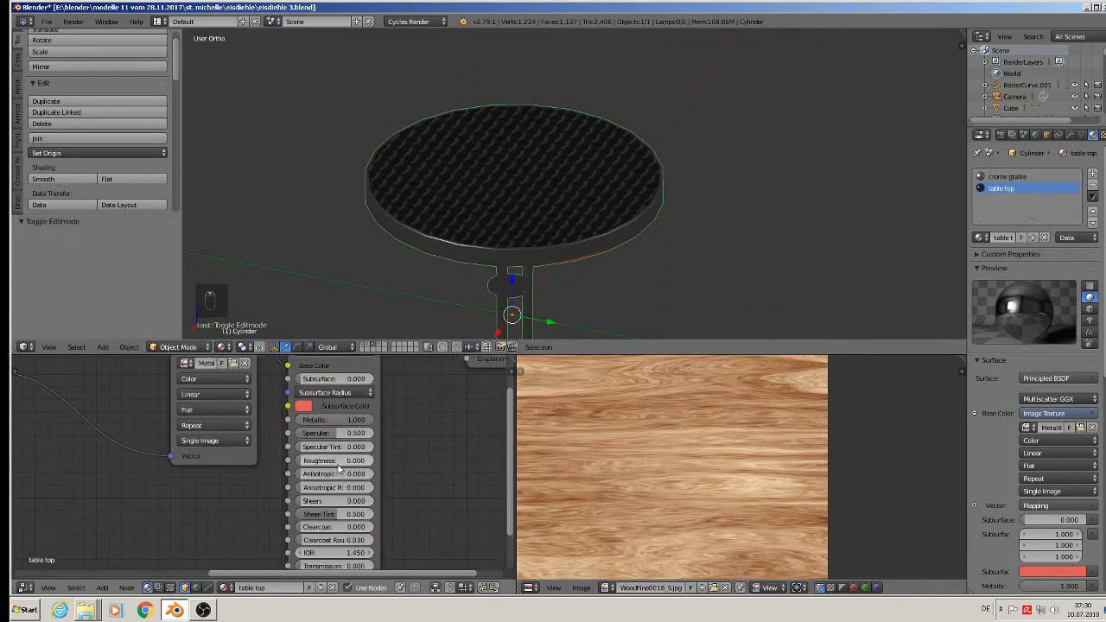
pyautogui.moveTo(304, 460); pyautogui.dragTo(345, 459)
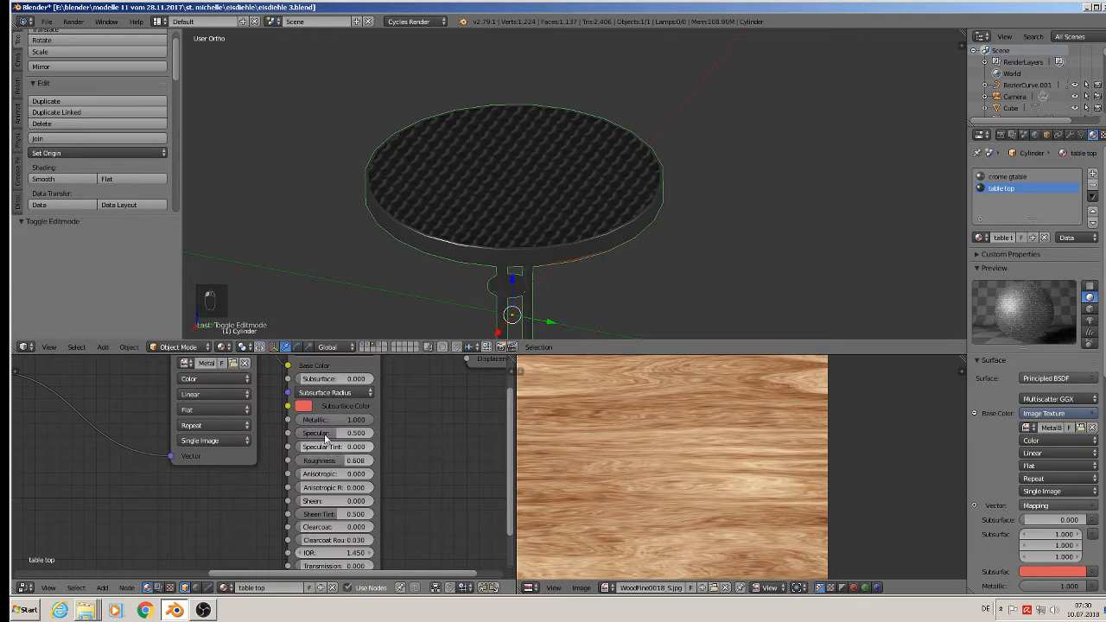
# - Show the first scene layer and examine the instanced table with its new top texture
pyautogui.scroll(-6, 453, 276)
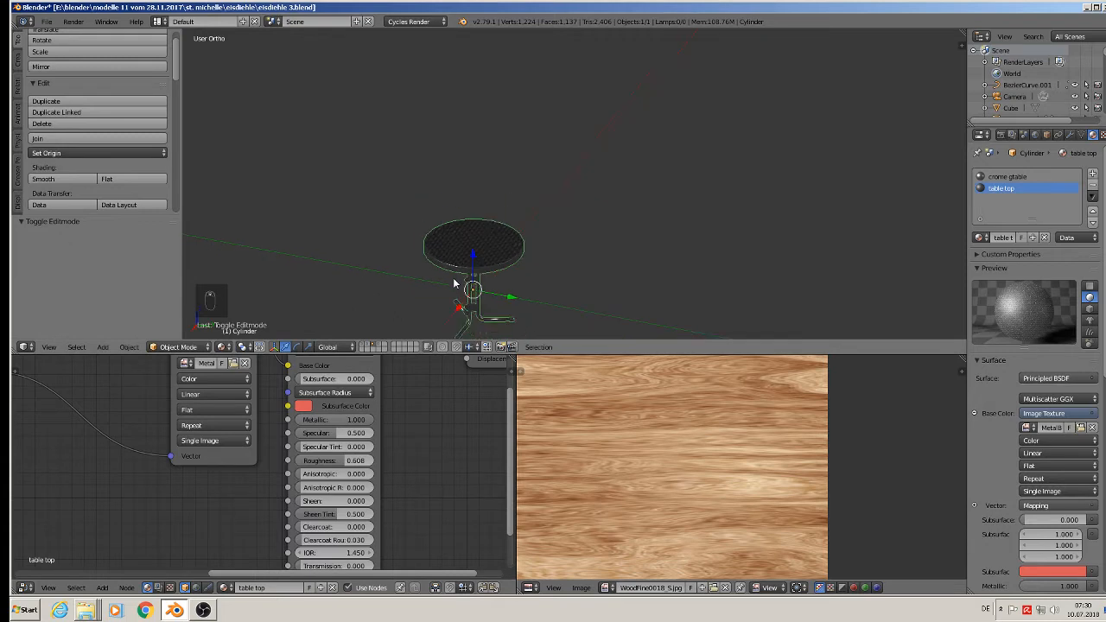
pyautogui.click(363, 344)
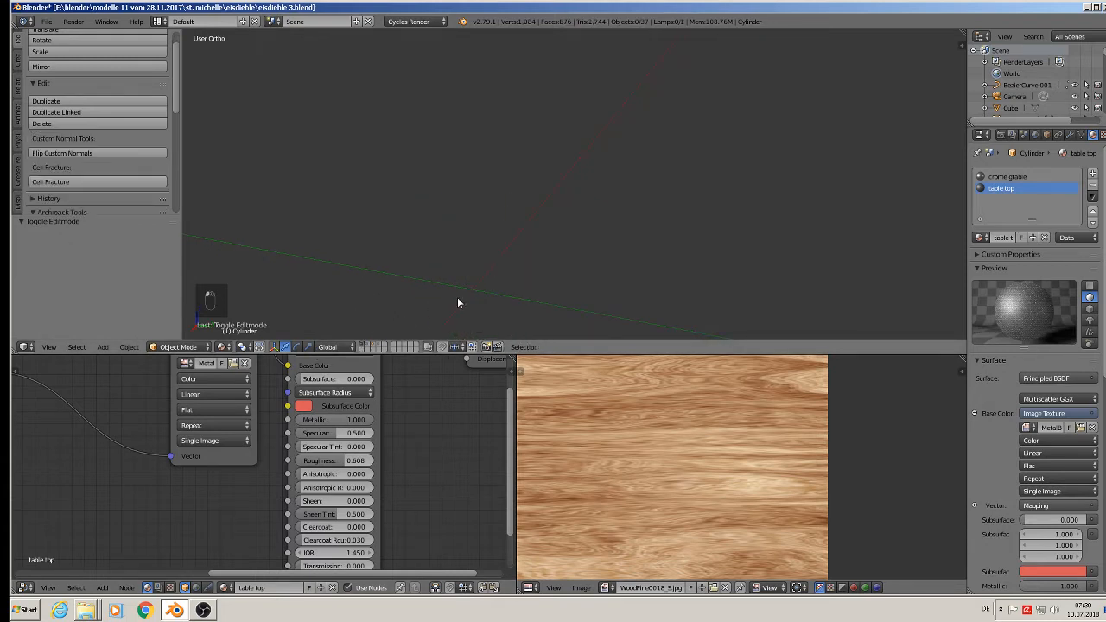
pyautogui.scroll(-8, 451, 291)
pyautogui.scroll(6, 545, 146)
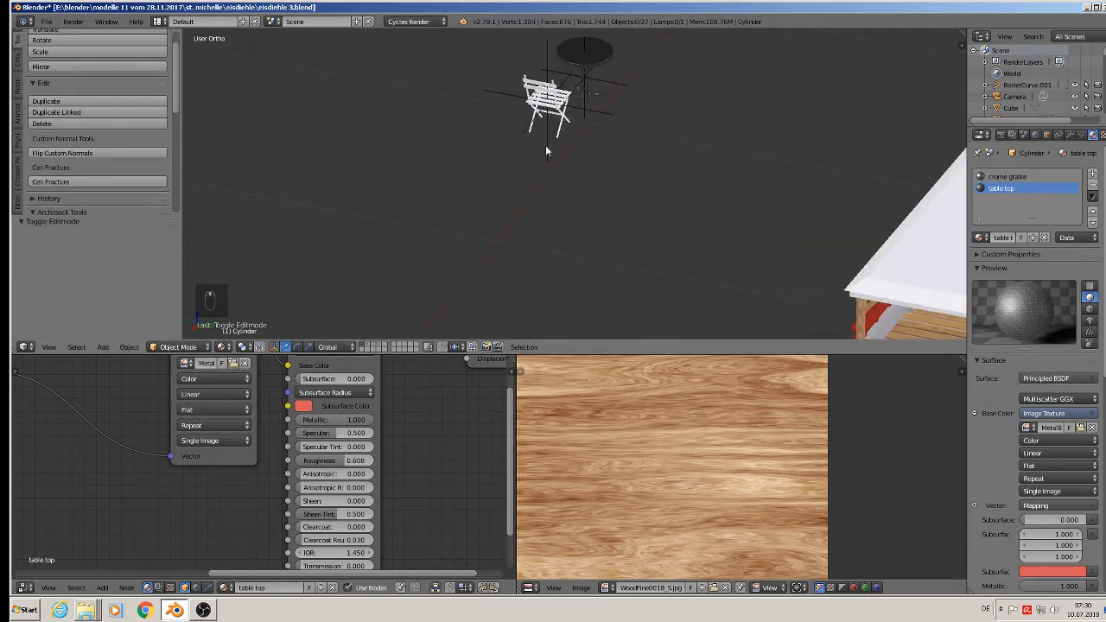
pyautogui.keyDown('shift'); pyautogui.moveTo(546, 114); pyautogui.dragTo(523, 187, button='middle'); pyautogui.keyUp('shift')
pyautogui.scroll(5, 432, 156)
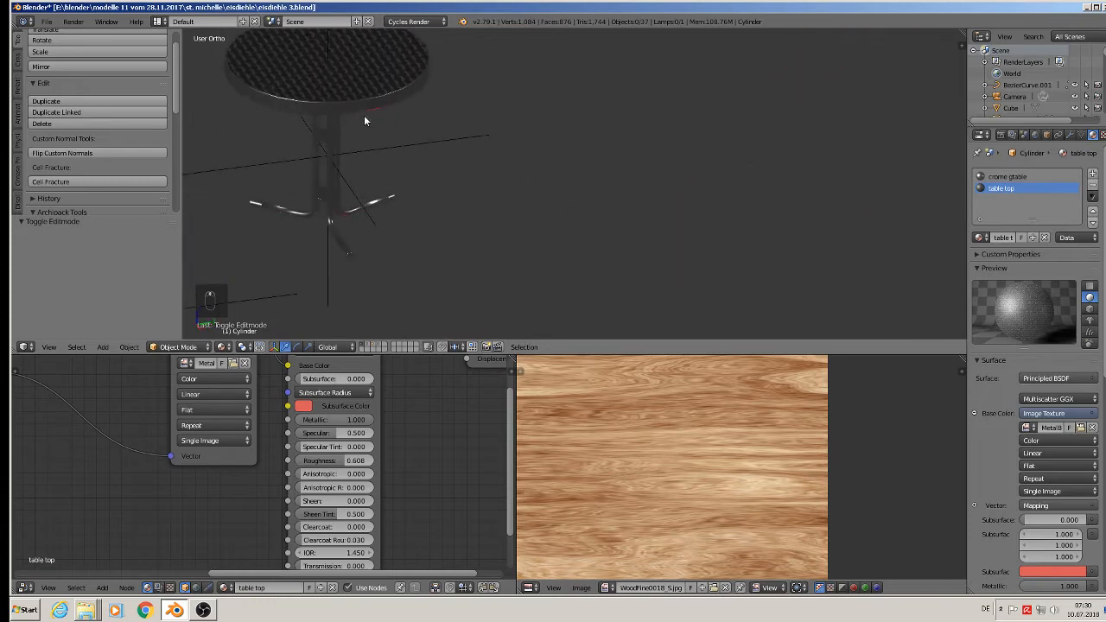
pyautogui.scroll(2, 396, 236)
pyautogui.moveTo(364, 119)
pyautogui.keyDown('shift'); pyautogui.mouseDown(button='middle')
pyautogui.moveTo(396, 235)
pyautogui.moveTo(481, 259)
pyautogui.mouseUp(button='middle'); pyautogui.keyUp('shift')
pyautogui.scroll(2, 396, 237)
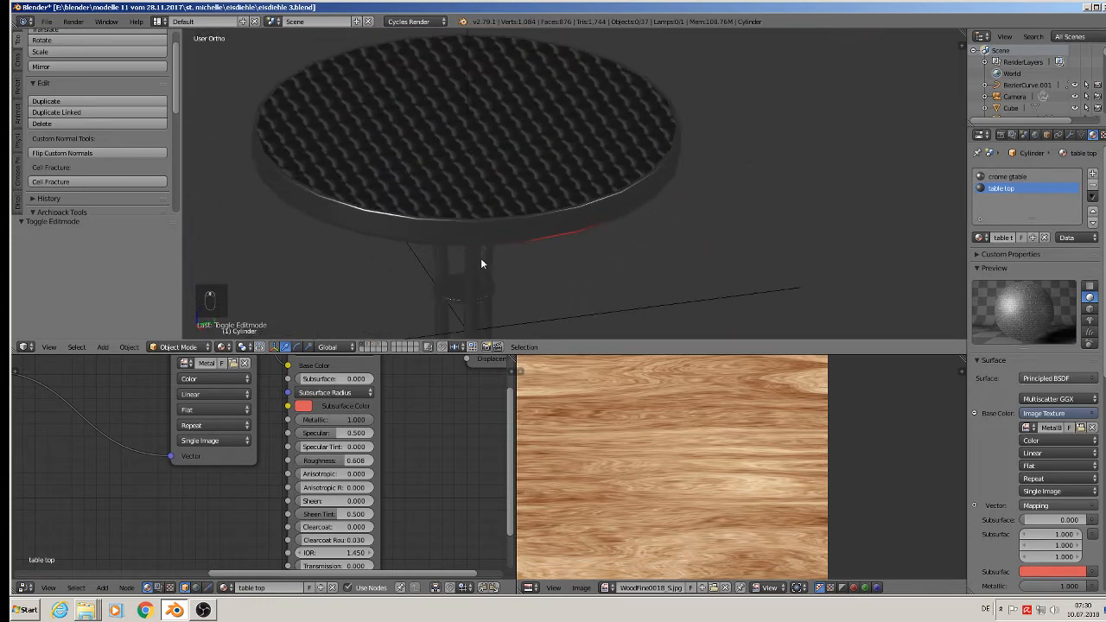
# - Preview the textured table in Rendered viewport shading and examine its top pattern close up and within the scene
pyautogui.click(222, 346)
pyautogui.click(245, 269)
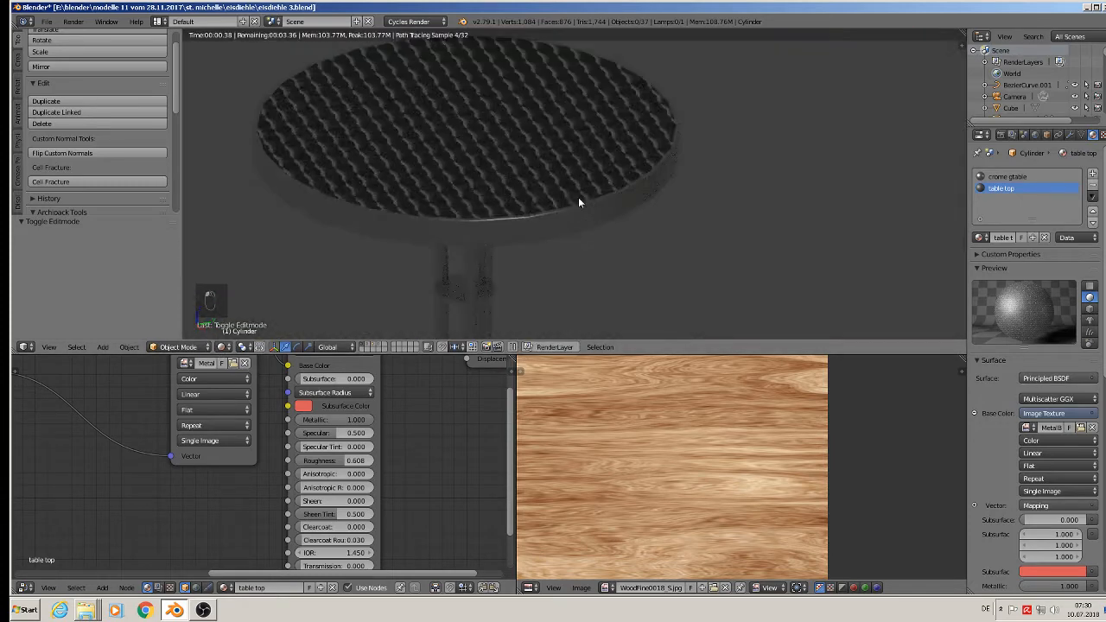
pyautogui.scroll(-5, 546, 197)
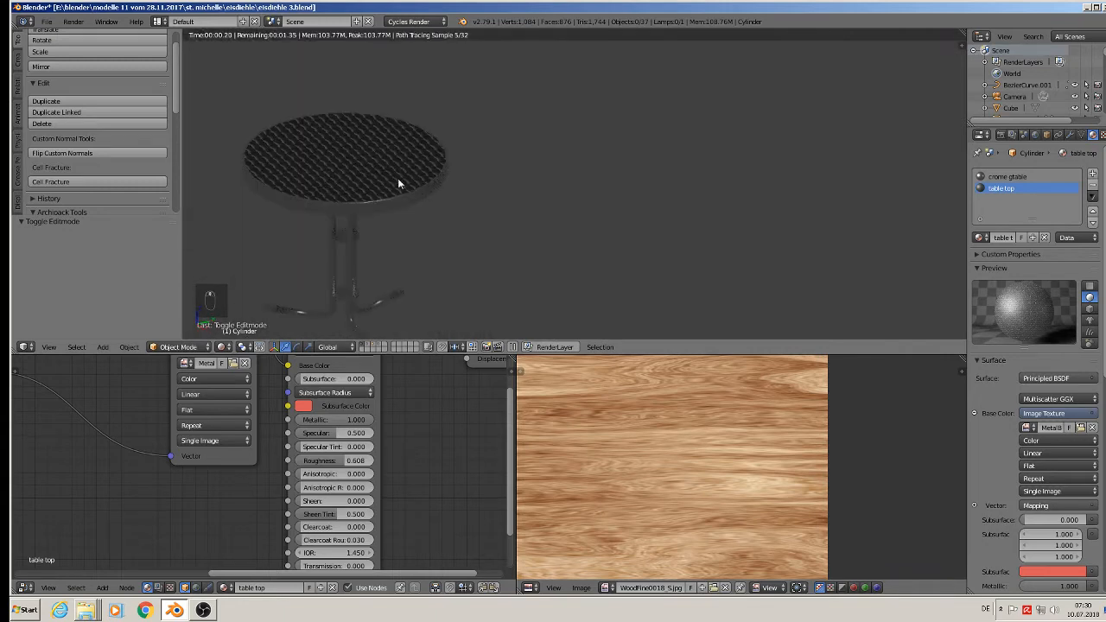
pyautogui.rightClick(402, 197)
pyautogui.moveTo(402, 197)
pyautogui.mouseDown(button='middle')
pyautogui.moveTo(462, 204)
pyautogui.moveTo(503, 227)
pyautogui.moveTo(398, 198)
pyautogui.mouseUp(button='middle')
pyautogui.scroll(6, 350, 192)
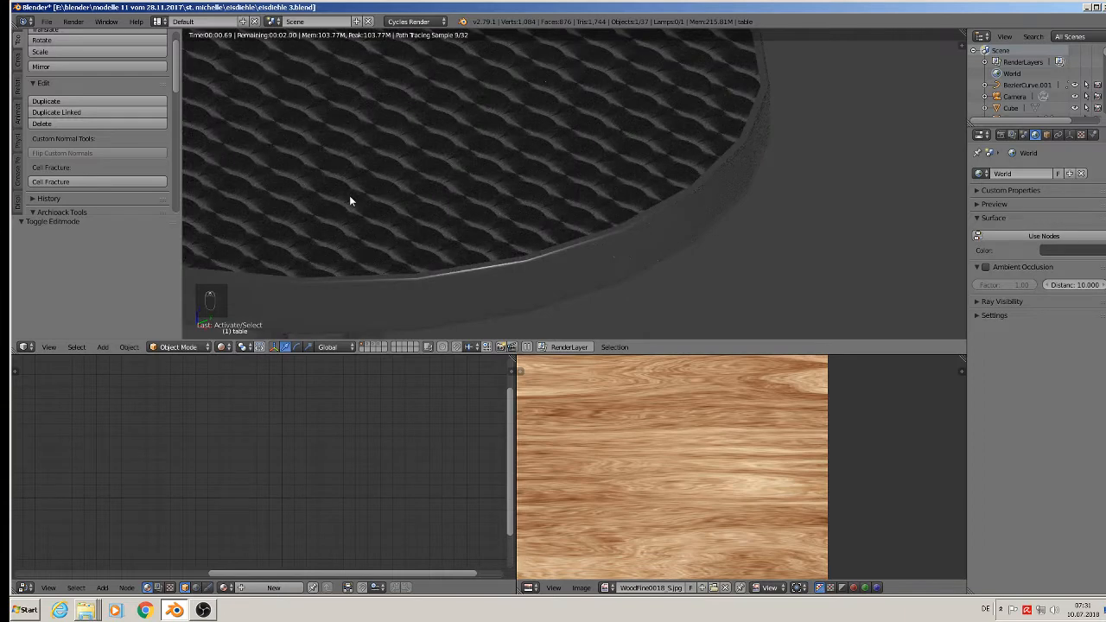
pyautogui.scroll(-8, 326, 262)
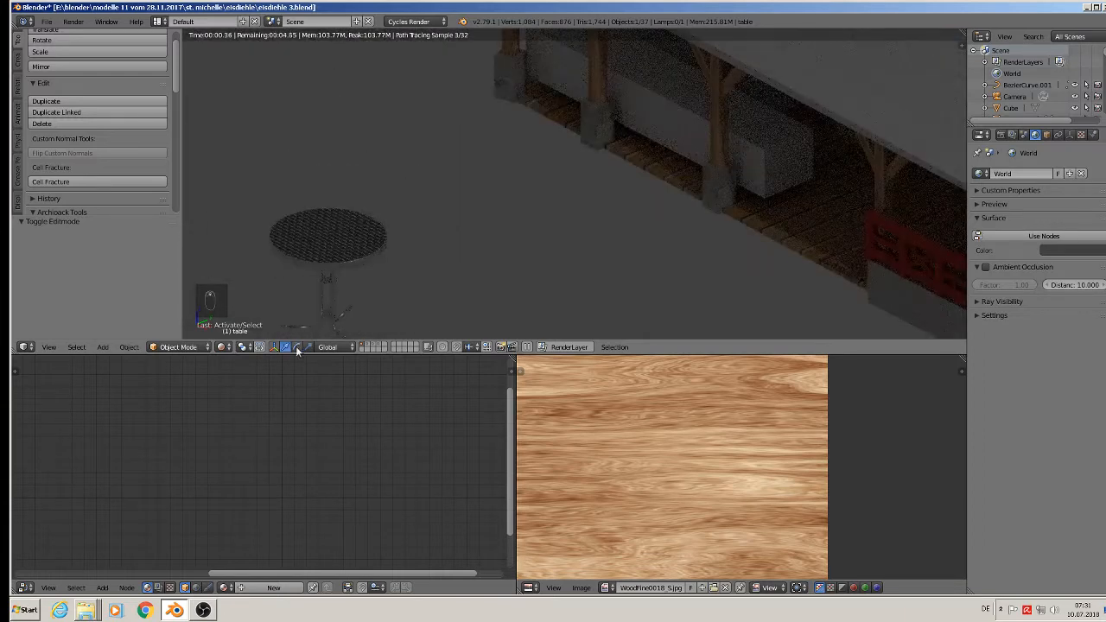
# - Return the viewport to Material shading and inspect the ends of the table's legs
pyautogui.click(223, 347)
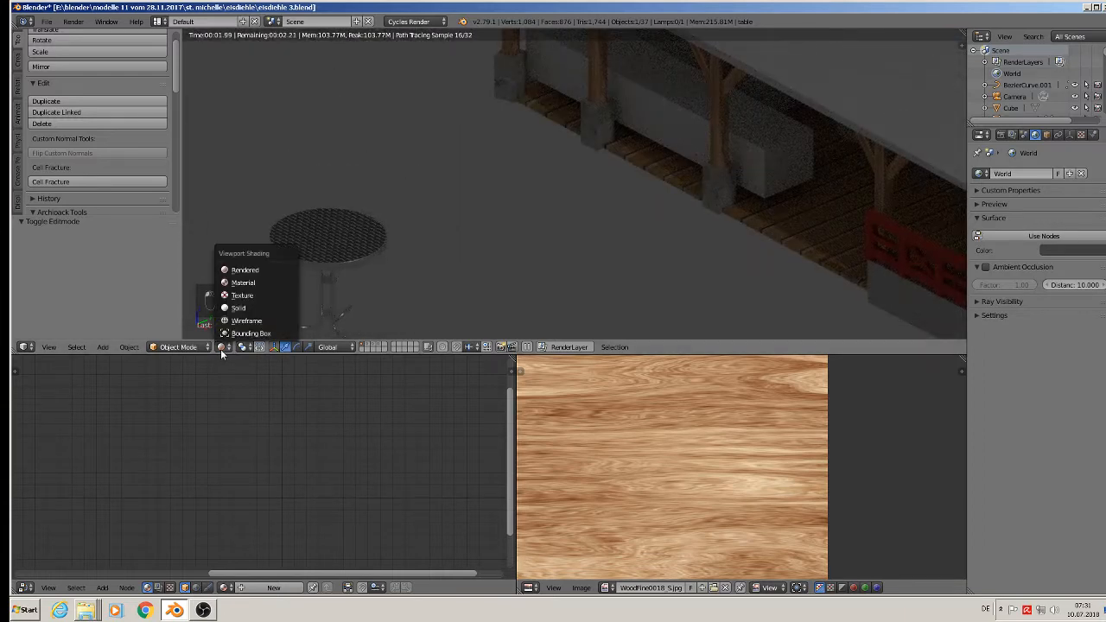
pyautogui.click(246, 282)
pyautogui.scroll(3, 364, 285)
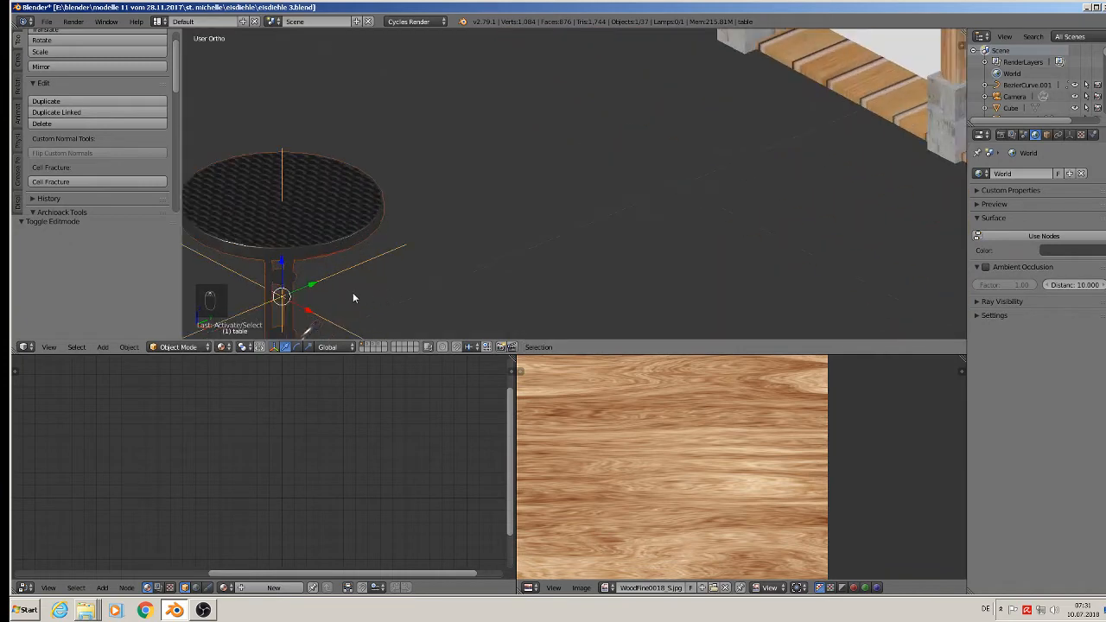
pyautogui.keyDown('shift'); pyautogui.moveTo(354, 293); pyautogui.dragTo(597, 154, button='middle'); pyautogui.keyUp('shift')
pyautogui.scroll(3, 540, 234)
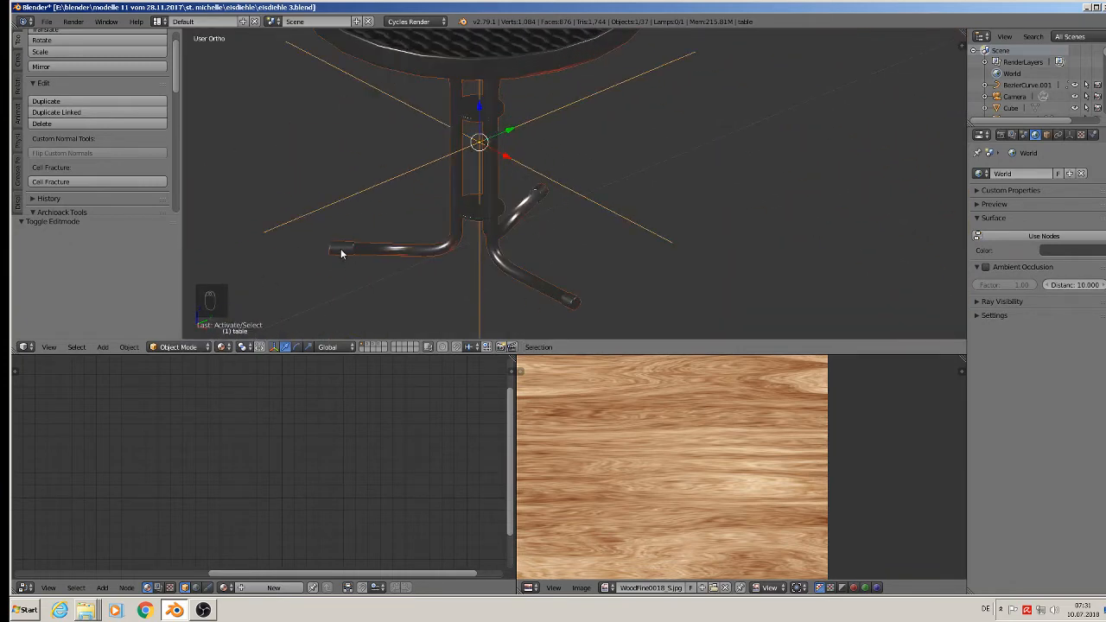
# - Show the layer holding the original table and select it in front view around its feet
pyautogui.click(377, 346)
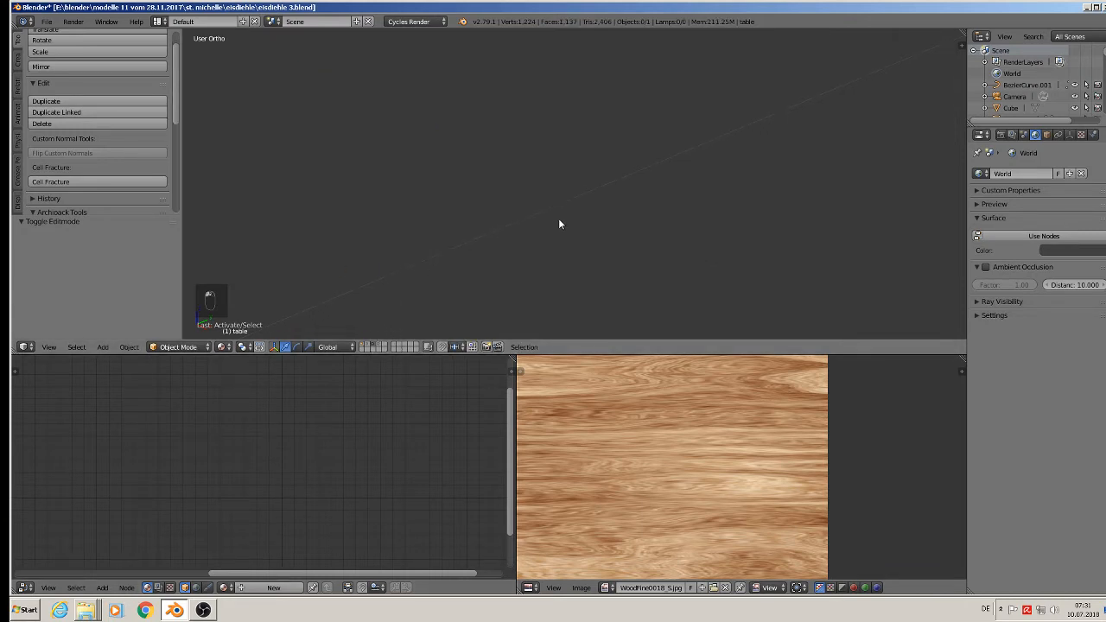
pyautogui.keyDown('shift'); pyautogui.moveTo(636, 252); pyautogui.dragTo(676, 168, button='middle'); pyautogui.keyUp('shift')
pyautogui.scroll(10, 629, 186)
pyautogui.rightClick(473, 278)
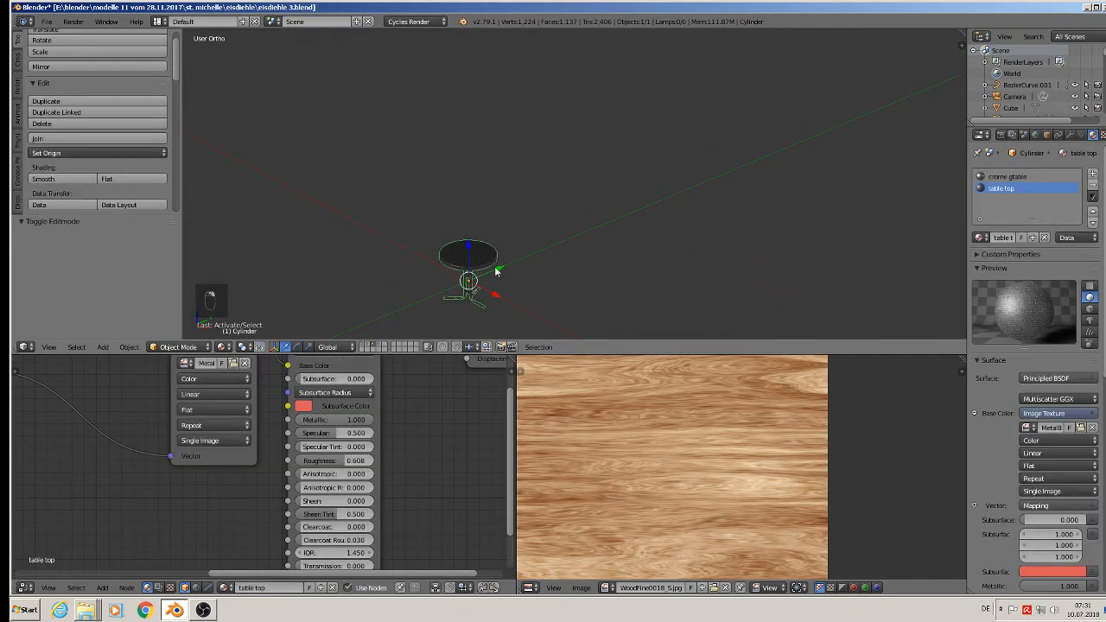
pyautogui.press('KP_1')
pyautogui.scroll(6, 471, 263)
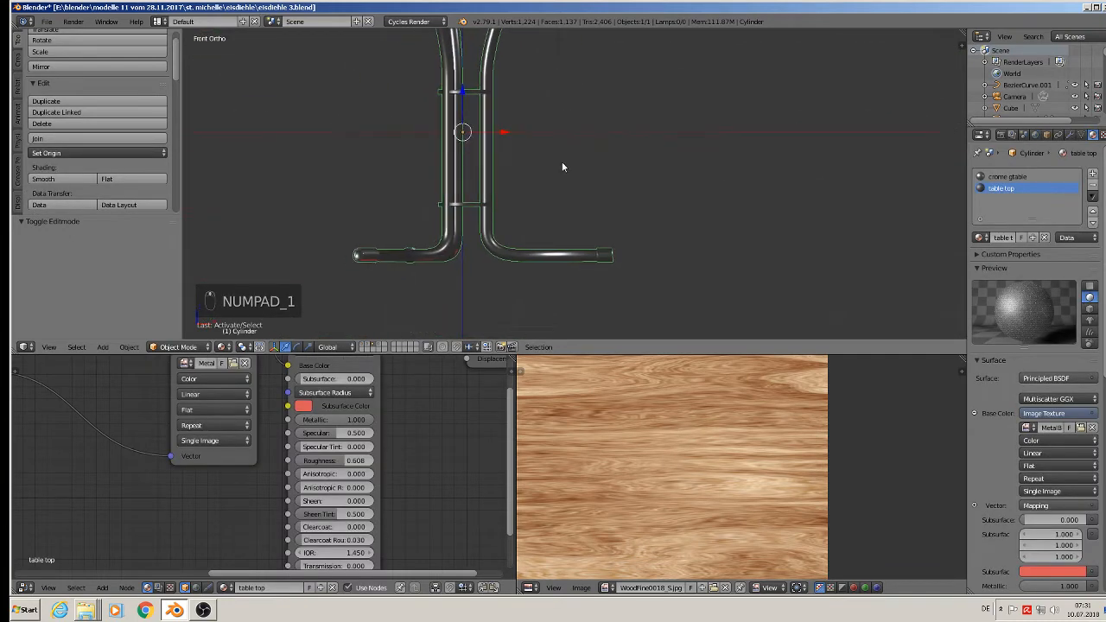
pyautogui.scroll(3, 552, 242)
pyautogui.keyDown('shift'); pyautogui.moveTo(625, 272); pyautogui.dragTo(691, 177, button='middle'); pyautogui.keyUp('shift')
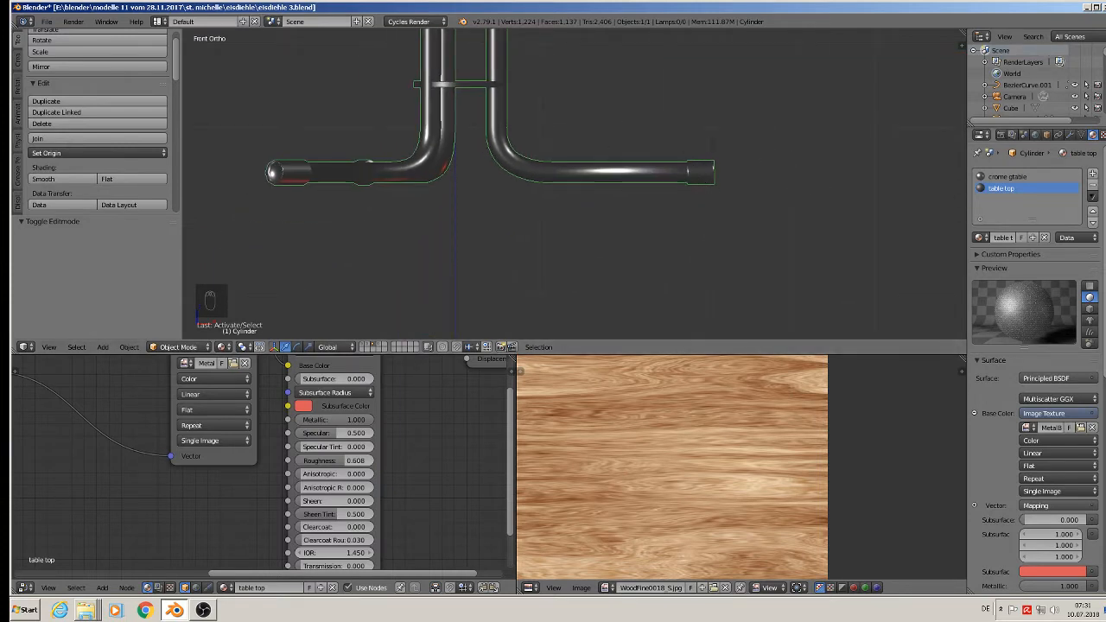
# - Add a material named black guummi to the table and darken its diffuse color to near black
pyautogui.click(1093, 174)
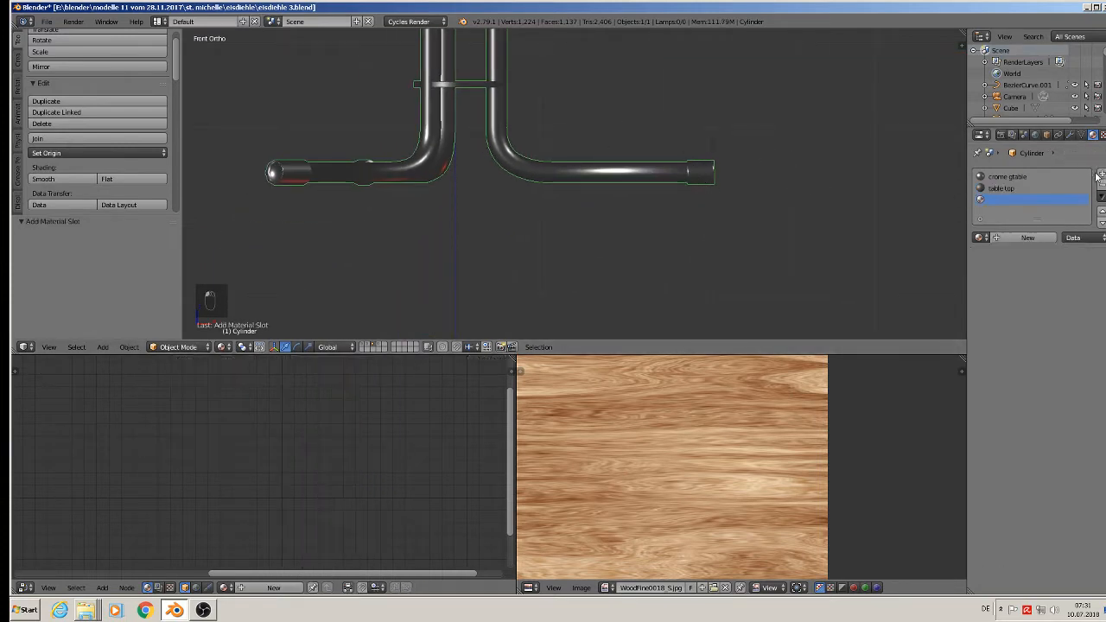
pyautogui.click(1025, 238)
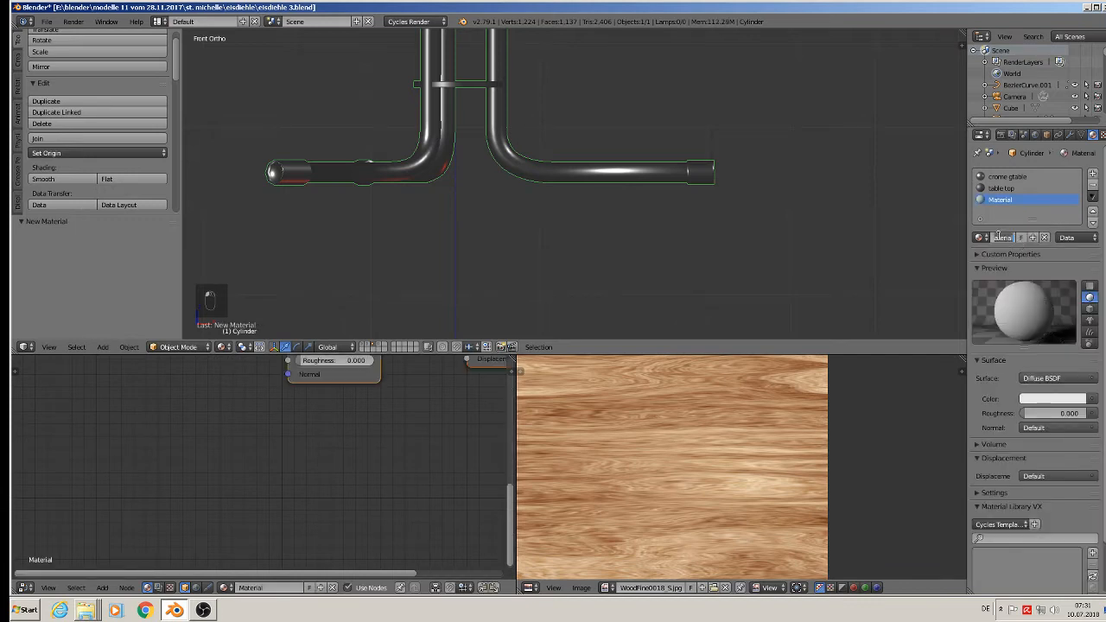
pyautogui.write('ta')
pyautogui.write('ack guummi')
pyautogui.press('Return')
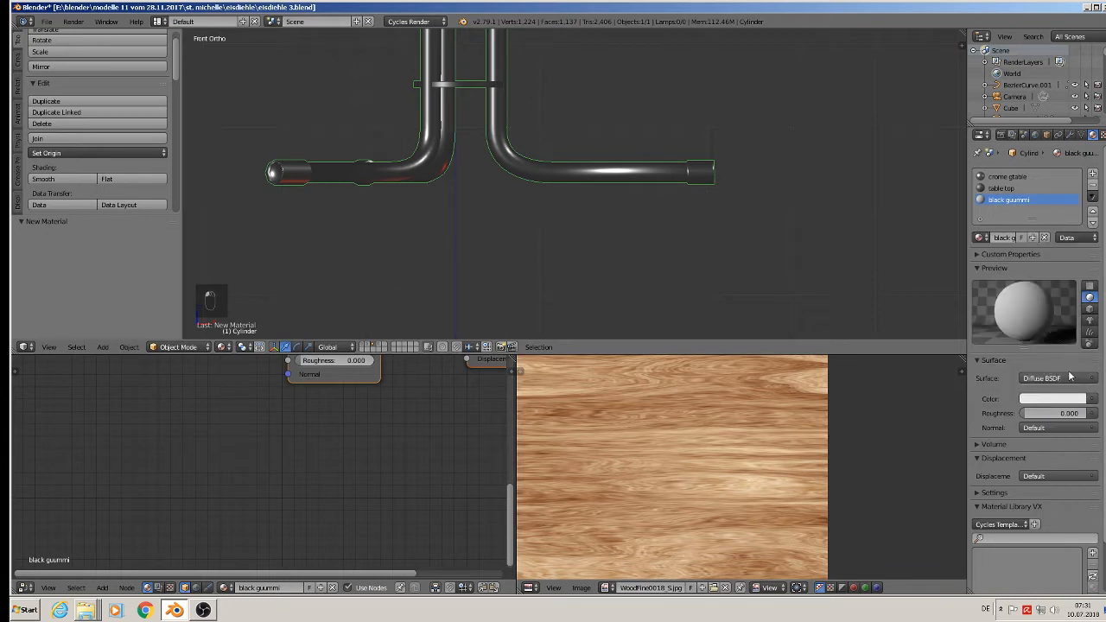
pyautogui.click(1060, 399)
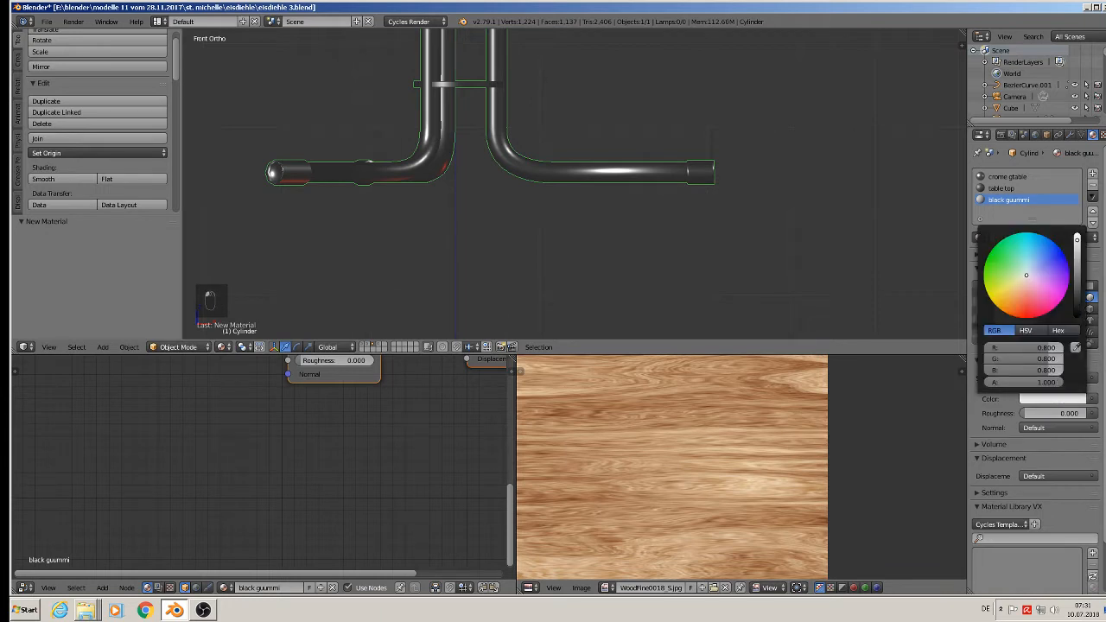
pyautogui.moveTo(1077, 241); pyautogui.dragTo(1078, 309)
# - Assign the black guummi material to the end cap of the table's right leg, including its end face
pyautogui.press('Tab')
pyautogui.moveTo(659, 153); pyautogui.dragTo(627, 226, button='middle')
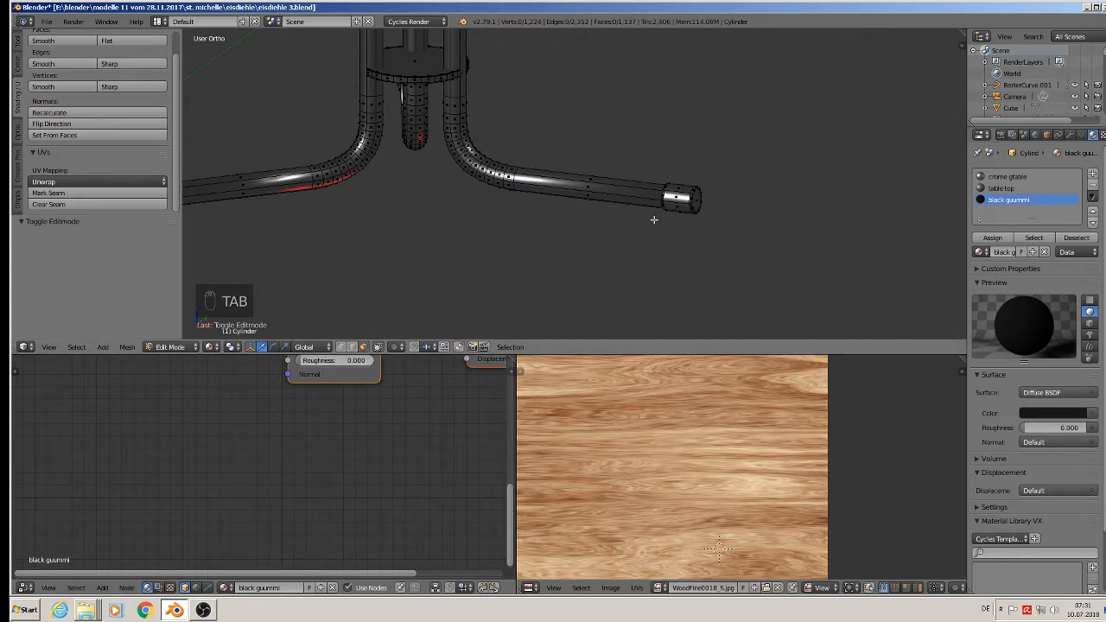
pyautogui.keyDown('alt'); pyautogui.rightClick(678, 200); pyautogui.keyUp('alt')
pyautogui.press('ctrl+KP_Add')
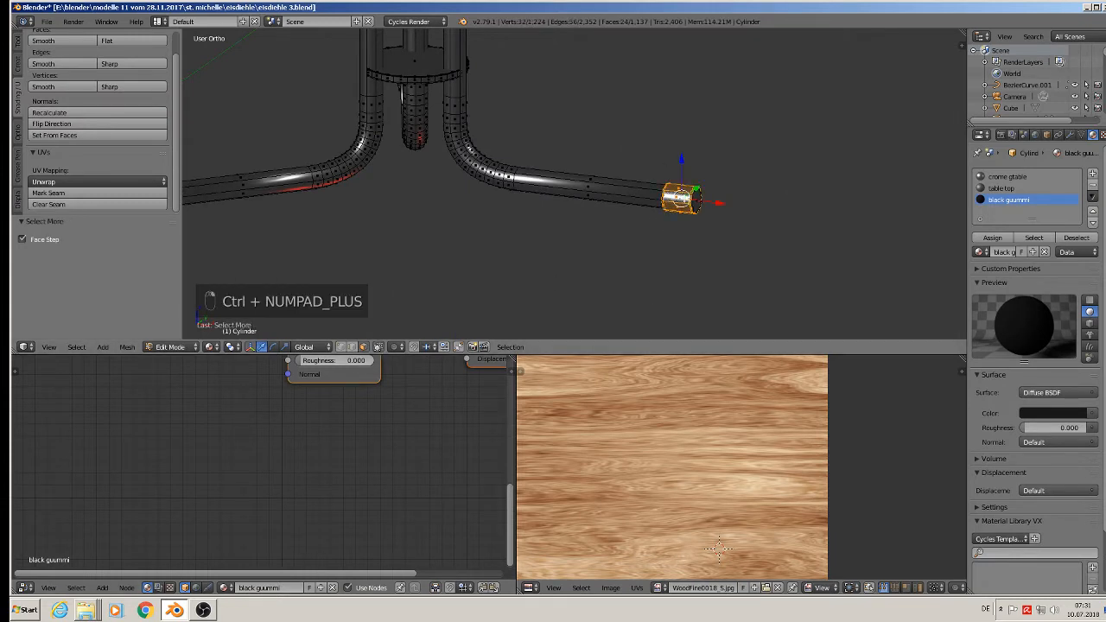
pyautogui.press('ctrl+KP_Add')
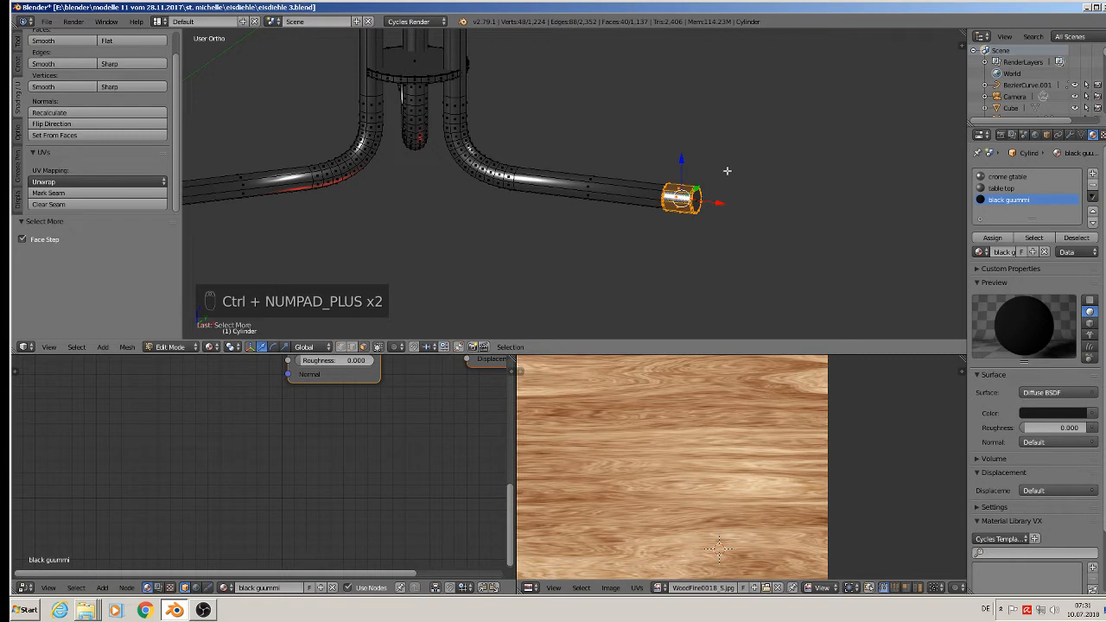
pyautogui.keyDown('shift'); pyautogui.rightClick(700, 200); pyautogui.keyUp('shift')
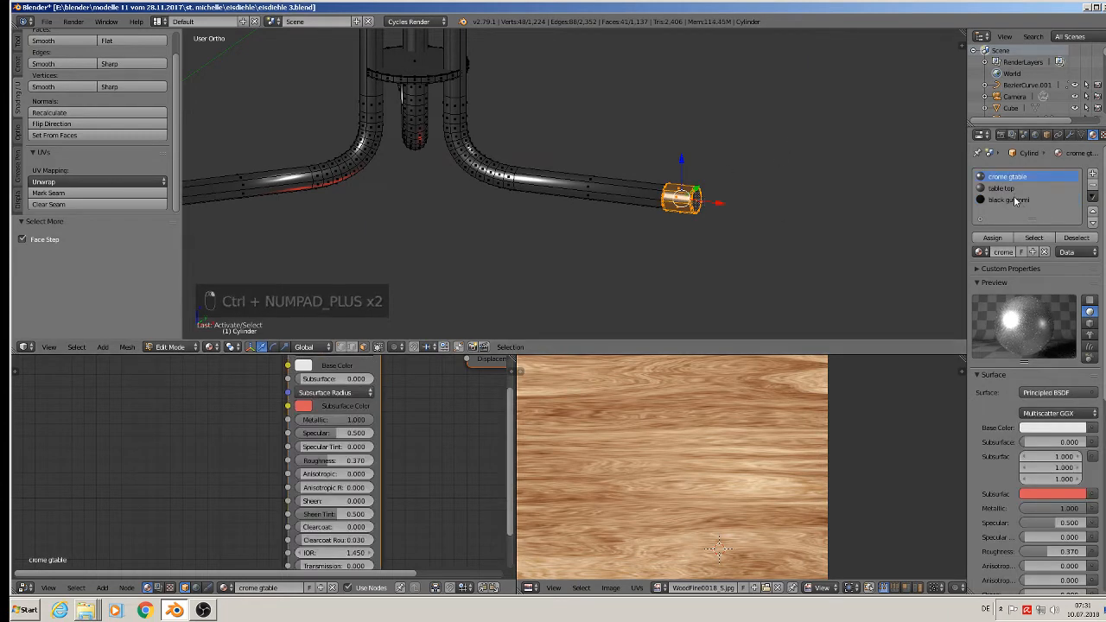
pyautogui.click(1016, 202)
pyautogui.click(992, 239)
pyautogui.press('a')
# - Assign the black guummi material to the left leg's end cap and its end face
pyautogui.scroll(-3, 708, 251)
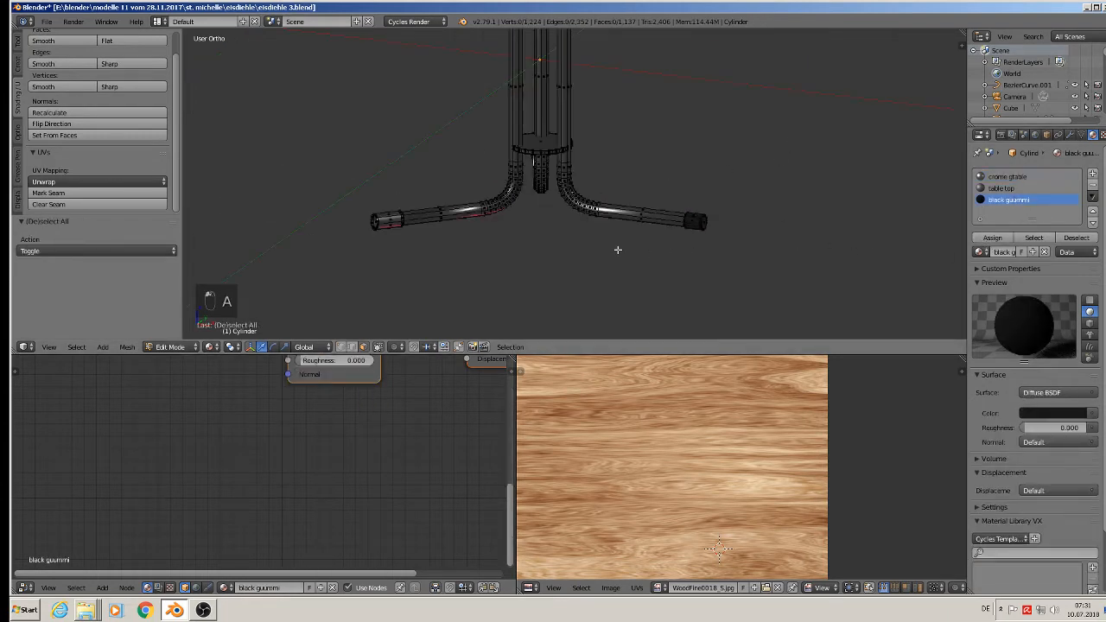
pyautogui.scroll(6, 408, 211)
pyautogui.keyDown('alt'); pyautogui.rightClick(373, 227); pyautogui.keyUp('alt')
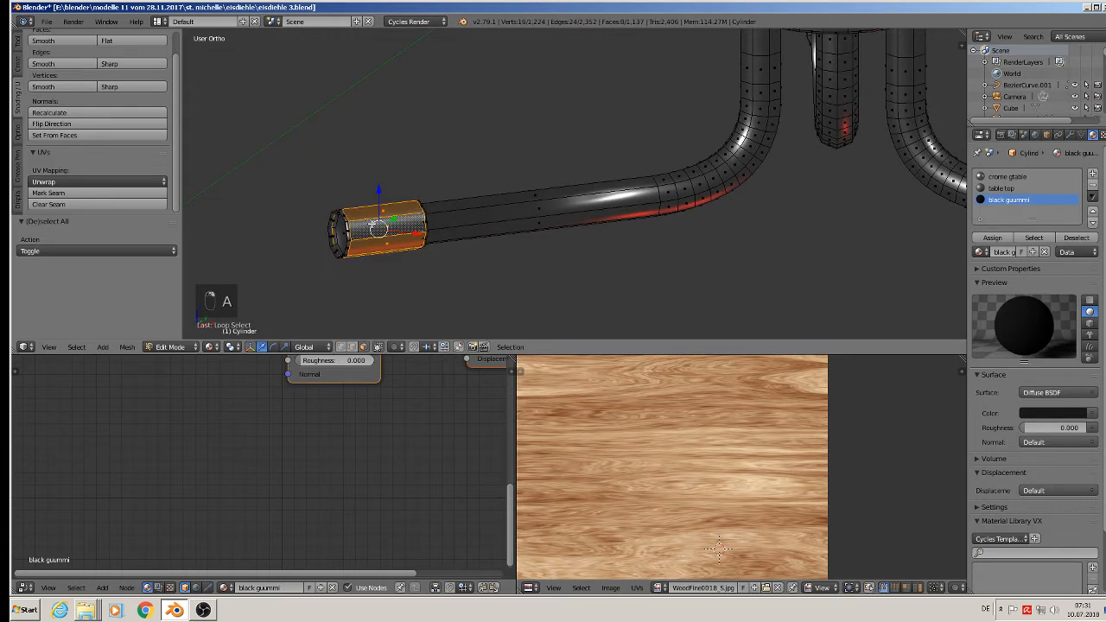
pyautogui.press('ctrl+KP_Add')
pyautogui.press('ctrl+KP_Add')
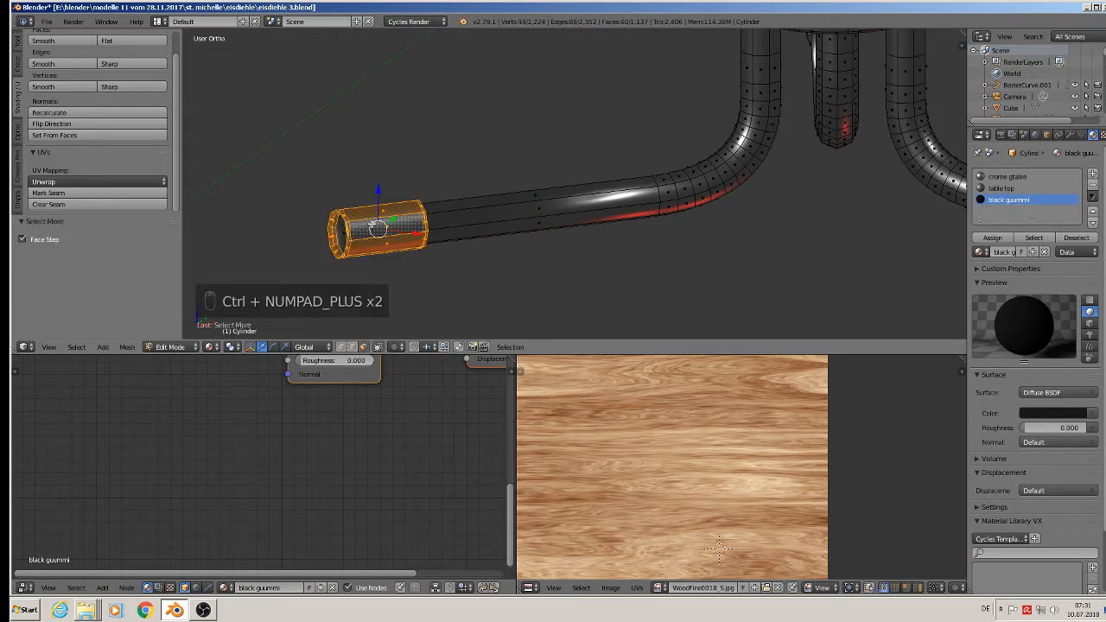
pyautogui.keyDown('shift'); pyautogui.rightClick(339, 236); pyautogui.keyUp('shift')
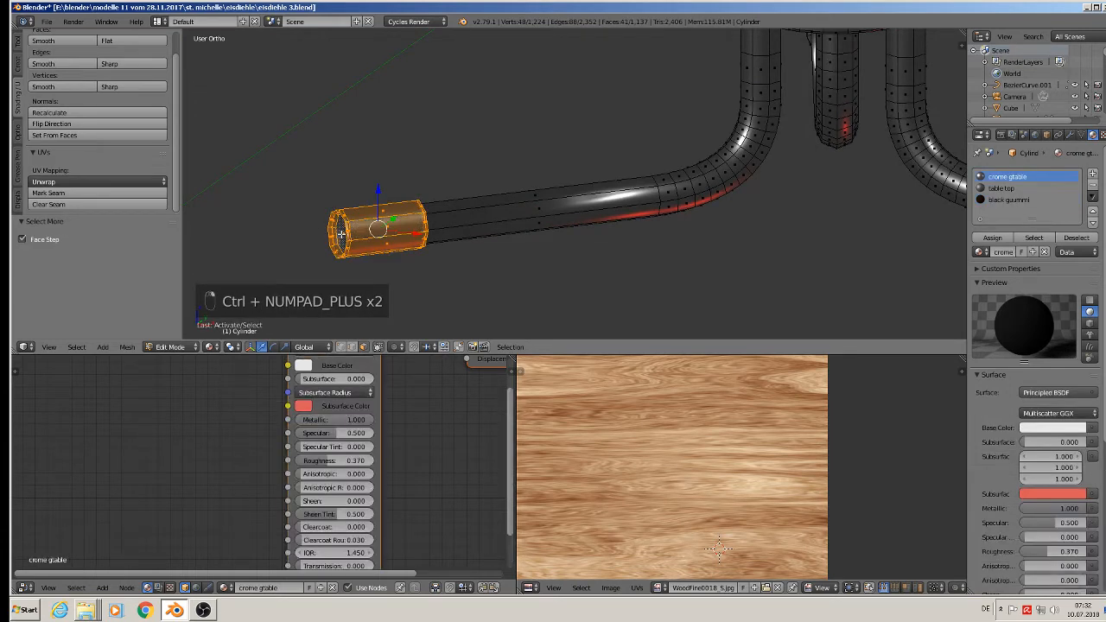
pyautogui.click(1011, 203)
pyautogui.click(992, 238)
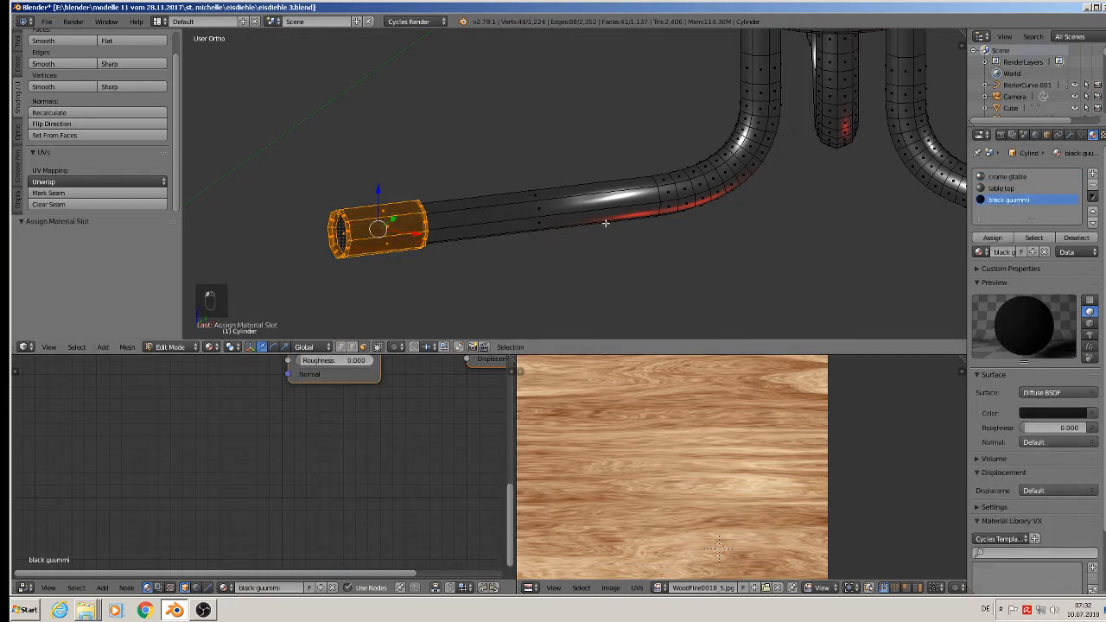
# - Select the whole end cap of the remaining third leg and give it the black guummi material
pyautogui.moveTo(605, 223); pyautogui.dragTo(226, 307, button='middle')
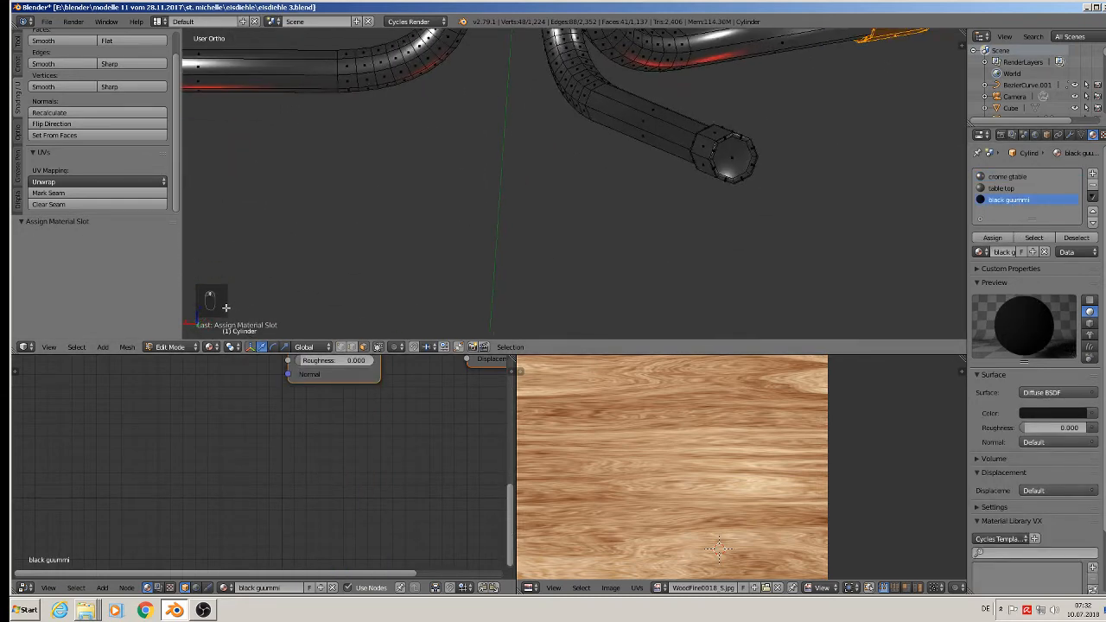
pyautogui.moveTo(654, 180); pyautogui.dragTo(625, 144, button='middle')
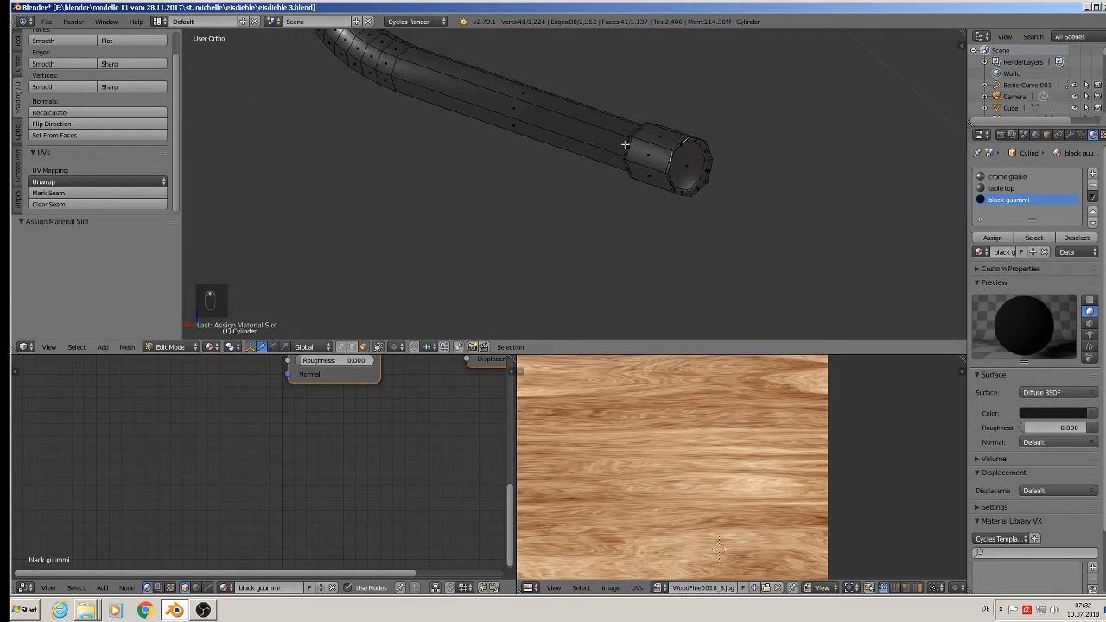
pyautogui.keyDown('alt'); pyautogui.rightClick(649, 141); pyautogui.keyUp('alt')
pyautogui.press('ctrl+KP_Add')
pyautogui.press('ctrl+KP_Add')
pyautogui.press('ctrl+KP_Add')
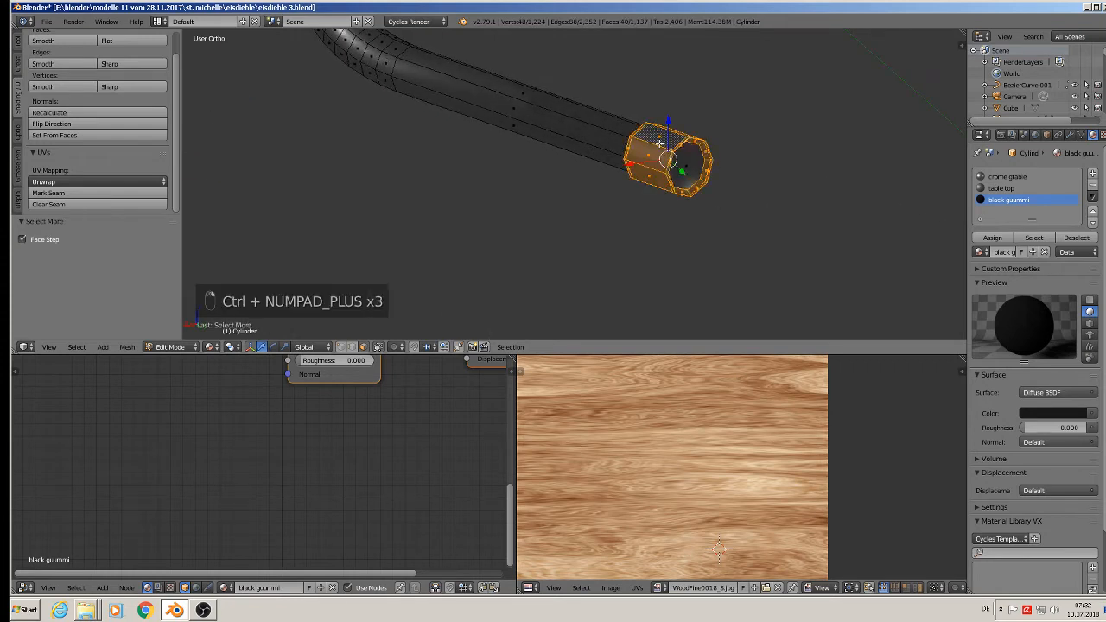
pyautogui.keyDown('shift'); pyautogui.rightClick(697, 161); pyautogui.keyUp('shift')
pyautogui.click(1002, 203)
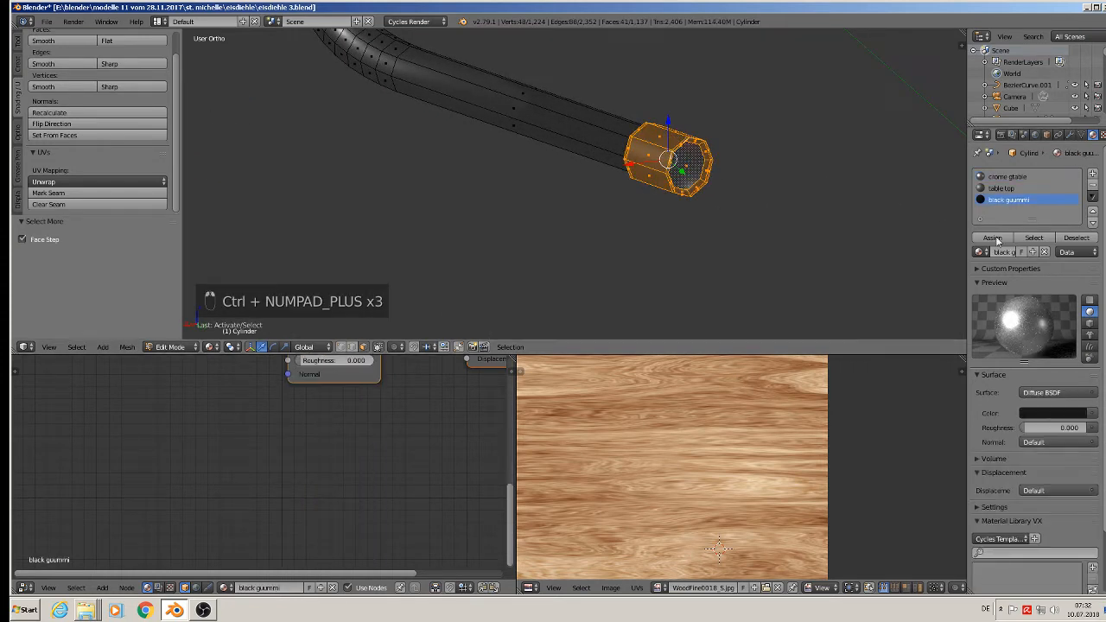
pyautogui.click(997, 240)
pyautogui.press('Tab')
# - Assign the black guummi material to the two round connecting plates between the table's upright tubes
pyautogui.scroll(-12, 782, 226)
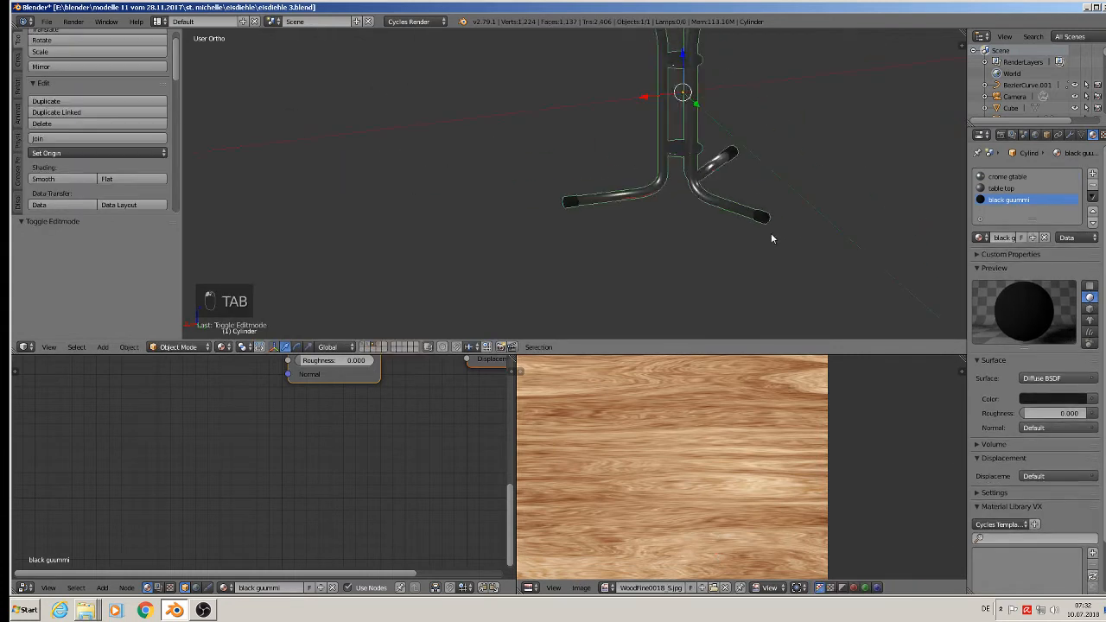
pyautogui.keyDown('shift'); pyautogui.moveTo(709, 228); pyautogui.dragTo(664, 239, button='middle'); pyautogui.keyUp('shift')
pyautogui.scroll(1, 661, 241)
pyautogui.scroll(2, 661, 247)
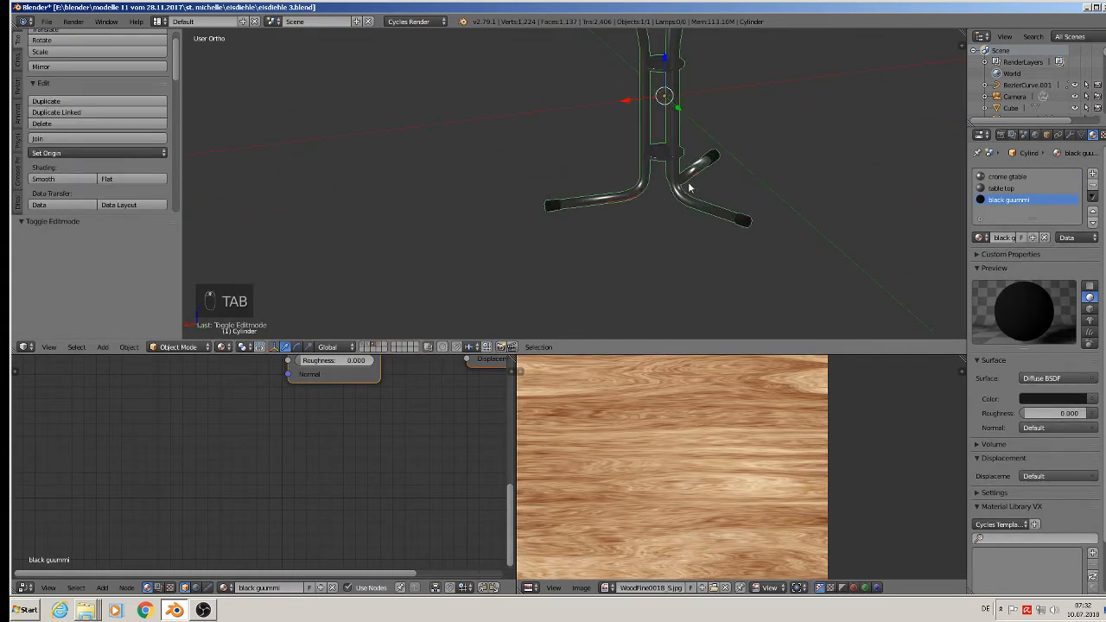
pyautogui.scroll(1, 689, 187)
pyautogui.keyDown('shift'); pyautogui.moveTo(680, 198); pyautogui.dragTo(696, 256, button='middle'); pyautogui.keyUp('shift')
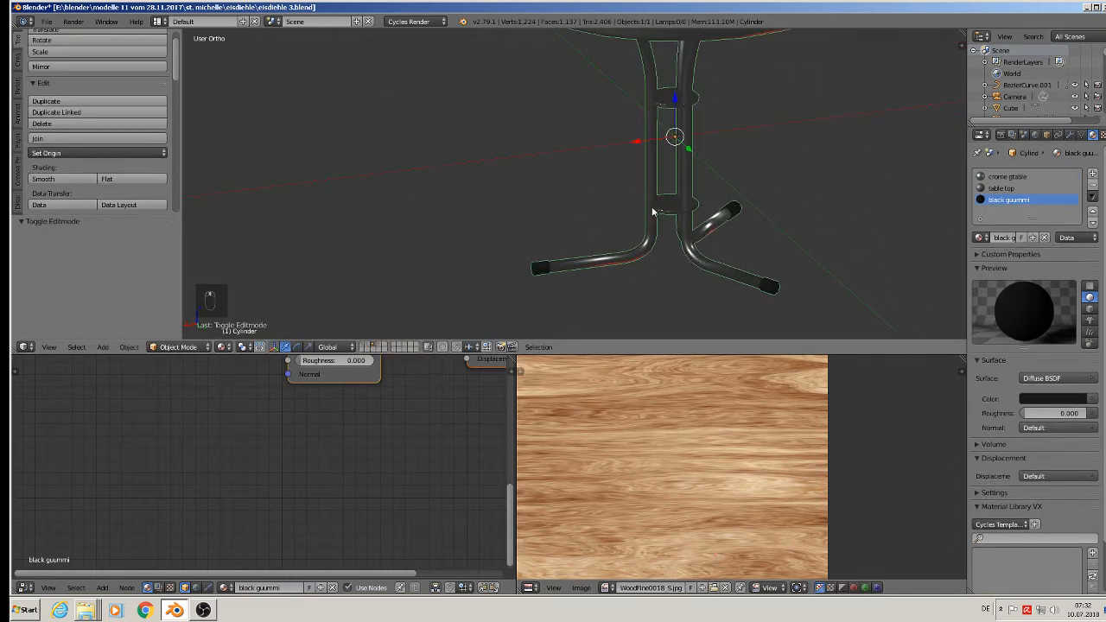
pyautogui.press('Tab')
pyautogui.press('a')
pyautogui.press('a')
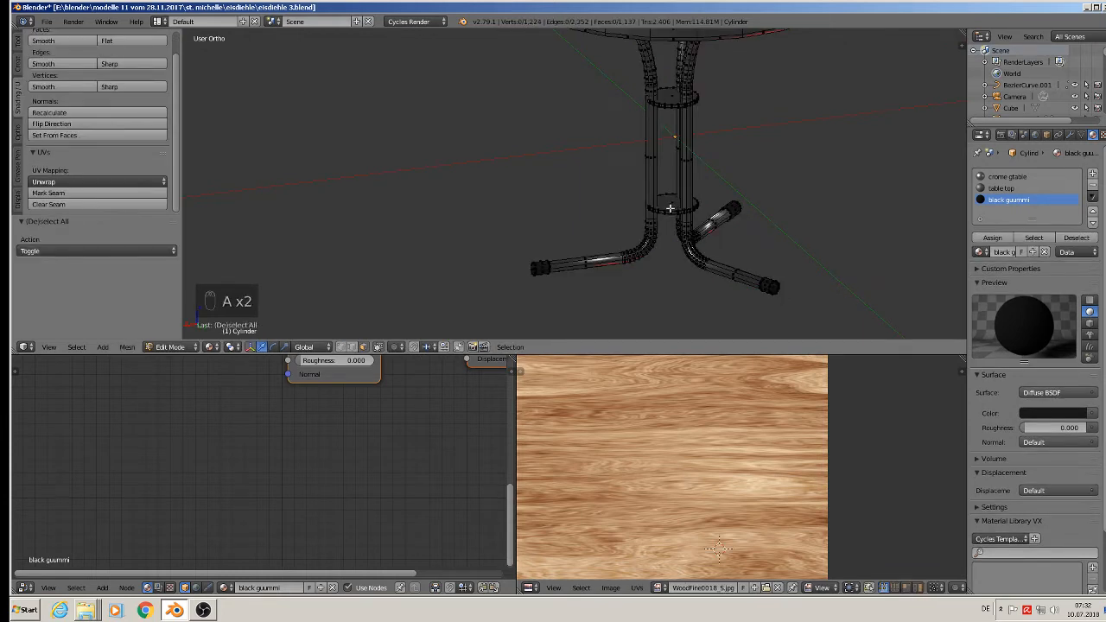
pyautogui.press('l')
pyautogui.press('l')
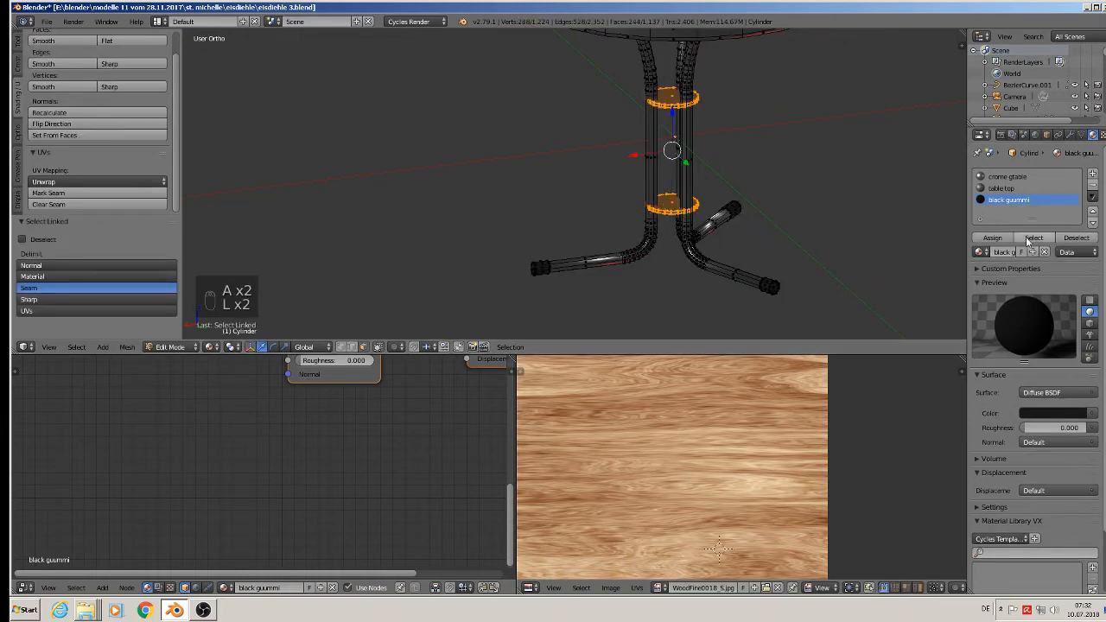
pyautogui.click(993, 238)
pyautogui.press('Tab')
pyautogui.scroll(-3, 783, 216)
pyautogui.scroll(3, 770, 191)
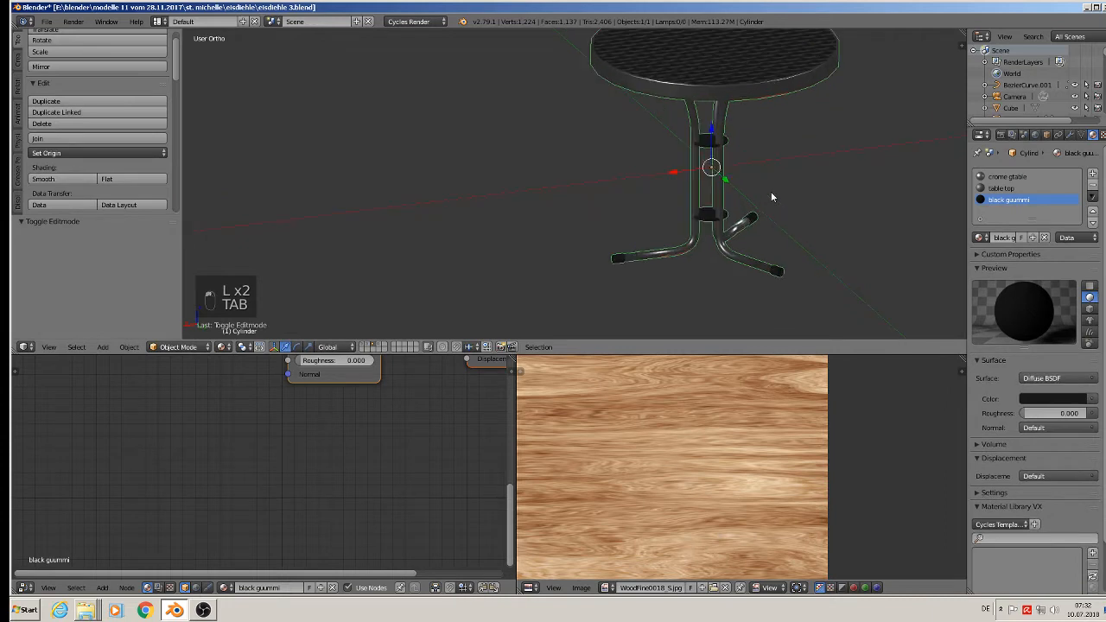
# - Shift the two connecting plates about 0.0006 along X, then nudge them freely to centre them between the tubes
pyautogui.press('Tab')
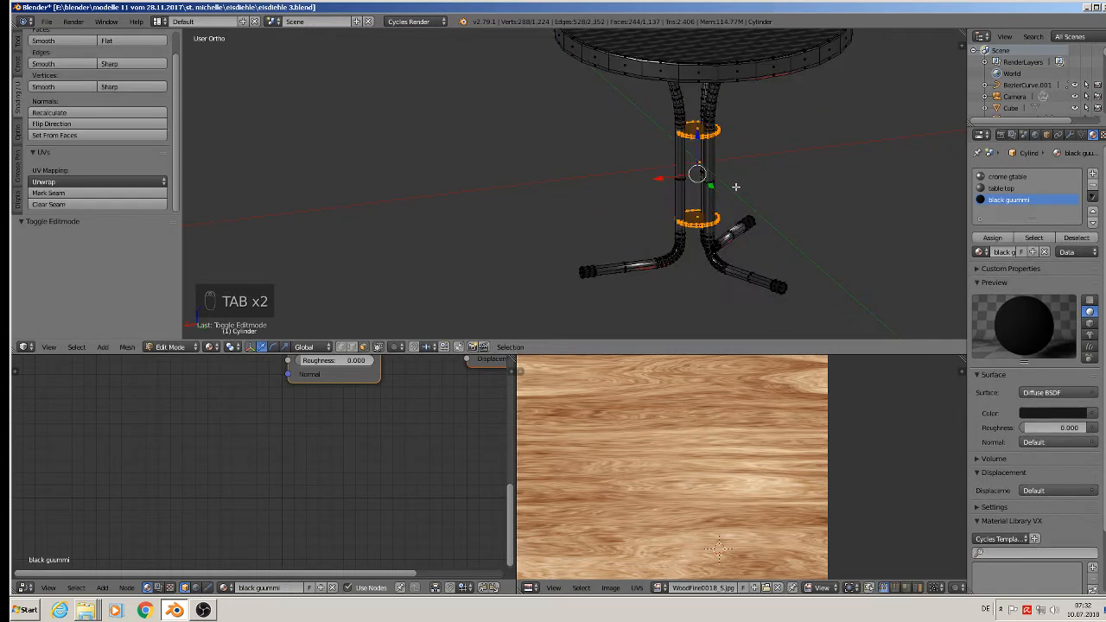
pyautogui.press('g')
pyautogui.press('x')
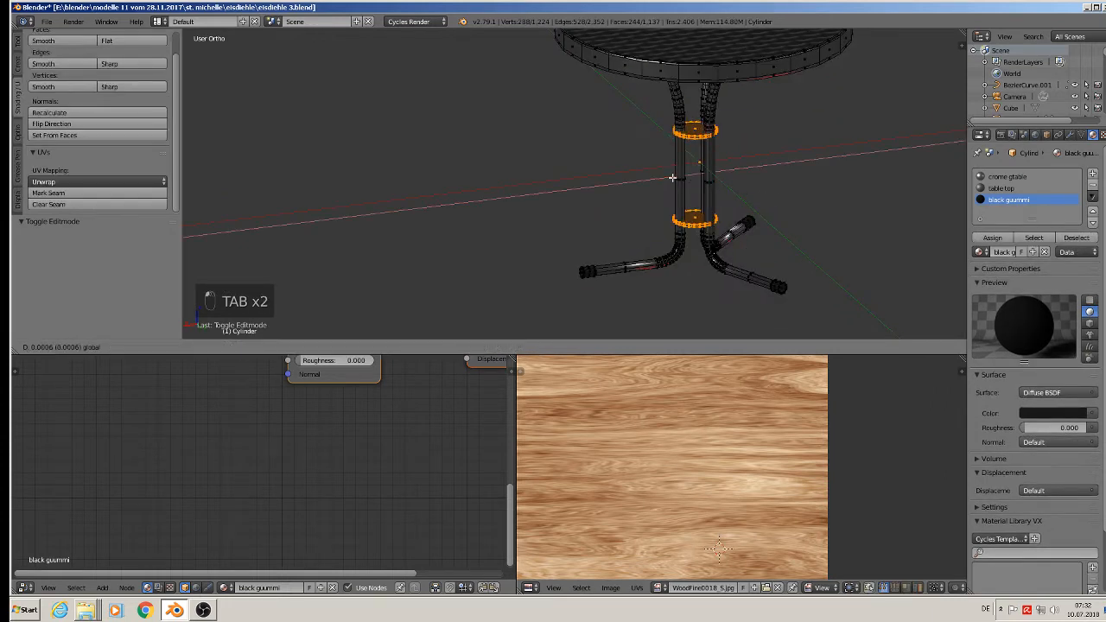
pyautogui.click(673, 177)
pyautogui.moveTo(673, 177)
pyautogui.mouseDown(button='middle')
pyautogui.moveTo(630, 221)
pyautogui.moveTo(599, 210)
pyautogui.moveTo(675, 184)
pyautogui.mouseUp(button='middle')
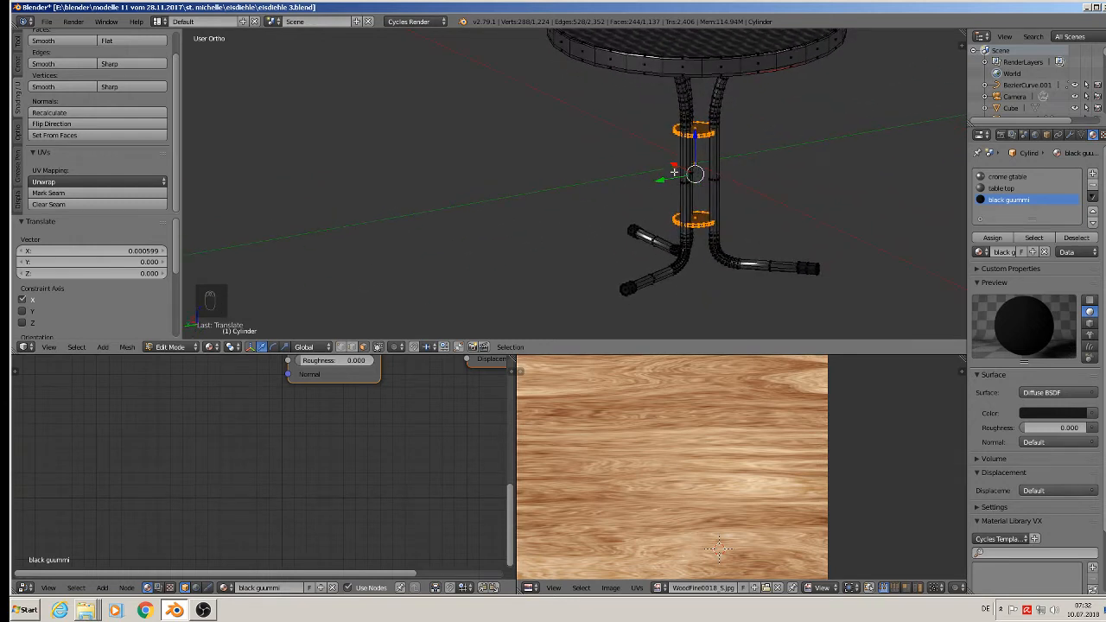
pyautogui.press('g')
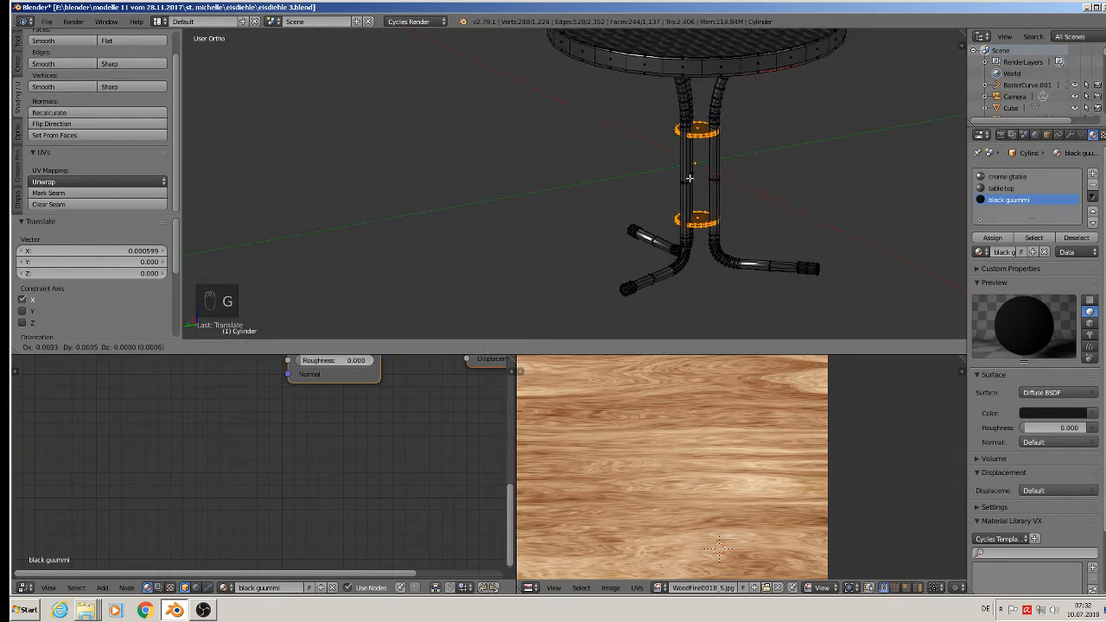
pyautogui.click(689, 178)
# - Scale the two connecting plates up by about 1.077 and reposition them around the table's tubes
pyautogui.moveTo(688, 178); pyautogui.dragTo(649, 189, button='middle')
pyautogui.press('s')
pyautogui.click(732, 198)
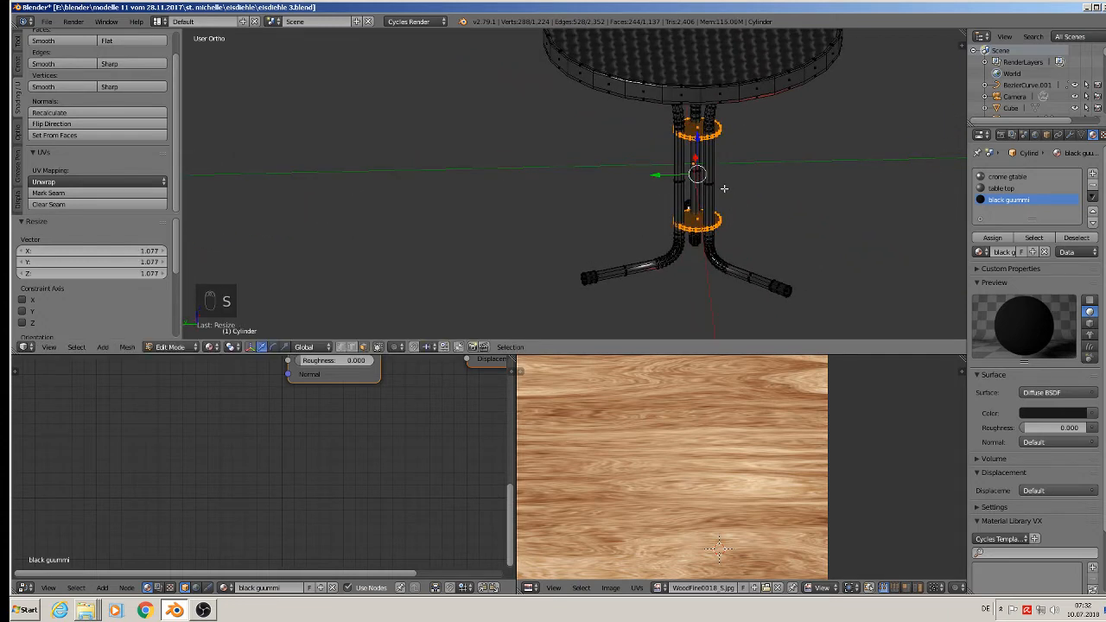
pyautogui.press('g')
pyautogui.click(722, 187)
pyautogui.moveTo(736, 195); pyautogui.dragTo(691, 235, button='middle')
pyautogui.press('a')
pyautogui.press('Tab')
pyautogui.scroll(-3, 878, 198)
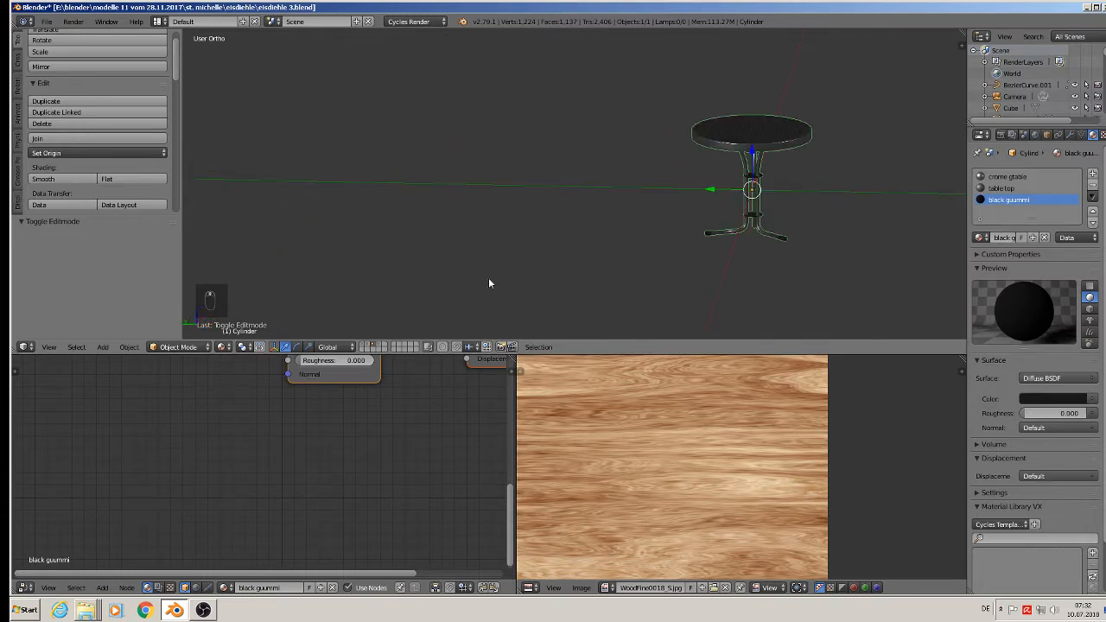
# - Show only the layer holding the folding chair and save the file
pyautogui.click(379, 347)
pyautogui.scroll(-2, 668, 215)
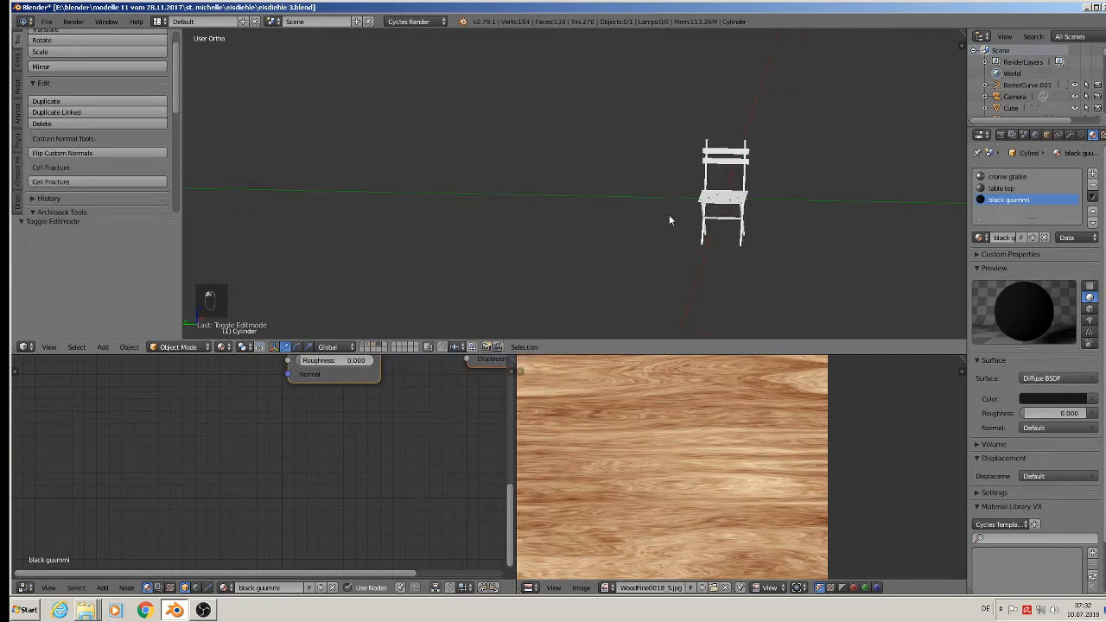
pyautogui.moveTo(669, 214); pyautogui.dragTo(593, 216, button='middle')
pyautogui.scroll(4, 741, 197)
pyautogui.scroll(2, 740, 197)
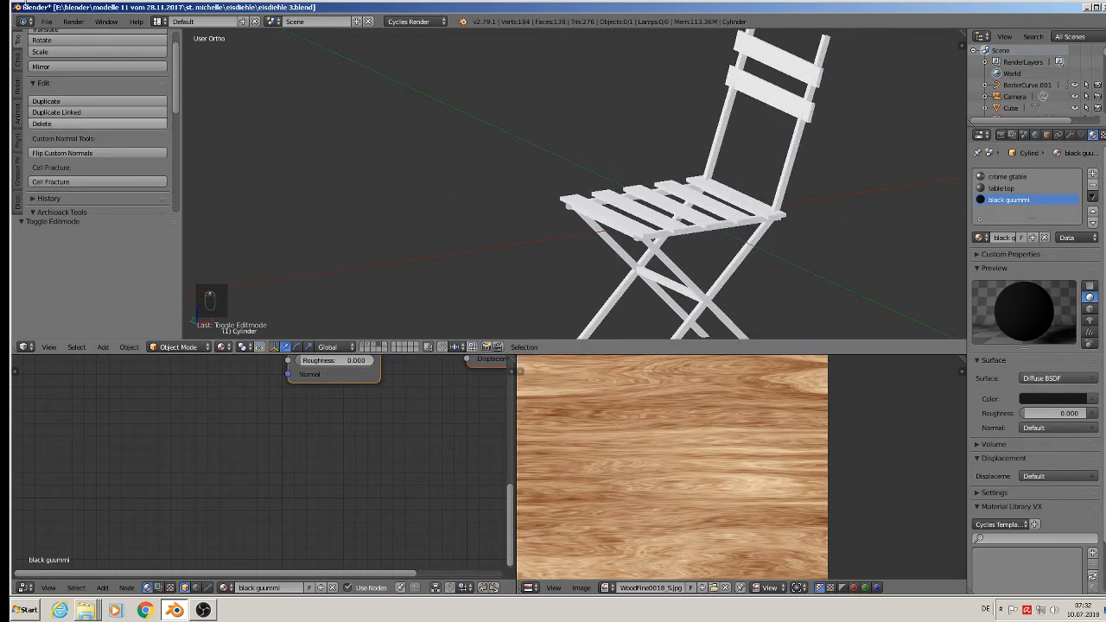
pyautogui.click(47, 21)
pyautogui.click(62, 109)
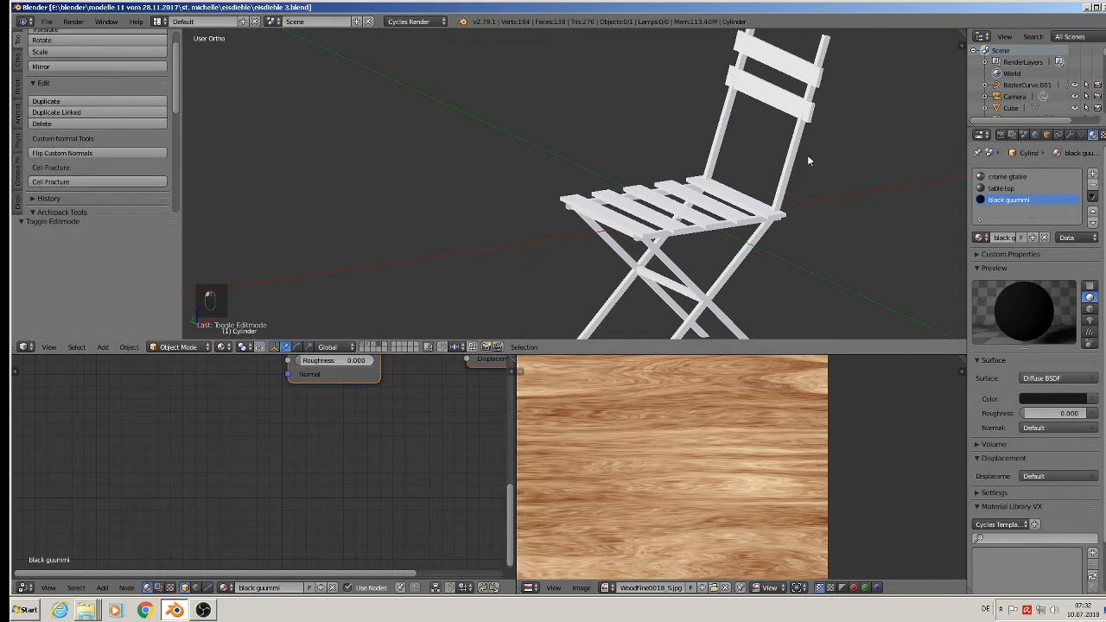
# - Select the folding chair and give it the existing crome gtable material in a new slot
pyautogui.rightClick(795, 162)
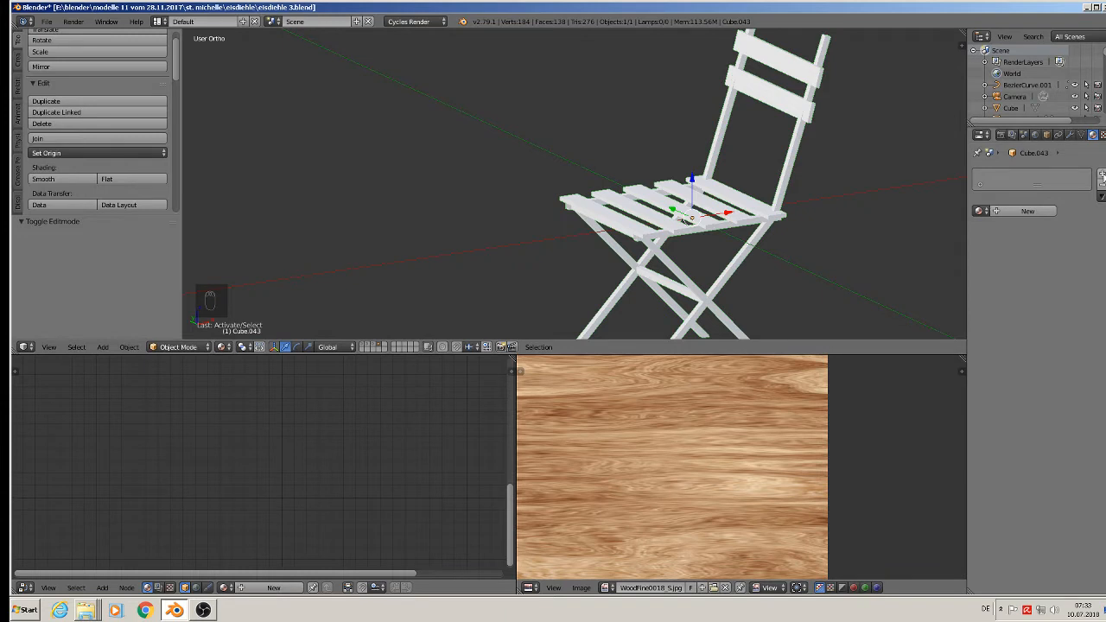
pyautogui.click(1102, 175)
pyautogui.click(980, 211)
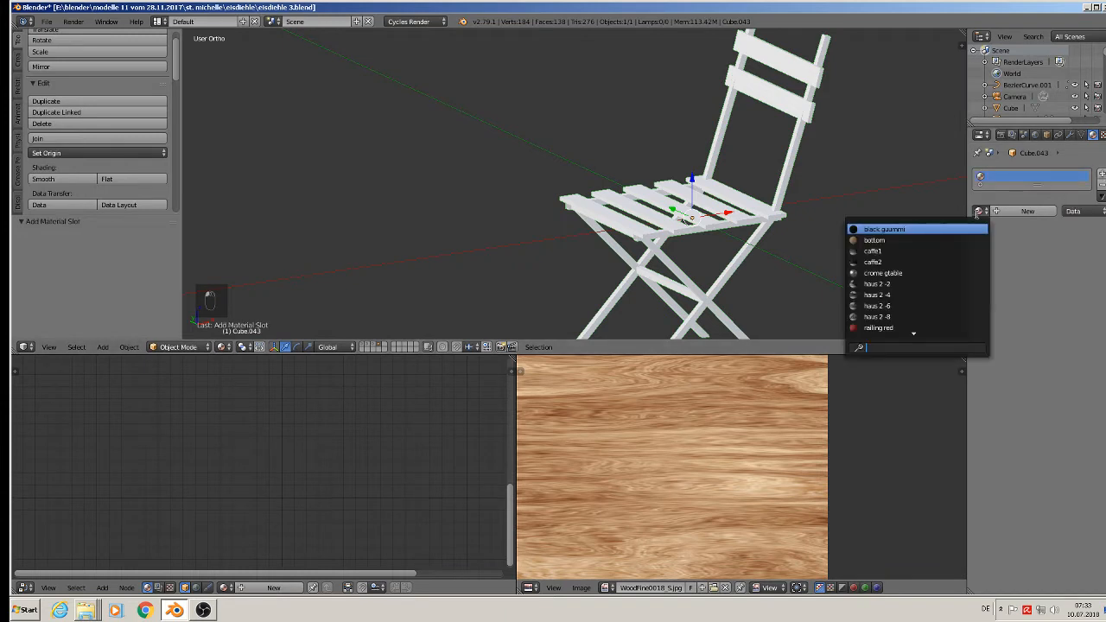
pyautogui.click(950, 273)
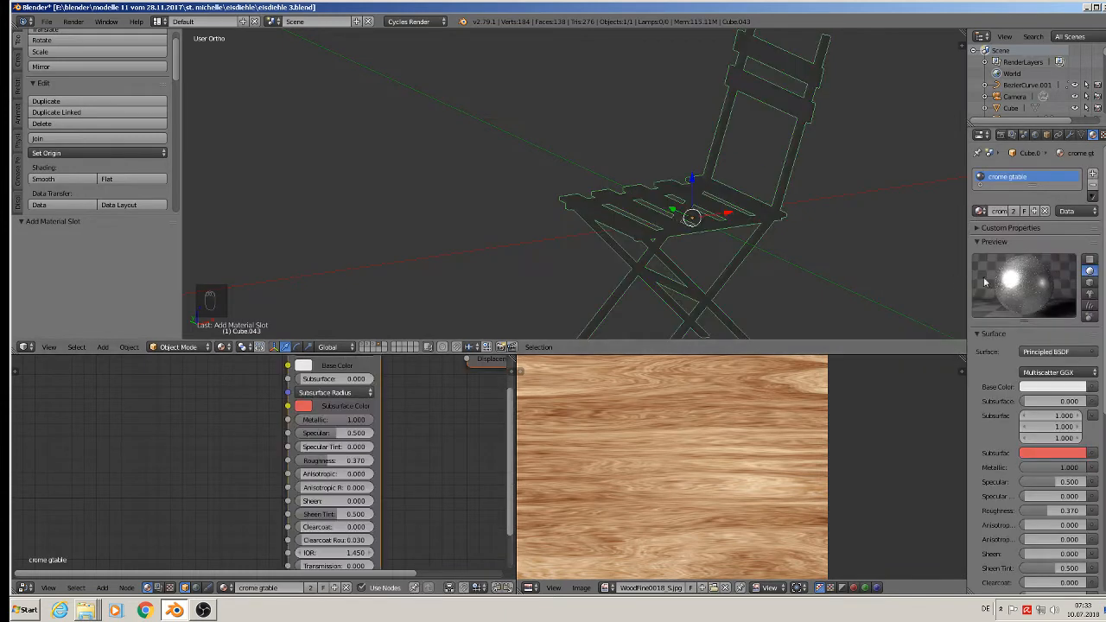
# - Add a second material named chair wood to the chair and set its surface shader to Principled BSDF
pyautogui.click(1102, 176)
pyautogui.click(1027, 238)
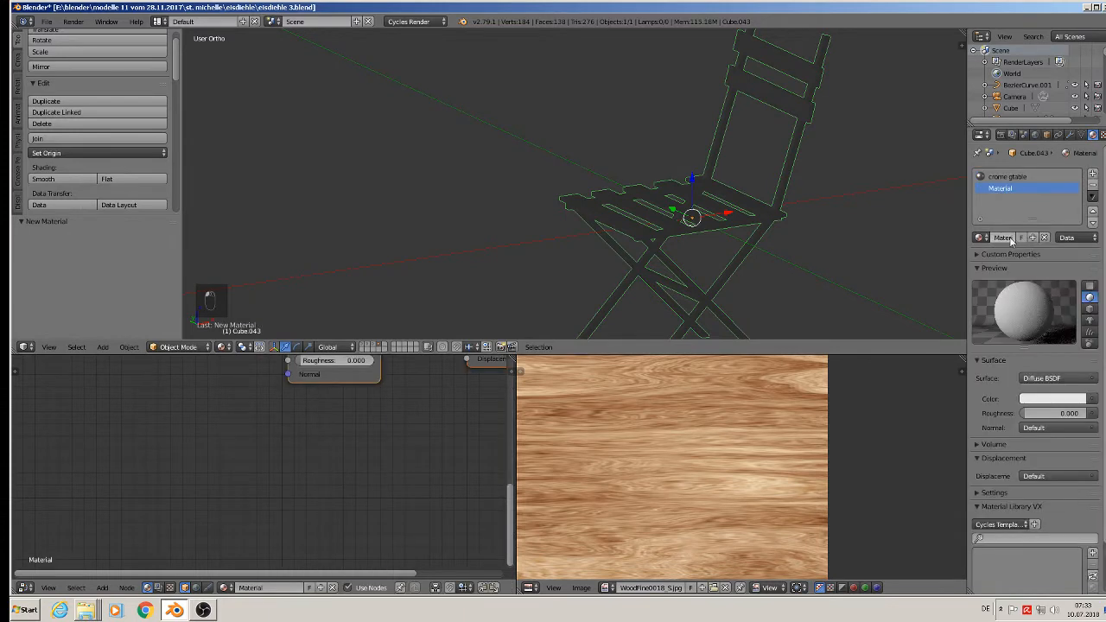
pyautogui.click(1006, 238)
pyautogui.write('chair wood')
pyautogui.press('Return')
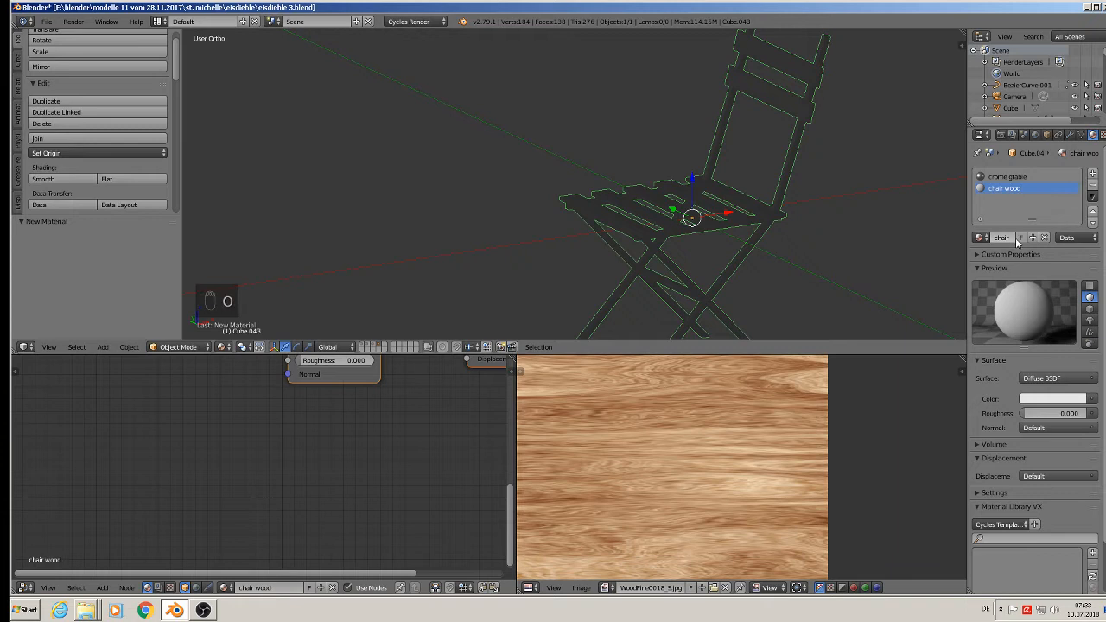
pyautogui.click(1054, 379)
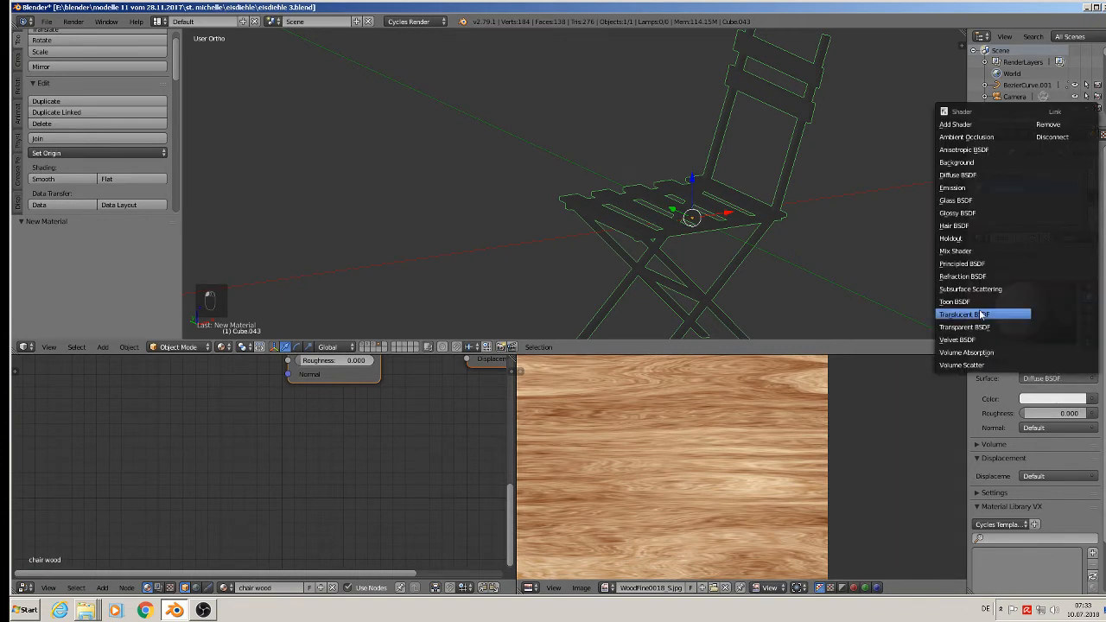
pyautogui.click(947, 262)
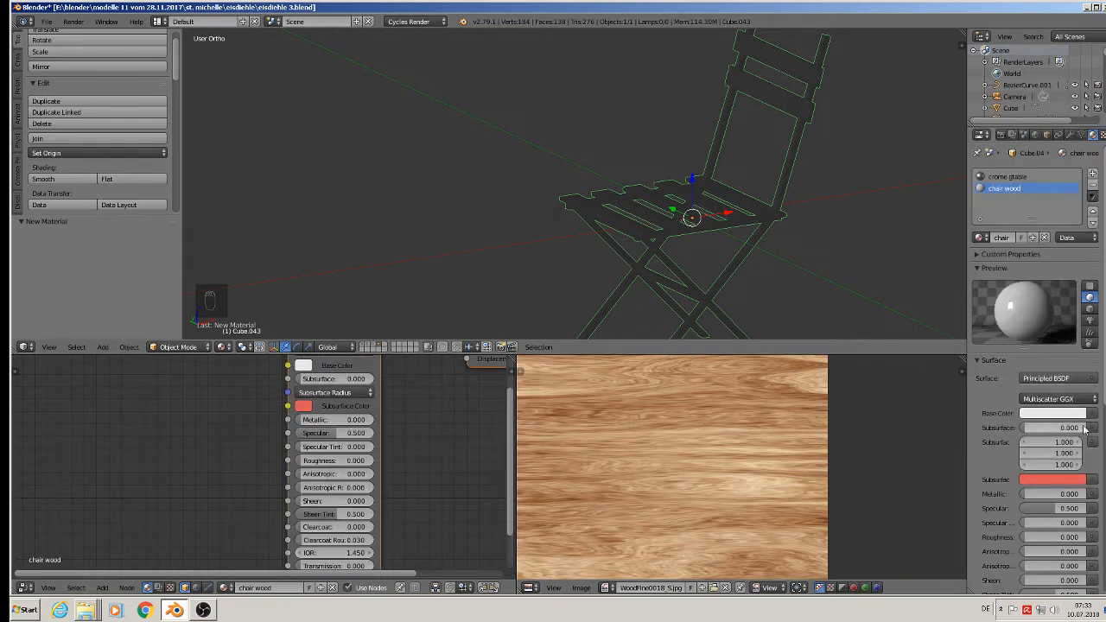
# - Give chair wood's base color an Image Texture node and feed its vector input from the copied mapping nodes
pyautogui.click(1045, 413)
pyautogui.click(1094, 414)
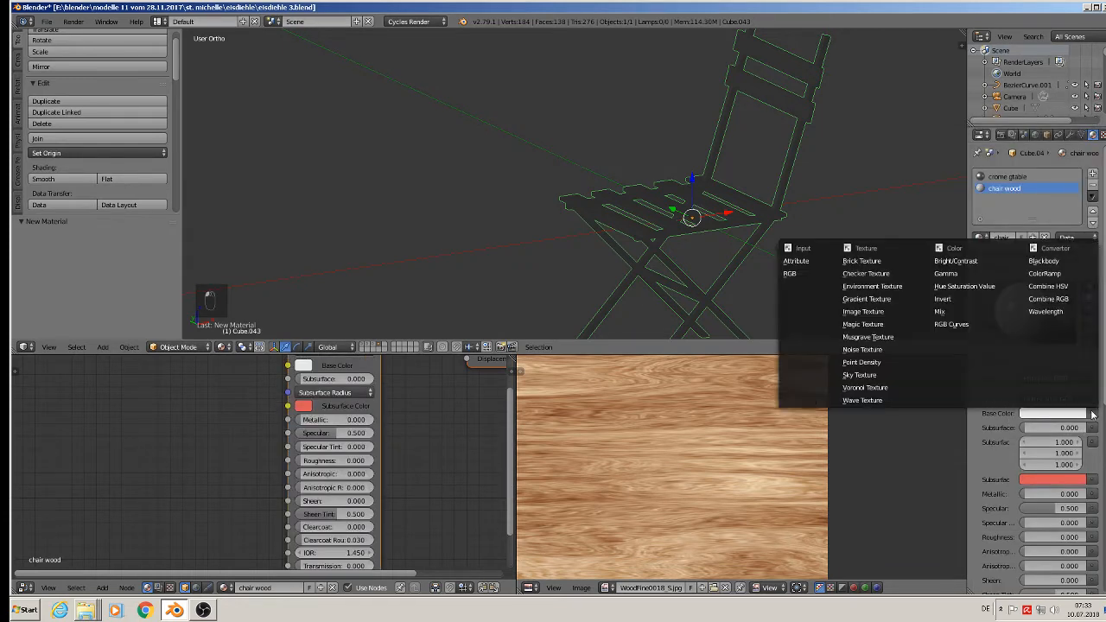
pyautogui.click(868, 313)
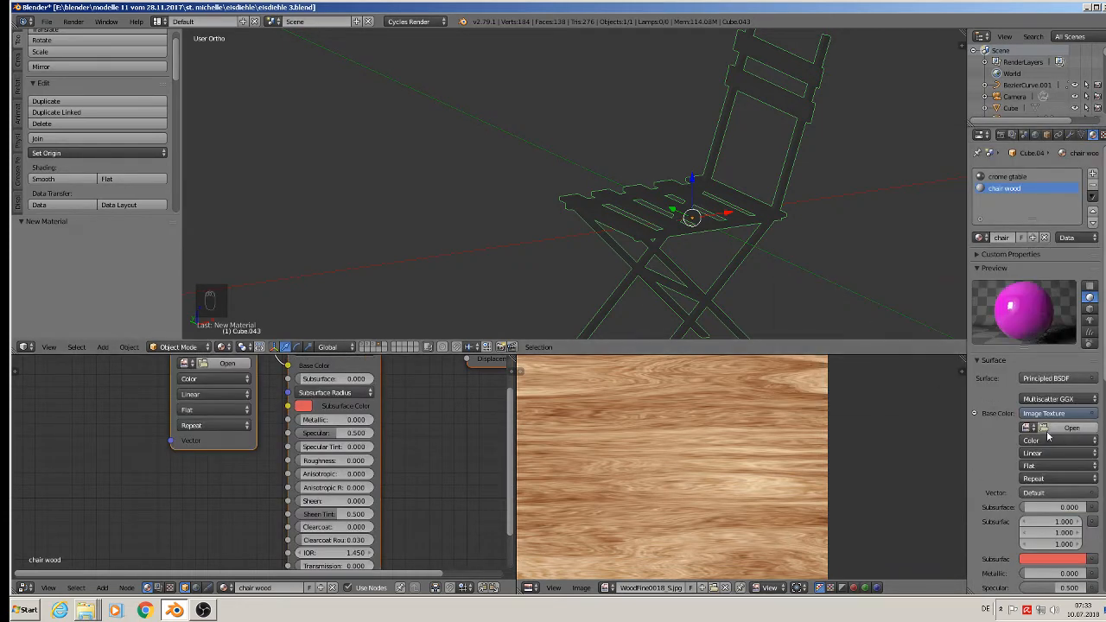
pyautogui.scroll(-4, 206, 469)
pyautogui.scroll(-1, 205, 467)
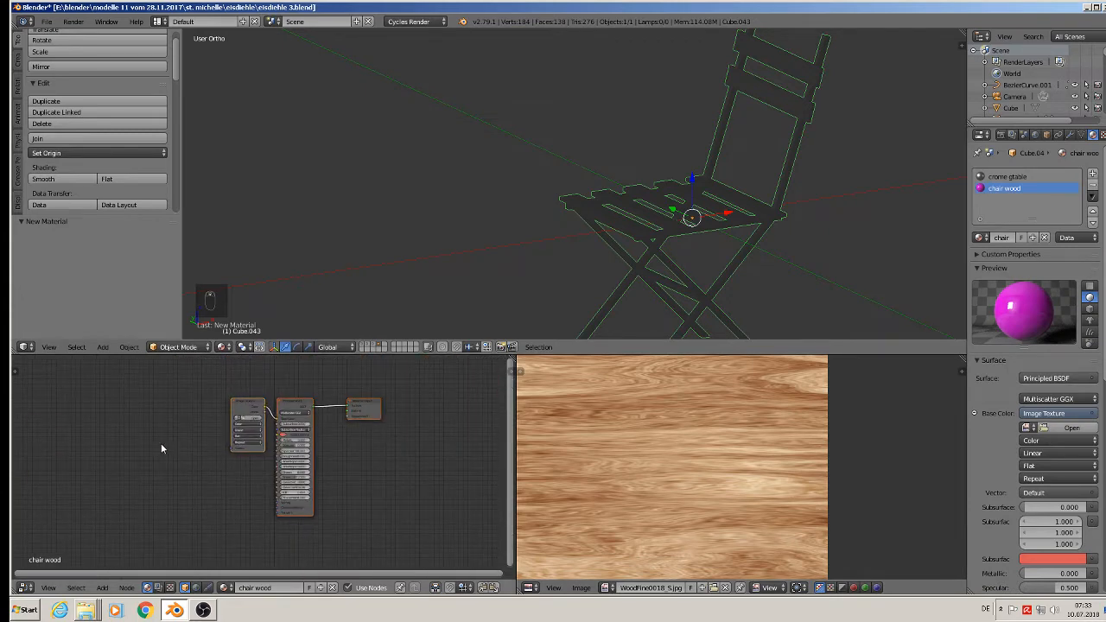
pyautogui.hotkey('ctrl', 'v')
pyautogui.moveTo(158, 421); pyautogui.dragTo(233, 447)
pyautogui.scroll(2, 234, 447)
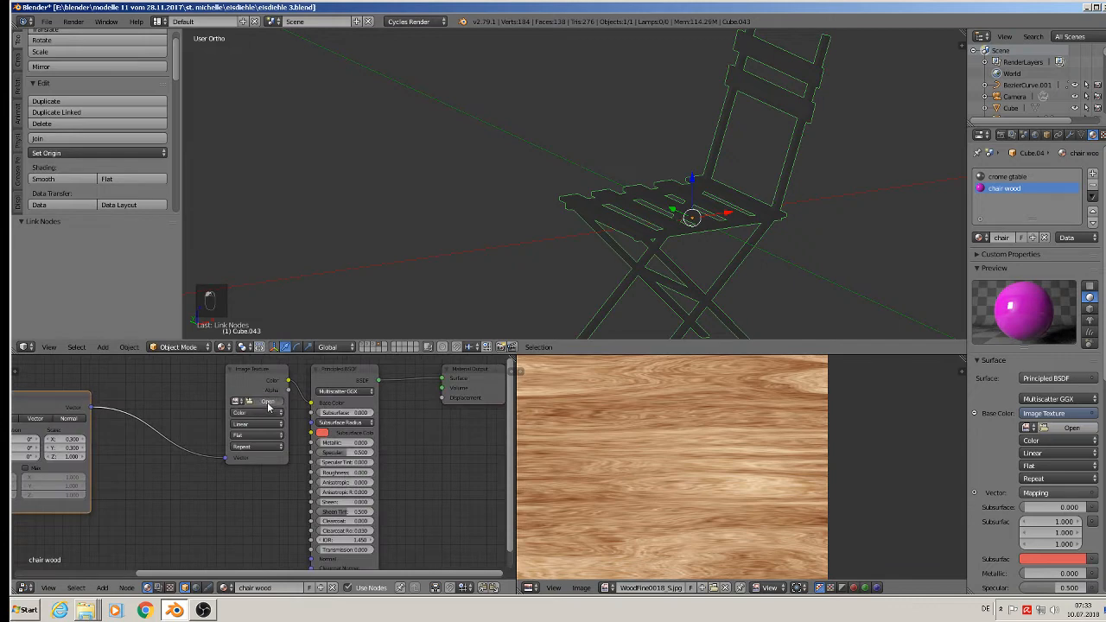
# - Load WoodFine0018_S.jpg from the textur folder into the chair wood image texture
pyautogui.click(258, 403)
pyautogui.click(44, 267)
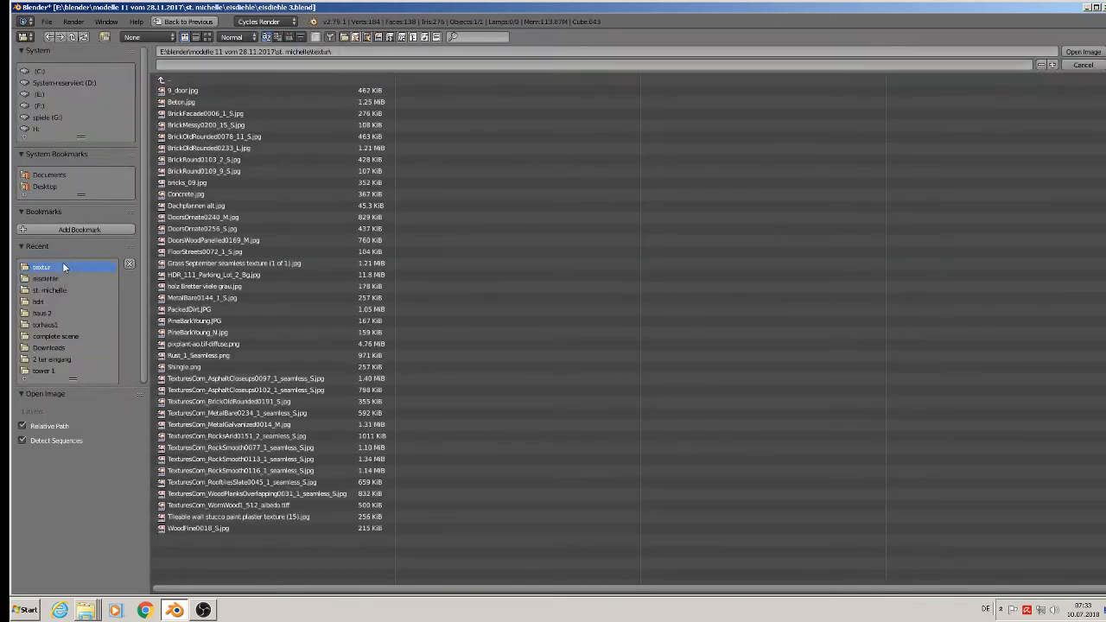
pyautogui.click(195, 36)
pyautogui.click(208, 37)
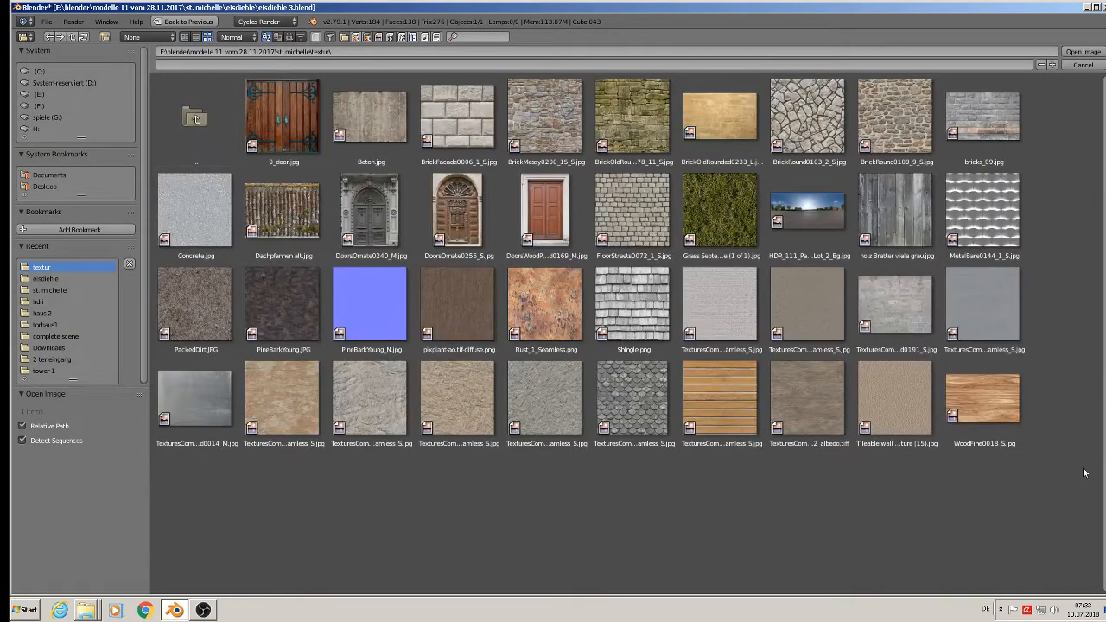
pyautogui.doubleClick(986, 402)
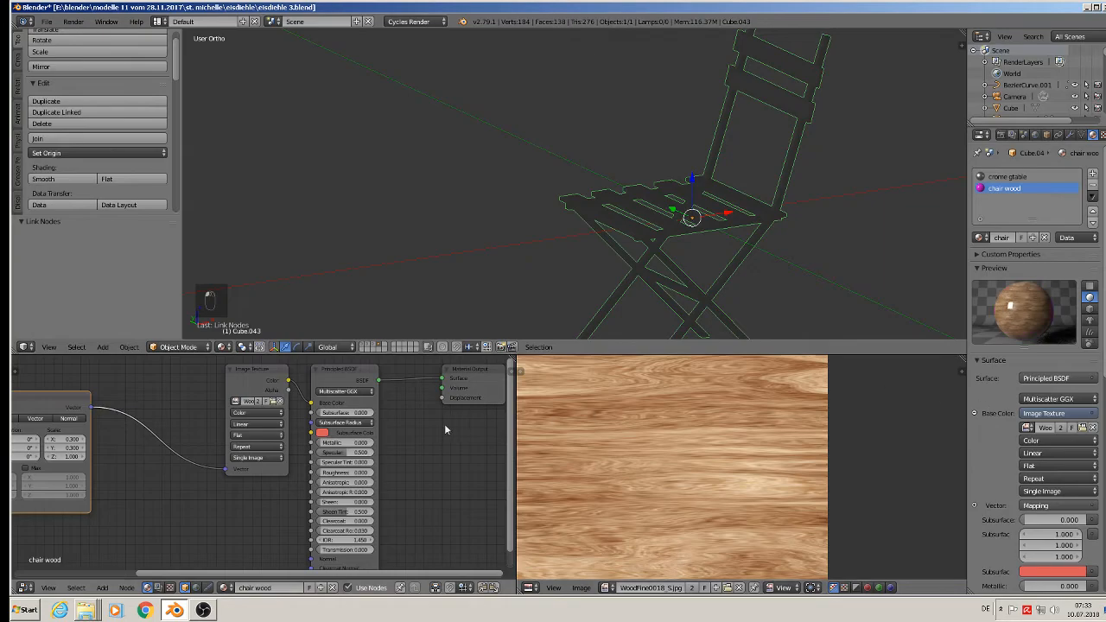
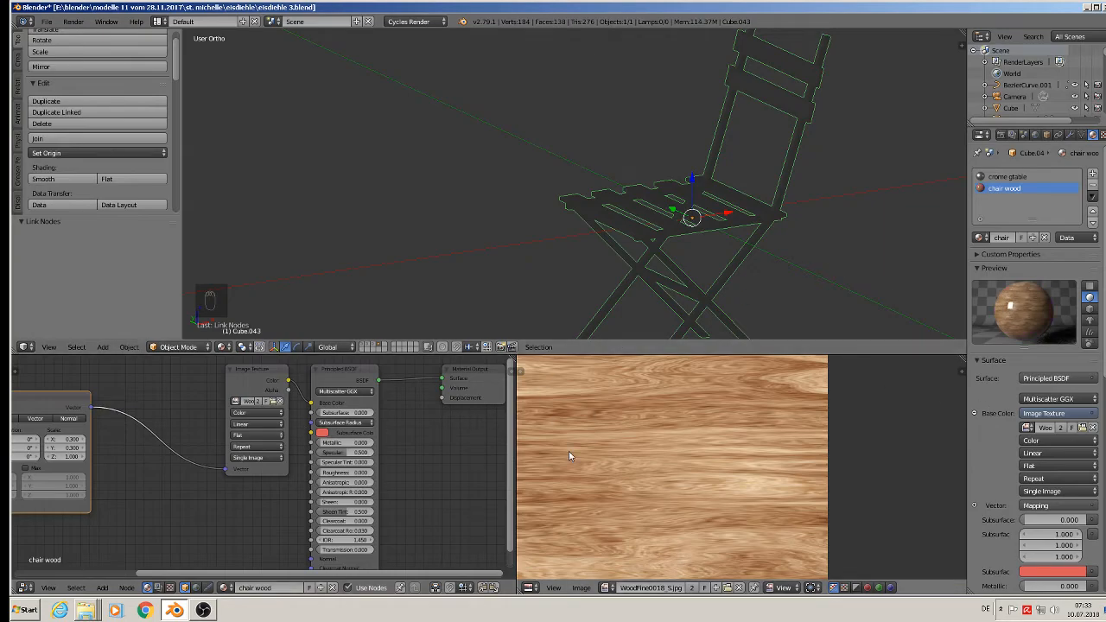
# - Set the chair wood shader's roughness to 0.967
pyautogui.scroll(3, 334, 486)
pyautogui.moveTo(344, 471); pyautogui.dragTo(384, 471)
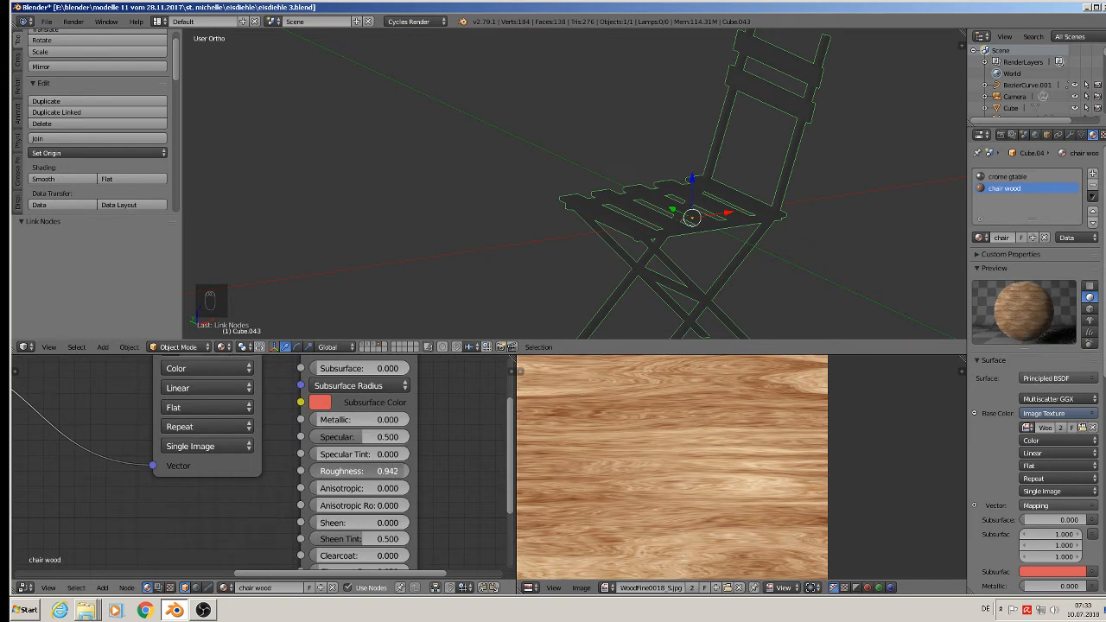
pyautogui.scroll(-2, 734, 230)
pyautogui.scroll(2, 728, 215)
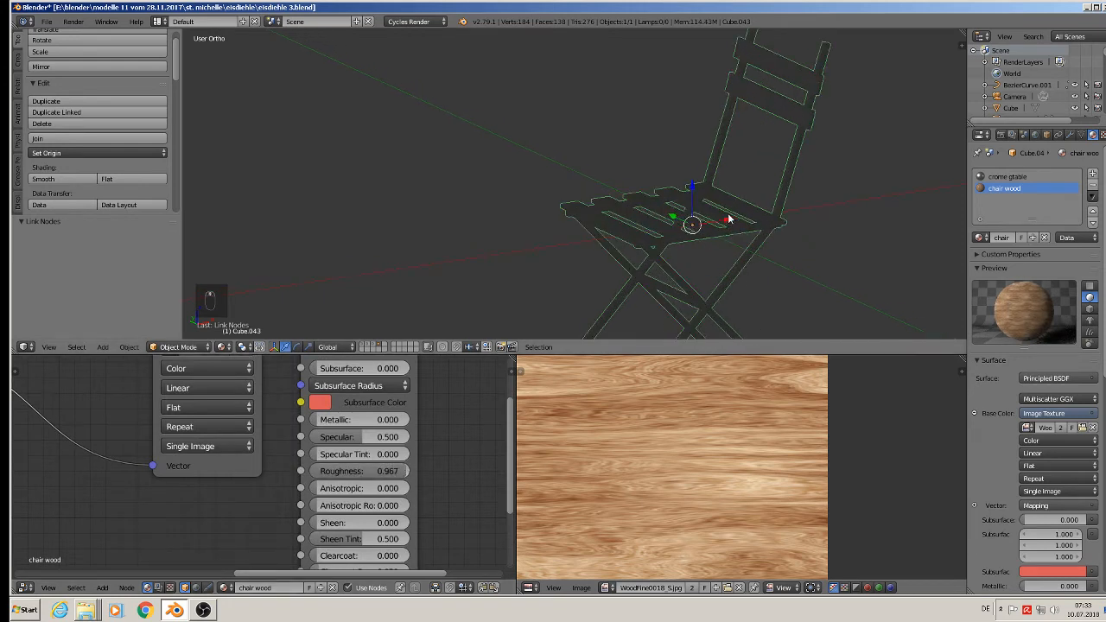
# - In the chair's mesh, clear the selection and select the five seat slats and both backrest slats as linked pieces
pyautogui.press('Tab')
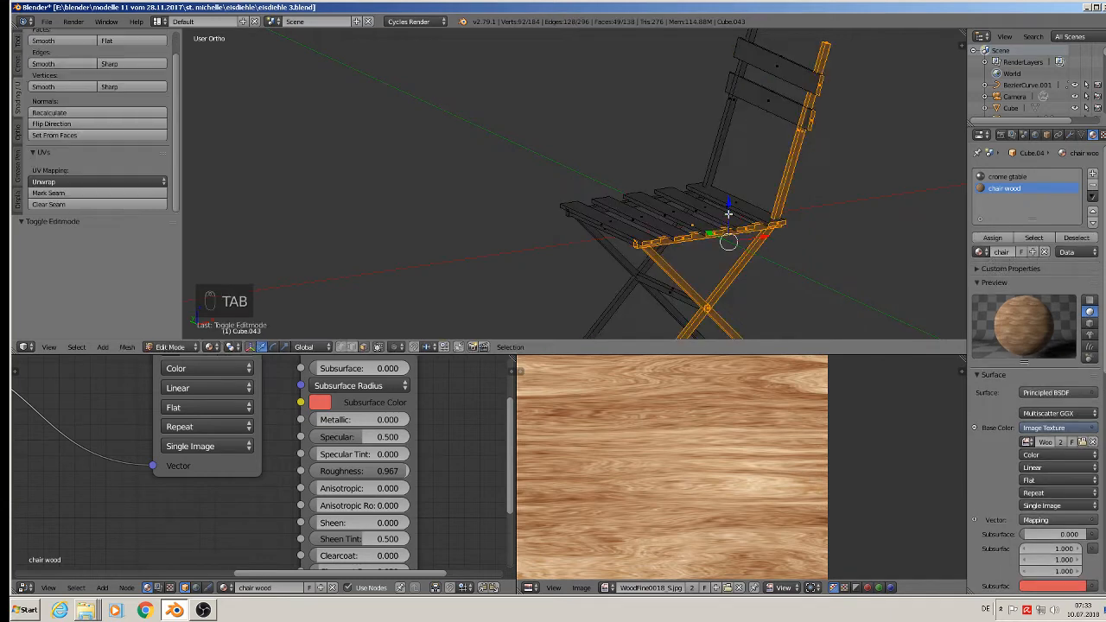
pyautogui.press('a')
pyautogui.press('a')
pyautogui.scroll(2, 656, 239)
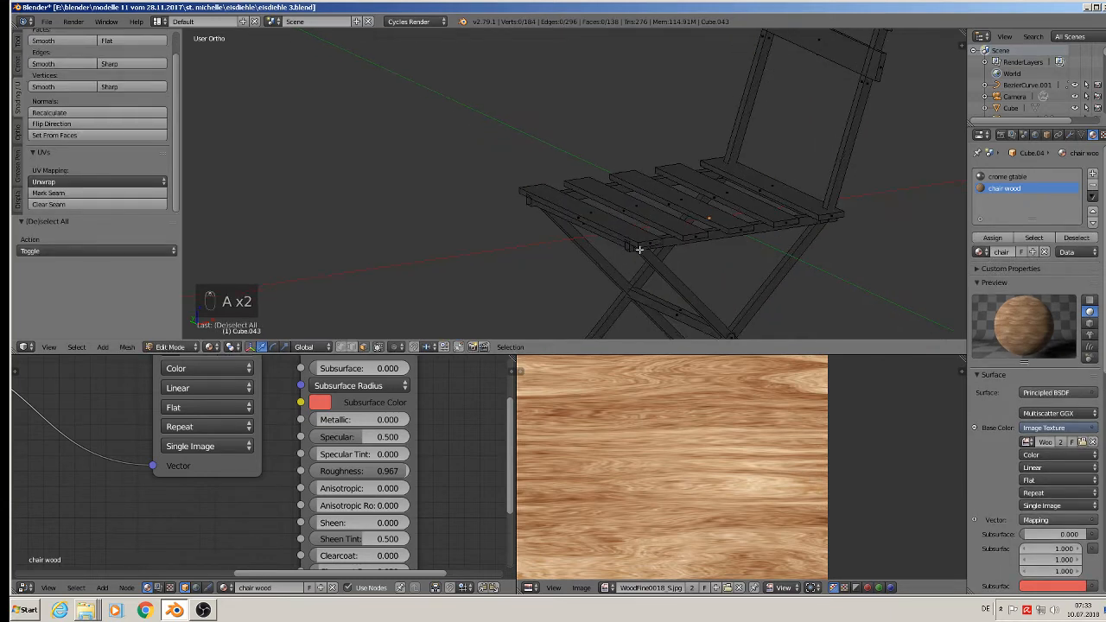
pyautogui.press('l')
pyautogui.press('l')
pyautogui.press('l')
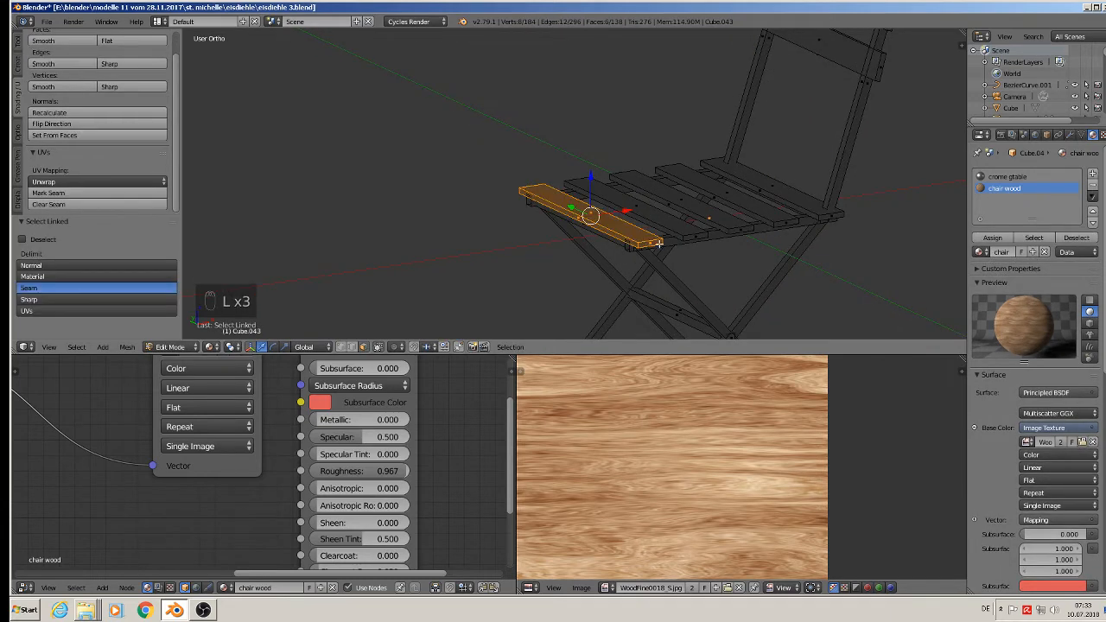
pyautogui.press('l')
pyautogui.press('l')
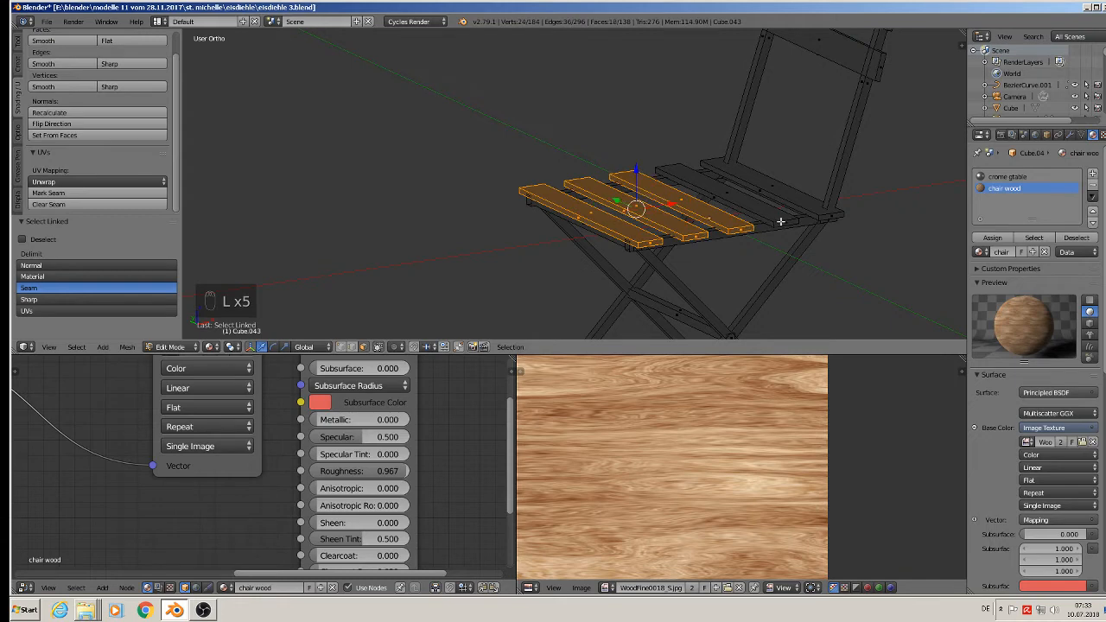
pyautogui.press('l')
pyautogui.press('l')
pyautogui.press('l')
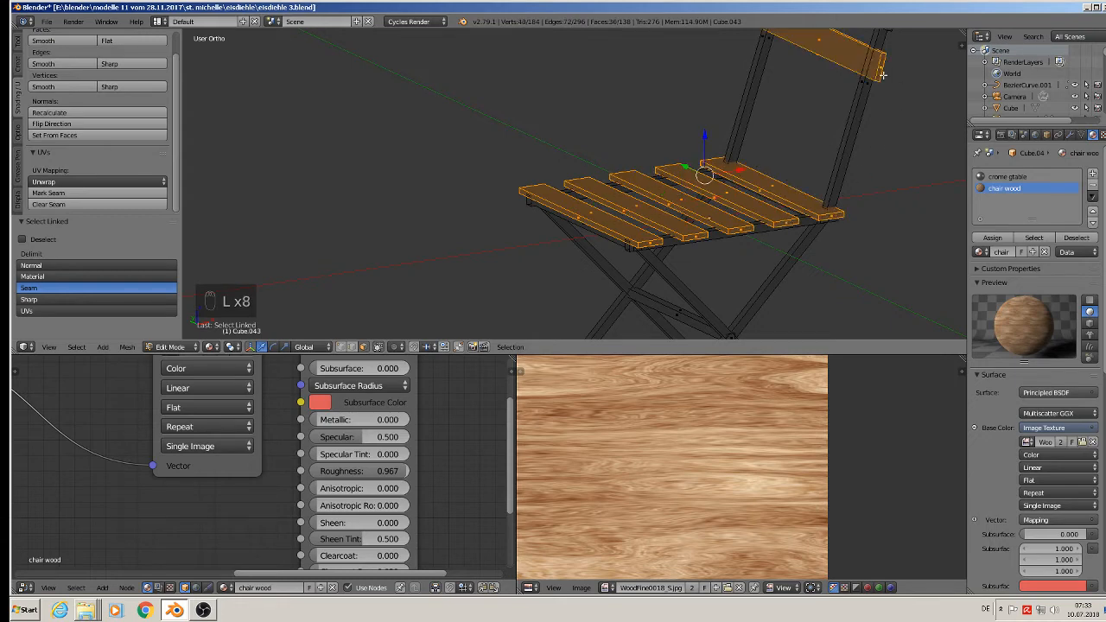
pyautogui.moveTo(883, 170); pyautogui.dragTo(765, 210, button='middle')
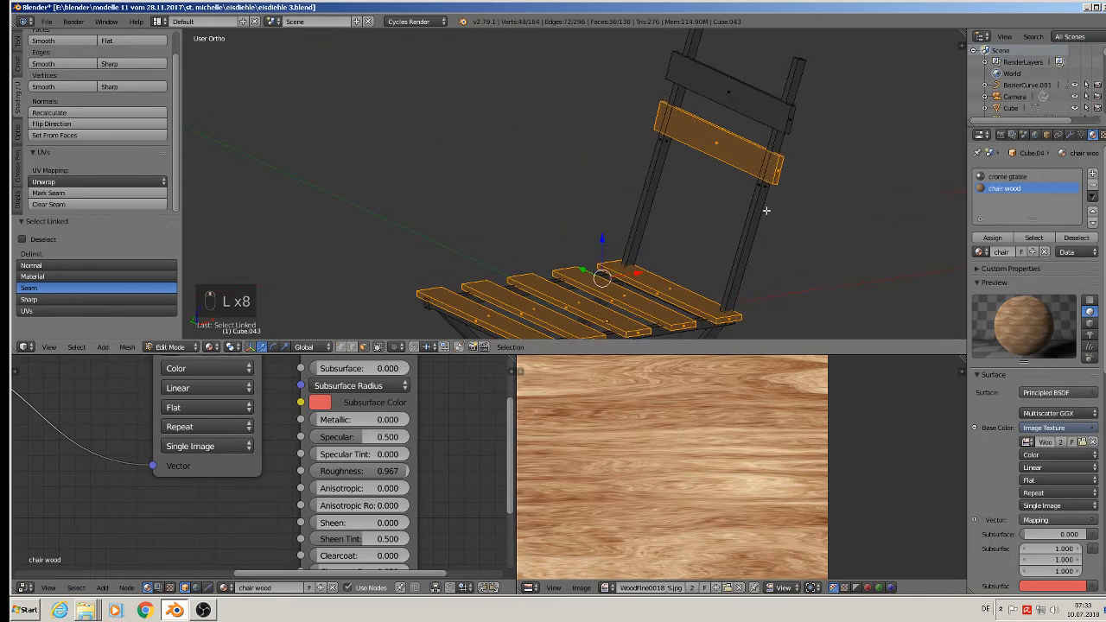
pyautogui.press('l')
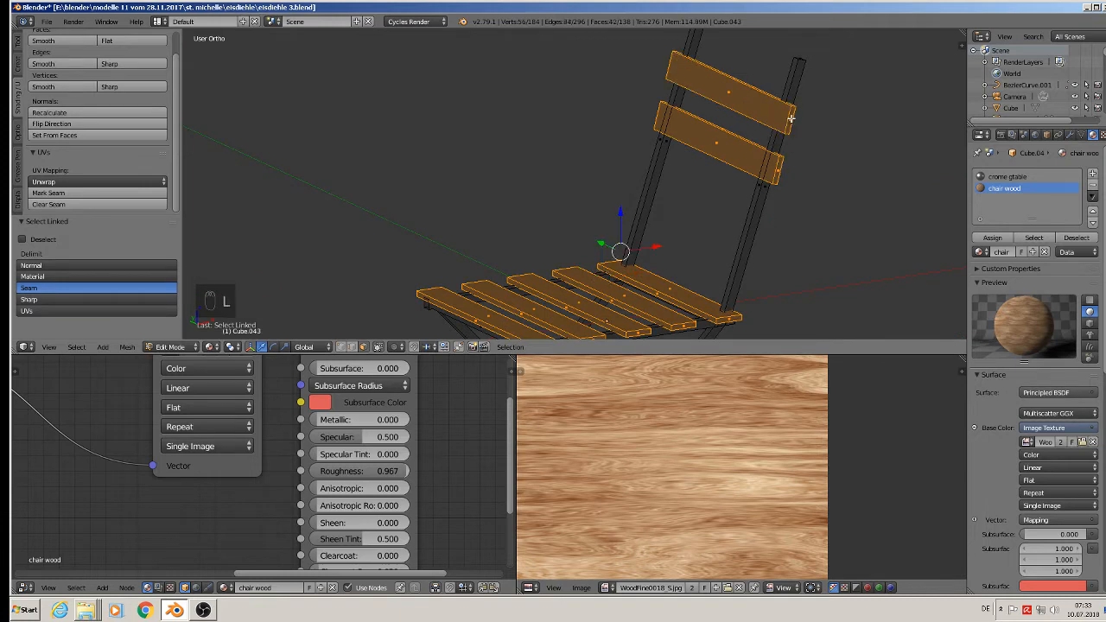
pyautogui.moveTo(691, 287); pyautogui.dragTo(639, 271, button='middle')
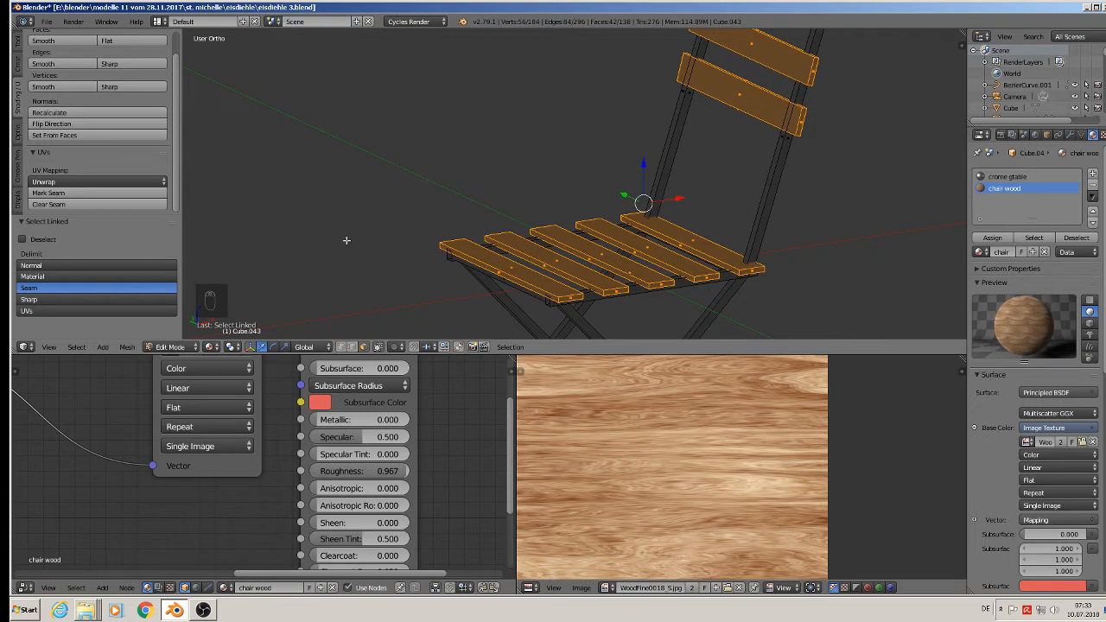
# - Mark seams on the selected slats and unwrap them with Cube Projection
pyautogui.click(96, 193)
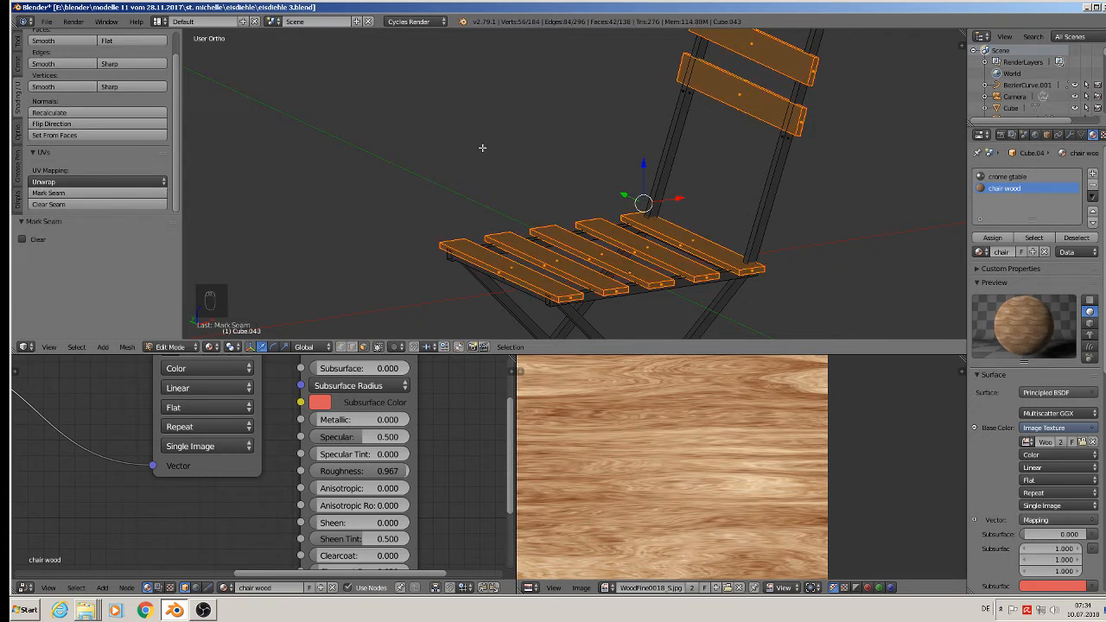
pyautogui.press('u')
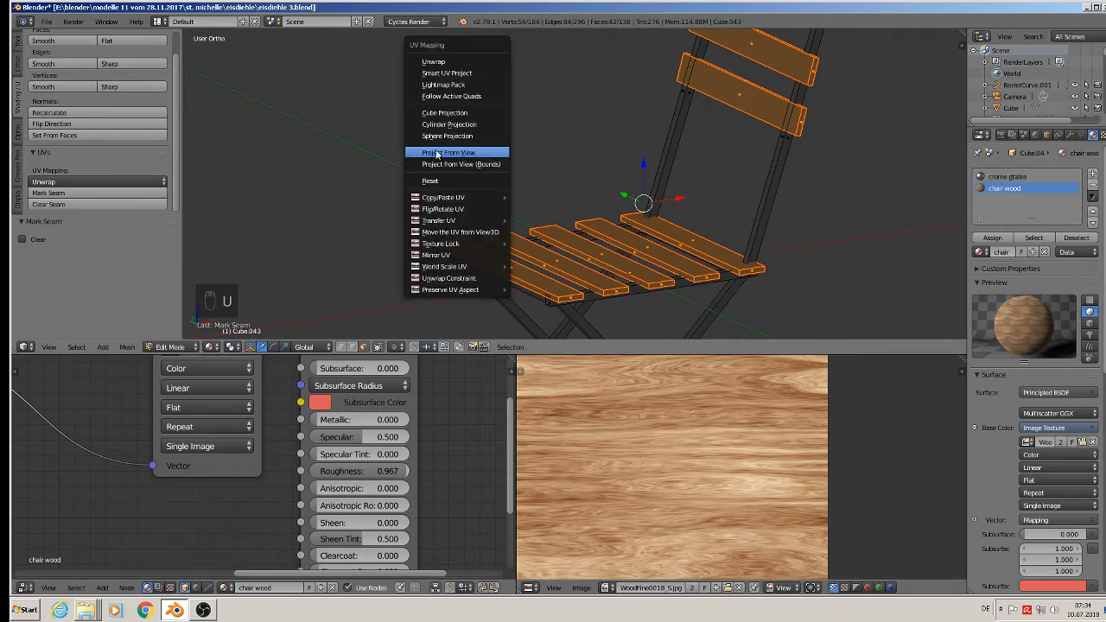
pyautogui.click(445, 113)
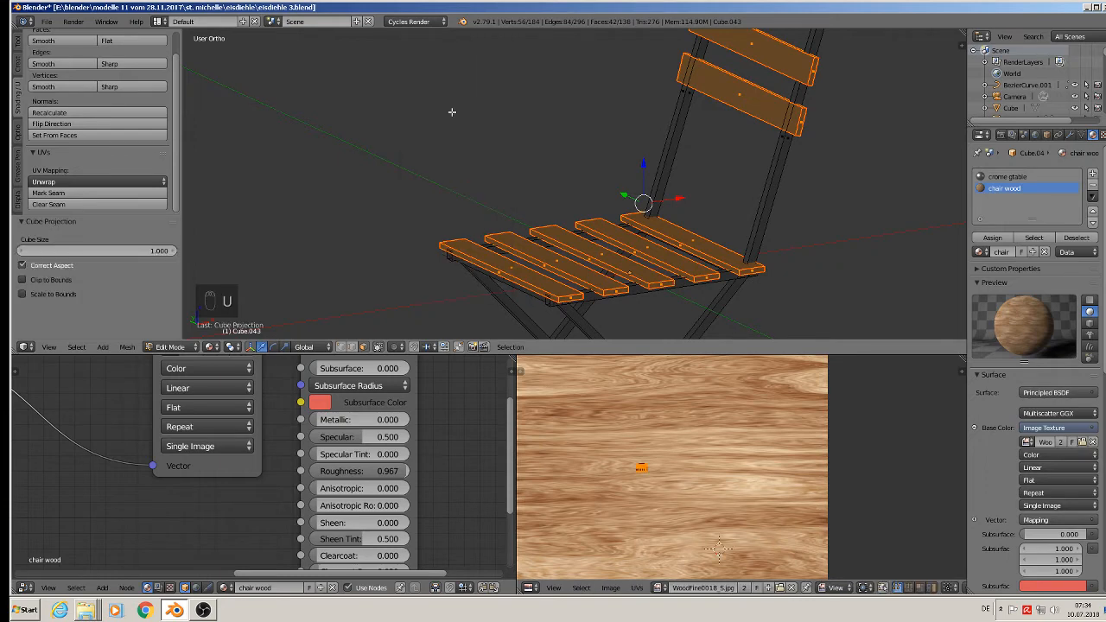
# - Assign the chair wood material to the selected seat and backrest slats
pyautogui.click(991, 238)
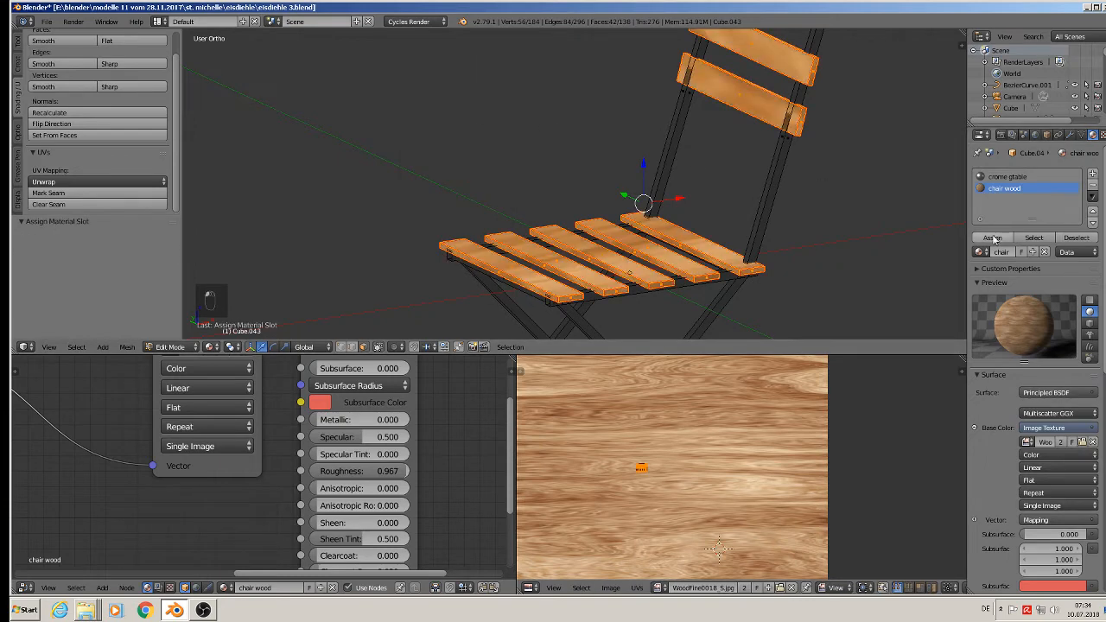
pyautogui.moveTo(686, 279); pyautogui.dragTo(700, 310, button='middle')
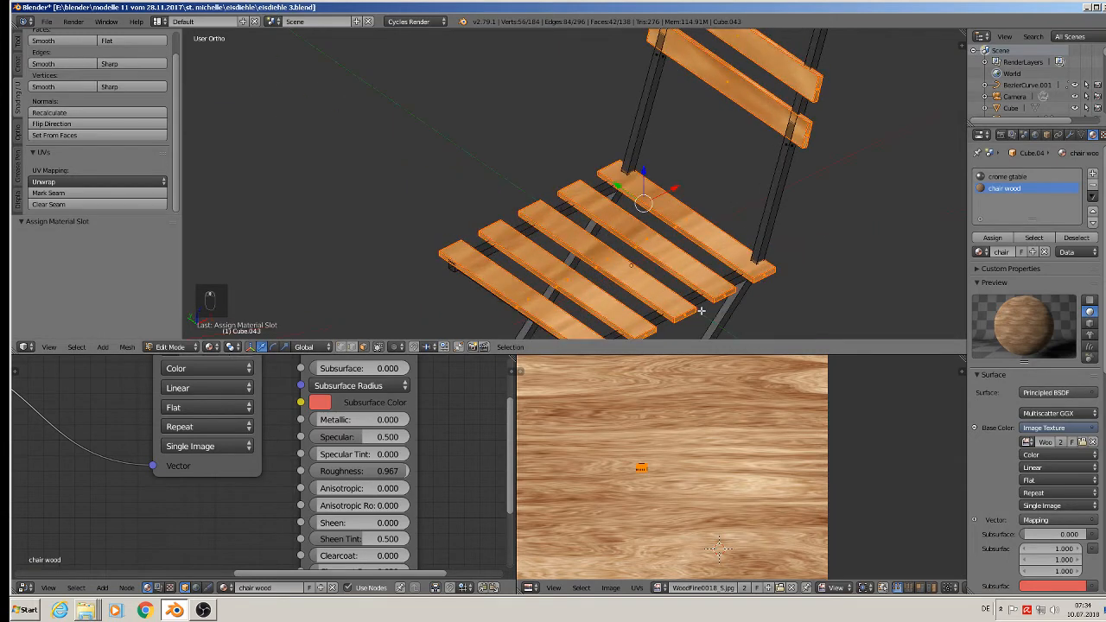
pyautogui.scroll(3, 701, 311)
pyautogui.scroll(-2, 700, 311)
pyautogui.scroll(-5, 265, 457)
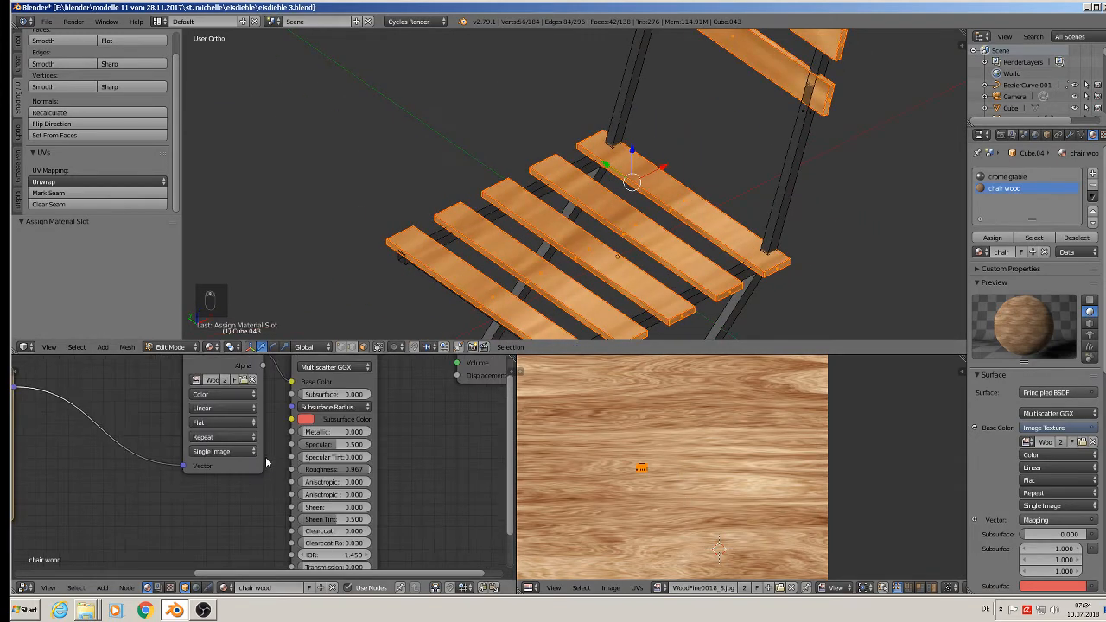
# - Rotate the slats' UVs by 90° and scale them up by about 16.938 over the wood image
pyautogui.scroll(3, 293, 461)
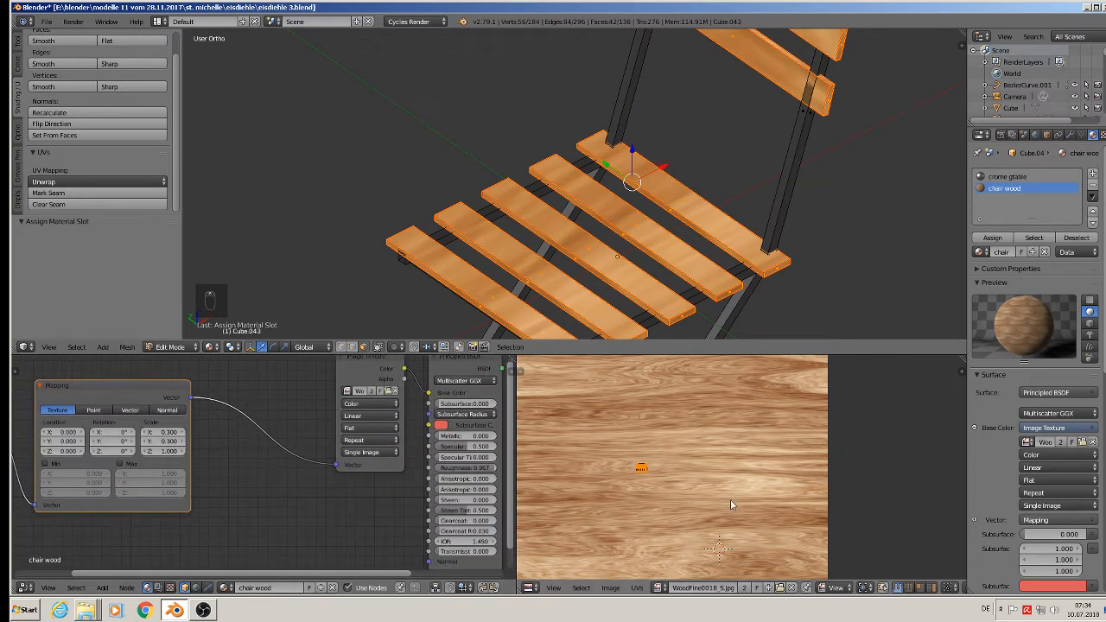
pyautogui.write('r90')
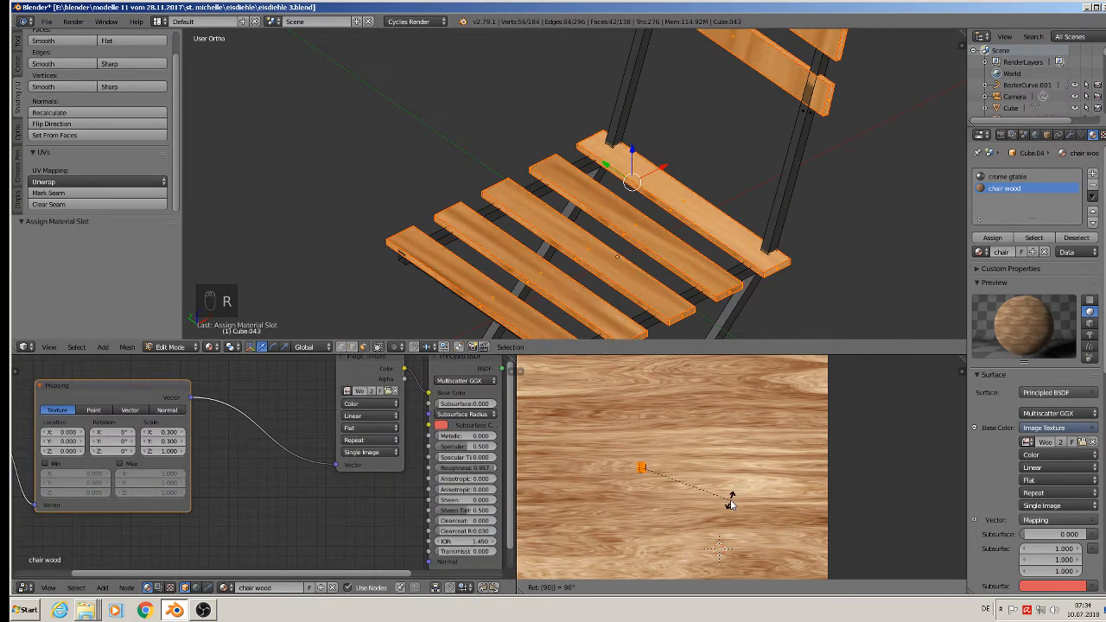
pyautogui.press('Return')
pyautogui.press('s')
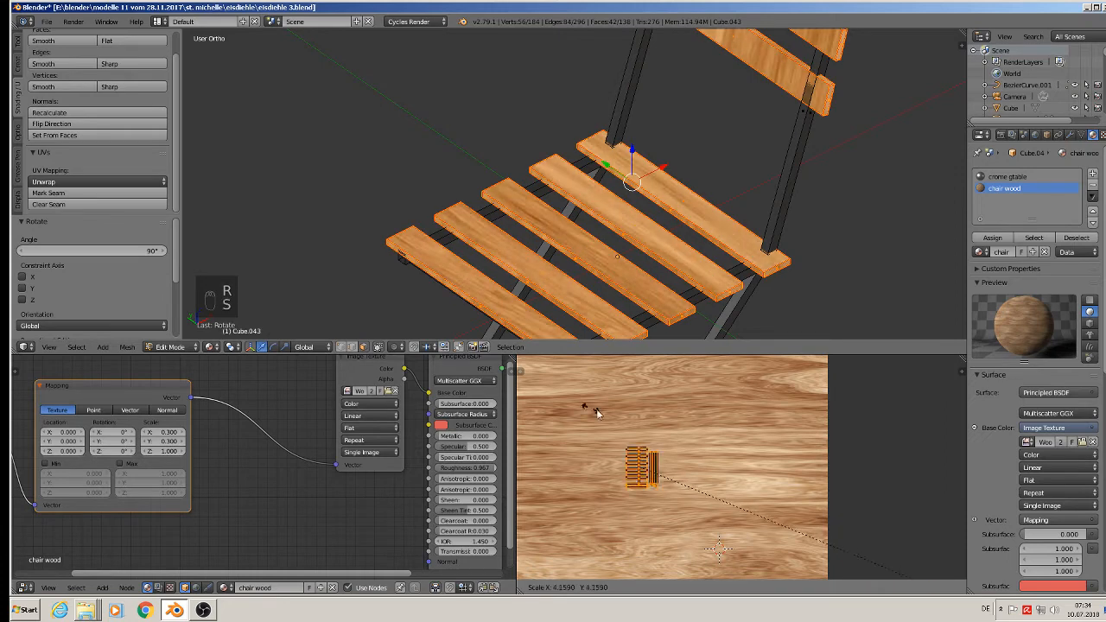
pyautogui.click(914, 543)
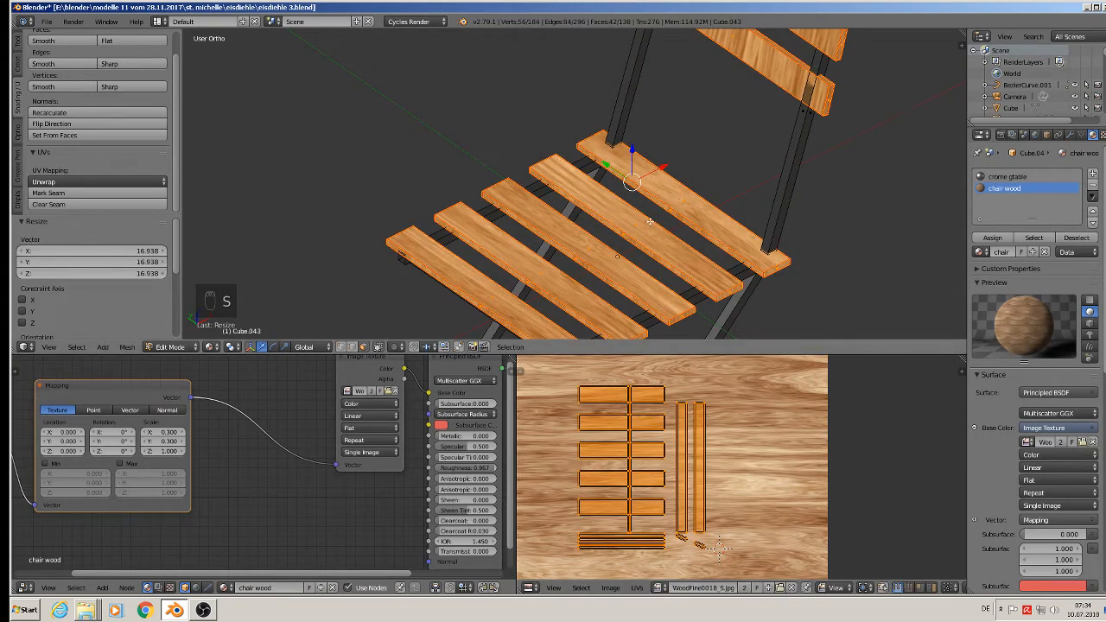
pyautogui.moveTo(734, 174); pyautogui.dragTo(676, 304, button='middle')
pyautogui.press('Tab')
pyautogui.moveTo(671, 239); pyautogui.dragTo(642, 330, button='middle')
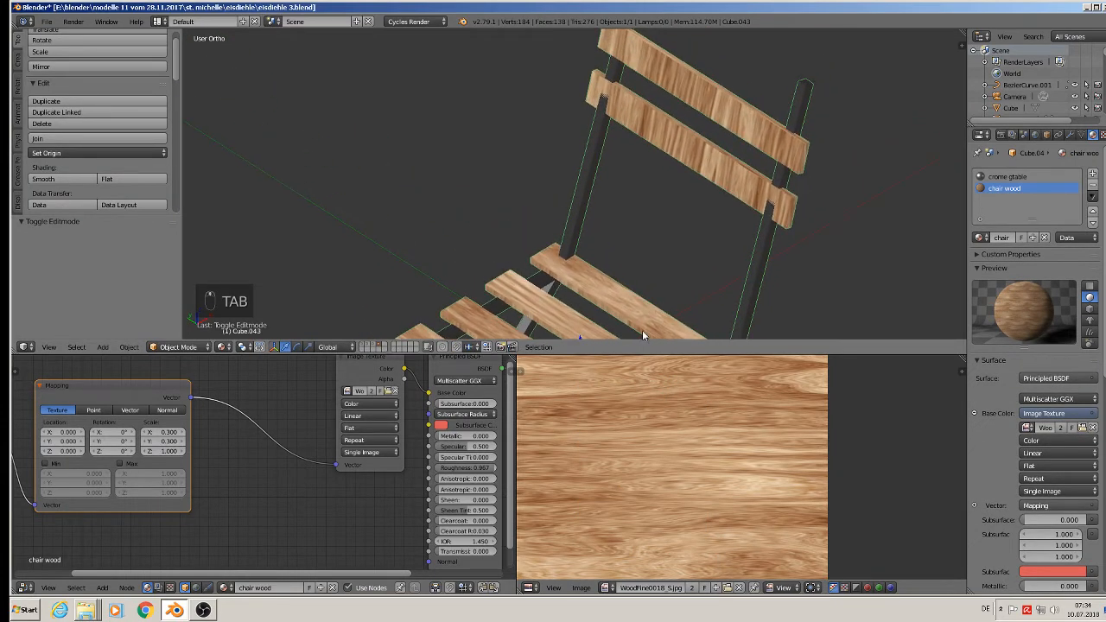
# - Select the front and rear faces of both backrest slats and rotate their UVs by 90° so the grain runs lengthwise
pyautogui.press('Tab')
pyautogui.rightClick(685, 147)
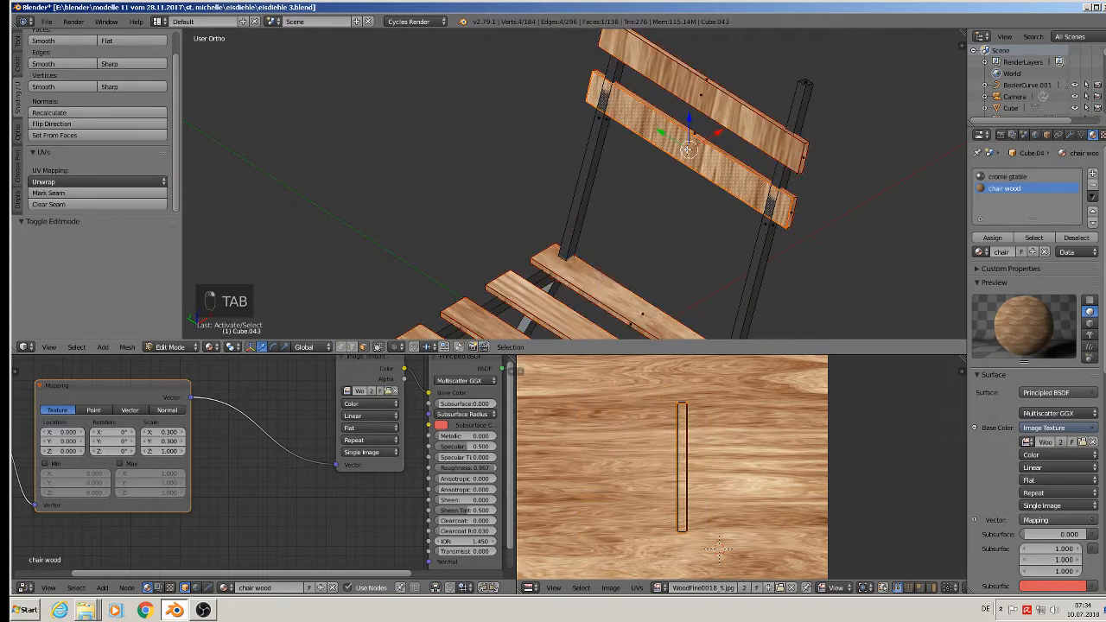
pyautogui.keyDown('shift'); pyautogui.rightClick(719, 103); pyautogui.keyUp('shift')
pyautogui.moveTo(728, 113); pyautogui.dragTo(648, 140, button='middle')
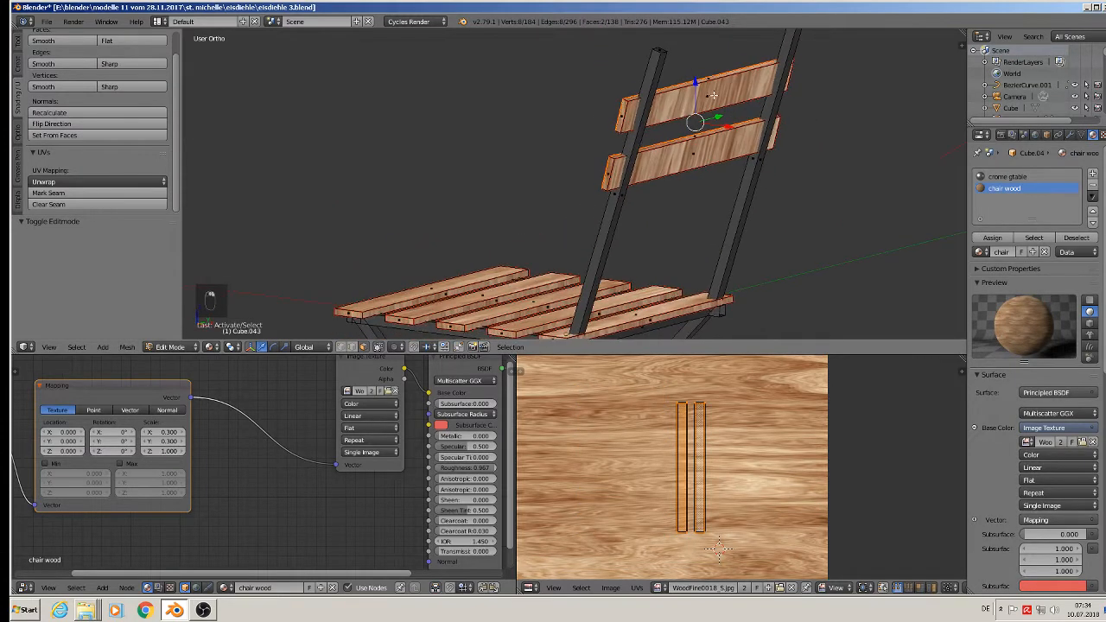
pyautogui.keyDown('shift'); pyautogui.rightClick(714, 102); pyautogui.keyUp('shift')
pyautogui.keyDown('shift'); pyautogui.rightClick(708, 160); pyautogui.keyUp('shift')
pyautogui.moveTo(720, 214); pyautogui.dragTo(825, 226, button='middle')
pyautogui.write('r90')
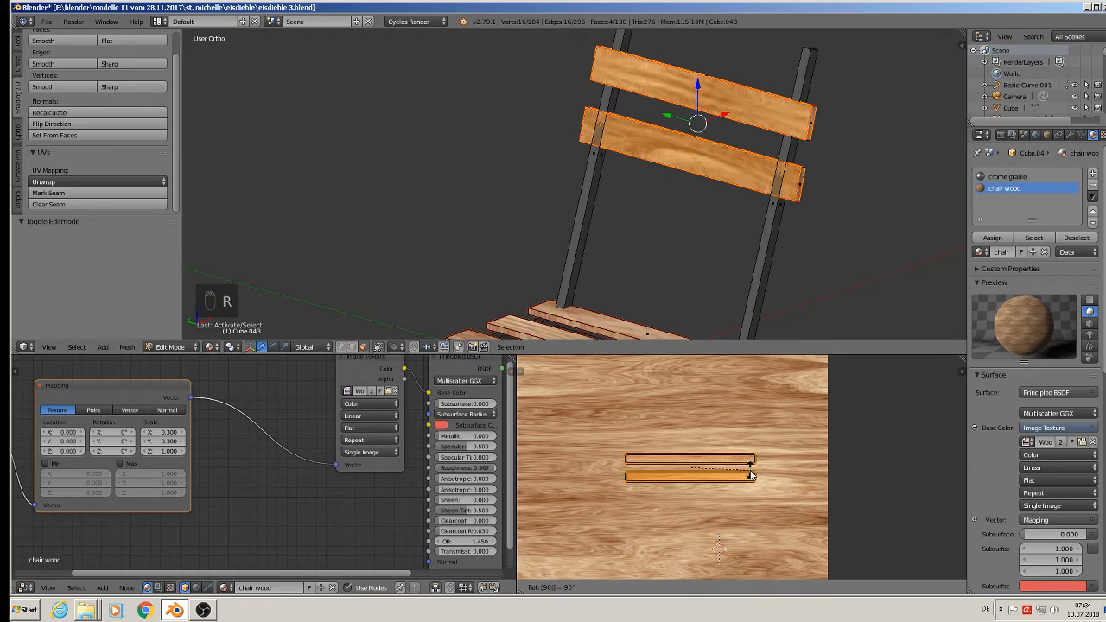
pyautogui.click(752, 475)
pyautogui.press('Tab')
# - Select the long front and rear edge faces of all five seat slats and rotate their UVs by 90° so the grain runs lengthwise
pyautogui.moveTo(753, 176); pyautogui.dragTo(697, 175, button='middle')
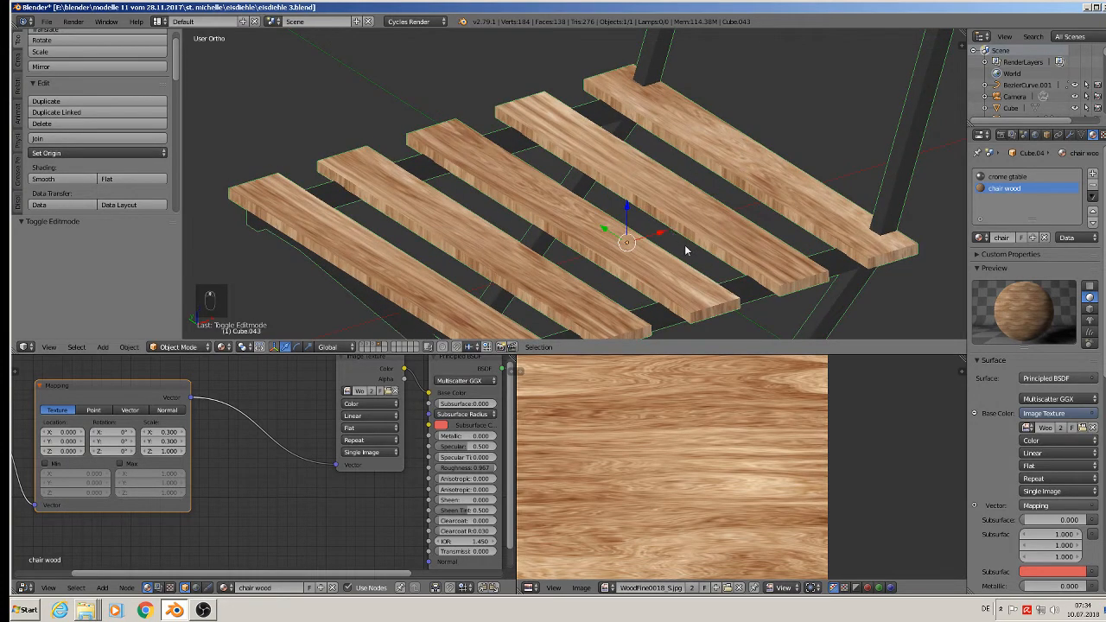
pyautogui.moveTo(630, 278); pyautogui.dragTo(492, 249, button='middle')
pyautogui.press('Tab')
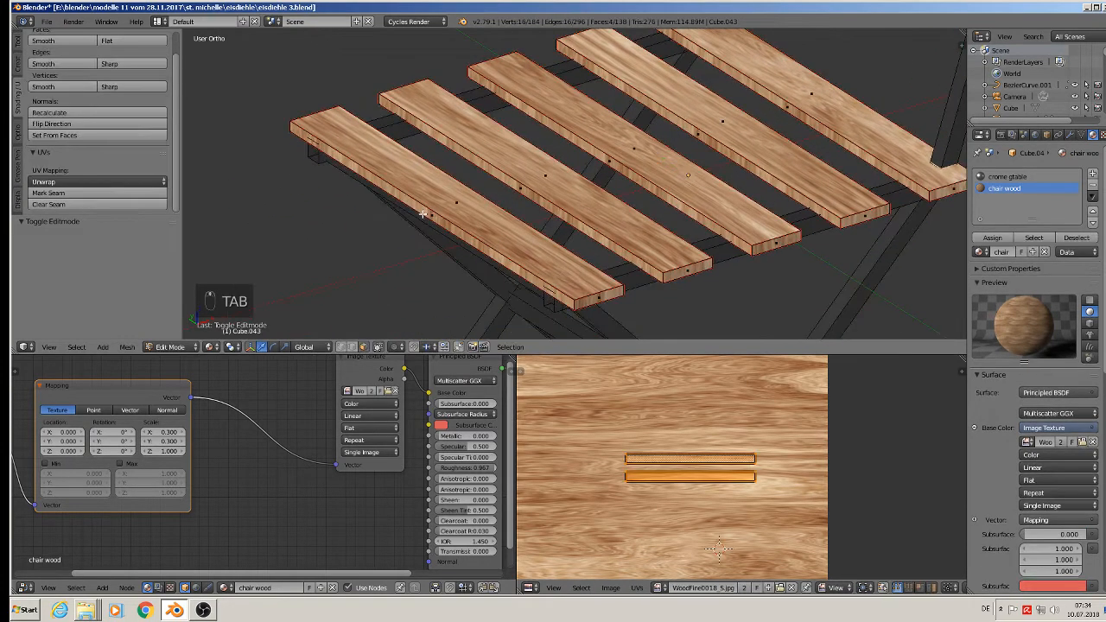
pyautogui.rightClick(432, 215)
pyautogui.keyDown('shift'); pyautogui.rightClick(521, 187); pyautogui.keyUp('shift')
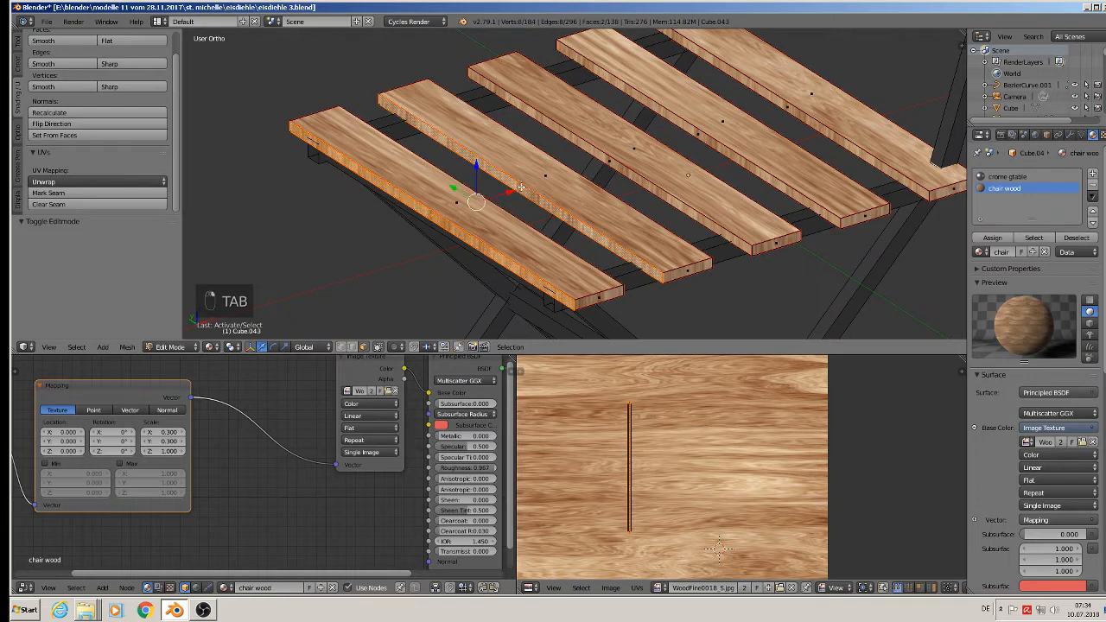
pyautogui.keyDown('shift'); pyautogui.rightClick(596, 153); pyautogui.keyUp('shift')
pyautogui.keyDown('shift'); pyautogui.rightClick(832, 115); pyautogui.keyUp('shift')
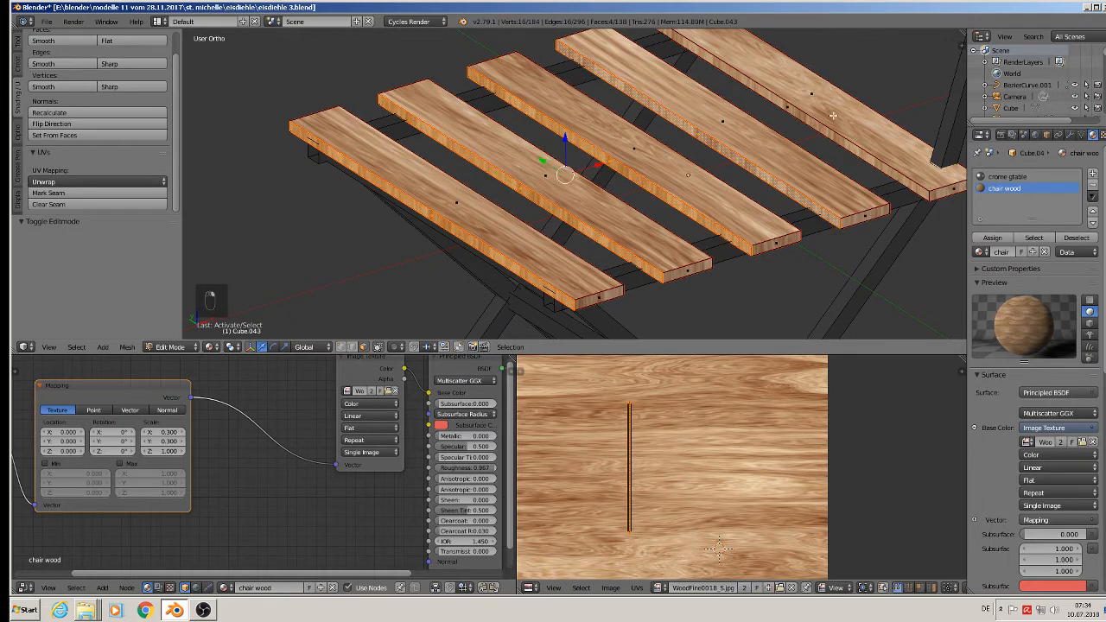
pyautogui.keyDown('shift'); pyautogui.rightClick(795, 110); pyautogui.keyUp('shift')
pyautogui.moveTo(793, 133); pyautogui.dragTo(691, 161, button='middle')
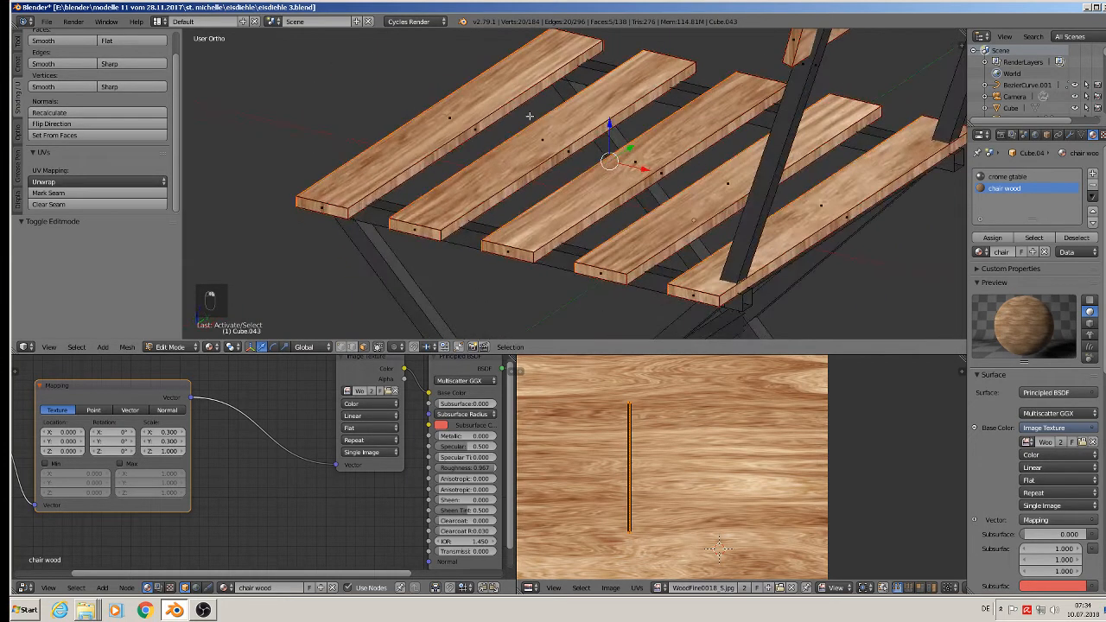
pyautogui.keyDown('shift'); pyautogui.rightClick(485, 122); pyautogui.keyUp('shift')
pyautogui.keyDown('shift'); pyautogui.rightClick(566, 155); pyautogui.keyUp('shift')
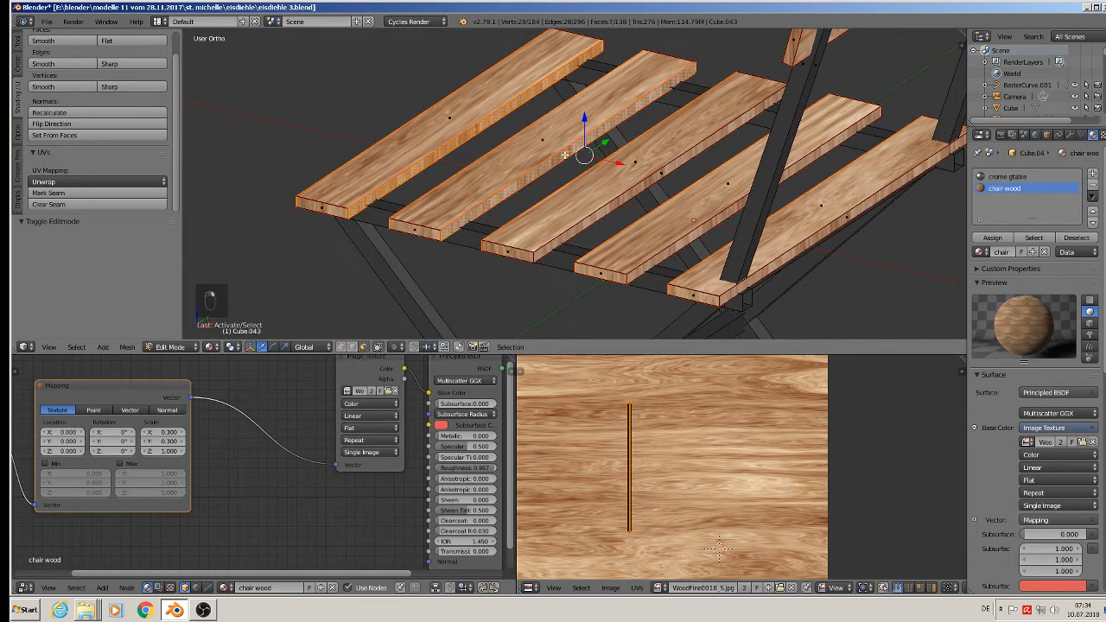
pyautogui.keyDown('shift'); pyautogui.rightClick(660, 174); pyautogui.keyUp('shift')
pyautogui.keyDown('shift'); pyautogui.rightClick(739, 202); pyautogui.keyUp('shift')
pyautogui.keyDown('shift'); pyautogui.rightClick(891, 236); pyautogui.keyUp('shift')
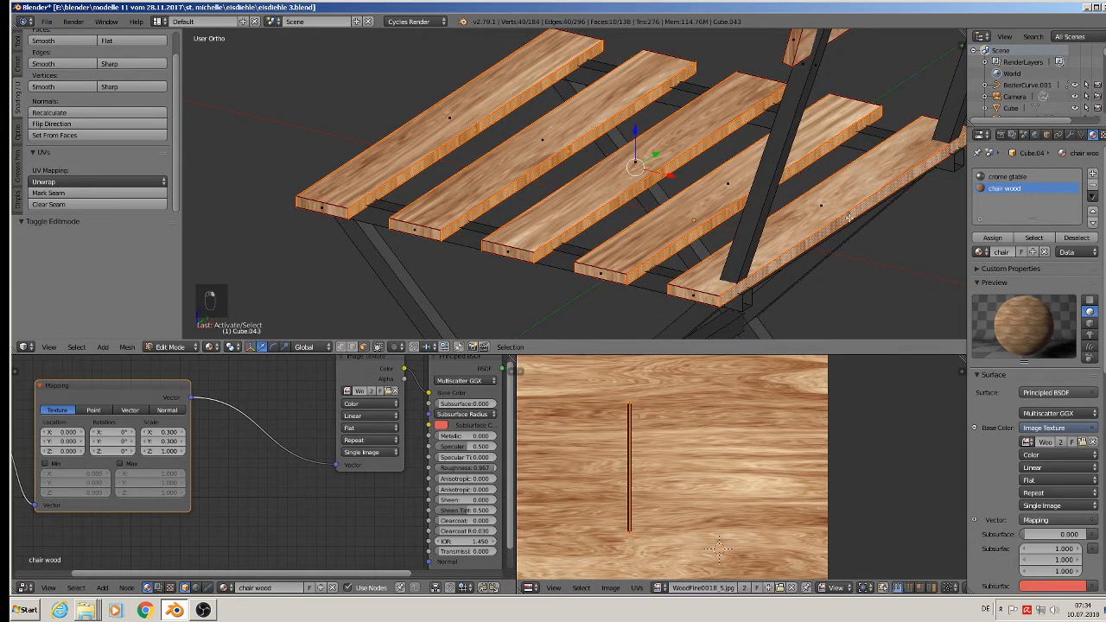
pyautogui.press('r')
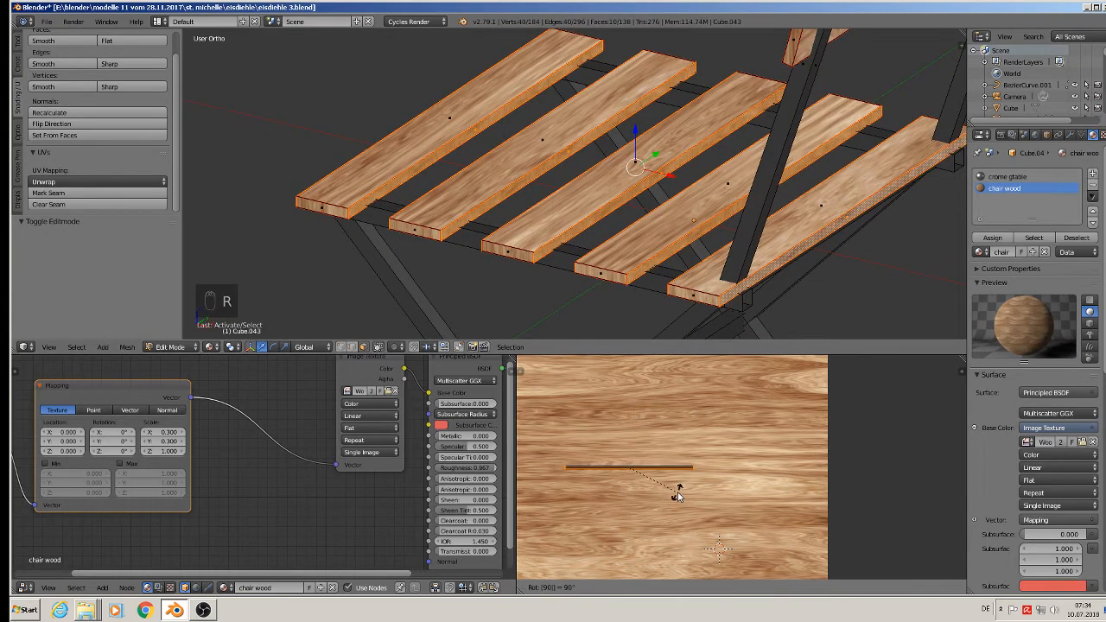
pyautogui.click(671, 486)
pyautogui.press('Tab')
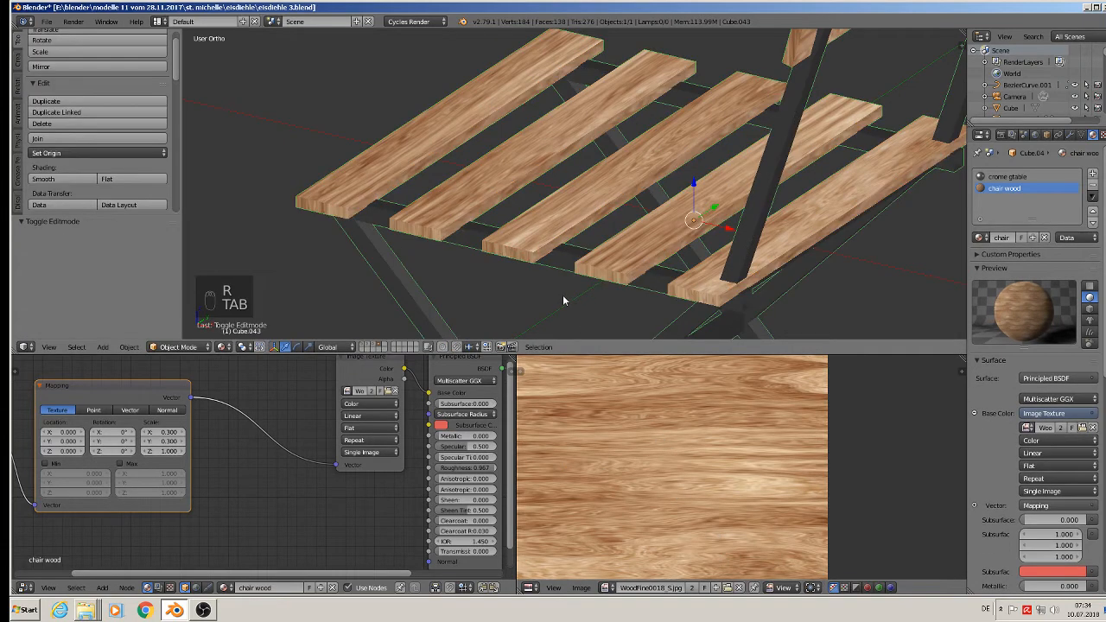
# - Examine the wood grain on the end and front face of the lower backrest slat
pyautogui.moveTo(566, 301); pyautogui.dragTo(689, 297, button='middle')
pyautogui.scroll(-5, 689, 297)
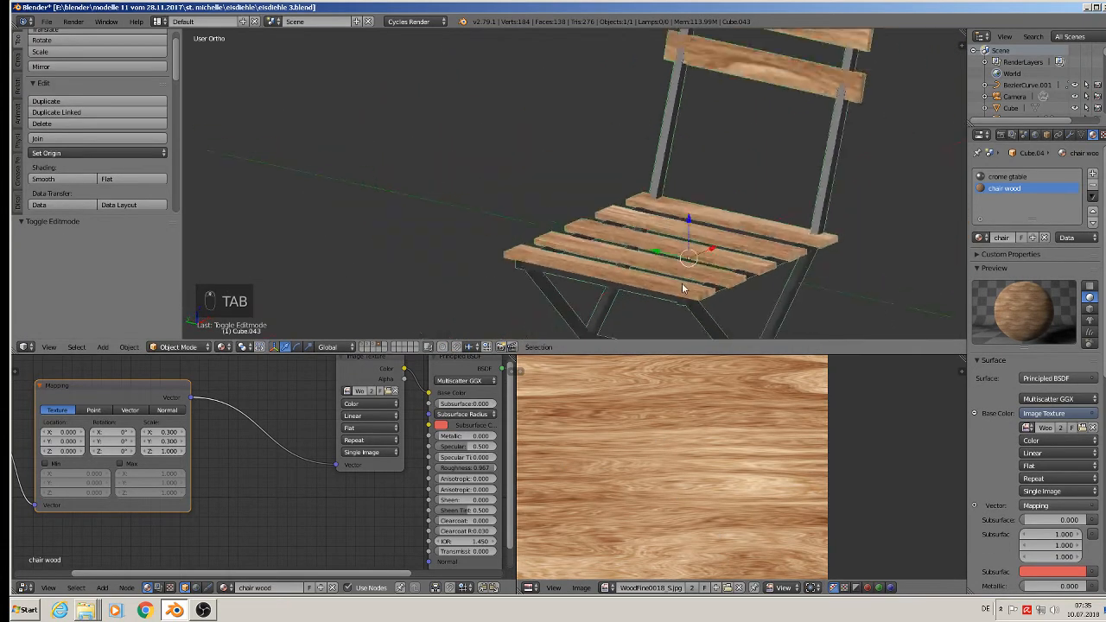
pyautogui.press('a')
pyautogui.press('a')
pyautogui.moveTo(764, 131); pyautogui.dragTo(736, 132, button='middle')
pyautogui.rightClick(800, 166)
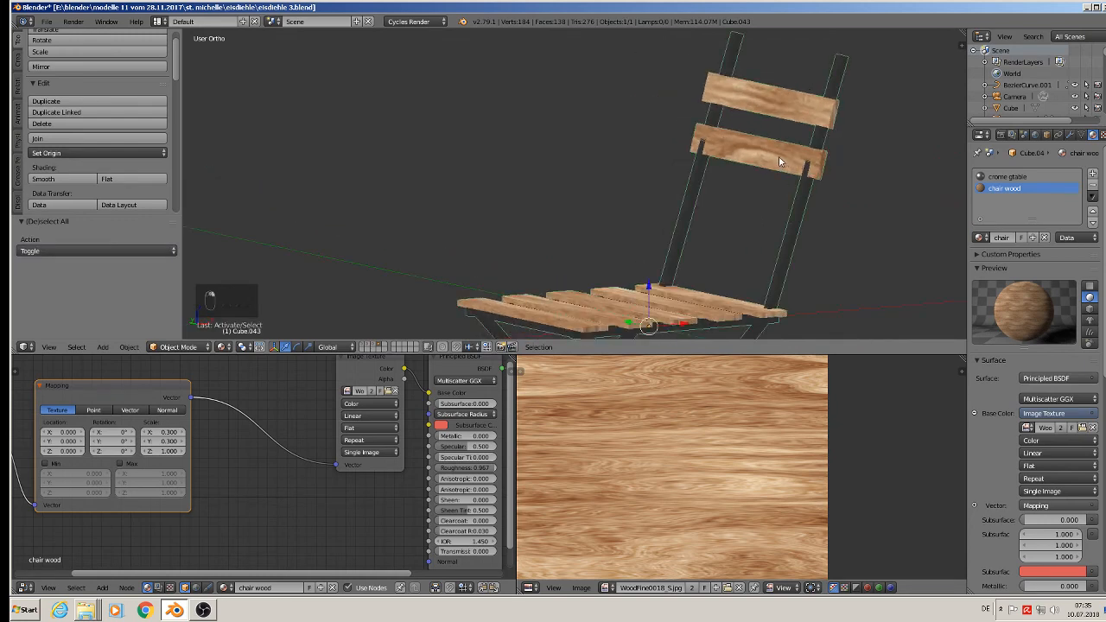
pyautogui.press('Tab')
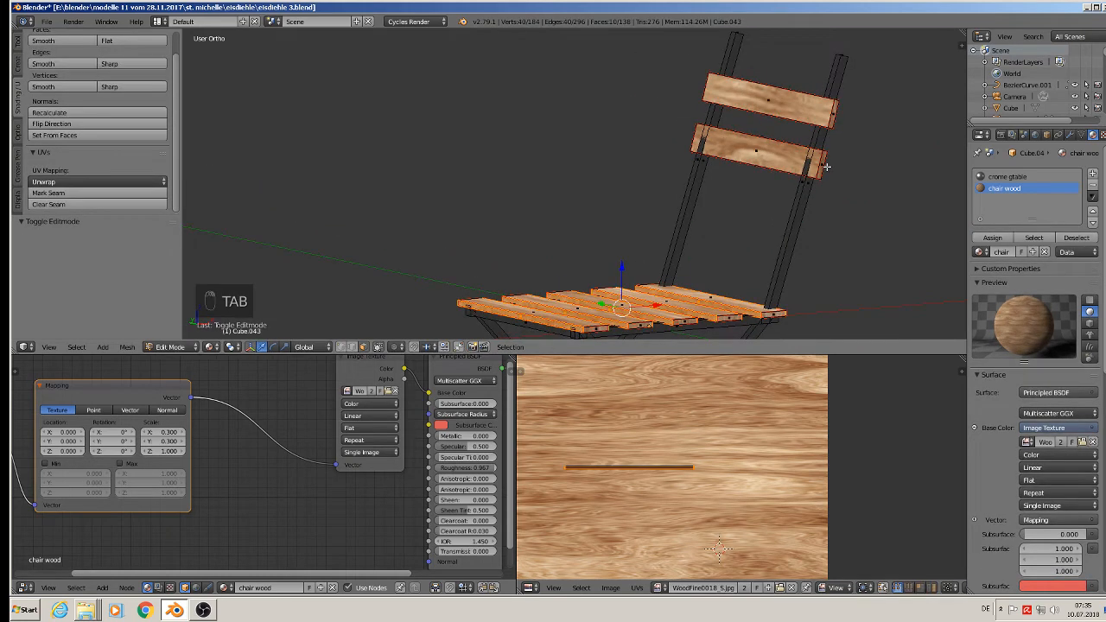
pyautogui.scroll(3, 826, 167)
pyautogui.press('a')
pyautogui.press('a')
pyautogui.press('l')
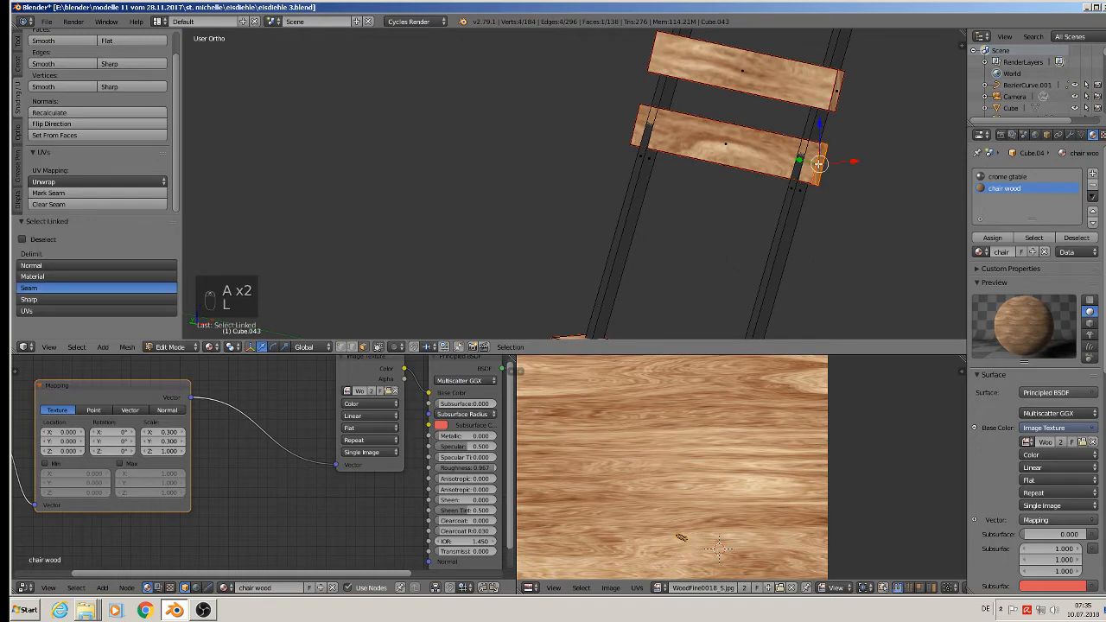
pyautogui.press('l')
pyautogui.moveTo(817, 164); pyautogui.dragTo(788, 172, button='middle')
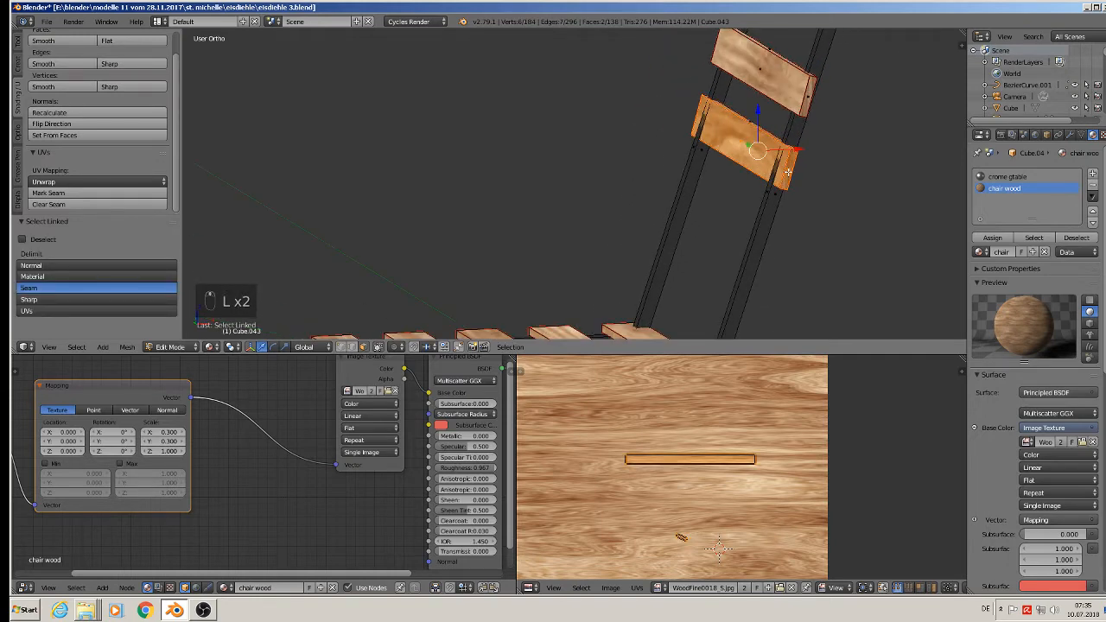
pyautogui.moveTo(798, 151); pyautogui.dragTo(797, 153)
pyautogui.press('Tab')
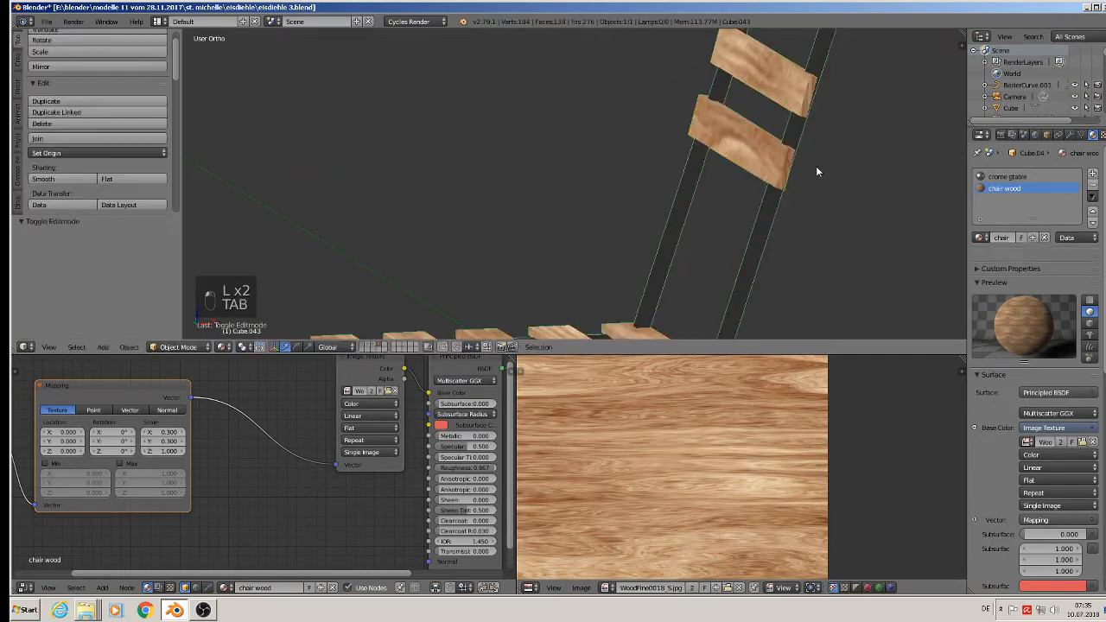
# - Deselect everything and examine the textured chair as a whole
pyautogui.scroll(-3, 805, 183)
pyautogui.scroll(-2, 795, 216)
pyautogui.press('Tab')
pyautogui.press('Tab')
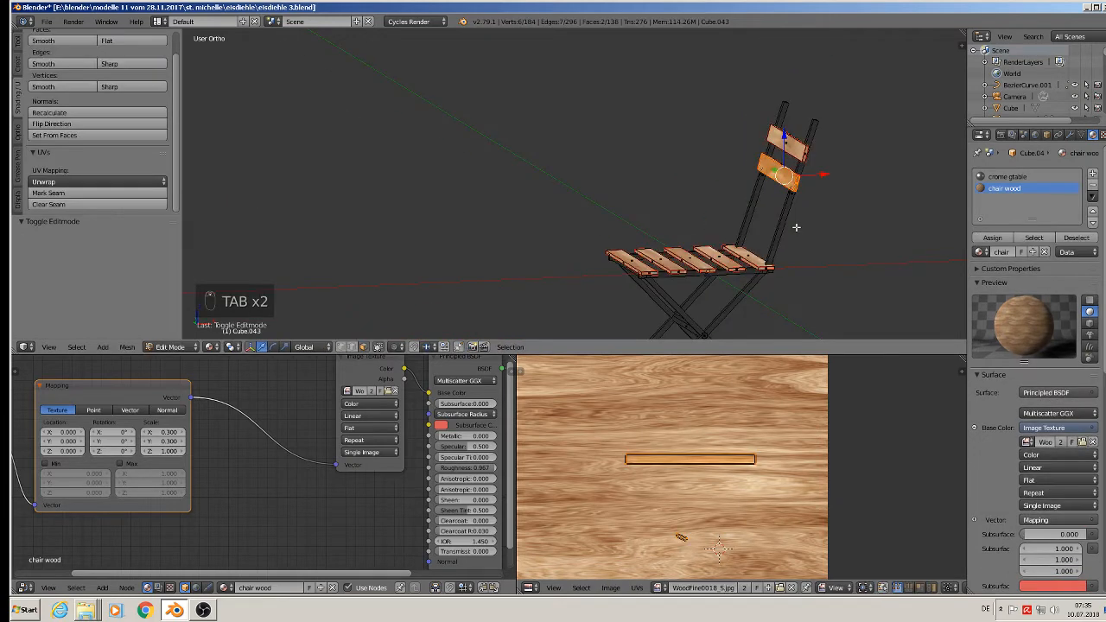
pyautogui.press('a')
pyautogui.press('a')
pyautogui.press('a')
pyautogui.press('a')
pyautogui.moveTo(797, 232); pyautogui.dragTo(831, 245, button='middle')
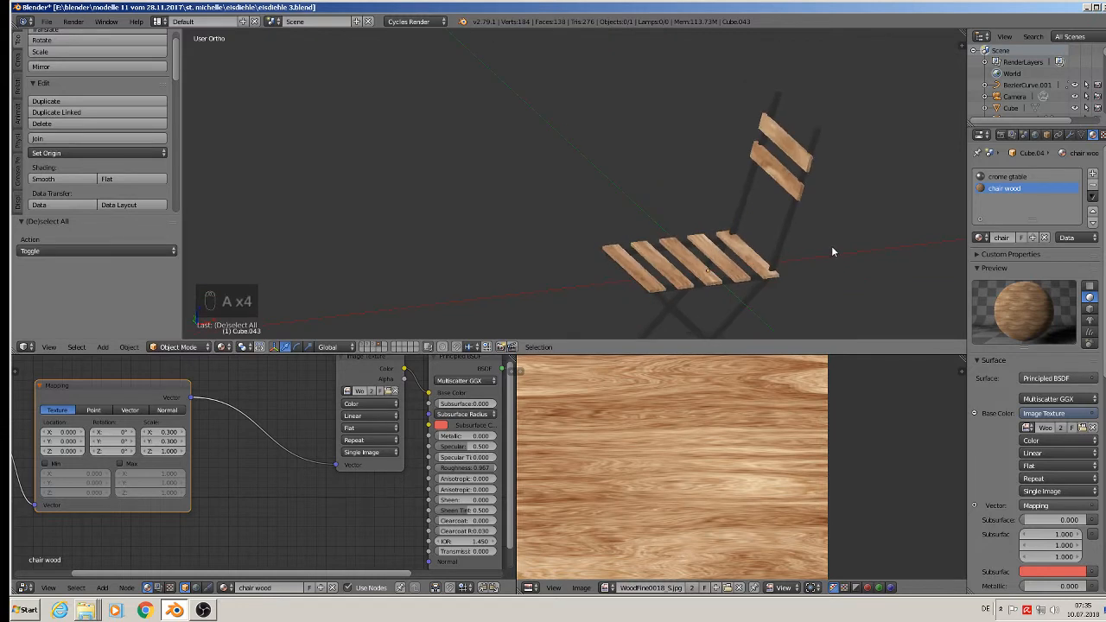
pyautogui.scroll(-2, 768, 259)
pyautogui.press('a')
pyautogui.press('a')
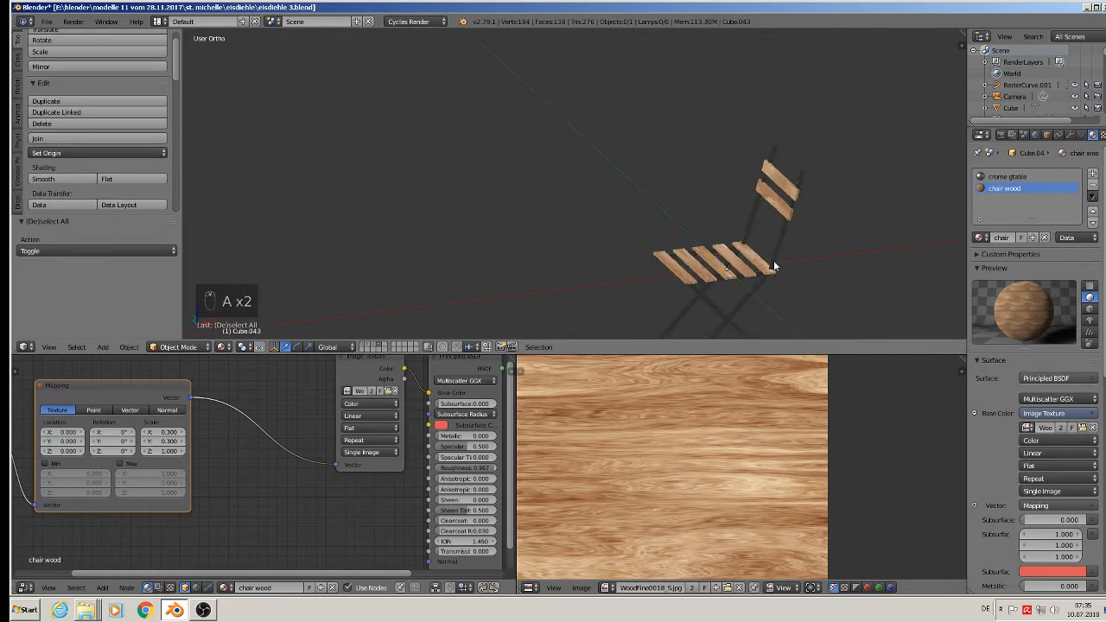
pyautogui.moveTo(650, 223); pyautogui.dragTo(672, 215, button='middle')
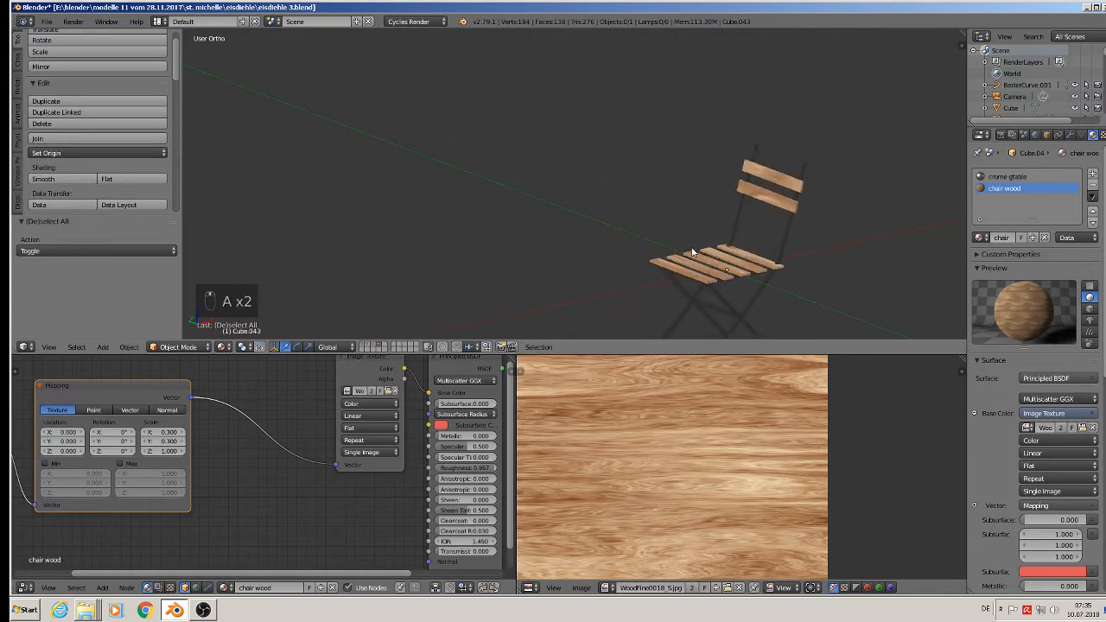
# - Show the scene layer with the building and table together with the chair
pyautogui.click(369, 345)
pyautogui.scroll(-5, 464, 260)
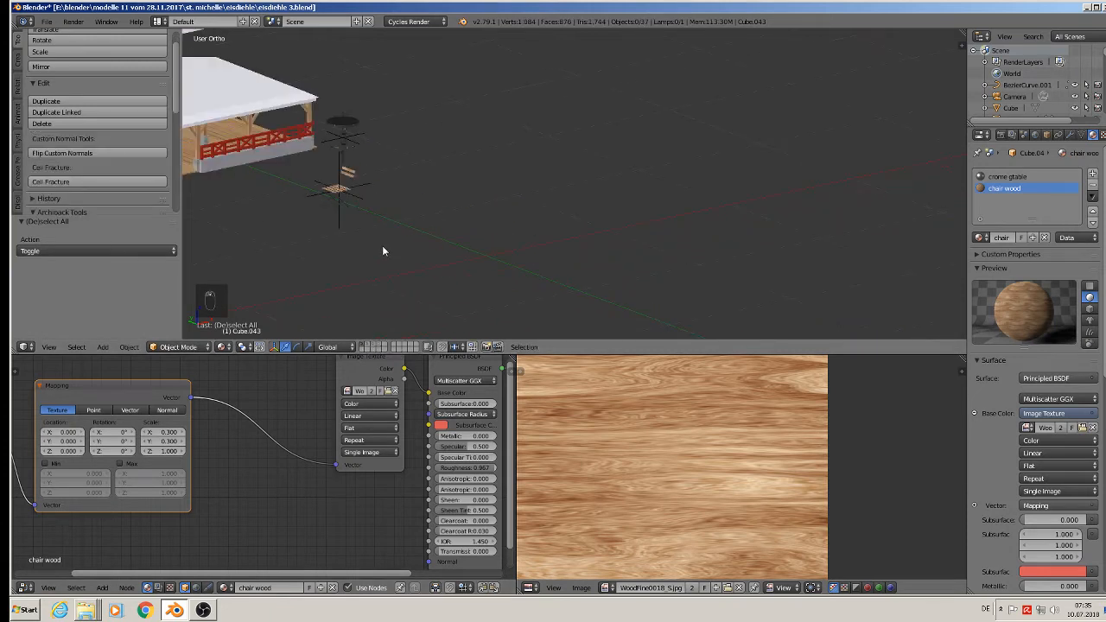
pyautogui.scroll(6, 344, 152)
pyautogui.scroll(-2, 350, 178)
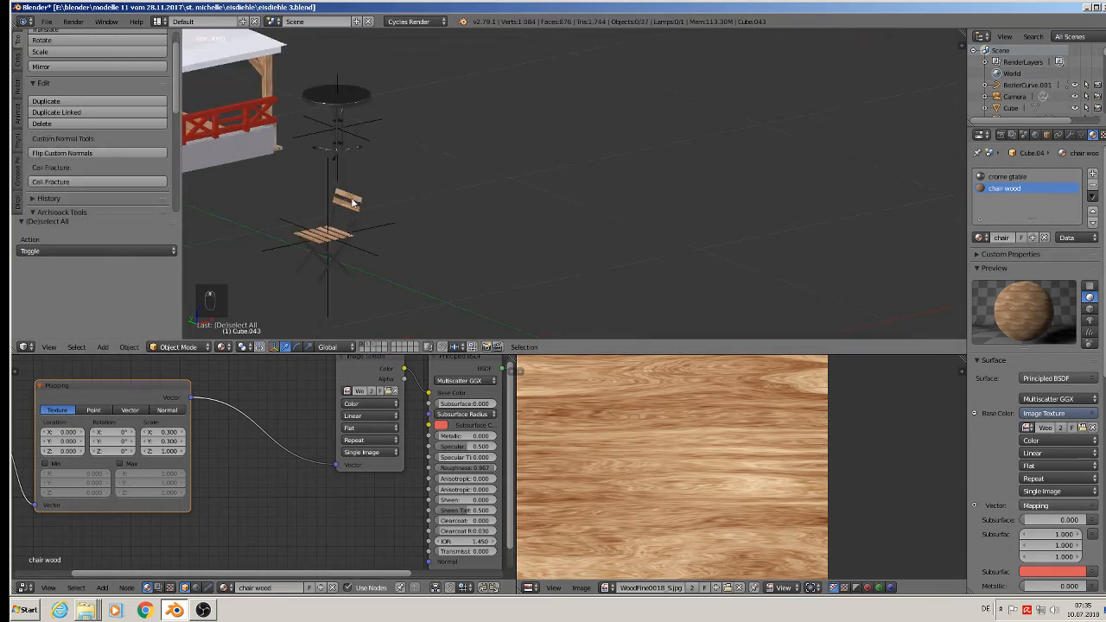
pyautogui.moveTo(351, 205); pyautogui.dragTo(474, 163, button='middle')
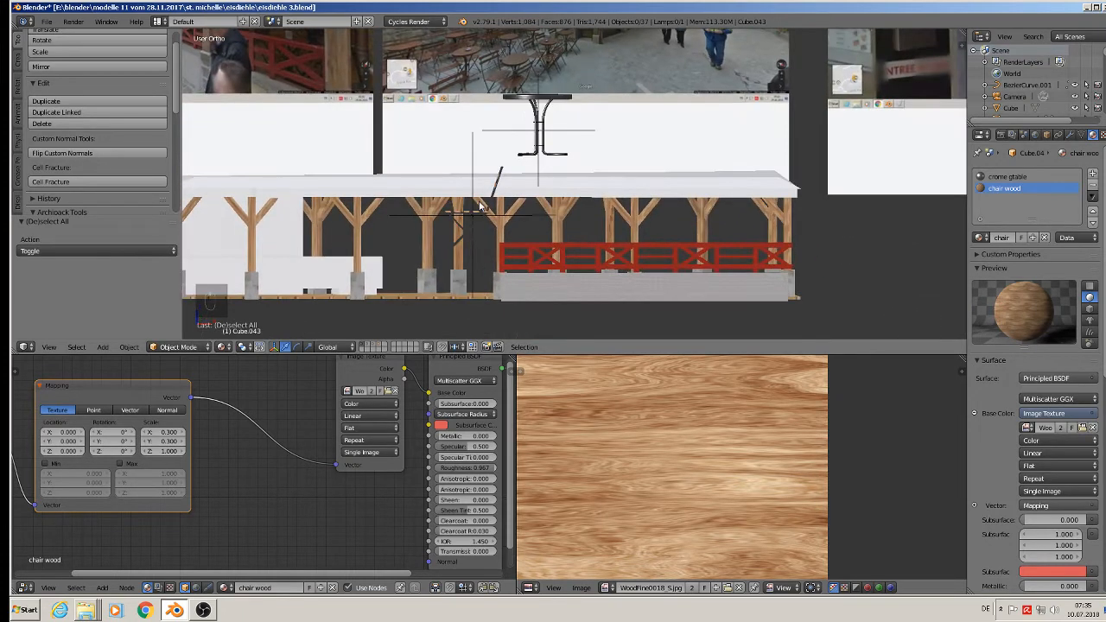
# - Raise the chair and place it beside the round table, shifting it along X and about 0.242 along Y
pyautogui.rightClick(480, 211)
pyautogui.moveTo(472, 175); pyautogui.dragTo(474, 78)
pyautogui.moveTo(509, 120); pyautogui.dragTo(632, 129)
pyautogui.moveTo(631, 129); pyautogui.dragTo(529, 148, button='middle')
pyautogui.moveTo(529, 149); pyautogui.dragTo(589, 113)
pyautogui.moveTo(590, 109); pyautogui.dragTo(585, 66, button='middle')
# - Scale the chair down by a factor of about 0.83 and lower it to the table's foot level
pyautogui.scroll(3, 594, 68)
pyautogui.scroll(2, 581, 79)
pyautogui.press('s')
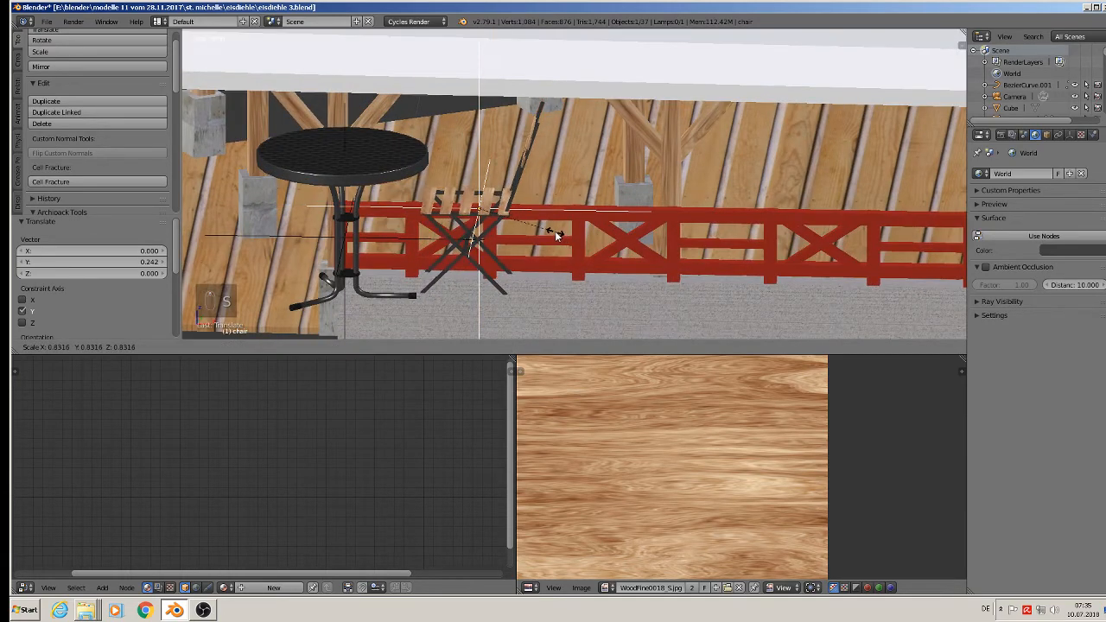
pyautogui.click(554, 235)
pyautogui.moveTo(554, 235); pyautogui.dragTo(491, 183, button='middle')
pyautogui.moveTo(480, 173); pyautogui.dragTo(481, 189)
pyautogui.moveTo(481, 189); pyautogui.dragTo(703, 221, button='middle')
# - Duplicate the chair about -0.407 along X to the table's opposite side and rotate the copy 180° about Z
pyautogui.hotkey('shift', 'd')
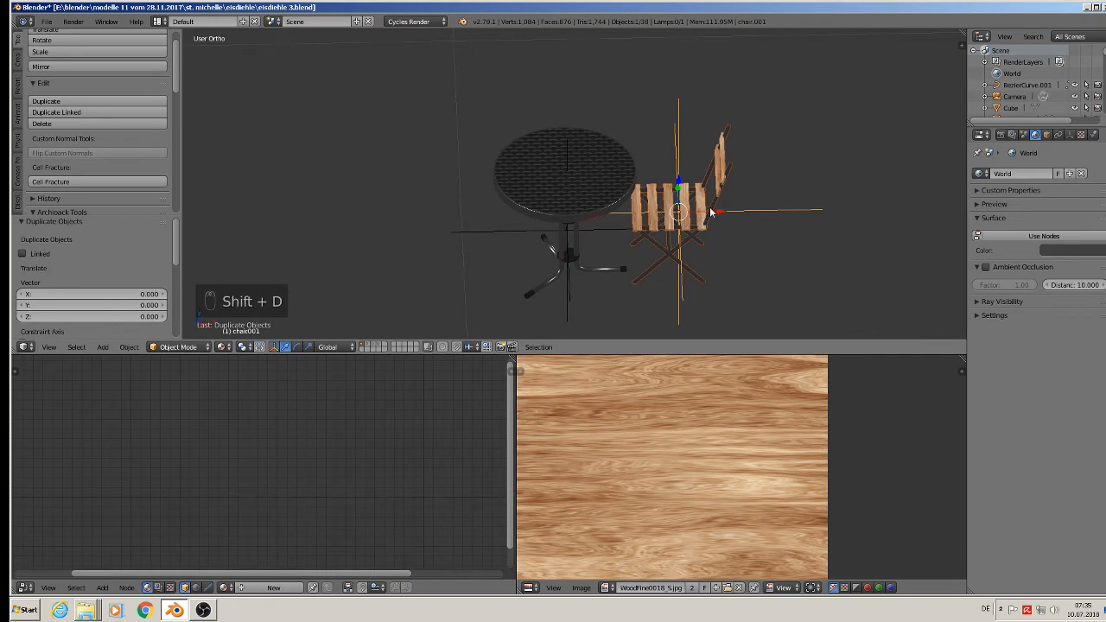
pyautogui.press('x')
pyautogui.click(445, 216)
pyautogui.write('r')
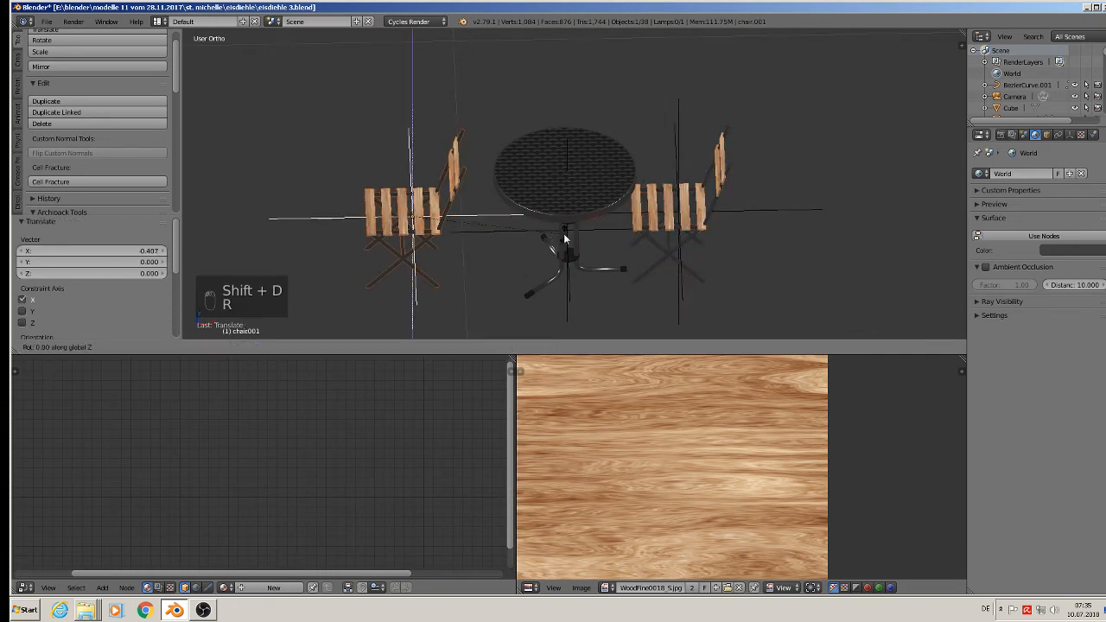
pyautogui.write('z180')
pyautogui.press('Return')
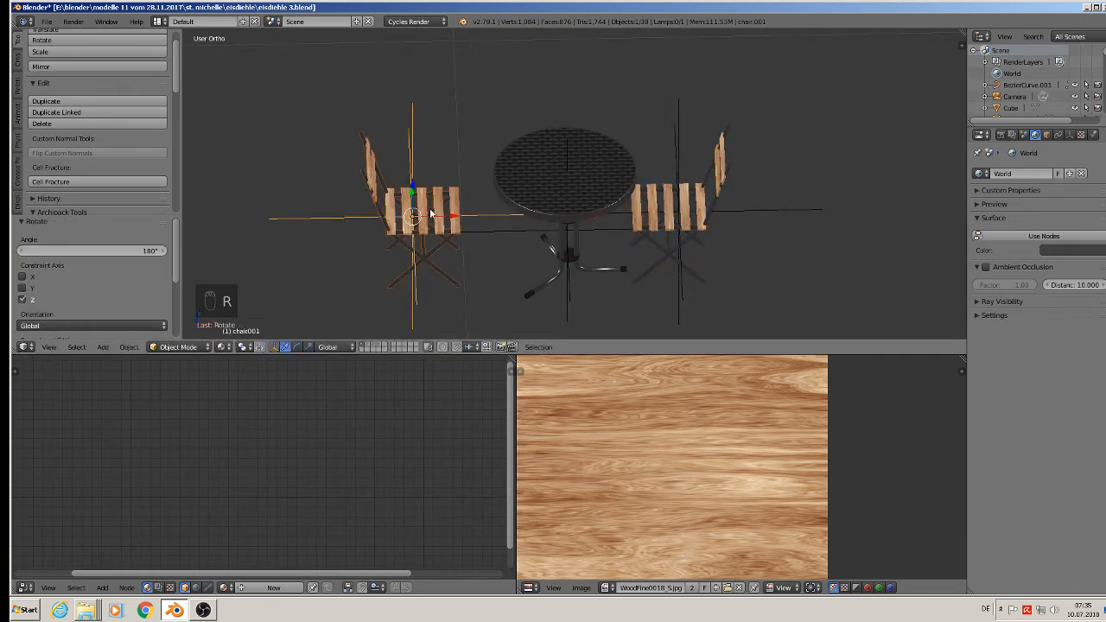
# - Move the duplicated chair about 0.082 along X, closer to the table
pyautogui.press('g')
pyautogui.press('x')
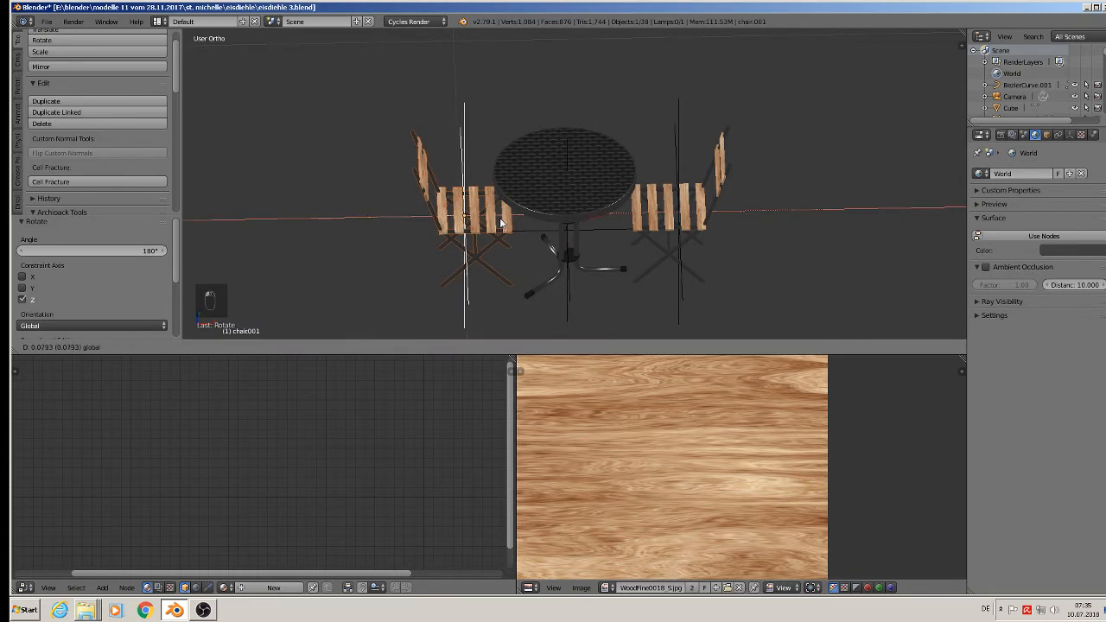
pyautogui.click(503, 222)
# - Duplicate both chairs and rotate the copies 90° about Z so four chairs surround the table
pyautogui.keyDown('shift'); pyautogui.rightClick(675, 211); pyautogui.keyUp('shift')
pyautogui.scroll(-3, 682, 227)
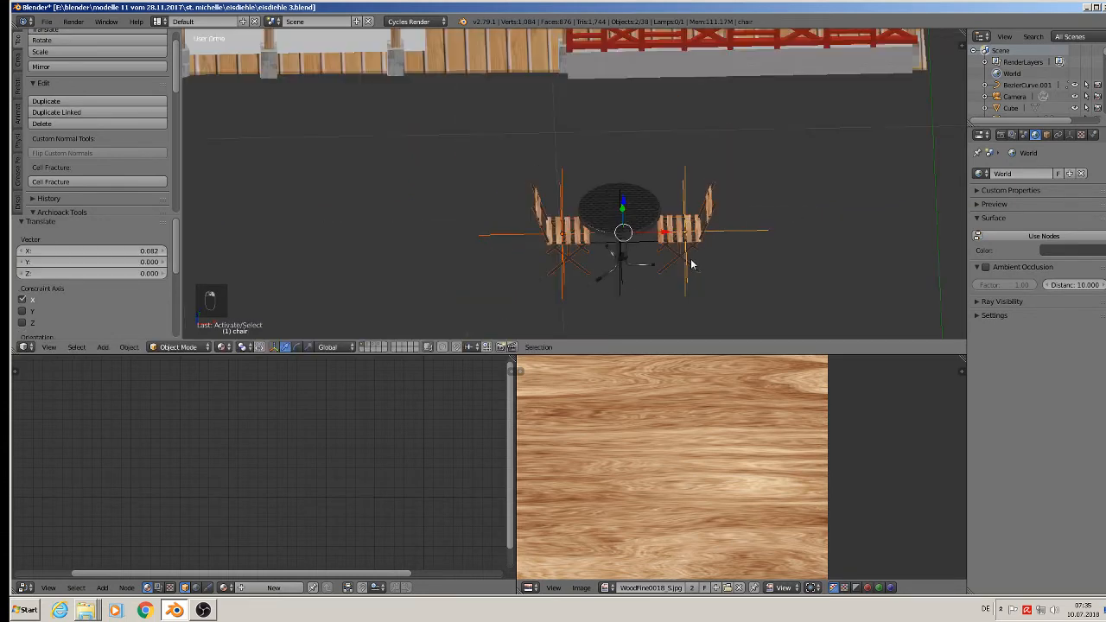
pyautogui.moveTo(690, 258); pyautogui.dragTo(658, 277, button='middle')
pyautogui.hotkey('shift', 'd')
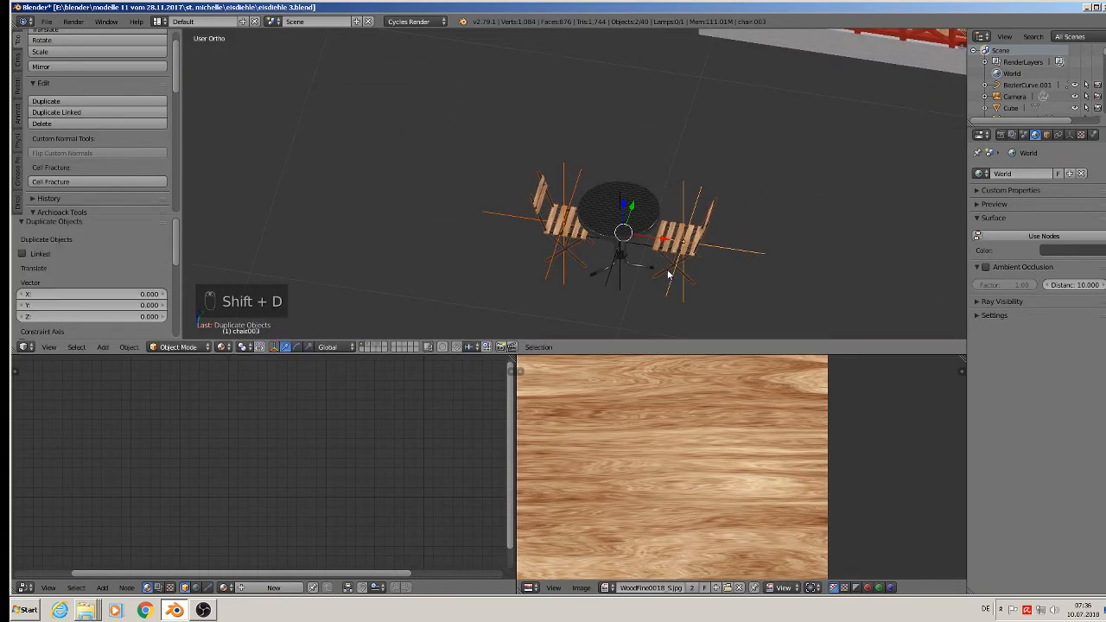
pyautogui.write('r90')
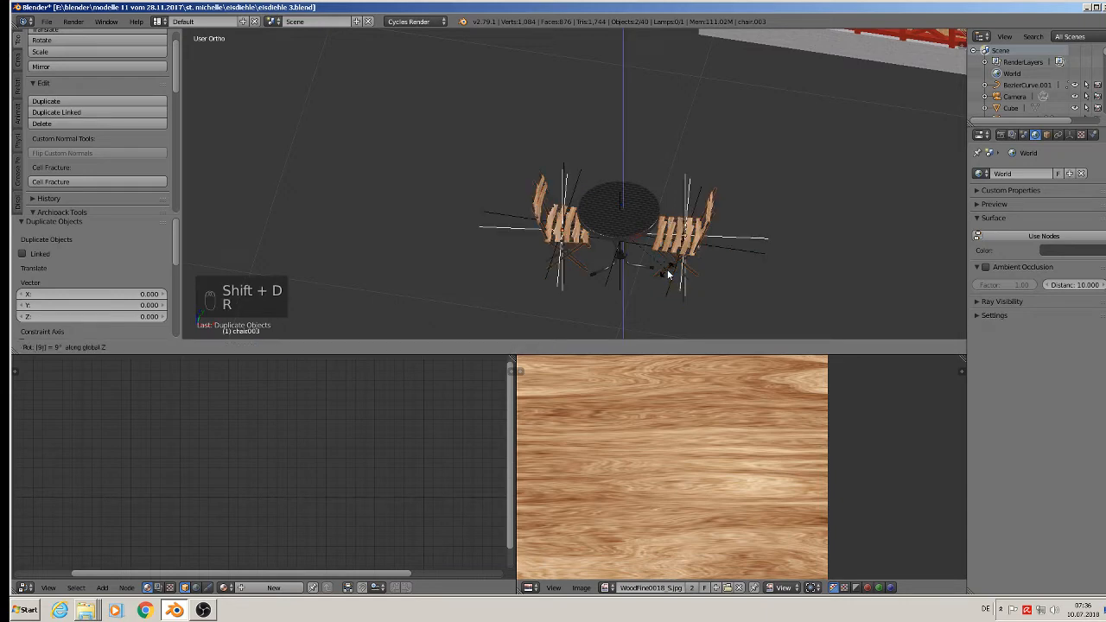
pyautogui.click(667, 269)
# - Select the table and its four chairs, duplicate the set, and move the copy along X
pyautogui.press('a')
pyautogui.moveTo(680, 266)
pyautogui.mouseDown(button='middle')
pyautogui.moveTo(560, 237)
pyautogui.moveTo(689, 241)
pyautogui.moveTo(648, 252)
pyautogui.moveTo(662, 260)
pyautogui.mouseUp(button='middle')
pyautogui.rightClick(666, 260)
pyautogui.keyDown('shift'); pyautogui.rightClick(674, 201); pyautogui.keyUp('shift')
pyautogui.keyDown('shift'); pyautogui.rightClick(626, 205); pyautogui.keyUp('shift')
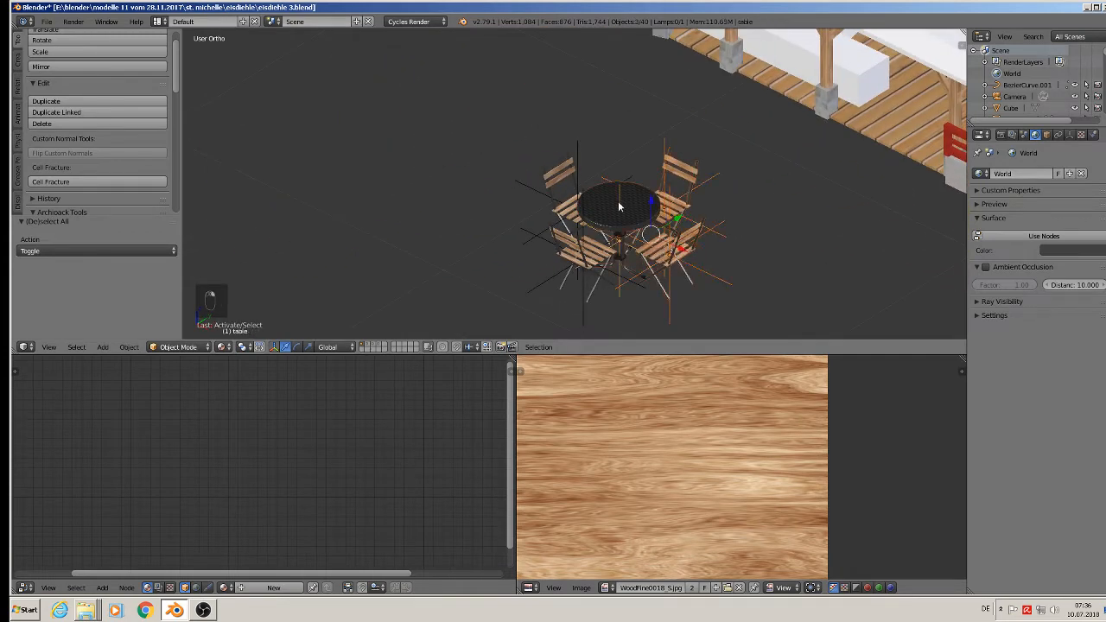
pyautogui.keyDown('shift'); pyautogui.rightClick(574, 196); pyautogui.keyUp('shift')
pyautogui.keyDown('shift'); pyautogui.rightClick(579, 259); pyautogui.keyUp('shift')
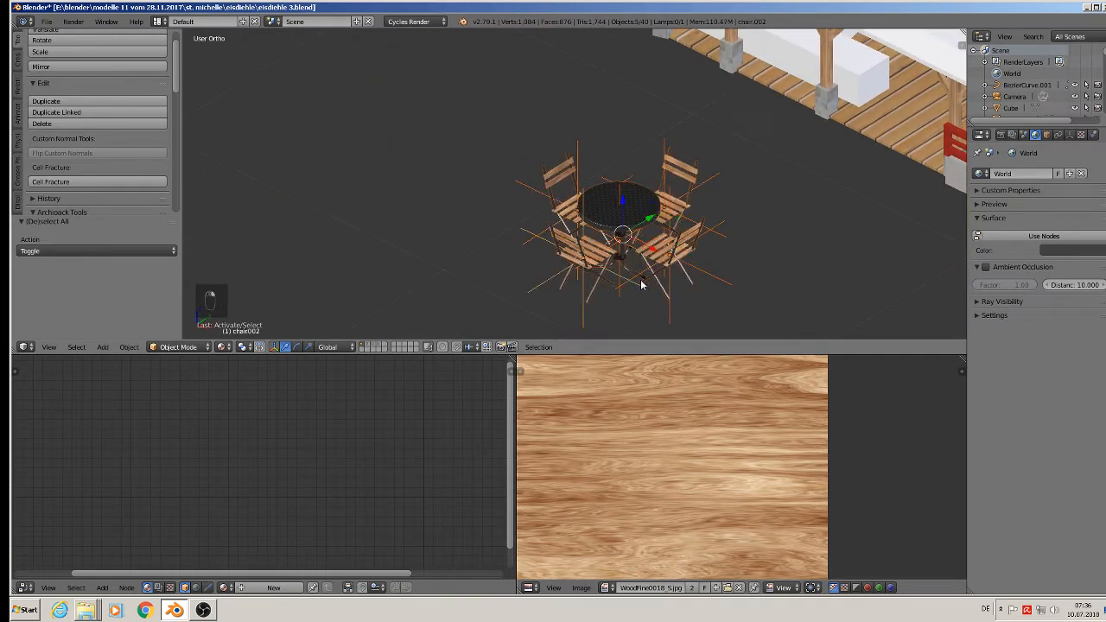
pyautogui.hotkey('shift', 'd')
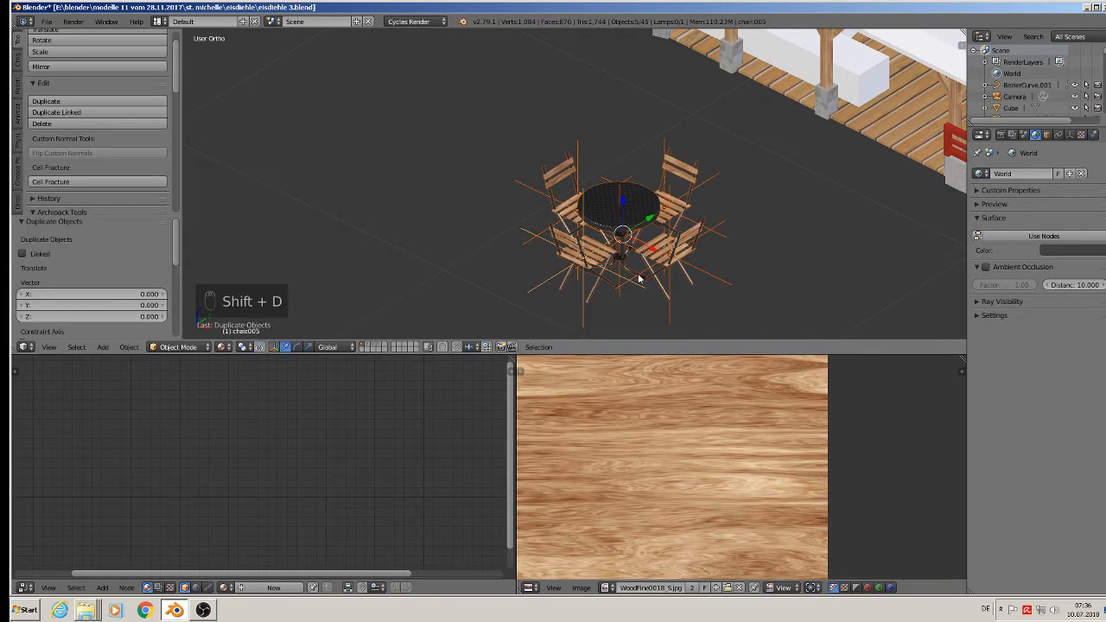
pyautogui.moveTo(653, 252); pyautogui.dragTo(757, 289)
# - Move the duplicated table set along Y by about 1.027 and another 0.517, over the building's terrace
pyautogui.keyDown('shift'); pyautogui.moveTo(757, 288); pyautogui.dragTo(564, 154, button='middle'); pyautogui.keyUp('shift')
pyautogui.moveTo(628, 155); pyautogui.dragTo(229, 154)
pyautogui.keyDown('shift'); pyautogui.moveTo(388, 180); pyautogui.dragTo(758, 195, button='middle'); pyautogui.keyUp('shift')
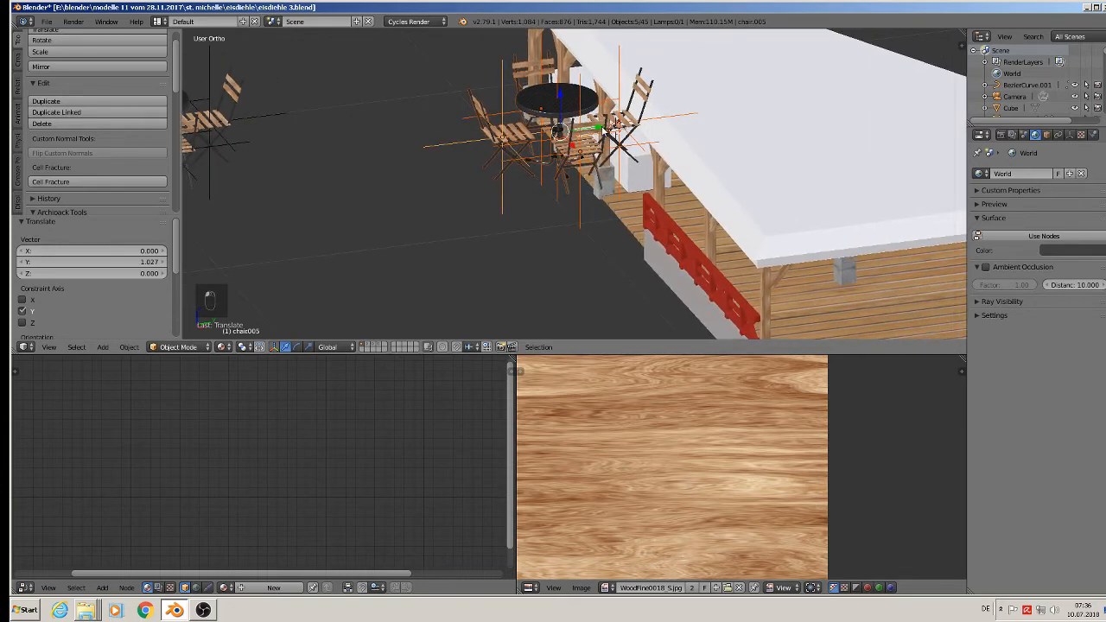
pyautogui.moveTo(603, 129); pyautogui.dragTo(789, 107)
pyautogui.moveTo(775, 168); pyautogui.dragTo(847, 136, button='middle')
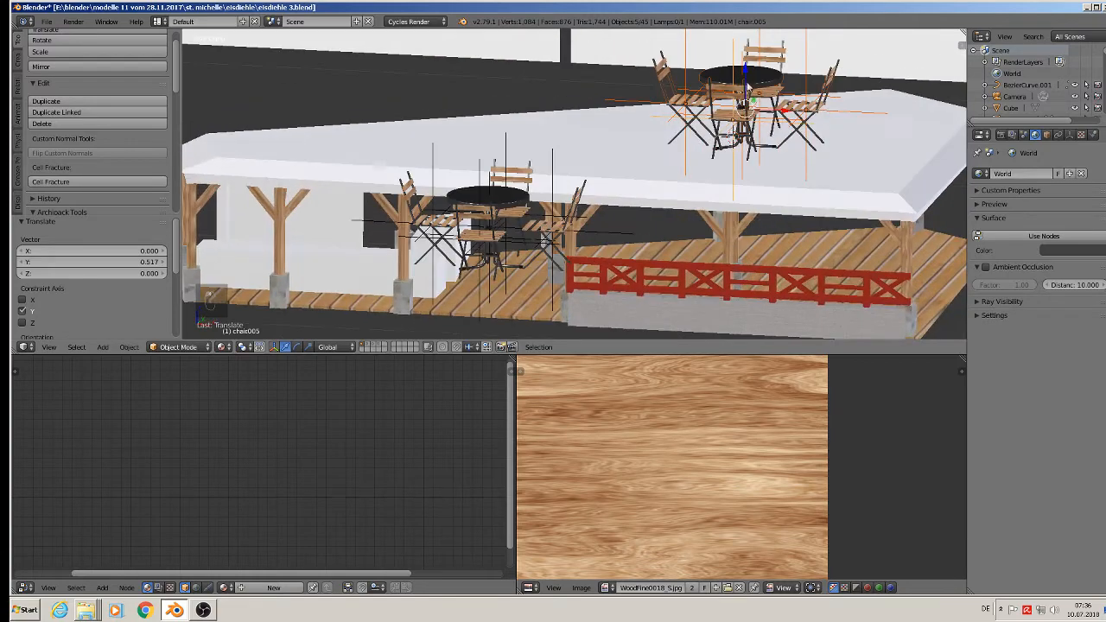
# - Lower the duplicated table set about 0.470 along Z onto the terrace and scale it to 0.647
pyautogui.moveTo(749, 87); pyautogui.dragTo(748, 248)
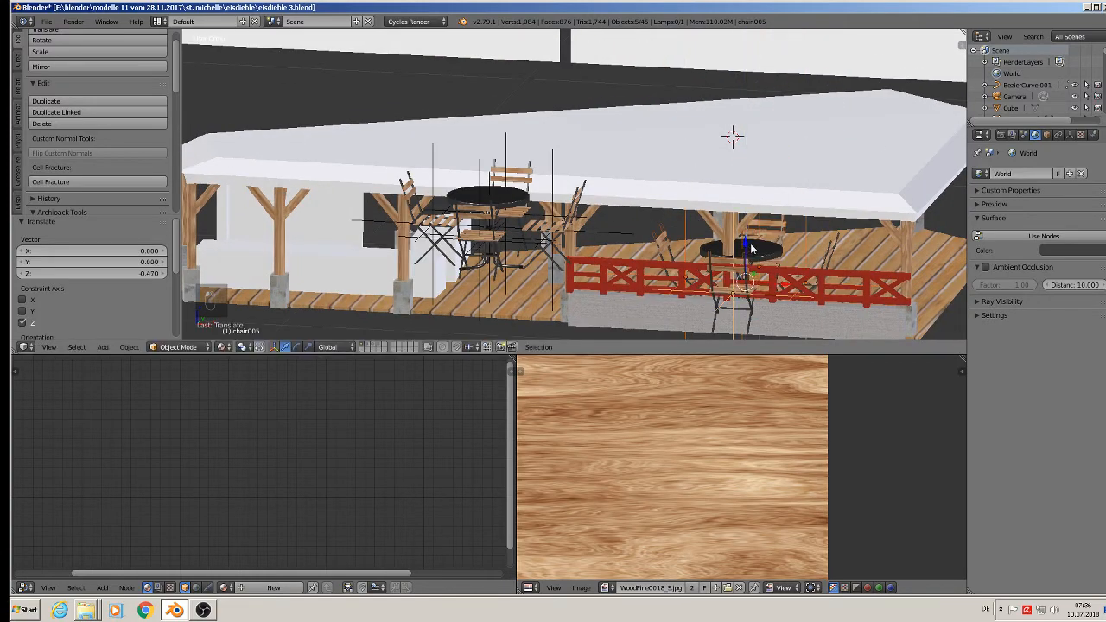
pyautogui.press('z')
pyautogui.moveTo(751, 248); pyautogui.dragTo(727, 190, button='middle')
pyautogui.press('KP_7')
pyautogui.scroll(-1, 751, 283)
pyautogui.press('s')
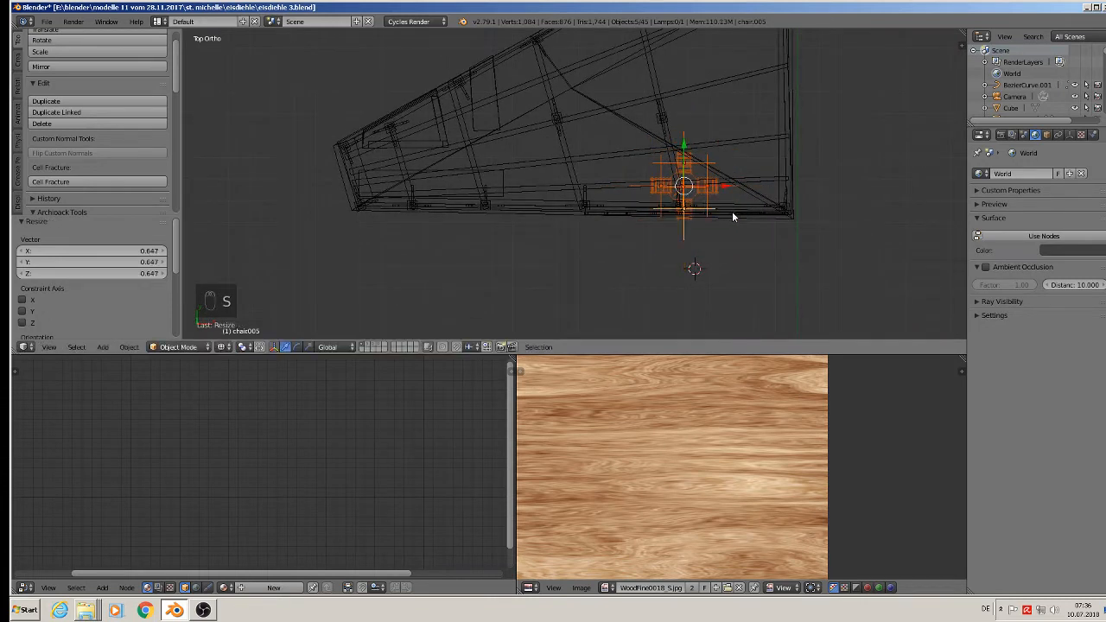
pyautogui.click(732, 210)
# - Move the scaled table set by -0.300 in X and 0.142 in Y, clear of the railing
pyautogui.press('g')
pyautogui.click(640, 180)
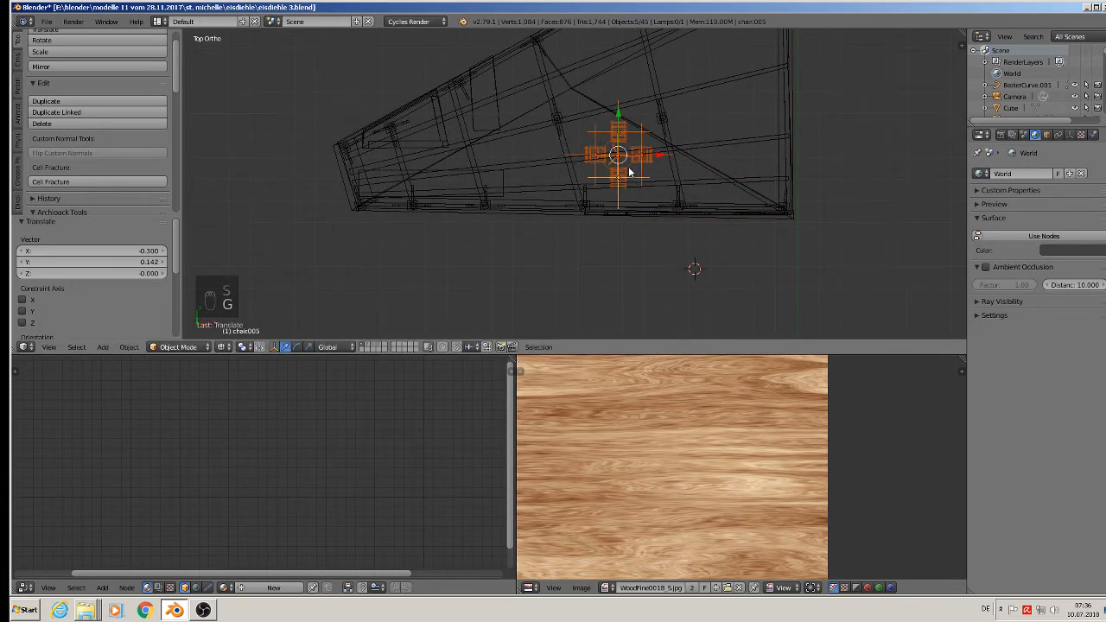
pyautogui.keyDown('shift'); pyautogui.moveTo(611, 156); pyautogui.dragTo(635, 204, button='middle'); pyautogui.keyUp('shift')
pyautogui.scroll(2, 634, 186)
pyautogui.scroll(-2, 641, 199)
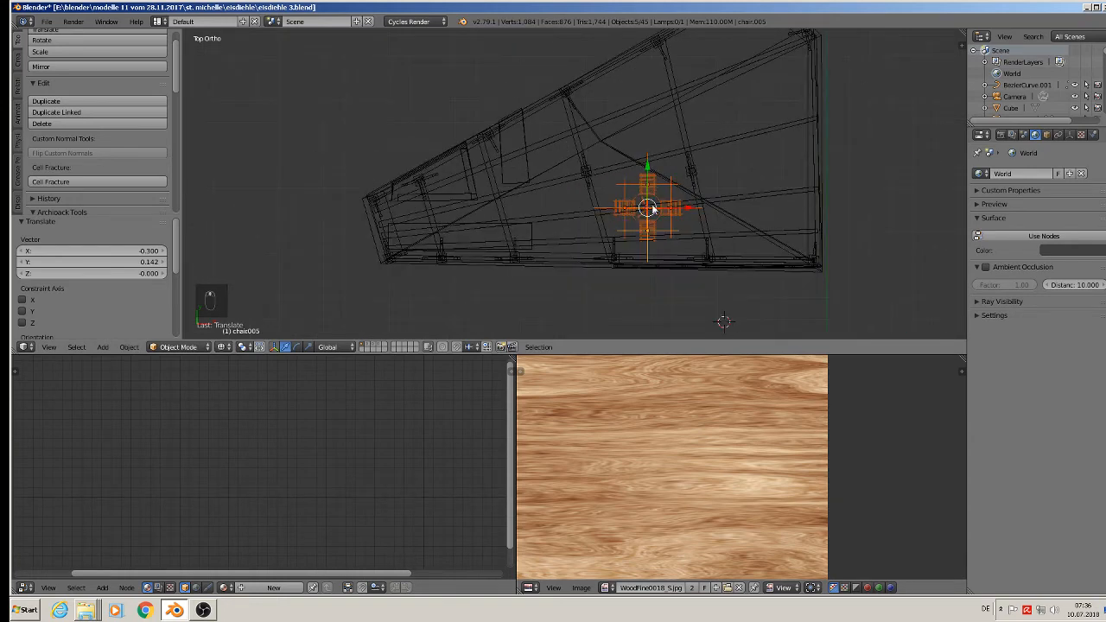
# - Duplicate the table set twice, offsetting the first copy about -0.09, 0.38 and the second 0.529, 0.255 in X and Y
pyautogui.hotkey('shift', 'd')
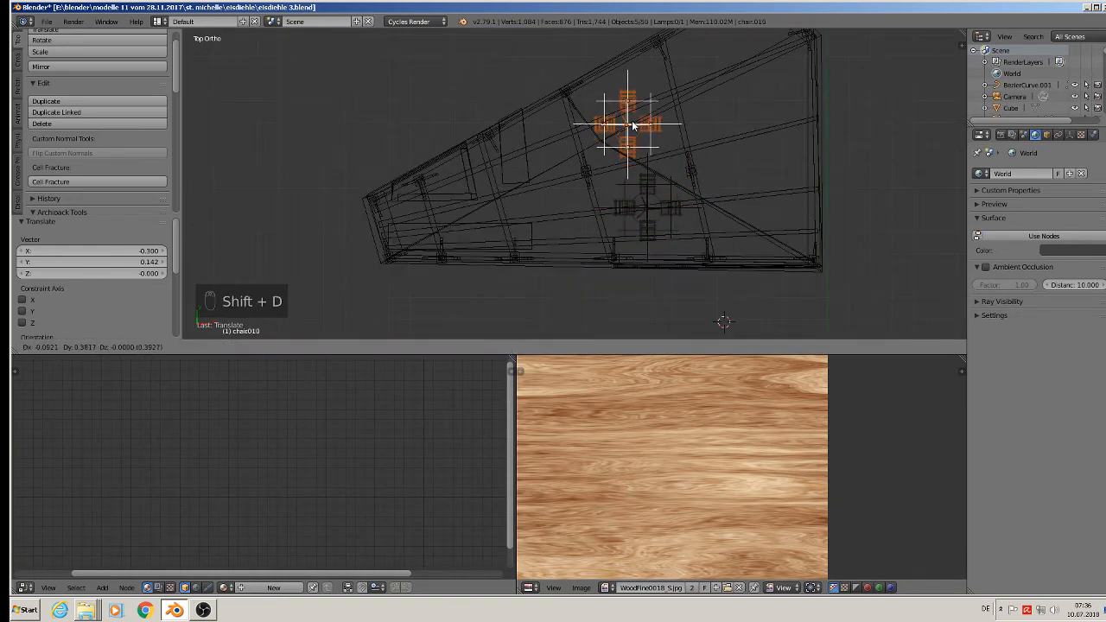
pyautogui.click(632, 123)
pyautogui.hotkey('shift', 'd')
pyautogui.click(749, 66)
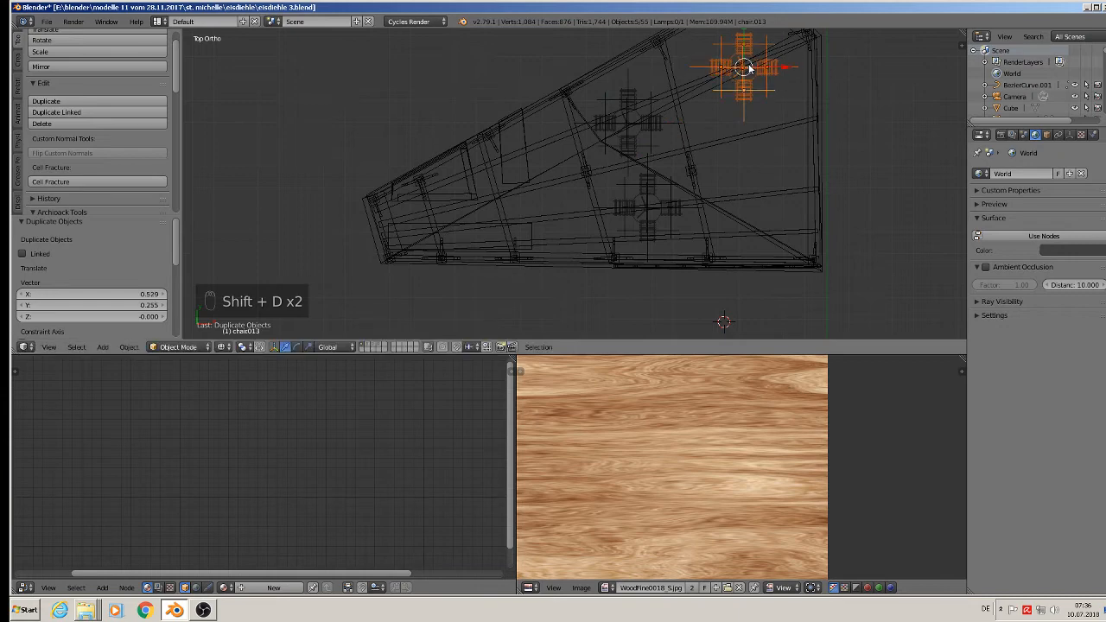
# - Duplicate the latest table set two more times, offsetting the copies 0.016, -0.361 and 0.076, -0.321 in X and Y
pyautogui.hotkey('shift', 'd')
pyautogui.click(756, 157)
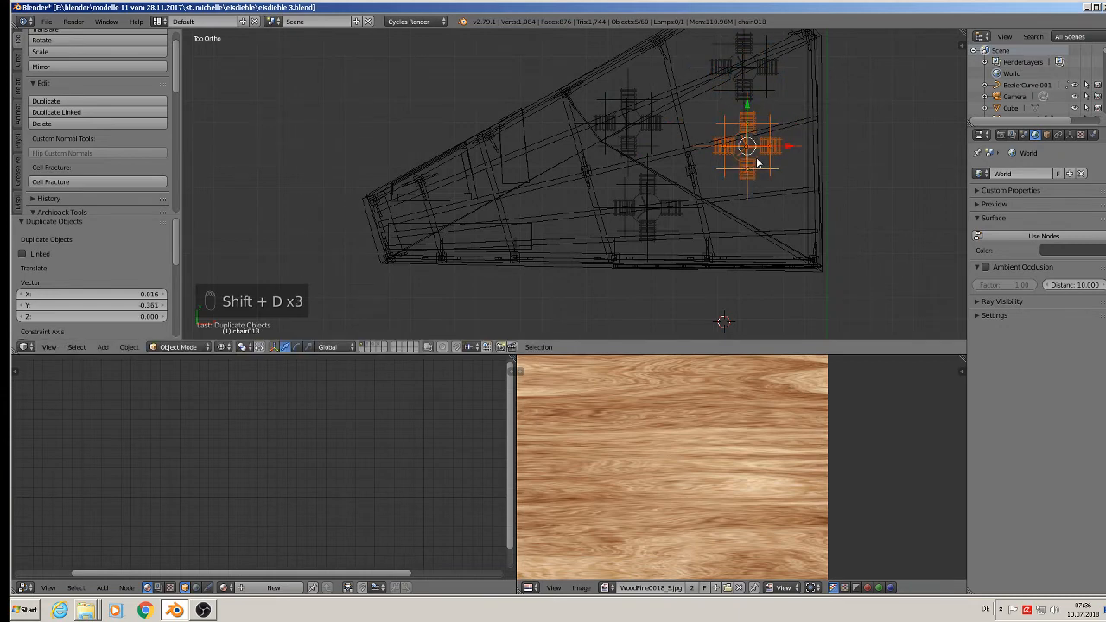
pyautogui.hotkey('shift', 'd')
pyautogui.click(771, 236)
# - Switch the 3D view from wireframe back to a shaded display with textures and deselect all objects
pyautogui.moveTo(772, 235); pyautogui.dragTo(717, 181, button='middle')
pyautogui.press('Tab')
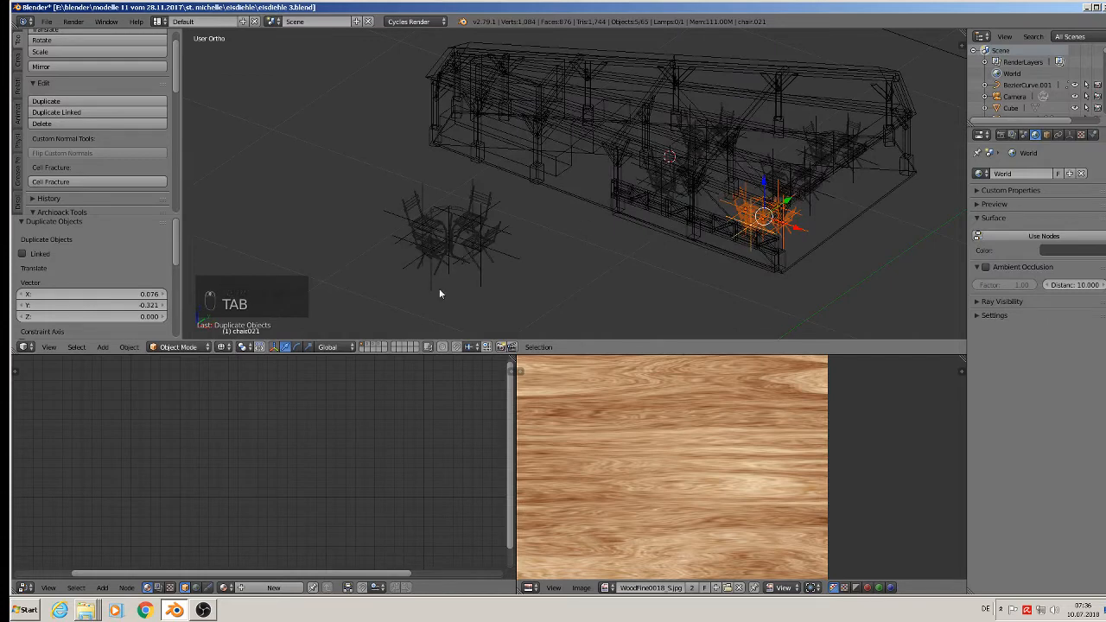
pyautogui.click(223, 346)
pyautogui.click(254, 294)
pyautogui.moveTo(389, 272); pyautogui.dragTo(564, 252, button='middle')
pyautogui.press('a')
pyautogui.press('a')
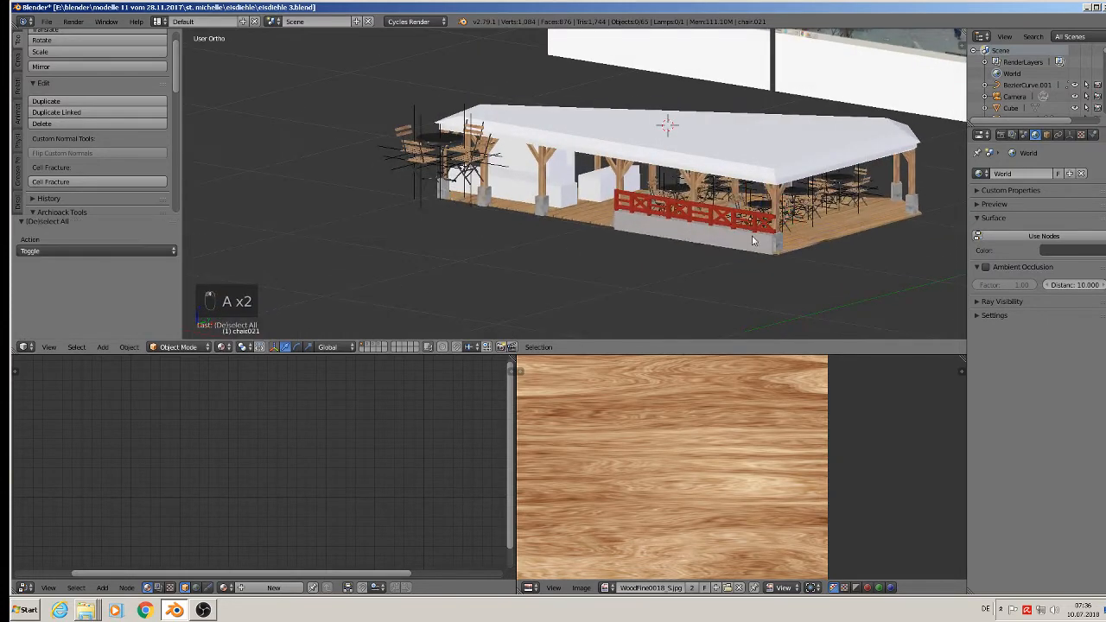
# - Select the four chairs of the front corner table by the red railing and move them -0.035 along Z
pyautogui.scroll(8, 750, 230)
pyautogui.moveTo(689, 233); pyautogui.dragTo(684, 221, button='middle')
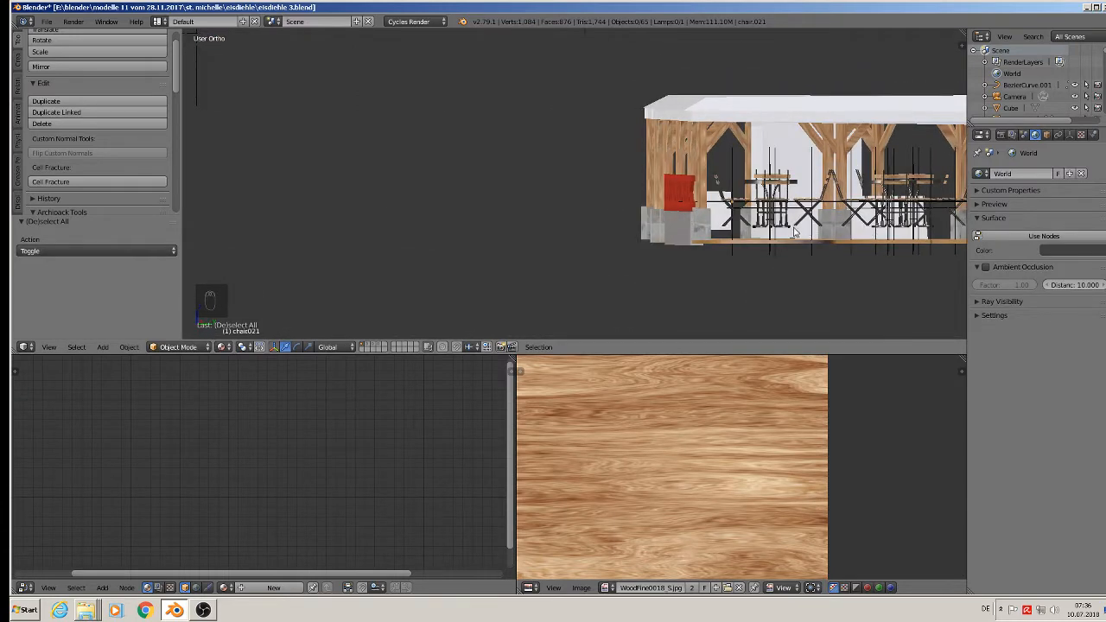
pyautogui.keyDown('shift'); pyautogui.moveTo(794, 229); pyautogui.dragTo(622, 210, button='middle'); pyautogui.keyUp('shift')
pyautogui.scroll(3, 596, 237)
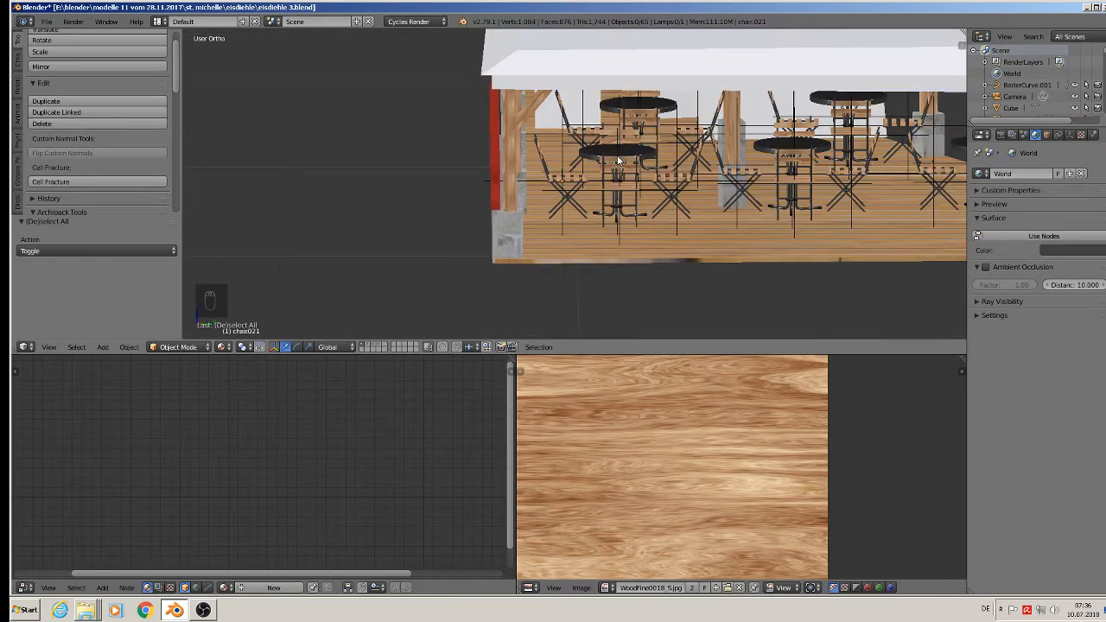
pyautogui.rightClick(584, 185)
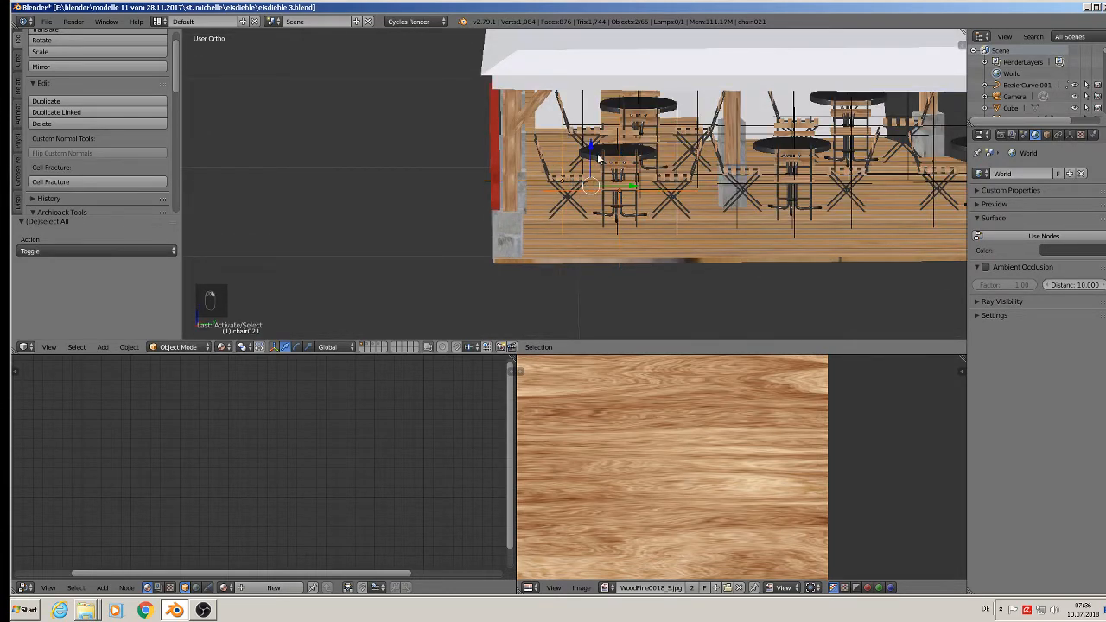
pyautogui.scroll(3, 605, 177)
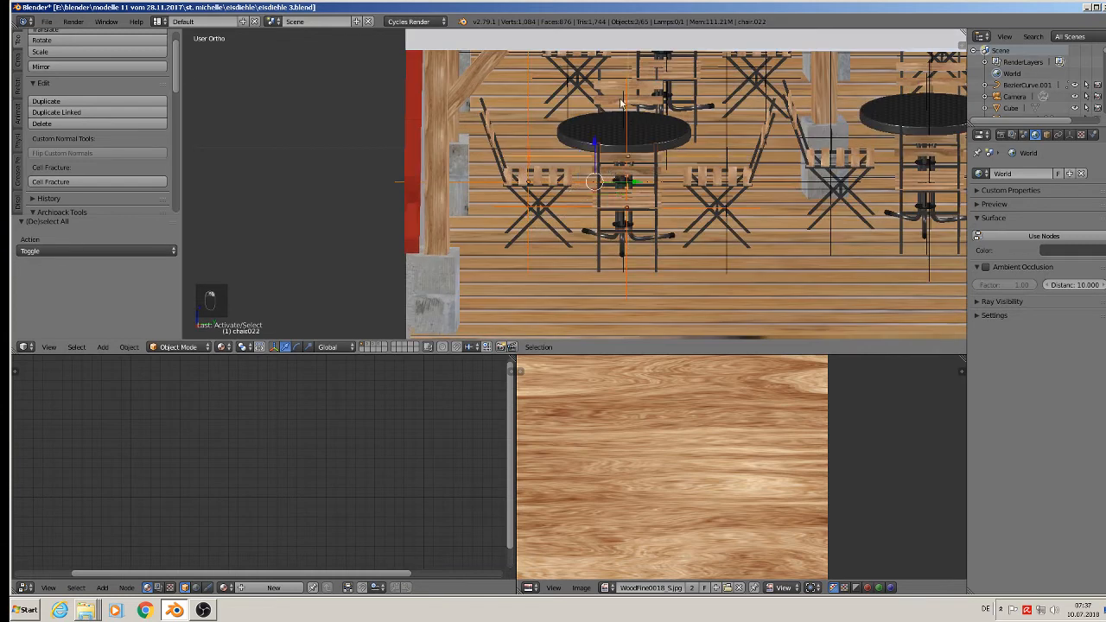
pyautogui.keyDown('shift'); pyautogui.rightClick(730, 182); pyautogui.keyUp('shift')
pyautogui.press('g')
pyautogui.press('z')
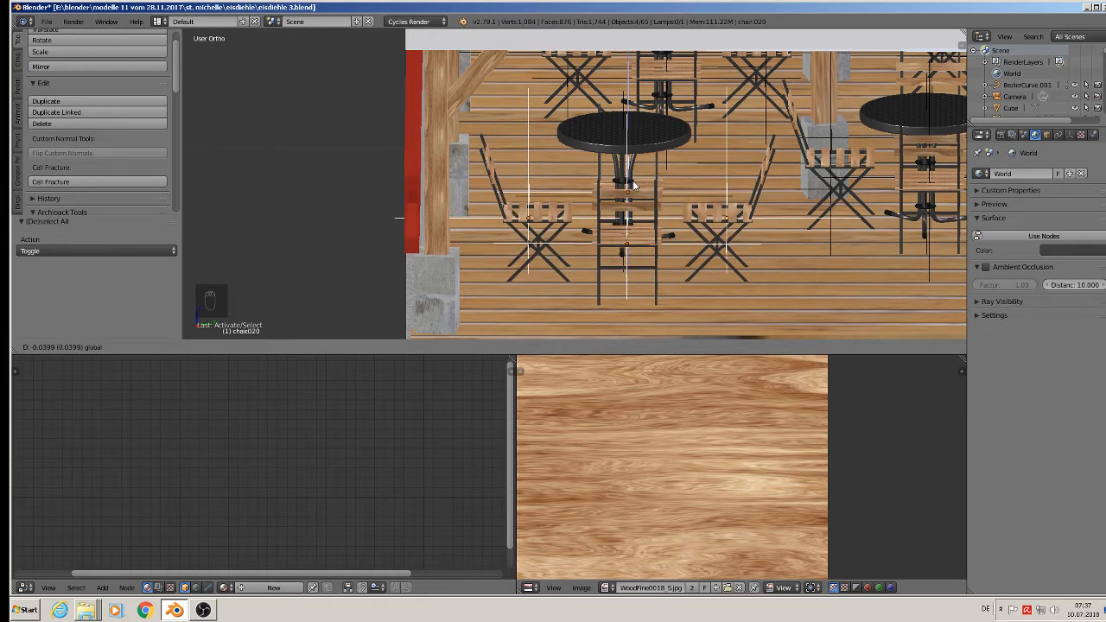
pyautogui.click(636, 168)
pyautogui.rightClick(629, 138)
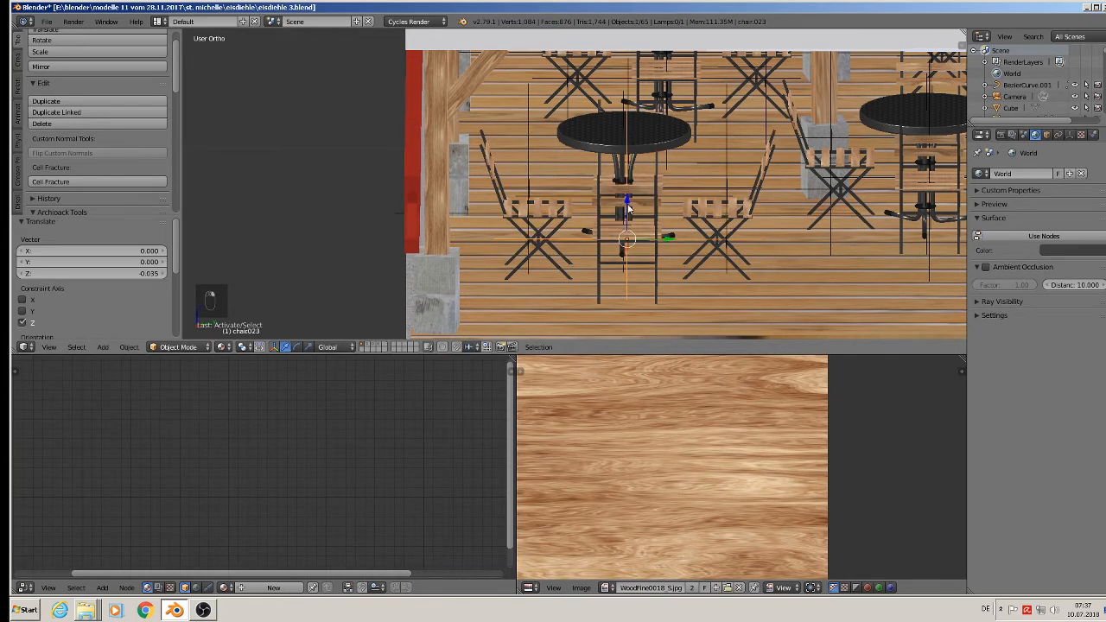
pyautogui.moveTo(628, 206); pyautogui.dragTo(629, 218)
pyautogui.hotkey('ctrl', 'z')
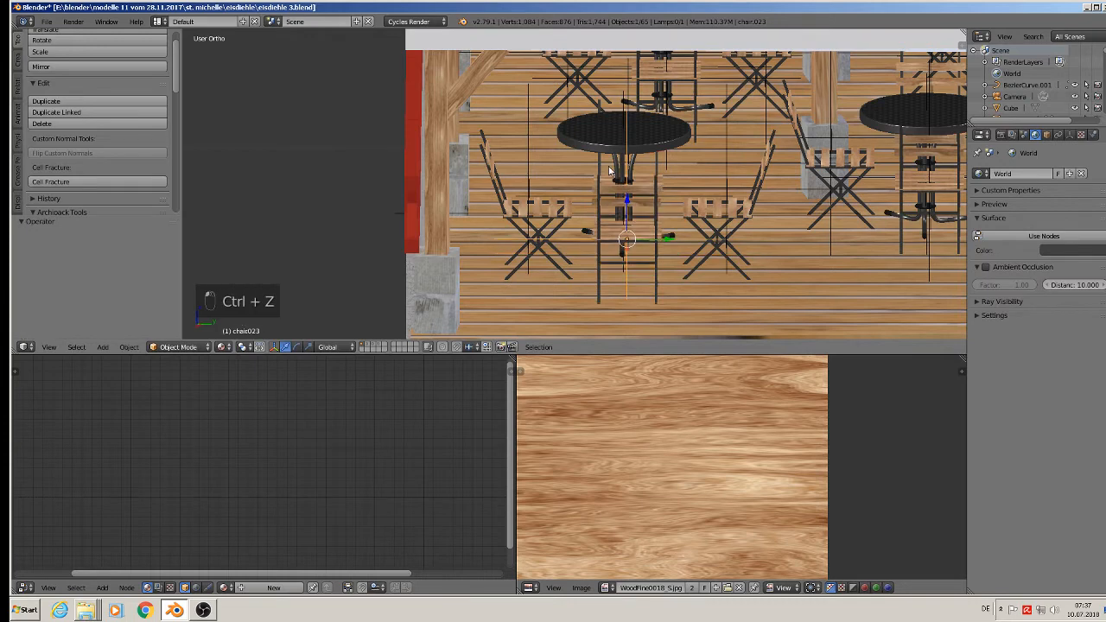
# - Move the front corner table by -0.034 along Z to match its lowered chairs
pyautogui.rightClick(588, 137)
pyautogui.moveTo(636, 168); pyautogui.dragTo(630, 196)
# - Select the table behind the corner set with its four chairs and move them -0.033 along Z
pyautogui.moveTo(644, 162); pyautogui.dragTo(630, 205, button='middle')
pyautogui.rightClick(615, 156)
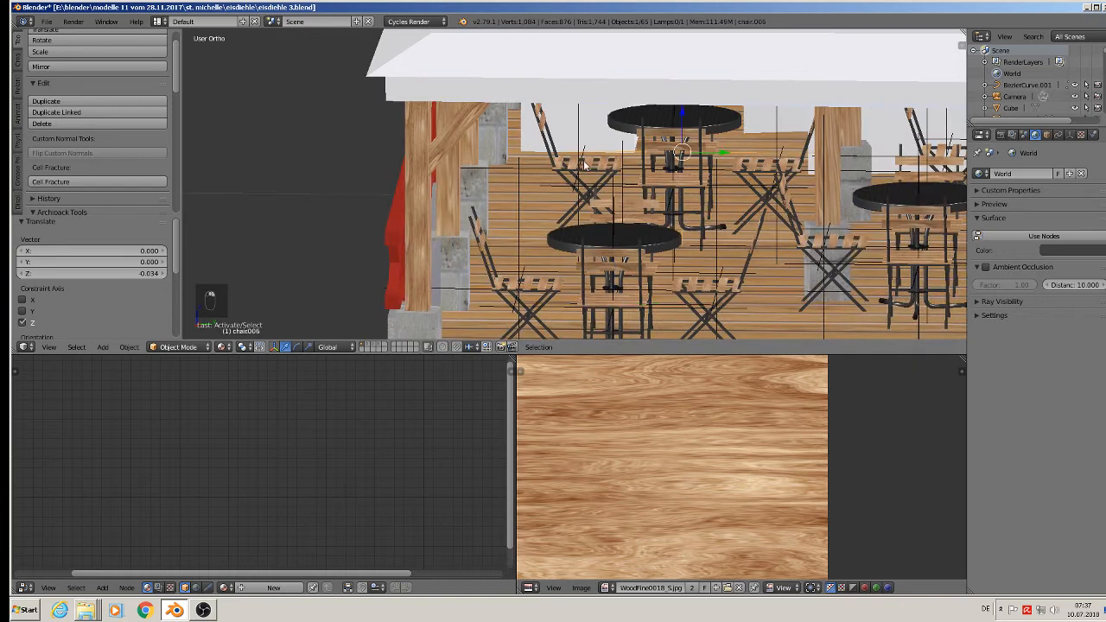
pyautogui.keyDown('shift'); pyautogui.rightClick(667, 129); pyautogui.keyUp('shift')
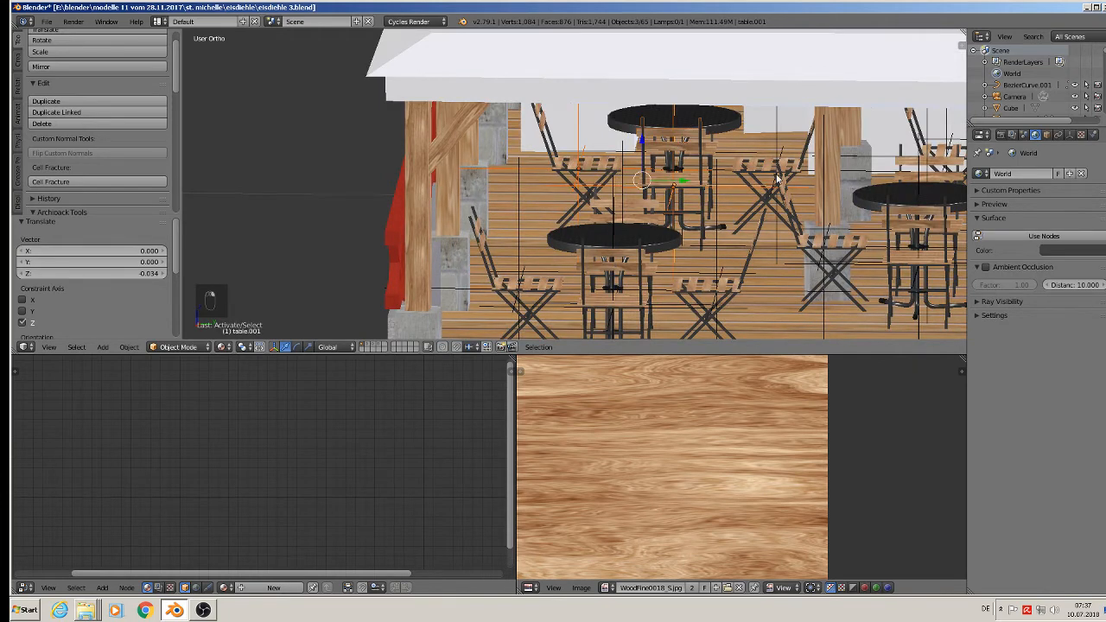
pyautogui.moveTo(769, 173); pyautogui.dragTo(731, 173, button='middle')
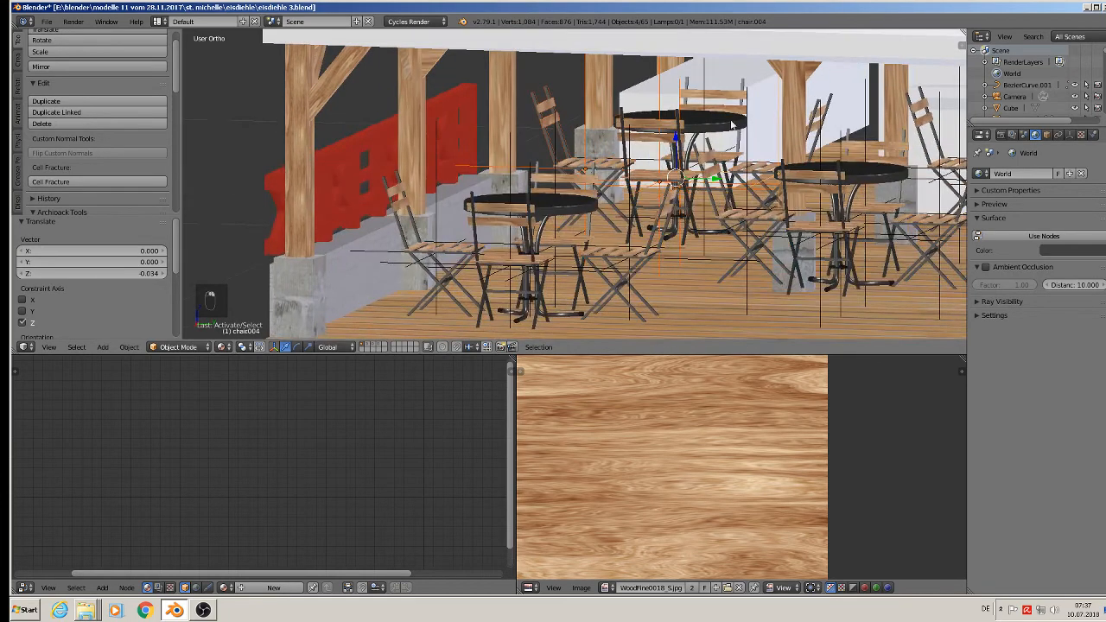
pyautogui.keyDown('shift'); pyautogui.rightClick(724, 102); pyautogui.keyUp('shift')
pyautogui.press('g')
pyautogui.press('z')
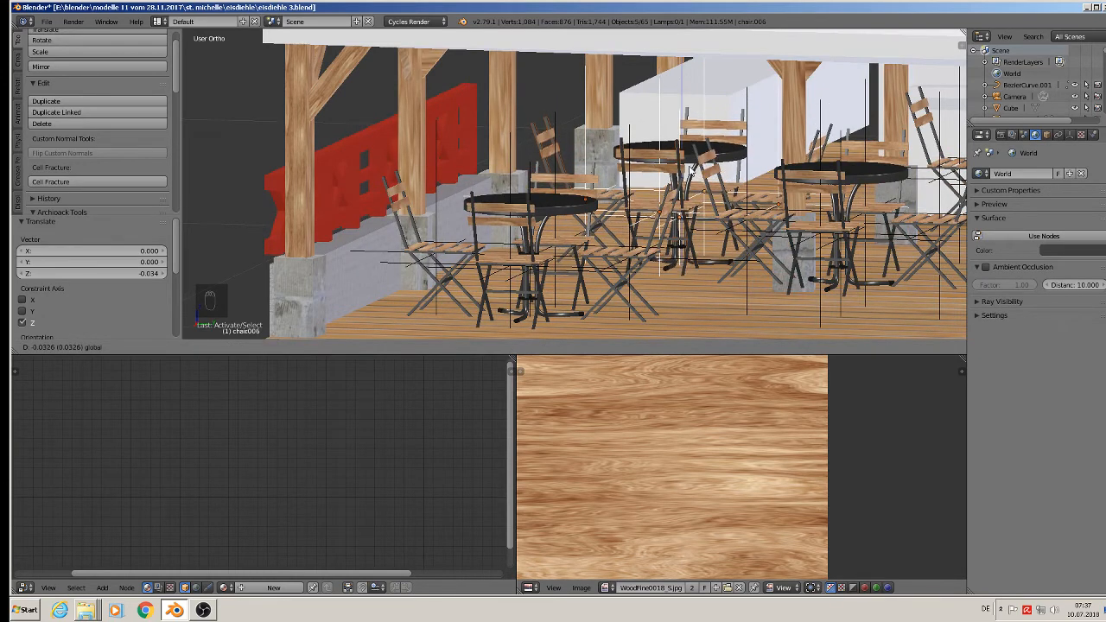
pyautogui.click(724, 113)
# - Select the middle table at the terrace's open edge with its four chairs and move them -0.034 along Z
pyautogui.moveTo(724, 112); pyautogui.dragTo(702, 148, button='middle')
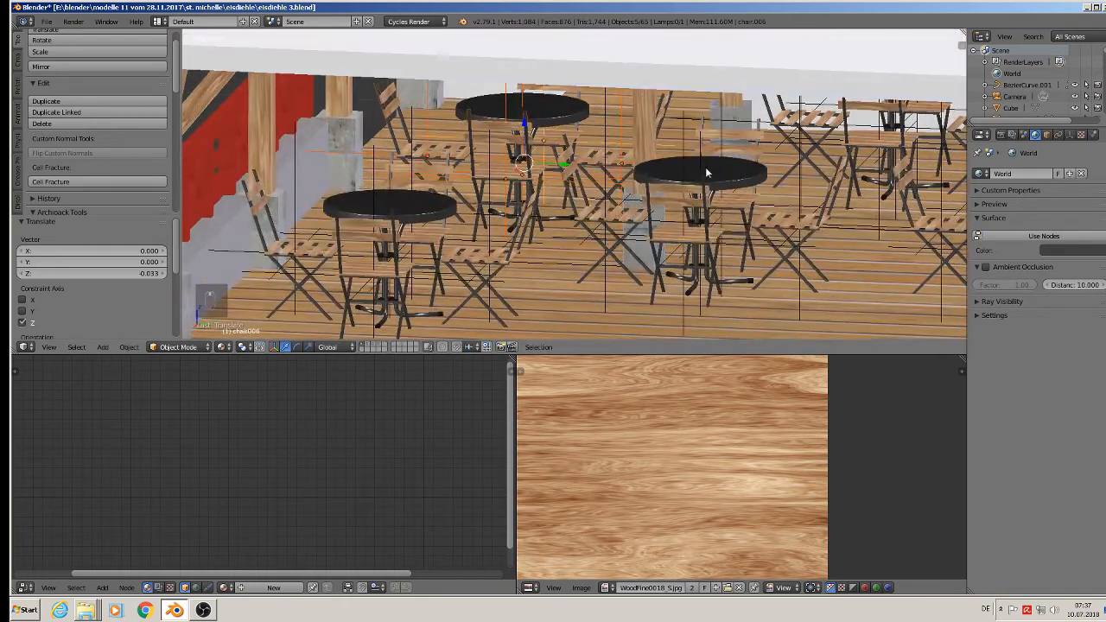
pyautogui.rightClick(718, 166)
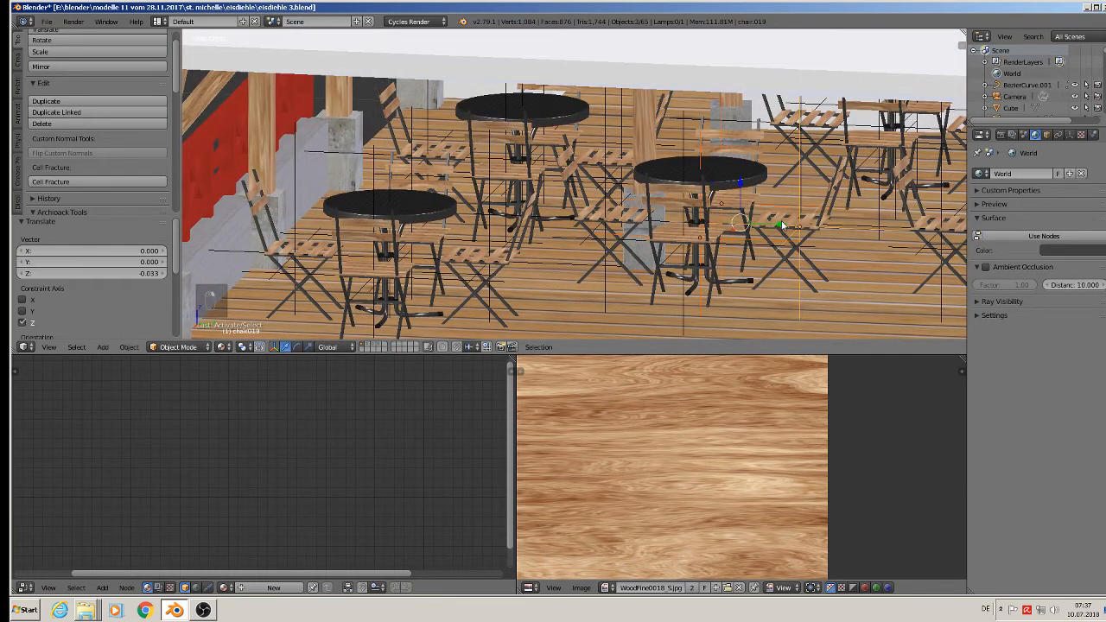
pyautogui.rightClick(694, 239)
pyautogui.keyDown('shift'); pyautogui.rightClick(593, 214); pyautogui.keyUp('shift')
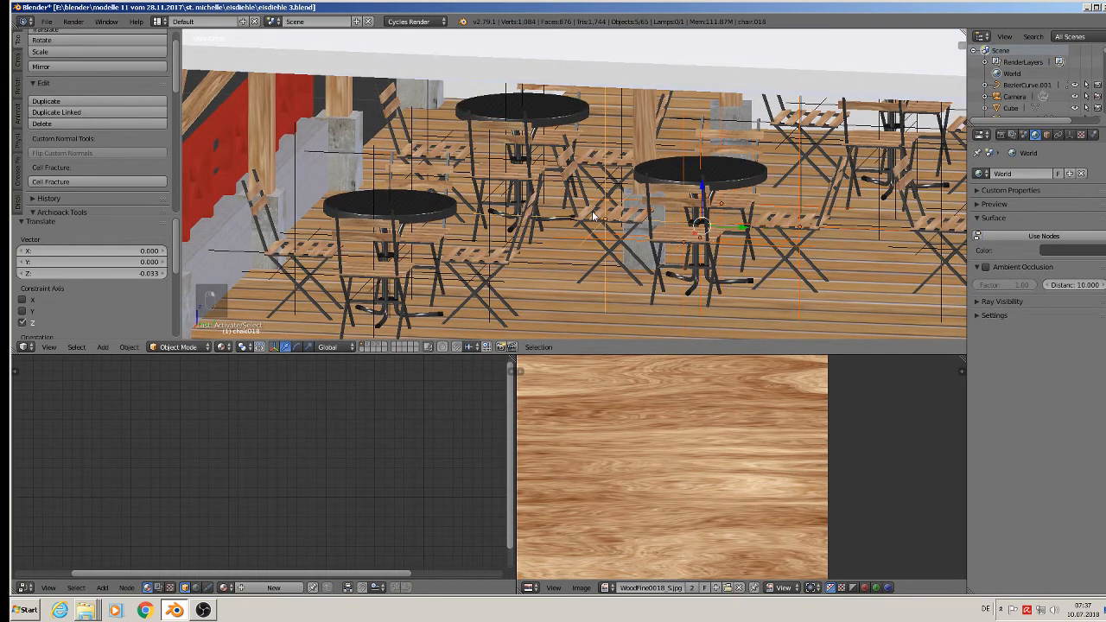
pyautogui.moveTo(704, 197); pyautogui.dragTo(695, 226)
# - Lower the rear table near the white building wall and its four chairs about 0.034 along Z
pyautogui.moveTo(831, 221); pyautogui.dragTo(601, 183, button='middle')
pyautogui.rightClick(670, 95)
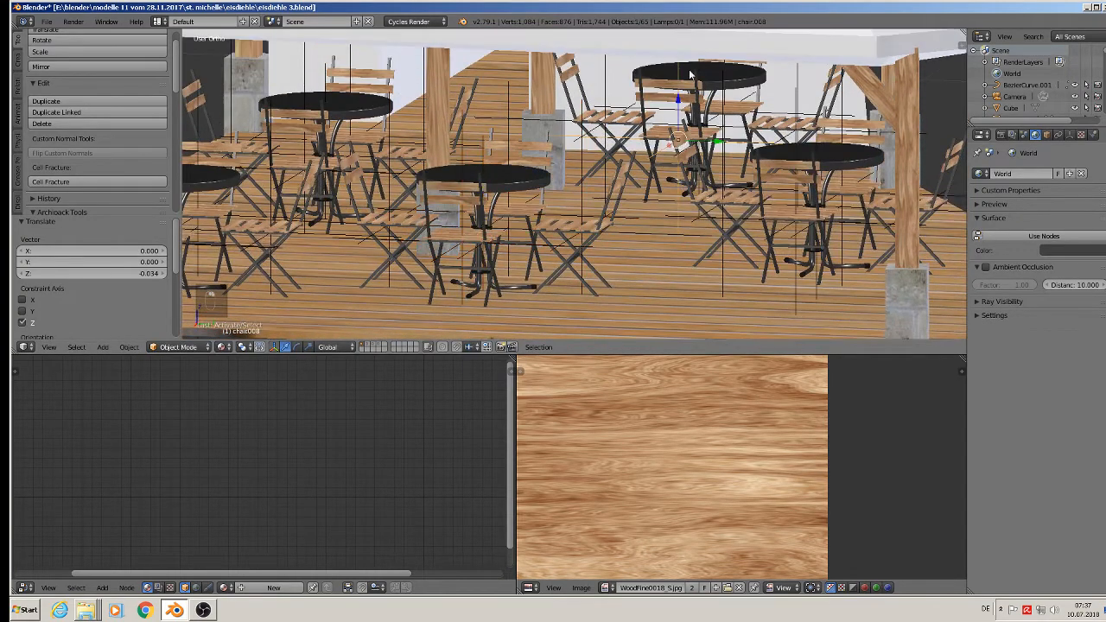
pyautogui.keyDown('shift'); pyautogui.rightClick(754, 108); pyautogui.keyUp('shift')
pyautogui.keyDown('shift'); pyautogui.rightClick(606, 117); pyautogui.keyUp('shift')
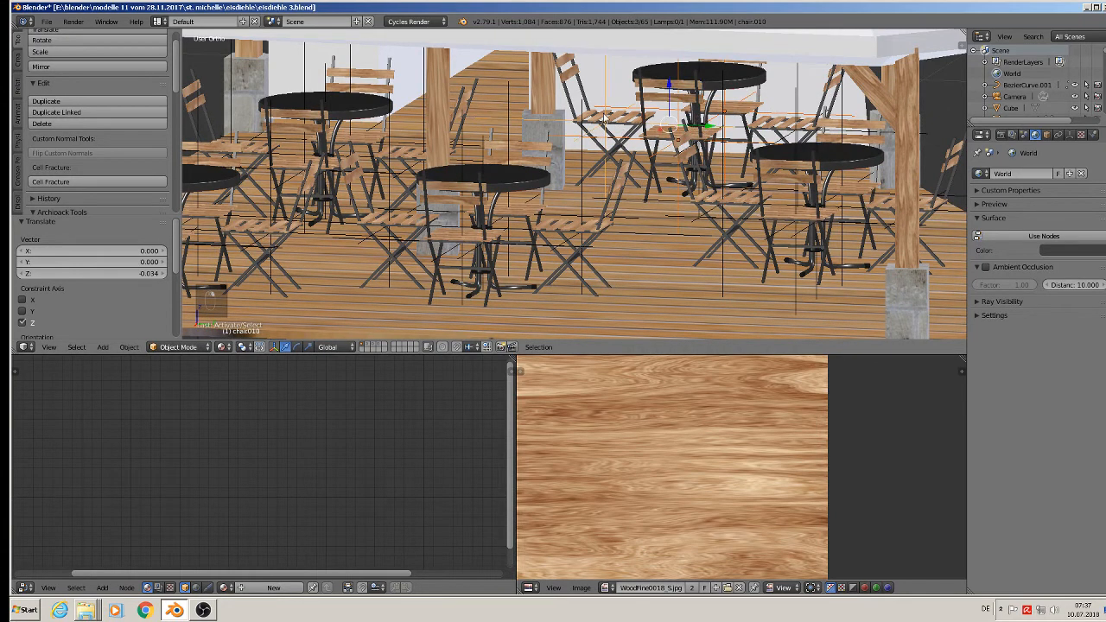
pyautogui.keyDown('shift'); pyautogui.rightClick(789, 126); pyautogui.keyUp('shift')
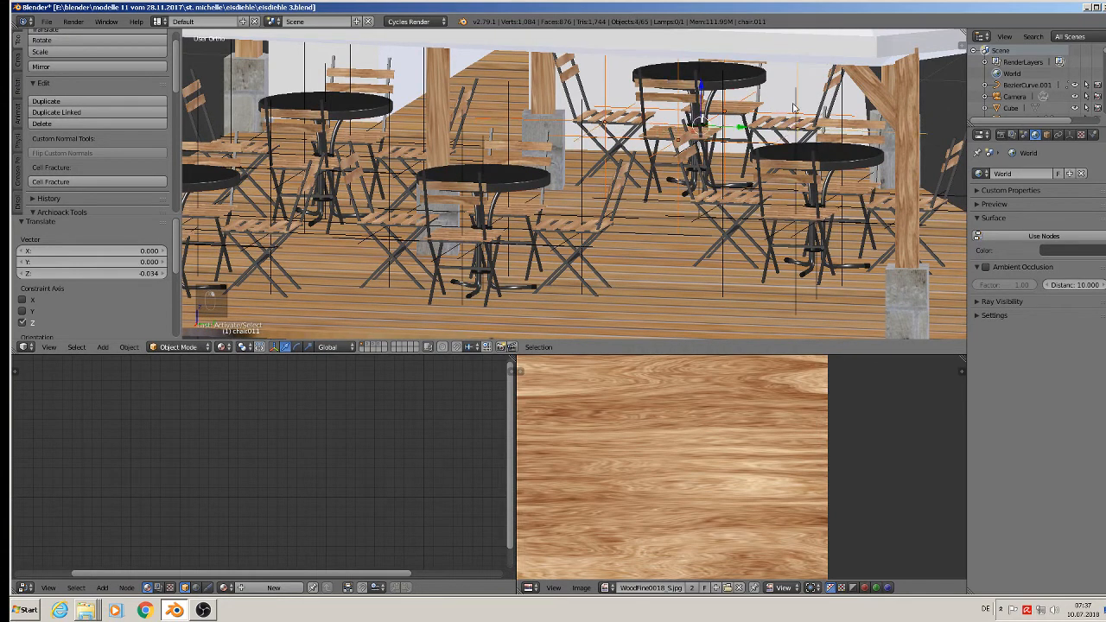
pyautogui.moveTo(700, 87); pyautogui.dragTo(705, 139)
pyautogui.rightClick(718, 83)
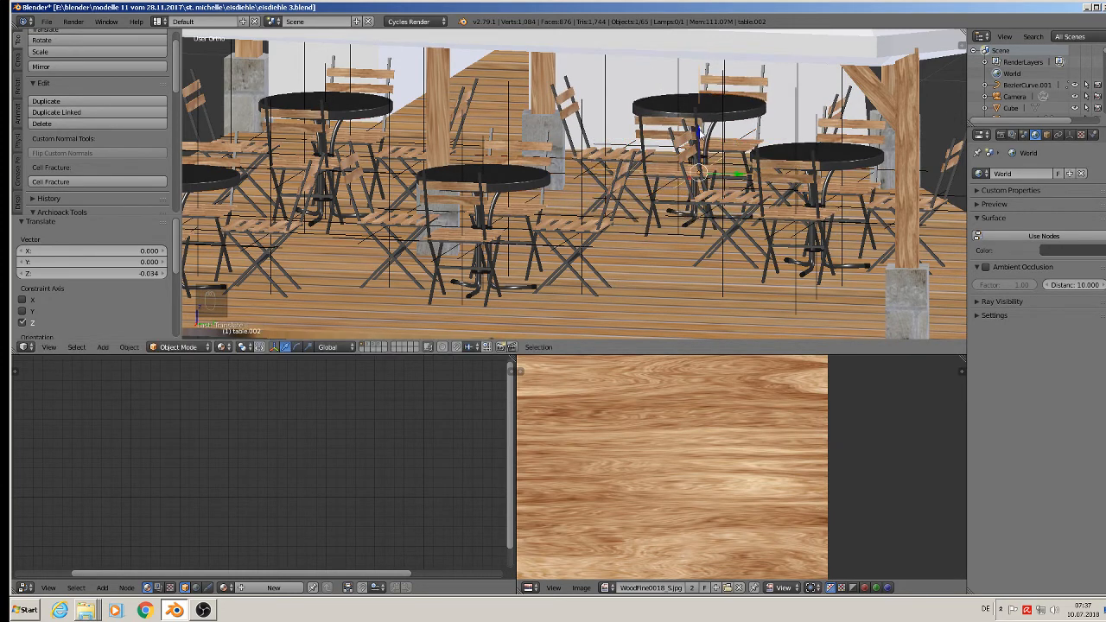
pyautogui.keyDown('shift'); pyautogui.moveTo(775, 193); pyautogui.dragTo(694, 146, button='middle'); pyautogui.keyUp('shift')
pyautogui.rightClick(731, 100)
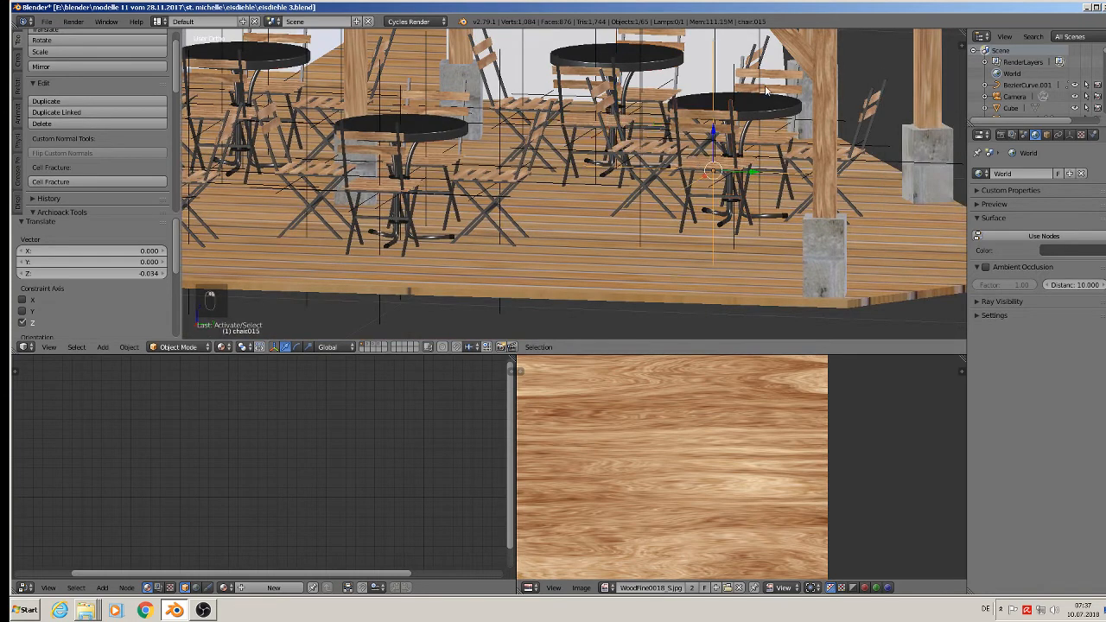
pyautogui.keyDown('shift'); pyautogui.rightClick(862, 144); pyautogui.keyUp('shift')
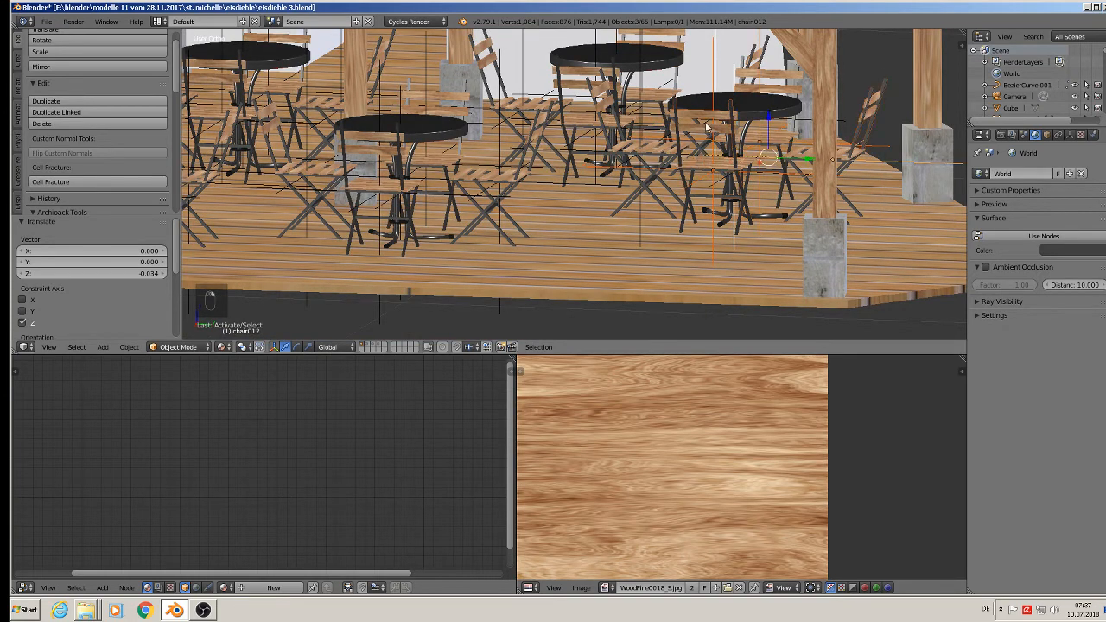
pyautogui.keyDown('shift'); pyautogui.rightClick(683, 129); pyautogui.keyUp('shift')
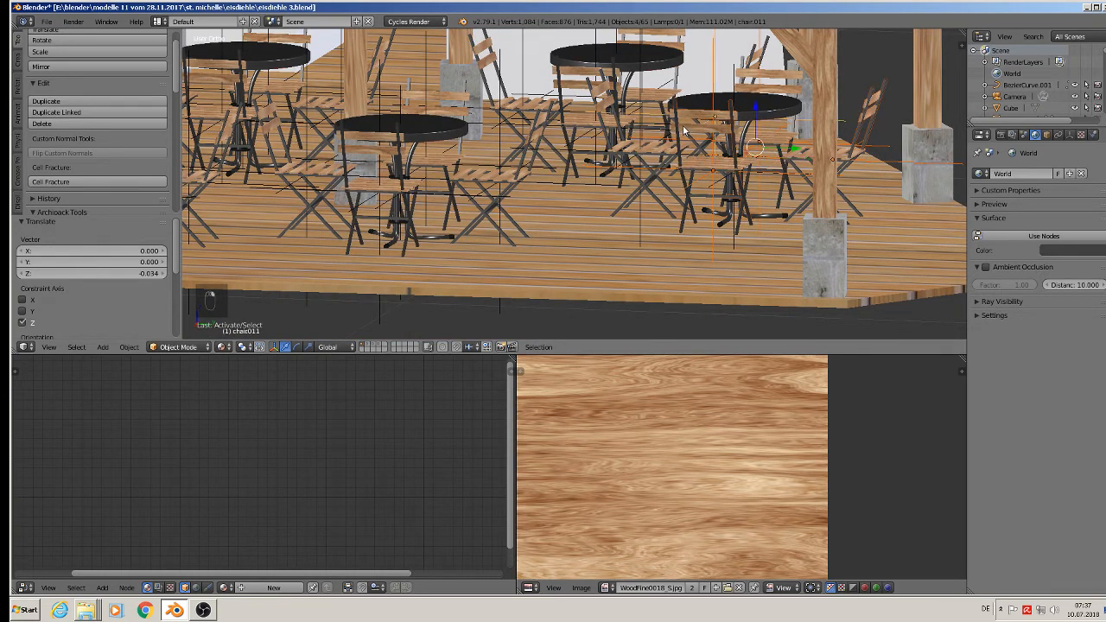
# - Select the remaining table beside the wooden post with its four chairs and move them -0.032 along Z
pyautogui.rightClick(606, 114)
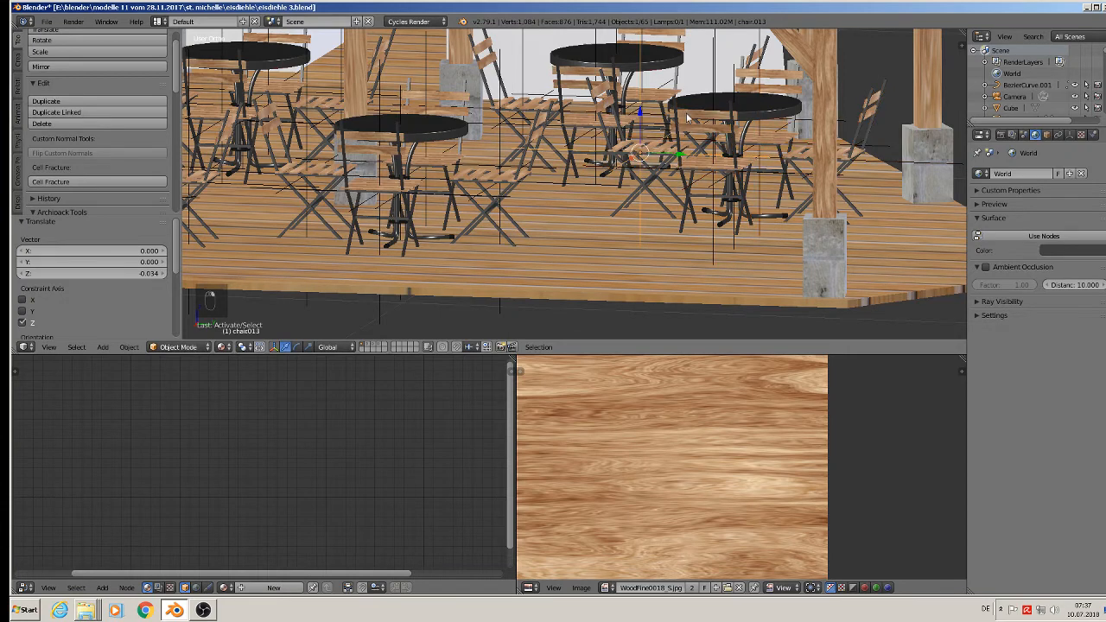
pyautogui.keyDown('shift'); pyautogui.rightClick(729, 109); pyautogui.keyUp('shift')
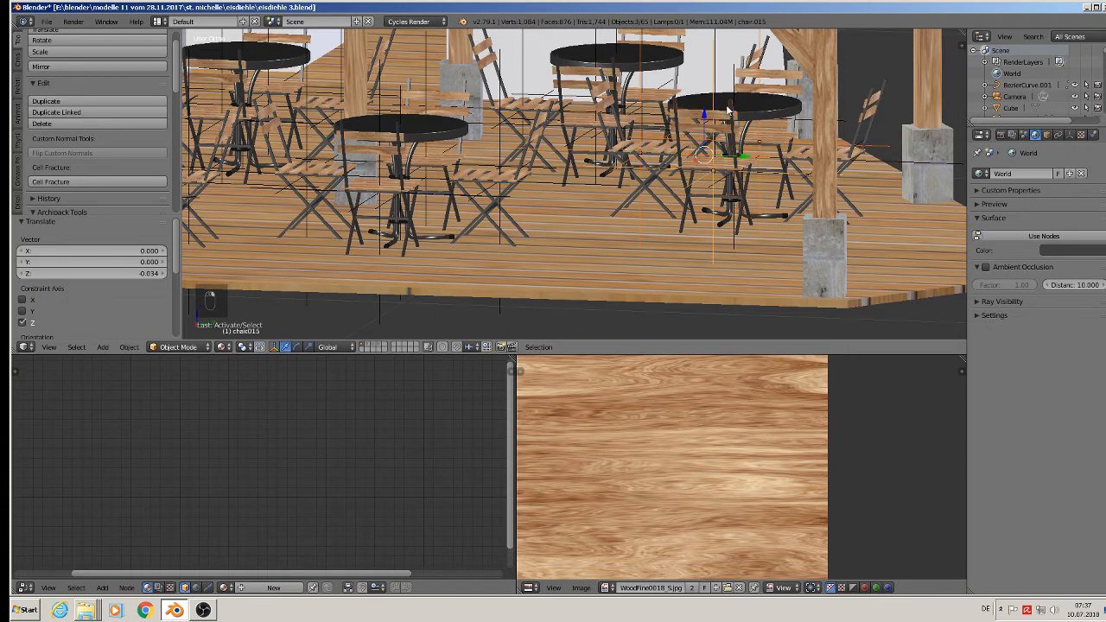
pyautogui.keyDown('shift'); pyautogui.rightClick(773, 111); pyautogui.keyUp('shift')
pyautogui.keyDown('shift'); pyautogui.rightClick(860, 121); pyautogui.keyUp('shift')
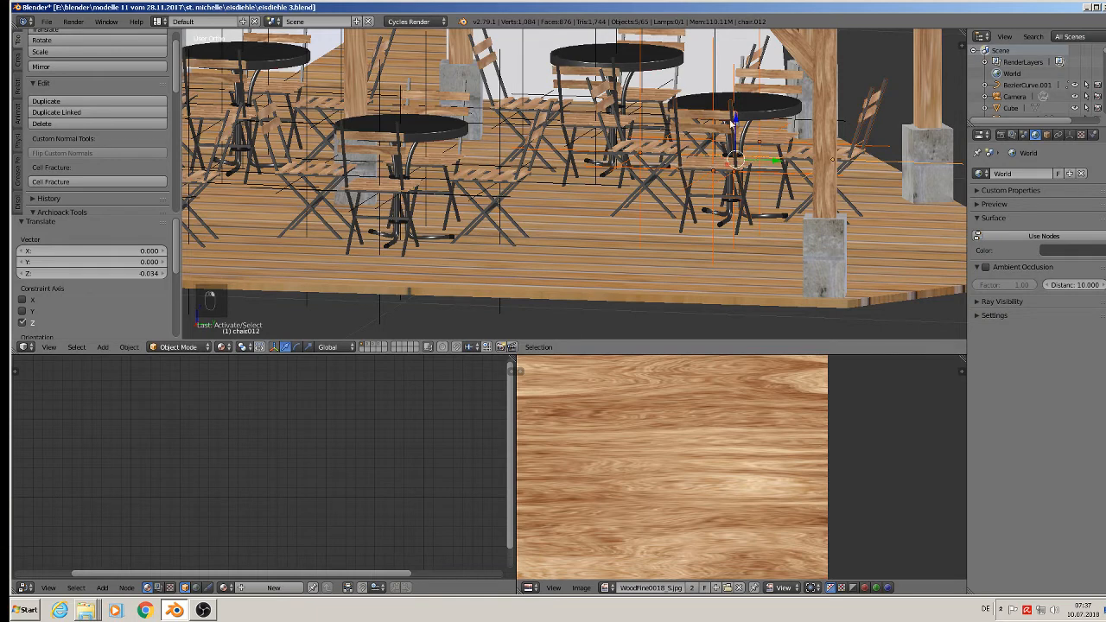
pyautogui.press('g')
pyautogui.press('z')
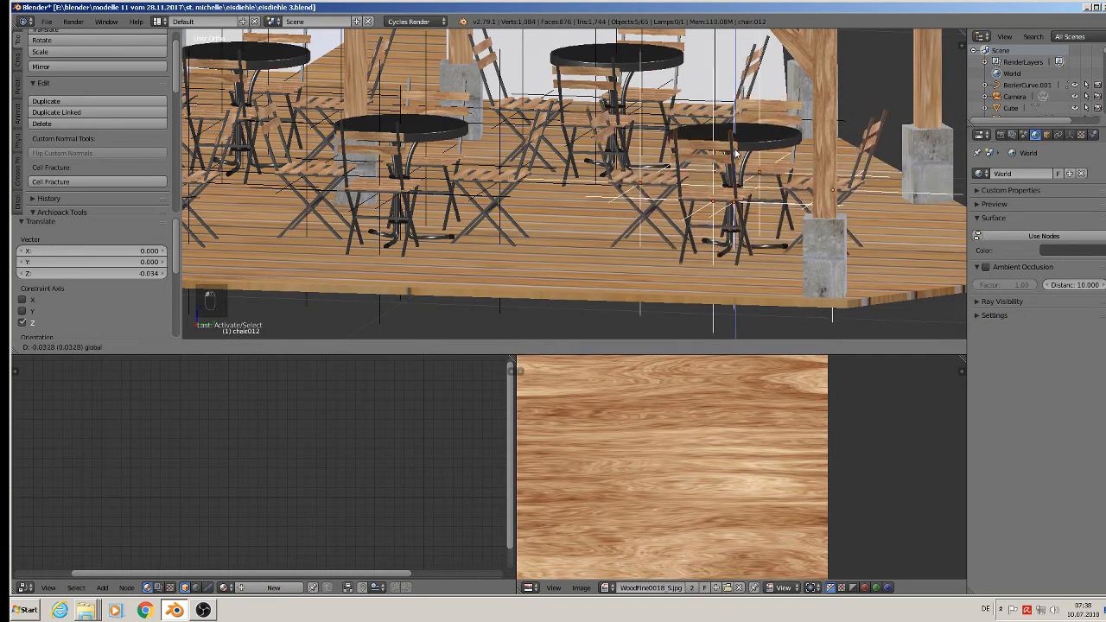
pyautogui.click(735, 153)
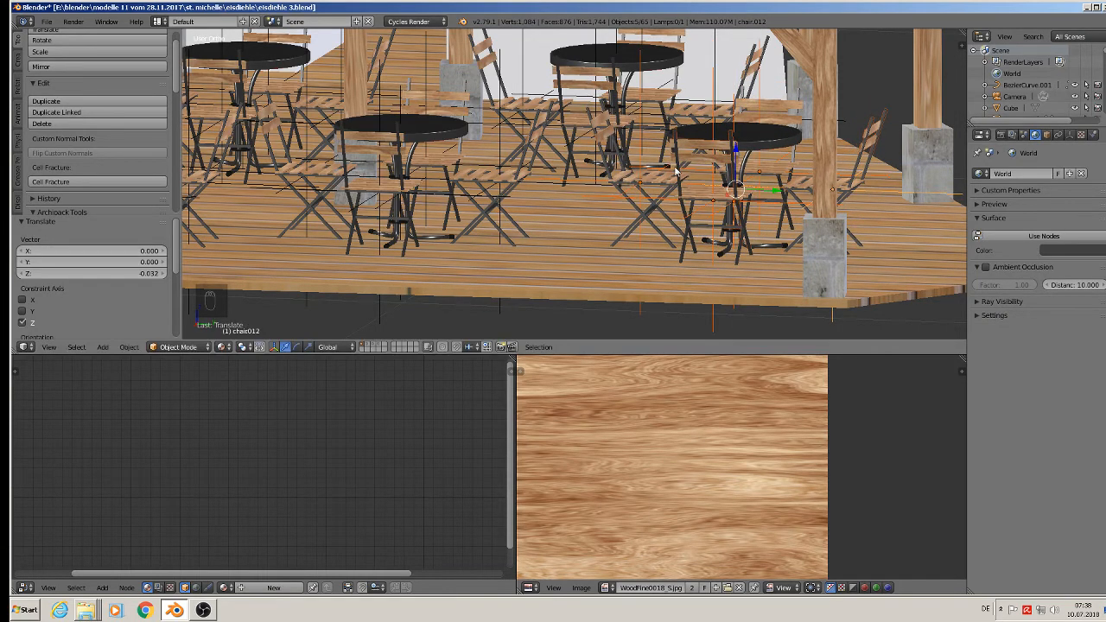
# - Deselect all objects and save the project file
pyautogui.scroll(-3, 677, 172)
pyautogui.press('a')
pyautogui.moveTo(581, 179); pyautogui.dragTo(676, 196, button='middle')
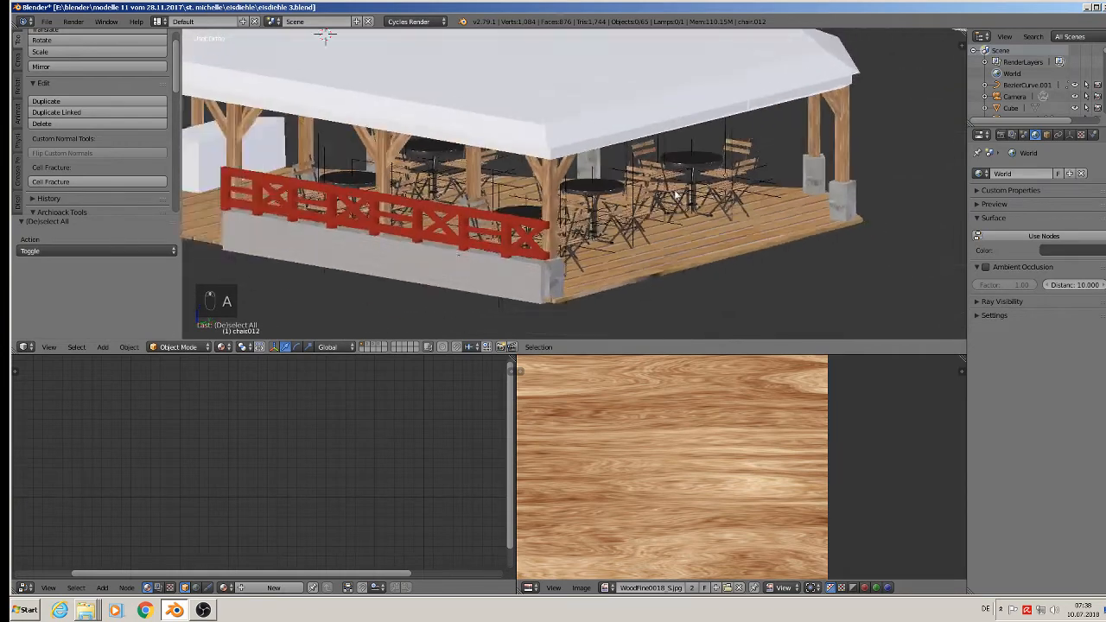
pyautogui.scroll(-4, 676, 196)
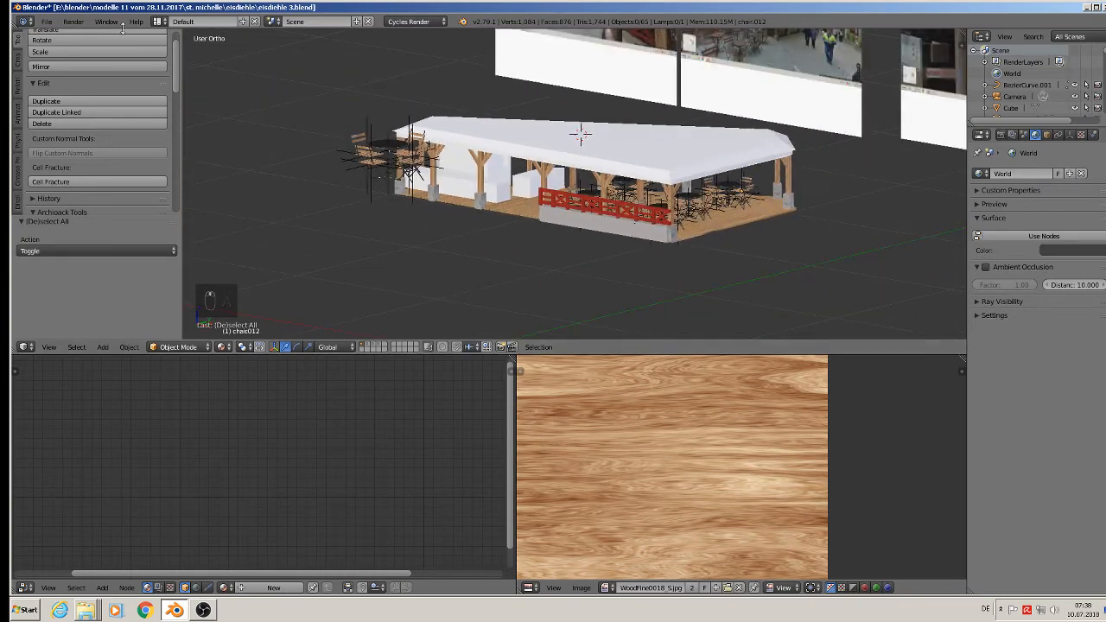
pyautogui.click(46, 22)
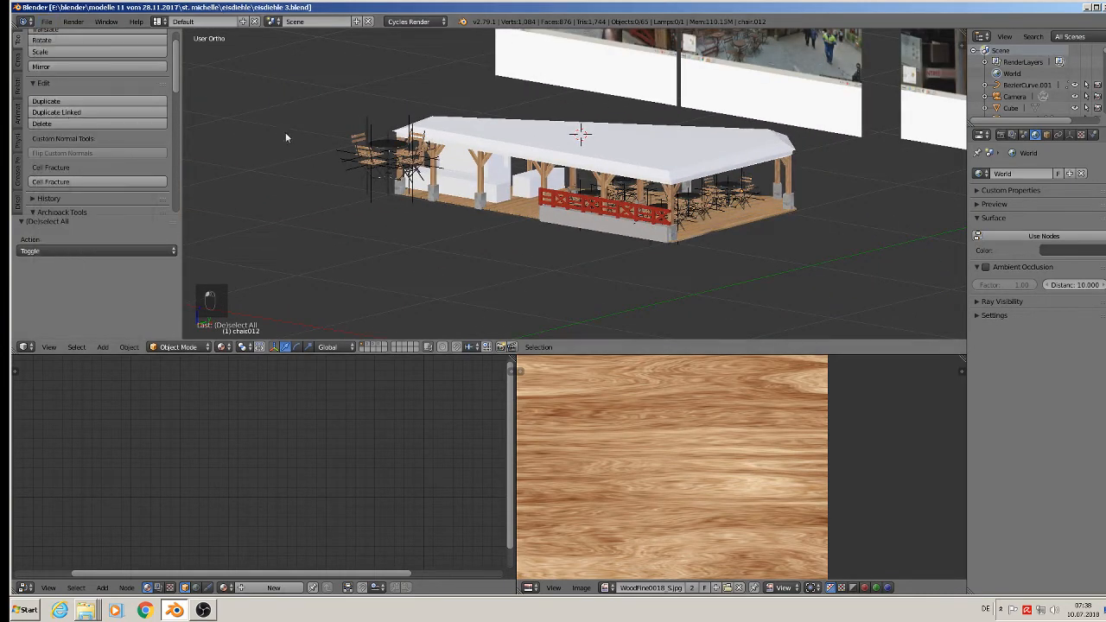
# - Examine the terrace's posts, red railing, counters and roof underside for parts that still lack a texture
pyautogui.scroll(6, 384, 122)
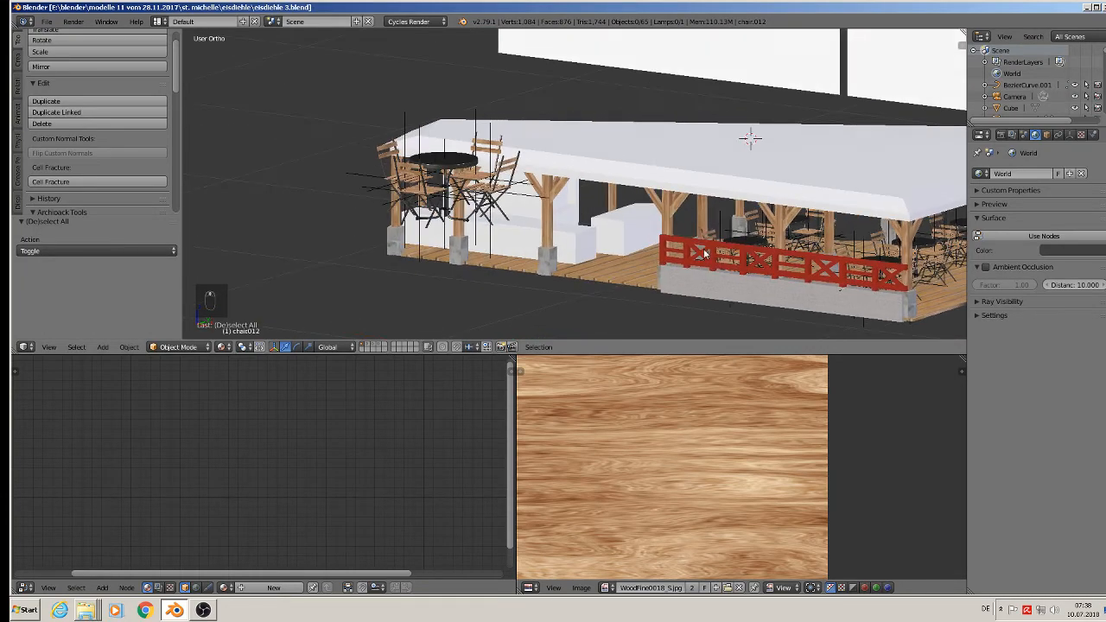
pyautogui.scroll(-1, 704, 252)
pyautogui.scroll(4, 691, 242)
pyautogui.scroll(2, 670, 230)
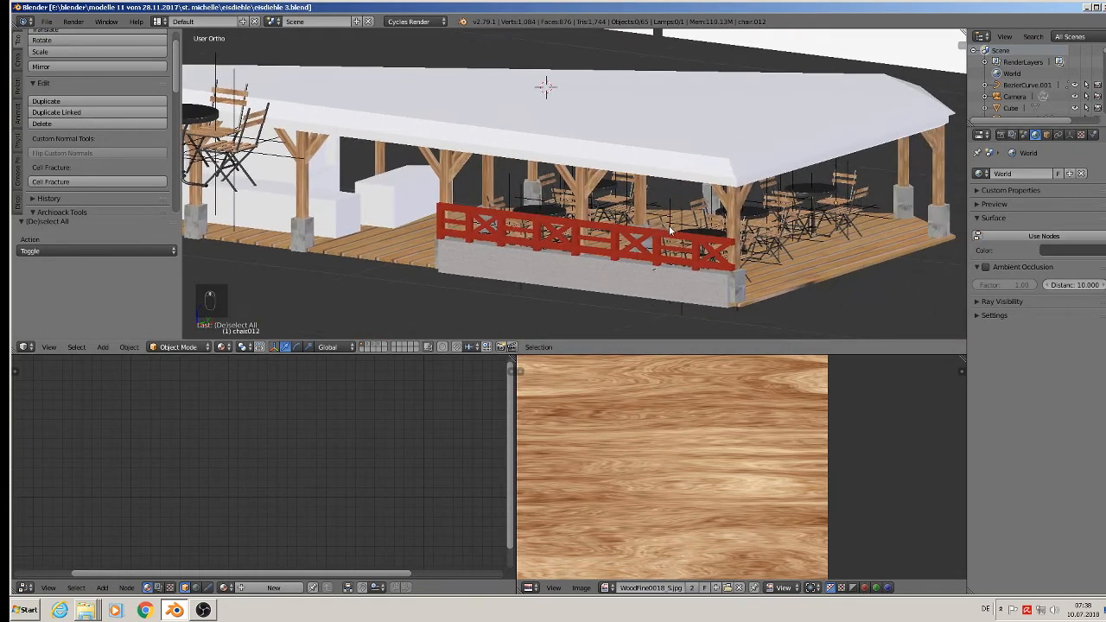
pyautogui.moveTo(670, 230); pyautogui.dragTo(640, 198, button='middle')
pyautogui.scroll(3, 640, 198)
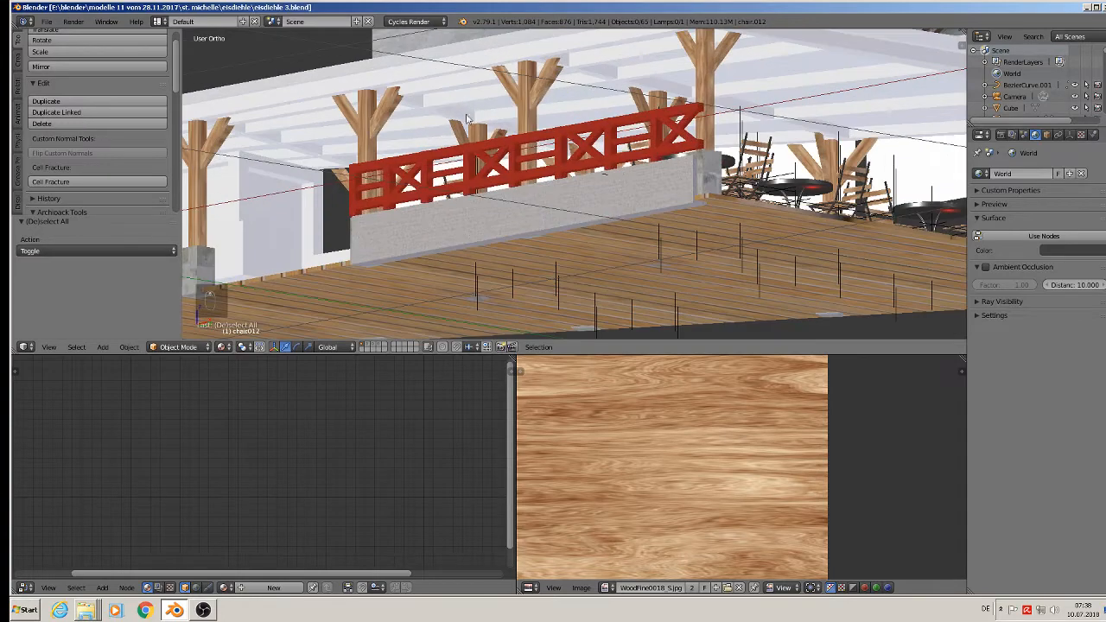
pyautogui.keyDown('shift'); pyautogui.moveTo(406, 103); pyautogui.dragTo(683, 158, button='middle'); pyautogui.keyUp('shift')
pyautogui.scroll(2, 560, 135)
pyautogui.moveTo(560, 135); pyautogui.dragTo(497, 135, button='middle')
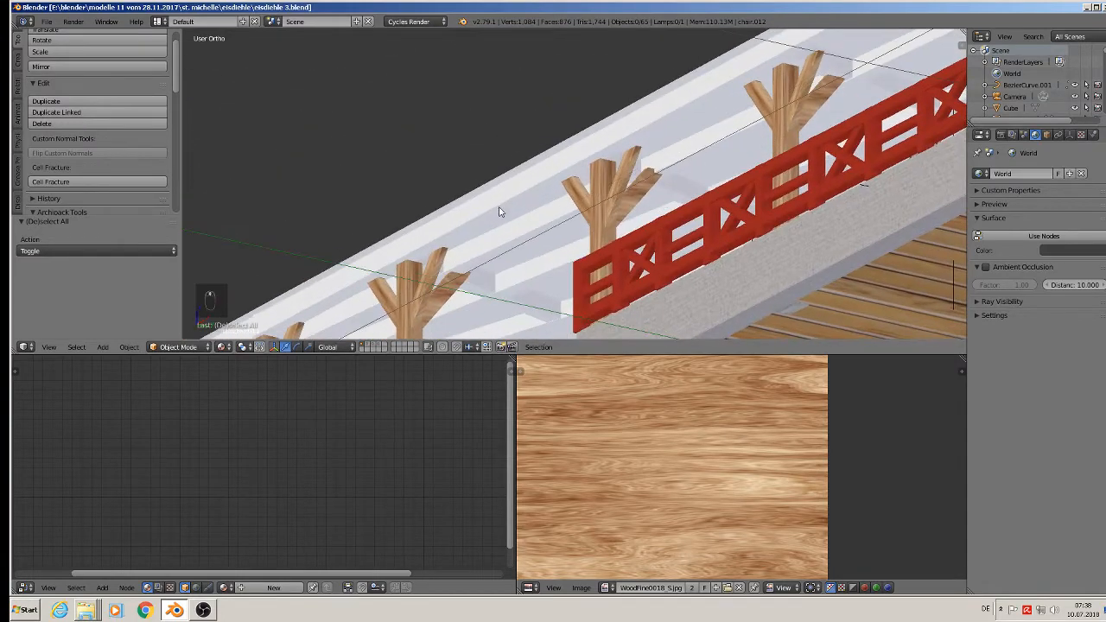
pyautogui.moveTo(498, 211); pyautogui.dragTo(533, 51, button='middle')
pyautogui.moveTo(532, 104); pyautogui.dragTo(547, 127, button='middle')
pyautogui.moveTo(442, 214); pyautogui.dragTo(443, 244, button='middle')
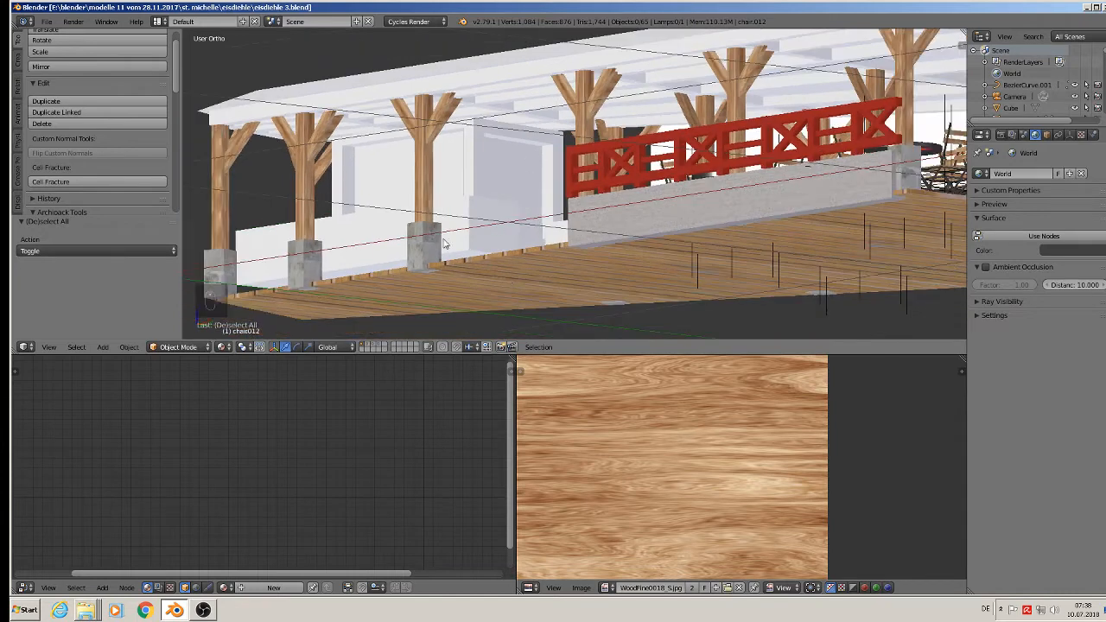
pyautogui.moveTo(513, 283); pyautogui.dragTo(511, 290, button='middle')
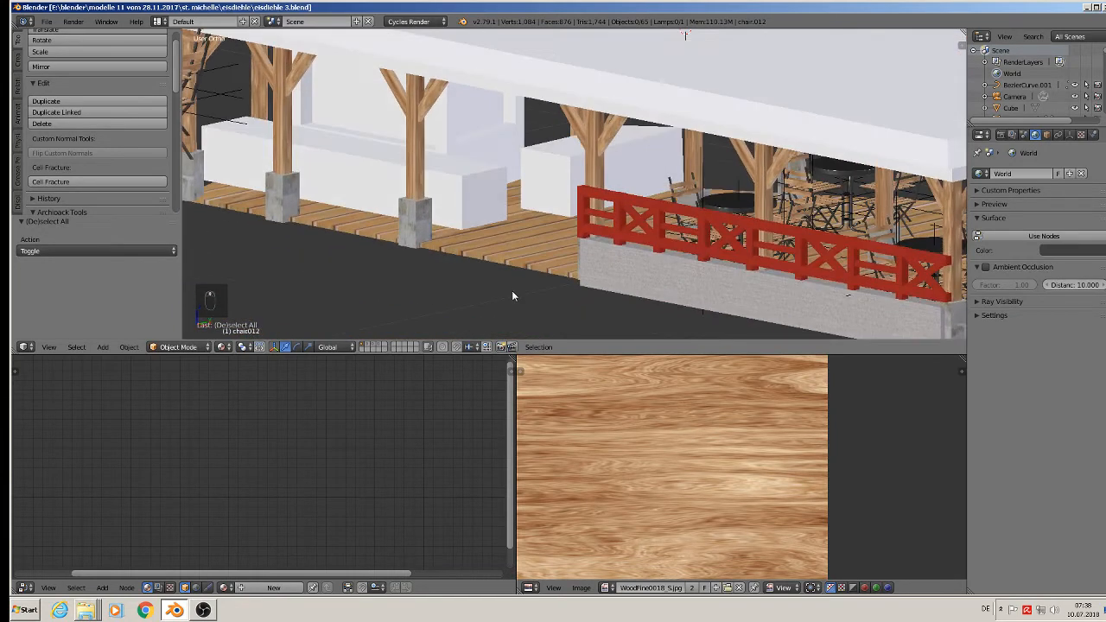
pyautogui.scroll(-2, 581, 188)
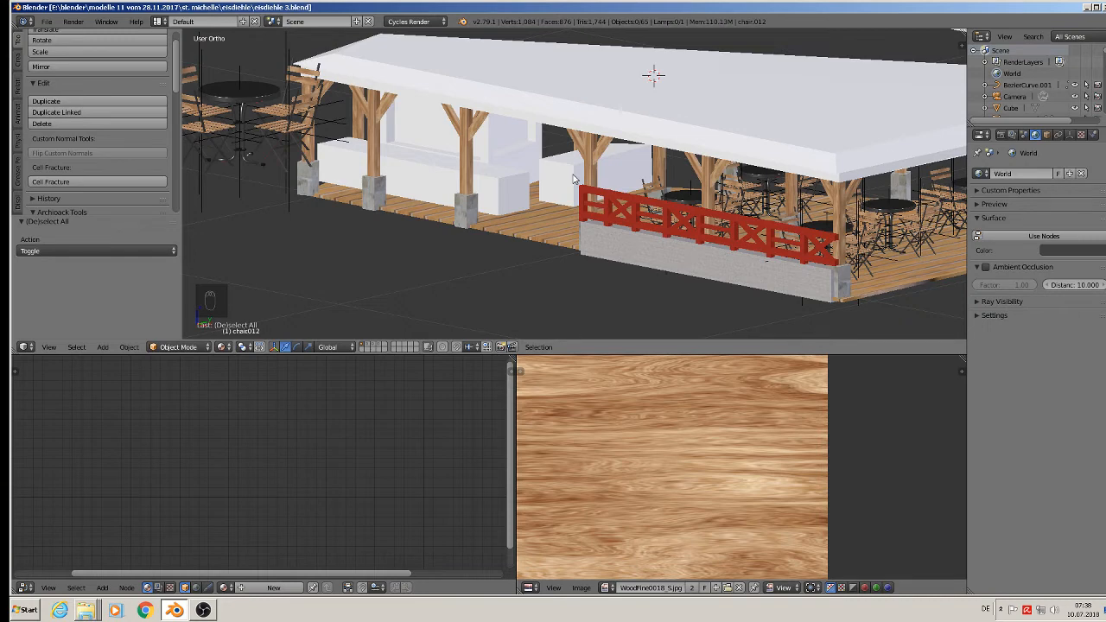
# - Select the white roof-beam framework and mark all of its mesh edges as UV seams
pyautogui.moveTo(573, 179); pyautogui.dragTo(571, 132, button='middle')
pyautogui.scroll(3, 571, 132)
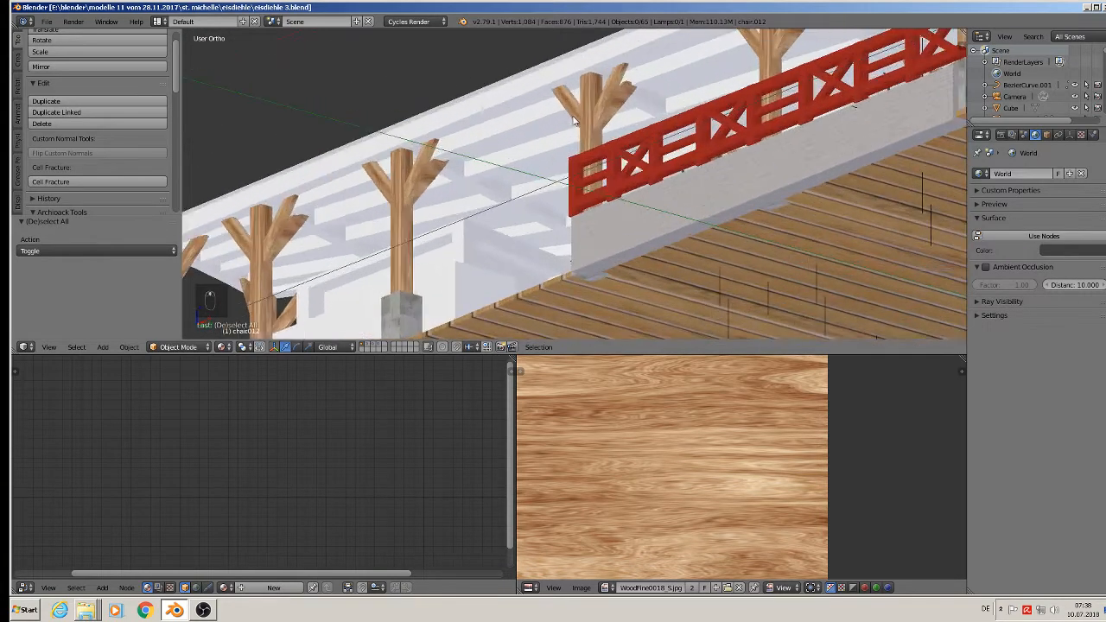
pyautogui.rightClick(519, 127)
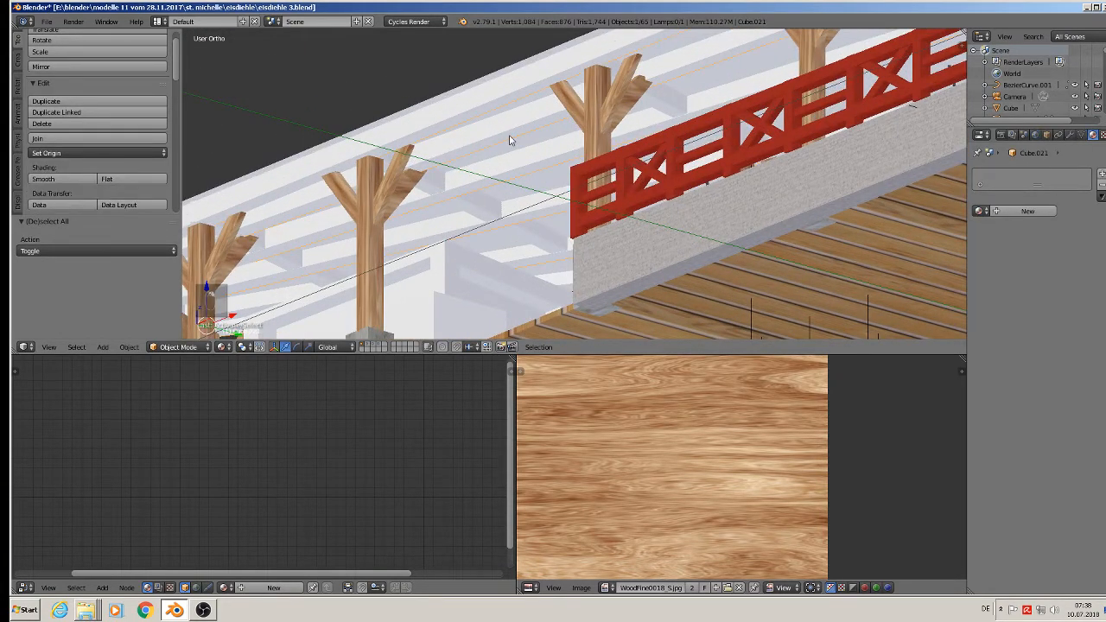
pyautogui.moveTo(509, 141); pyautogui.dragTo(521, 164, button='middle')
pyautogui.press('Tab')
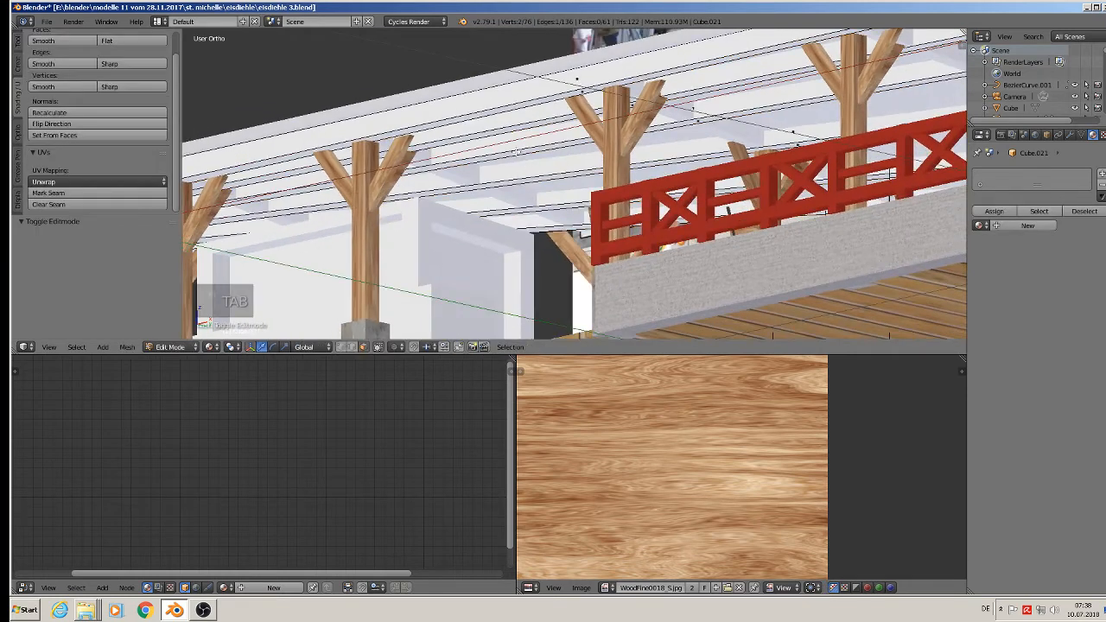
pyautogui.scroll(-5, 521, 163)
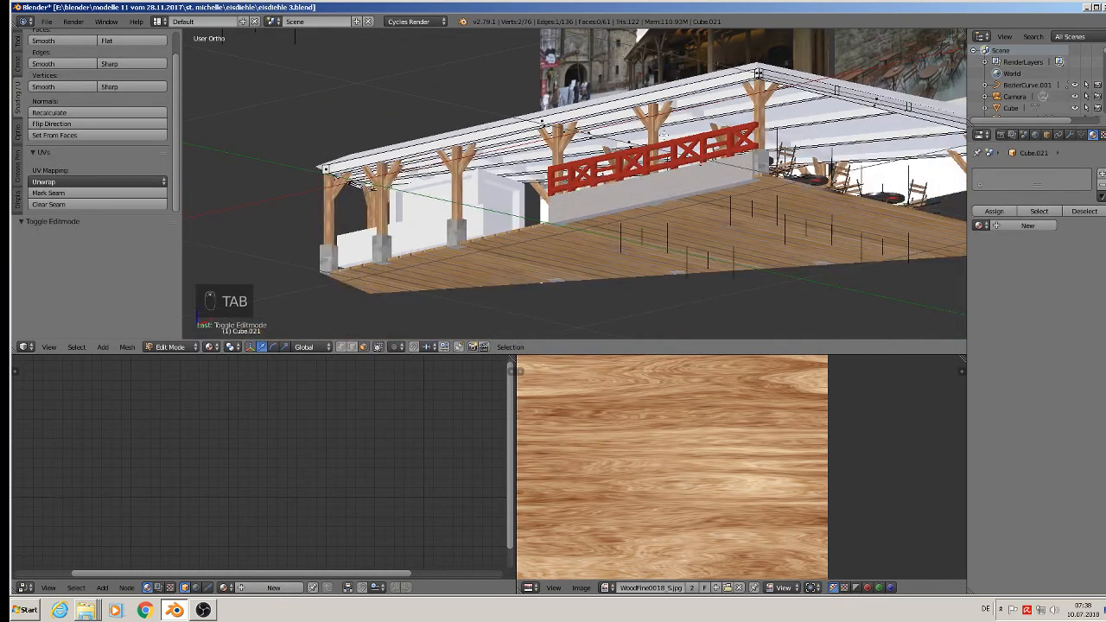
pyautogui.press('a')
pyautogui.press('a')
pyautogui.press('a')
pyautogui.press('a')
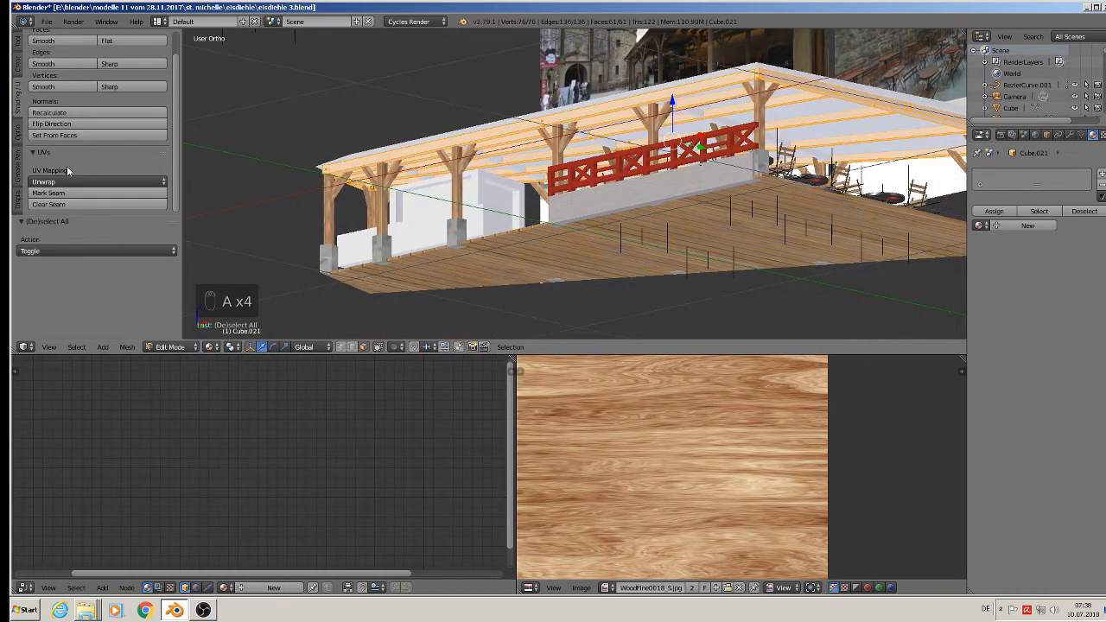
pyautogui.click(49, 193)
pyautogui.moveTo(927, 91); pyautogui.dragTo(759, 164, button='middle')
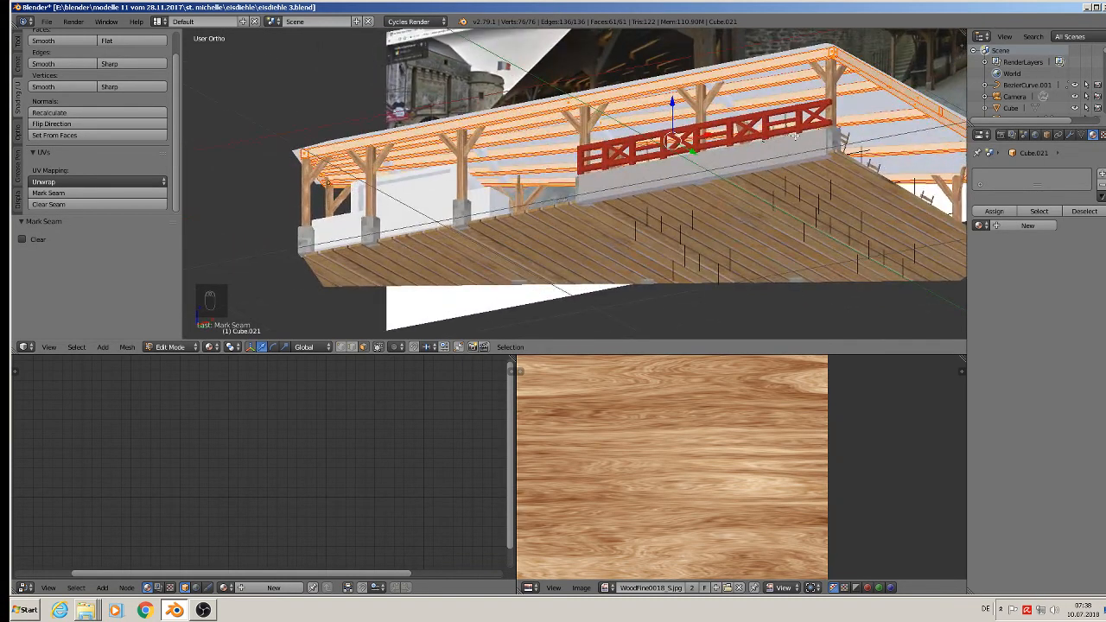
# - Apply rotation and scale to the roof-beam framework, and unwrap its whole mesh with Cube Projection
pyautogui.press('Tab')
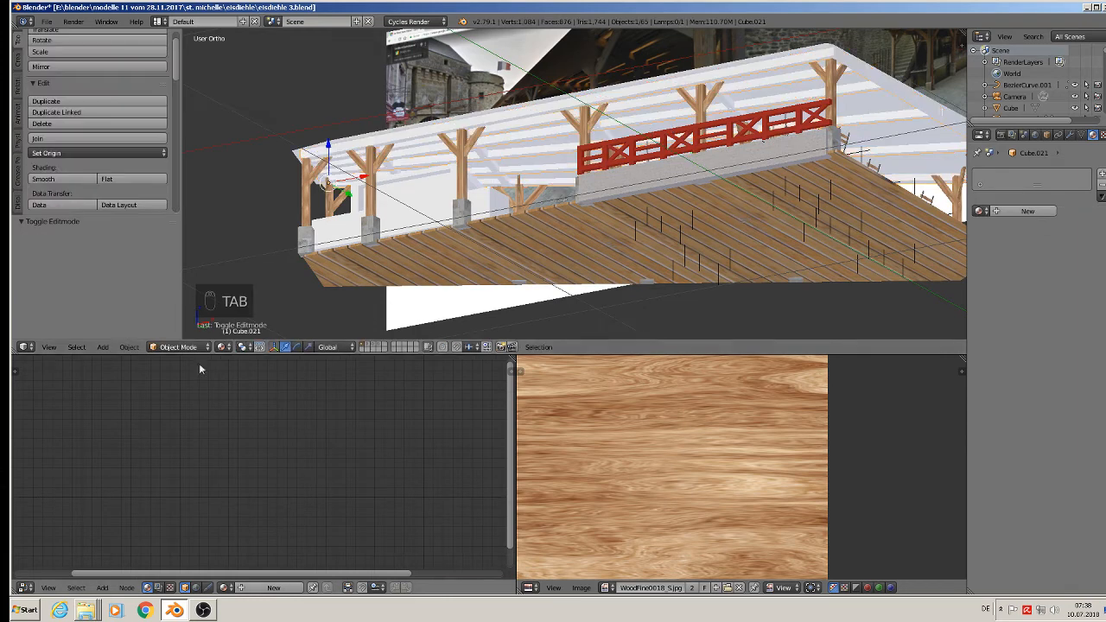
pyautogui.click(129, 347)
pyautogui.moveTo(151, 262)
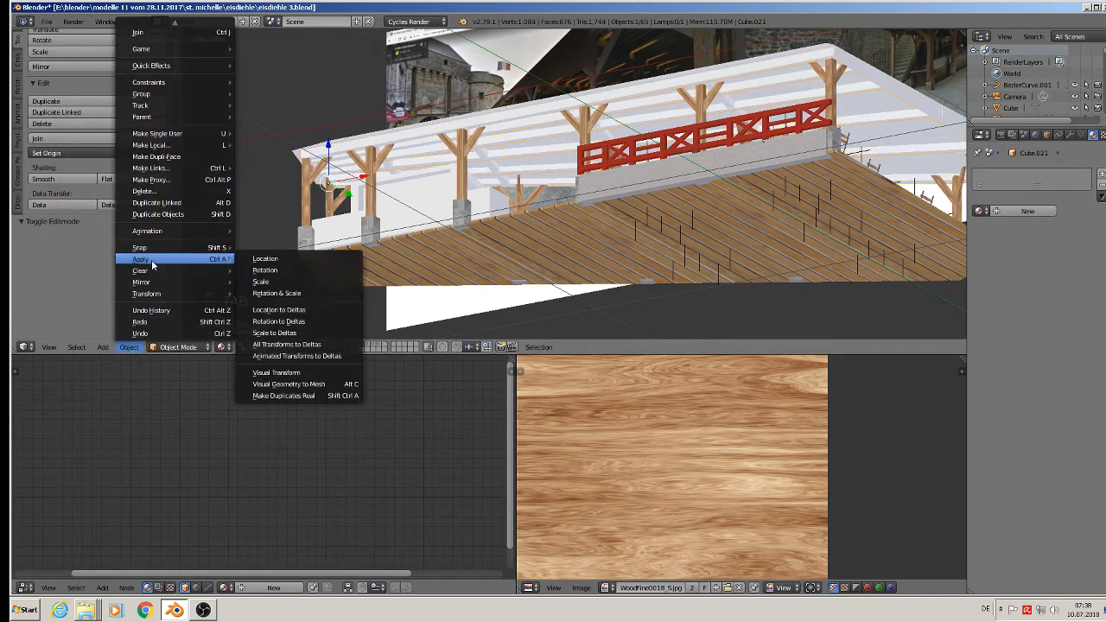
pyautogui.click(274, 292)
pyautogui.press('Tab')
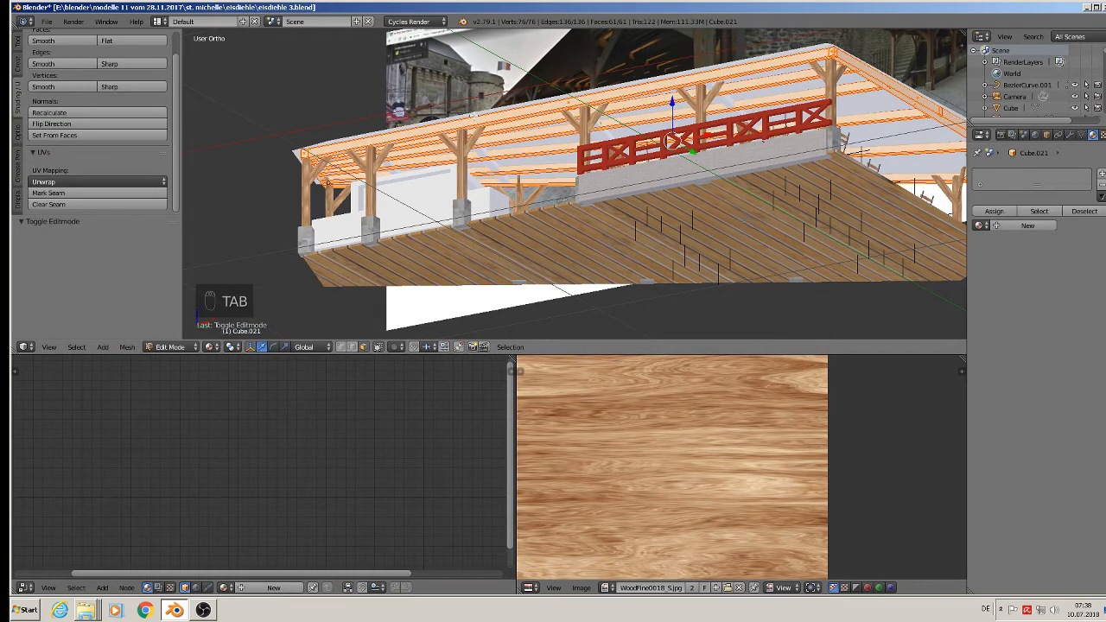
pyautogui.press('u')
pyautogui.click(432, 113)
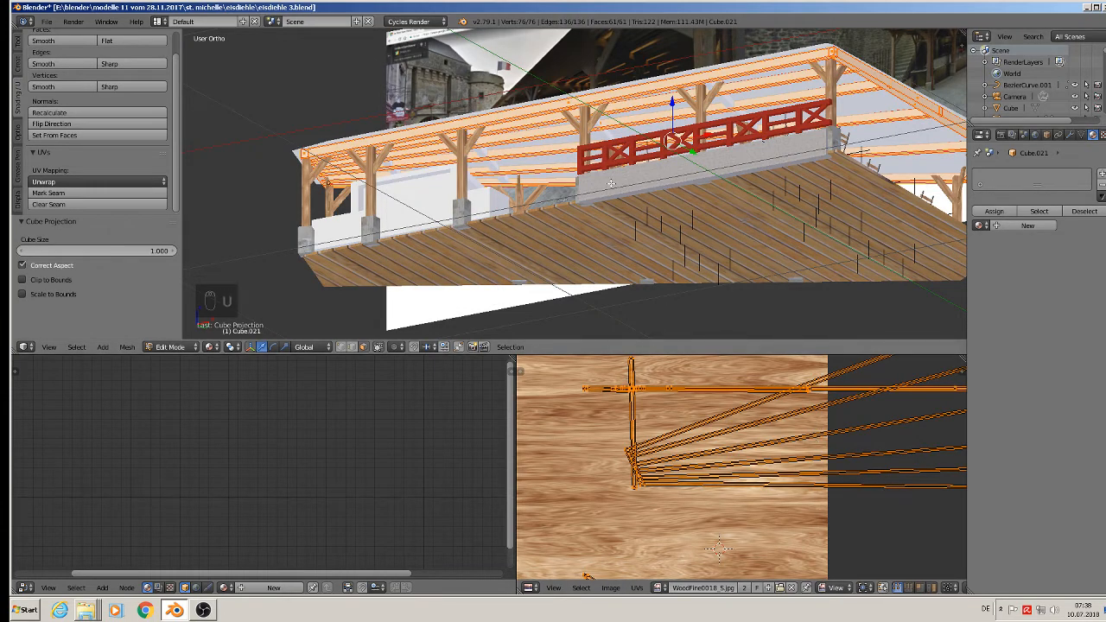
# - Assign the existing wood1 material to the roof-beam framework
pyautogui.press('Tab')
pyautogui.rightClick(463, 168)
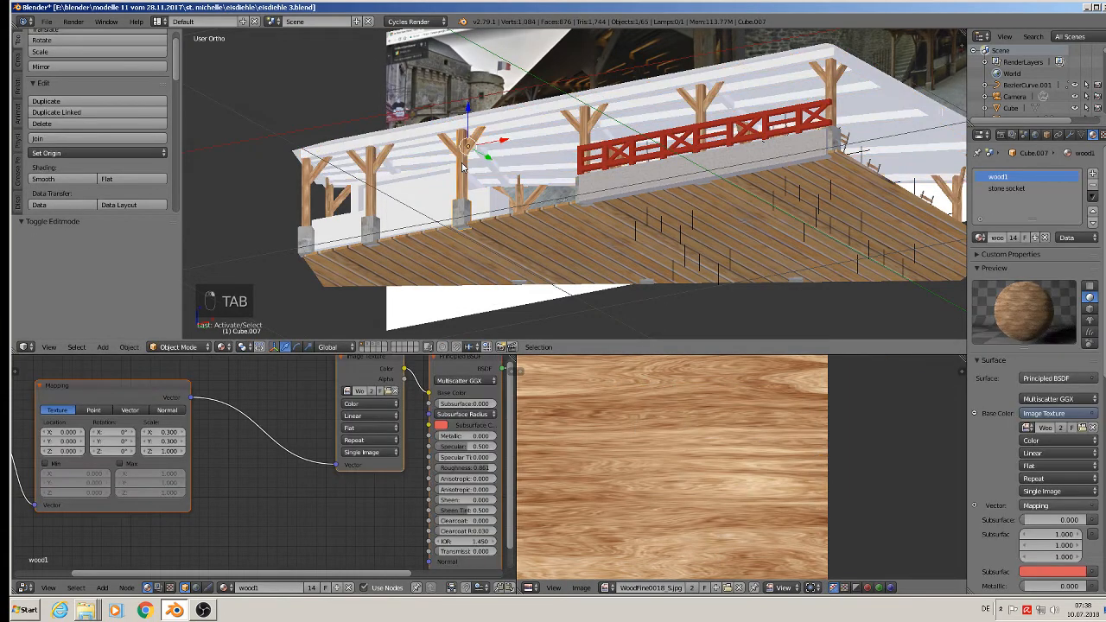
pyautogui.rightClick(522, 137)
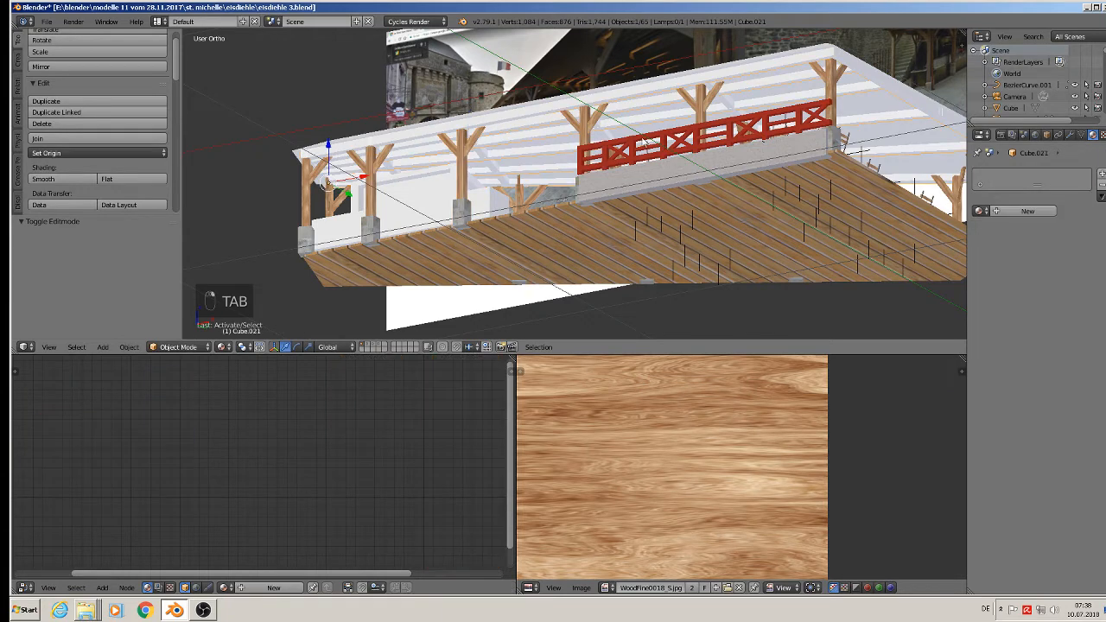
pyautogui.click(979, 211)
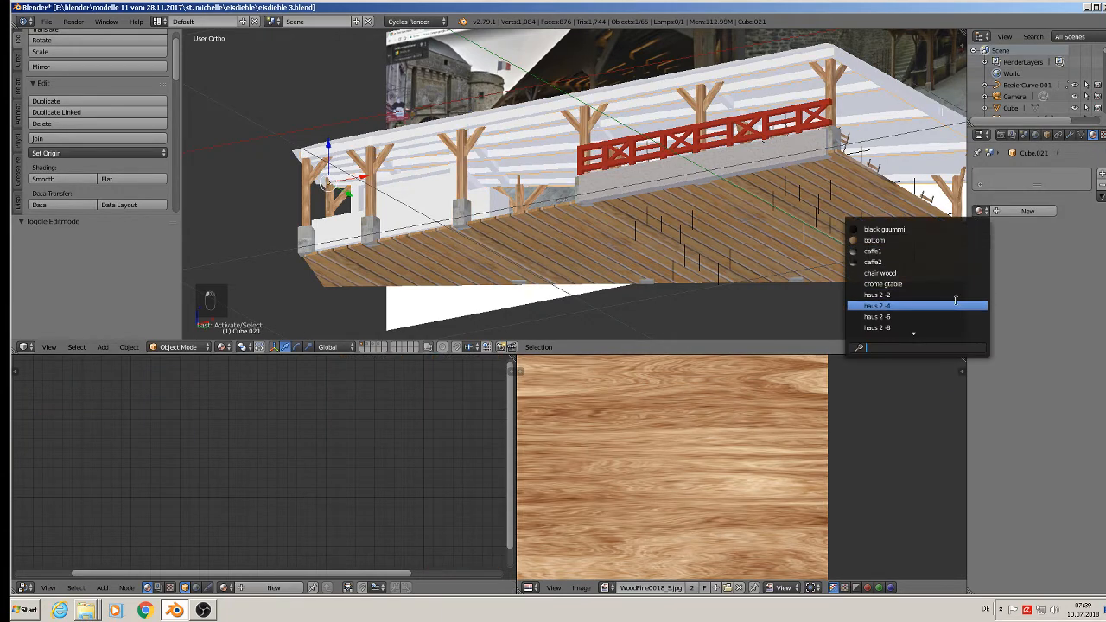
pyautogui.write('wo')
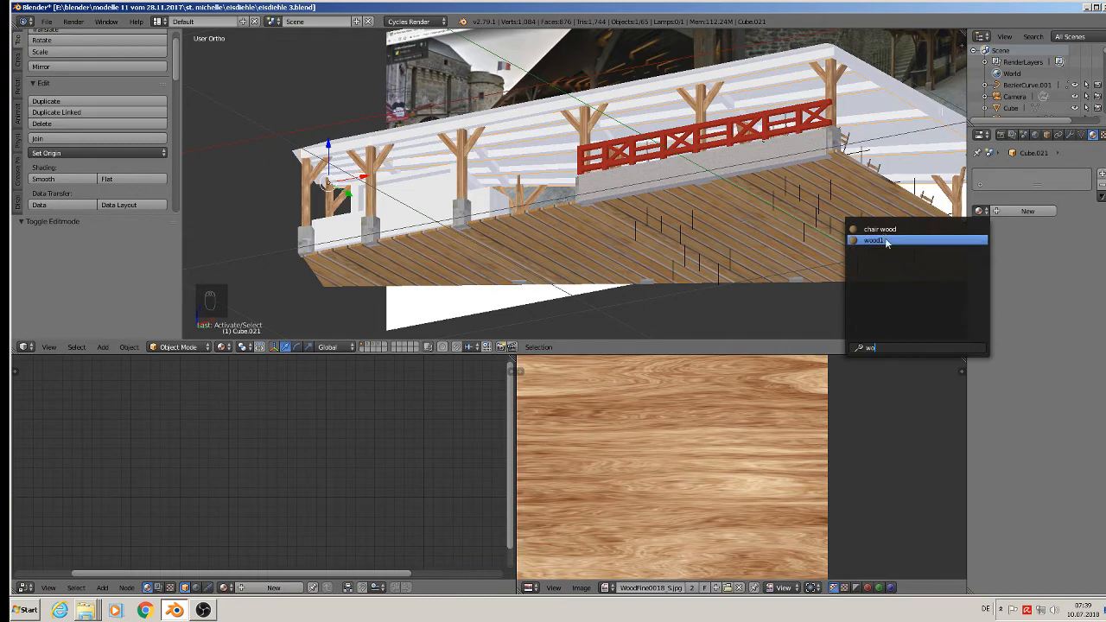
pyautogui.click(884, 239)
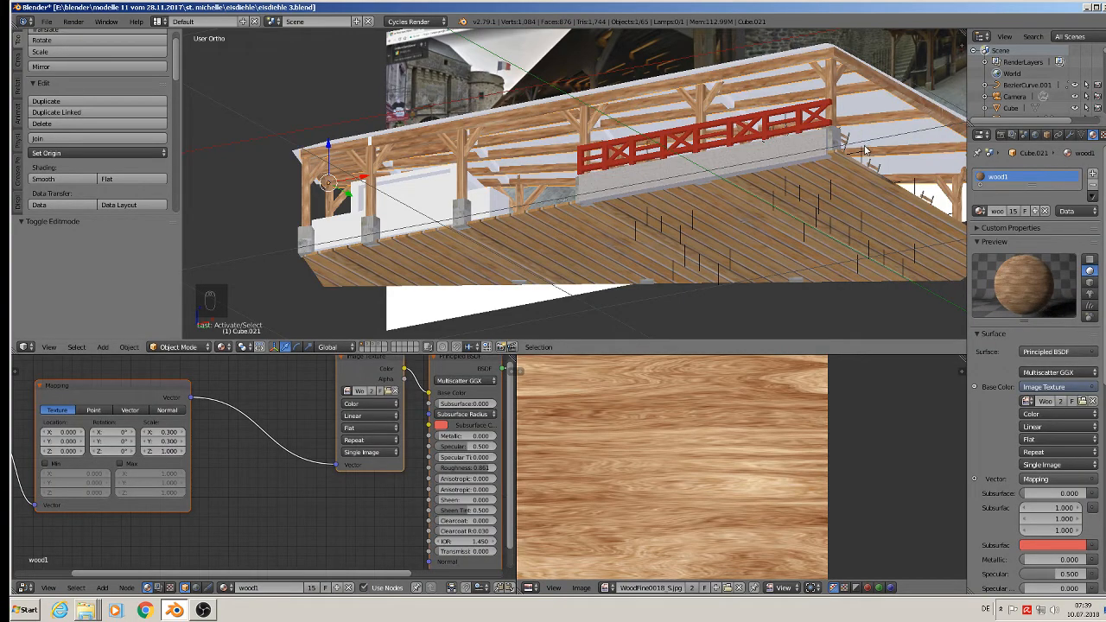
# - Select the four white diagonal braces beneath the roof beams together, ending with the one near the middle of the red railing
pyautogui.moveTo(867, 151); pyautogui.dragTo(395, 164, button='middle')
pyautogui.rightClick(390, 156)
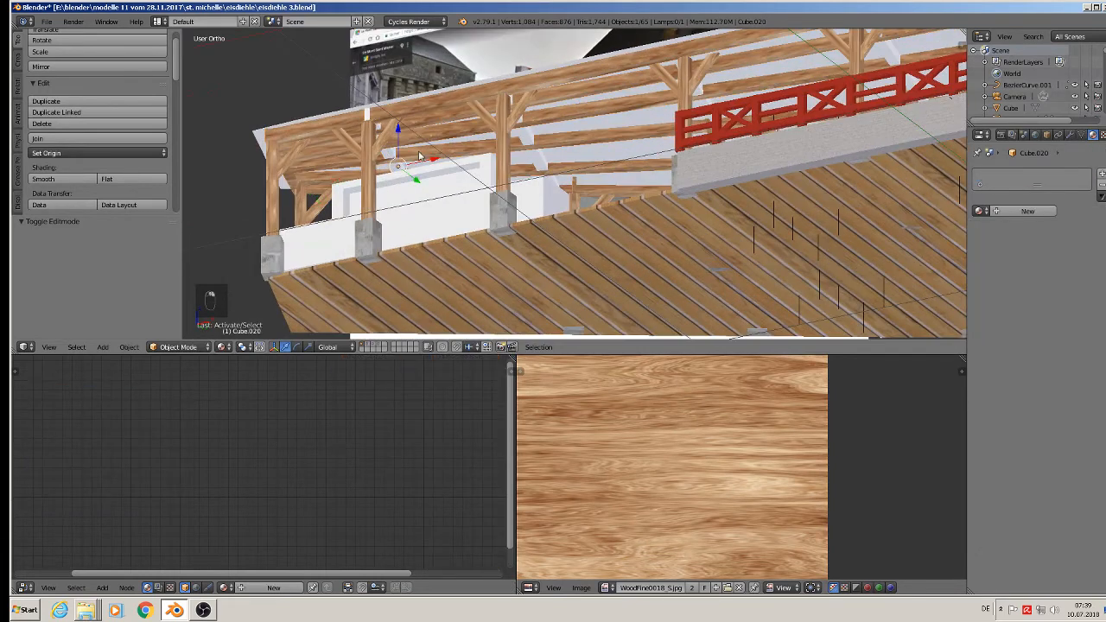
pyautogui.rightClick(528, 137)
pyautogui.keyDown('shift'); pyautogui.moveTo(775, 157); pyautogui.dragTo(578, 231, button='middle'); pyautogui.keyUp('shift')
pyautogui.scroll(3, 696, 131)
pyautogui.keyDown('shift'); pyautogui.rightClick(609, 89); pyautogui.keyUp('shift')
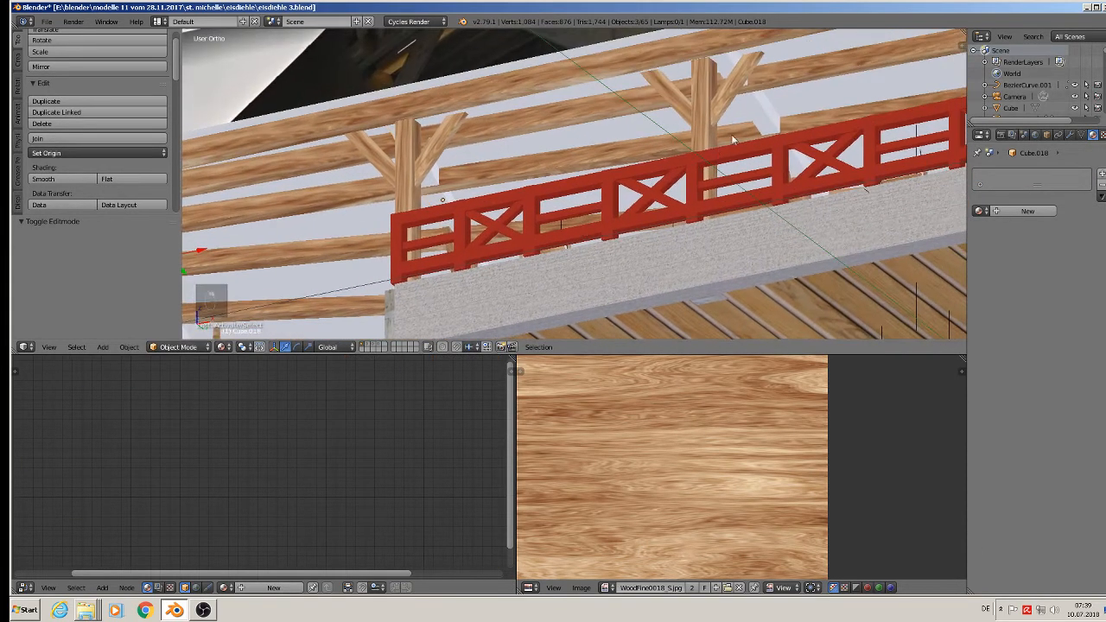
pyautogui.keyDown('shift'); pyautogui.rightClick(756, 104); pyautogui.keyUp('shift')
pyautogui.scroll(-3, 815, 160)
pyautogui.keyDown('shift'); pyautogui.moveTo(866, 165); pyautogui.dragTo(700, 179, button='middle'); pyautogui.keyUp('shift')
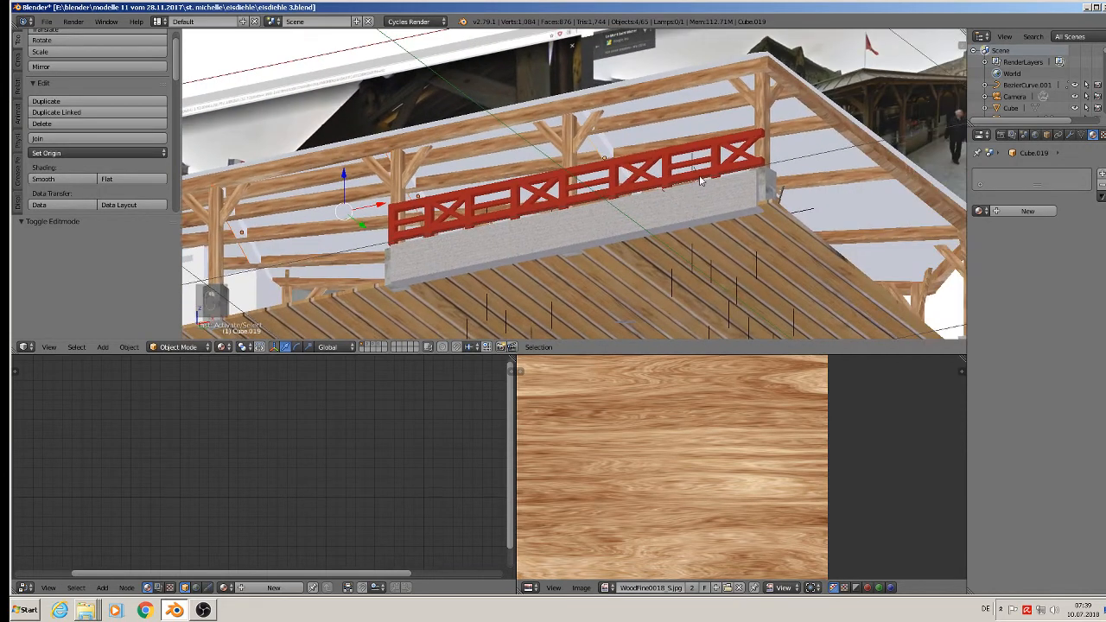
pyautogui.scroll(-4, 700, 179)
pyautogui.scroll(3, 699, 177)
# - Mark all edges of the active diagonal brace above the red railing as UV seams
pyautogui.press('Tab')
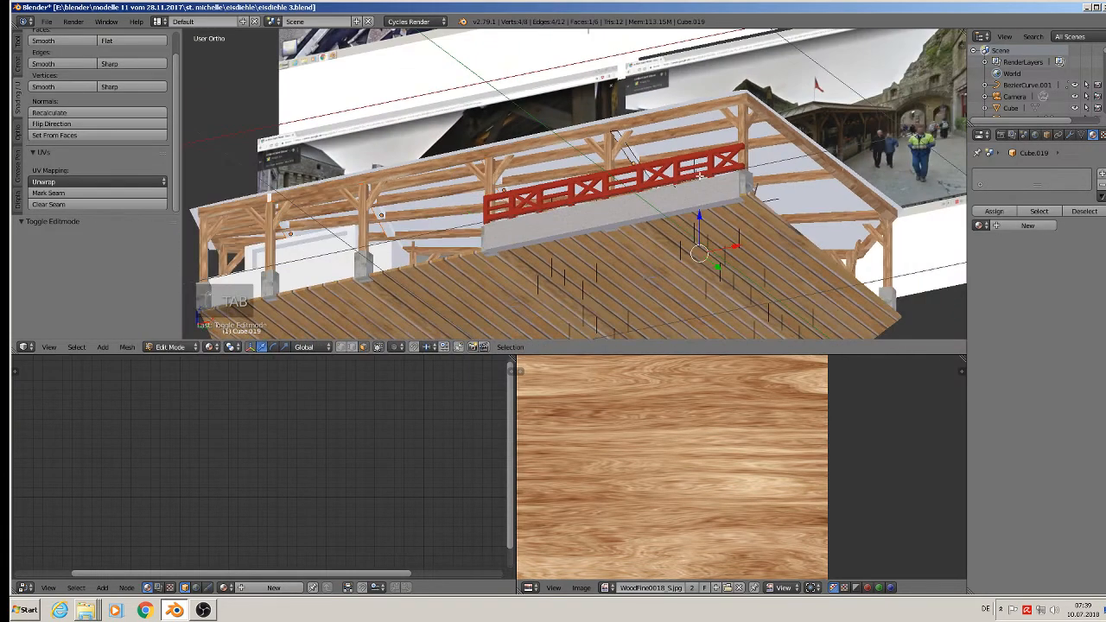
pyautogui.press('a')
pyautogui.press('a')
pyautogui.press('a')
pyautogui.press('a')
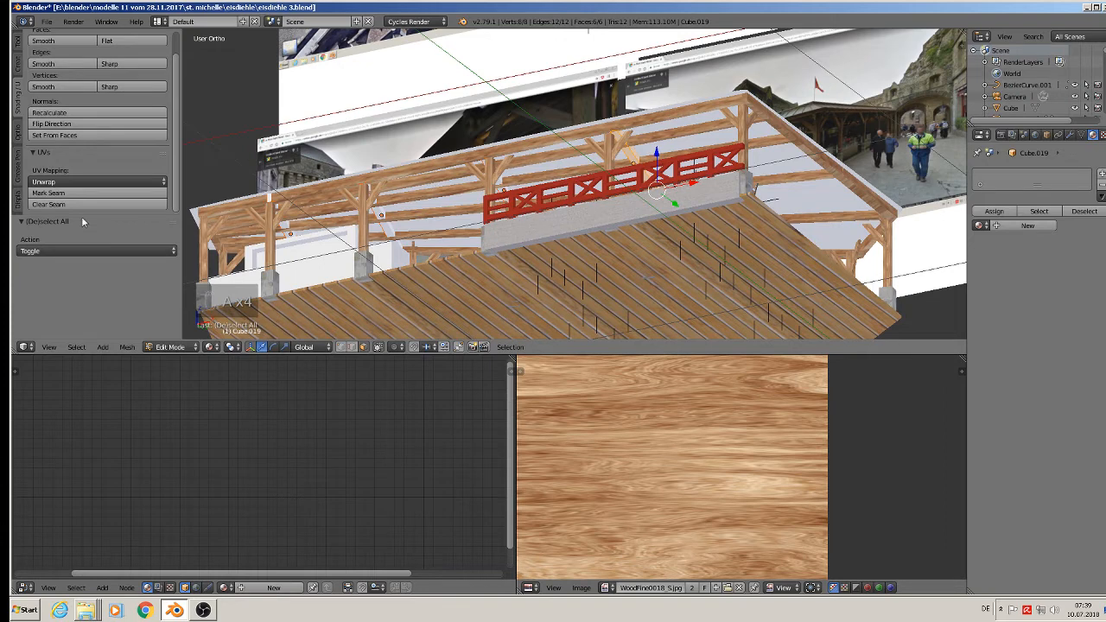
pyautogui.click(63, 194)
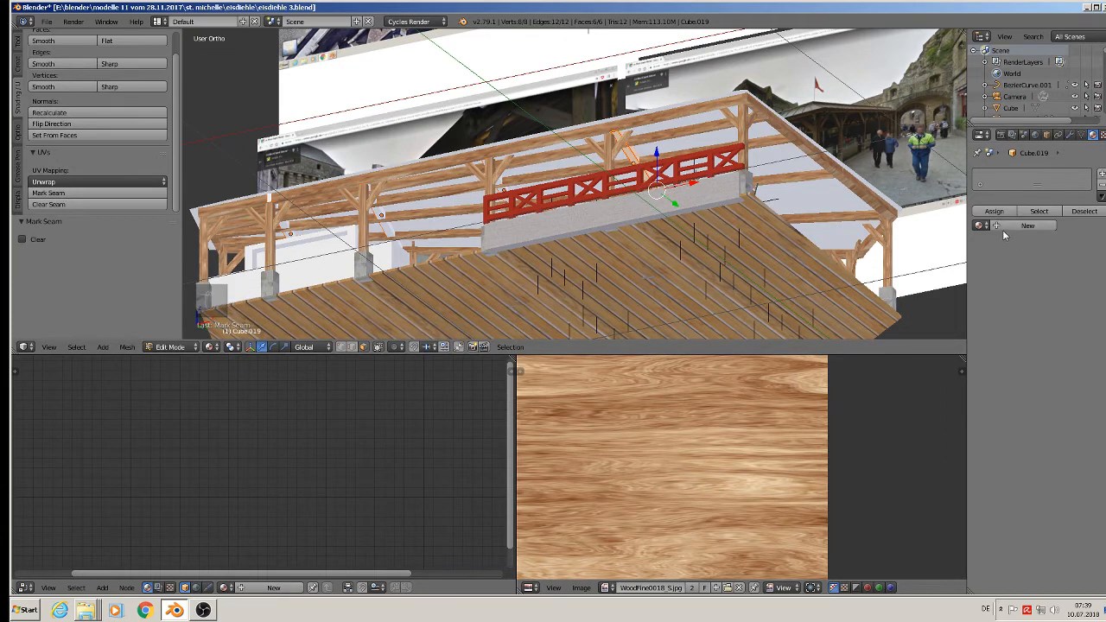
# - Unwrap the active brace with Cube Projection and give it the wood1 material
pyautogui.press('u')
pyautogui.press('u')
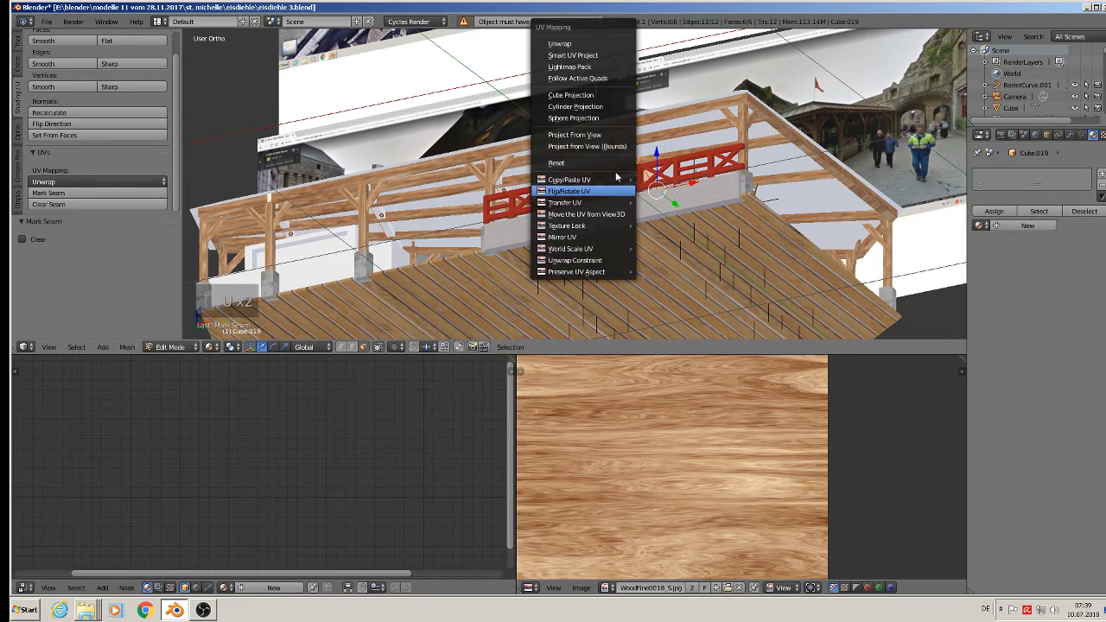
pyautogui.click(577, 97)
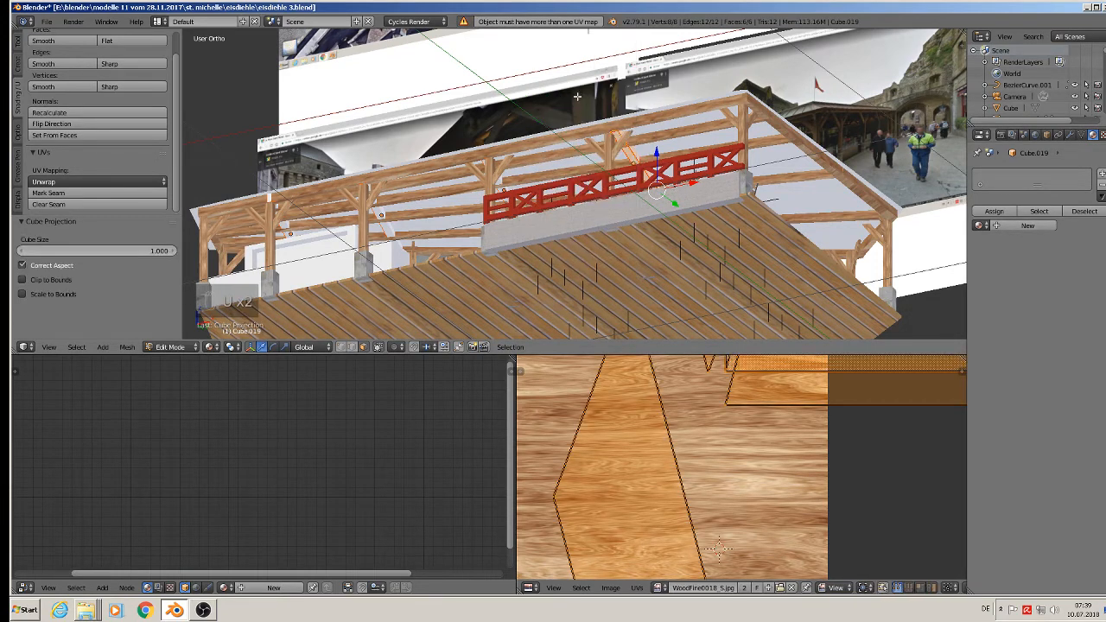
pyautogui.click(980, 225)
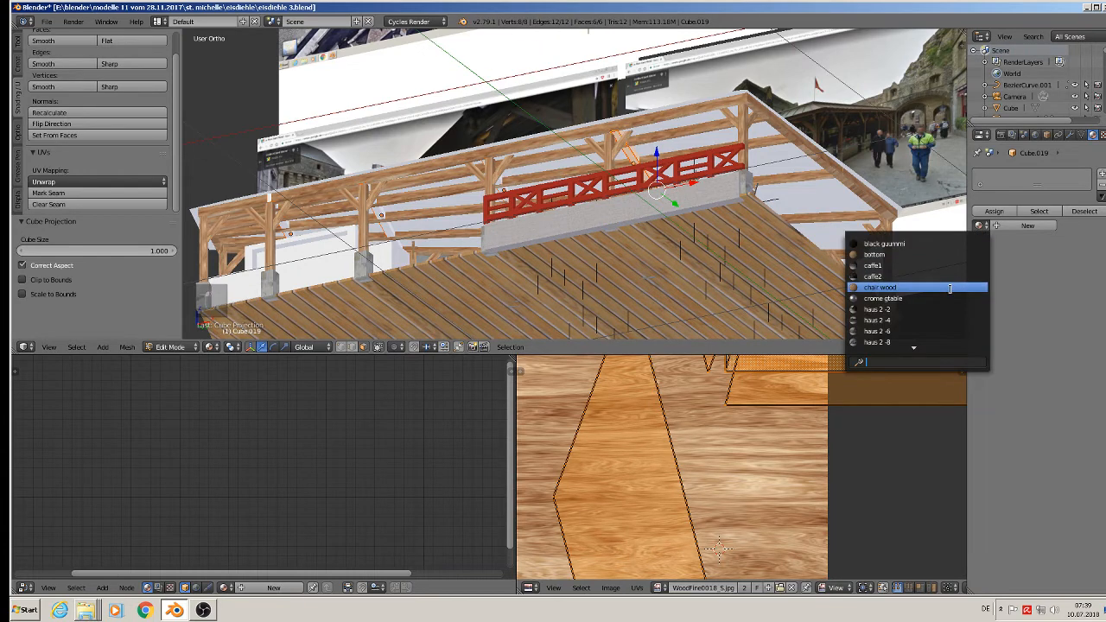
pyautogui.write('w')
pyautogui.click(894, 267)
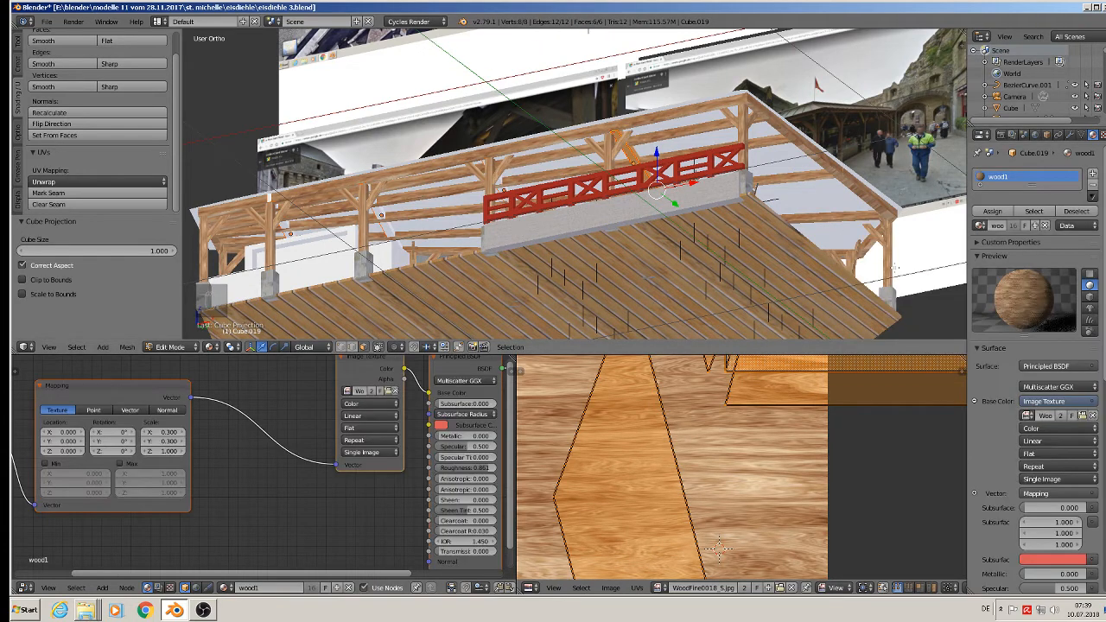
# - Mark all edges of the white brace behind the post at the red railing's left end as UV seams
pyautogui.press('Tab')
pyautogui.rightClick(499, 187)
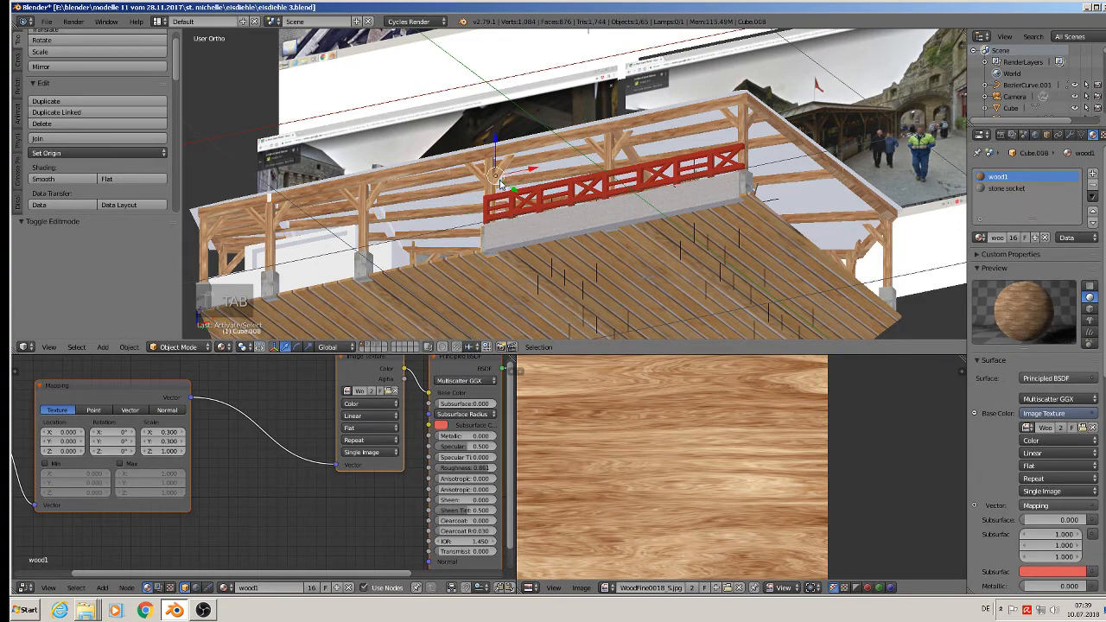
pyautogui.rightClick(500, 185)
pyautogui.scroll(6, 501, 187)
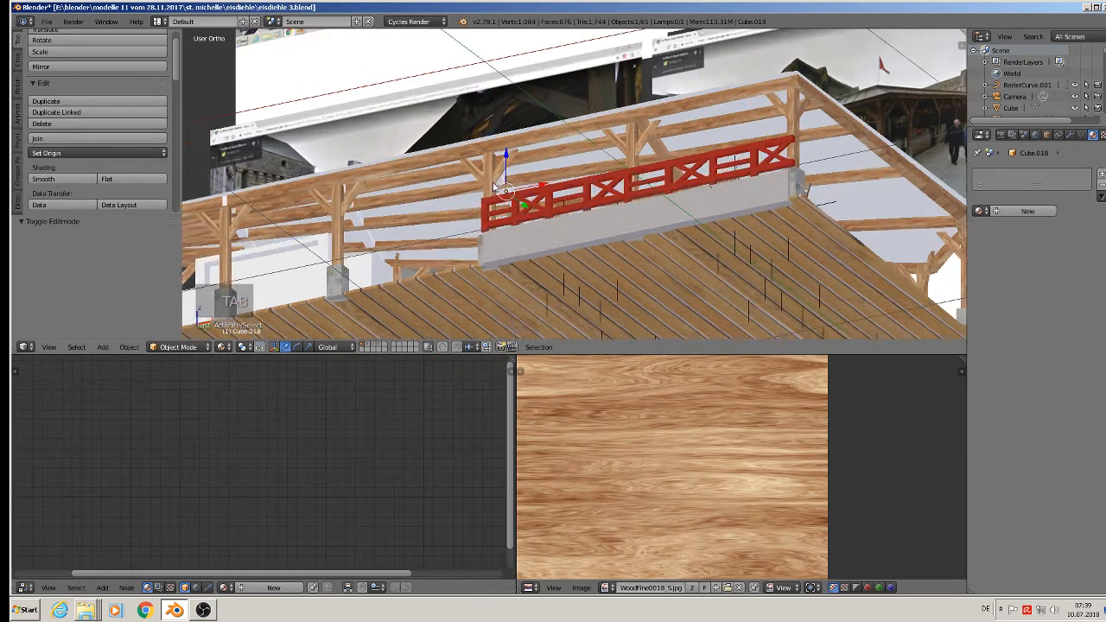
pyautogui.rightClick(523, 195)
pyautogui.rightClick(523, 193)
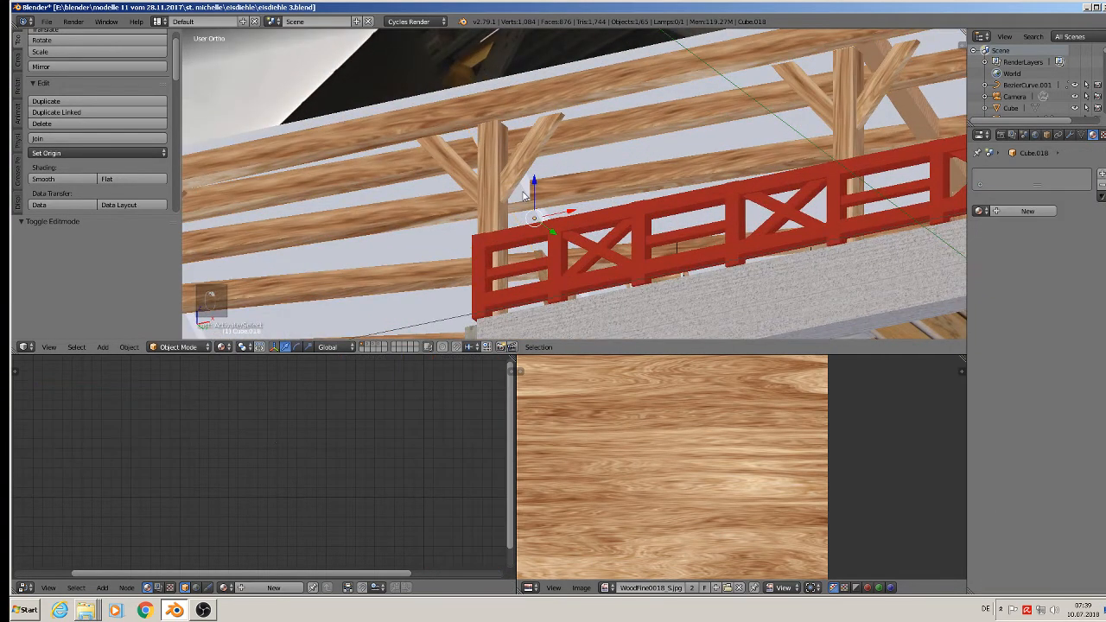
pyautogui.press('Tab')
pyautogui.press('a')
pyautogui.press('a')
pyautogui.press('a')
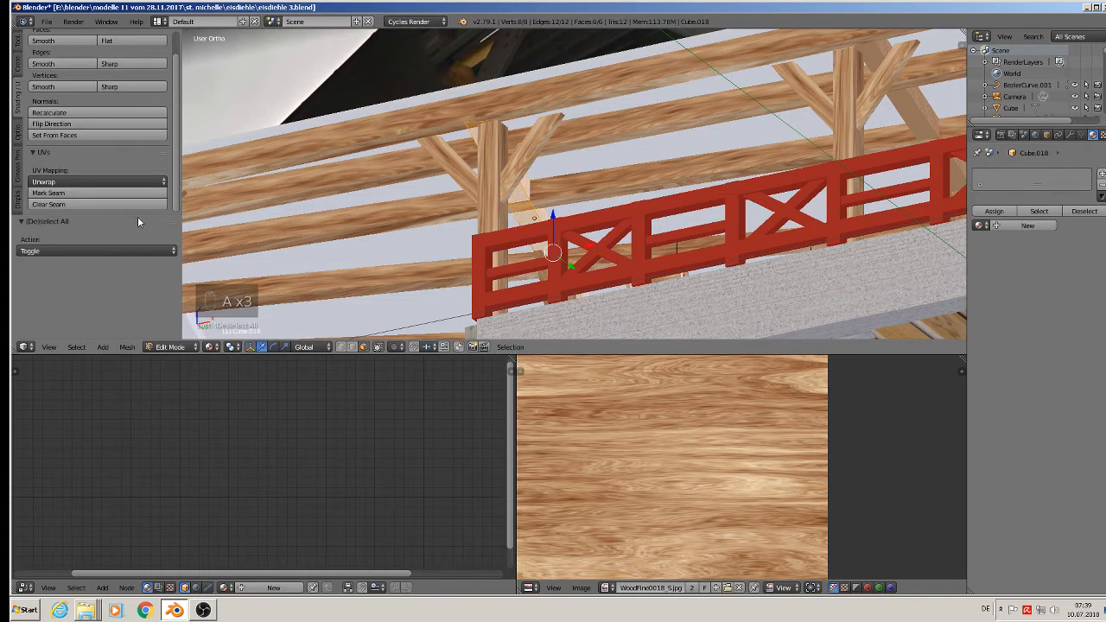
pyautogui.click(76, 194)
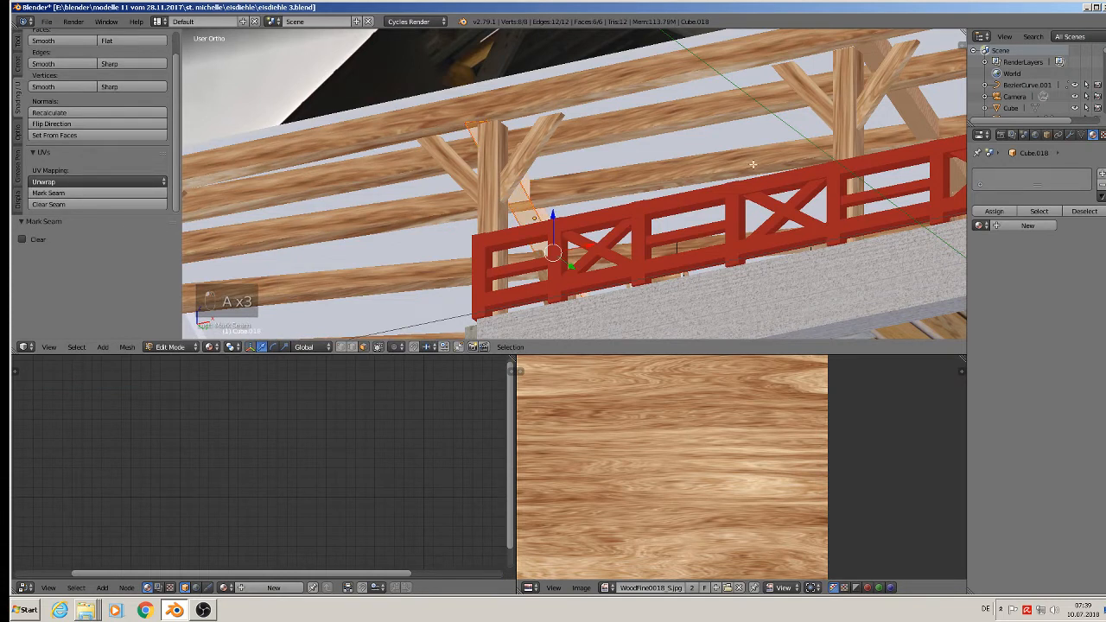
# - Give the brace at the railing's left end the wood1 material and unwrap it with Cube Projection
pyautogui.click(979, 225)
pyautogui.write('w')
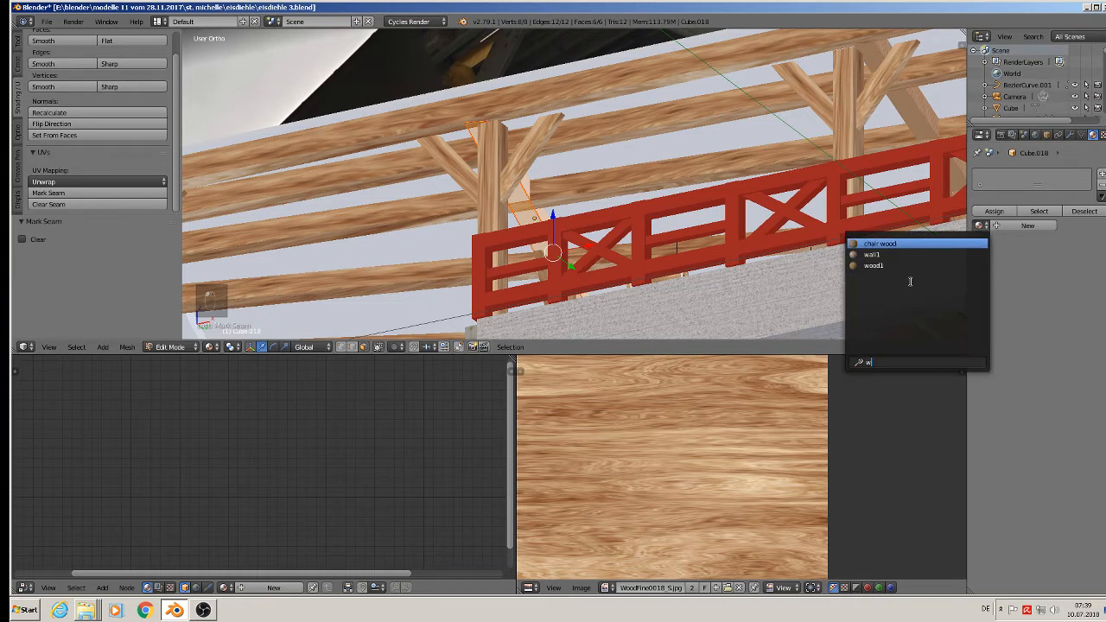
pyautogui.click(878, 265)
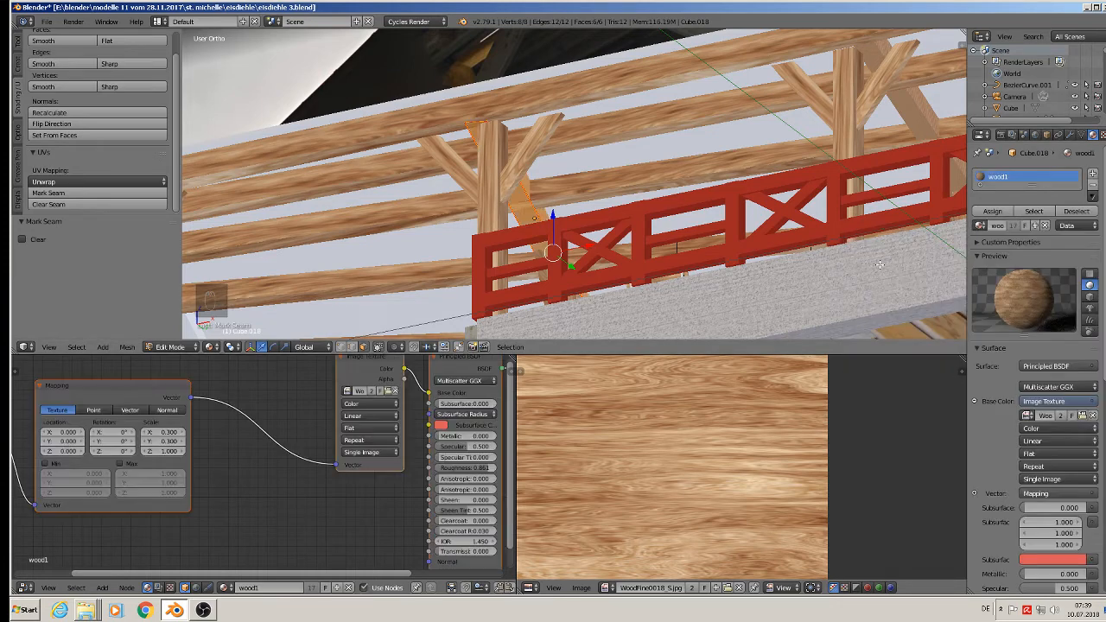
pyautogui.press('u')
pyautogui.click(550, 189)
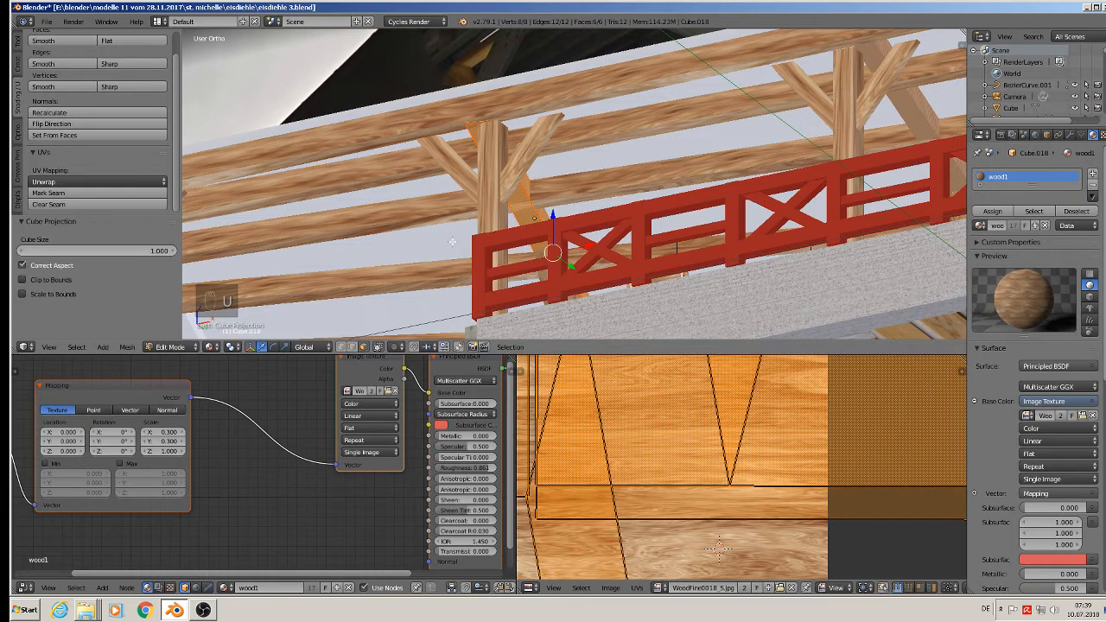
pyautogui.scroll(2, 424, 224)
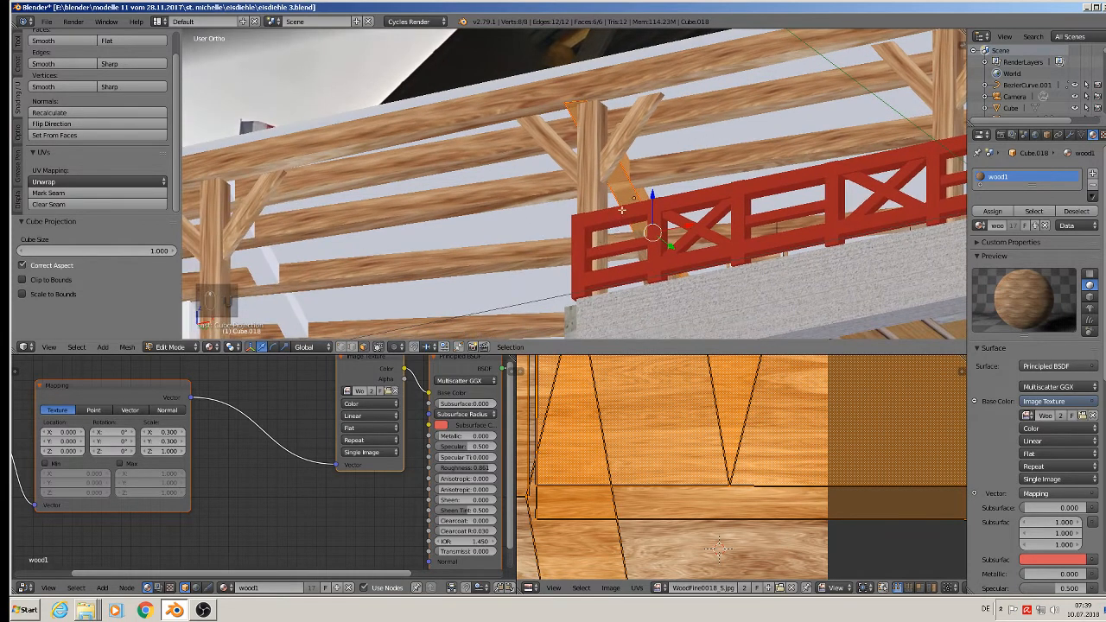
pyautogui.scroll(1, 624, 202)
pyautogui.scroll(-3, 625, 203)
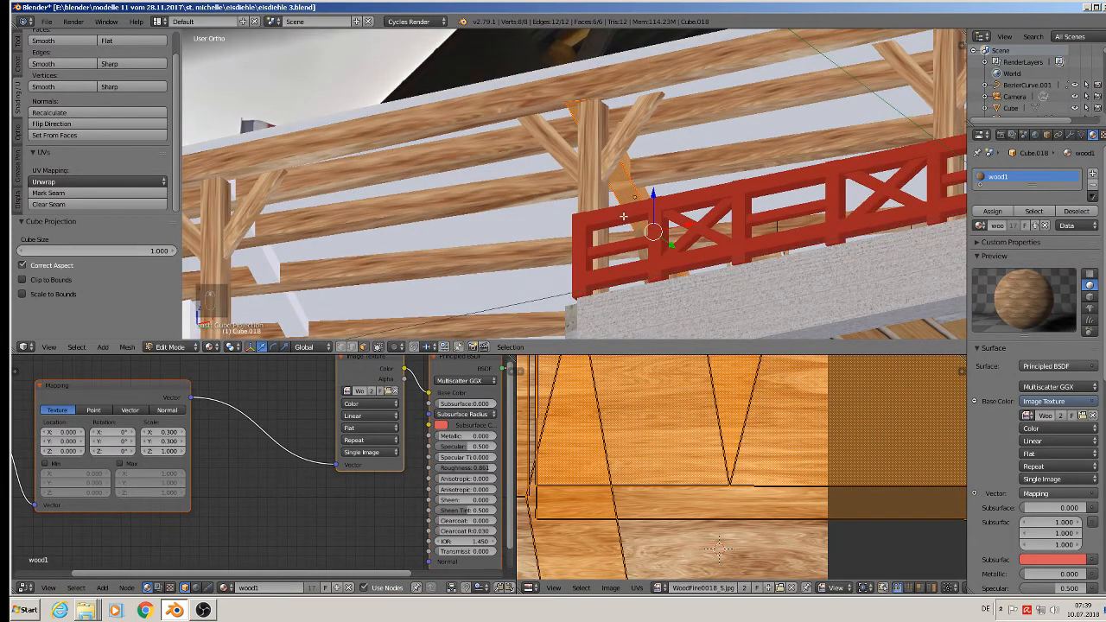
pyautogui.scroll(-2, 519, 261)
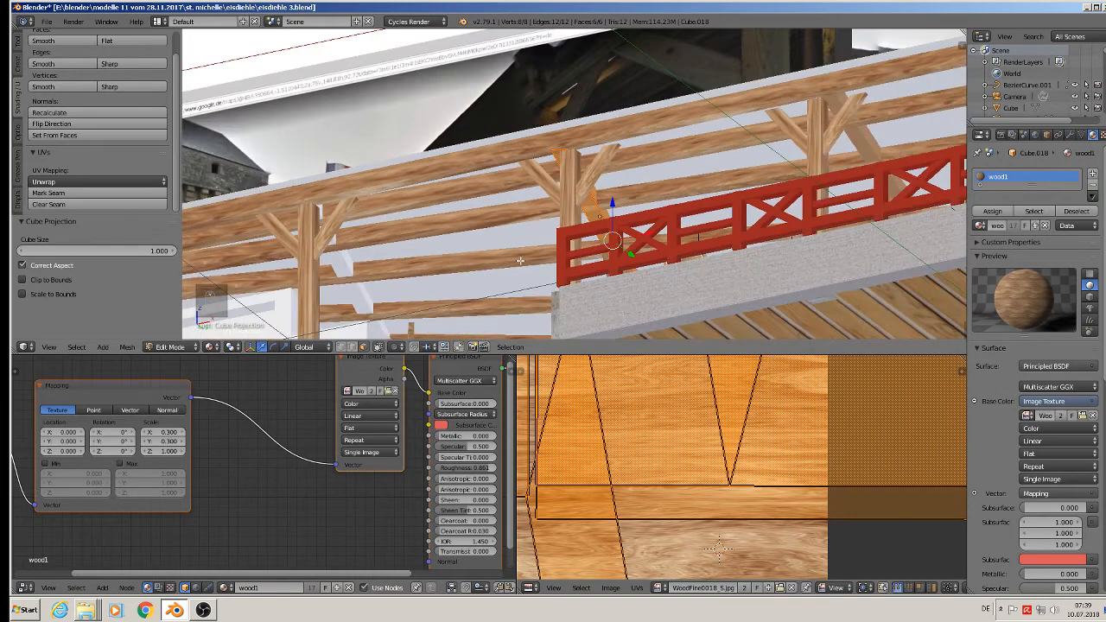
pyautogui.scroll(1, 520, 261)
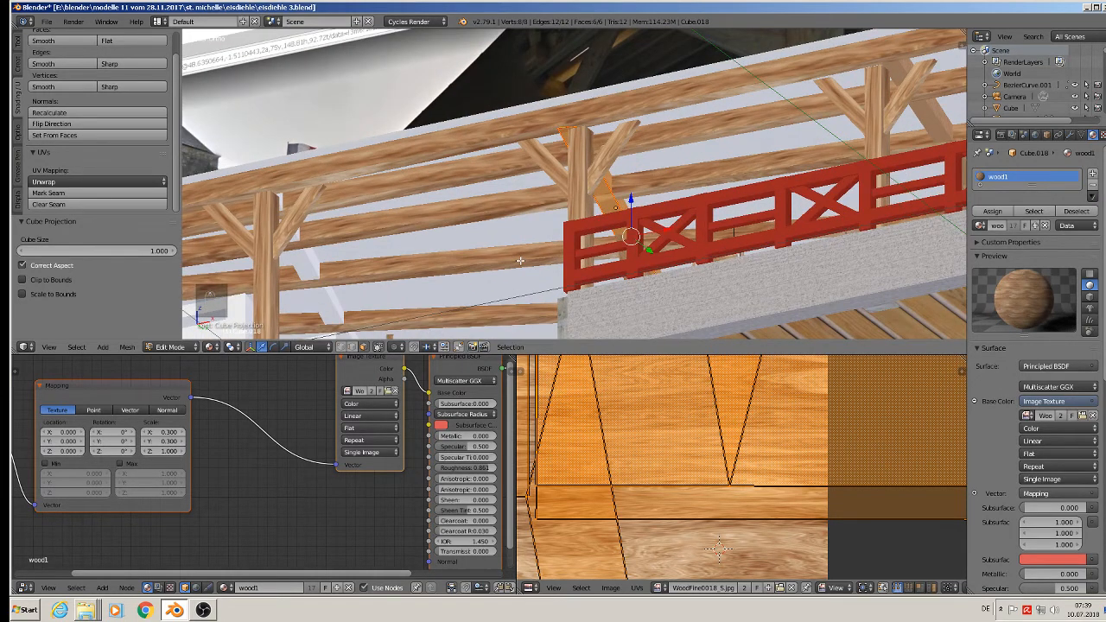
pyautogui.keyDown('shift'); pyautogui.moveTo(481, 266); pyautogui.dragTo(653, 248, button='middle'); pyautogui.keyUp('shift')
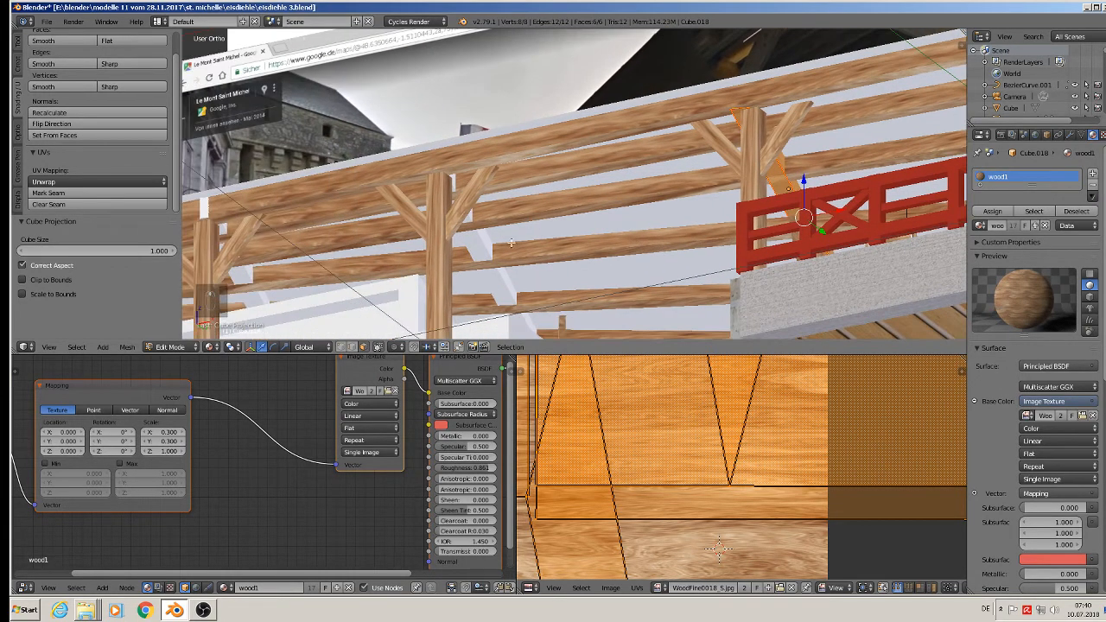
pyautogui.press('Tab')
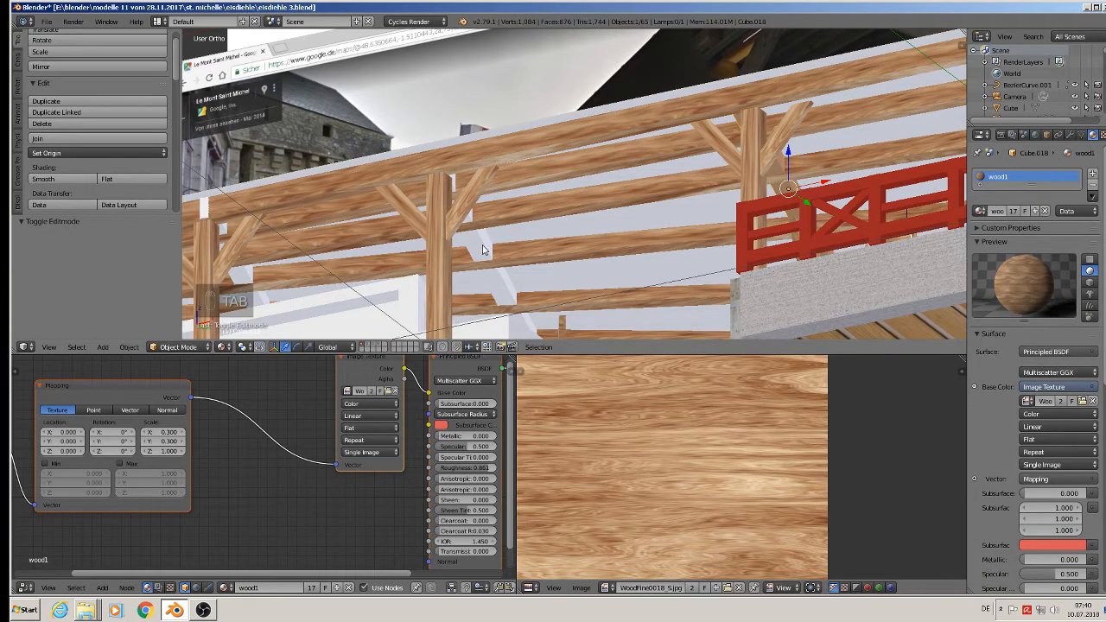
# - Mark all edges of the white brace behind the first post beyond the red railing as UV seams
pyautogui.rightClick(483, 249)
pyautogui.press('Tab')
pyautogui.press('a')
pyautogui.press('a')
pyautogui.press('a')
pyautogui.press('a')
pyautogui.press('a')
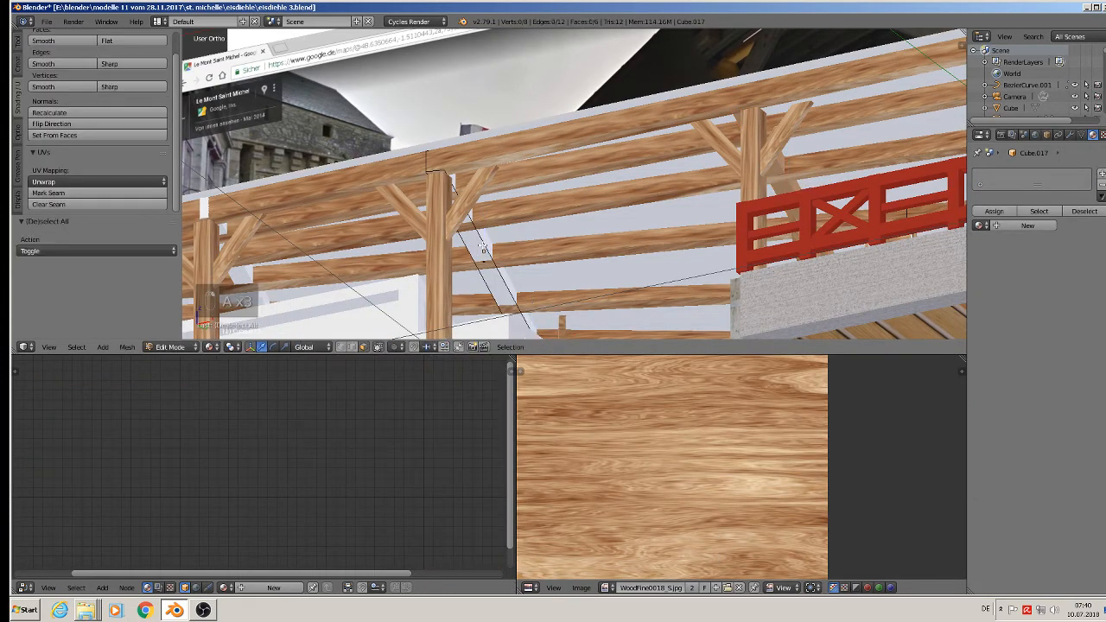
pyautogui.click(69, 194)
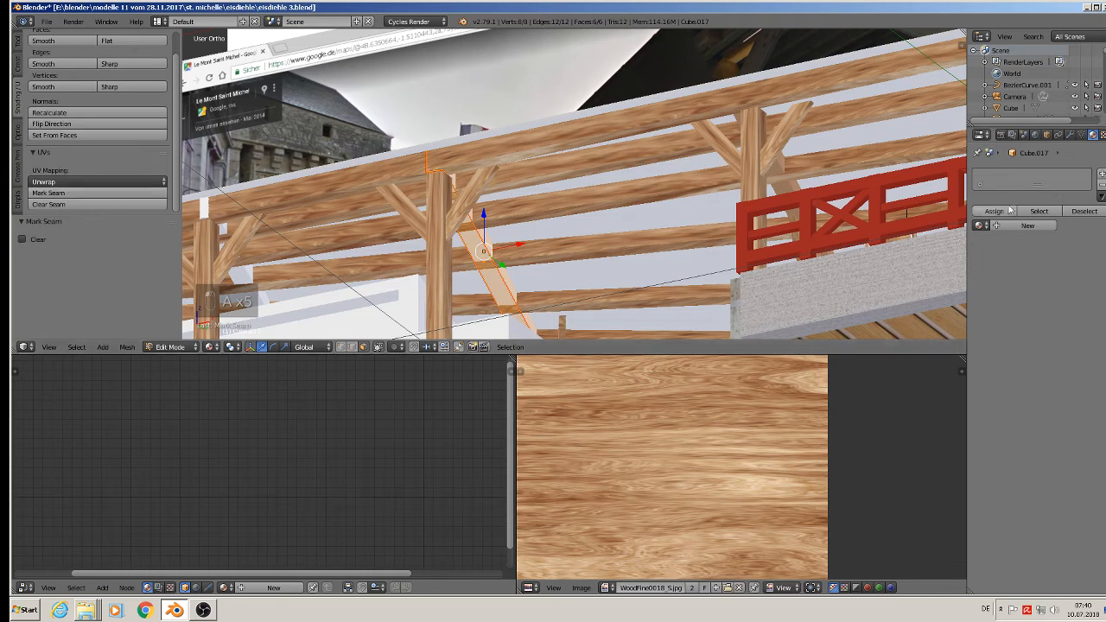
# - Assign the existing wood1 material to the brace behind the first post beyond the railing
pyautogui.click(979, 225)
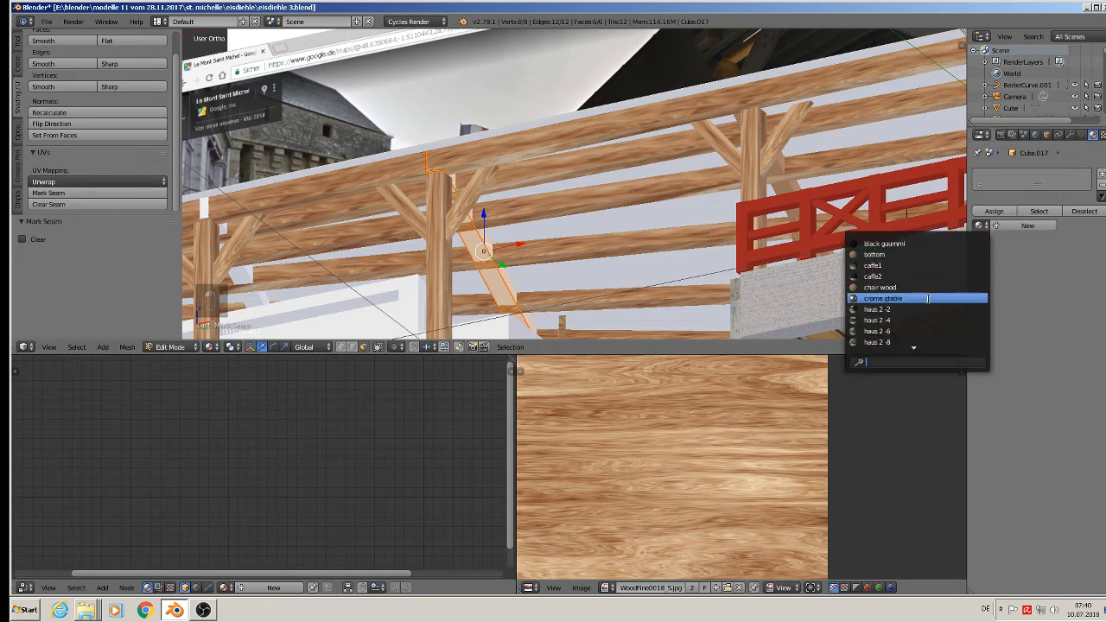
pyautogui.write('w')
pyautogui.click(873, 265)
pyautogui.moveTo(622, 262); pyautogui.dragTo(587, 262, button='middle')
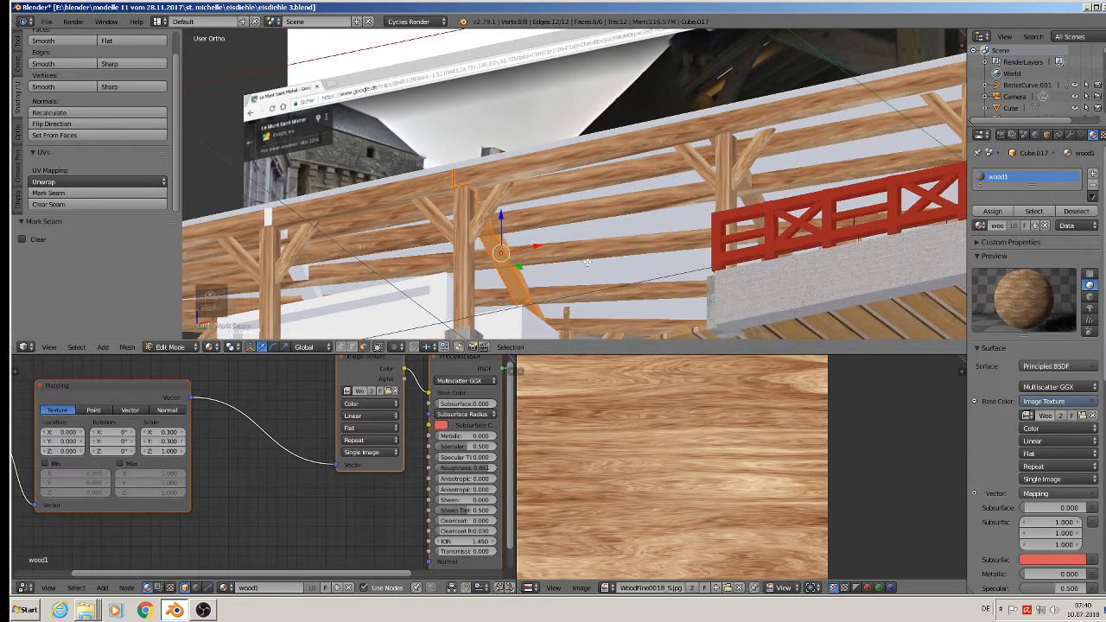
# - Try unwrapping this brace with Cube Projection and inspect its wood grain up close
pyautogui.press('u')
pyautogui.click(574, 257)
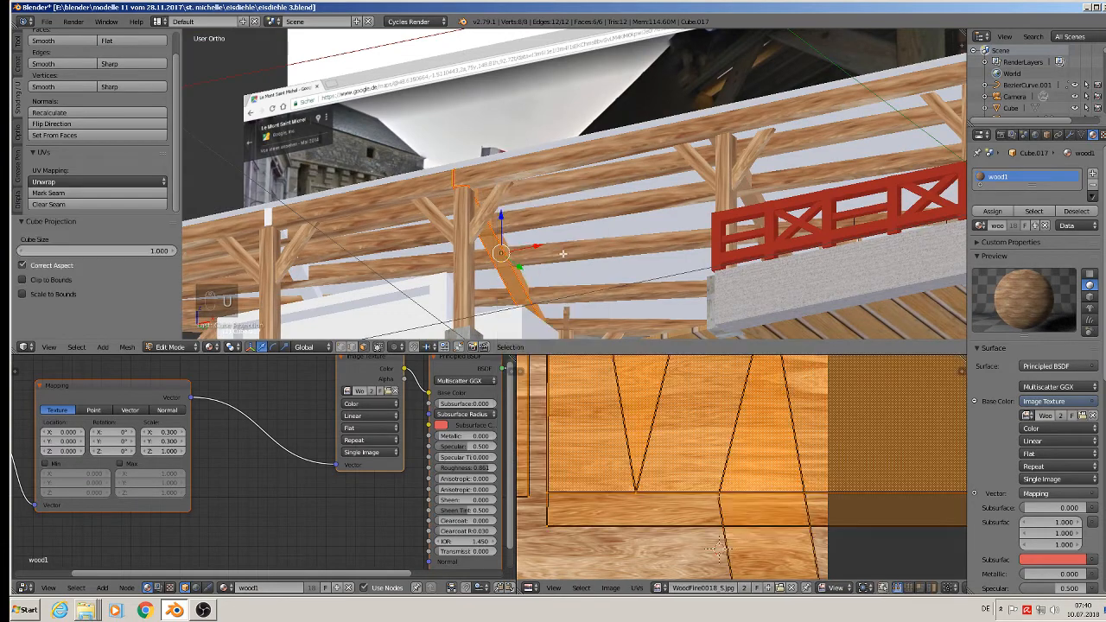
pyautogui.press('Tab')
pyautogui.scroll(3, 490, 257)
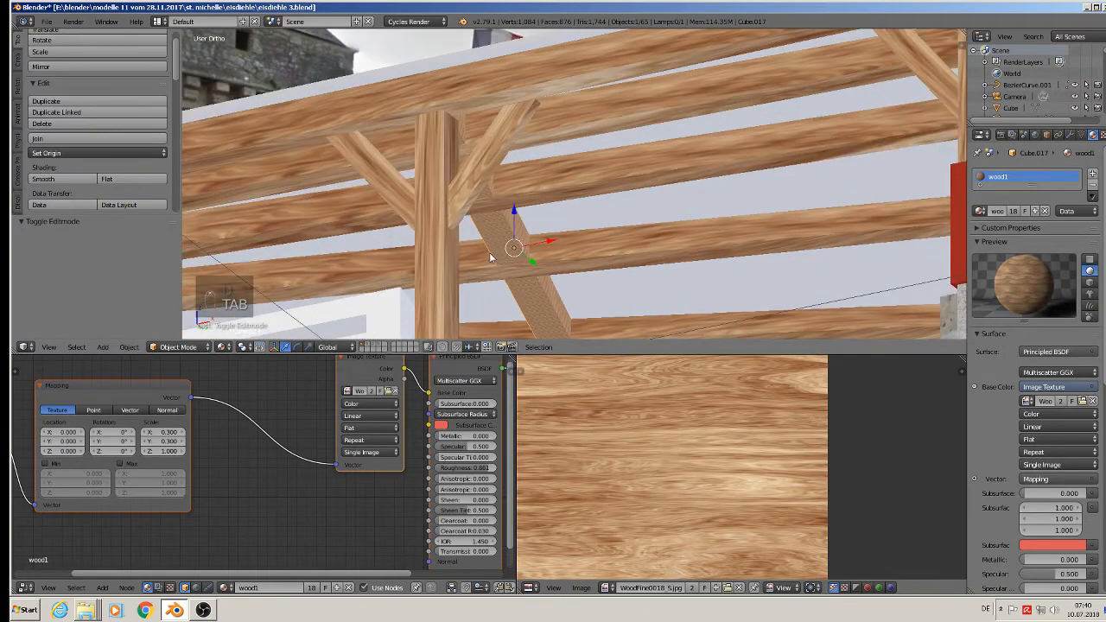
pyautogui.scroll(-1, 490, 254)
pyautogui.scroll(8, 499, 246)
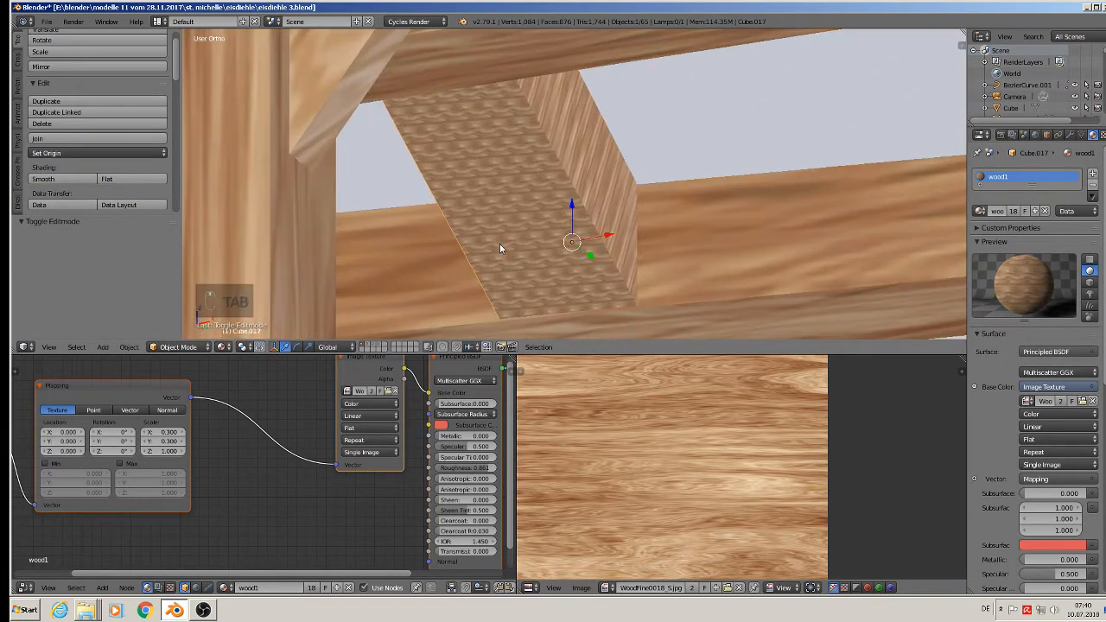
pyautogui.scroll(-5, 500, 247)
# - Unwrap the brace along its seams with the standard Unwrap and rotate its UV layout by 90°
pyautogui.press('Tab')
pyautogui.press('u')
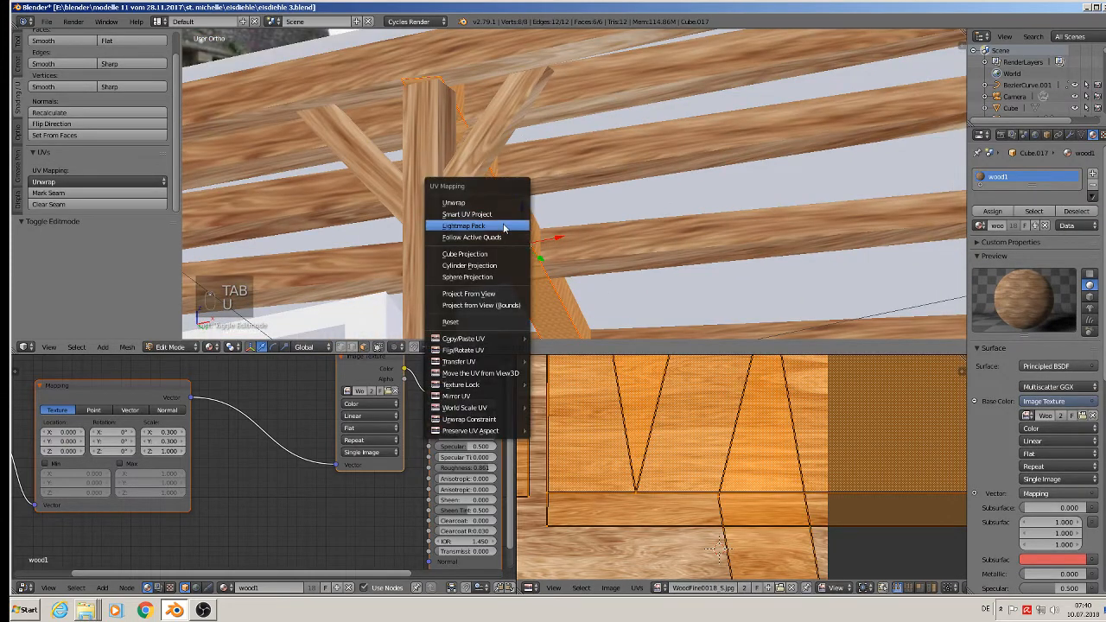
pyautogui.click(470, 201)
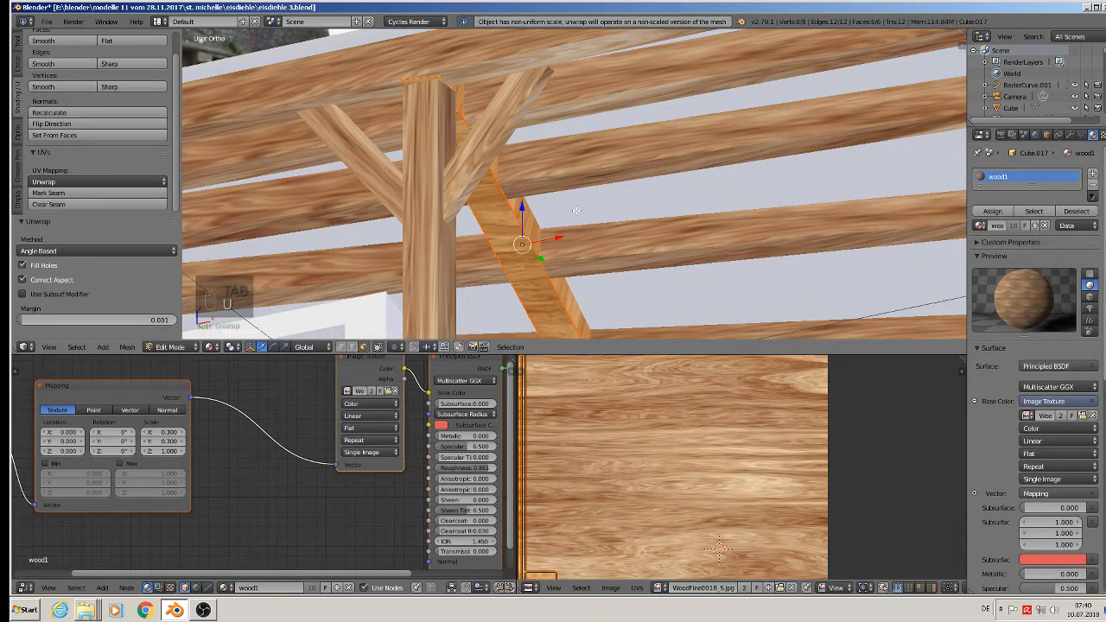
pyautogui.press('Tab')
pyautogui.press('Tab')
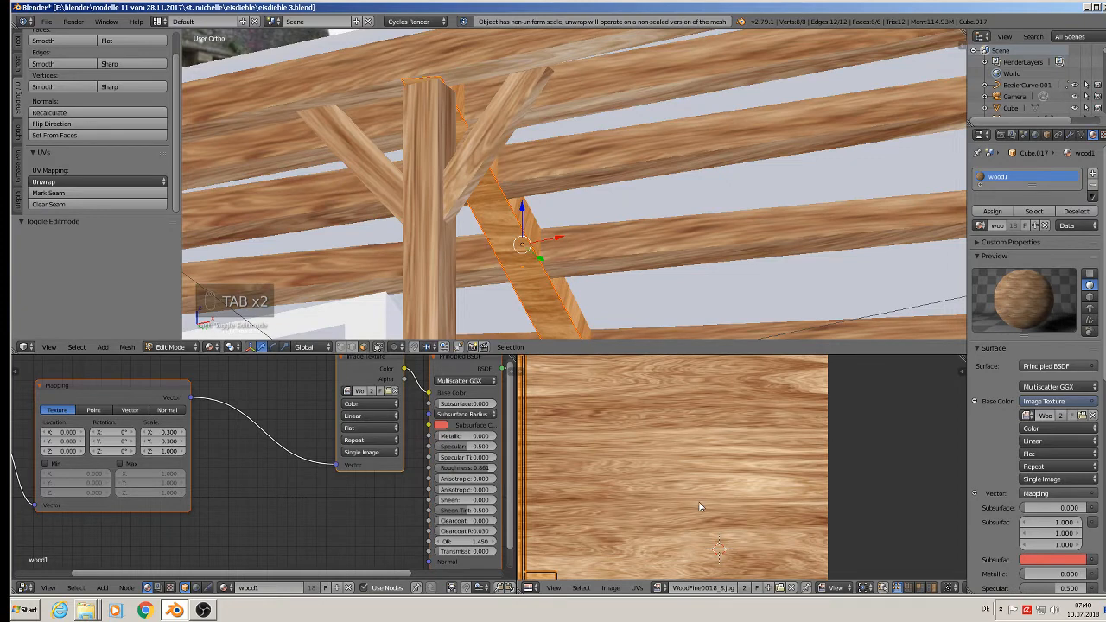
pyautogui.write('r90')
pyautogui.press('Return')
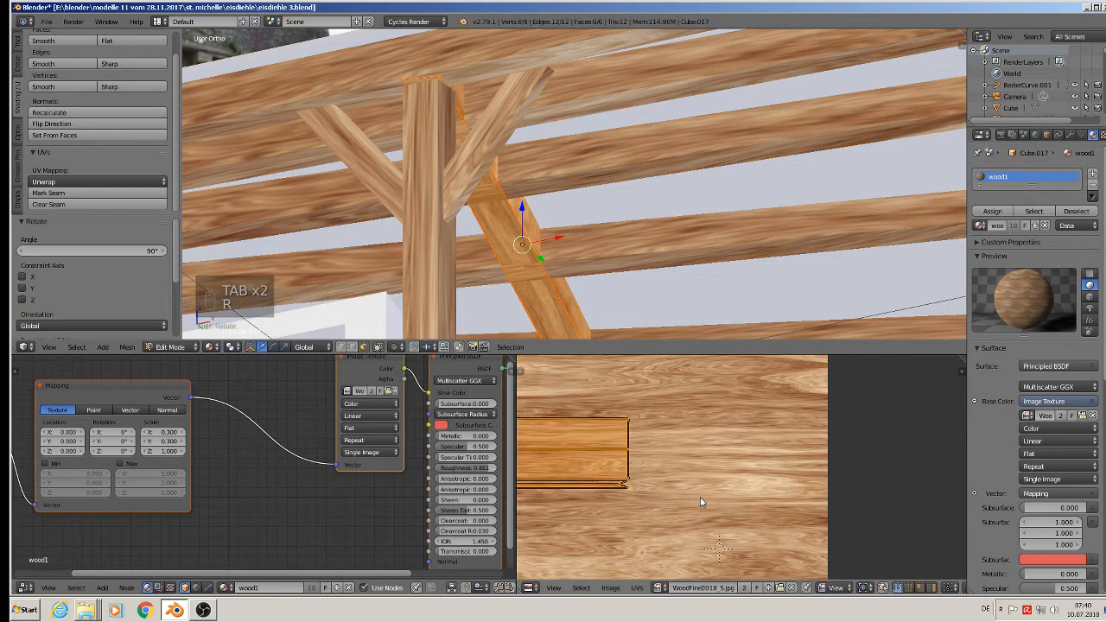
pyautogui.press('Tab')
# - Mark all edges of the remaining white brace, behind the second post beyond the railing, as UV seams
pyautogui.scroll(-5, 625, 322)
pyautogui.keyDown('shift'); pyautogui.moveTo(581, 334); pyautogui.dragTo(746, 228, button='middle'); pyautogui.keyUp('shift')
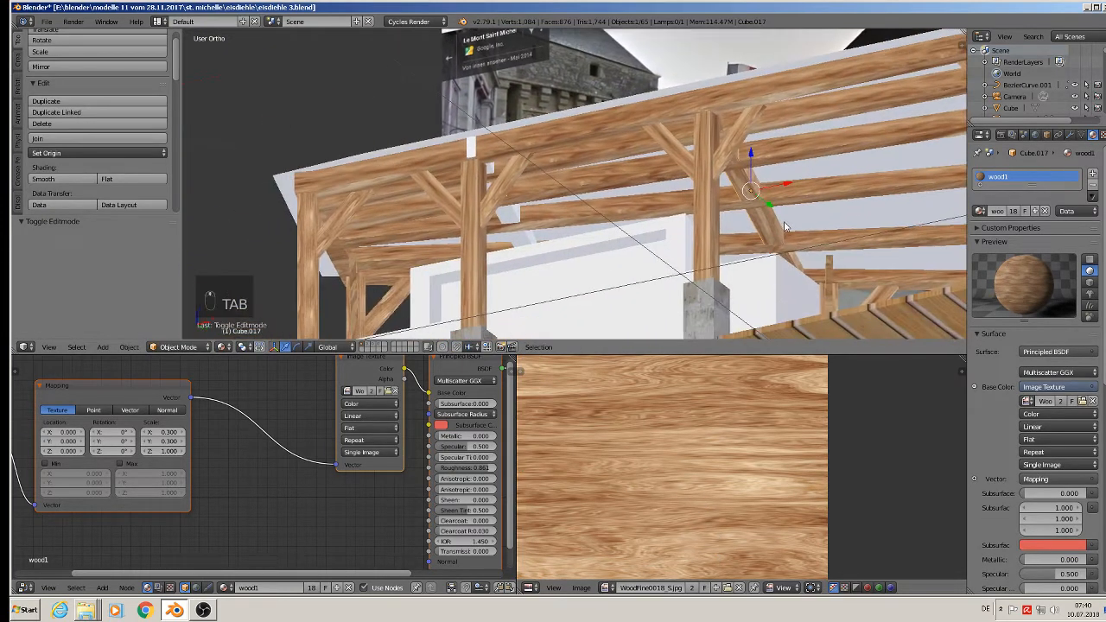
pyautogui.scroll(3, 613, 226)
pyautogui.rightClick(487, 222)
pyautogui.press('Tab')
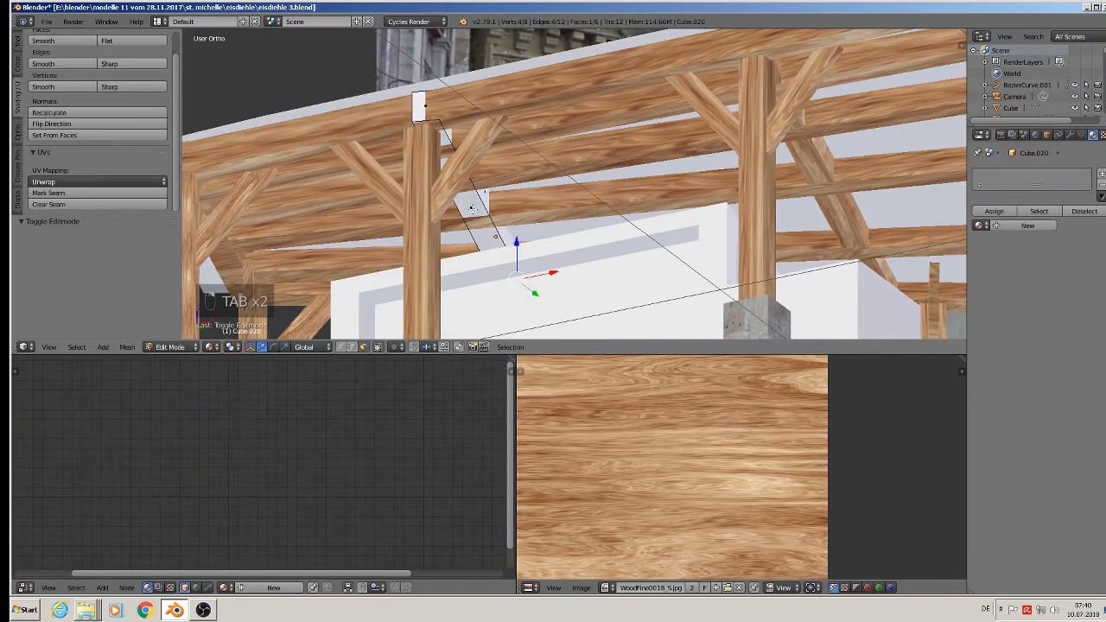
pyautogui.press('a')
pyautogui.press('a')
pyautogui.press('a')
pyautogui.press('a')
pyautogui.press('a')
pyautogui.click(83, 193)
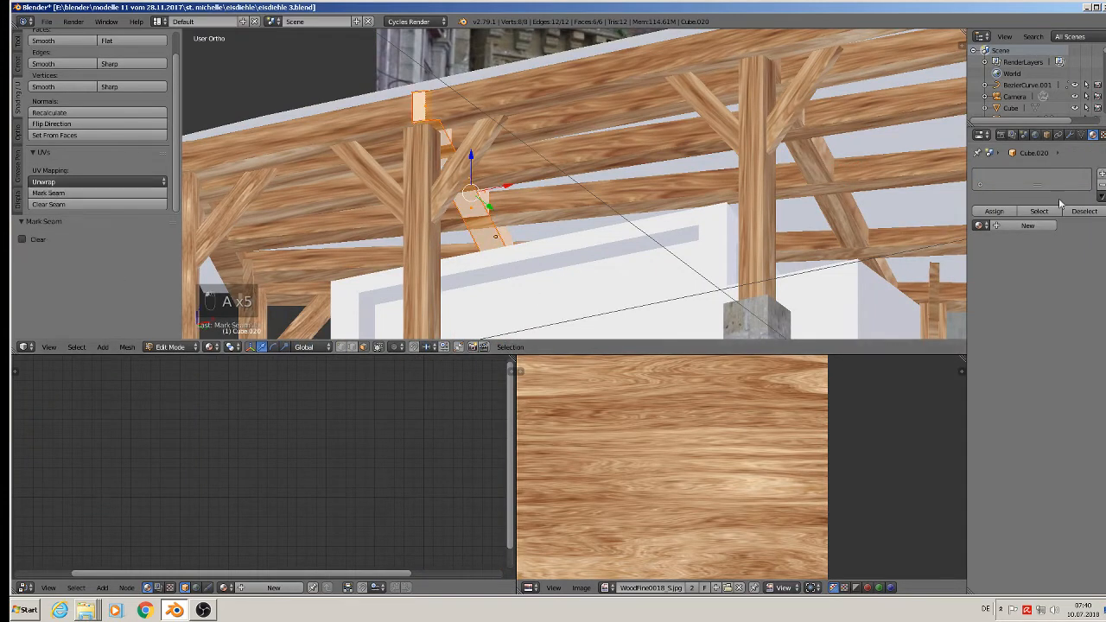
# - Assign the existing wood1 material to the brace behind the second post beyond the railing
pyautogui.click(980, 225)
pyautogui.write('w')
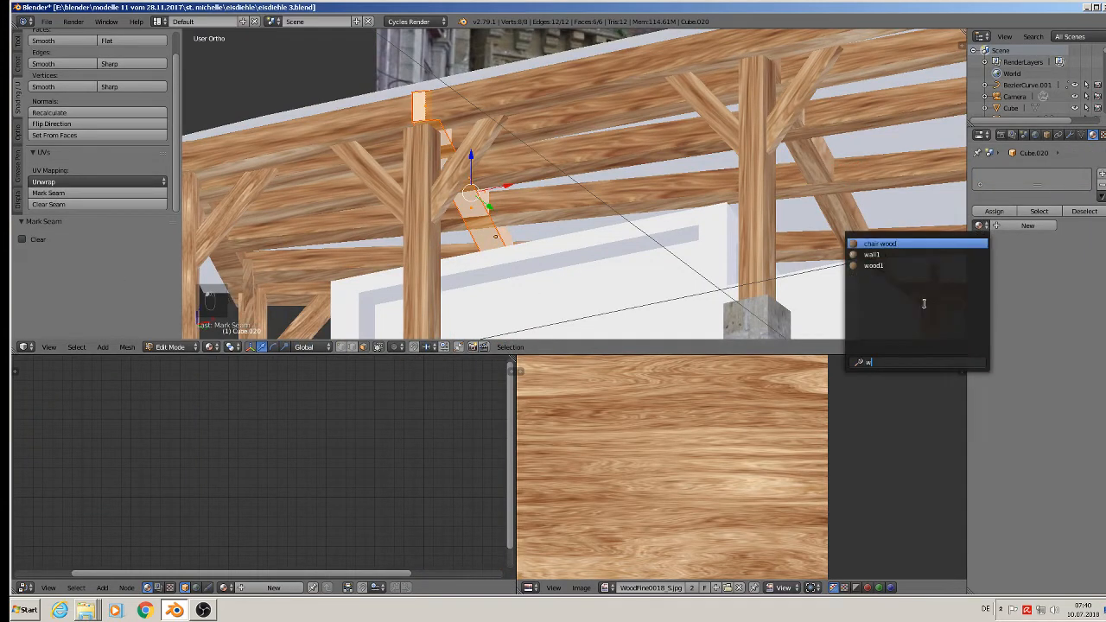
pyautogui.write('o')
pyautogui.click(886, 256)
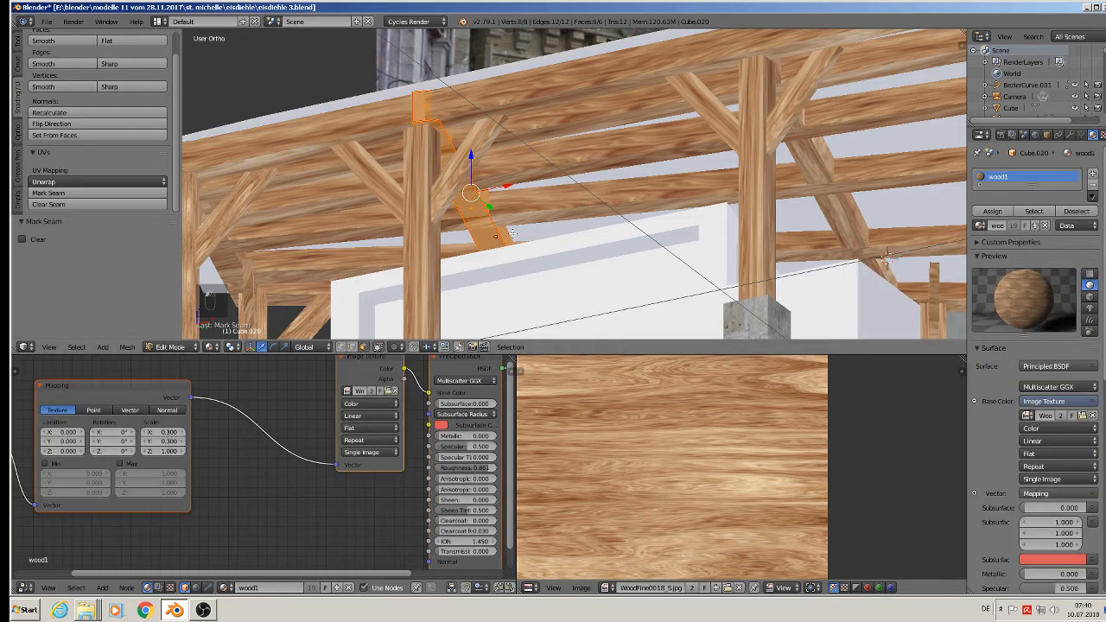
# - Unwrap the brace behind the second post along its seams and rotate its UVs by 90°
pyautogui.press('Tab')
pyautogui.press('Tab')
pyautogui.press('u')
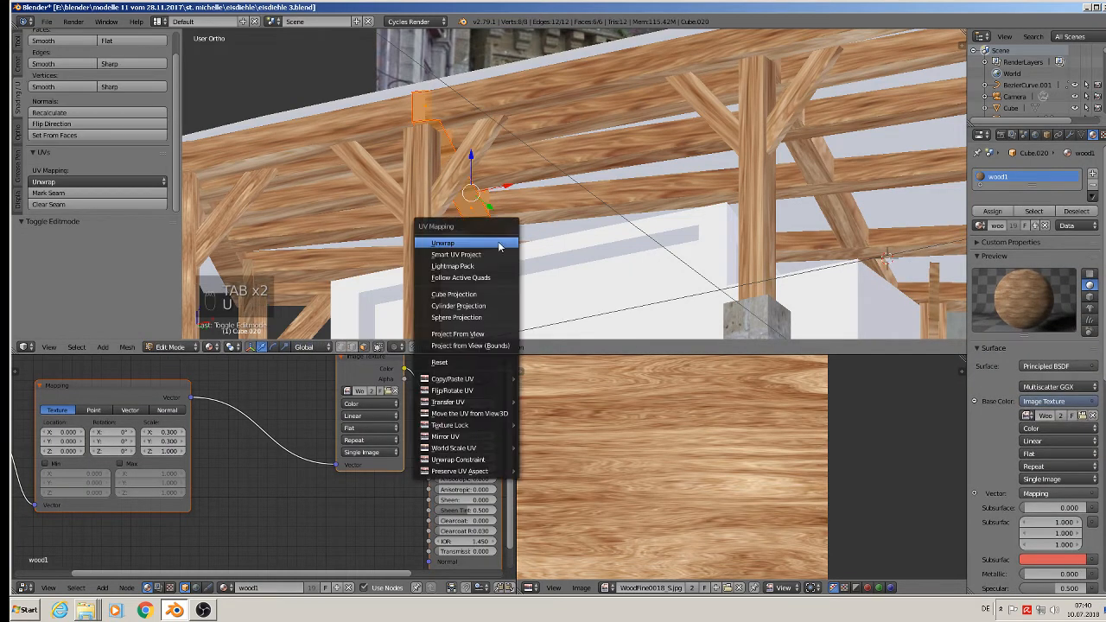
pyautogui.click(474, 243)
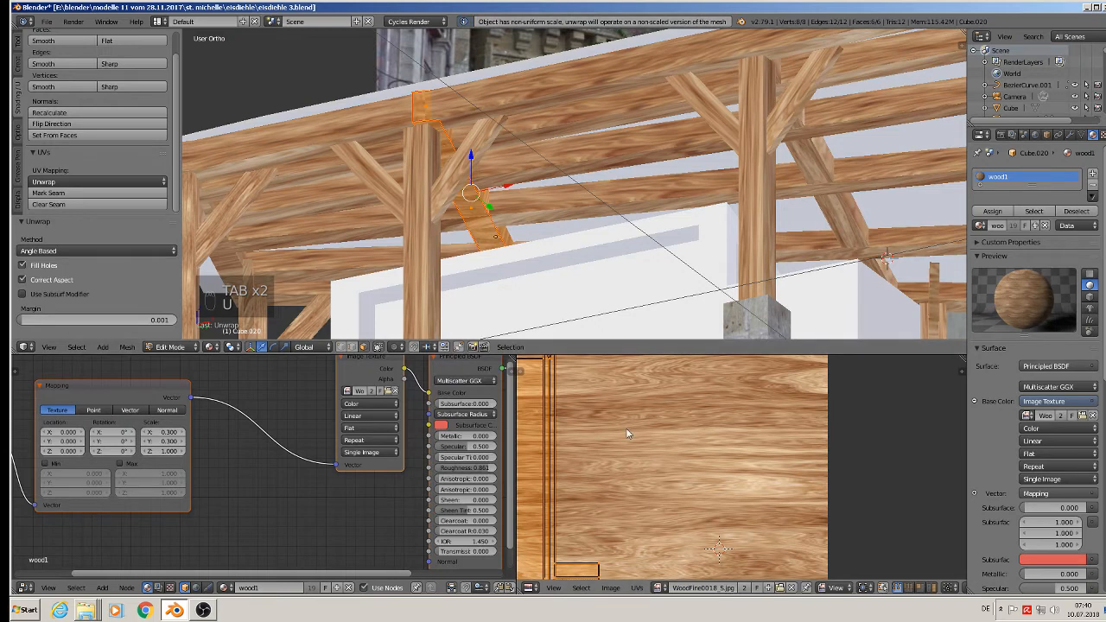
pyautogui.write('r90')
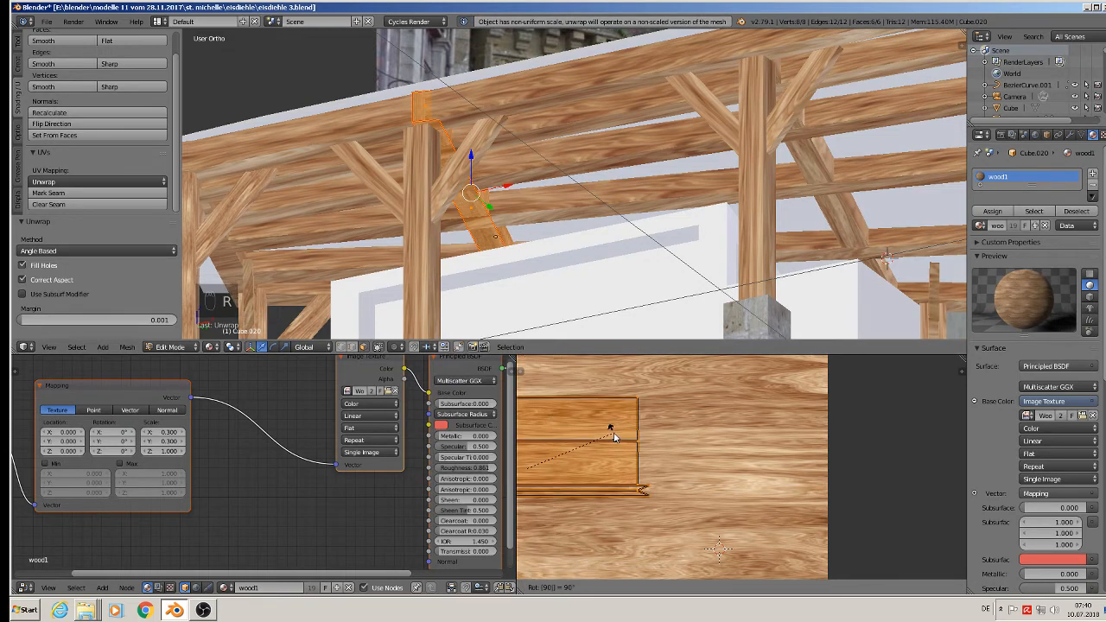
pyautogui.click(616, 437)
pyautogui.press('Tab')
# - Unwrap the brace behind the post at the railing's near end along its seams and rotate its UVs by 90°
pyautogui.scroll(-4, 640, 221)
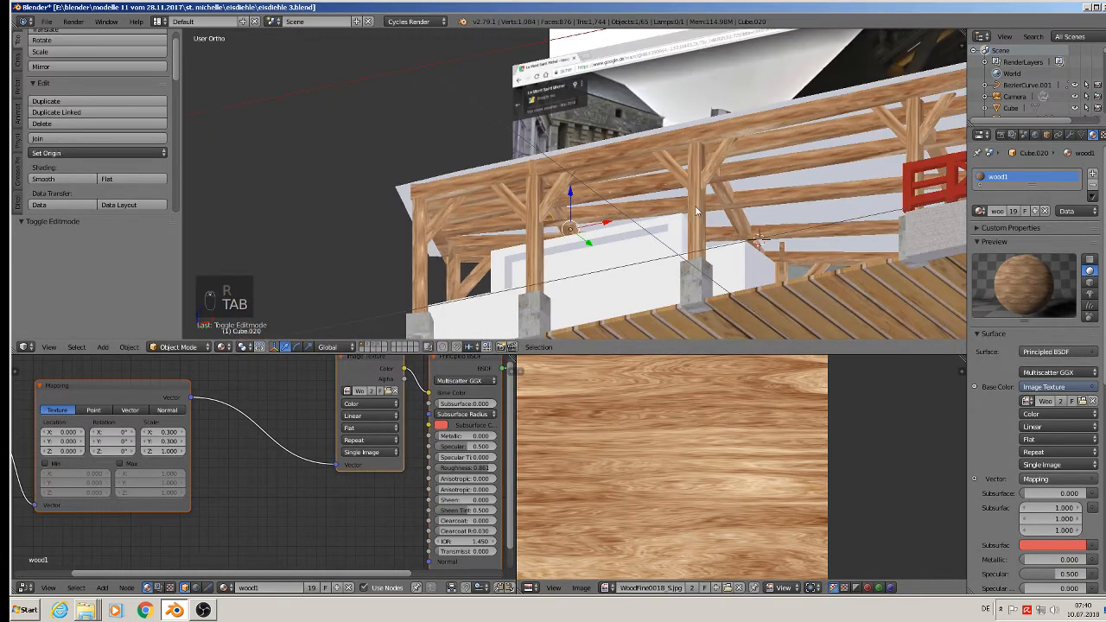
pyautogui.keyDown('shift'); pyautogui.moveTo(737, 202); pyautogui.dragTo(407, 221, button='middle'); pyautogui.keyUp('shift')
pyautogui.scroll(2, 527, 178)
pyautogui.rightClick(641, 170)
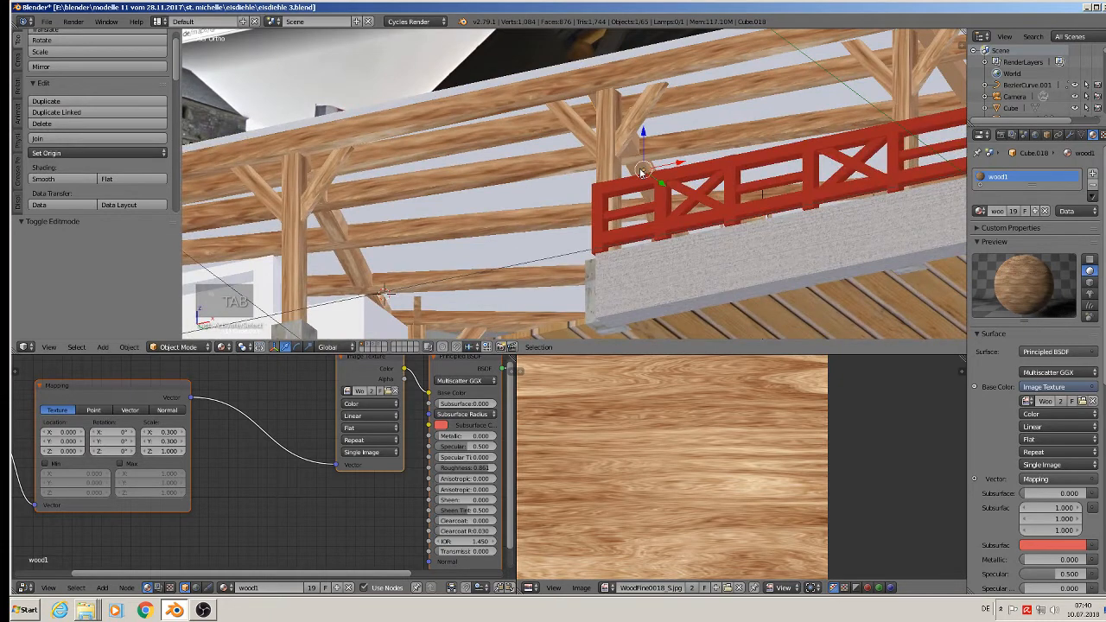
pyautogui.press('Tab')
pyautogui.press('u')
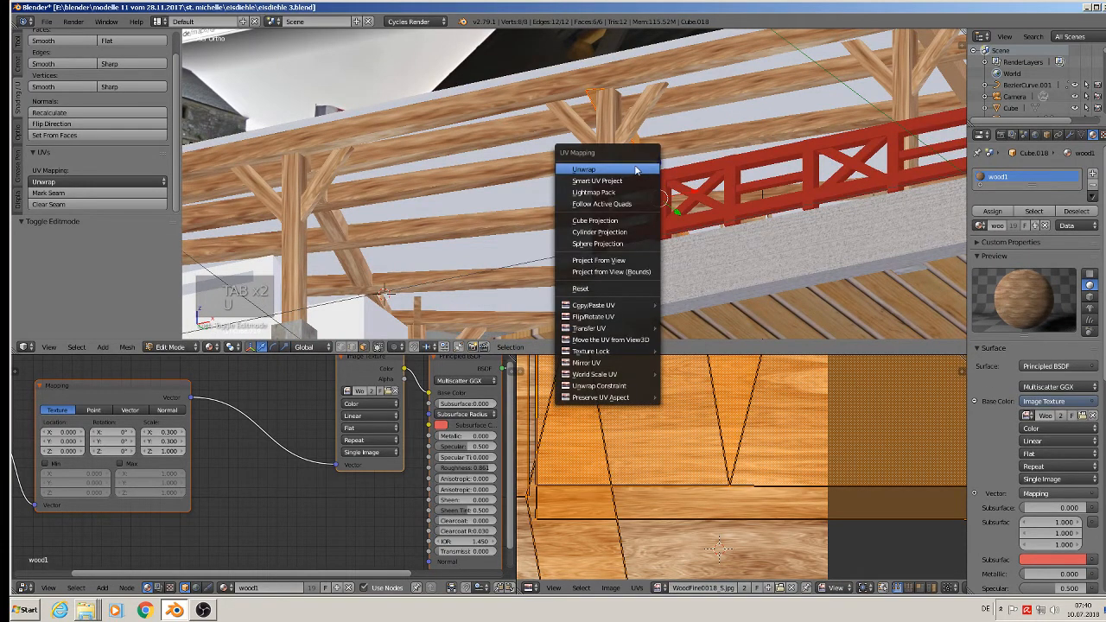
pyautogui.click(636, 170)
pyautogui.scroll(-5, 634, 459)
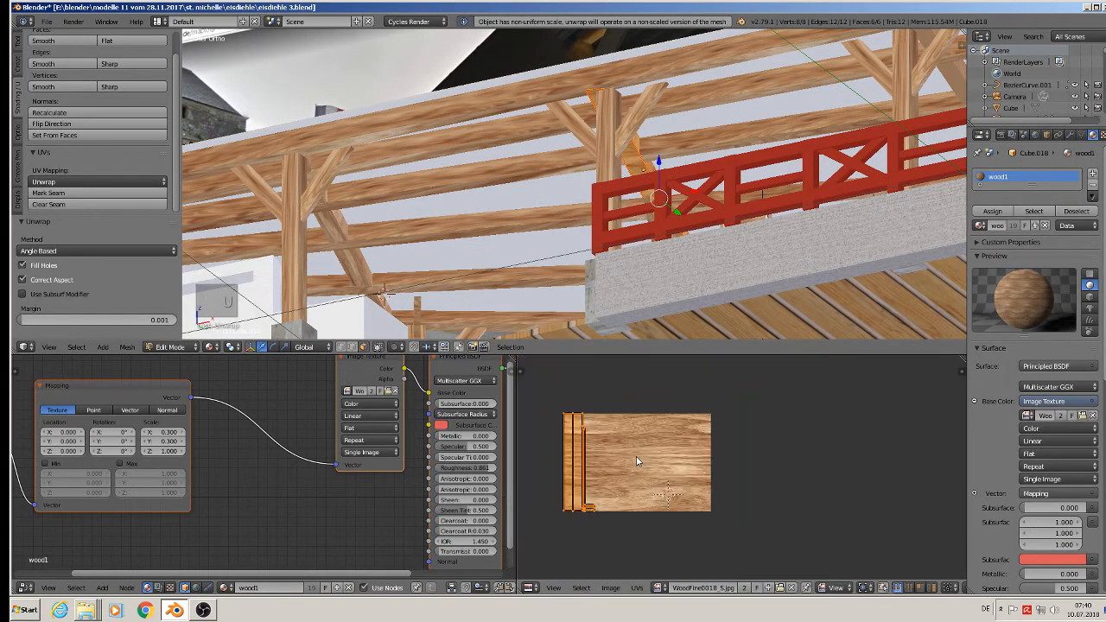
pyautogui.write('r90')
pyautogui.press('Return')
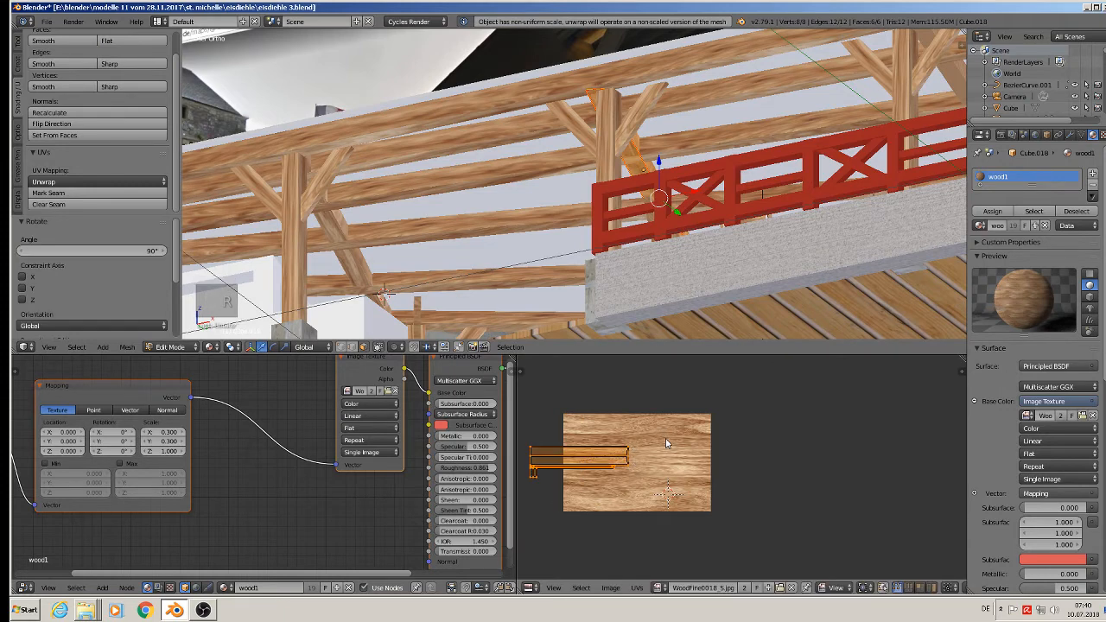
# - Unwrap the brace behind the railing's middle post with the standard Unwrap and rotate its UV layout by 90°
pyautogui.keyDown('shift'); pyautogui.moveTo(907, 83); pyautogui.dragTo(672, 107, button='middle'); pyautogui.keyUp('shift')
pyautogui.press('Tab')
pyautogui.rightClick(735, 107)
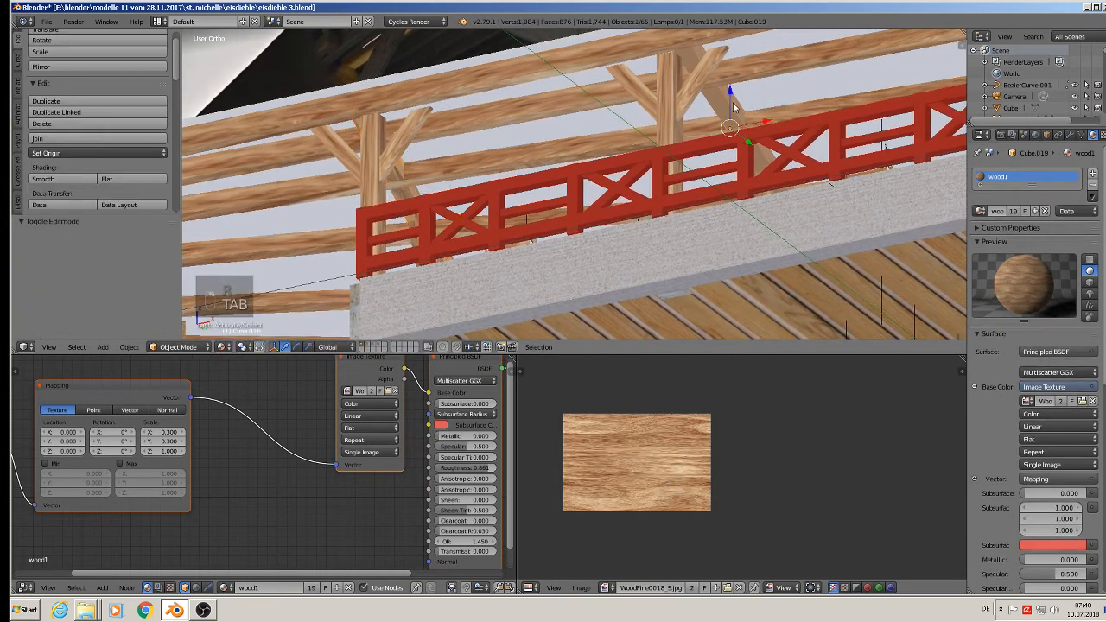
pyautogui.press('Tab')
pyautogui.press('u')
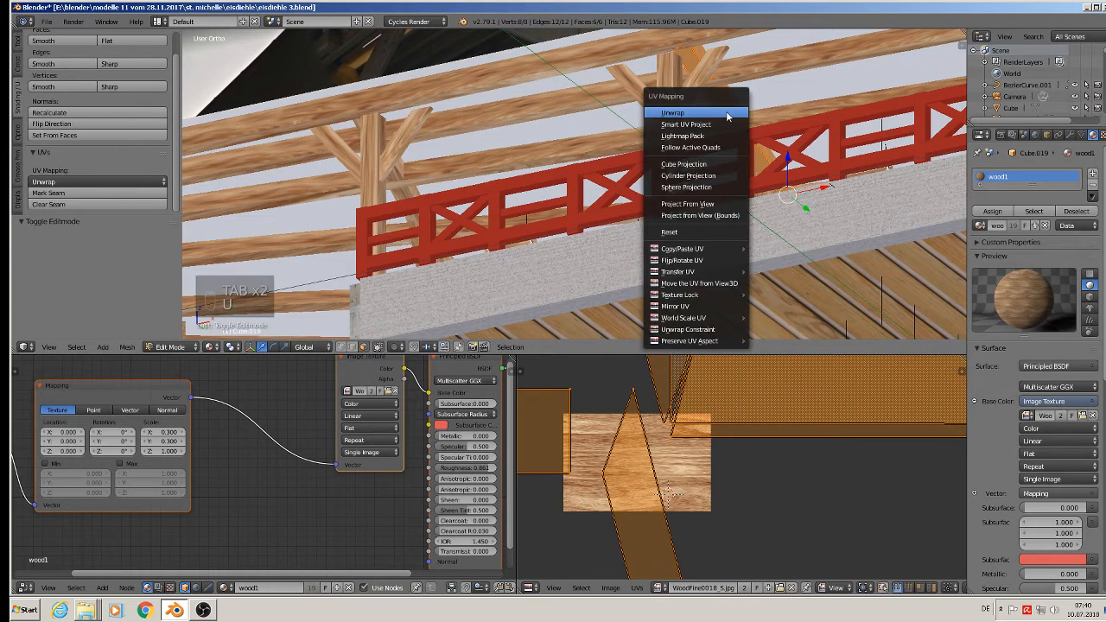
pyautogui.click(708, 113)
pyautogui.press('r')
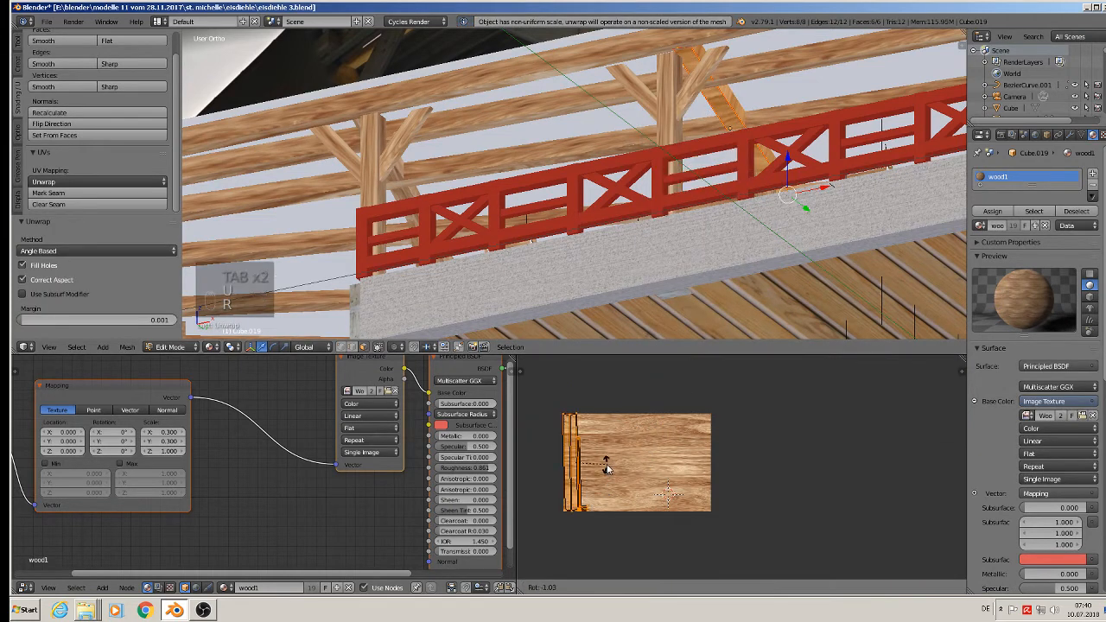
pyautogui.press('9')
pyautogui.press('0')
pyautogui.press('Return')
pyautogui.press('Tab')
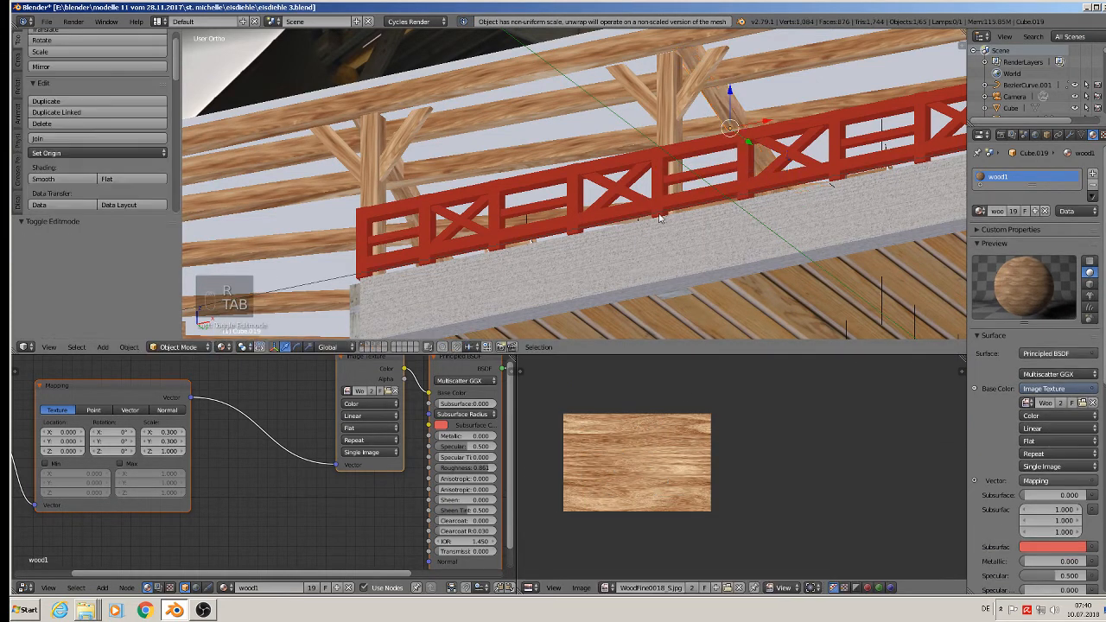
# - Save the scene under its current file name
pyautogui.scroll(-5, 692, 178)
pyautogui.moveTo(697, 176); pyautogui.dragTo(692, 223, button='middle')
pyautogui.scroll(-4, 692, 223)
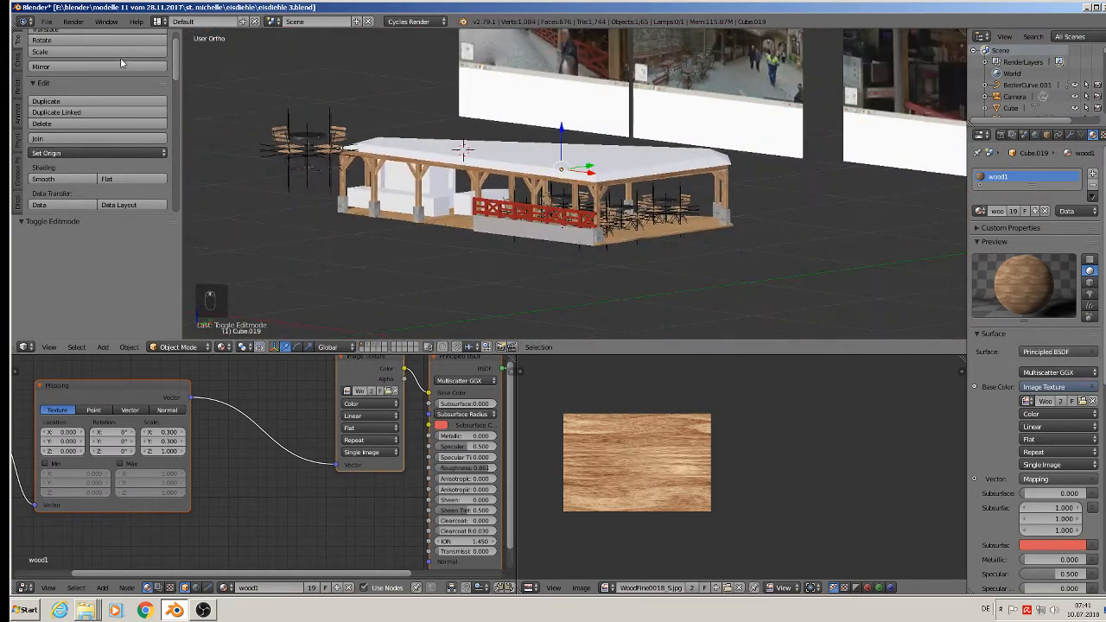
pyautogui.click(46, 21)
pyautogui.click(64, 110)
# - Select the whole spare table-and-chairs set beside the terrace and move it up 1.229 along Z
pyautogui.scroll(3, 280, 144)
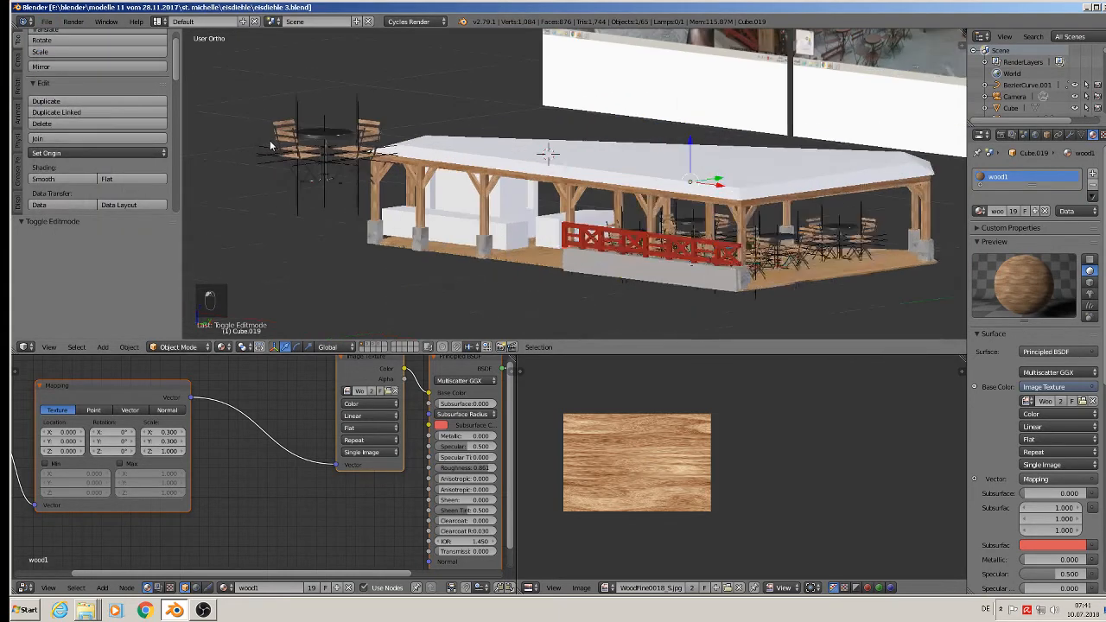
pyautogui.moveTo(287, 142); pyautogui.dragTo(419, 191, button='middle')
pyautogui.scroll(-2, 264, 156)
pyautogui.scroll(-1, 263, 156)
pyautogui.press('a')
pyautogui.press('b')
pyautogui.moveTo(434, 200); pyautogui.dragTo(303, 93)
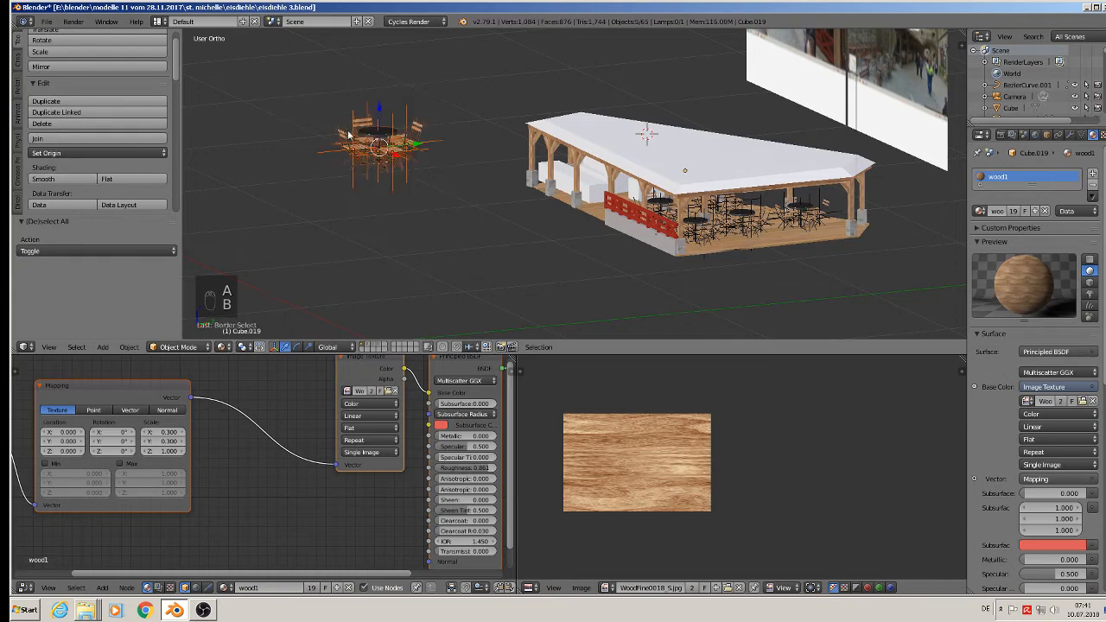
pyautogui.scroll(-3, 365, 155)
pyautogui.moveTo(372, 107); pyautogui.dragTo(375, 299)
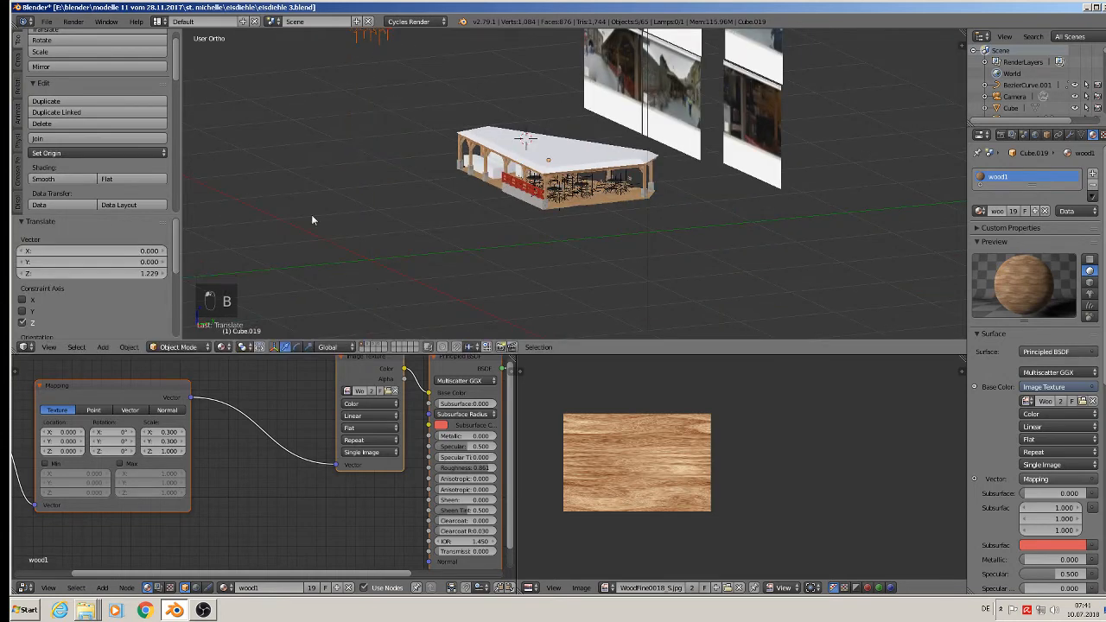
# - Examine the textured posts, braces and beams of the terrace together with the untextured counters and roof
pyautogui.moveTo(259, 219); pyautogui.dragTo(345, 200, button='middle')
pyautogui.scroll(10, 345, 201)
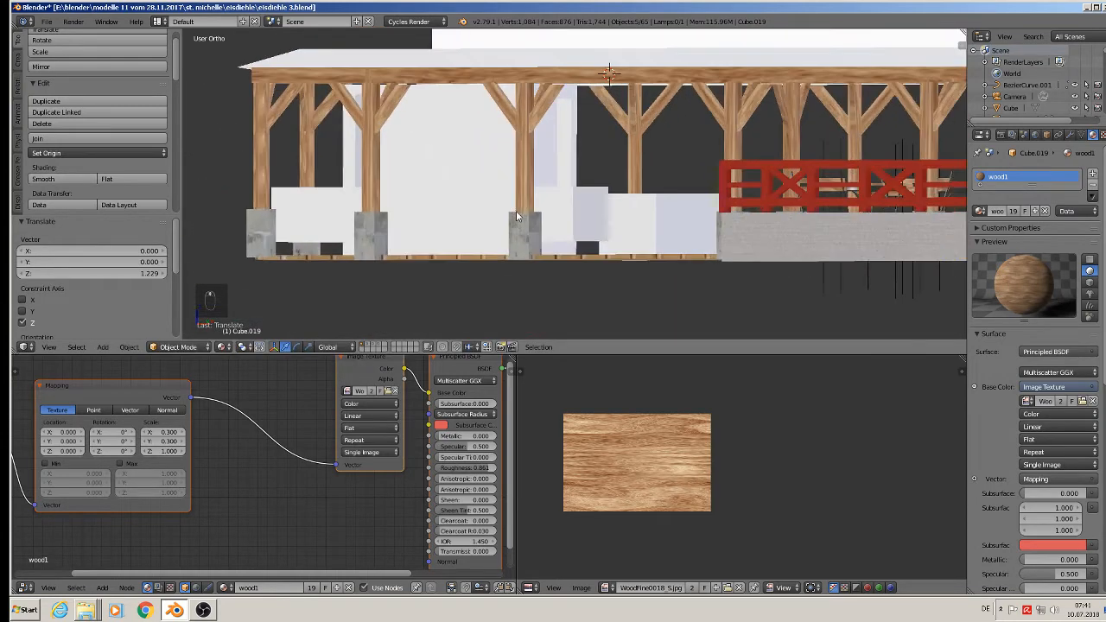
pyautogui.keyDown('shift'); pyautogui.moveTo(658, 114); pyautogui.dragTo(573, 44, button='middle'); pyautogui.keyUp('shift')
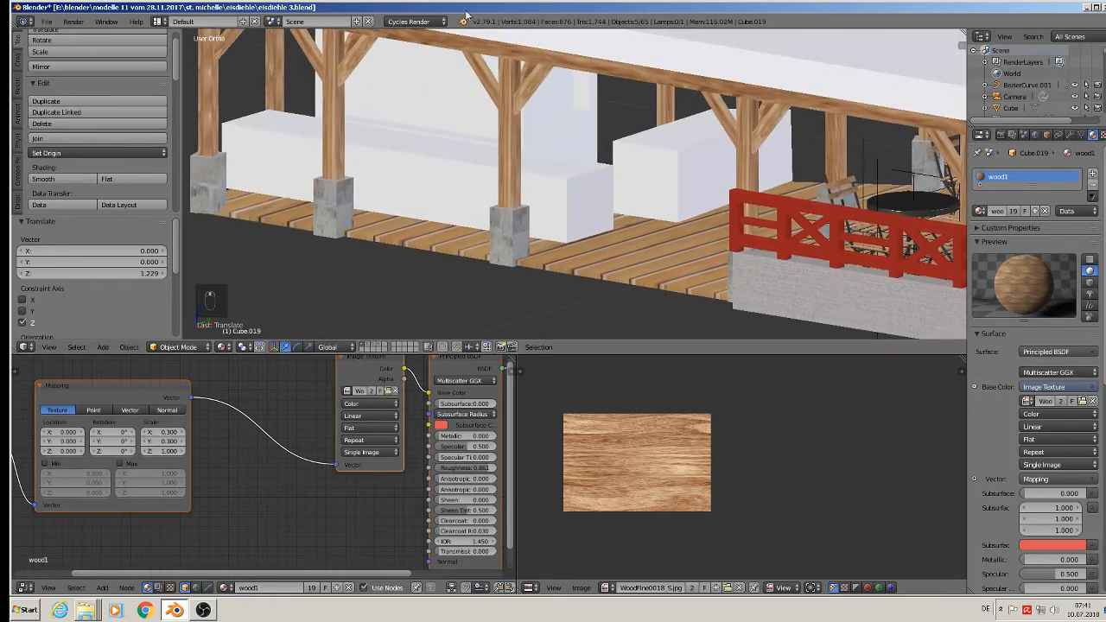
pyautogui.scroll(-2, 446, 127)
pyautogui.keyDown('shift'); pyautogui.moveTo(443, 153); pyautogui.dragTo(394, 214, button='middle'); pyautogui.keyUp('shift')
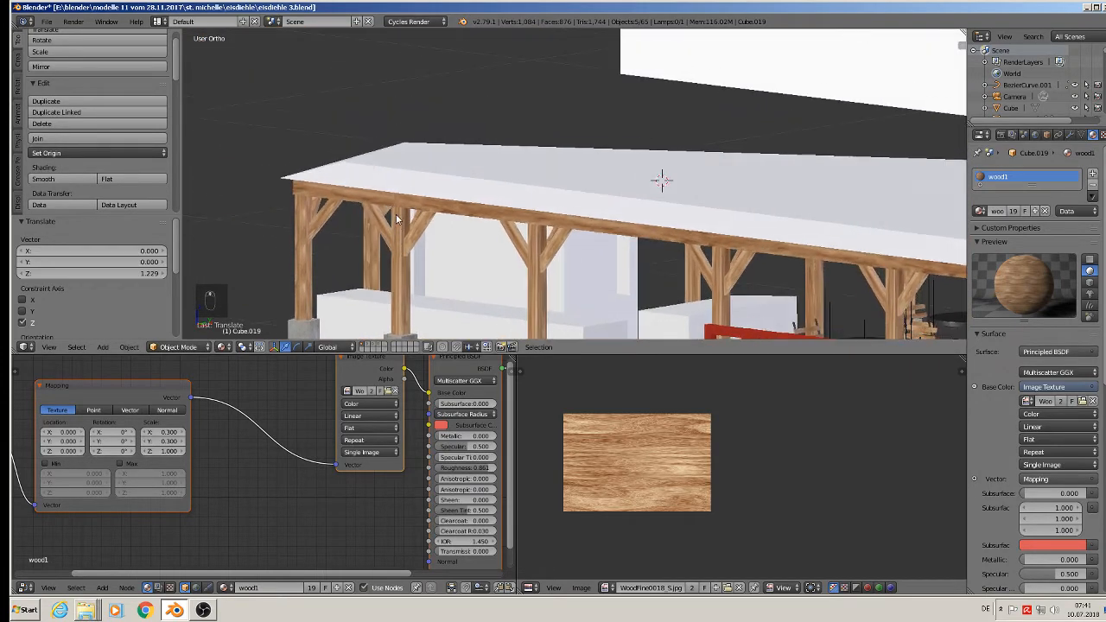
pyautogui.keyDown('shift'); pyautogui.moveTo(466, 227); pyautogui.dragTo(400, 120, button='middle'); pyautogui.keyUp('shift')
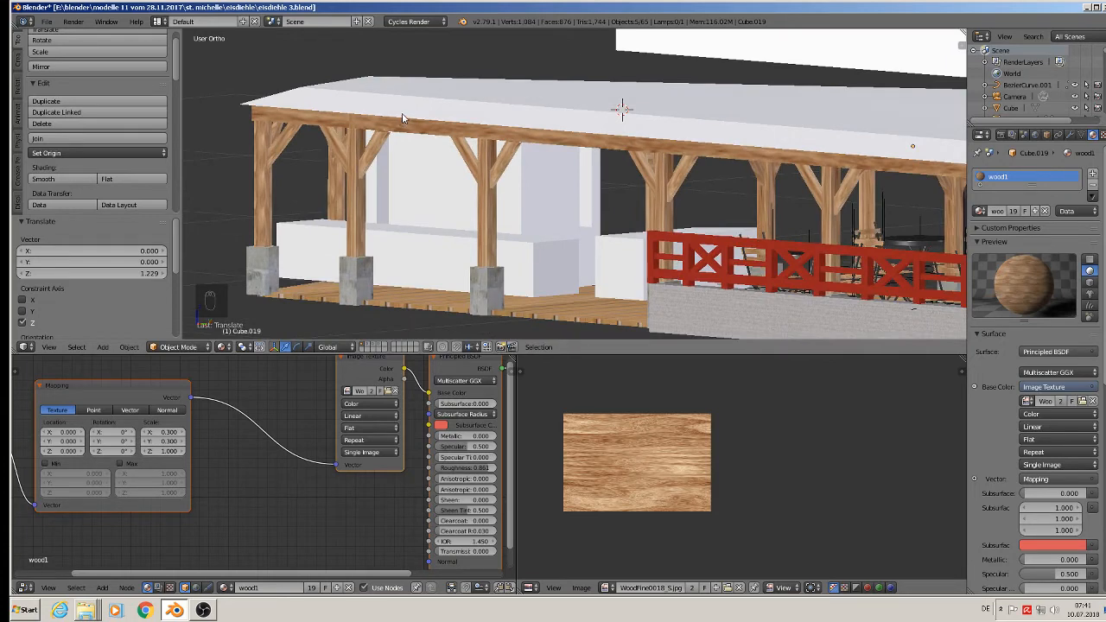
pyautogui.scroll(-3, 567, 176)
pyautogui.moveTo(652, 197); pyautogui.dragTo(656, 219, button='middle')
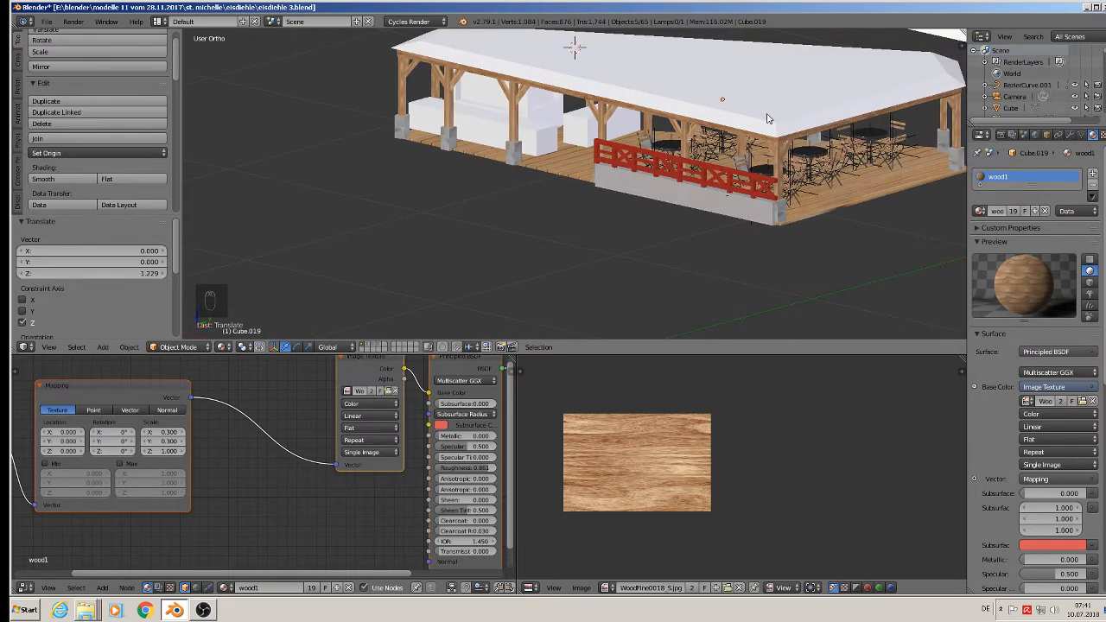
# - Save the scene as a new file named eisdiehle 4.blend
pyautogui.click(47, 23)
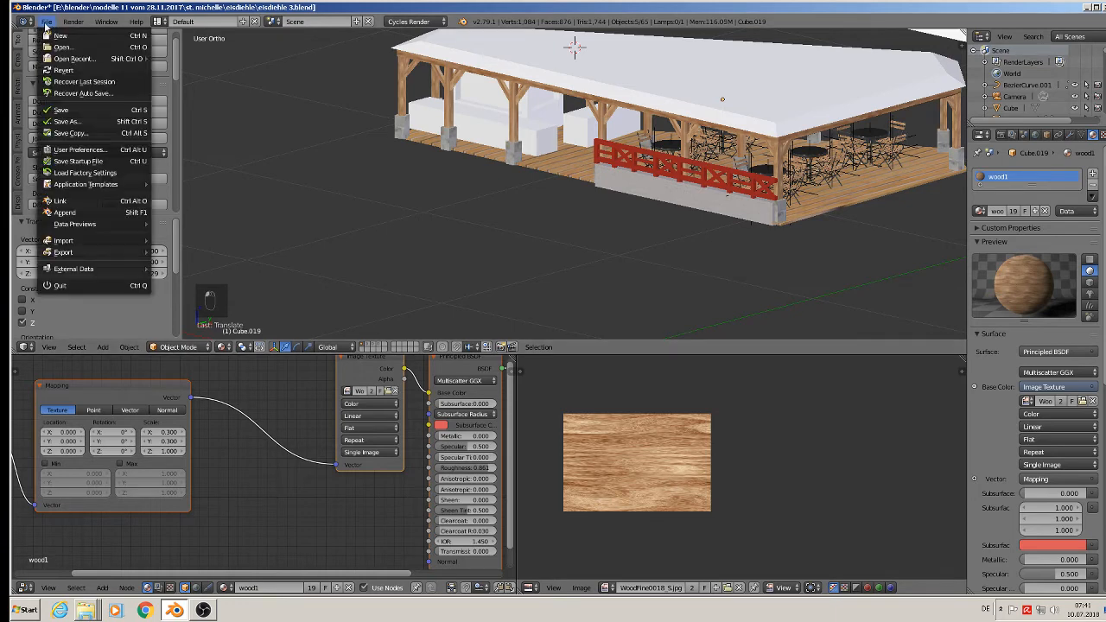
pyautogui.click(88, 121)
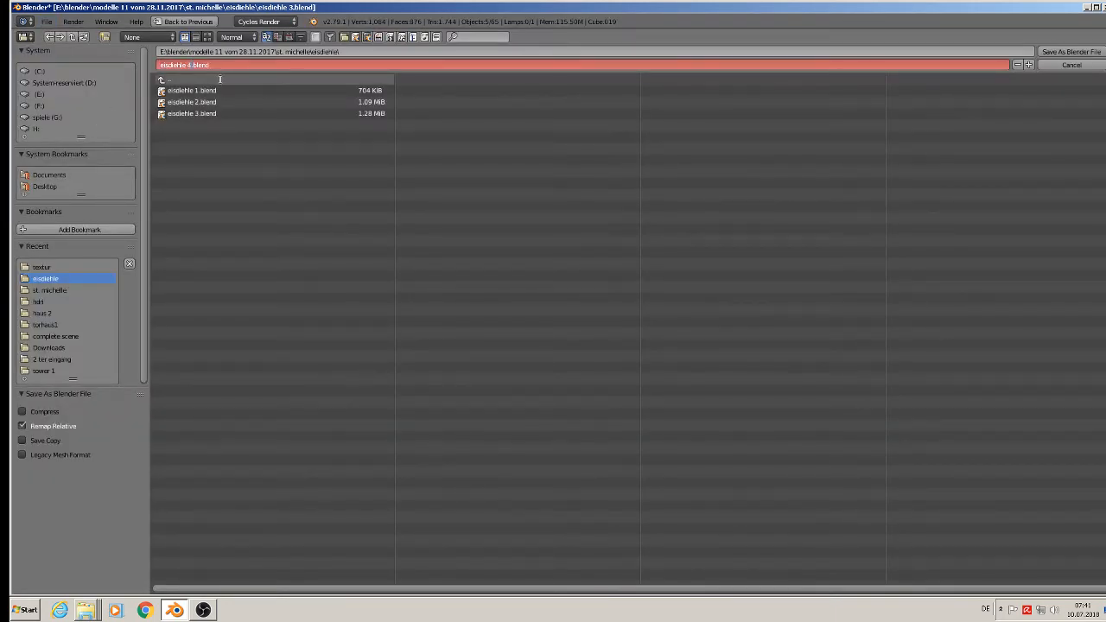
pyautogui.click(1071, 51)
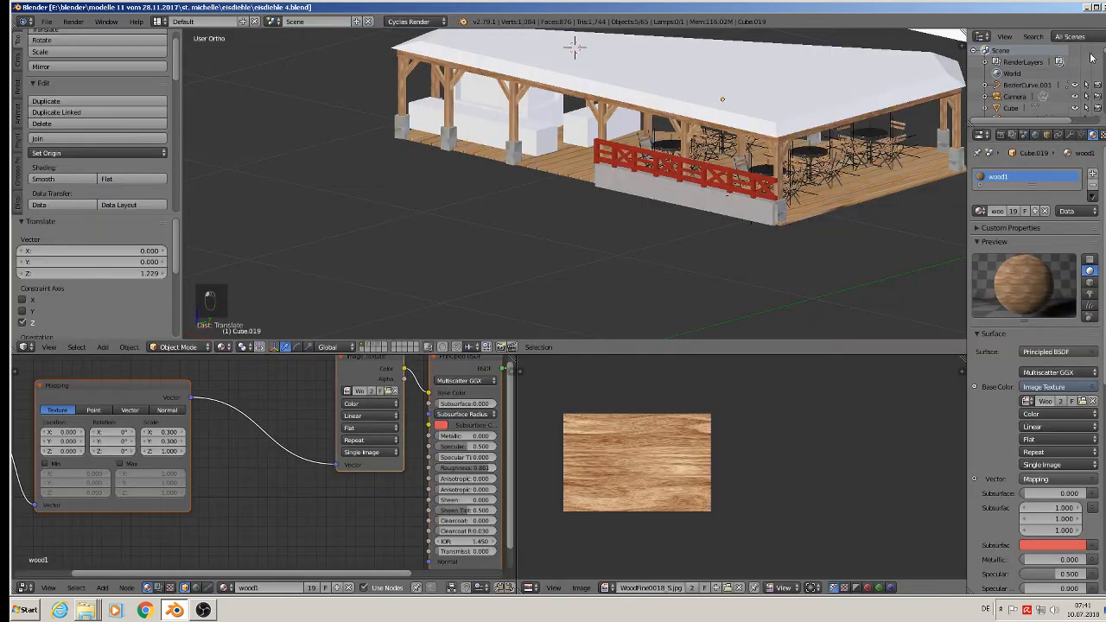
# - Examine the reference photo that shows the parlour's planted roof from above in front view
pyautogui.scroll(-3, 842, 112)
pyautogui.scroll(2, 788, 105)
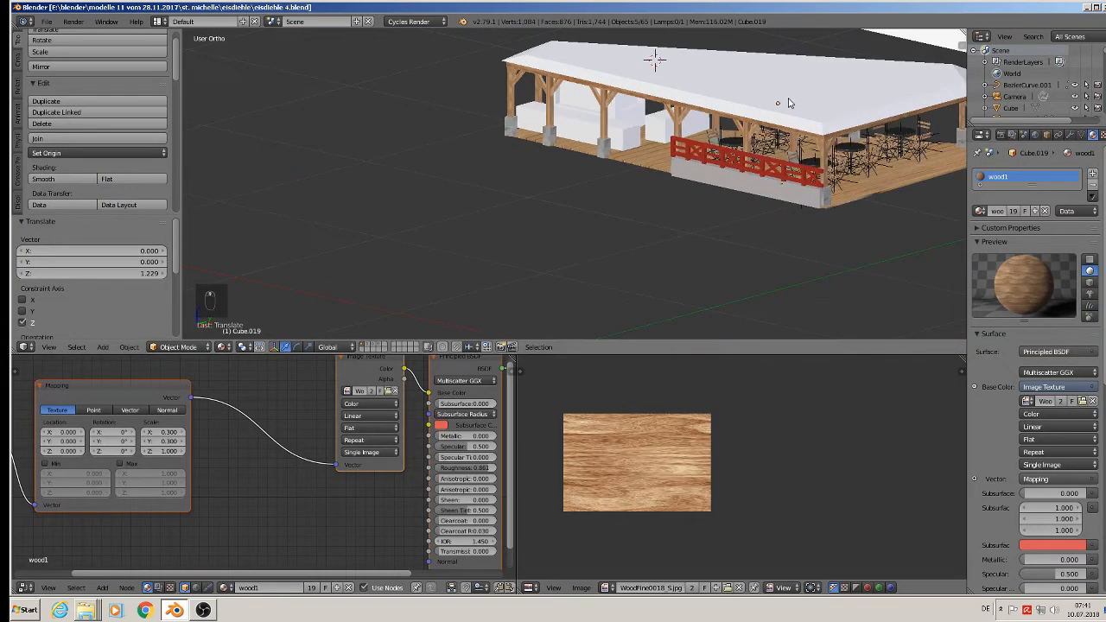
pyautogui.scroll(-2, 788, 105)
pyautogui.keyDown('shift'); pyautogui.moveTo(790, 108); pyautogui.dragTo(809, 247, button='middle'); pyautogui.keyUp('shift')
pyautogui.moveTo(809, 247); pyautogui.dragTo(825, 247, button='middle')
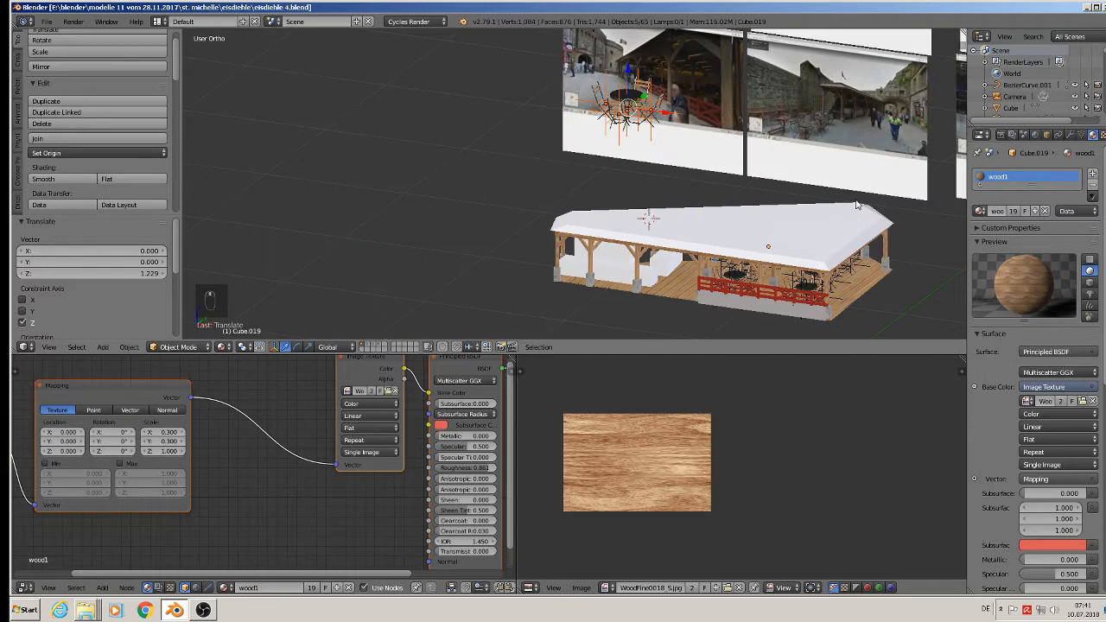
pyautogui.press('KP_1')
pyautogui.scroll(4, 554, 141)
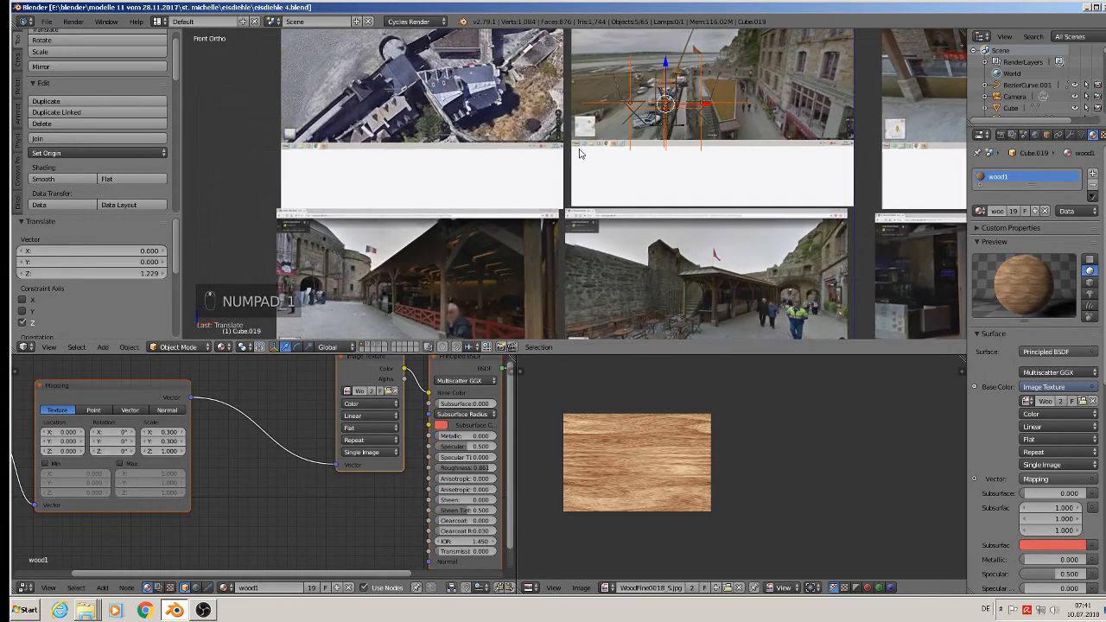
pyautogui.scroll(4, 756, 118)
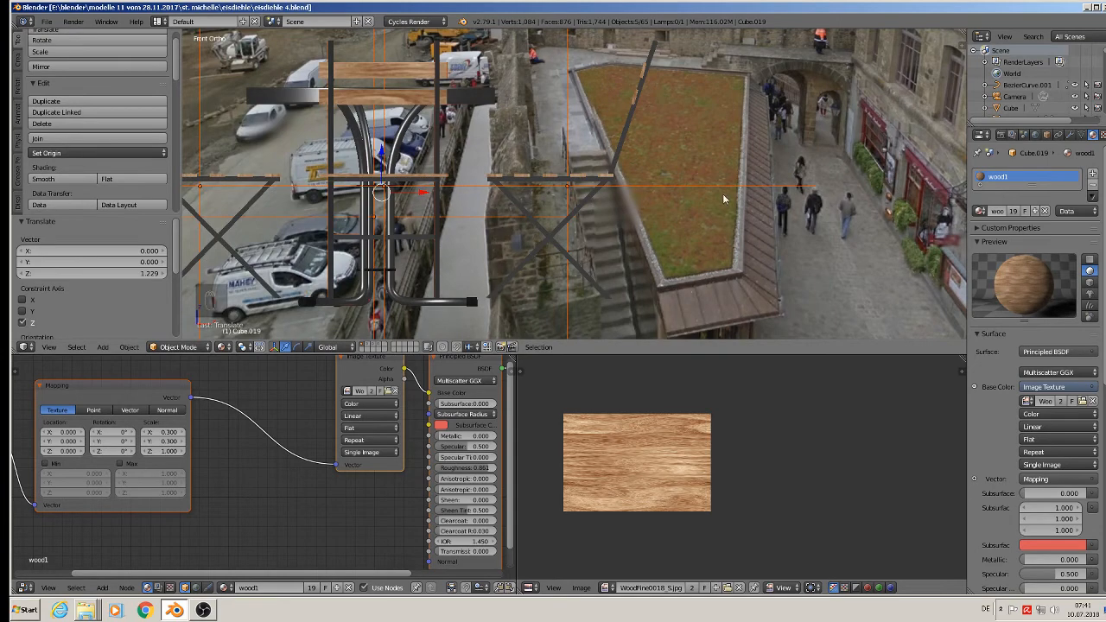
pyautogui.scroll(-5, 661, 175)
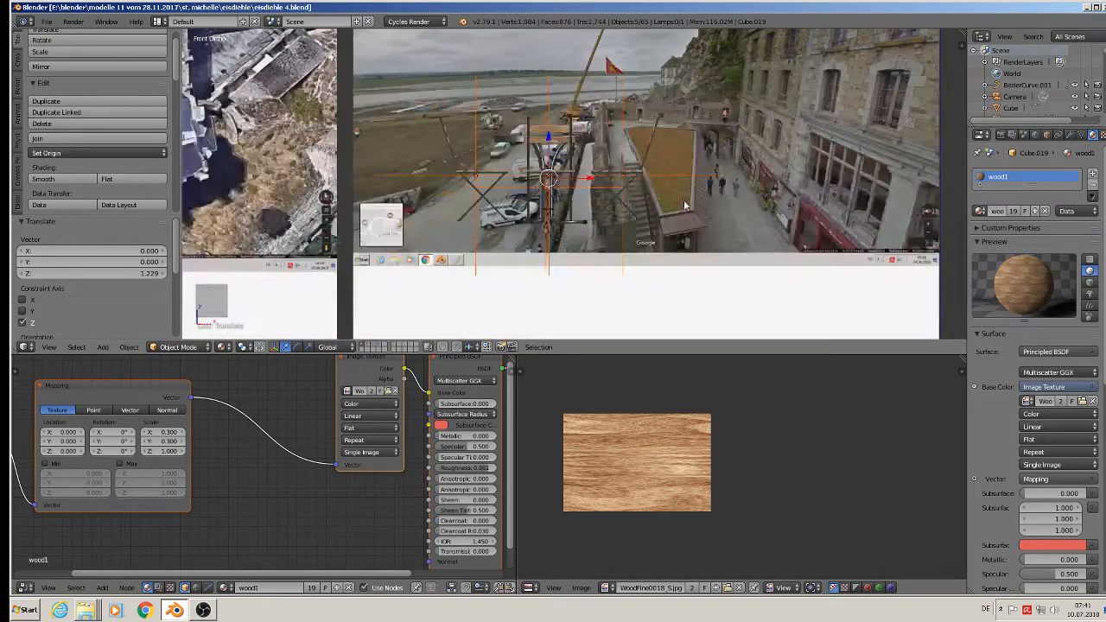
pyautogui.keyDown('shift'); pyautogui.scroll(-2, 655, 164); pyautogui.keyUp('shift')
# - Select the terrace's white roof and open its mesh for editing
pyautogui.moveTo(652, 157); pyautogui.dragTo(720, 255, button='middle')
pyautogui.scroll(1, 691, 191)
pyautogui.keyDown('shift'); pyautogui.moveTo(689, 191); pyautogui.dragTo(604, 204, button='middle'); pyautogui.keyUp('shift')
pyautogui.scroll(2, 604, 205)
pyautogui.scroll(1, 603, 202)
pyautogui.rightClick(577, 86)
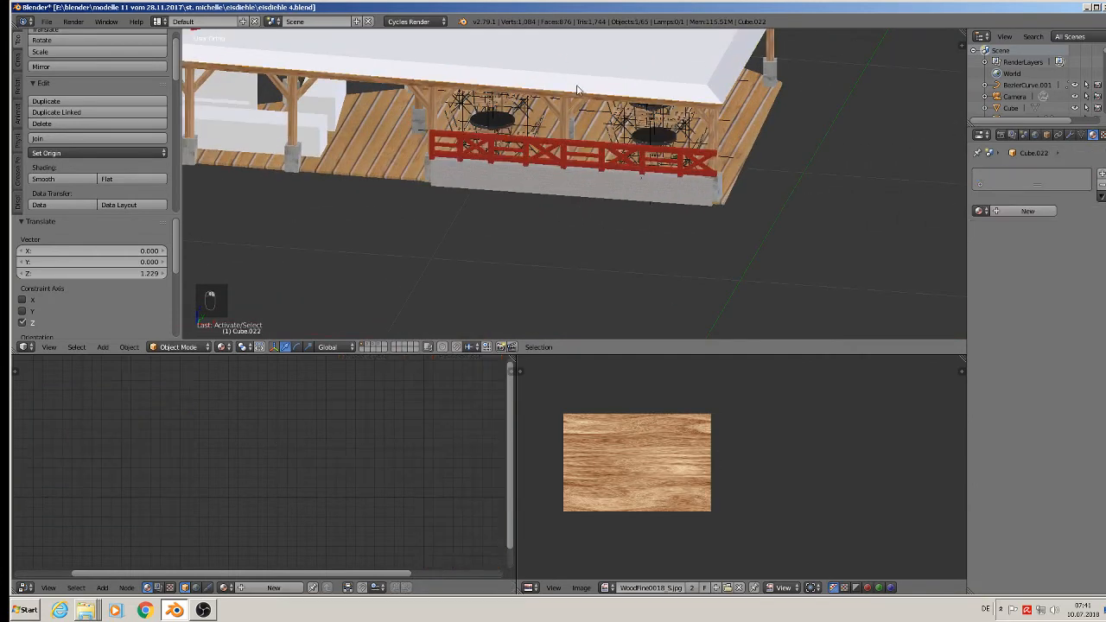
pyautogui.rightClick(579, 69)
pyautogui.keyDown('shift'); pyautogui.moveTo(575, 122); pyautogui.dragTo(747, 244, button='middle'); pyautogui.keyUp('shift')
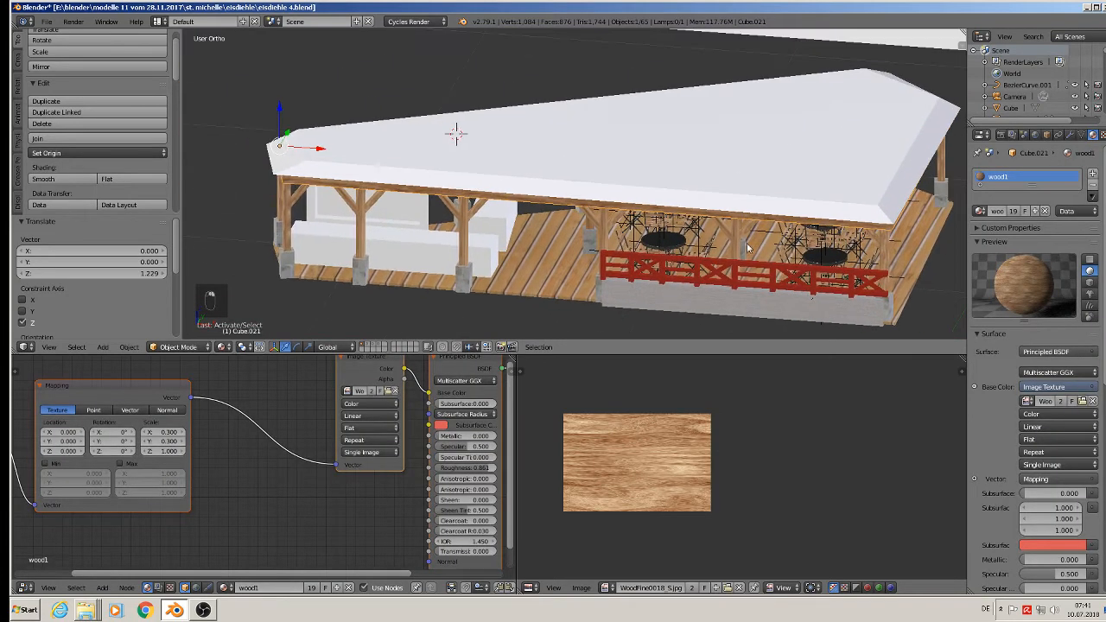
pyautogui.rightClick(655, 154)
pyautogui.press('Tab')
# - Extrude the roof's four large top faces inward at a scale of 0.968, and extrude them again 0.020 downward along Z
pyautogui.moveTo(655, 155); pyautogui.dragTo(587, 84, button='middle')
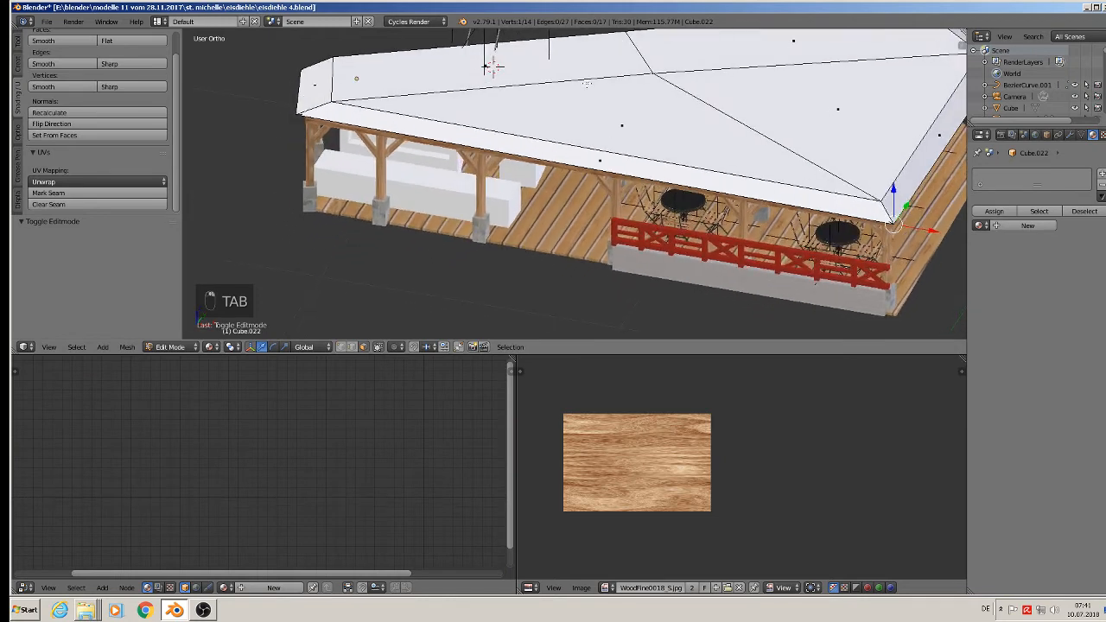
pyautogui.rightClick(578, 58)
pyautogui.keyDown('shift'); pyautogui.rightClick(624, 107); pyautogui.keyUp('shift')
pyautogui.keyDown('shift'); pyautogui.rightClick(732, 92); pyautogui.keyUp('shift')
pyautogui.keyDown('shift'); pyautogui.rightClick(744, 60); pyautogui.keyUp('shift')
pyautogui.keyDown('shift'); pyautogui.moveTo(761, 161); pyautogui.dragTo(756, 255, button='middle'); pyautogui.keyUp('shift')
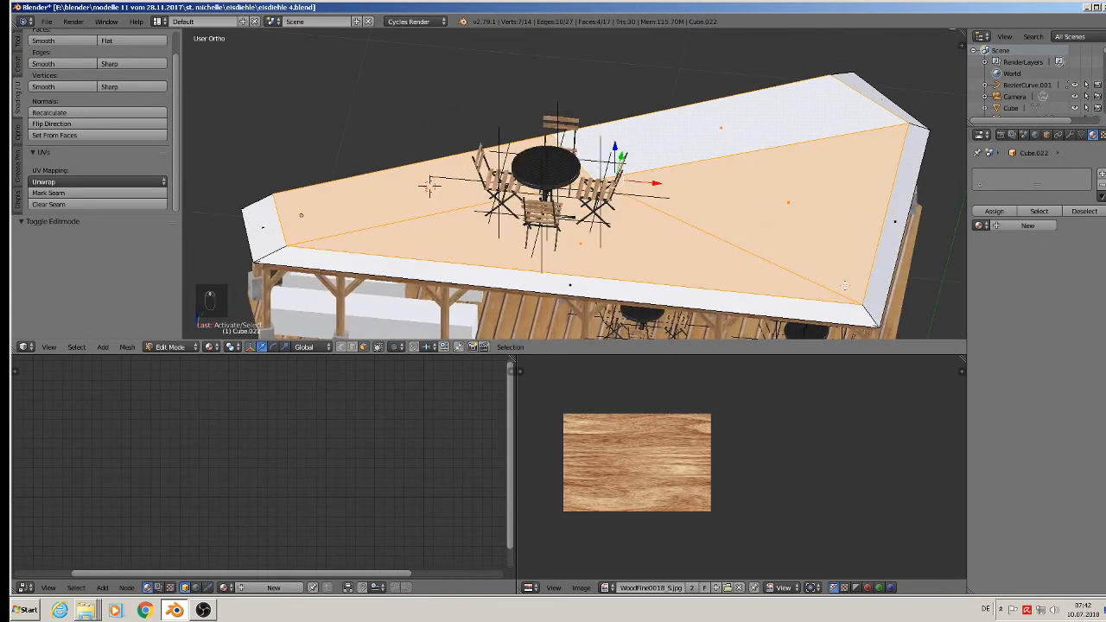
pyautogui.press('e')
pyautogui.press('s')
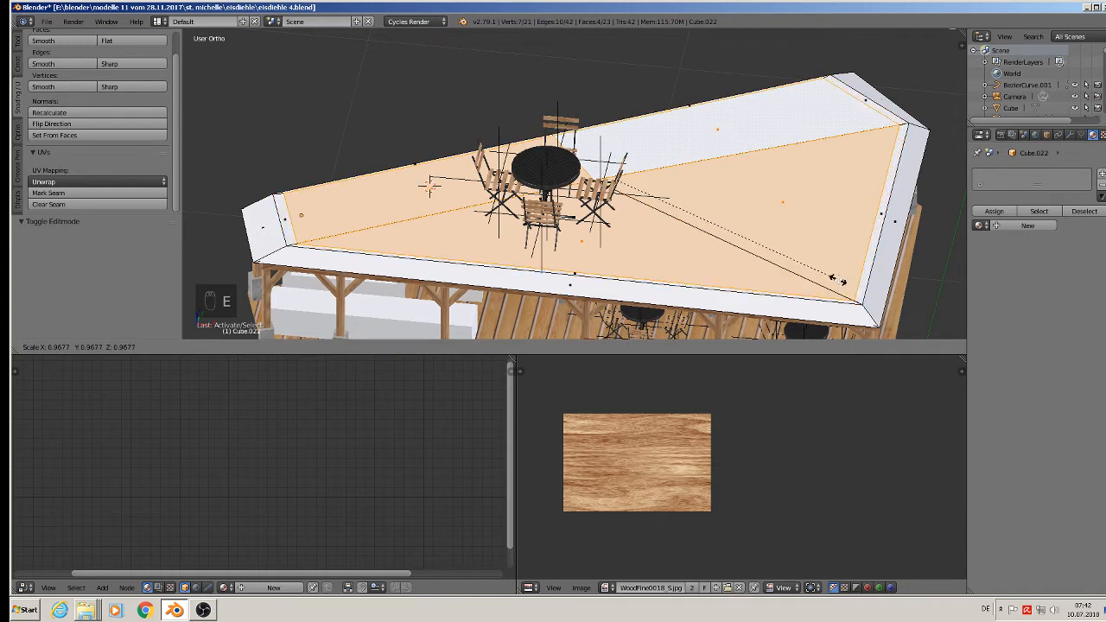
pyautogui.click(838, 279)
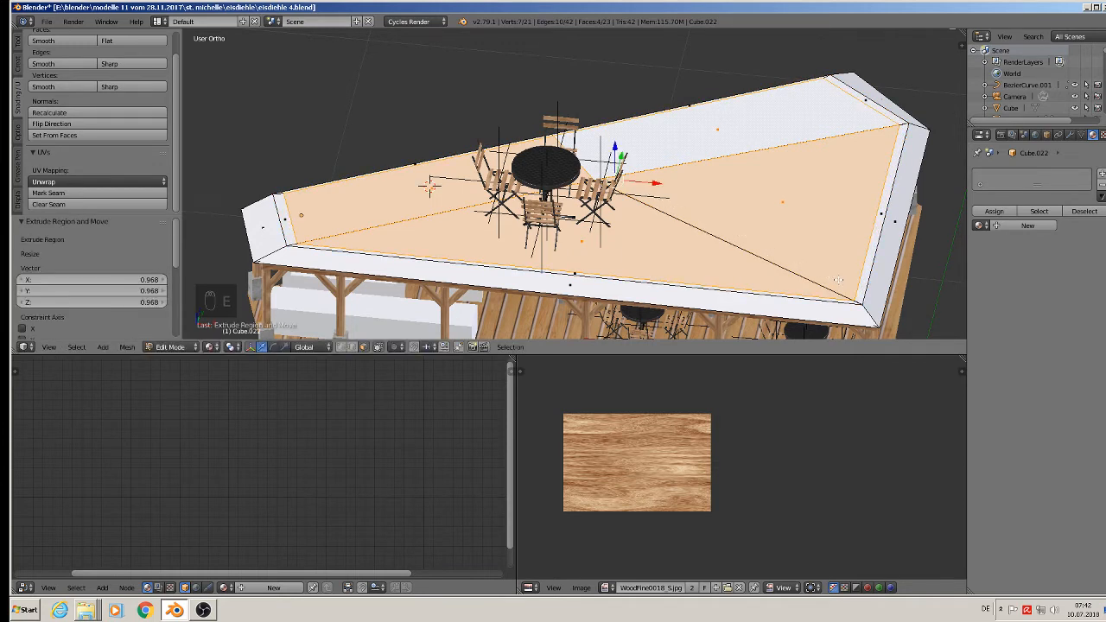
pyautogui.press('e')
pyautogui.moveTo(614, 147); pyautogui.dragTo(616, 152)
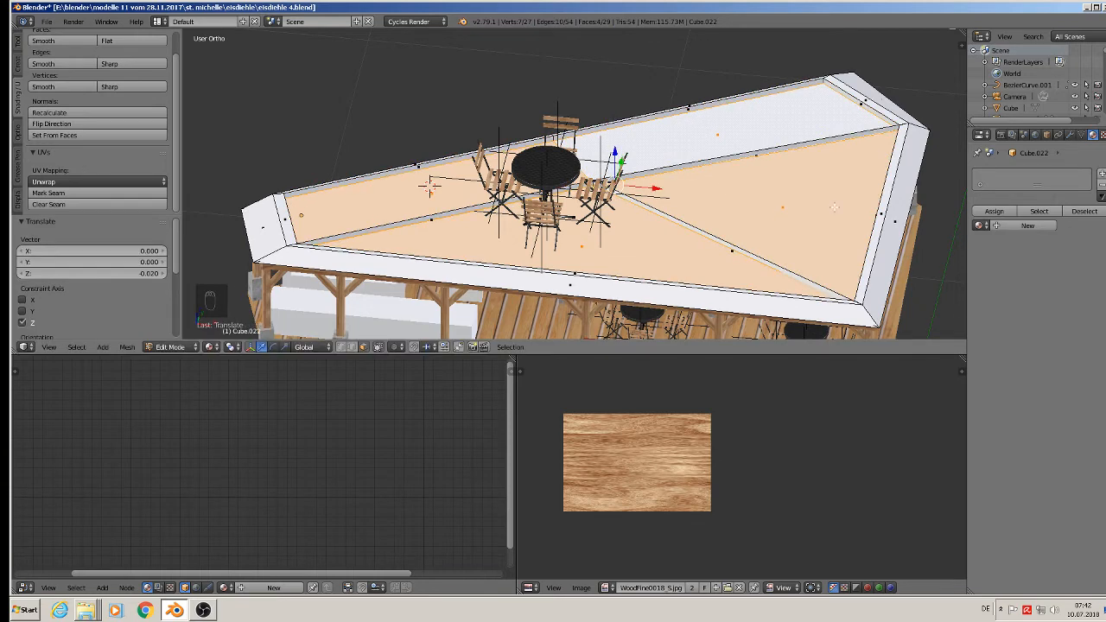
# - Delete the three leftover raised edges along the joints between the roof's recessed top faces
pyautogui.moveTo(834, 207); pyautogui.dragTo(786, 204, button='middle')
pyautogui.scroll(2, 760, 198)
pyautogui.keyDown('shift'); pyautogui.moveTo(468, 168); pyautogui.dragTo(597, 174, button='middle'); pyautogui.keyUp('shift')
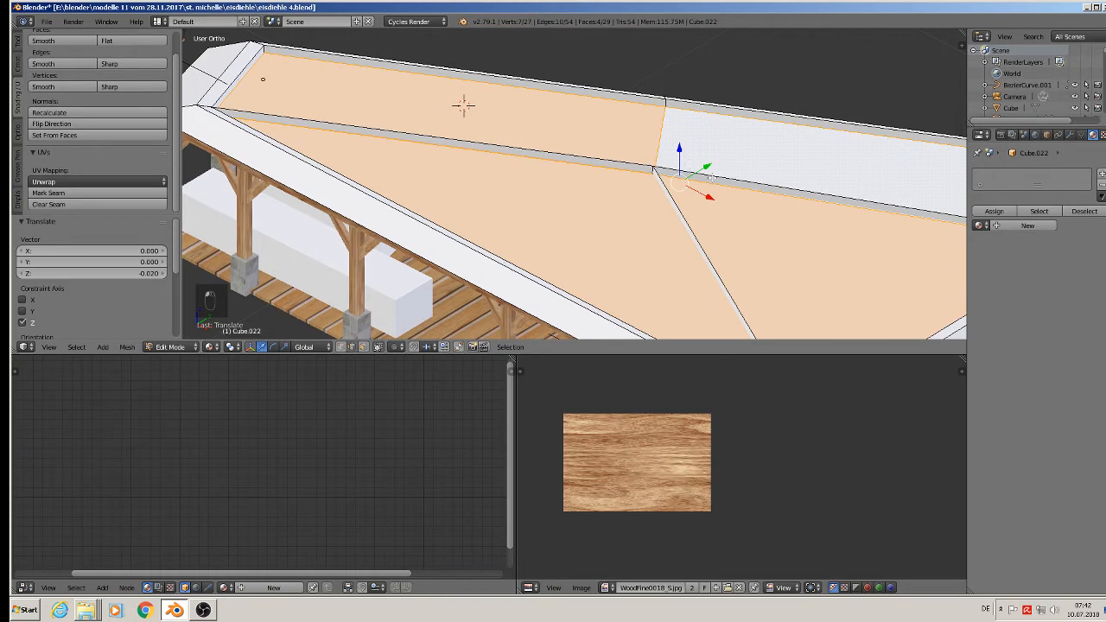
pyautogui.rightClick(612, 157)
pyautogui.keyDown('shift'); pyautogui.rightClick(707, 168); pyautogui.keyUp('shift')
pyautogui.keyDown('shift'); pyautogui.rightClick(671, 193); pyautogui.keyUp('shift')
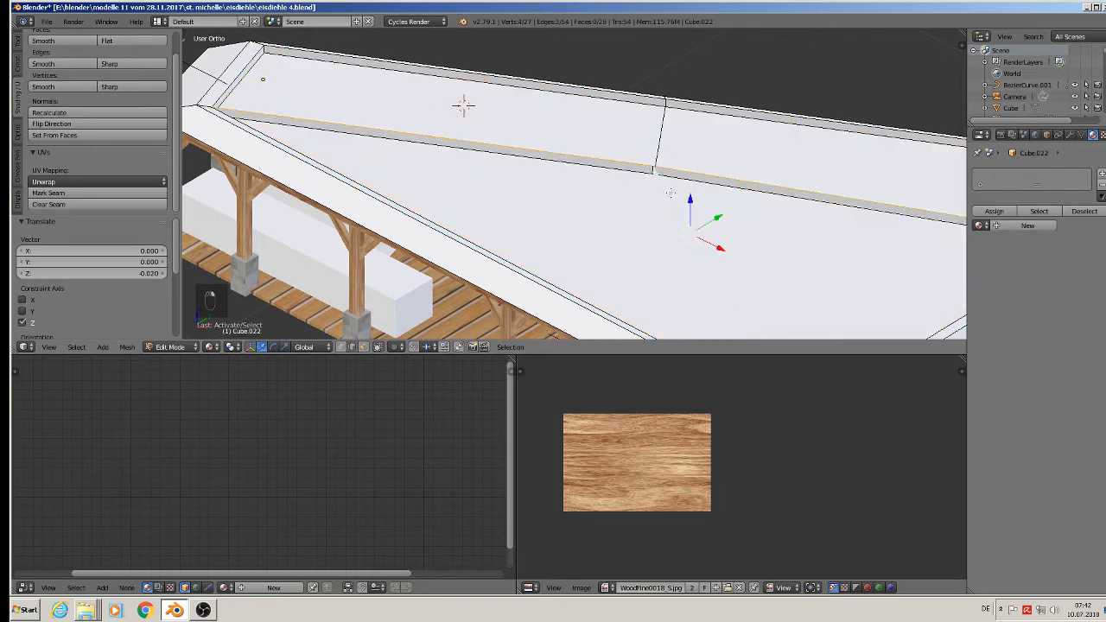
pyautogui.press('x')
pyautogui.click(670, 207)
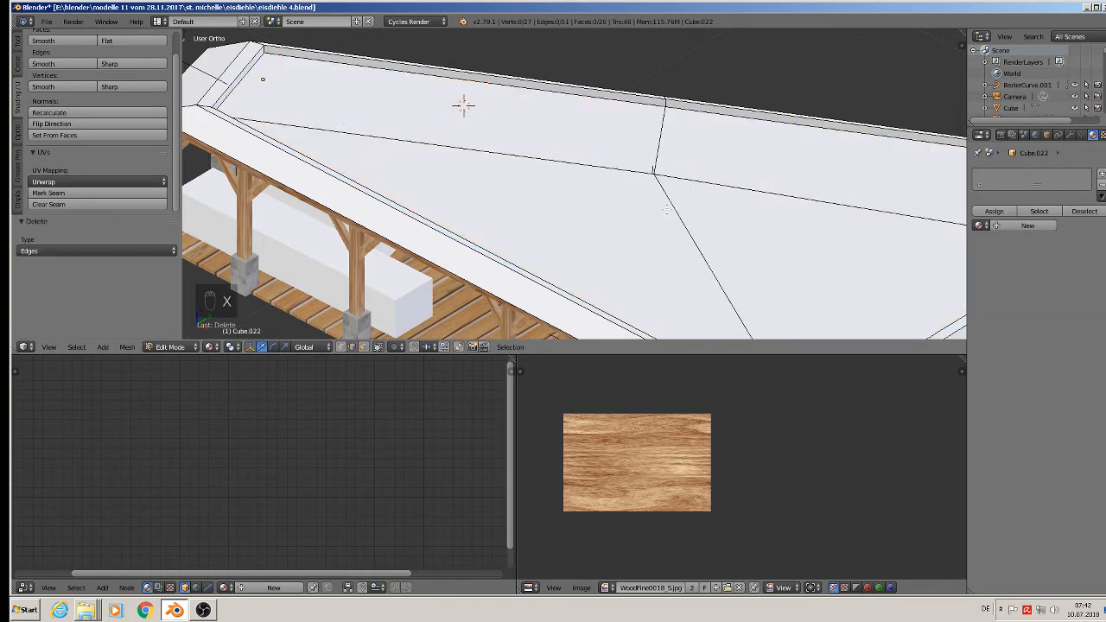
# - Delete the short leftover edge standing at the central point where the roof's recessed faces meet
pyautogui.scroll(-3, 683, 216)
pyautogui.scroll(6, 674, 201)
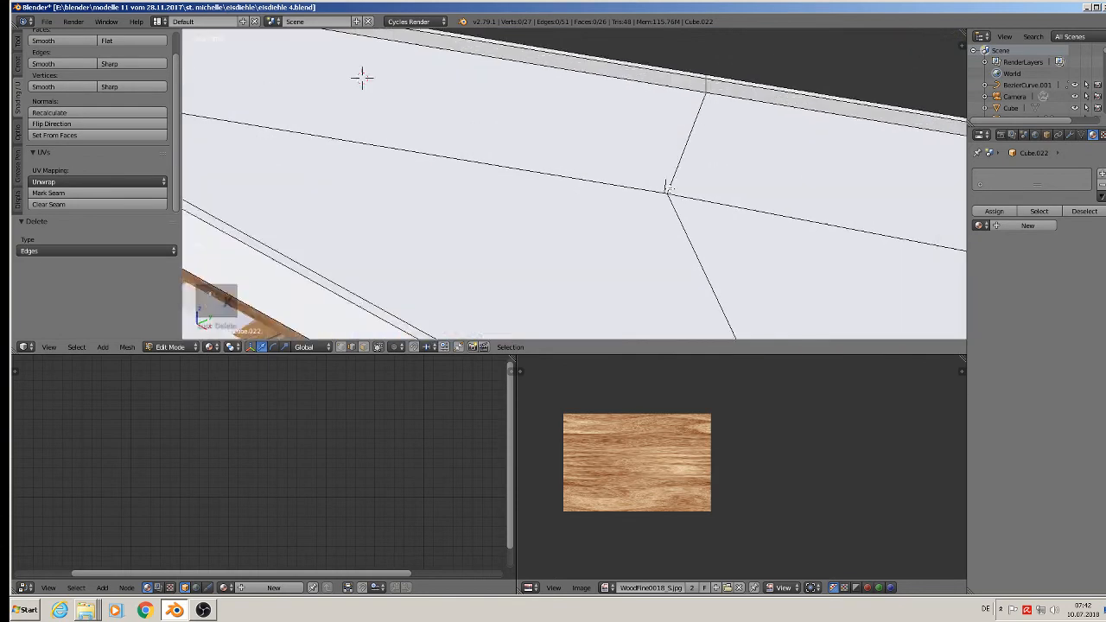
pyautogui.rightClick(666, 188)
pyautogui.press('x')
pyautogui.click(665, 187)
pyautogui.scroll(-4, 665, 188)
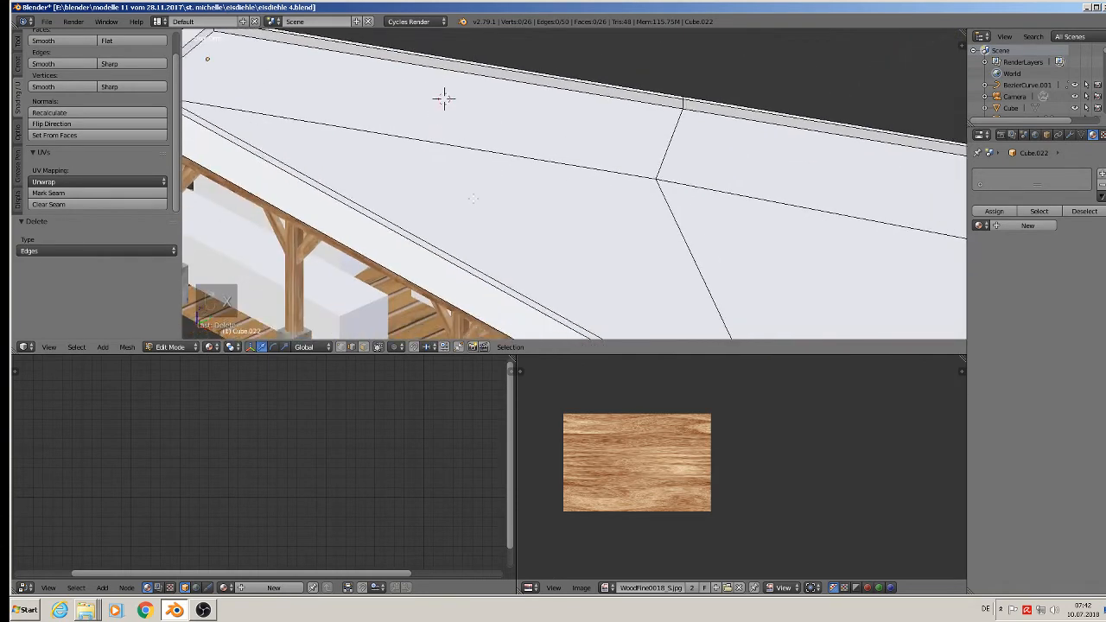
pyautogui.scroll(-1, 520, 212)
pyautogui.scroll(-1, 510, 214)
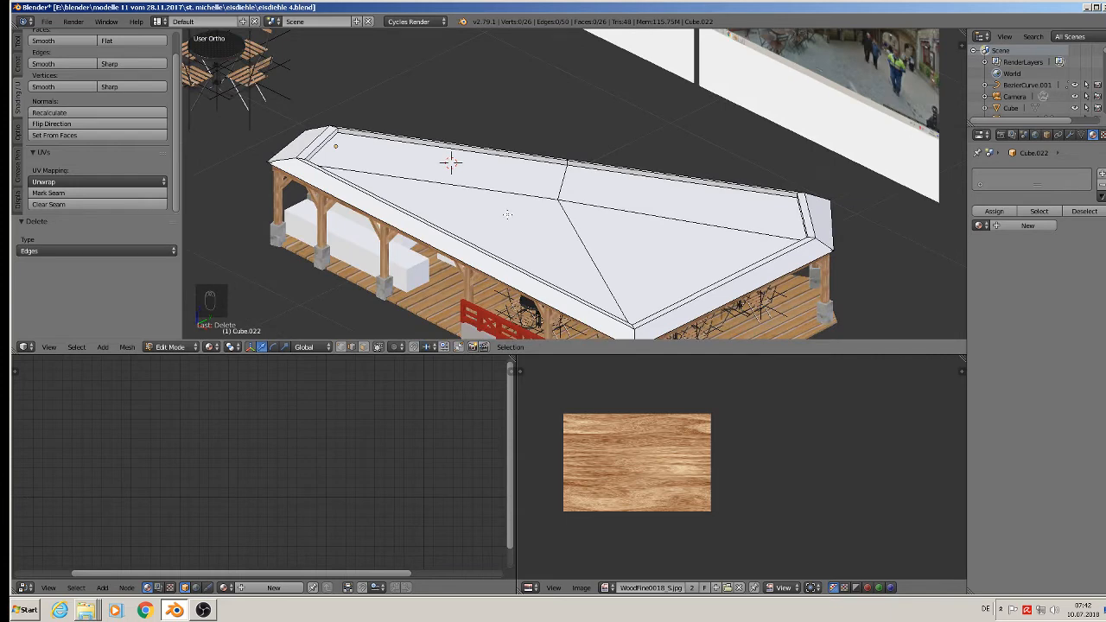
# - Select the edges around the floor of the roof's recess and mark them as a seam
pyautogui.scroll(4, 487, 205)
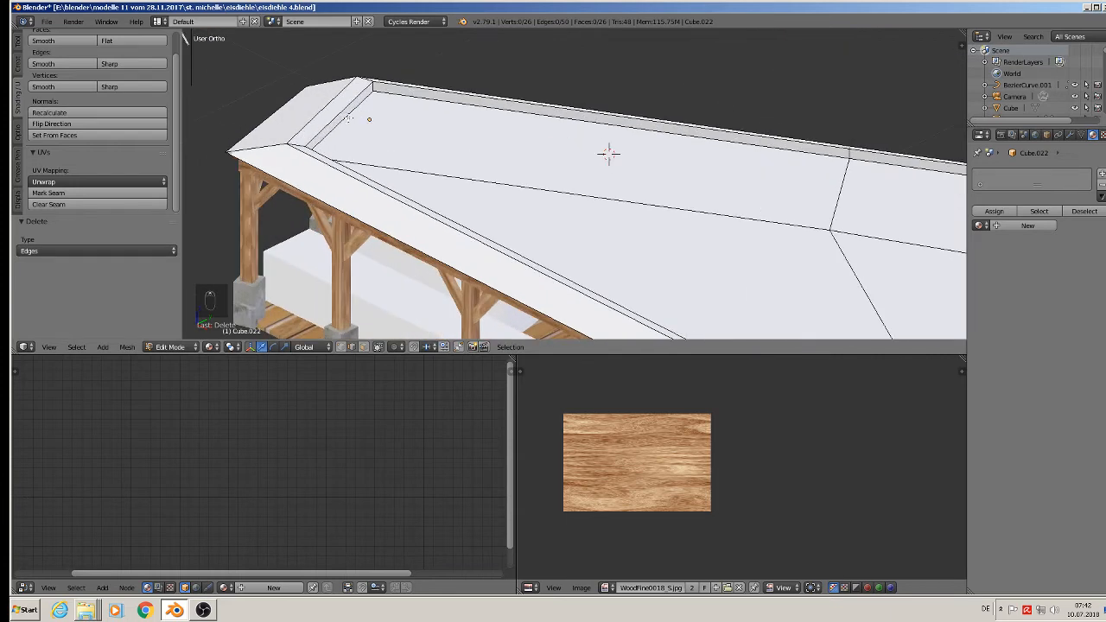
pyautogui.rightClick(347, 117)
pyautogui.keyDown('shift'); pyautogui.rightClick(505, 113); pyautogui.keyUp('shift')
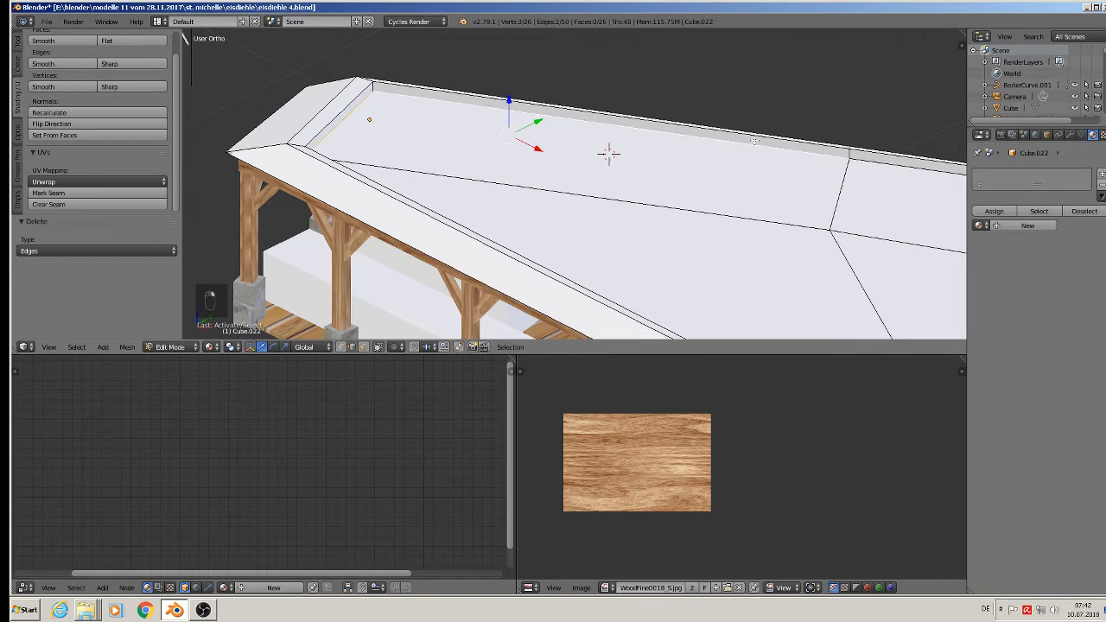
pyautogui.keyDown('shift'); pyautogui.rightClick(867, 171); pyautogui.keyUp('shift')
pyautogui.moveTo(874, 192); pyautogui.dragTo(633, 165, button='middle')
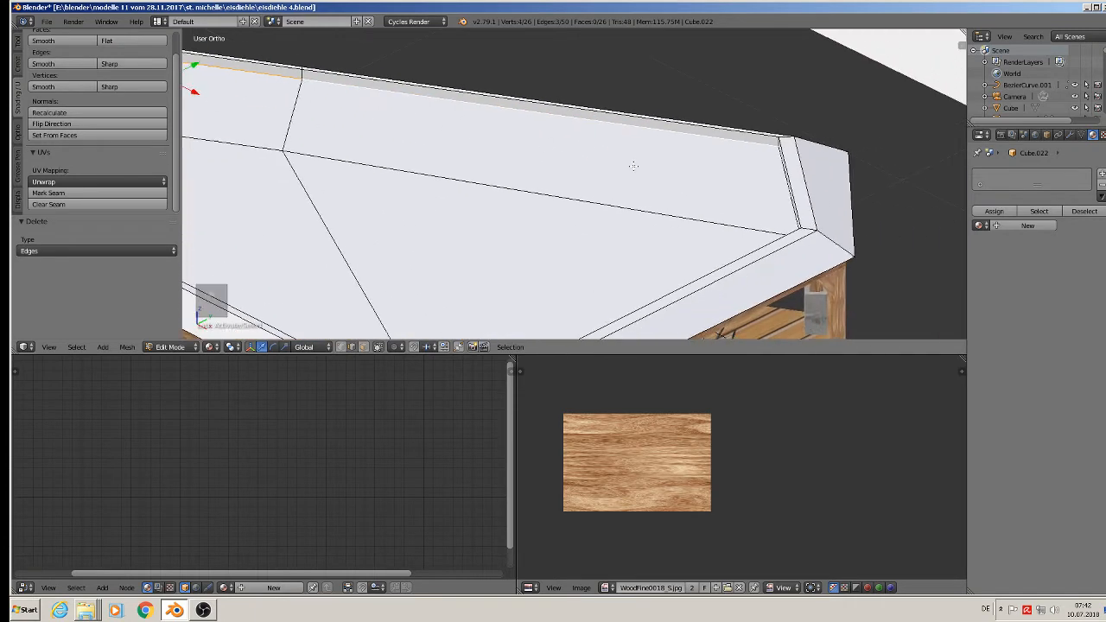
pyautogui.keyDown('shift'); pyautogui.rightClick(775, 175); pyautogui.keyUp('shift')
pyautogui.moveTo(776, 175); pyautogui.dragTo(708, 191, button='middle')
pyautogui.keyDown('shift'); pyautogui.rightClick(818, 73); pyautogui.keyUp('shift')
pyautogui.keyDown('shift'); pyautogui.rightClick(519, 271); pyautogui.keyUp('shift')
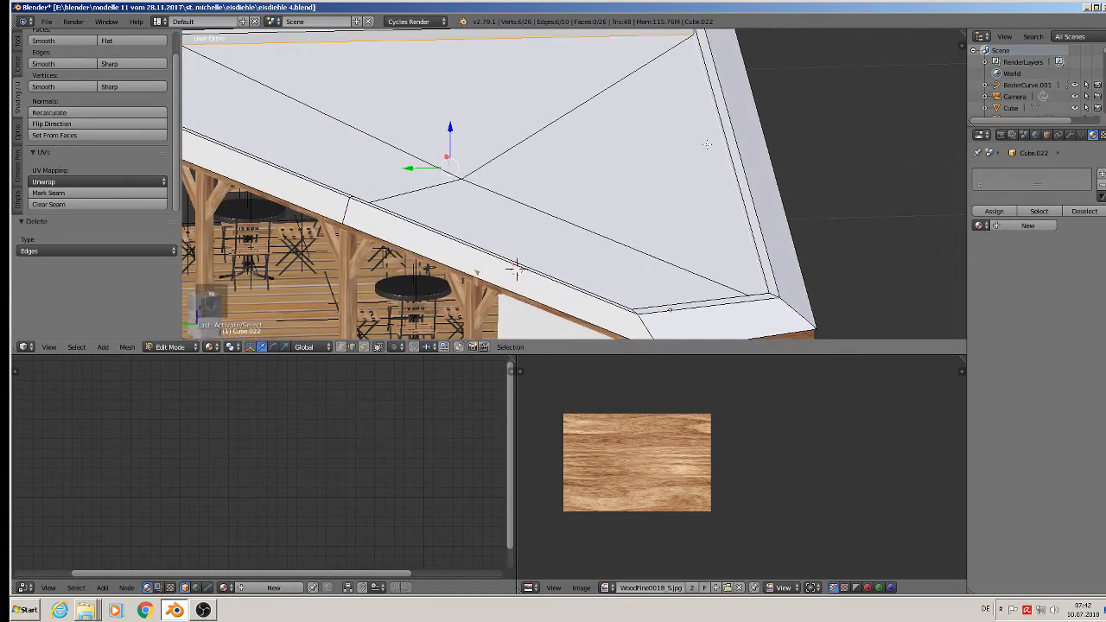
pyautogui.moveTo(515, 268); pyautogui.dragTo(651, 201, button='middle')
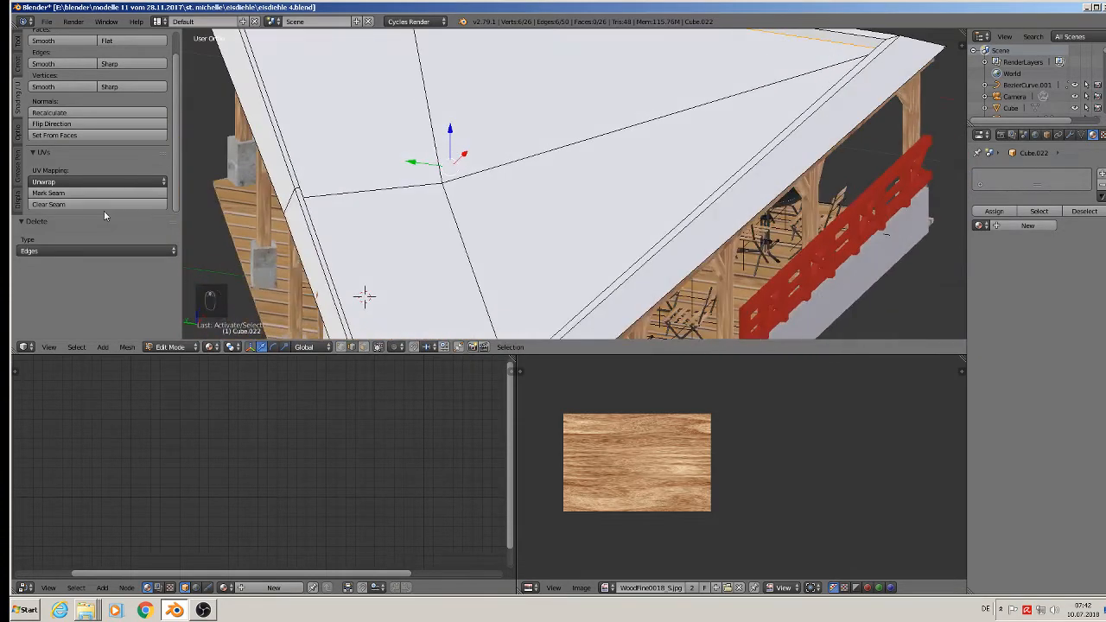
pyautogui.click(79, 192)
# - Select the edge loop along the roof's outer lower rim and mark it as a seam
pyautogui.scroll(-3, 410, 192)
pyautogui.moveTo(529, 166); pyautogui.dragTo(554, 214, button='middle')
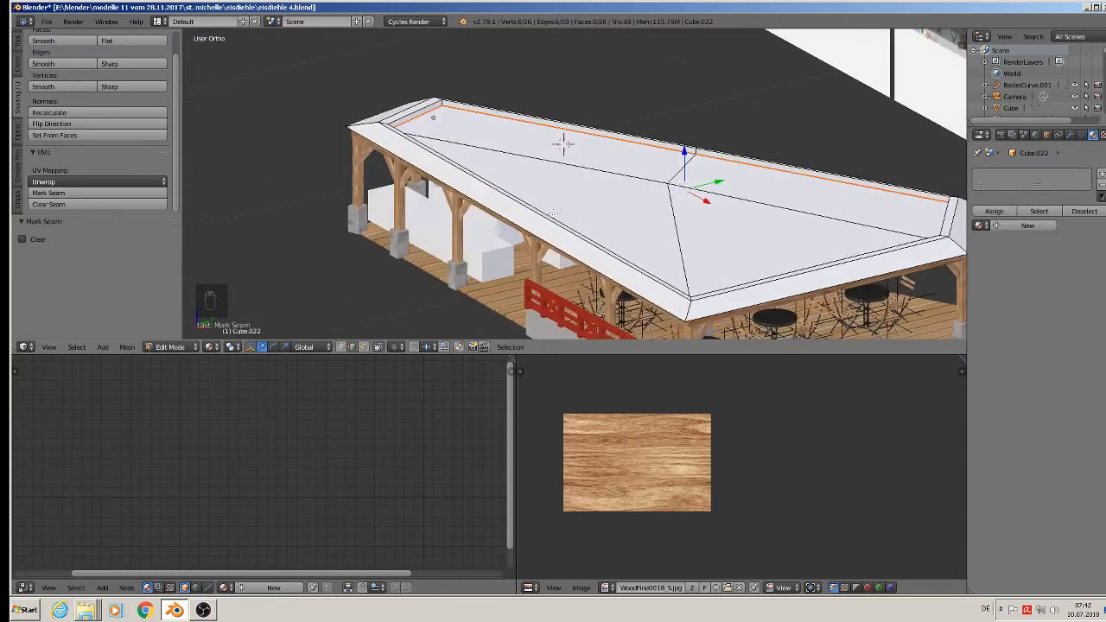
pyautogui.rightClick(537, 225)
pyautogui.keyDown('alt'); pyautogui.rightClick(530, 233); pyautogui.keyUp('alt')
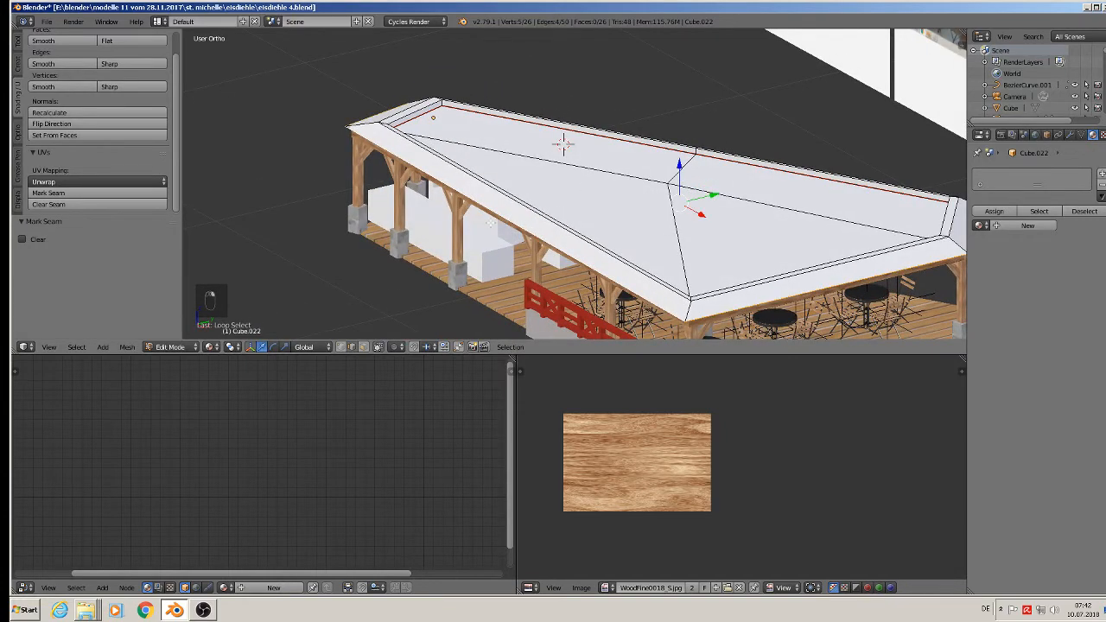
pyautogui.click(52, 193)
pyautogui.moveTo(276, 181); pyautogui.dragTo(351, 201, button='middle')
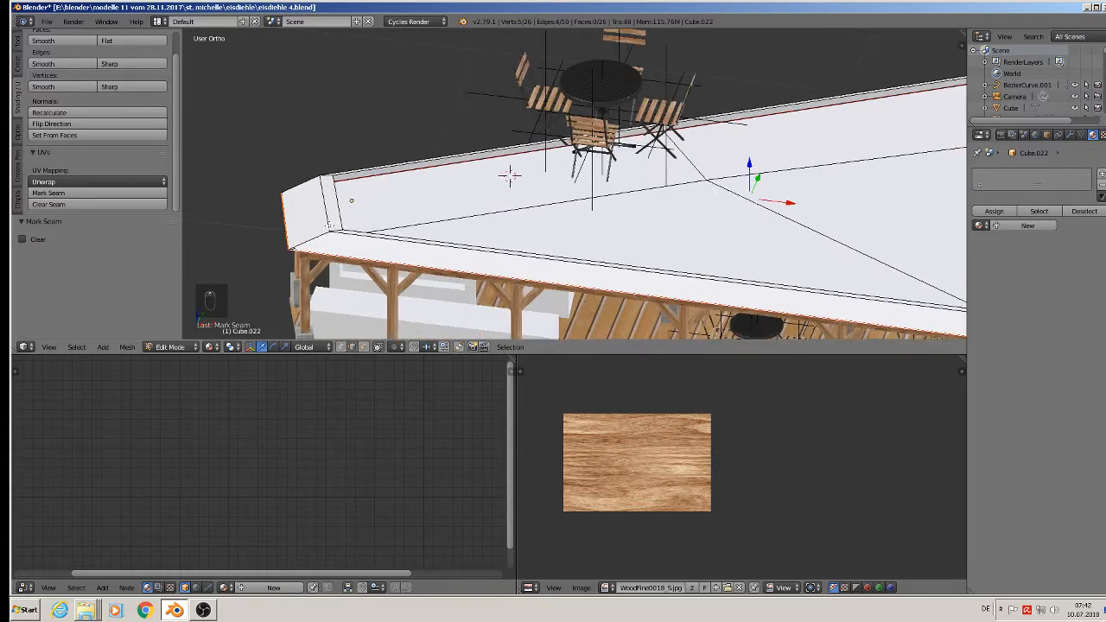
pyautogui.scroll(-3, 351, 201)
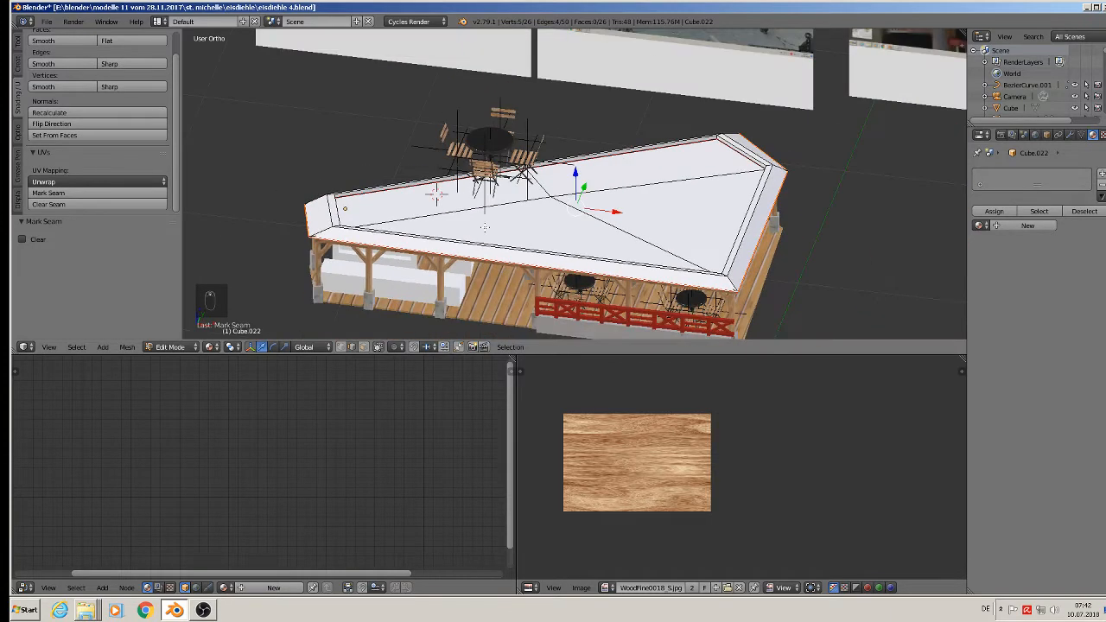
# - Clear the mesh selection, leave mesh editing and apply the roof object's rotation and scale
pyautogui.press('a')
pyautogui.press('Tab')
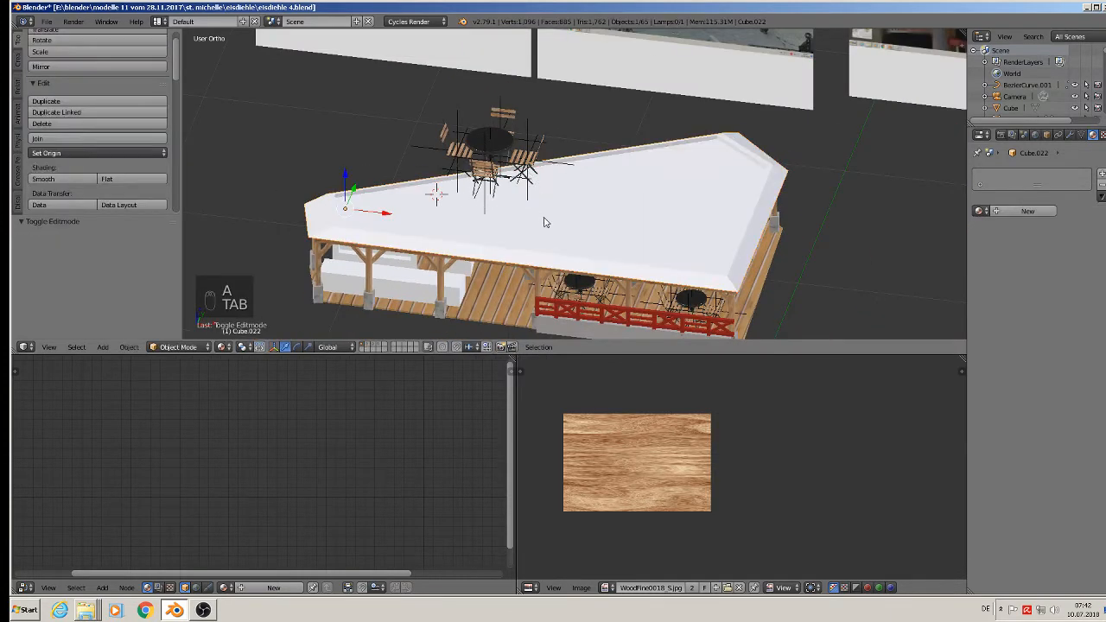
pyautogui.click(128, 347)
pyautogui.moveTo(140, 259)
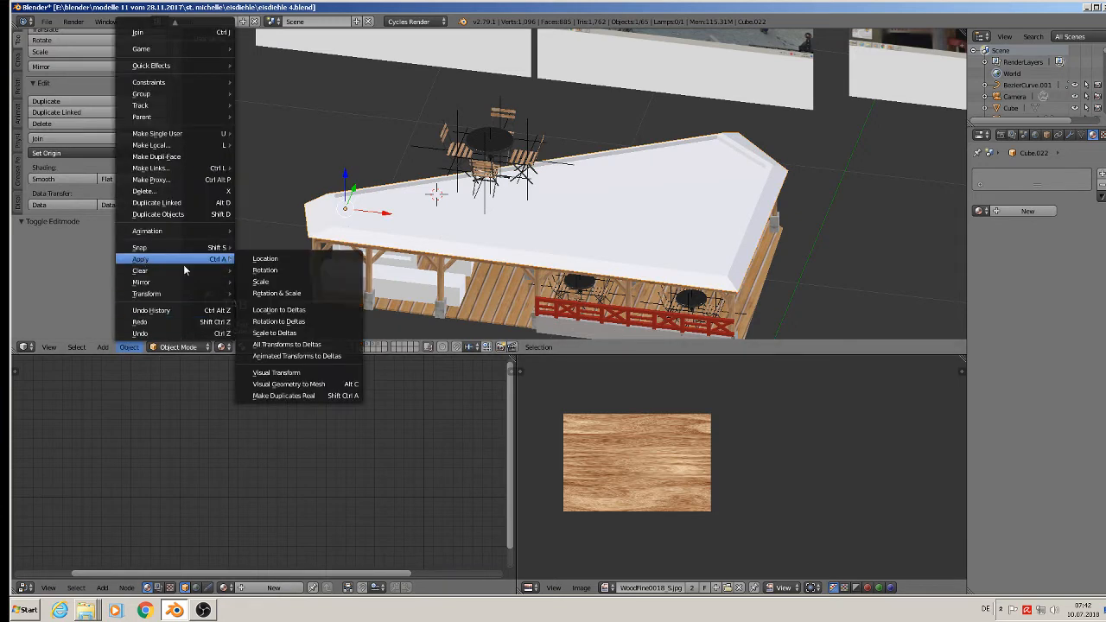
pyautogui.click(316, 295)
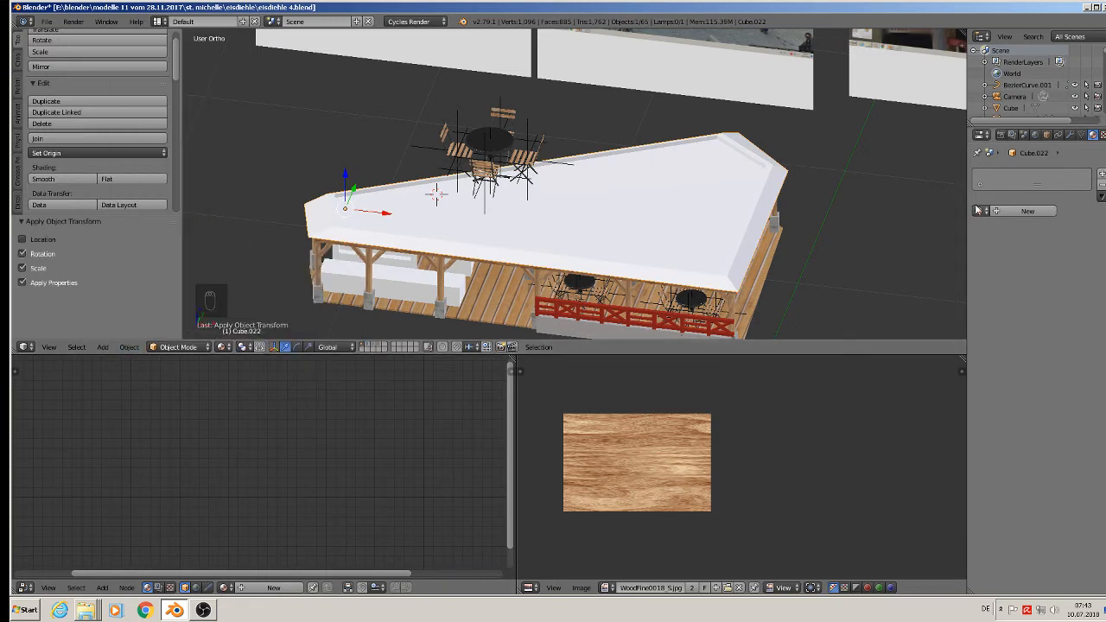
# - Create two new materials on the roof, named gras and roofsteahl
pyautogui.click(1009, 210)
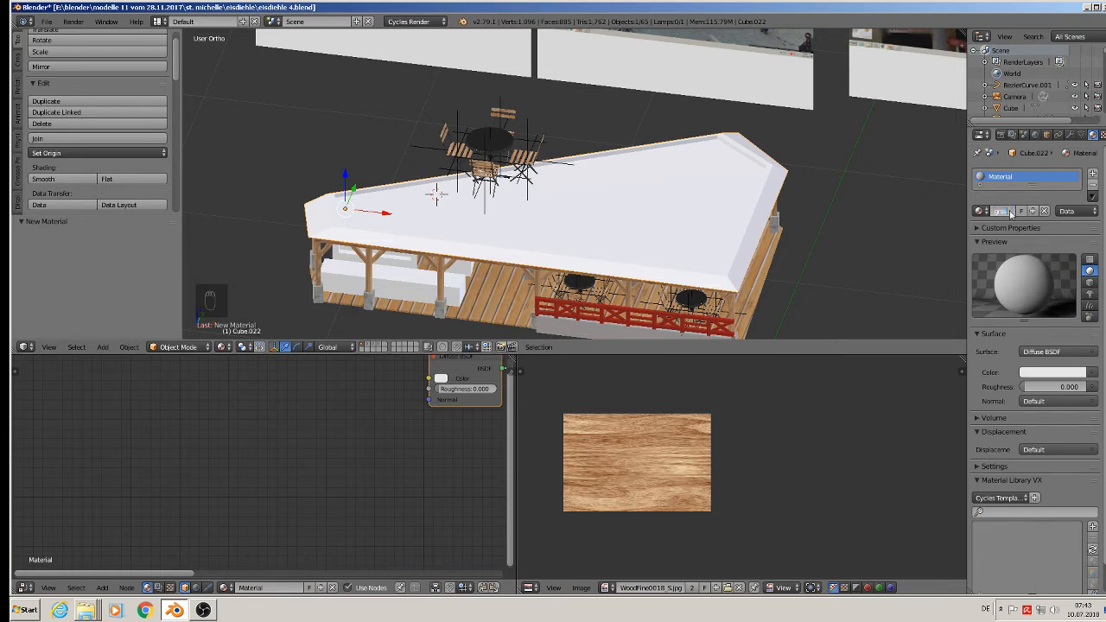
pyautogui.press('Return')
pyautogui.click(1092, 173)
pyautogui.click(1025, 238)
pyautogui.doubleClick(998, 238)
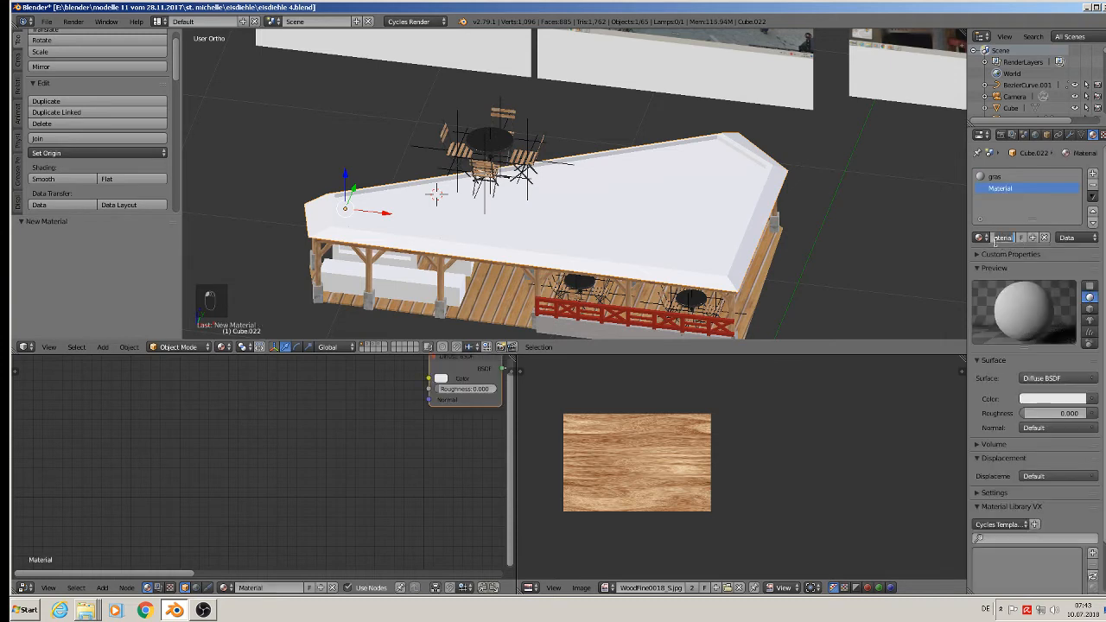
pyautogui.write('oodsteahl')
pyautogui.press('Return')
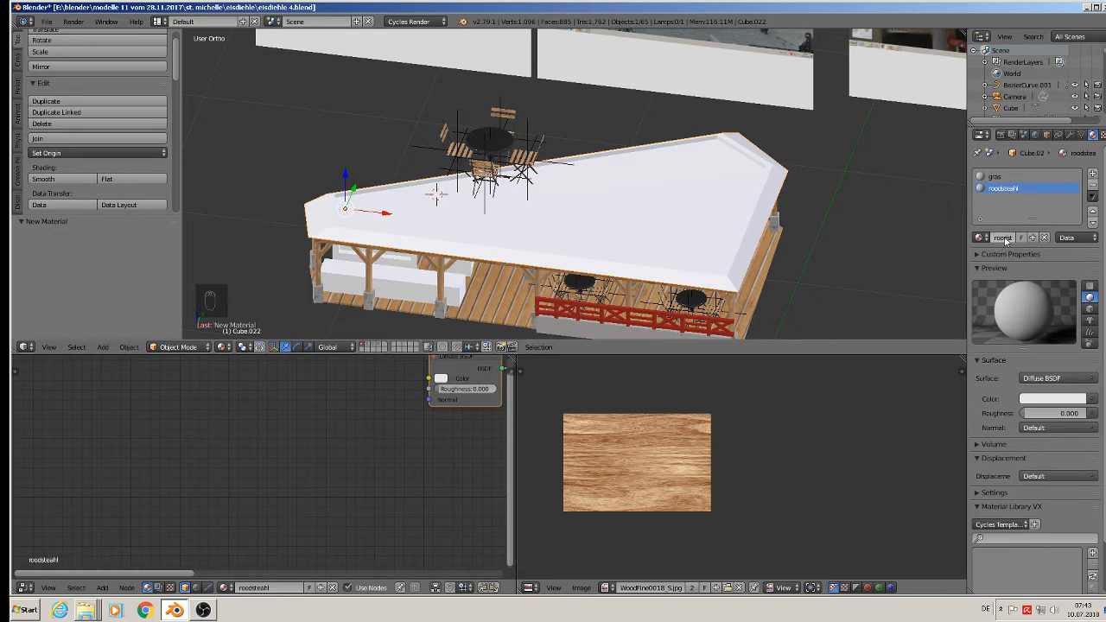
pyautogui.click(1004, 239)
pyautogui.press('Left')
pyautogui.press('Left')
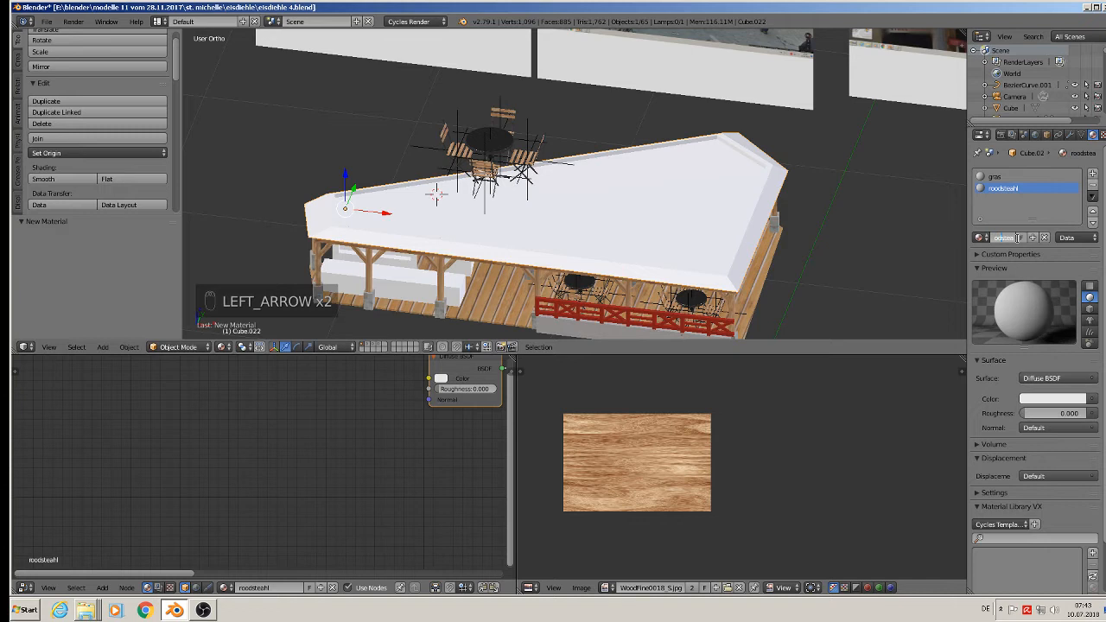
pyautogui.press('Return')
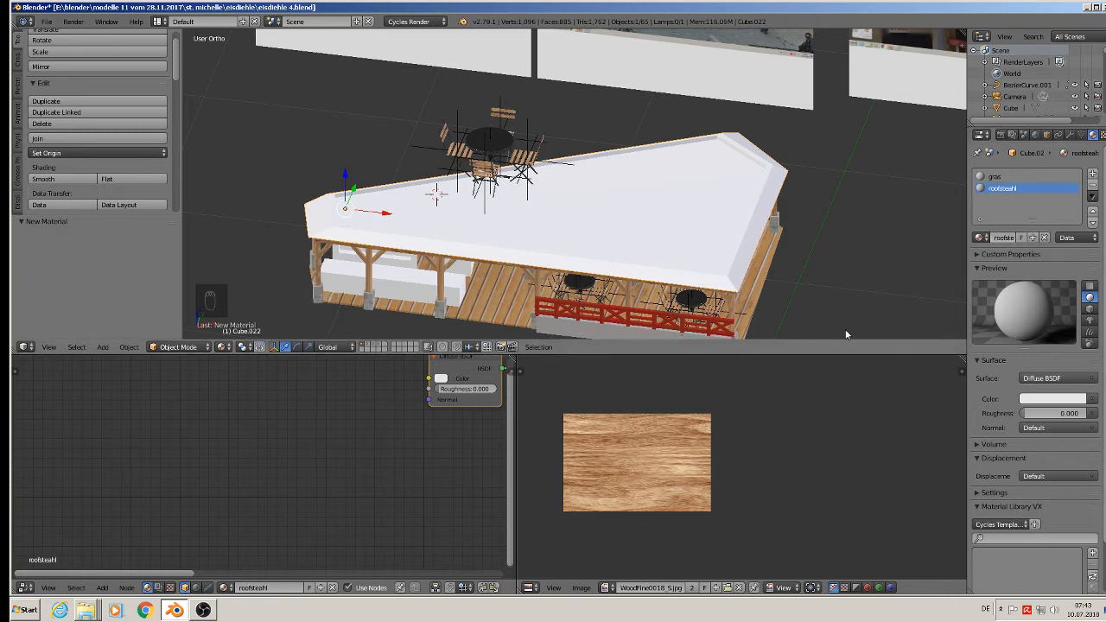
# - Give roofsteahl a Principled BSDF with an Image Texture as base color, paste the copied coordinate and mapping nodes, and link Mapping to the texture's vector
pyautogui.click(1071, 380)
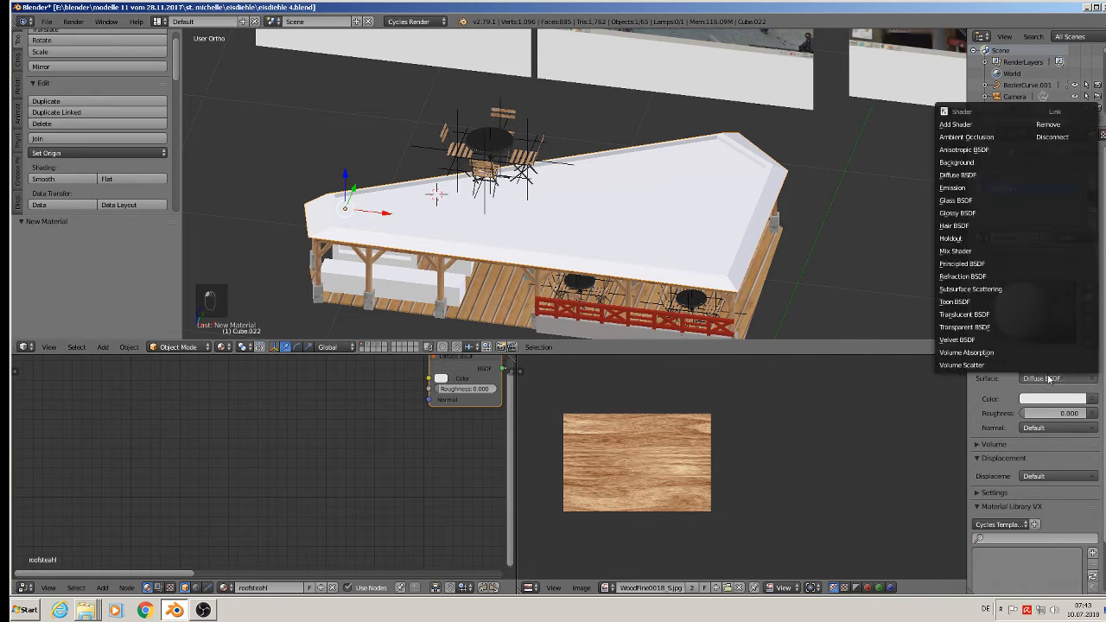
pyautogui.click(990, 262)
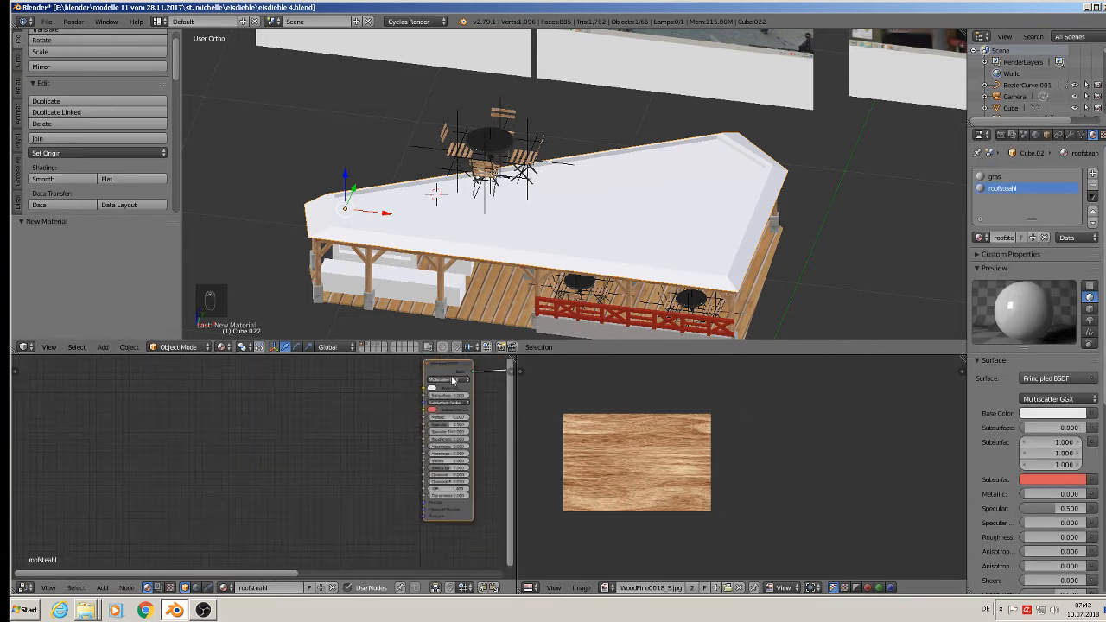
pyautogui.scroll(-1, 463, 393)
pyautogui.moveTo(308, 407); pyautogui.dragTo(210, 400, button='middle')
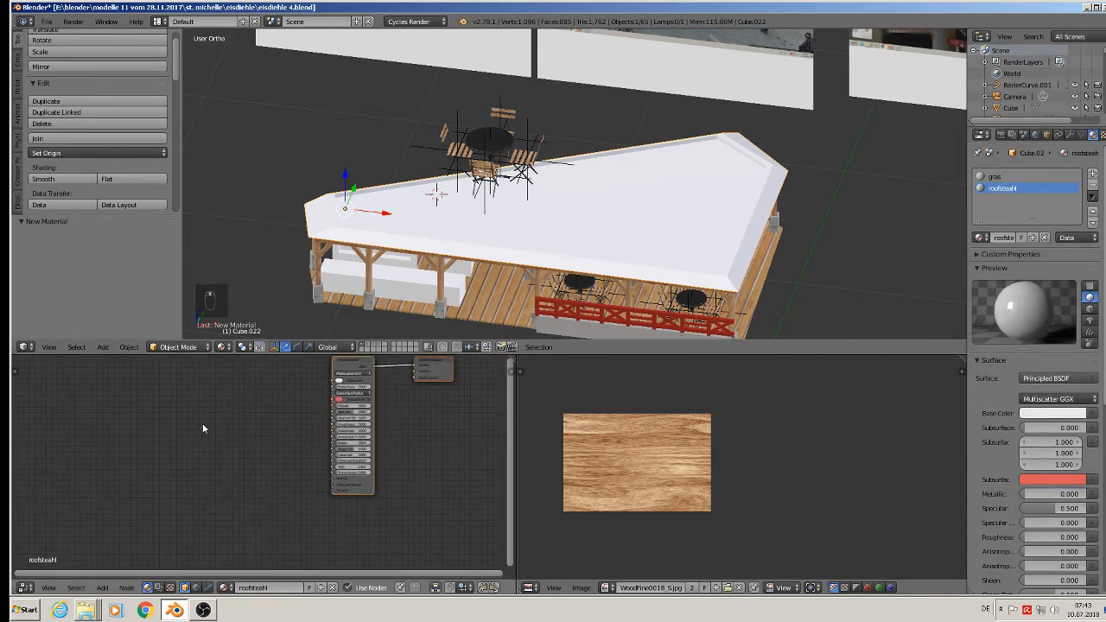
pyautogui.hotkey('ctrl', 'v')
pyautogui.click(1091, 414)
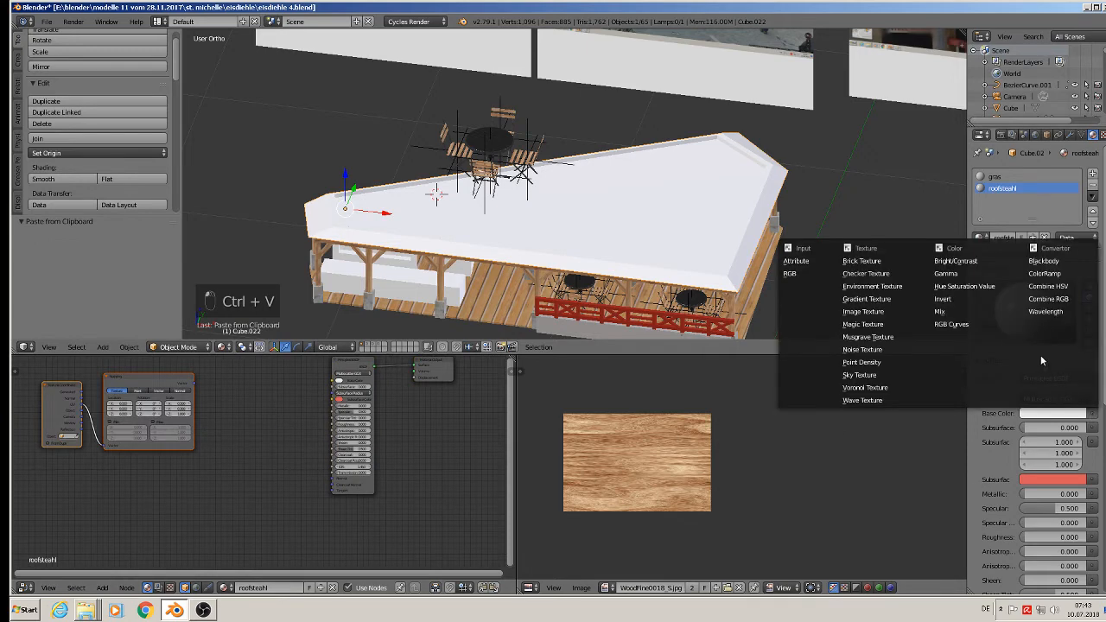
pyautogui.click(863, 311)
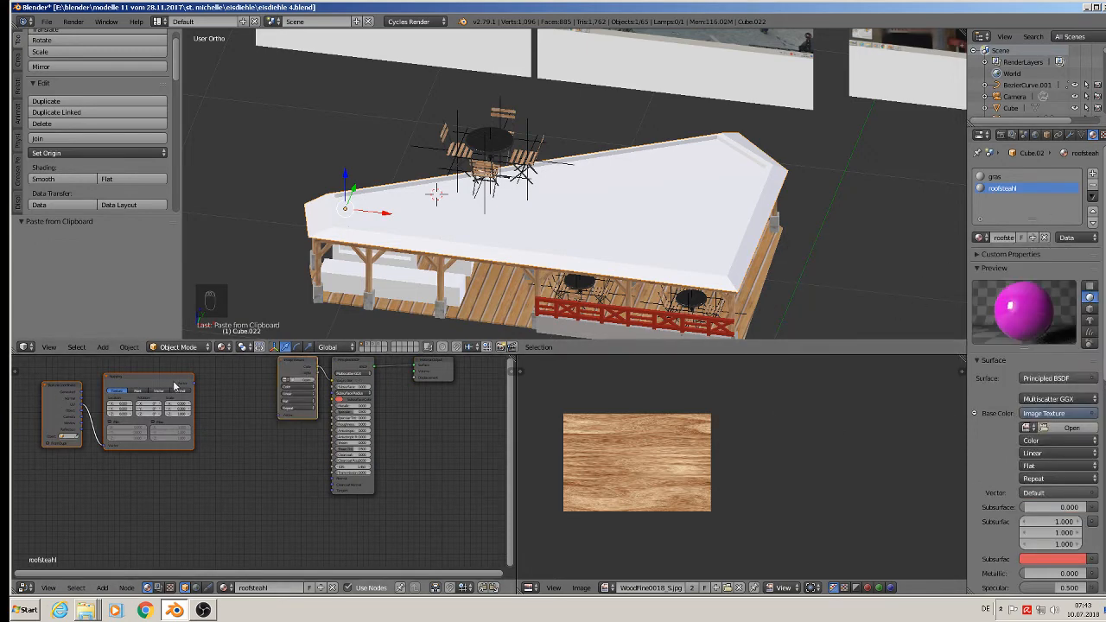
pyautogui.moveTo(193, 384); pyautogui.dragTo(279, 415)
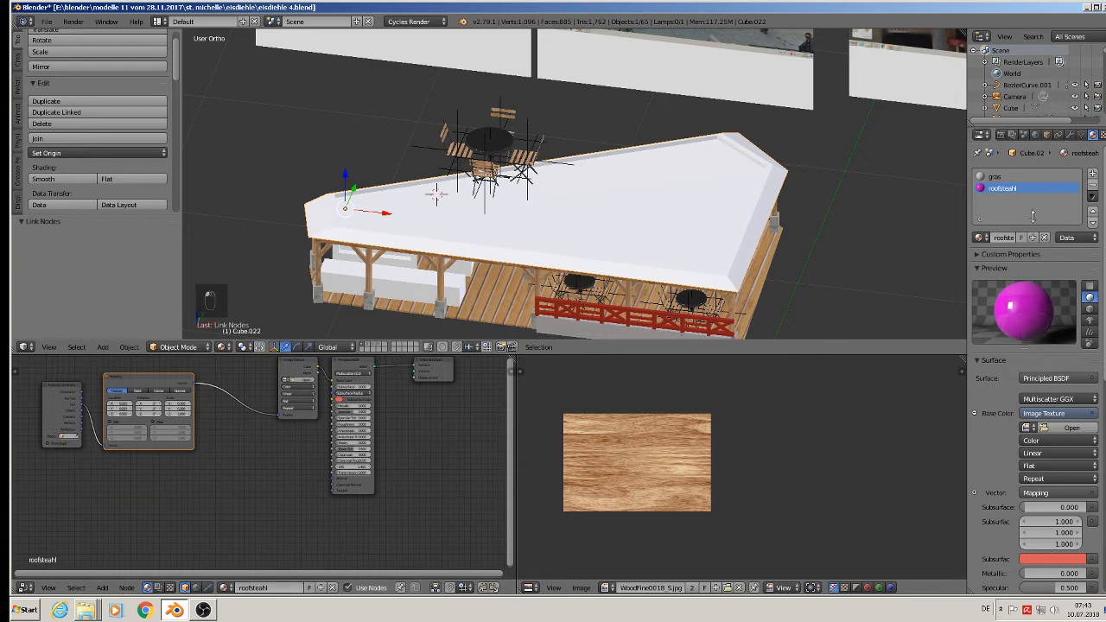
# - Set up gras the same way: Principled BSDF, Image Texture as base color, and the pasted coordinate and mapping nodes linked to the texture's vector
pyautogui.click(998, 177)
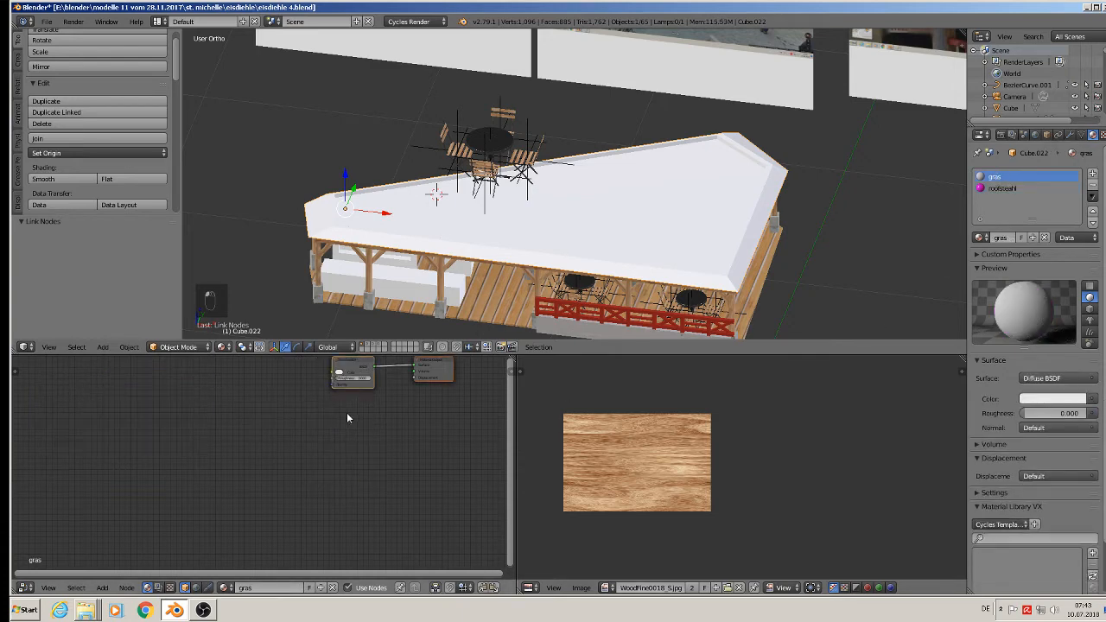
pyautogui.click(1055, 377)
pyautogui.click(1002, 272)
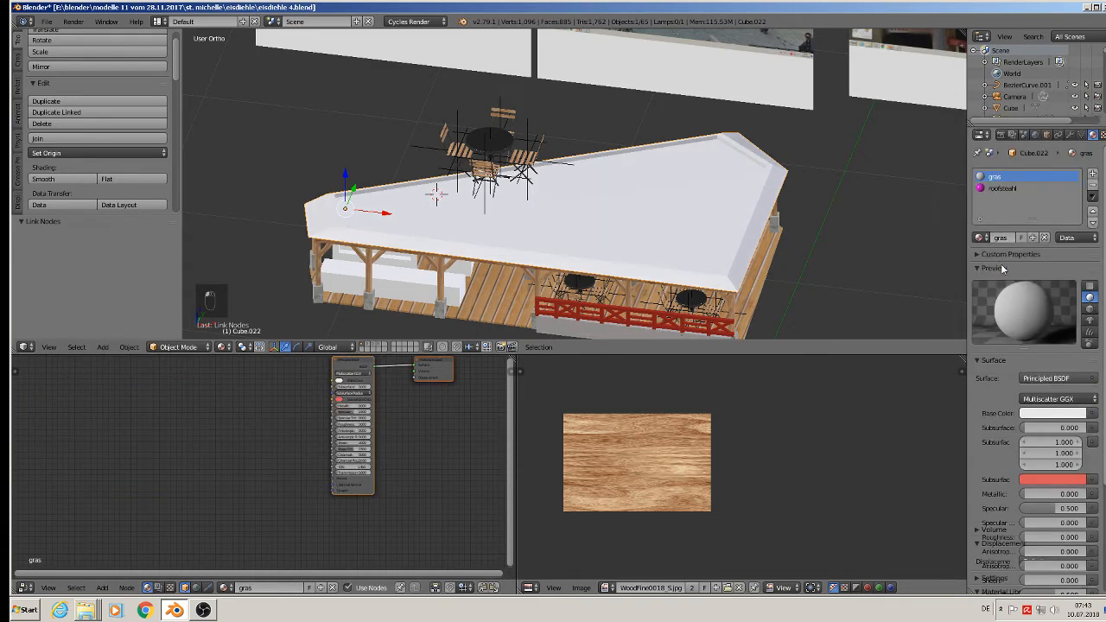
pyautogui.click(1091, 414)
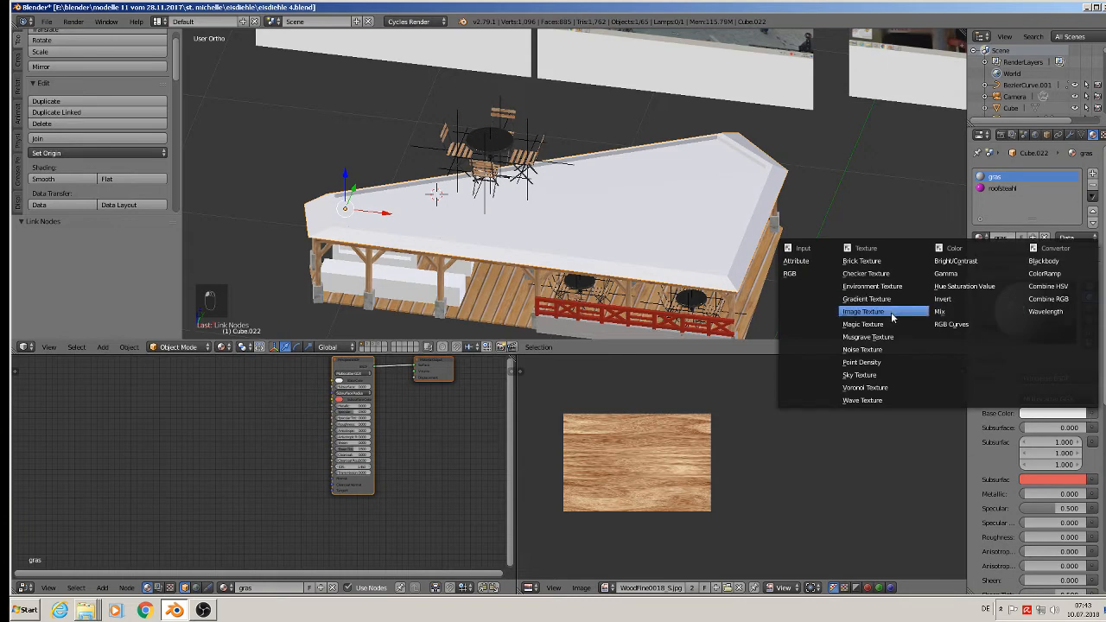
pyautogui.click(892, 318)
pyautogui.hotkey('ctrl', 'v')
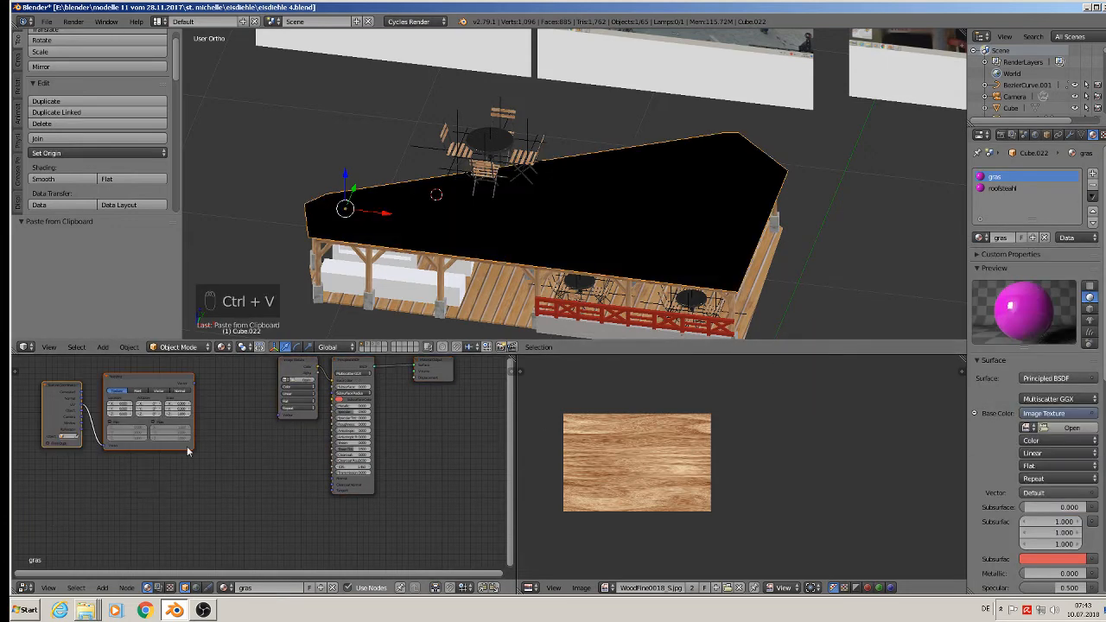
pyautogui.moveTo(196, 386); pyautogui.dragTo(283, 414)
pyautogui.moveTo(360, 413); pyautogui.dragTo(376, 439, button='middle')
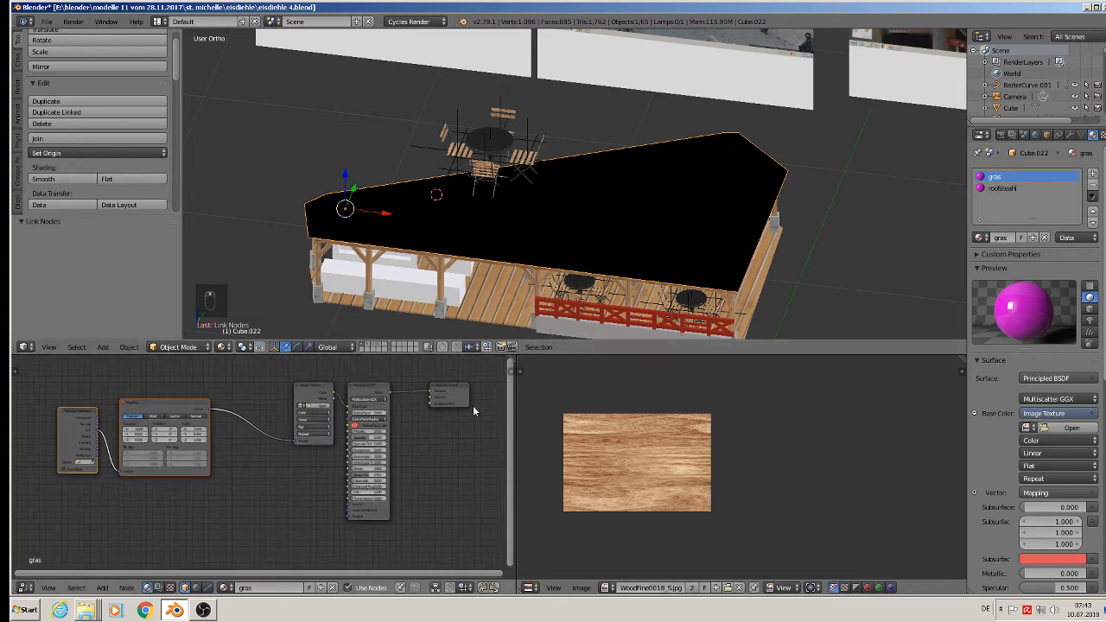
pyautogui.scroll(2, 348, 442)
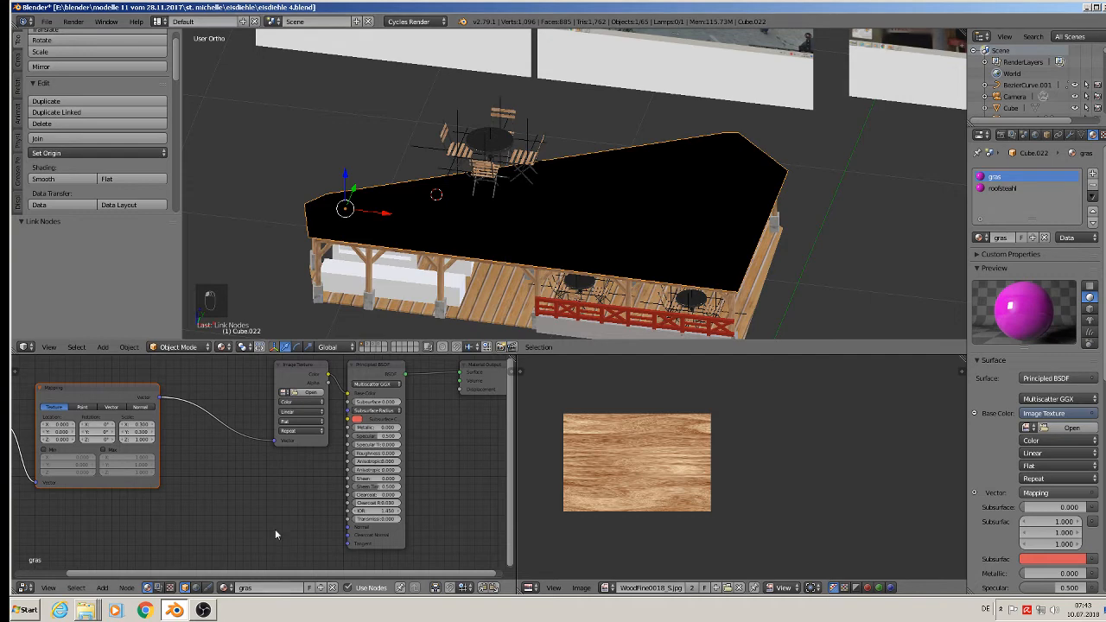
# - Switch to the file explorer and copy the image diffus wiese 21 from the Komerzielle Texturen folder Bäume, pflanzen obst
pyautogui.click(90, 612)
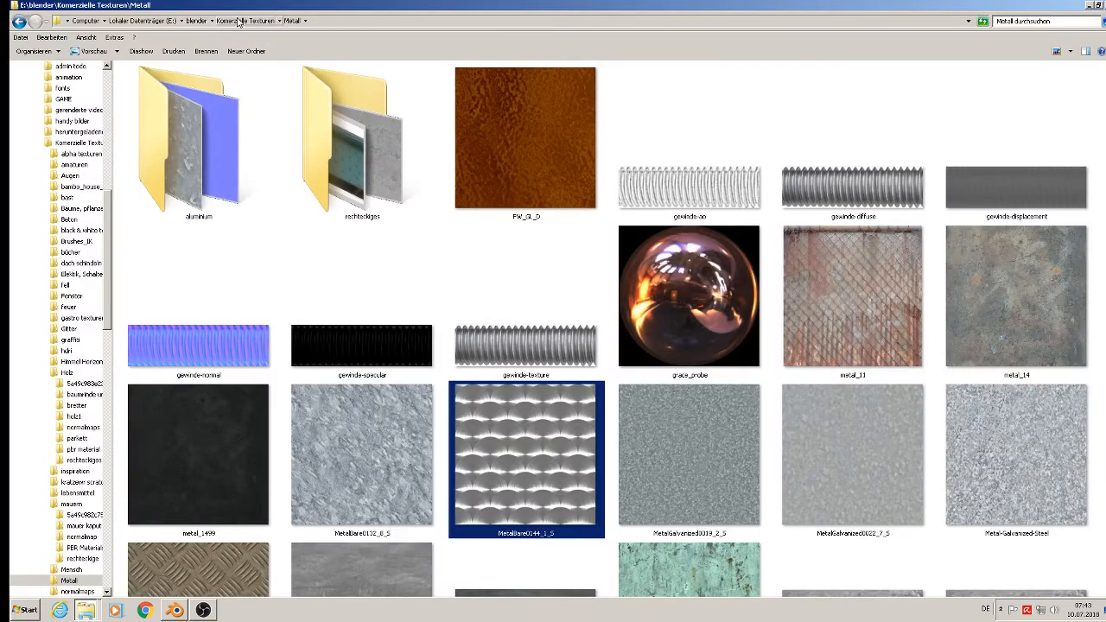
pyautogui.click(240, 22)
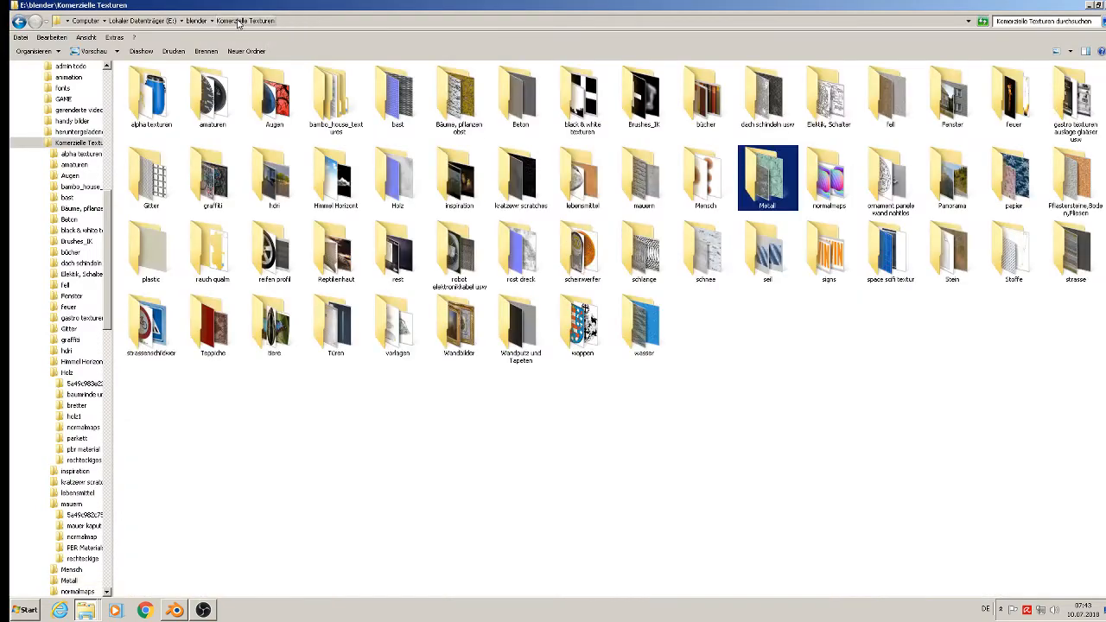
pyautogui.doubleClick(474, 115)
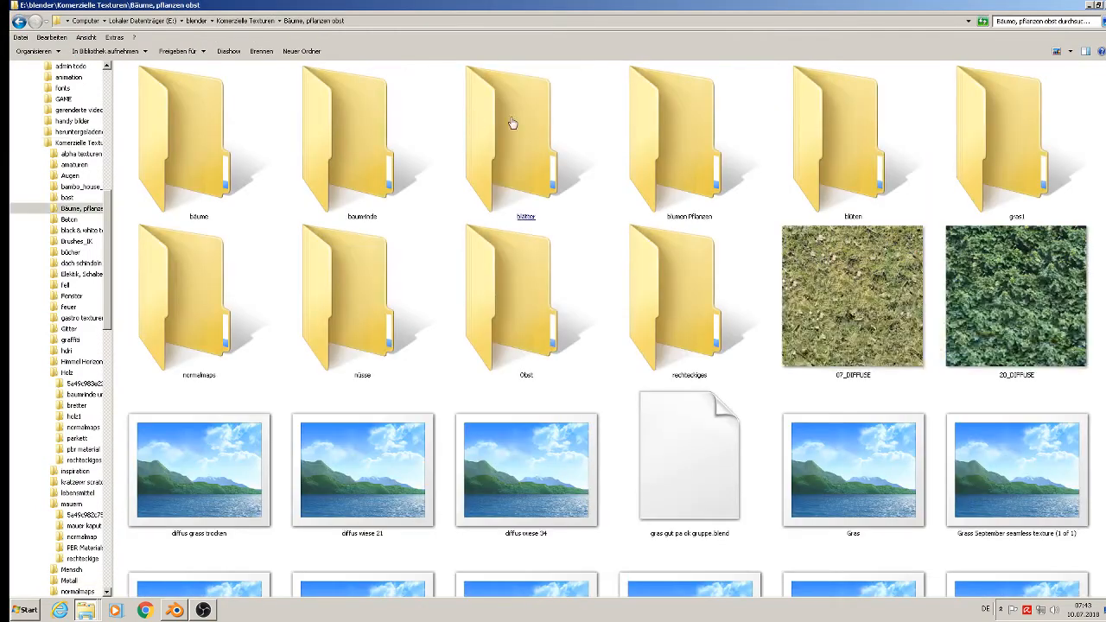
pyautogui.scroll(-3, 898, 430)
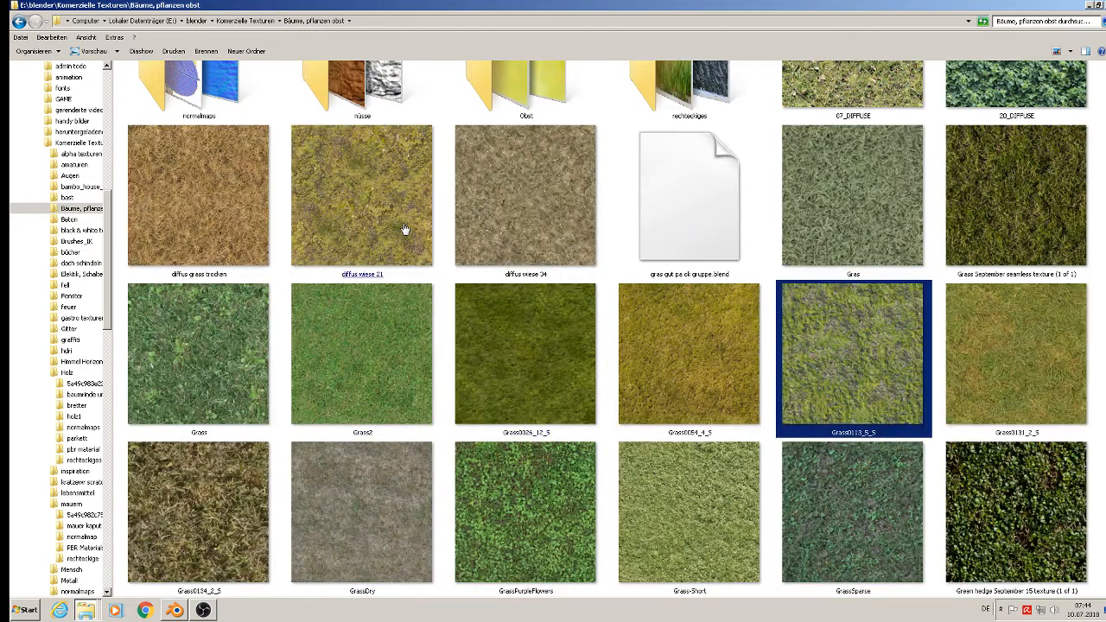
pyautogui.click(405, 229)
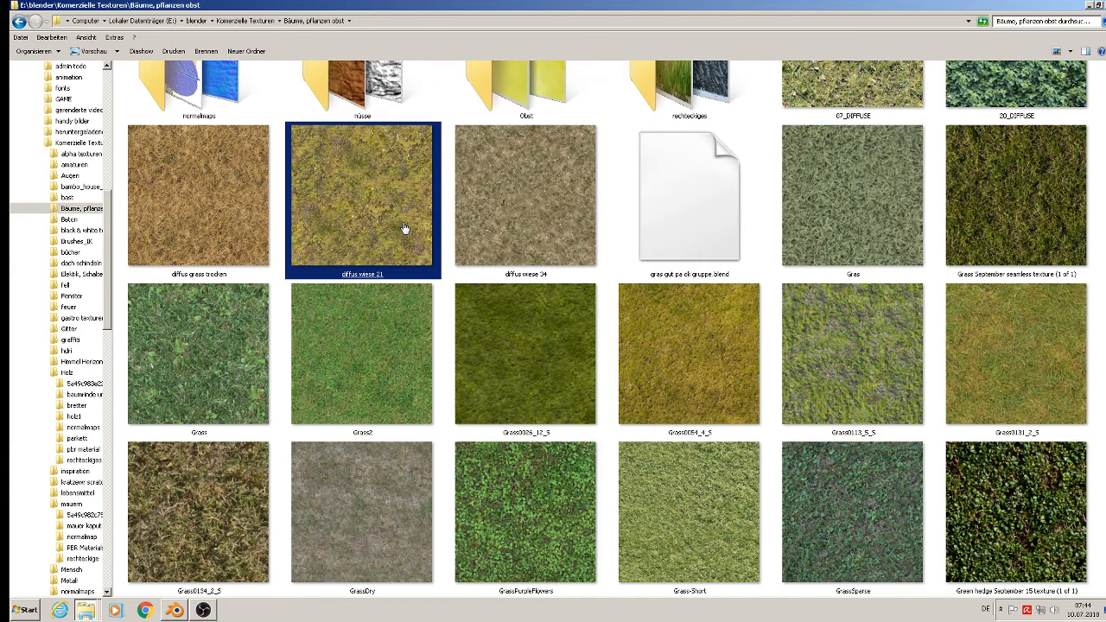
pyautogui.click(1004, 390)
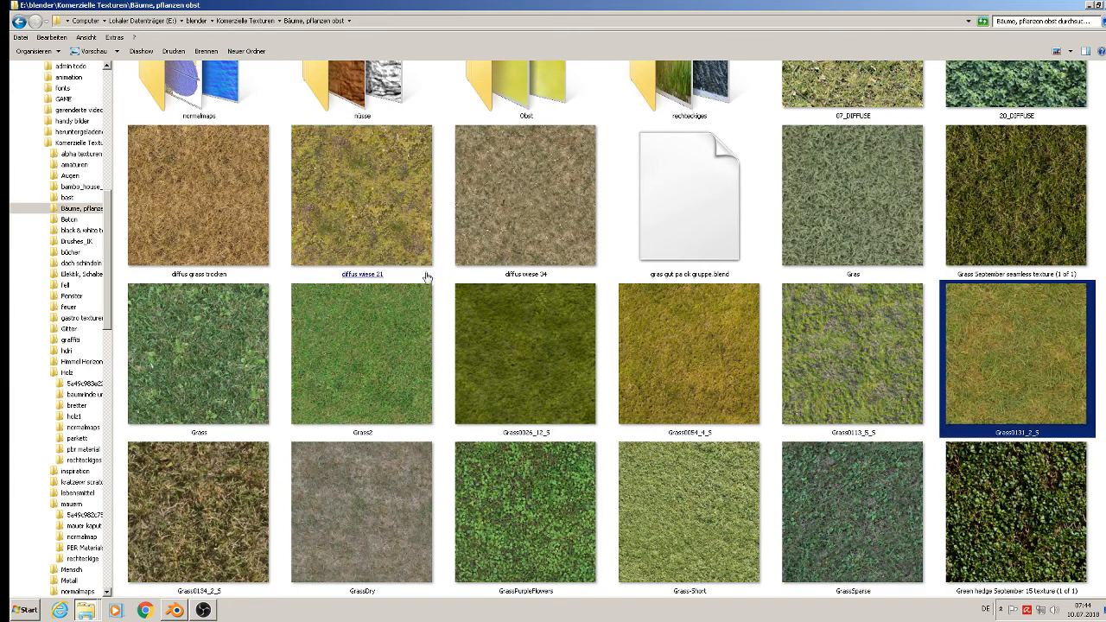
pyautogui.click(394, 210)
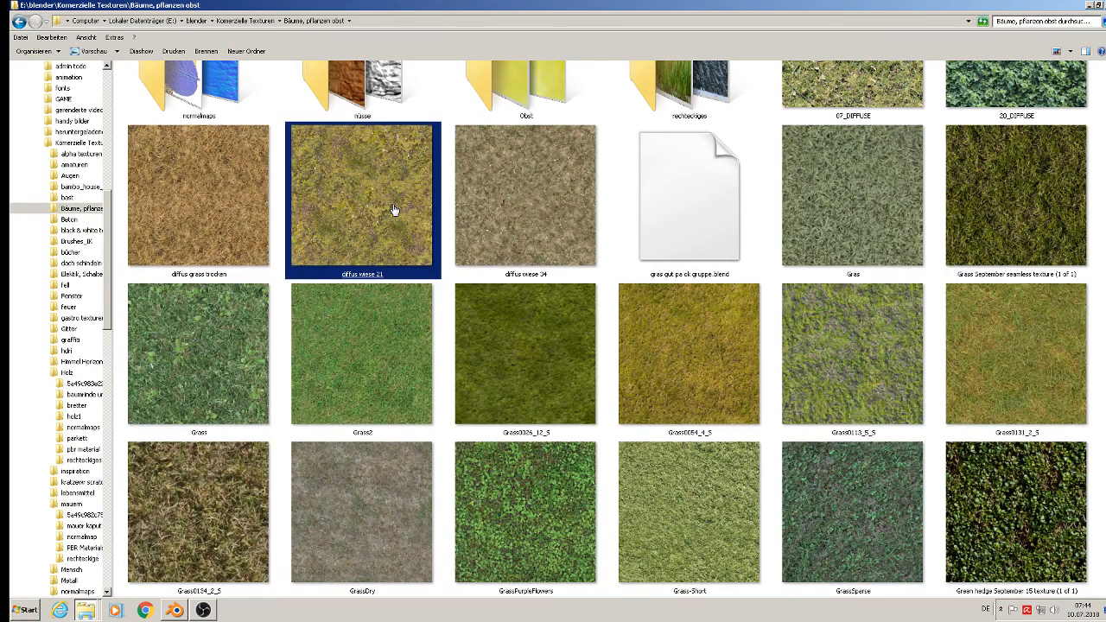
pyautogui.rightClick(393, 210)
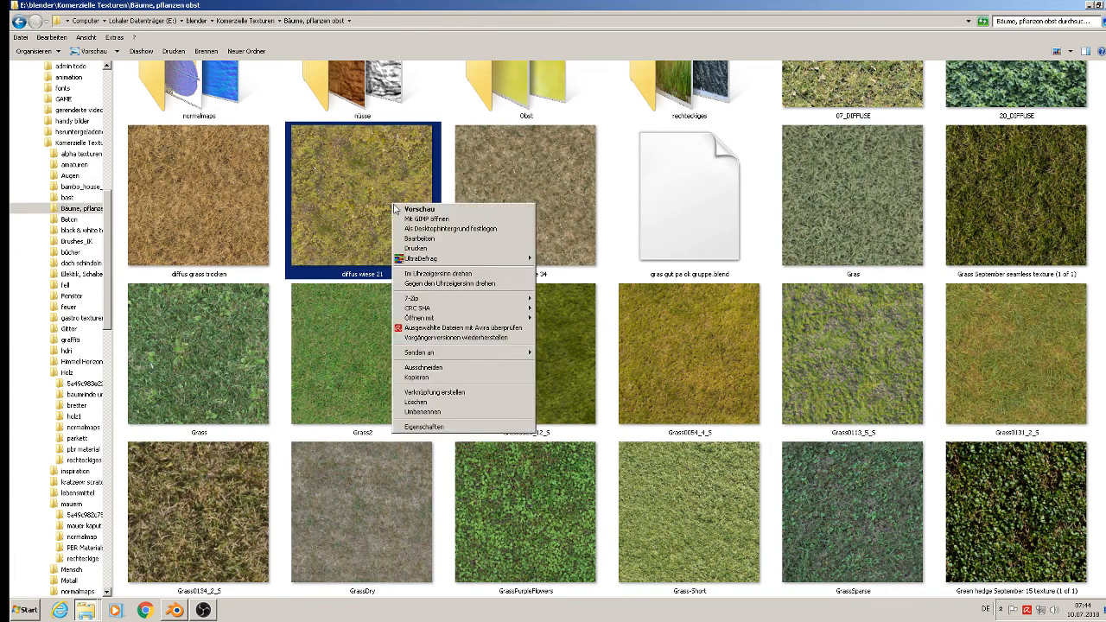
pyautogui.click(467, 381)
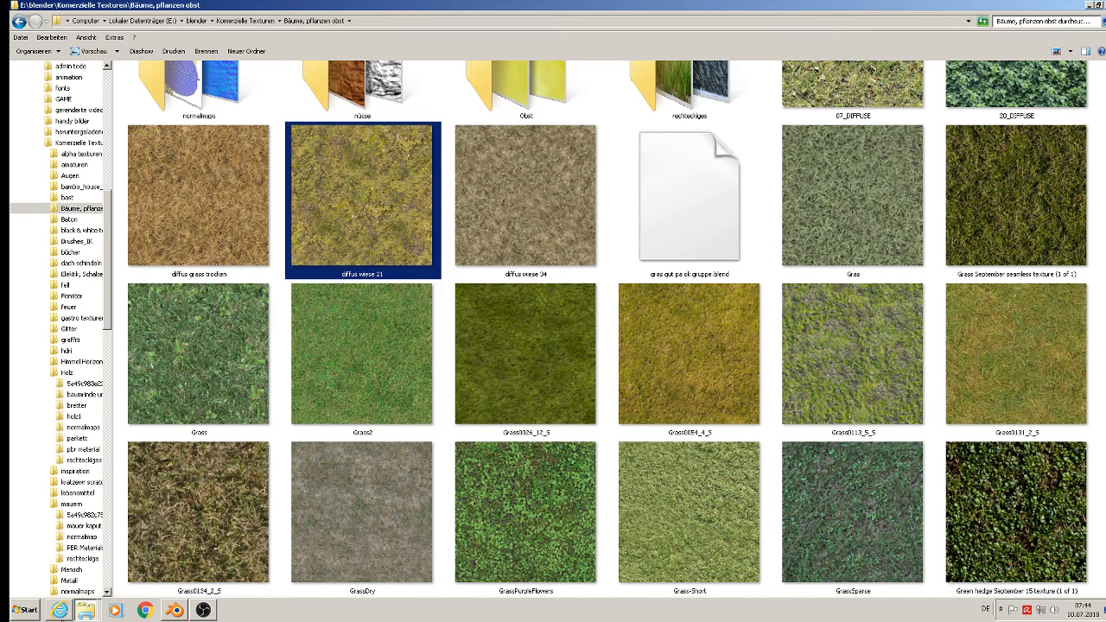
# - Paste the copied meadow image into the st. michelle project's textur folder and select the pasted file there
pyautogui.click(95, 615)
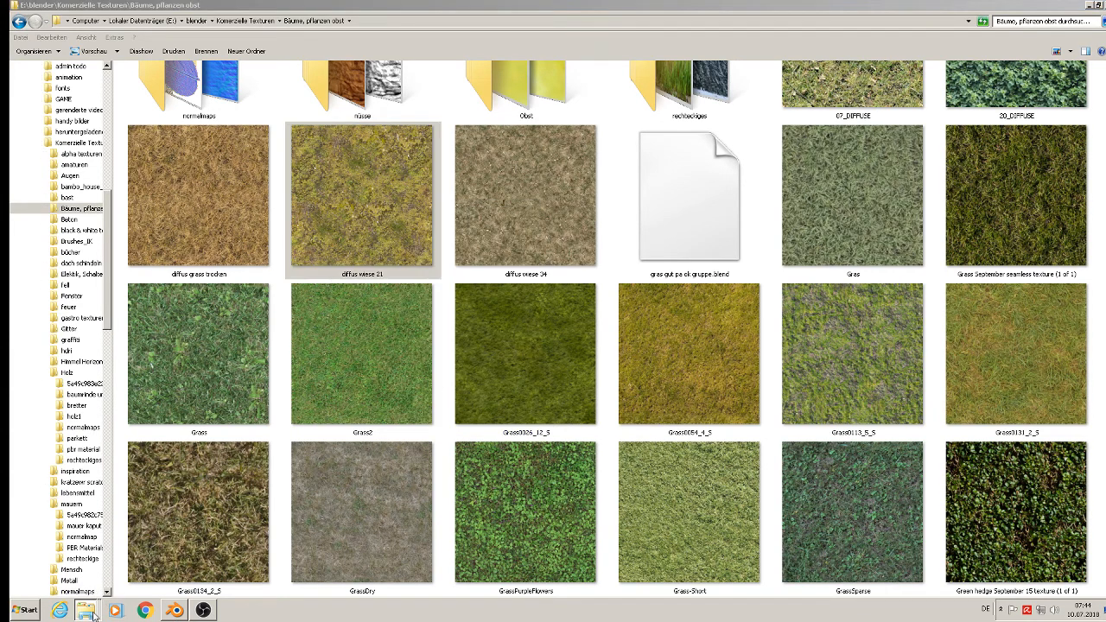
pyautogui.click(148, 572)
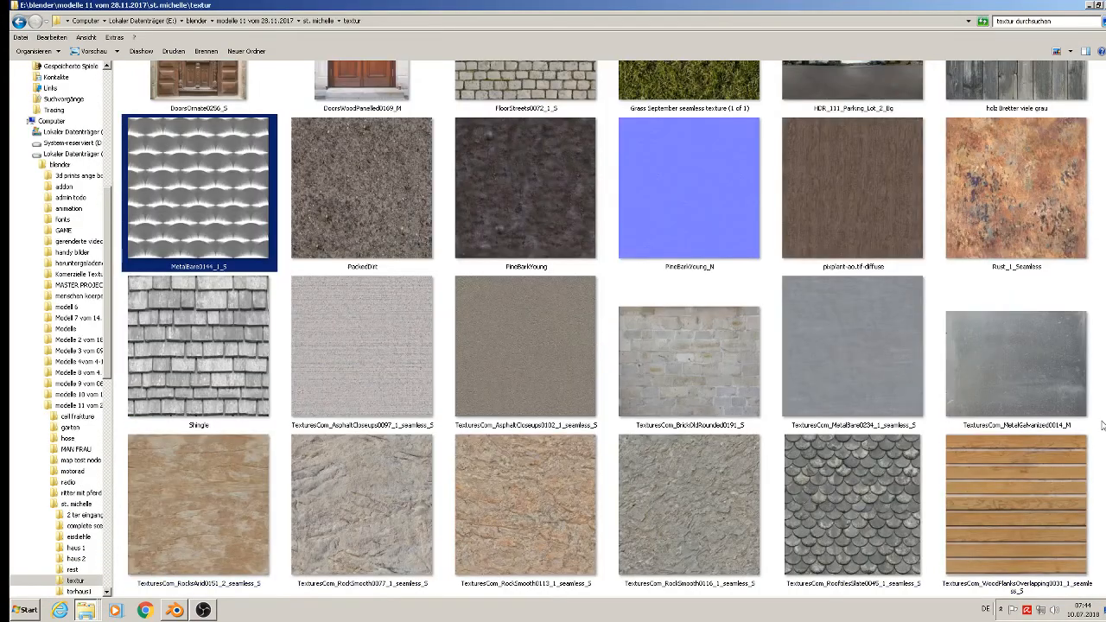
pyautogui.rightClick(1102, 301)
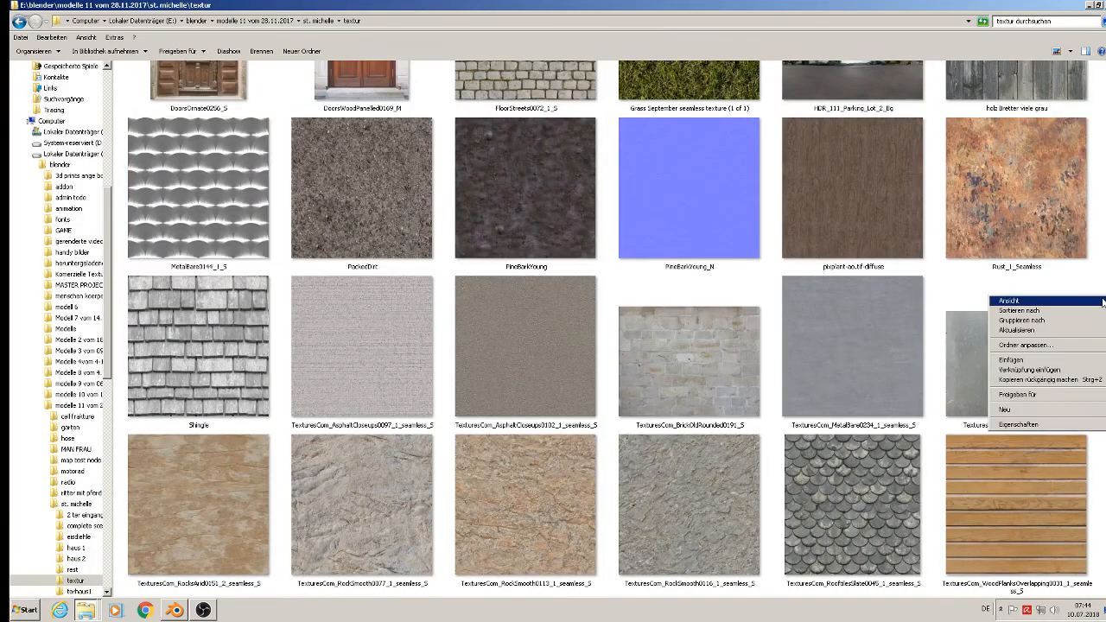
pyautogui.click(1065, 367)
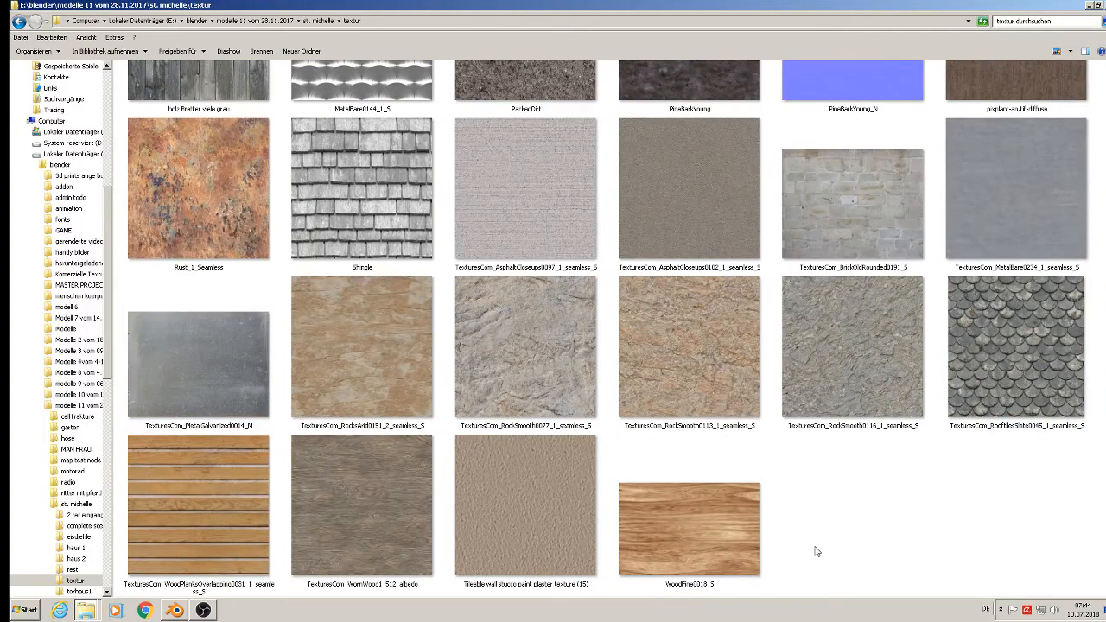
pyautogui.scroll(3, 825, 553)
pyautogui.click(828, 458)
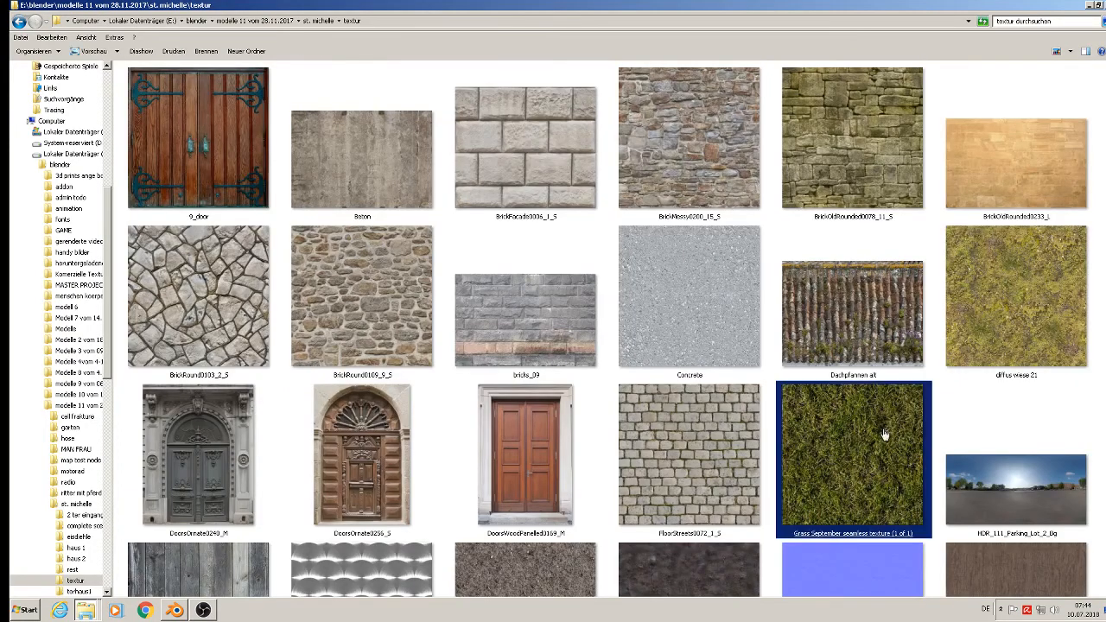
pyautogui.click(1025, 330)
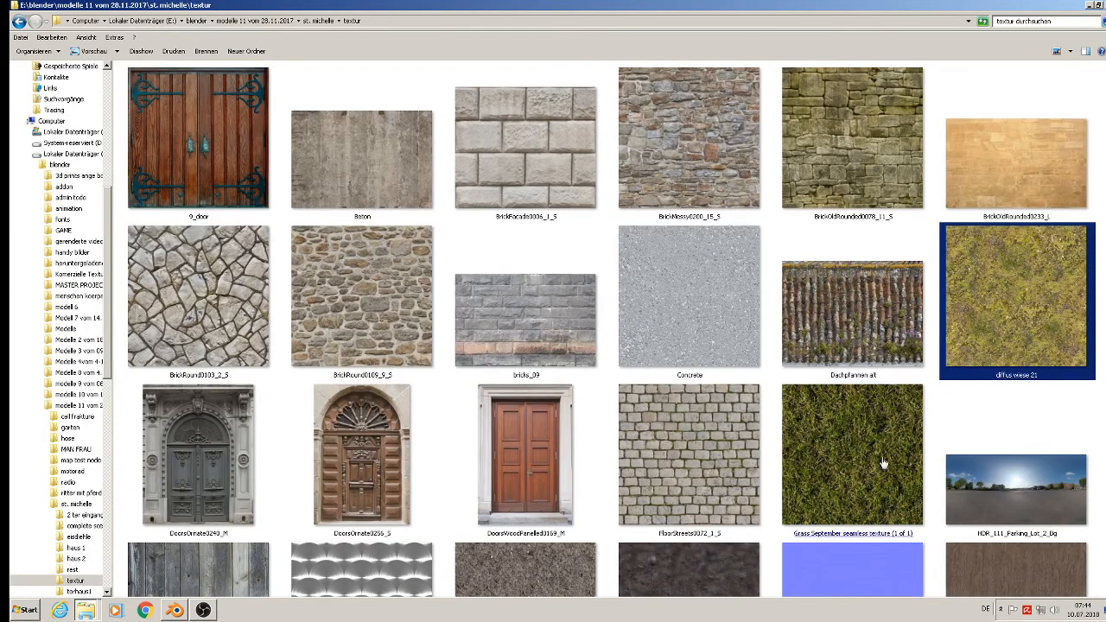
# - Return to Blender and load diffus wiese 21.jpg from the textur folder into the gras material's Image Texture node
pyautogui.click(173, 610)
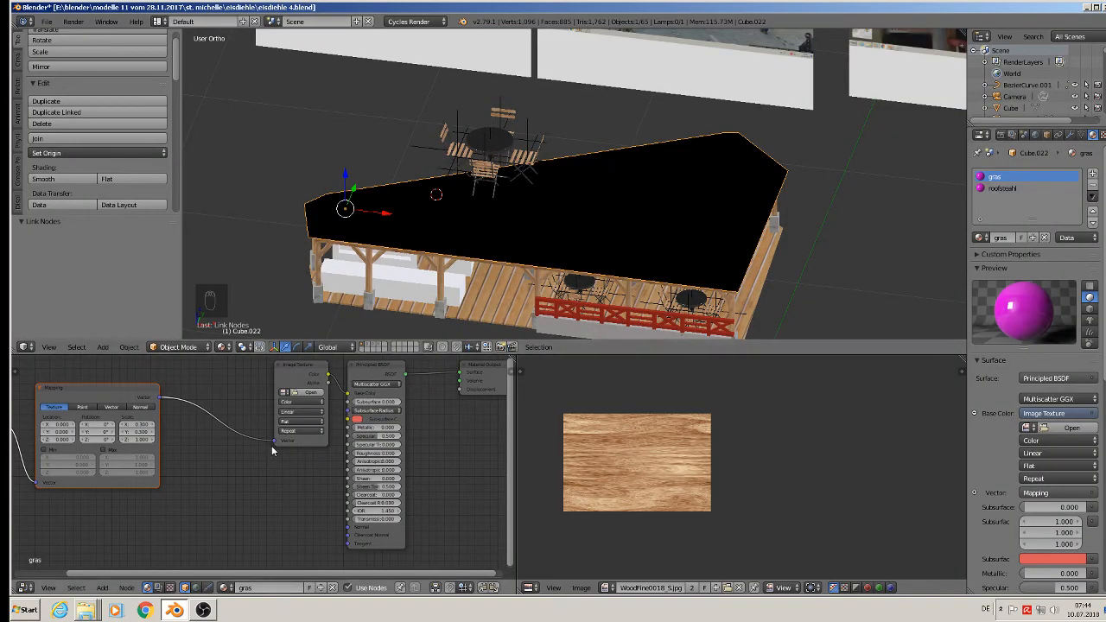
pyautogui.click(310, 392)
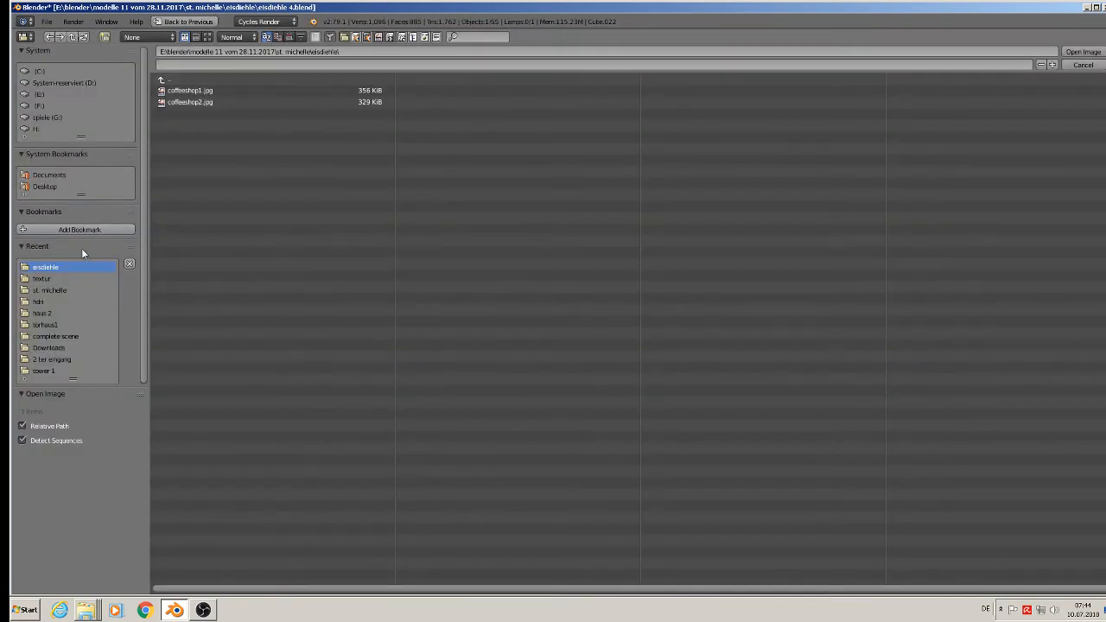
pyautogui.click(43, 278)
pyautogui.click(207, 36)
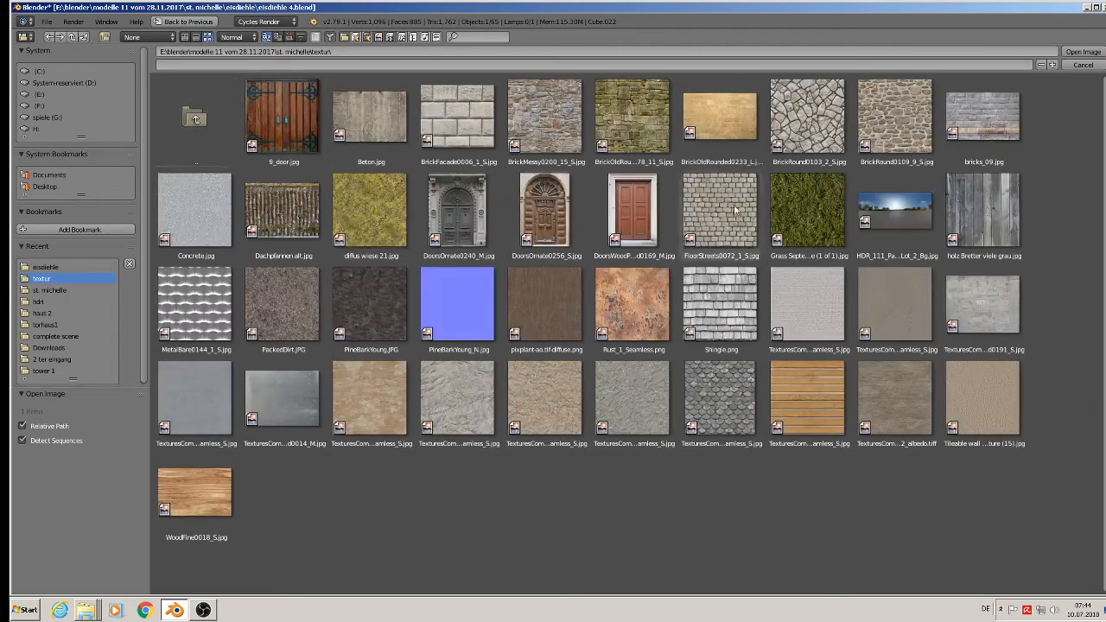
pyautogui.doubleClick(386, 207)
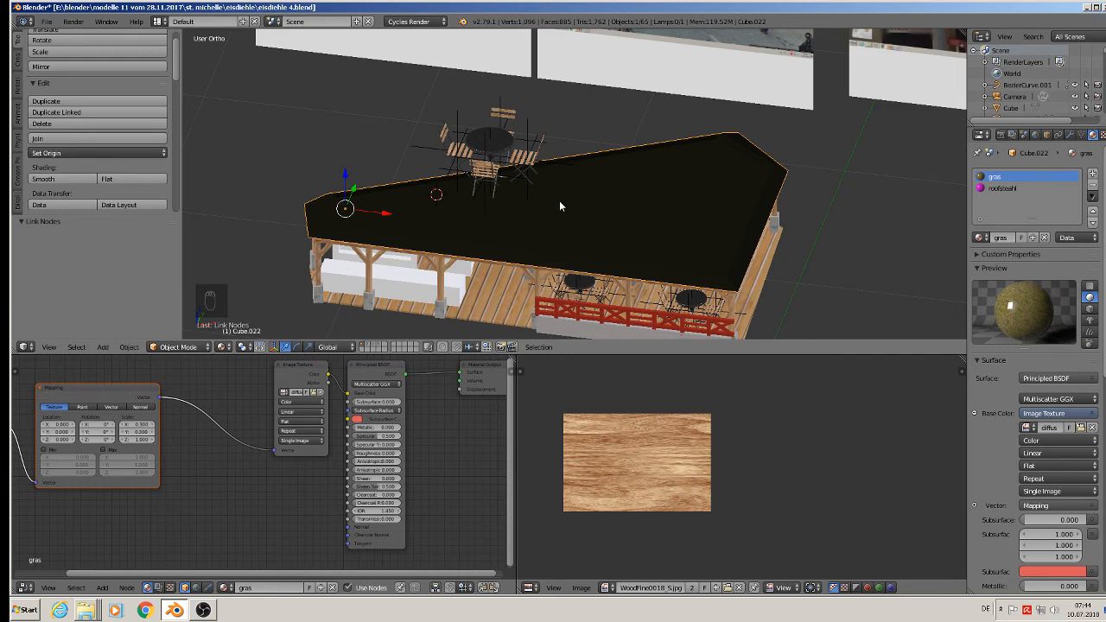
# - Select the four recessed inner faces of the roof top and UV-map them with Project From View in top view
pyautogui.press('Tab')
pyautogui.moveTo(553, 212); pyautogui.dragTo(562, 302, button='middle')
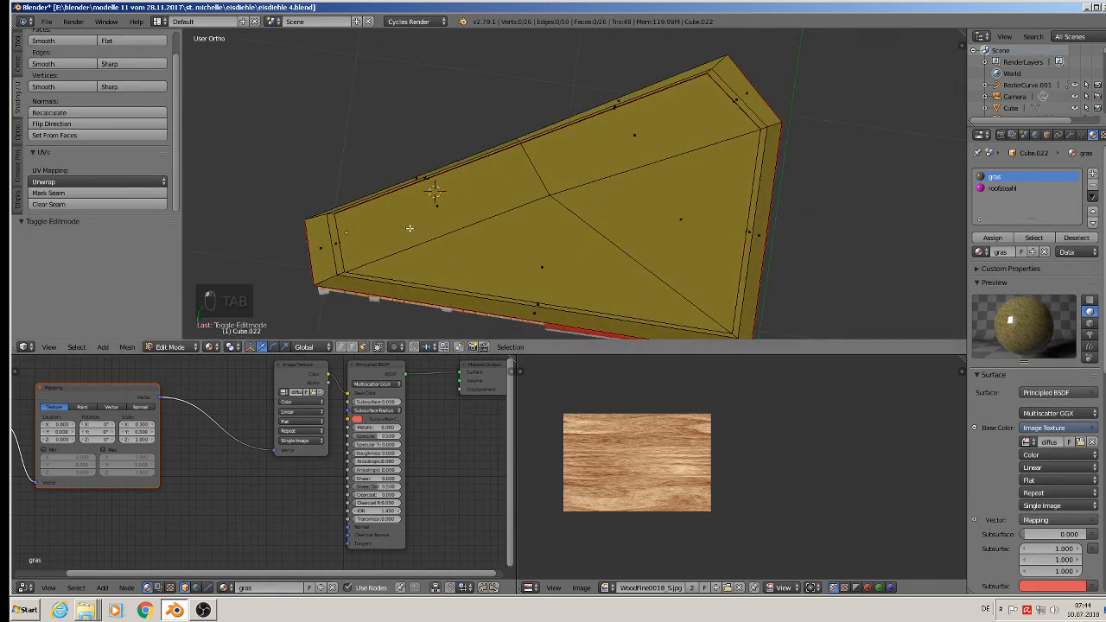
pyautogui.rightClick(410, 229)
pyautogui.keyDown('shift'); pyautogui.rightClick(508, 258); pyautogui.keyUp('shift')
pyautogui.keyDown('shift'); pyautogui.rightClick(643, 219); pyautogui.keyUp('shift')
pyautogui.keyDown('shift'); pyautogui.rightClick(628, 158); pyautogui.keyUp('shift')
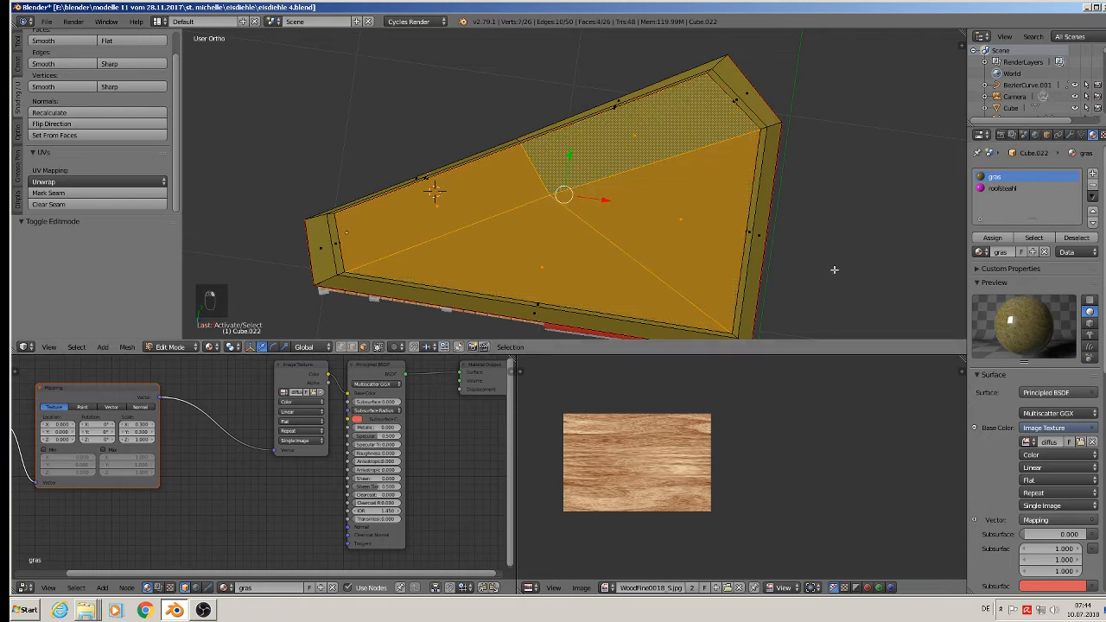
pyautogui.moveTo(834, 269); pyautogui.dragTo(770, 295, button='middle')
pyautogui.press('KP_7')
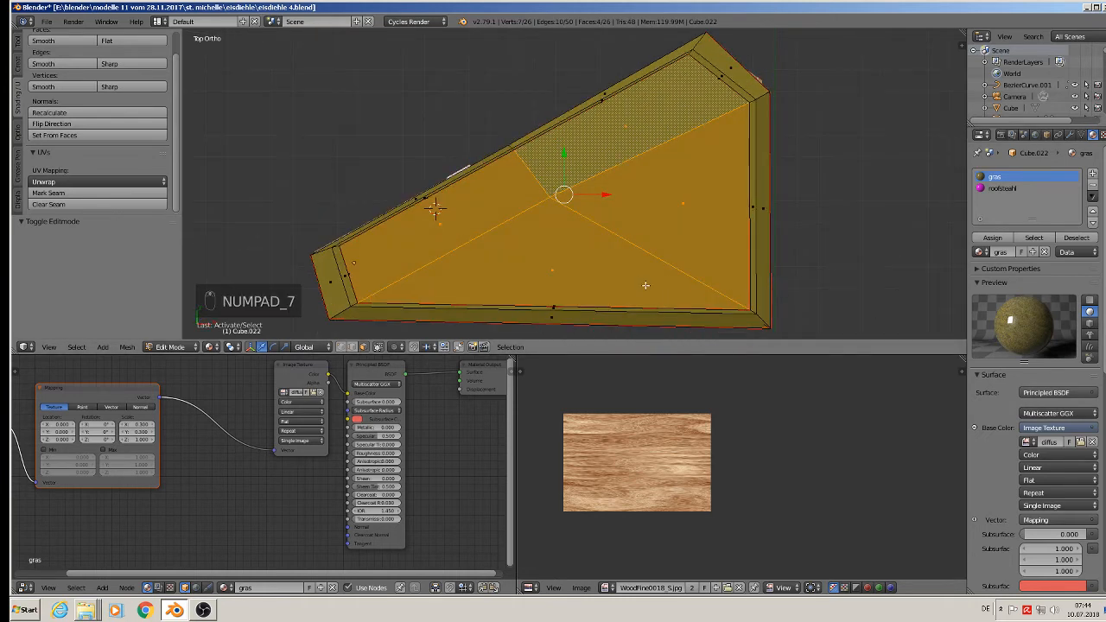
pyautogui.press('u')
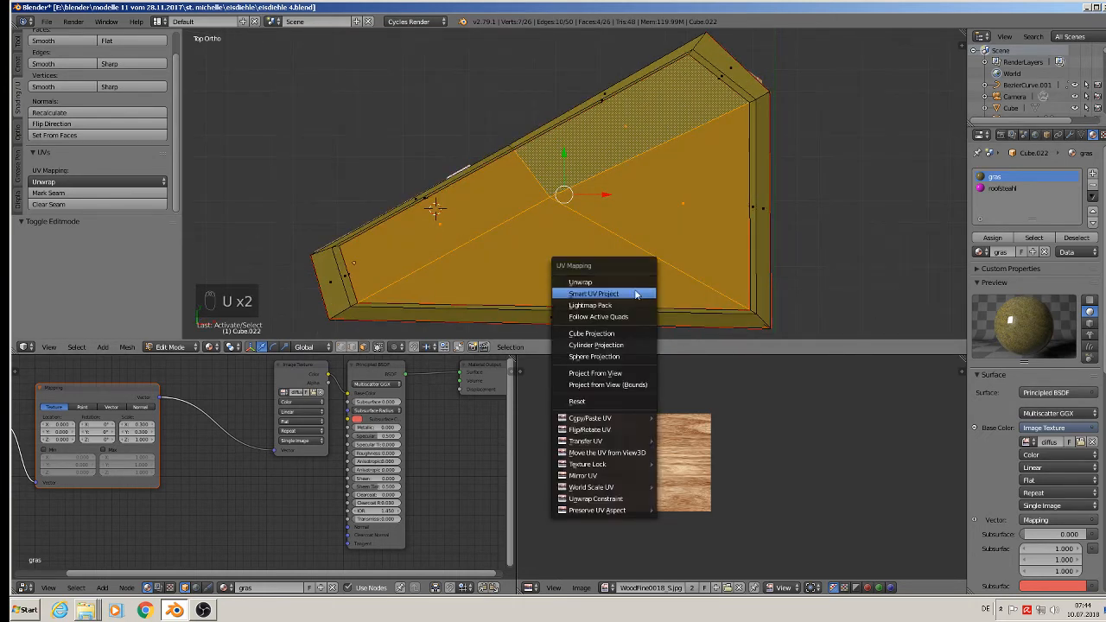
pyautogui.click(635, 373)
pyautogui.press('Tab')
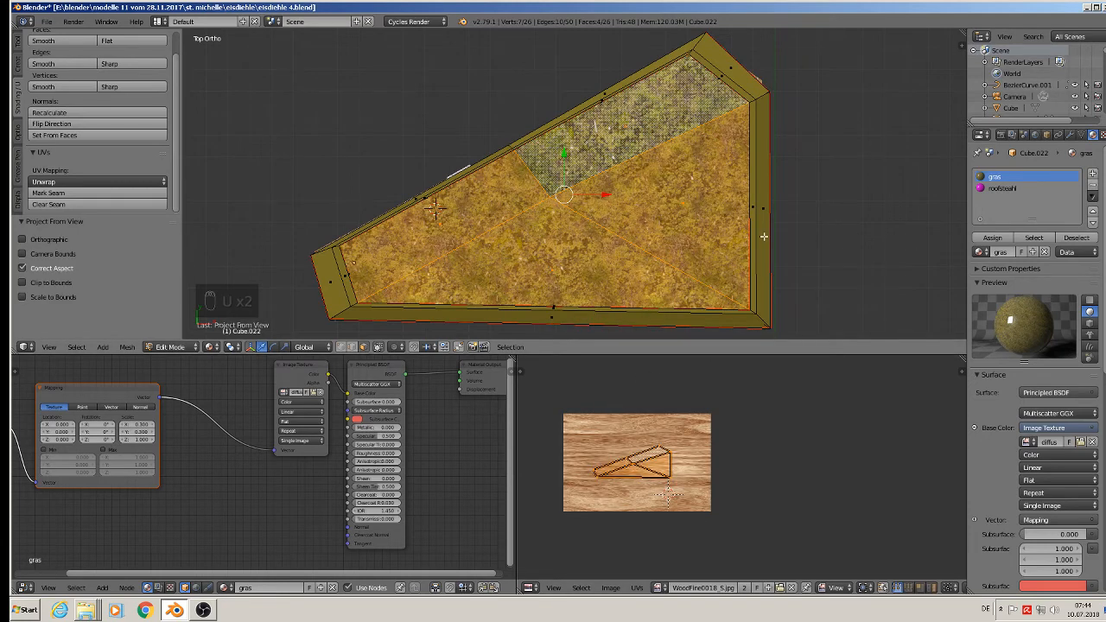
# - Set the X and Y scale of the gras material's Mapping node to 0.200
pyautogui.moveTo(701, 288); pyautogui.dragTo(700, 241, button='middle')
pyautogui.scroll(3, 657, 203)
pyautogui.scroll(2, 195, 448)
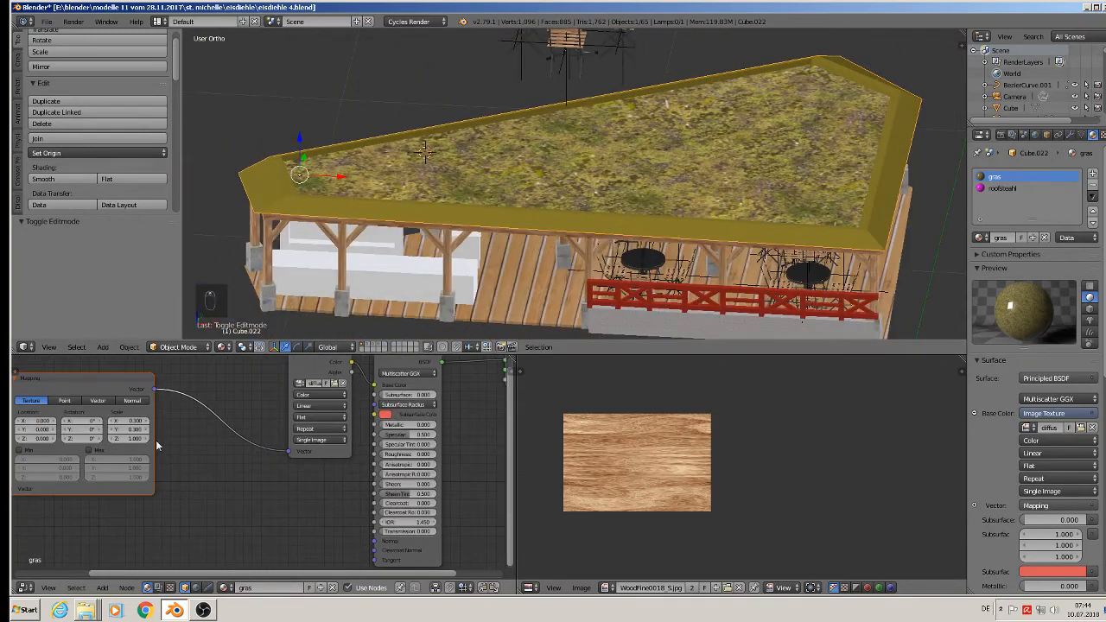
pyautogui.click(113, 421)
pyautogui.click(111, 430)
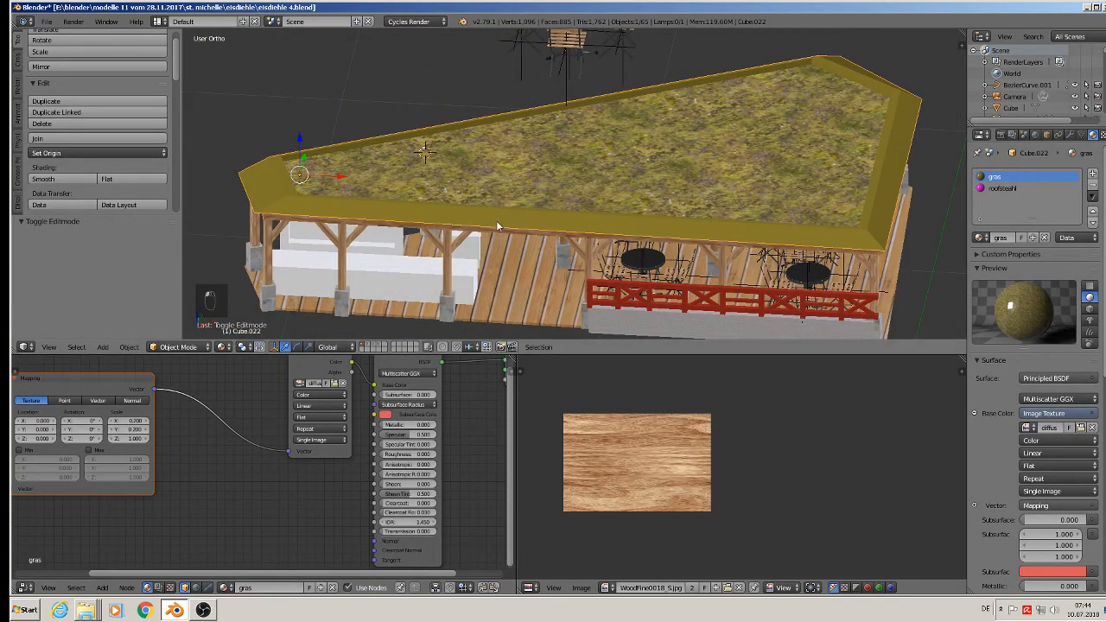
pyautogui.moveTo(496, 220)
pyautogui.mouseDown(button='middle')
pyautogui.moveTo(470, 253)
pyautogui.moveTo(444, 246)
pyautogui.moveTo(480, 236)
pyautogui.mouseUp(button='middle')
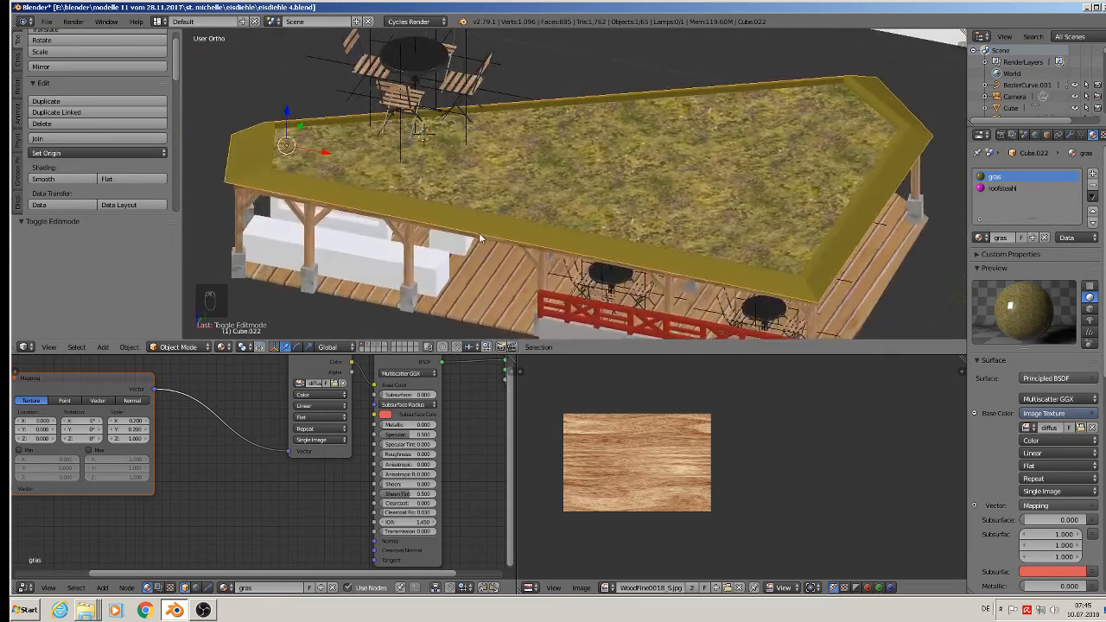
pyautogui.scroll(-1, 528, 235)
# - Load the TexturesCom_MetalBare0234_1_seamless_S image into the roofsteahl material's Image Texture and set its Principled BSDF roughness to 0.942
pyautogui.click(1002, 188)
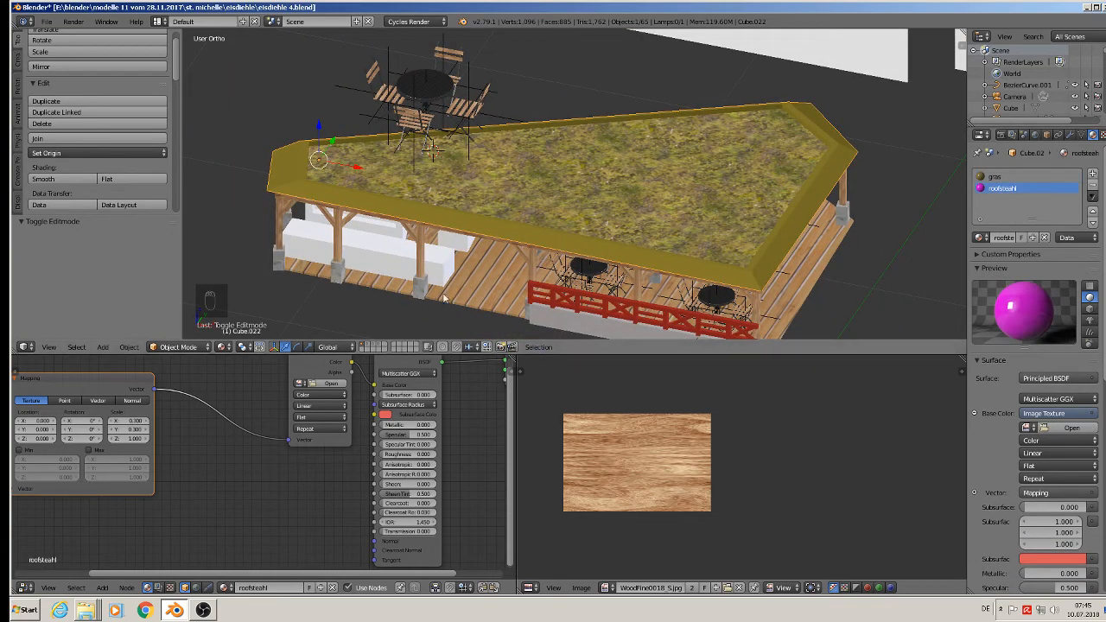
pyautogui.click(329, 383)
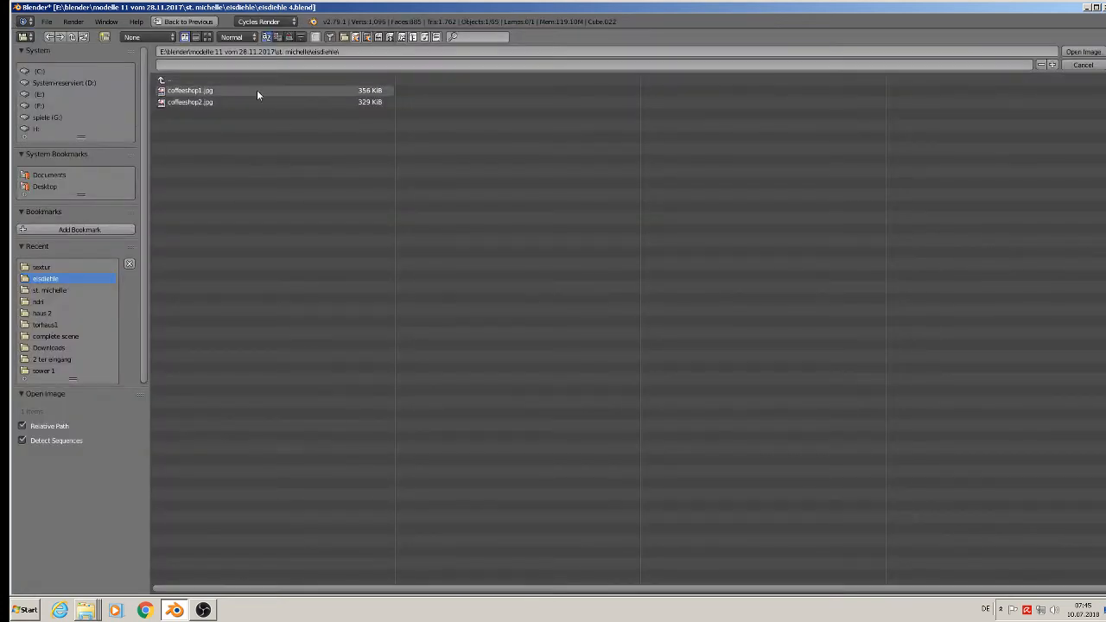
pyautogui.click(44, 268)
pyautogui.click(206, 36)
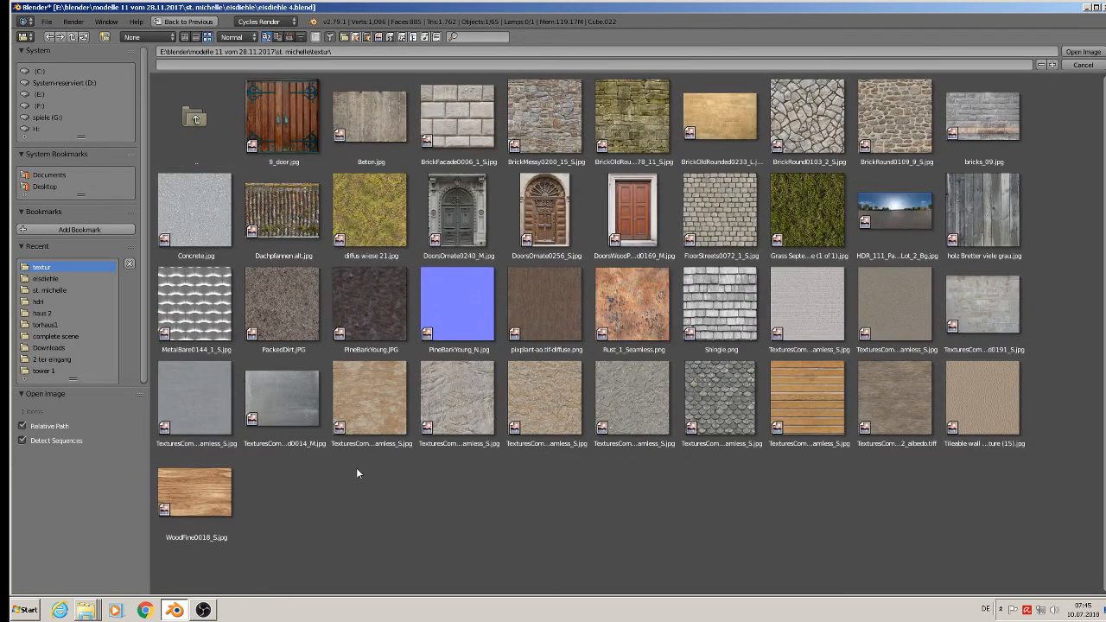
pyautogui.doubleClick(204, 406)
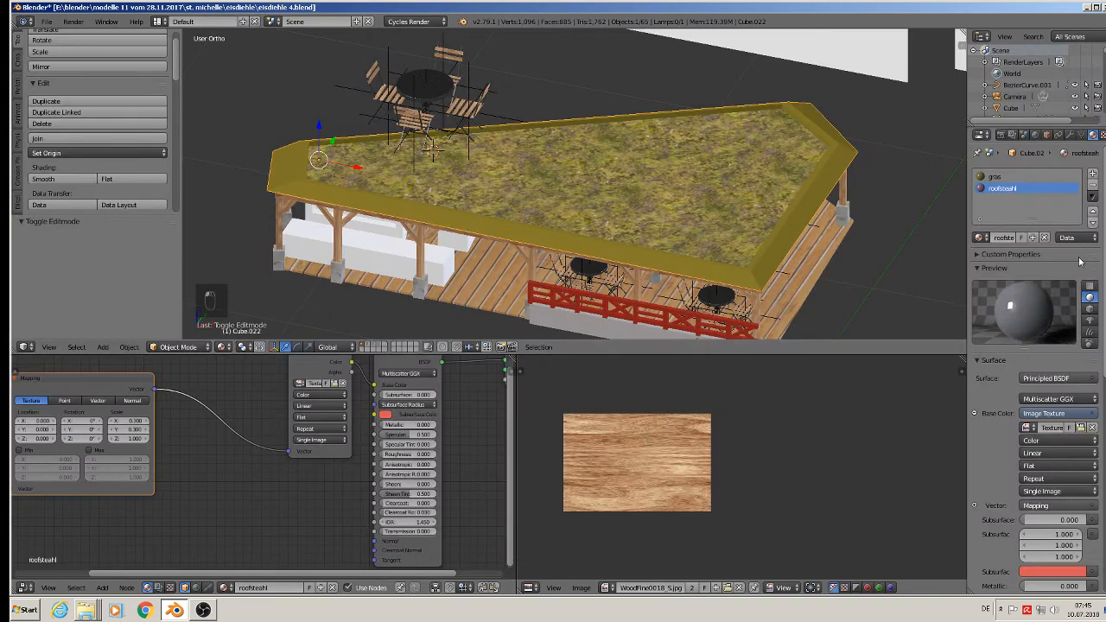
pyautogui.scroll(2, 428, 493)
pyautogui.moveTo(400, 437); pyautogui.dragTo(436, 438)
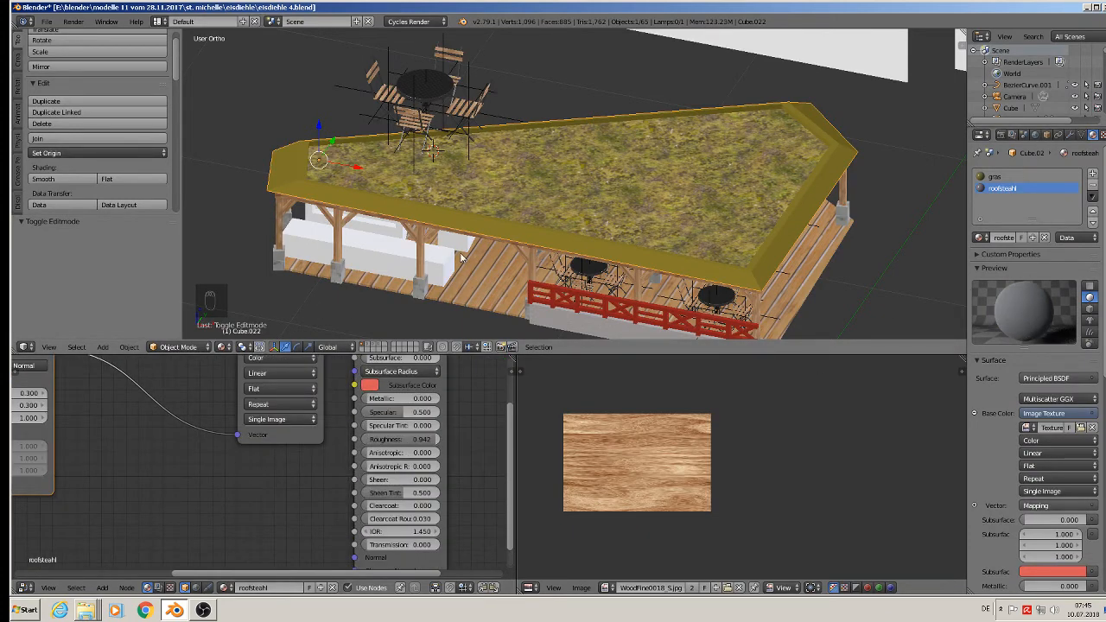
# - Invert the roof's face selection to pick everything except the grass top, and assign the roofsteahl material to those faces
pyautogui.press('Tab')
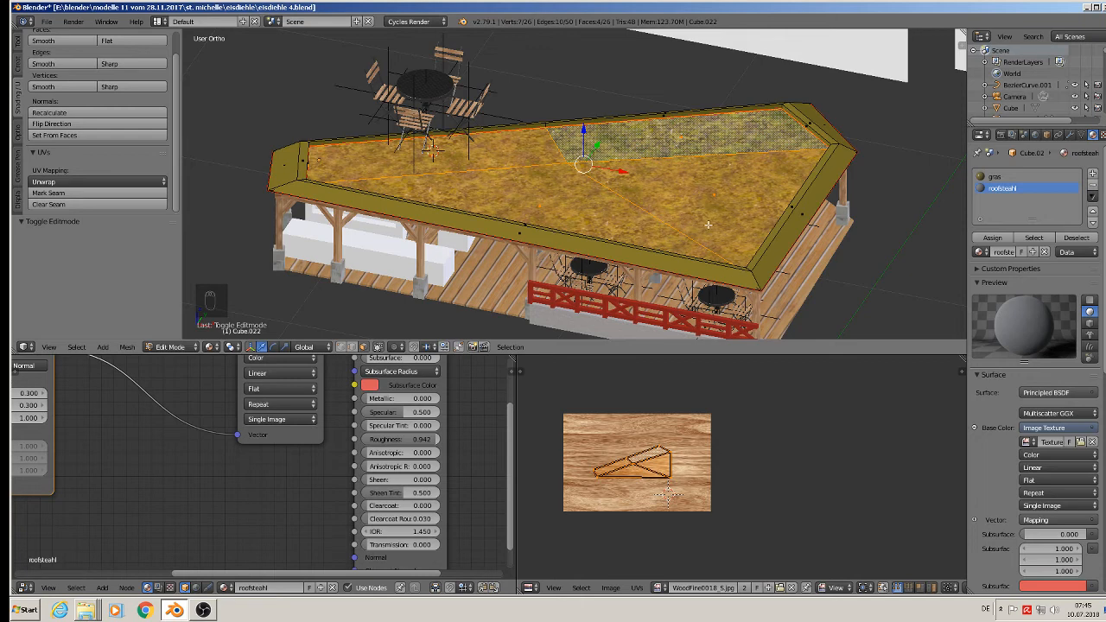
pyautogui.click(77, 347)
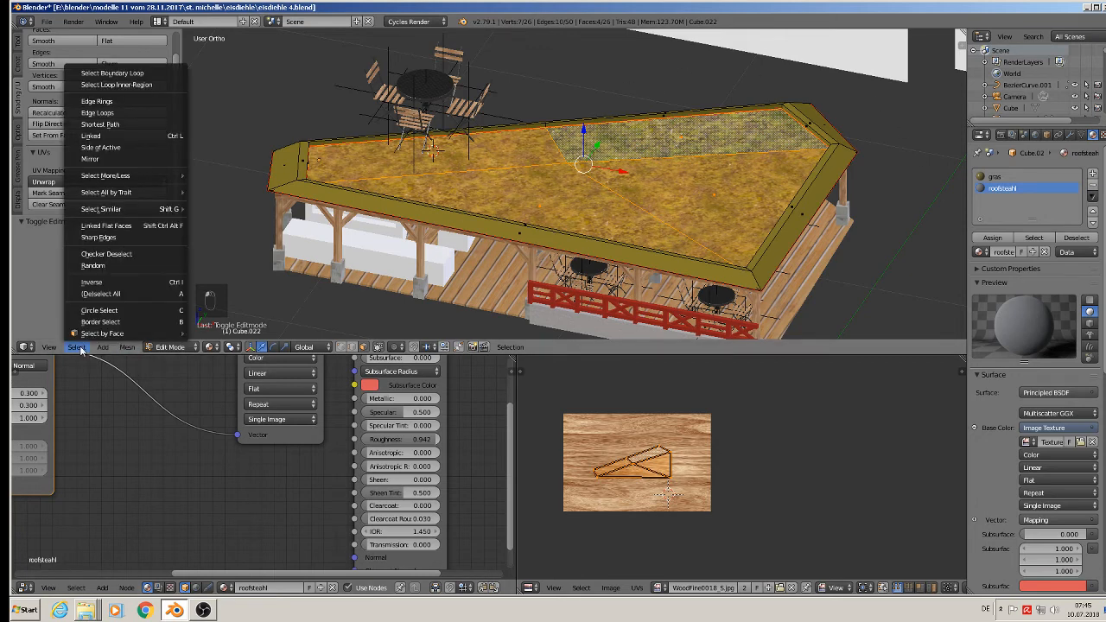
pyautogui.click(99, 282)
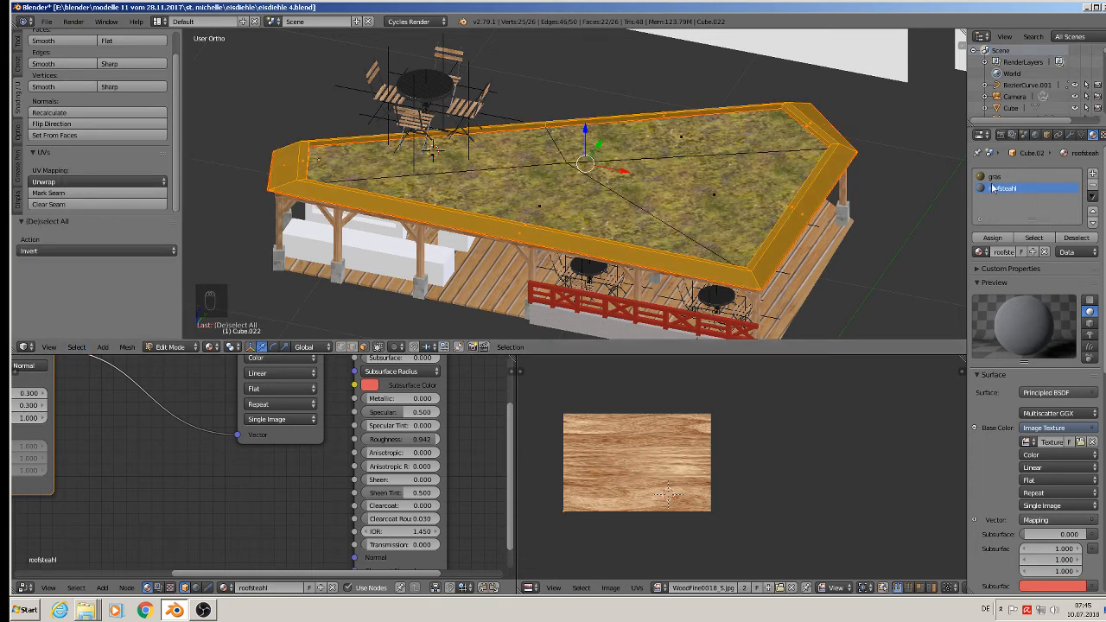
pyautogui.click(993, 238)
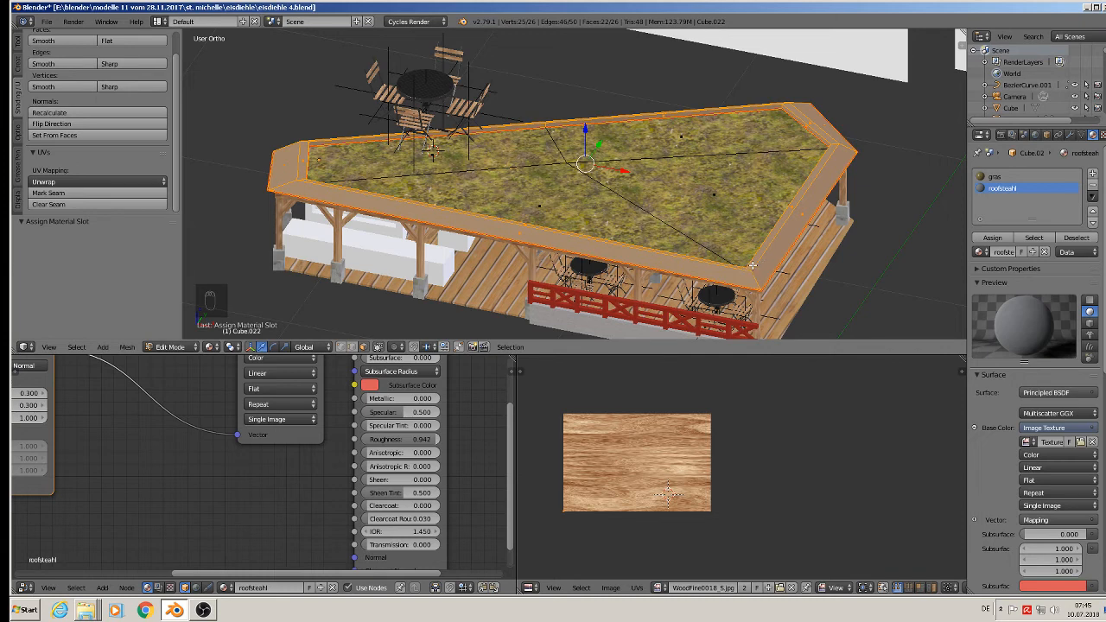
# - UV-map the selected roof rim faces with Smart UV Project at a 66.00 angle limit and 0.00 island margin, and leave Edit Mode
pyautogui.press('KP_7')
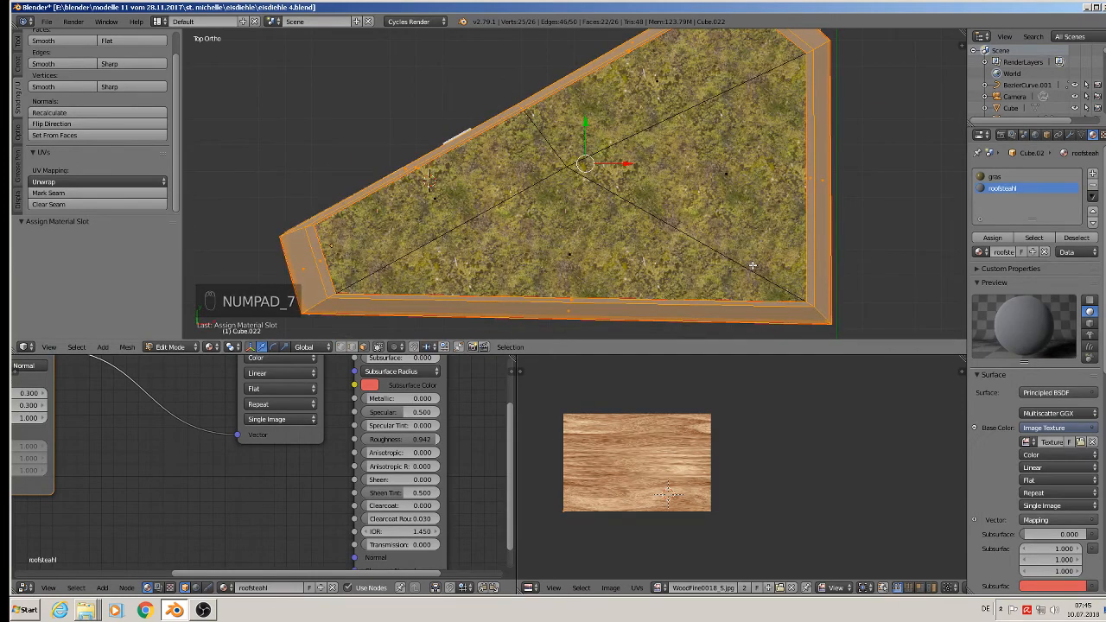
pyautogui.press('u')
pyautogui.click(731, 185)
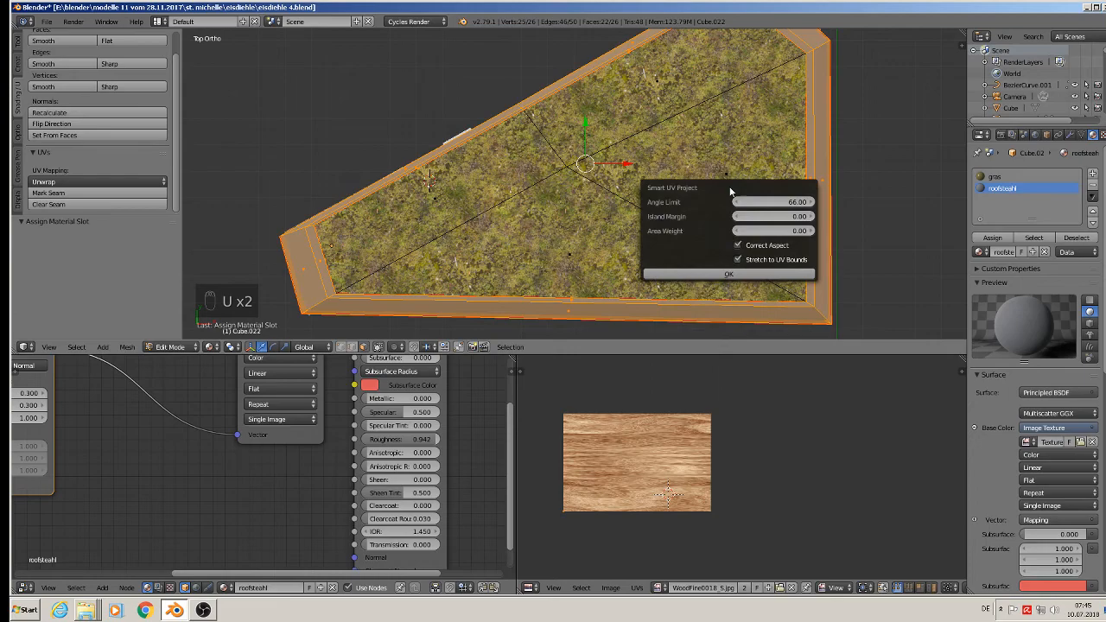
pyautogui.click(724, 273)
pyautogui.press('Tab')
pyautogui.moveTo(710, 320); pyautogui.dragTo(593, 243, button='middle')
pyautogui.scroll(3, 612, 257)
pyautogui.scroll(-3, 592, 245)
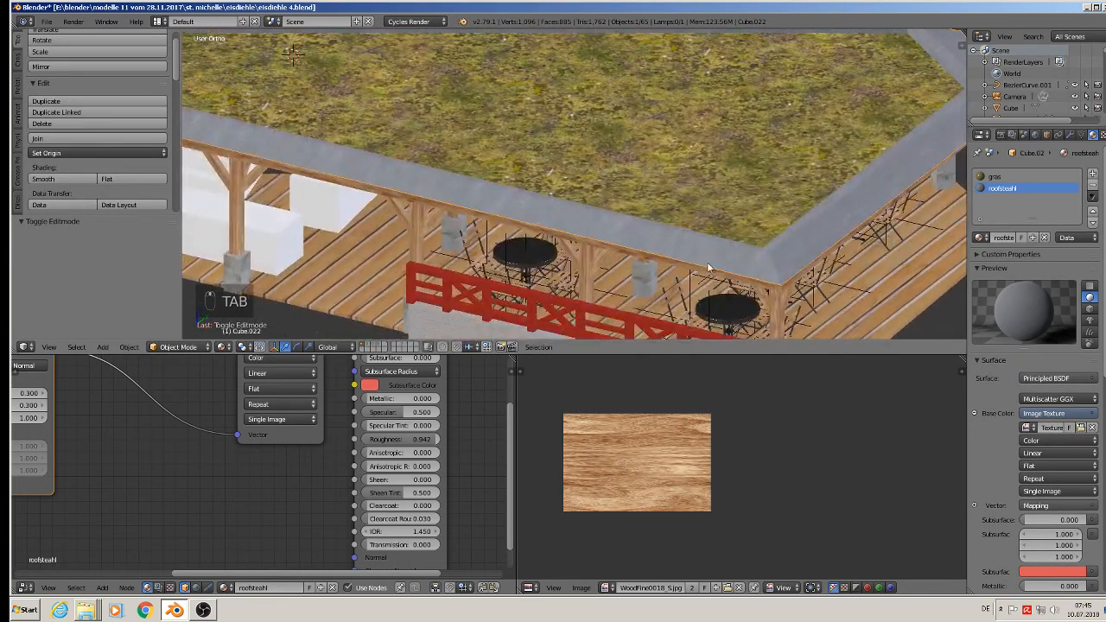
# - Deselect all objects and save the blend file
pyautogui.press('Tab')
pyautogui.press('Tab')
pyautogui.press('a')
pyautogui.press('a')
pyautogui.press('a')
pyautogui.moveTo(771, 268)
pyautogui.mouseDown(button='middle')
pyautogui.moveTo(799, 263)
pyautogui.moveTo(733, 265)
pyautogui.moveTo(754, 257)
pyautogui.mouseUp(button='middle')
pyautogui.scroll(-2, 733, 264)
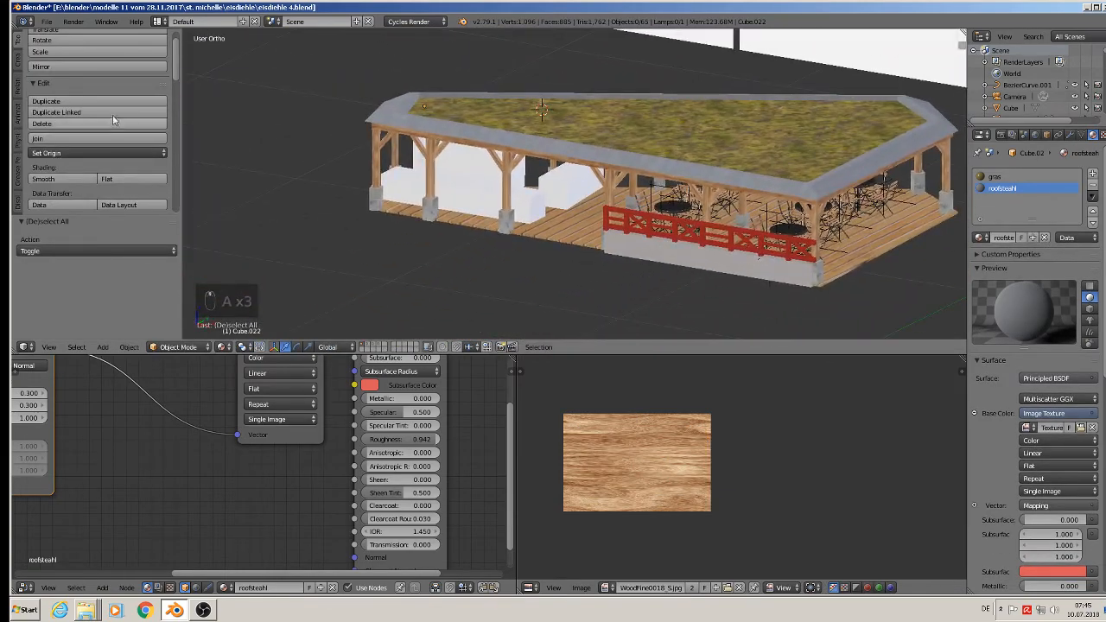
pyautogui.click(48, 21)
pyautogui.click(57, 111)
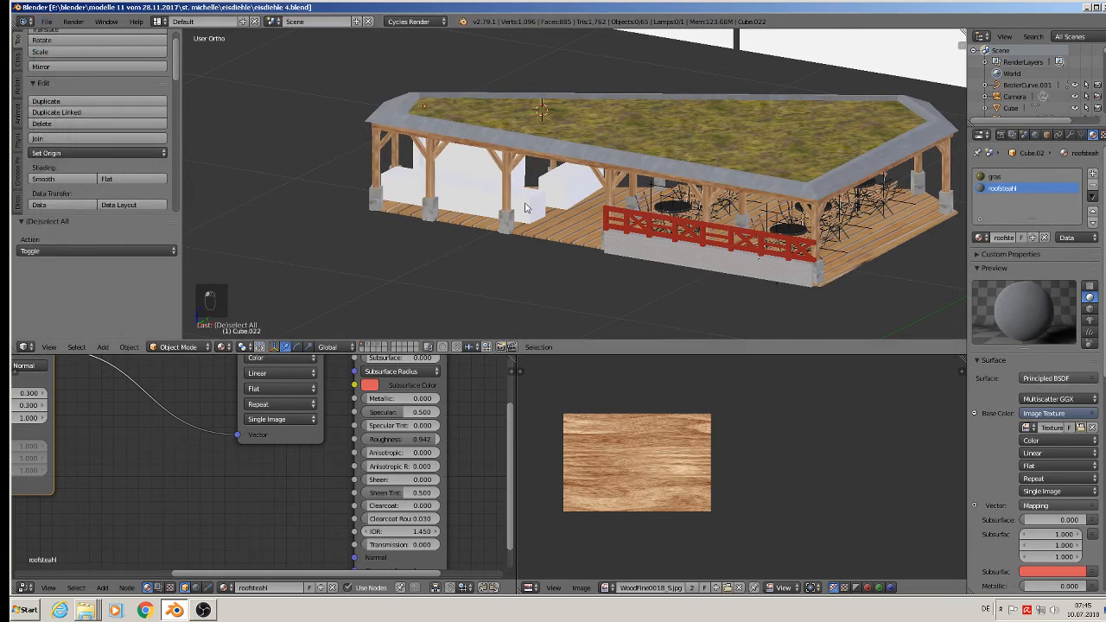
# - Select the long white counter block standing along the front posts under the roof
pyautogui.keyDown('shift'); pyautogui.moveTo(531, 222); pyautogui.dragTo(555, 304, button='middle'); pyautogui.keyUp('shift')
pyautogui.moveTo(555, 304); pyautogui.dragTo(533, 216, button='middle')
pyautogui.scroll(2, 533, 216)
pyautogui.scroll(1, 532, 221)
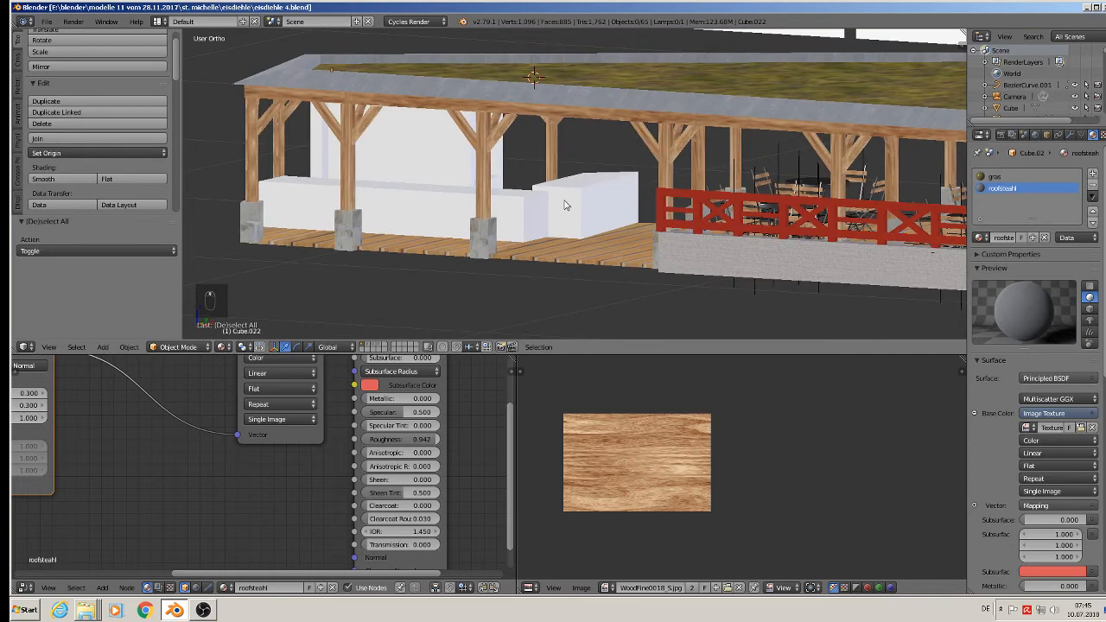
pyautogui.scroll(2, 566, 205)
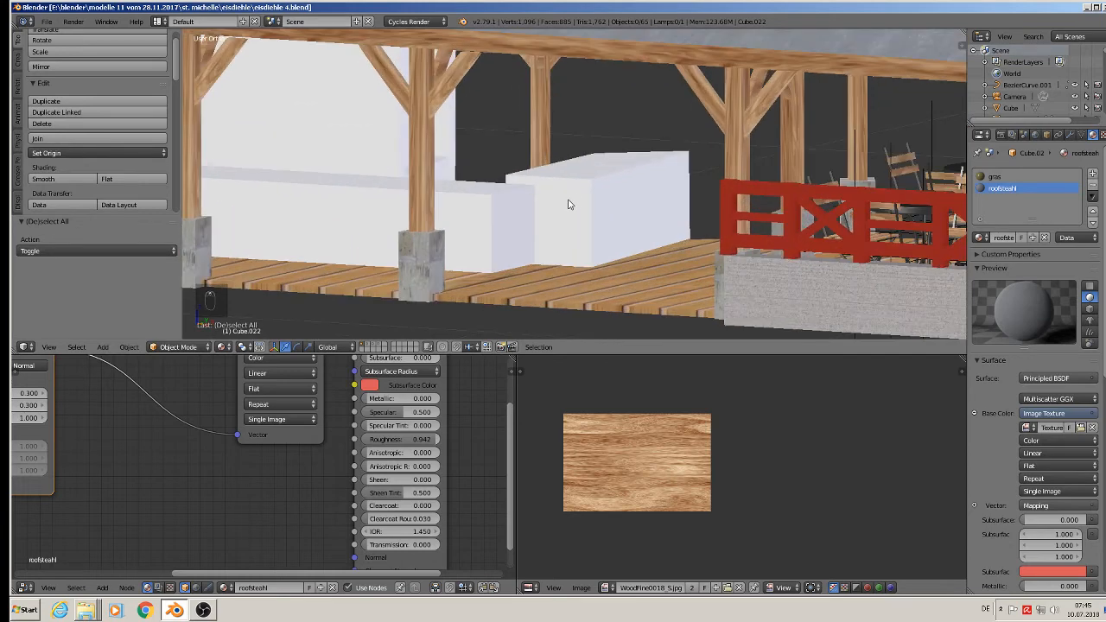
pyautogui.rightClick(474, 231)
pyautogui.scroll(-2, 474, 232)
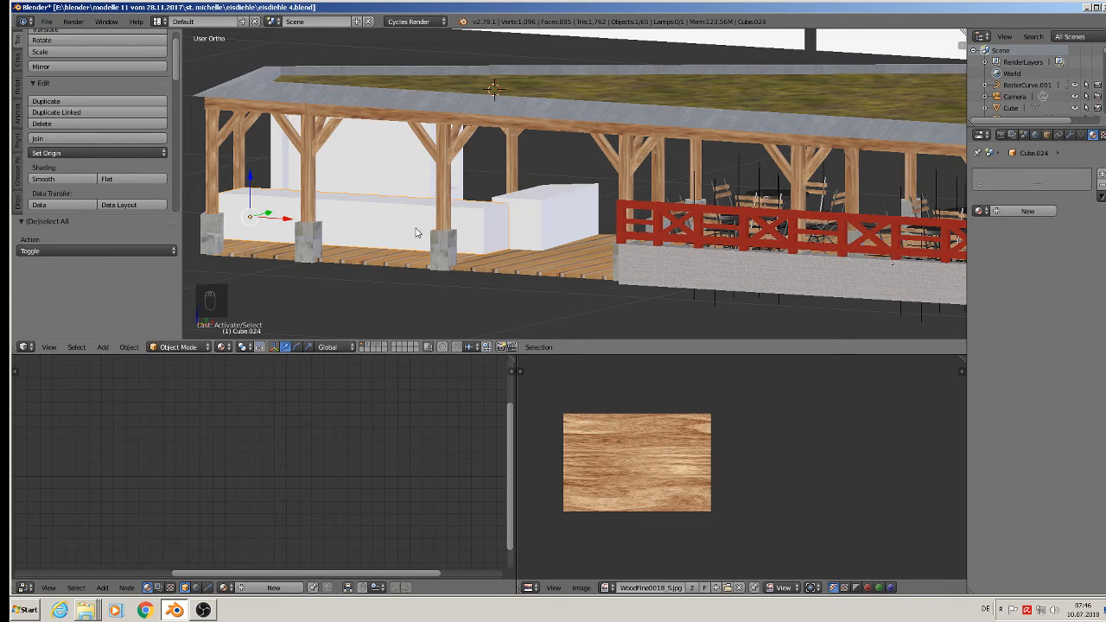
pyautogui.keyDown('shift'); pyautogui.moveTo(360, 188); pyautogui.dragTo(456, 233, button='middle'); pyautogui.keyUp('shift')
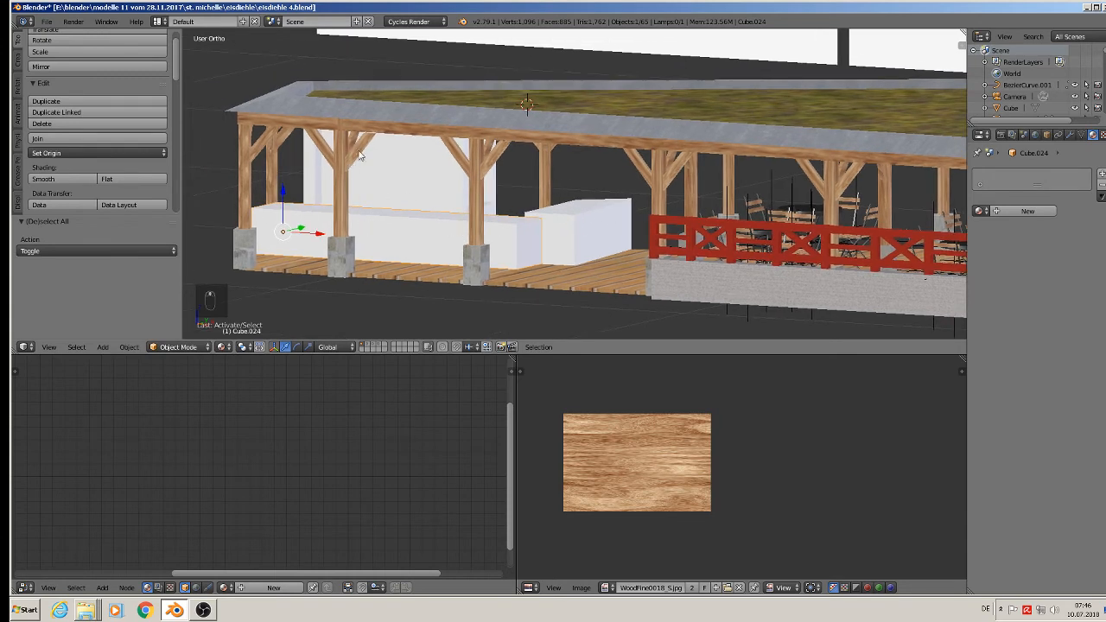
pyautogui.moveTo(527, 198); pyautogui.dragTo(499, 234, button='middle')
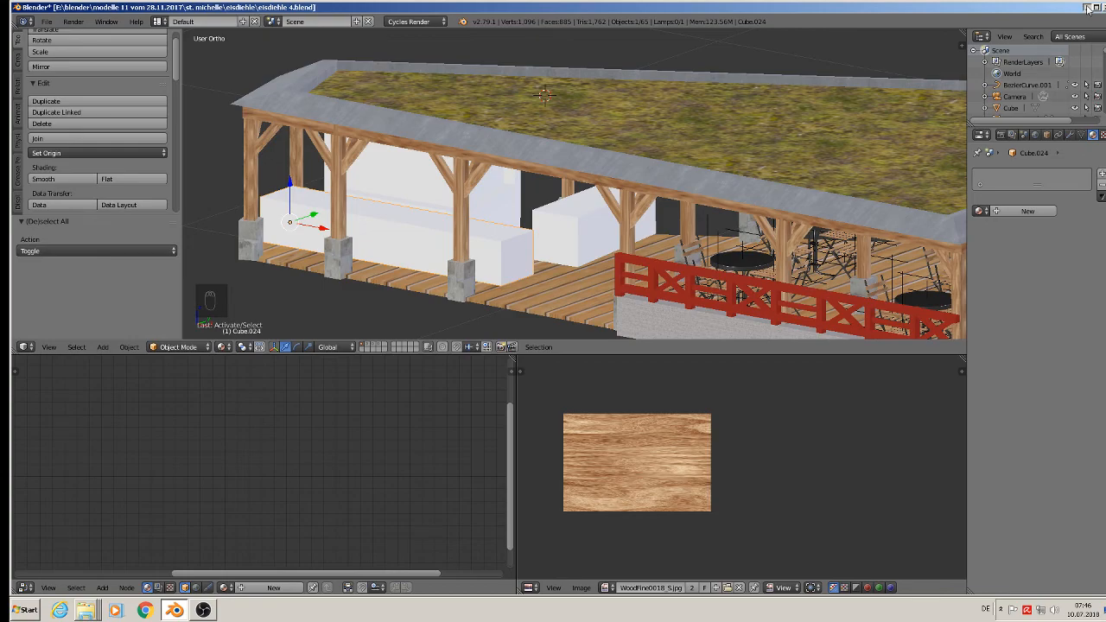
# - Switch to the file explorer, look through the gastro texturen auslage glaäser usw folder in Komerzielle Texturen, and return to Blender
pyautogui.click(1088, 8)
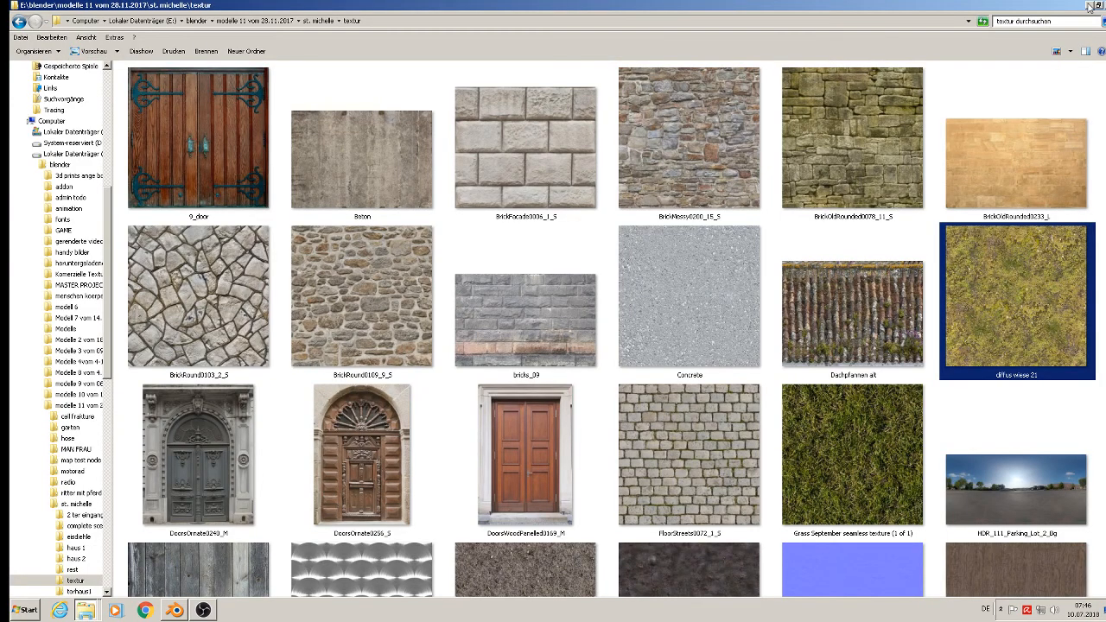
pyautogui.click(1089, 6)
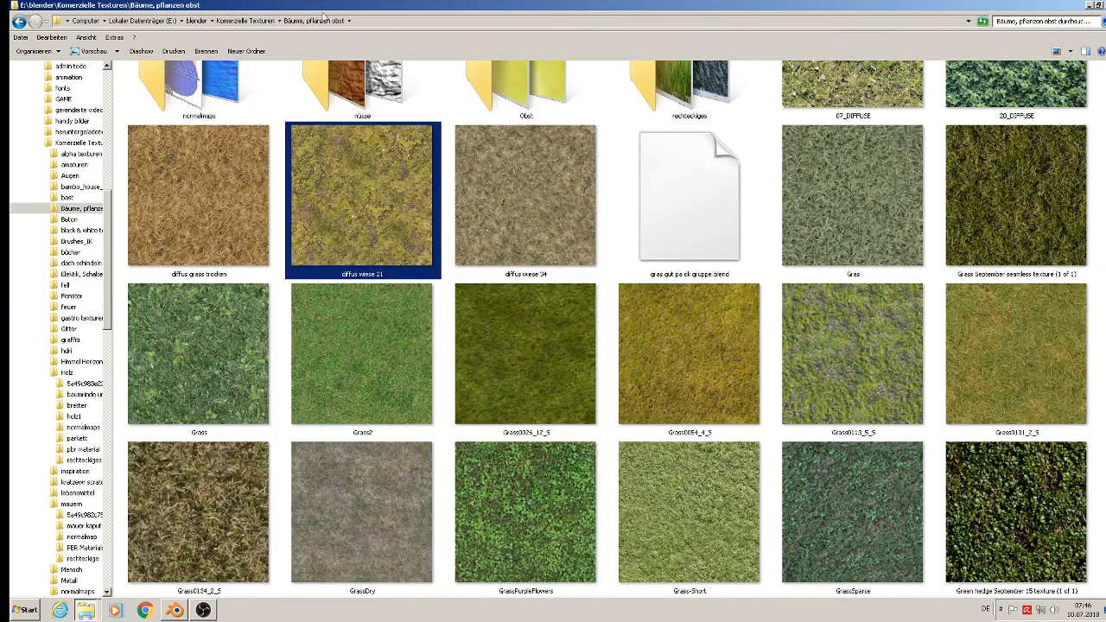
pyautogui.click(246, 20)
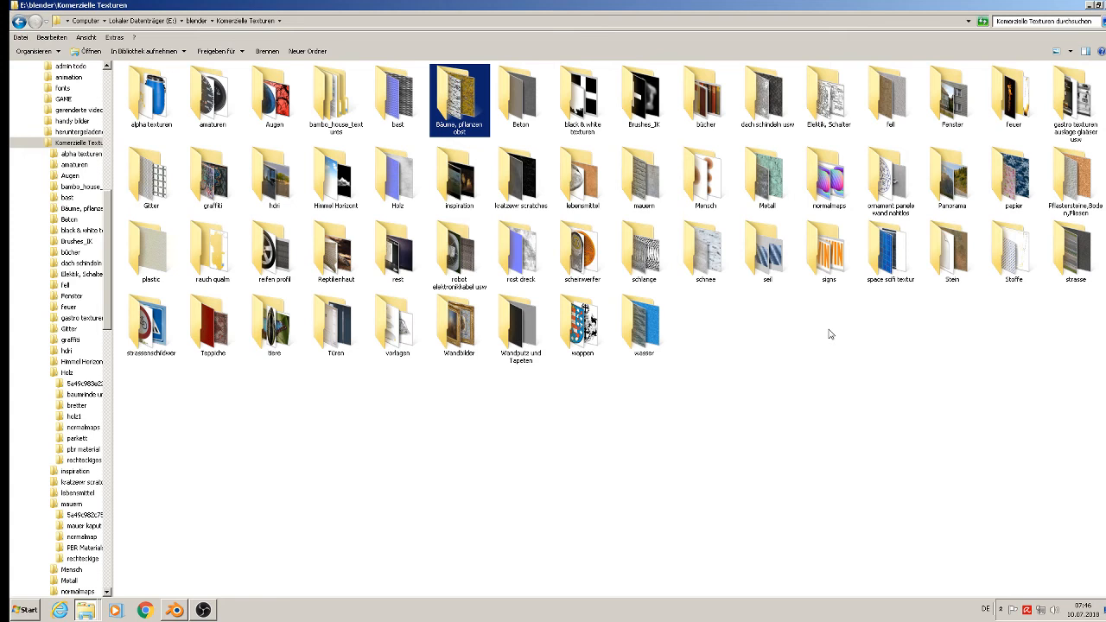
pyautogui.click(484, 228)
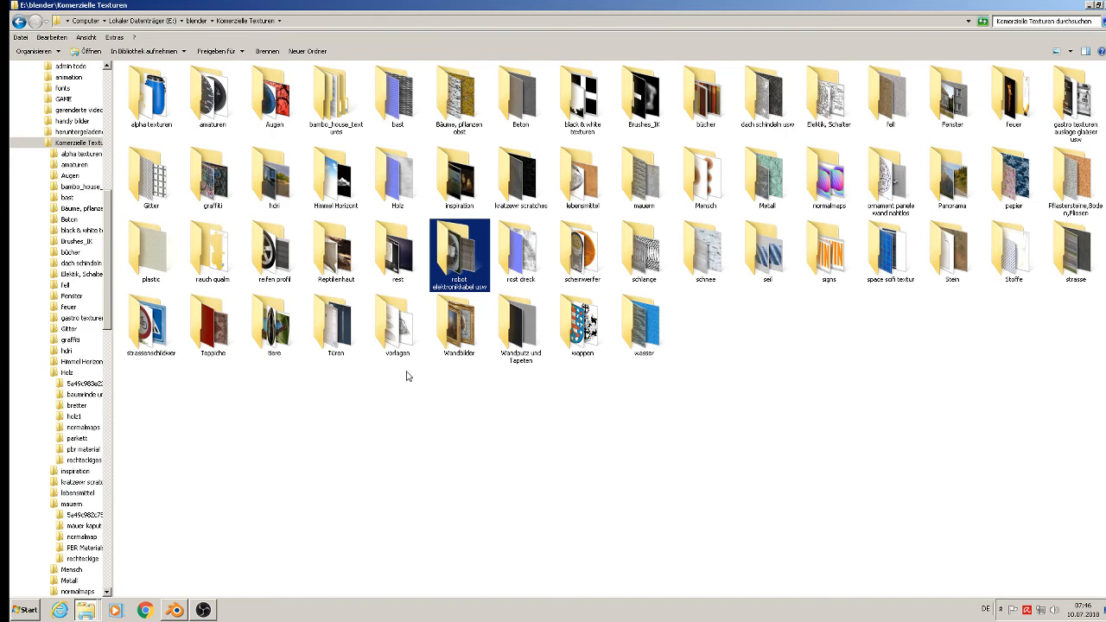
pyautogui.doubleClick(1053, 108)
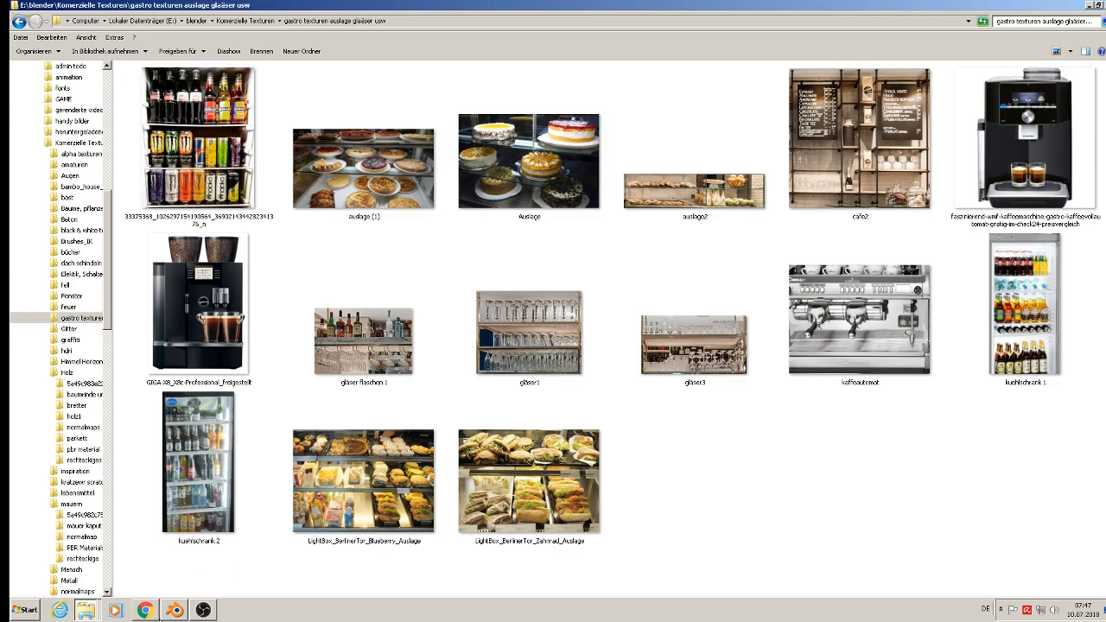
pyautogui.click(174, 610)
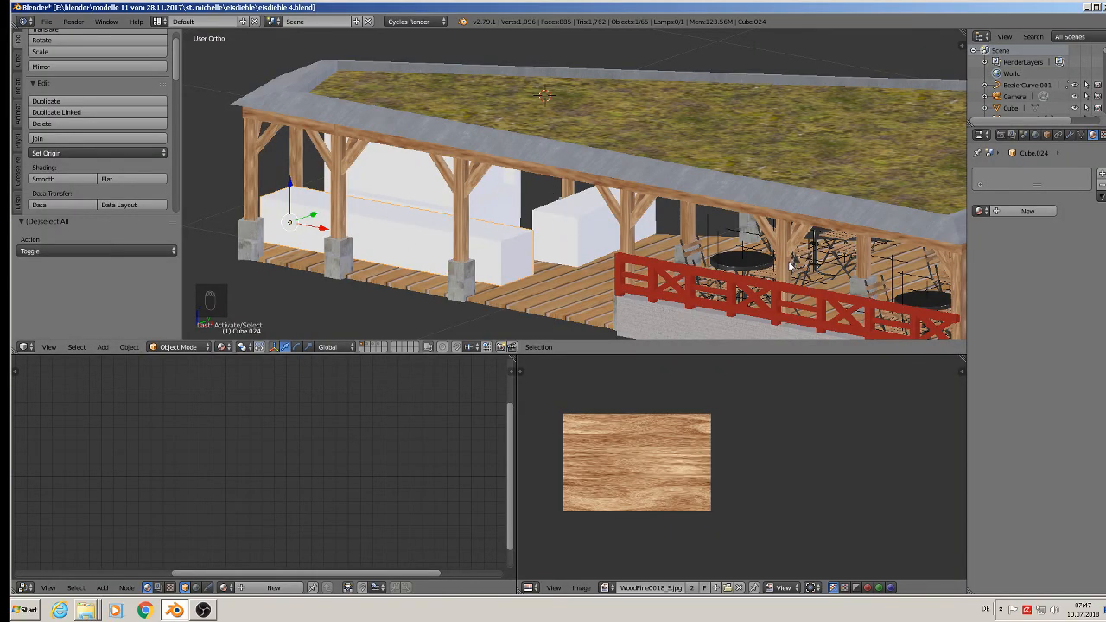
pyautogui.scroll(-3, 732, 263)
pyautogui.moveTo(823, 304)
pyautogui.mouseDown(button='middle')
pyautogui.moveTo(940, 288)
pyautogui.moveTo(786, 281)
pyautogui.moveTo(835, 298)
pyautogui.mouseUp(button='middle')
pyautogui.rightClick(548, 248)
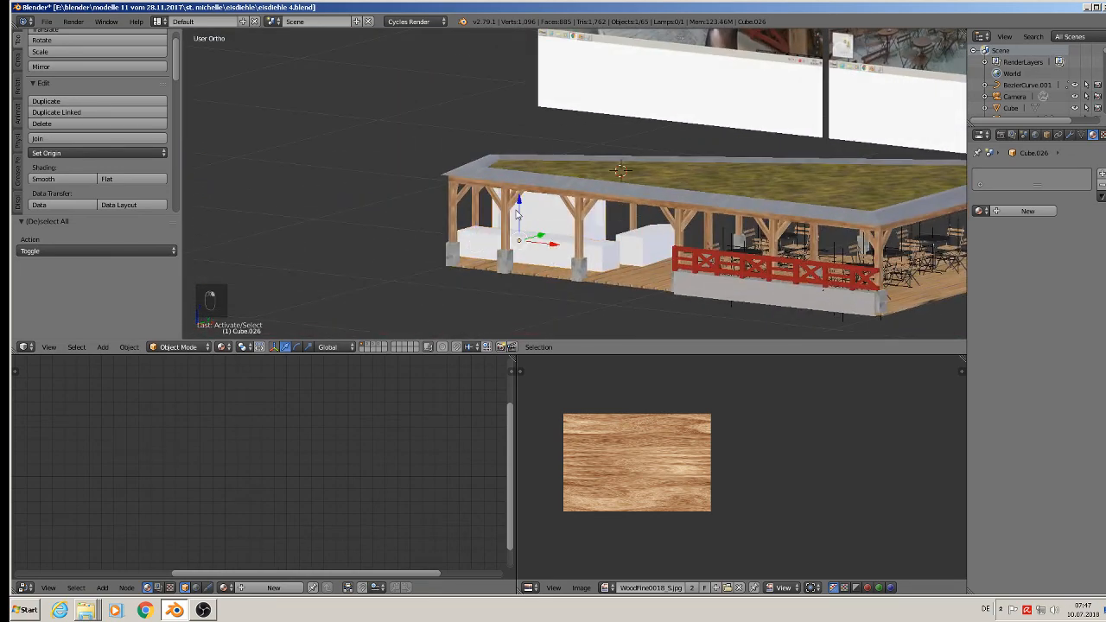
pyautogui.click(519, 212)
pyautogui.moveTo(529, 210); pyautogui.dragTo(531, 209)
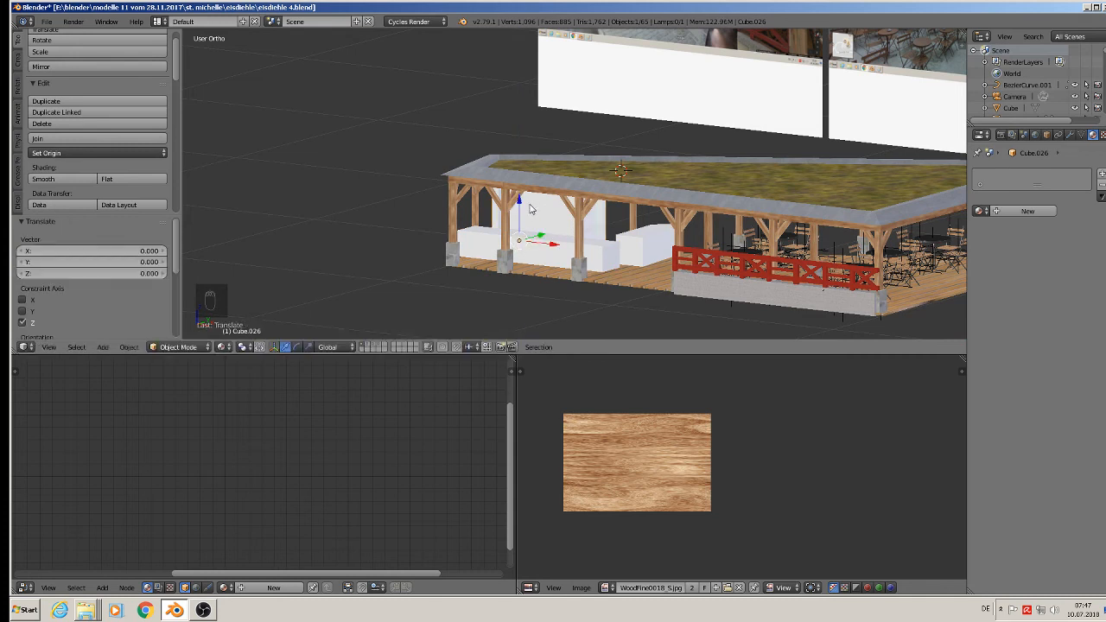
pyautogui.hotkey('ctrl', 'z')
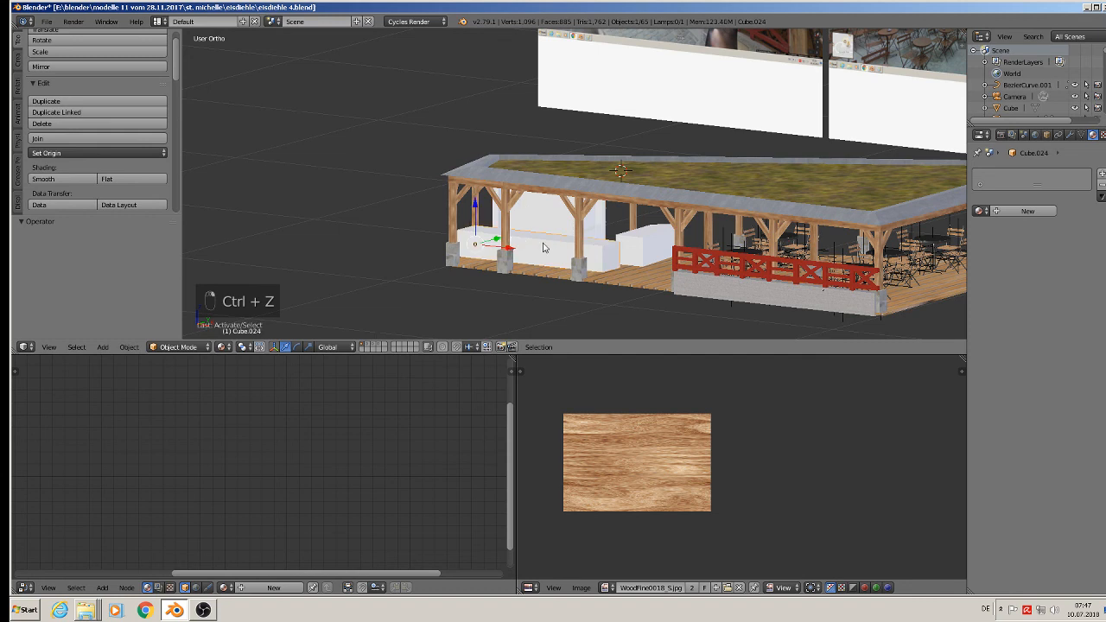